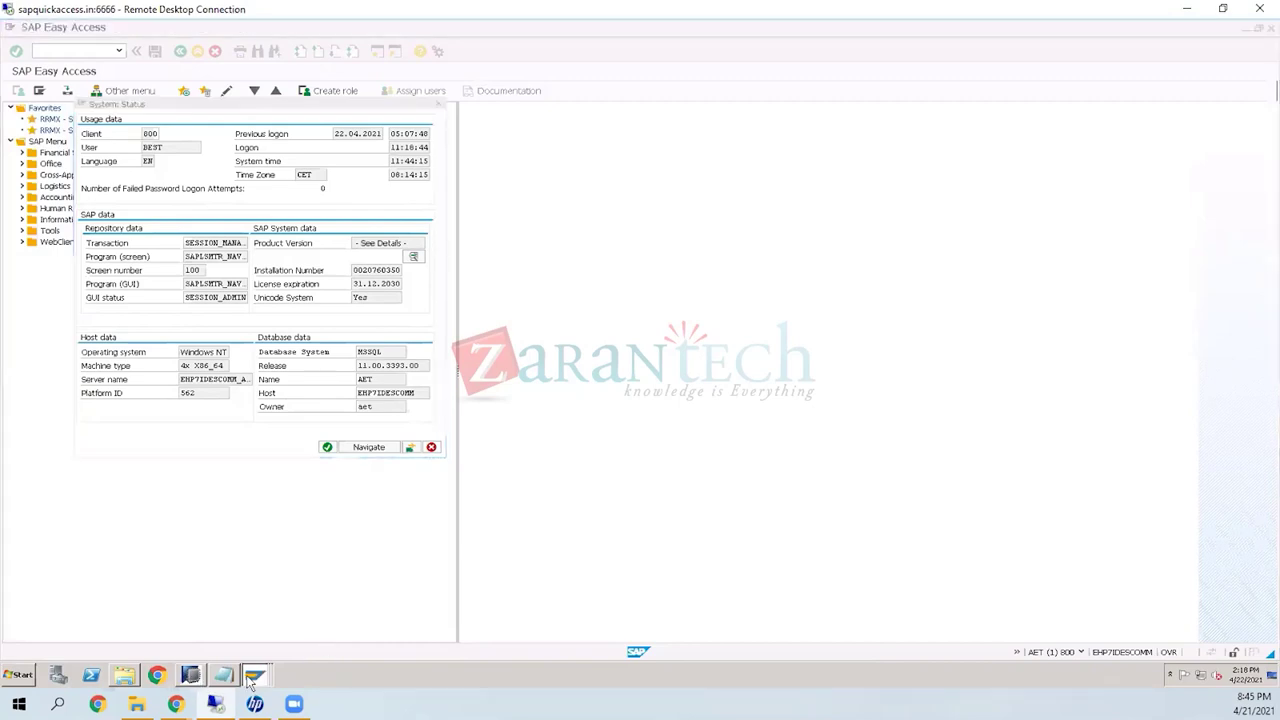
Step: Check the BWHANA connection entry in the SAP Logon connection list and close that window
left_click(250, 615)
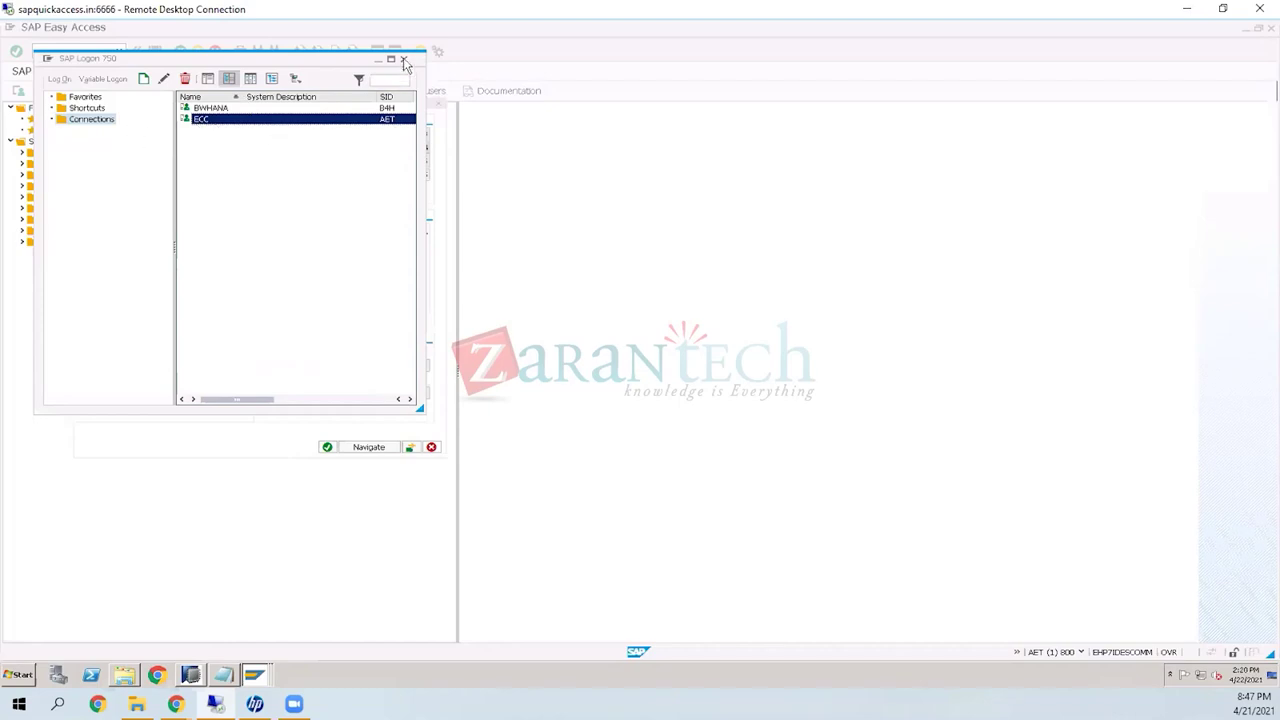
left_click(258, 110)
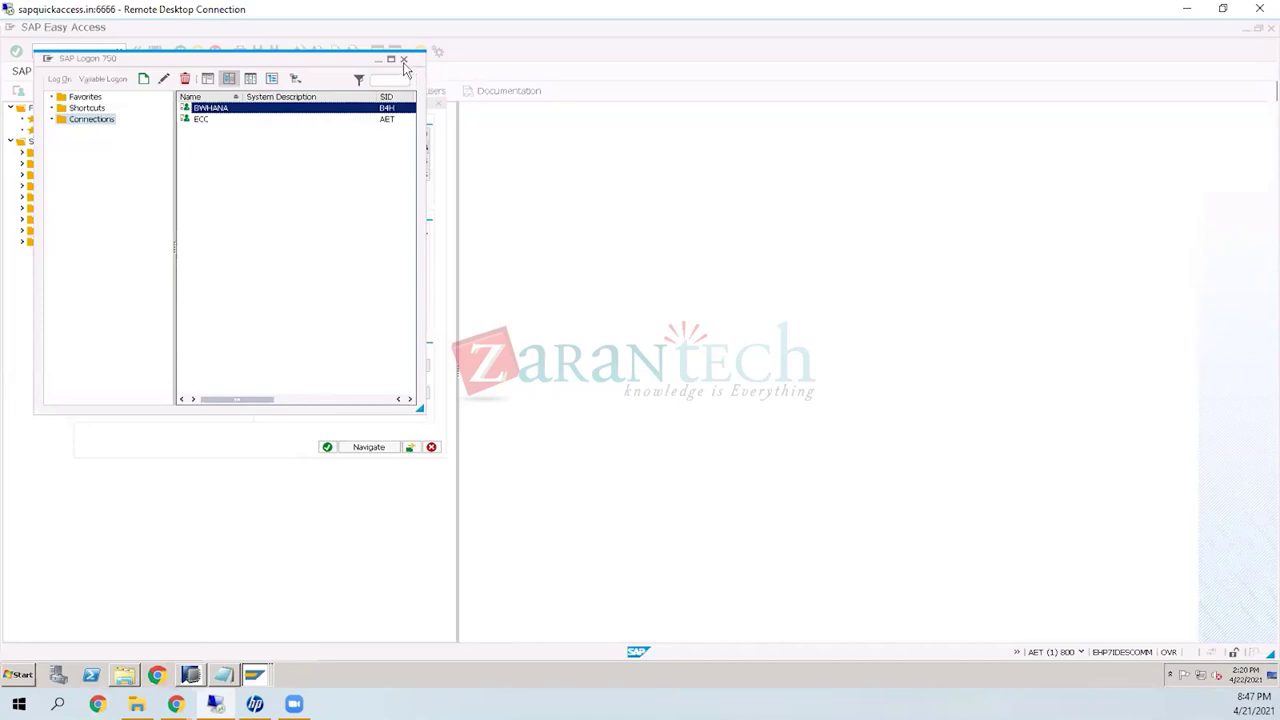
left_click(404, 60)
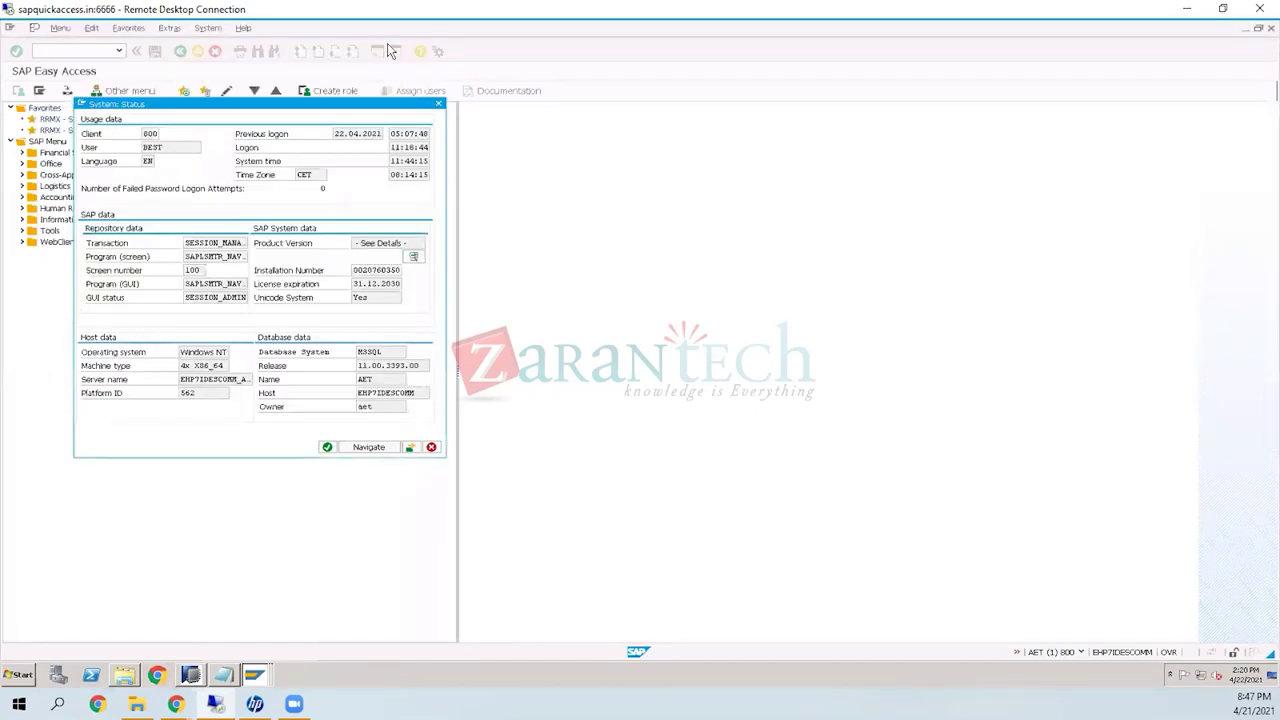
Step: Display the installed software component versions from the system status and sort them ascending by component
left_click(413, 258)
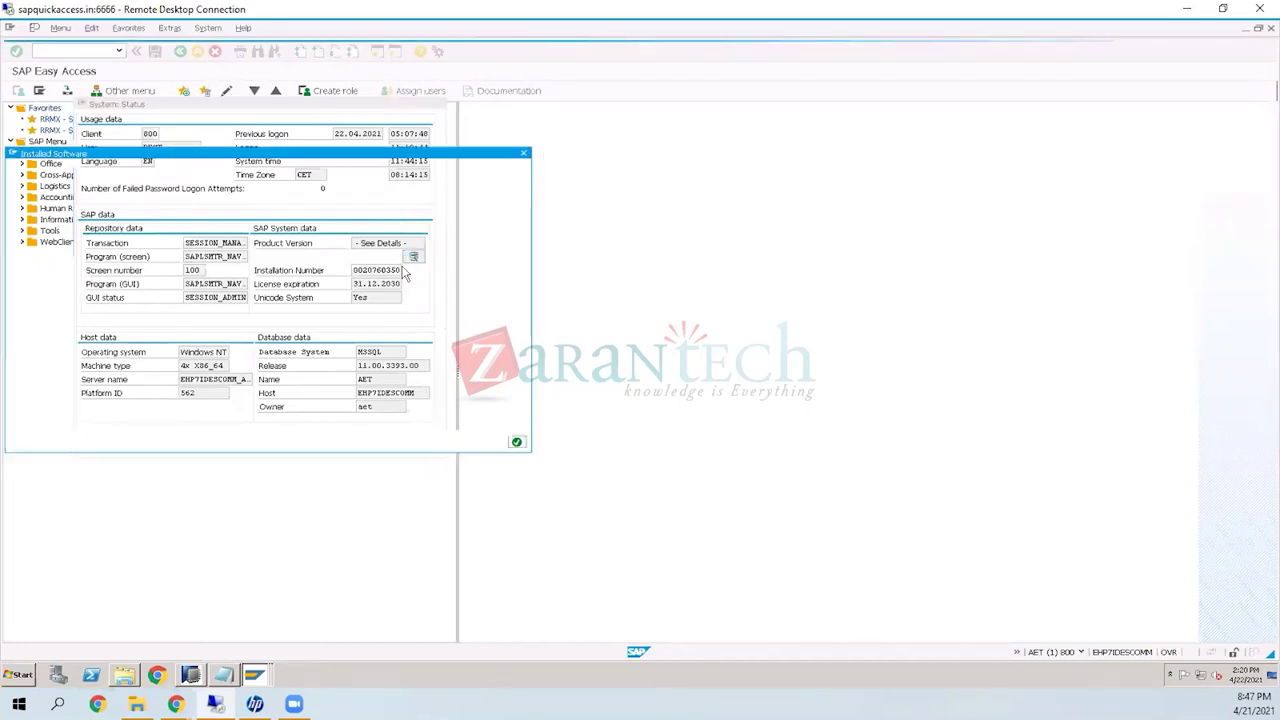
left_click_drag(322, 158, 381, 134)
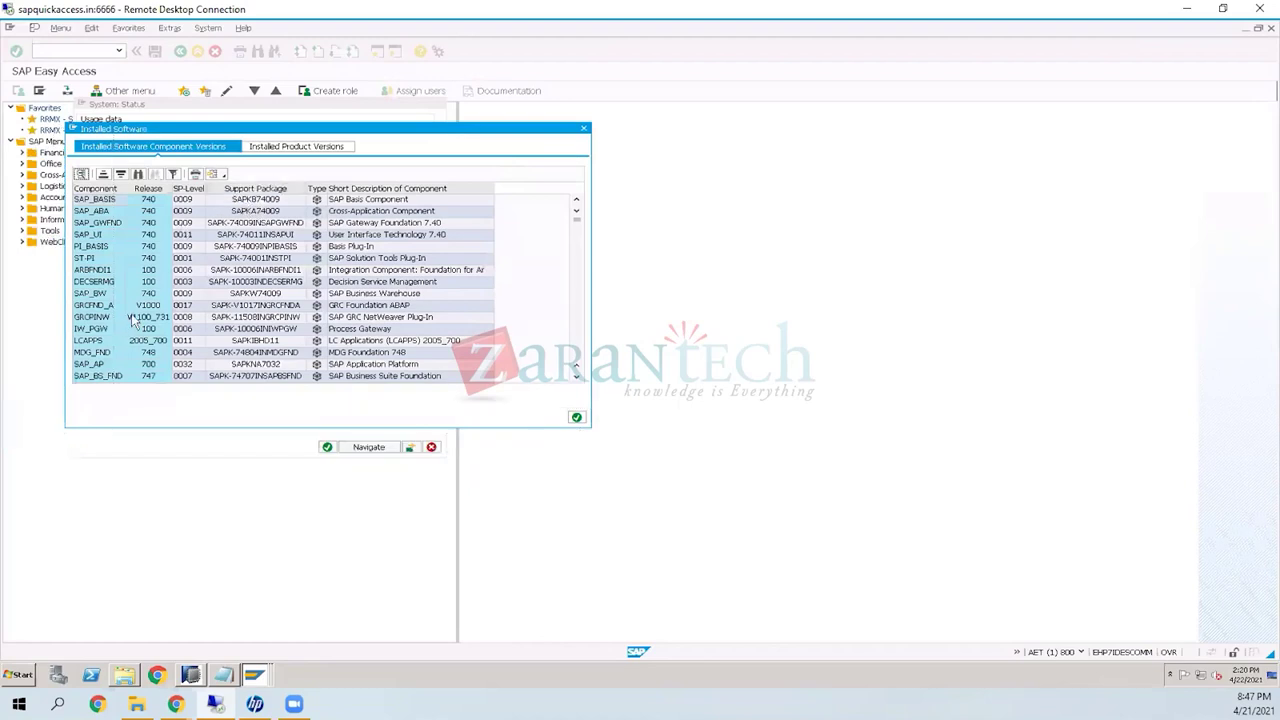
left_click(105, 246)
left_click(95, 188)
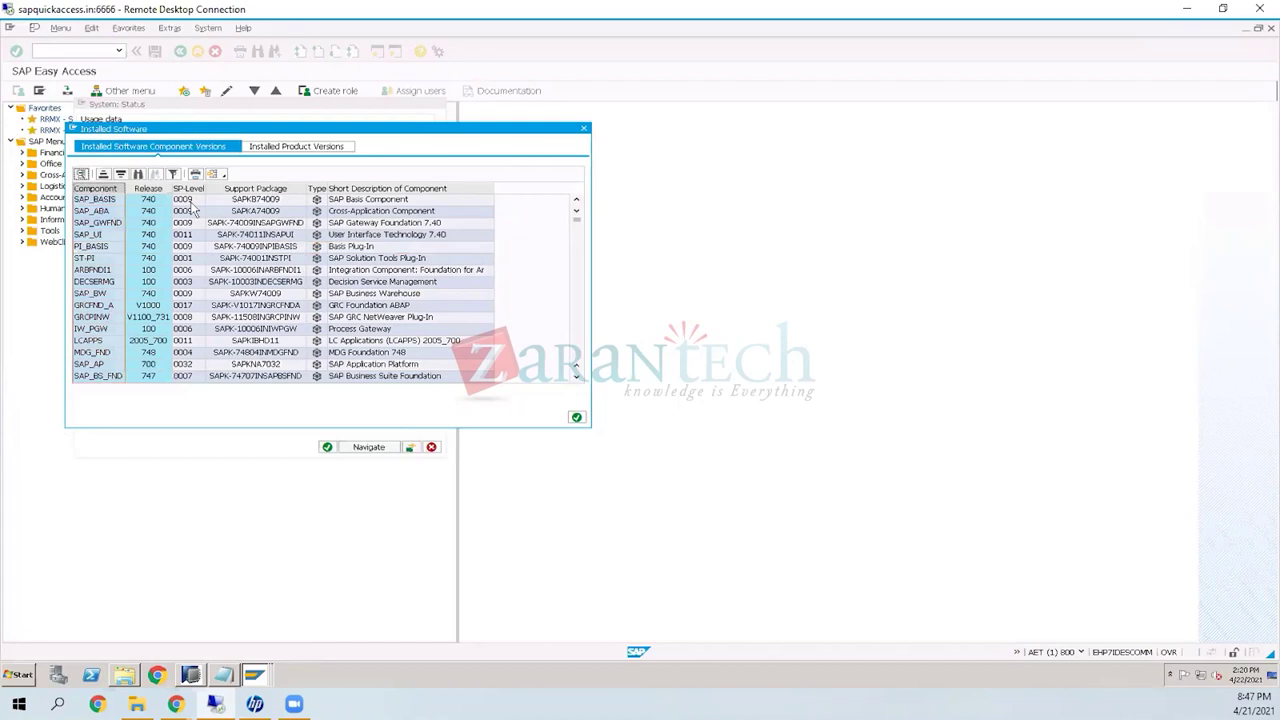
left_click(103, 174)
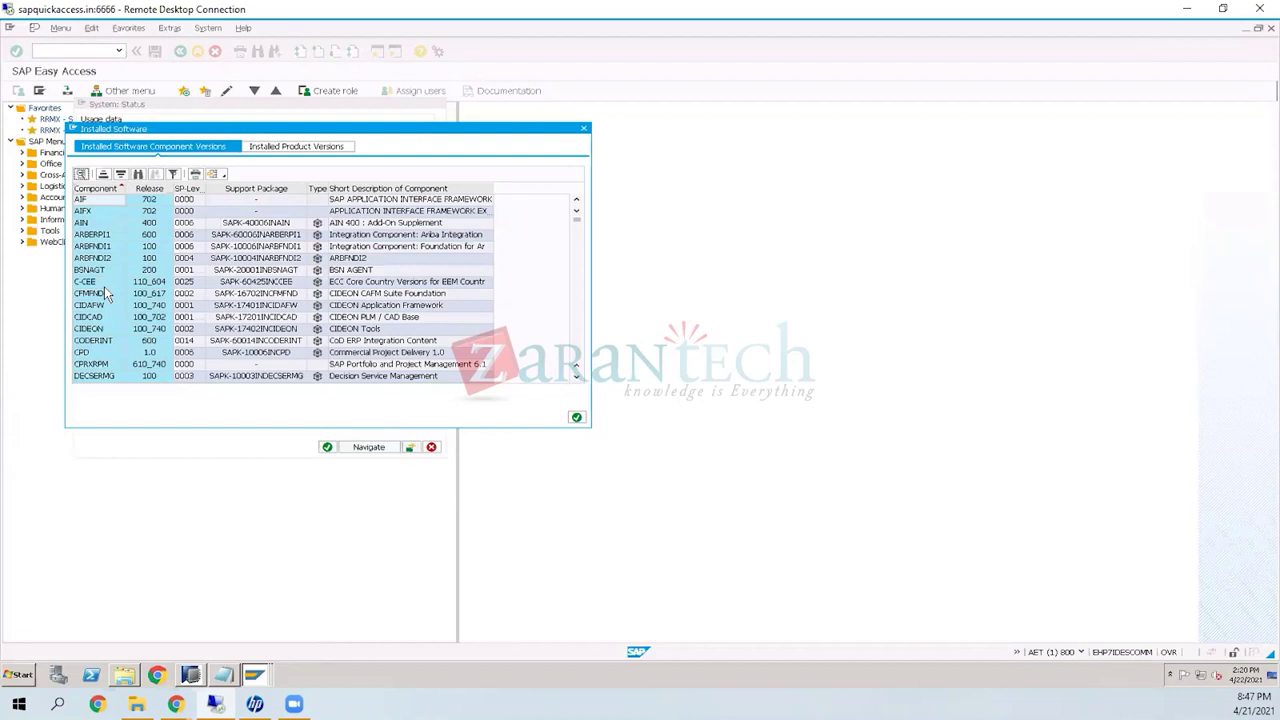
Step: Look up the DMIS components' releases in the component list, and close the installed software and system status dialogs
scroll(100, 320, "down", 2)
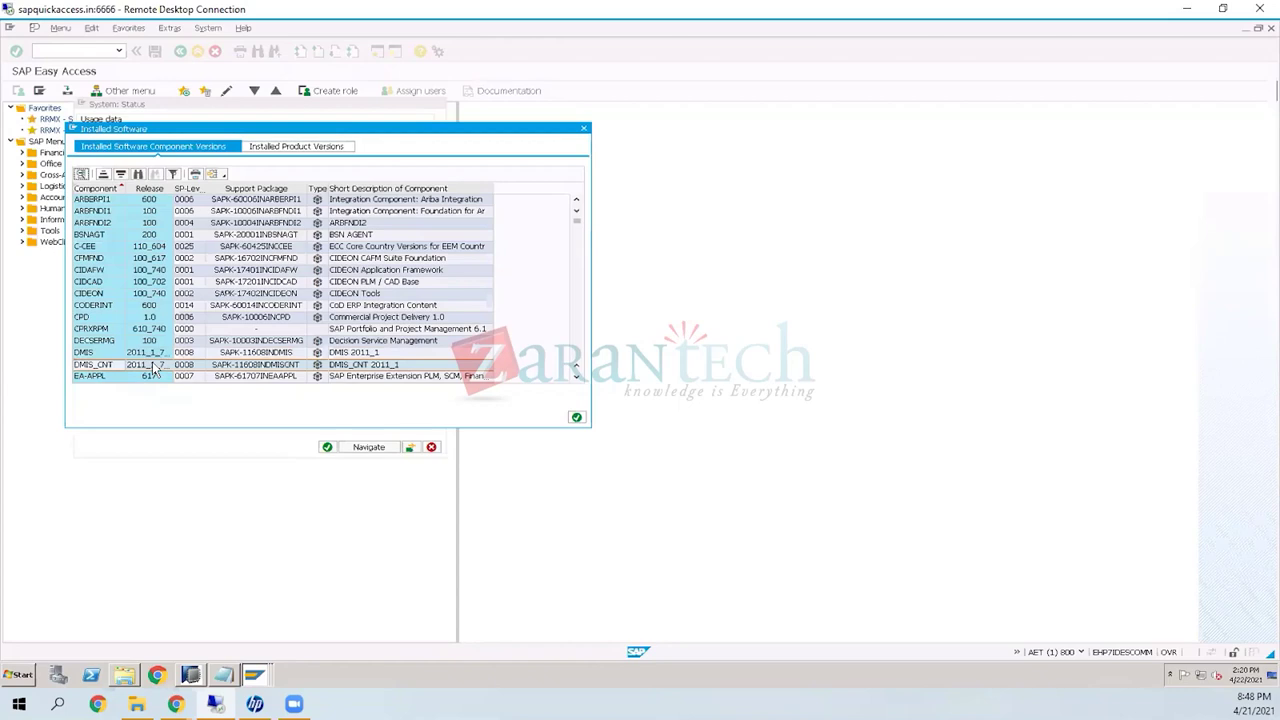
scroll(157, 364, "down", 1)
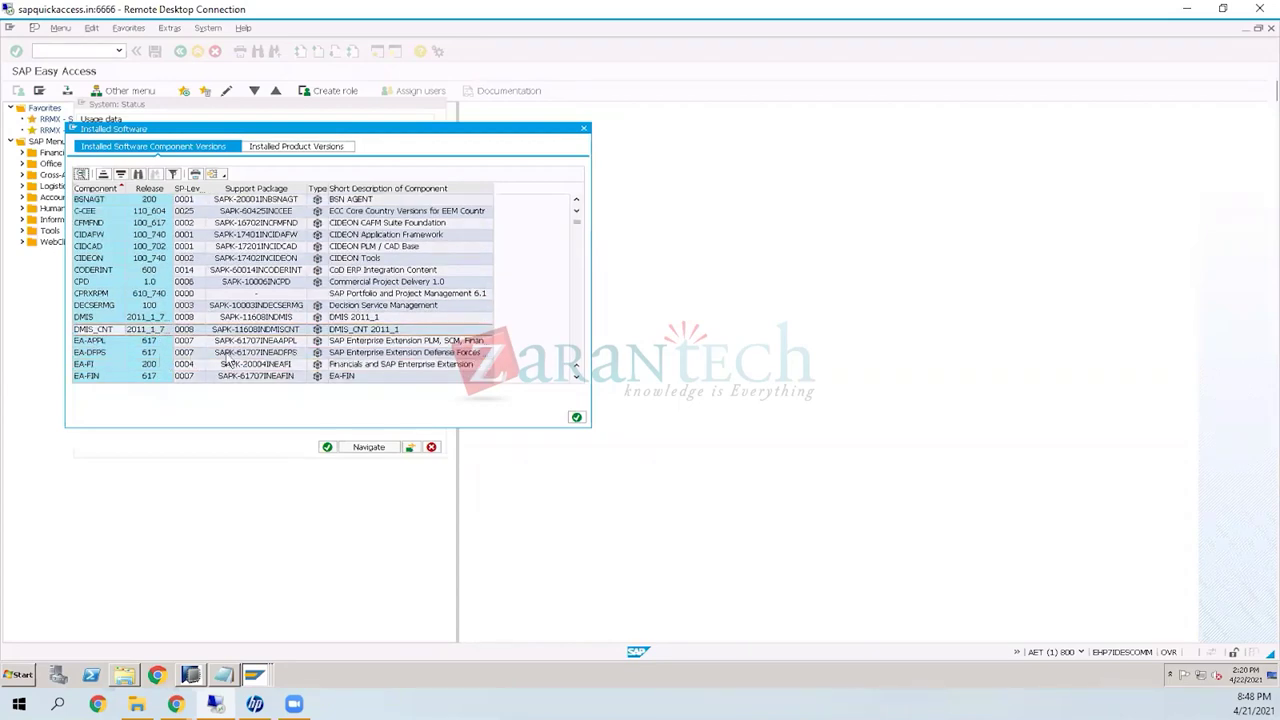
left_click(584, 128)
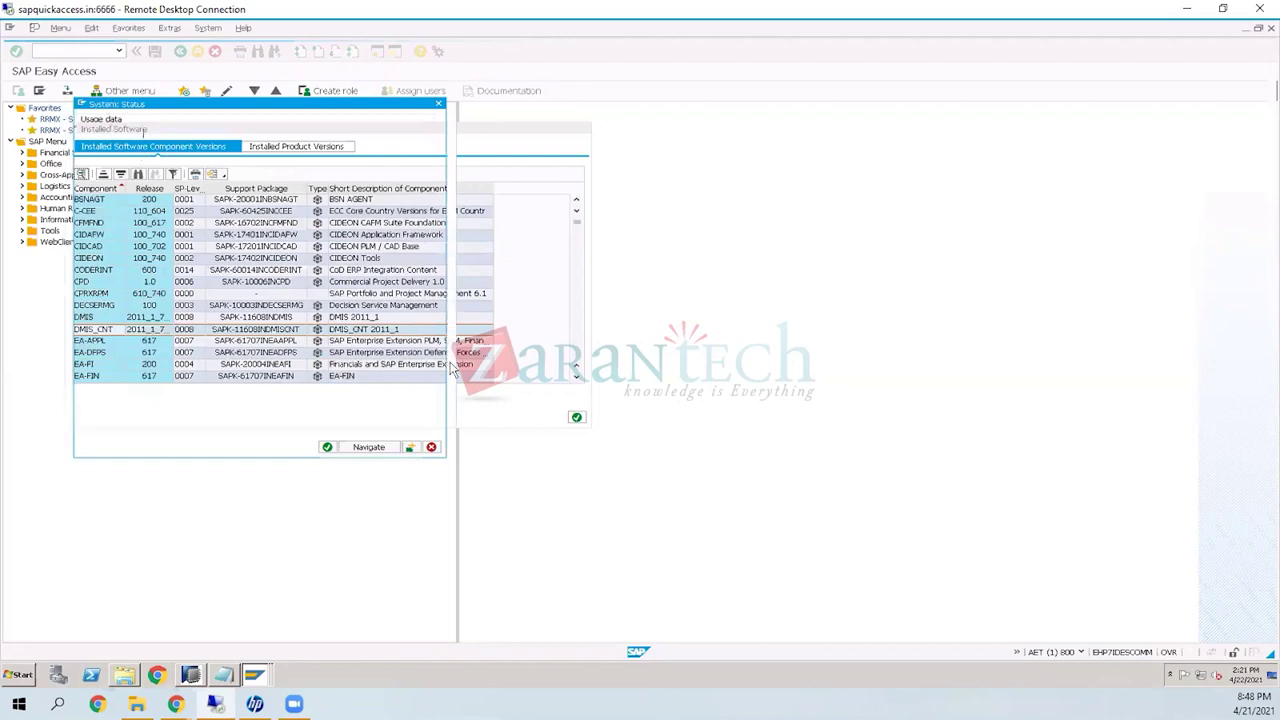
left_click(431, 448)
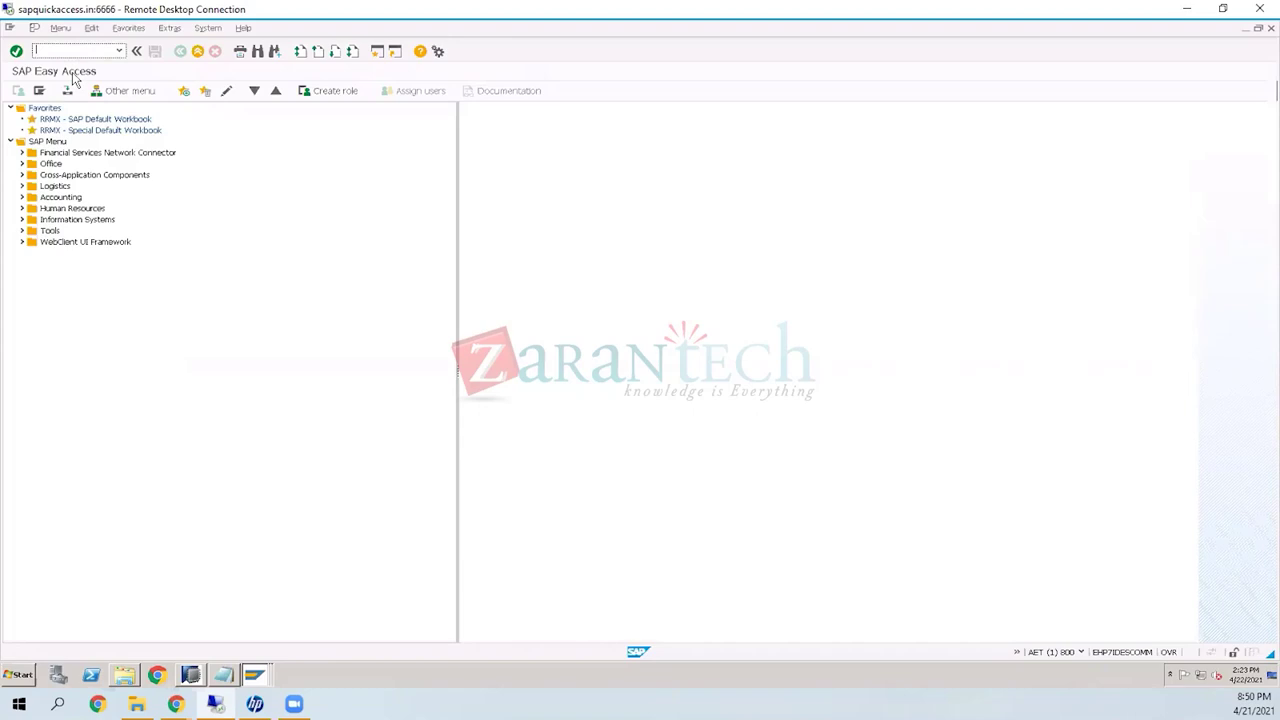
Step: Open the SAP LT Replication Server cockpit with transaction ltrc
type("ltrc")
key("Return")
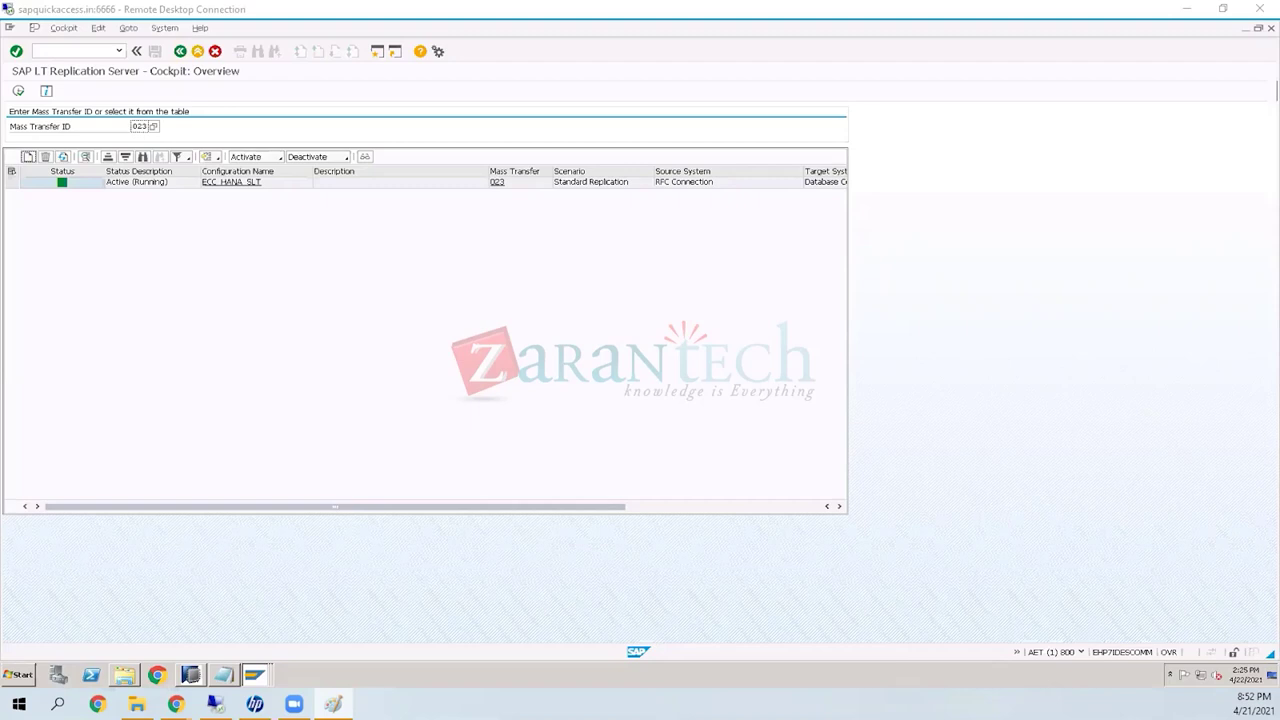
Step: Switch to Paint, maximize it, and draw a rectangle about 168 × 173 px near the canvas's left edge
key("alt+Tab")
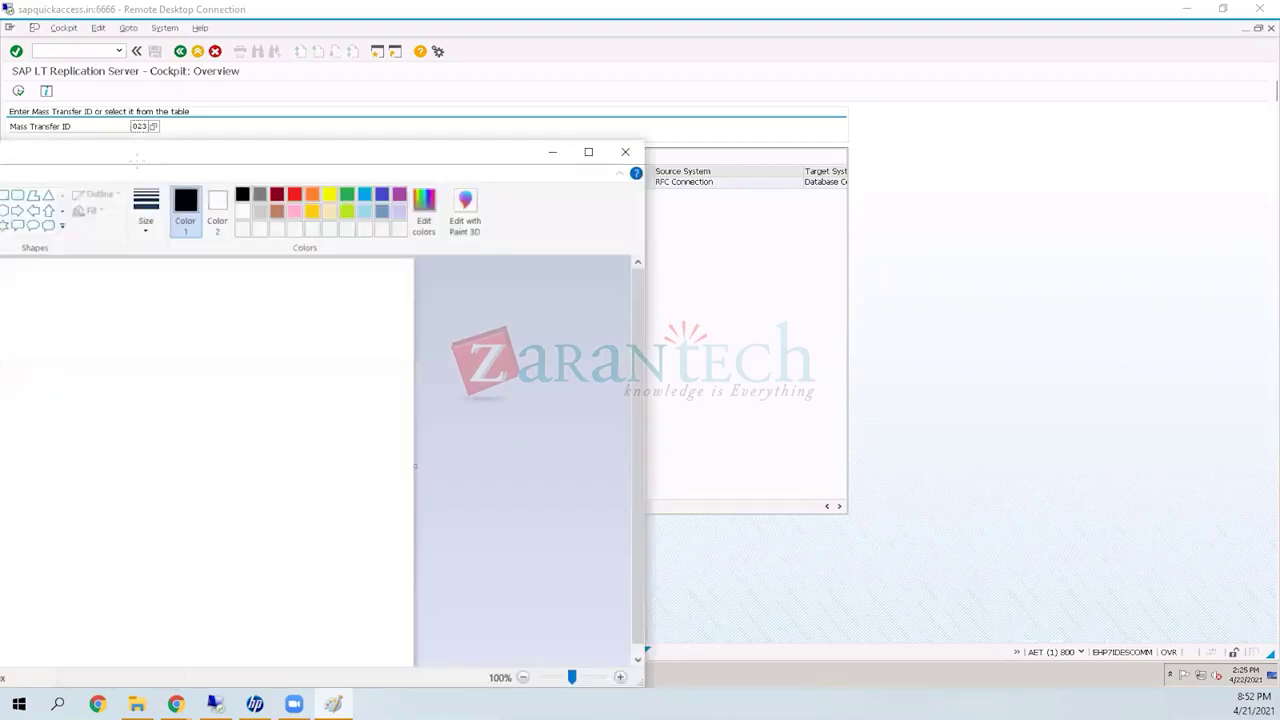
key("super+Up")
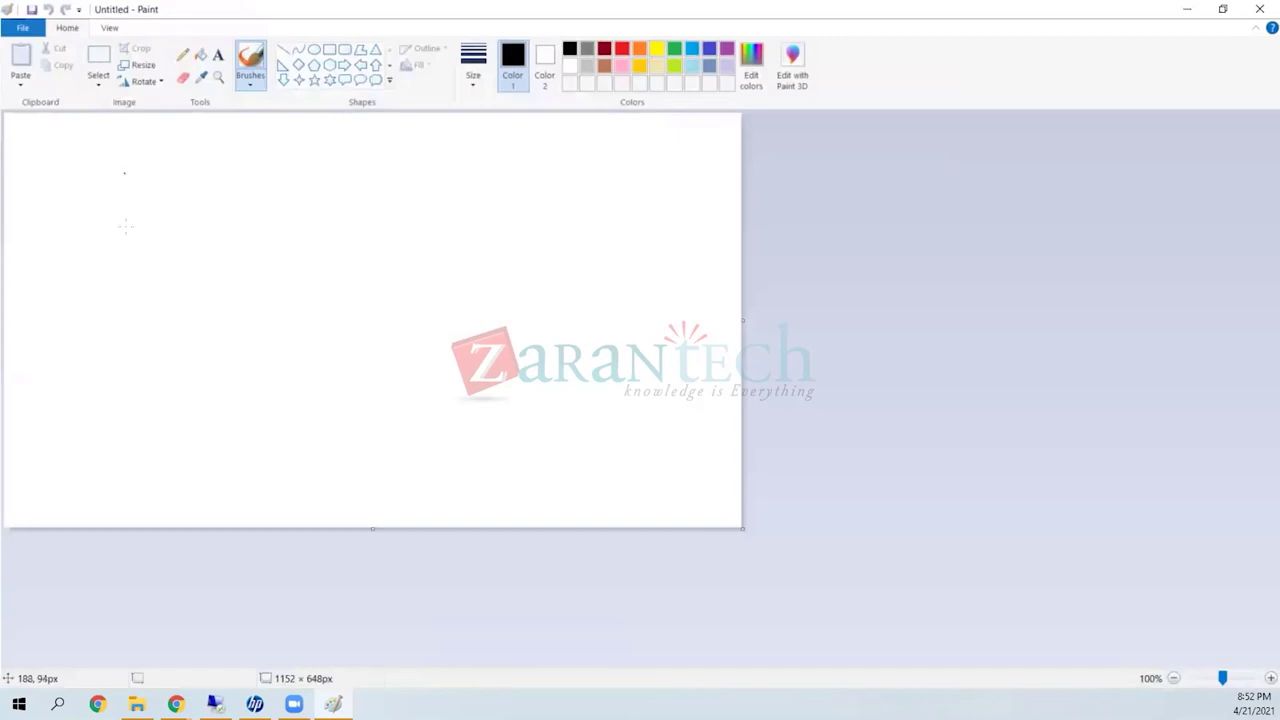
left_click(329, 49)
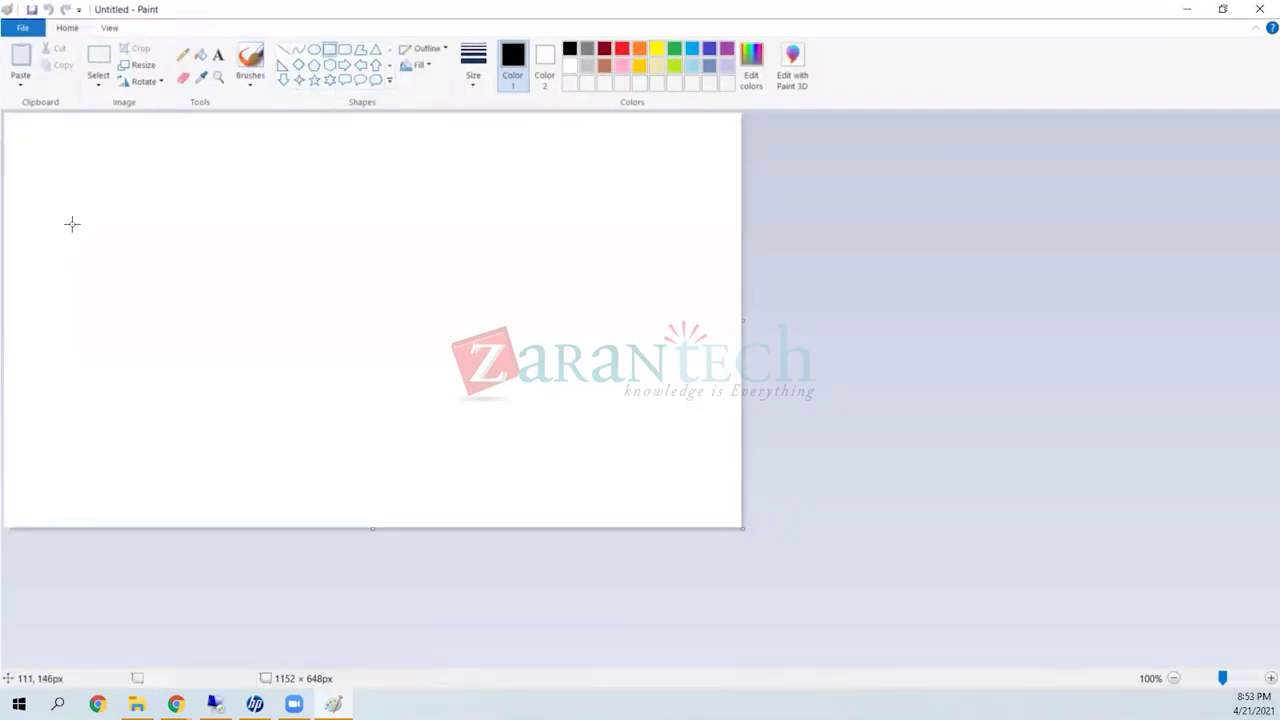
left_click_drag(71, 224, 178, 332)
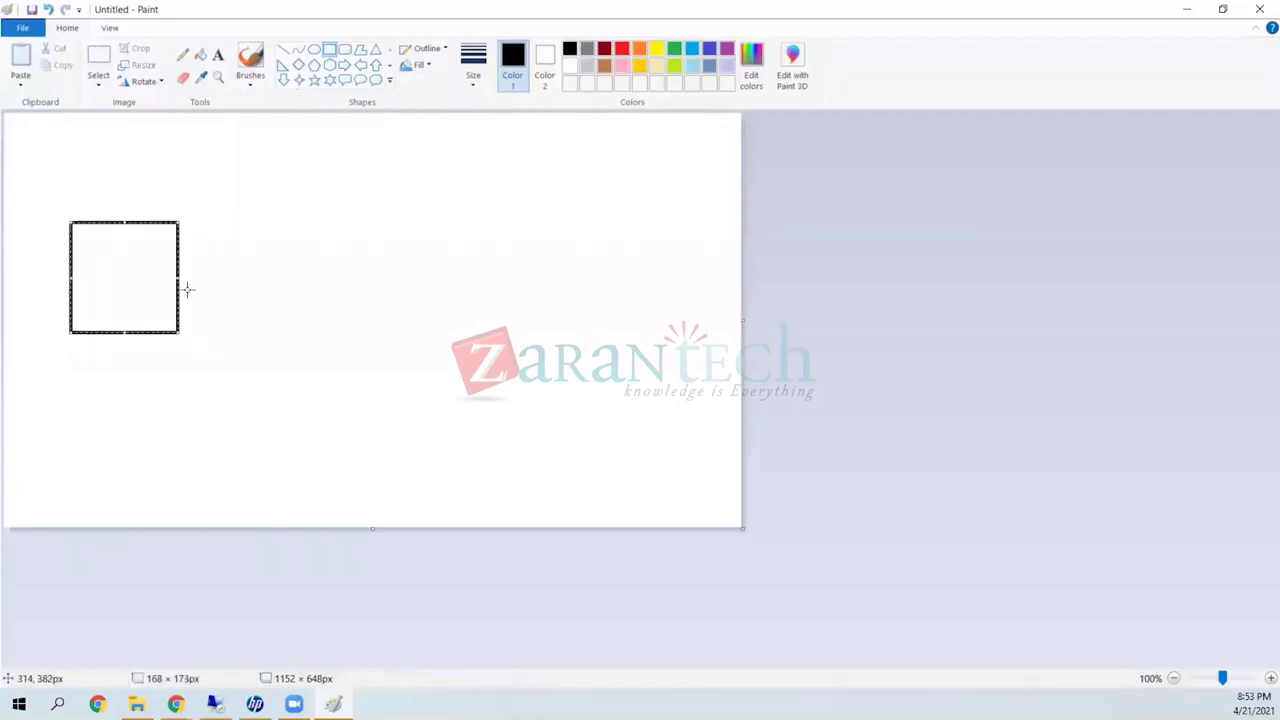
Step: Draw two ellipses to the right of the square, about 163 × 95 px above and 148 × 132 px below
left_click(314, 49)
left_click(340, 203)
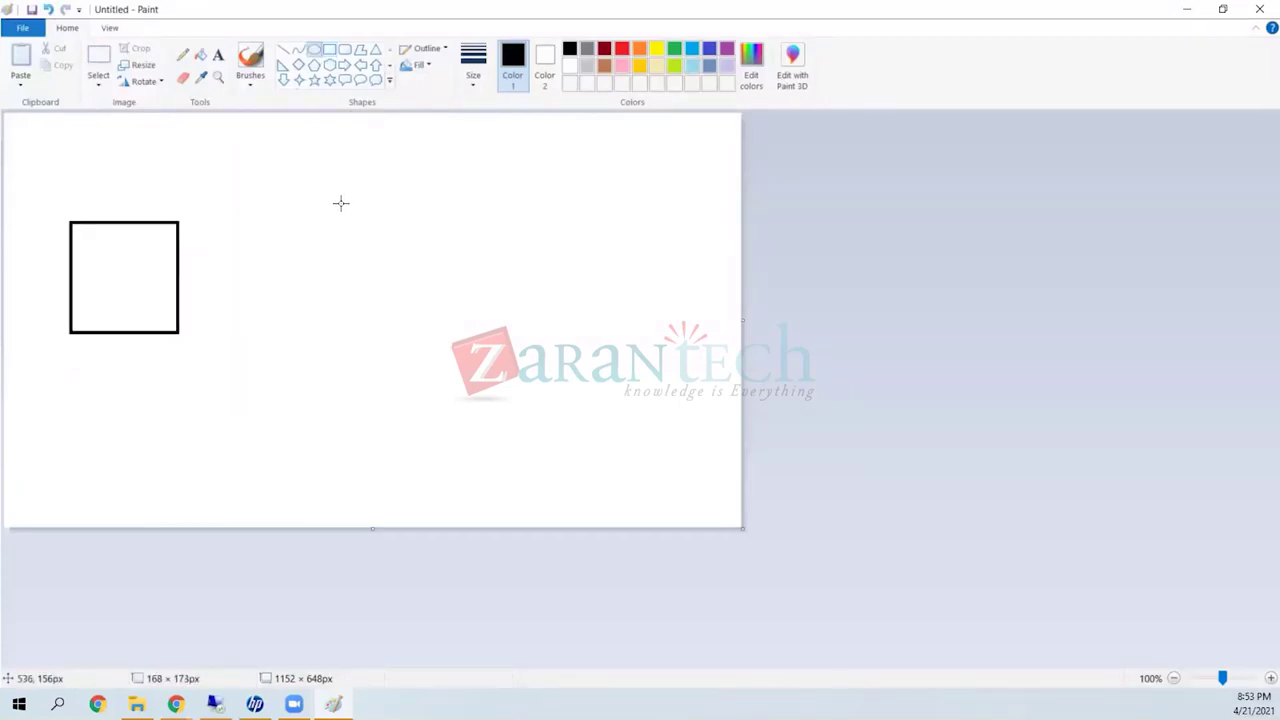
left_click_drag(340, 203, 447, 264)
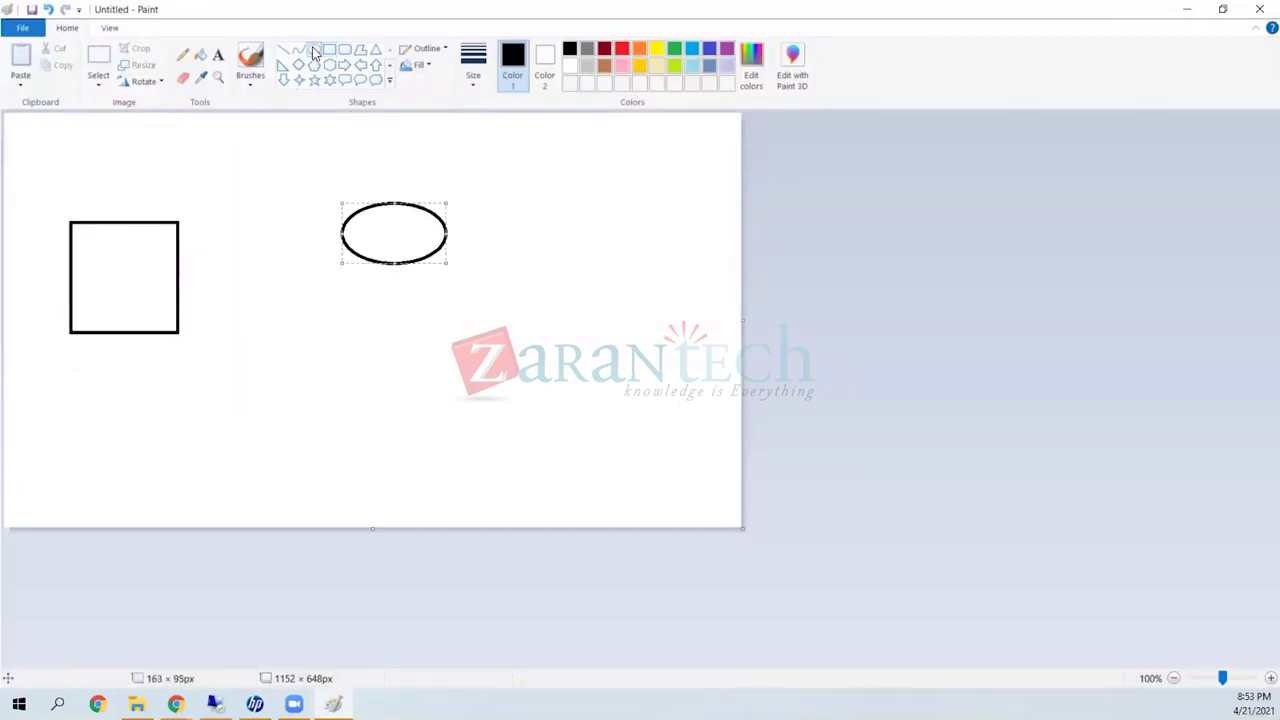
left_click_drag(357, 316, 452, 401)
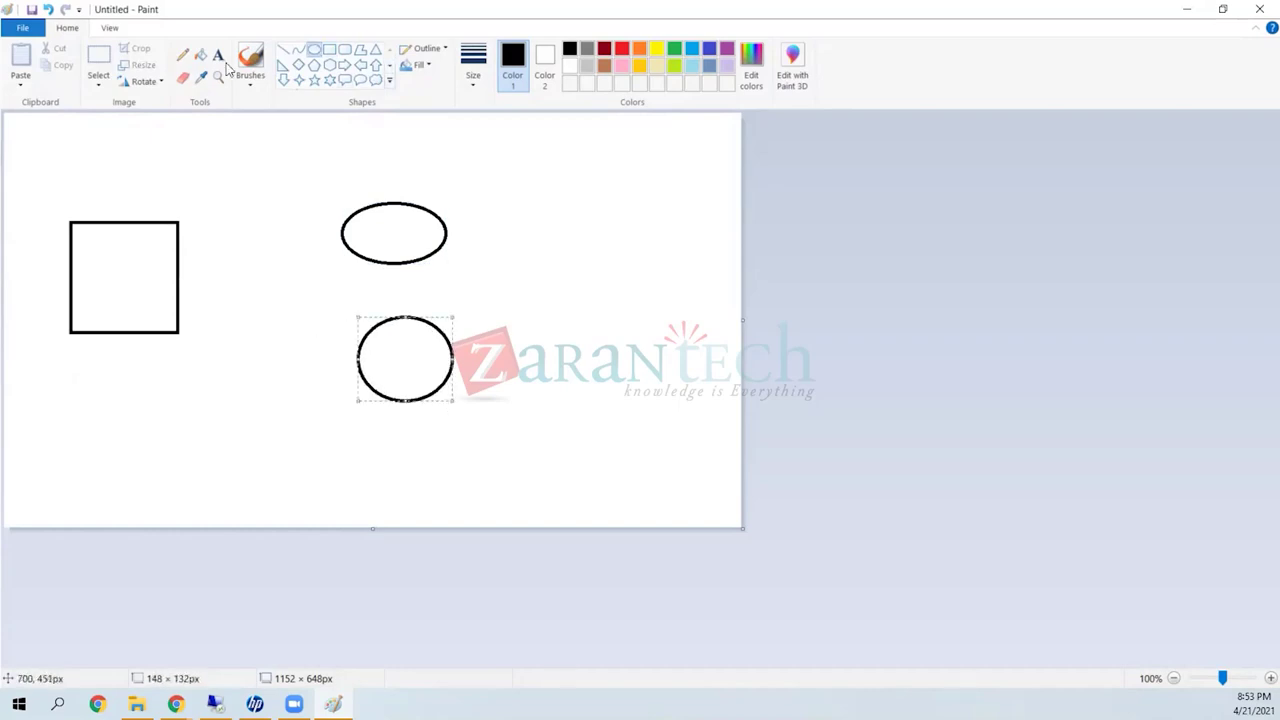
Step: Draw two block arrows pointing right from the square's side, about 256 × 80 px to the upper ellipse and 274 × 106 px to the lower
left_click(344, 65)
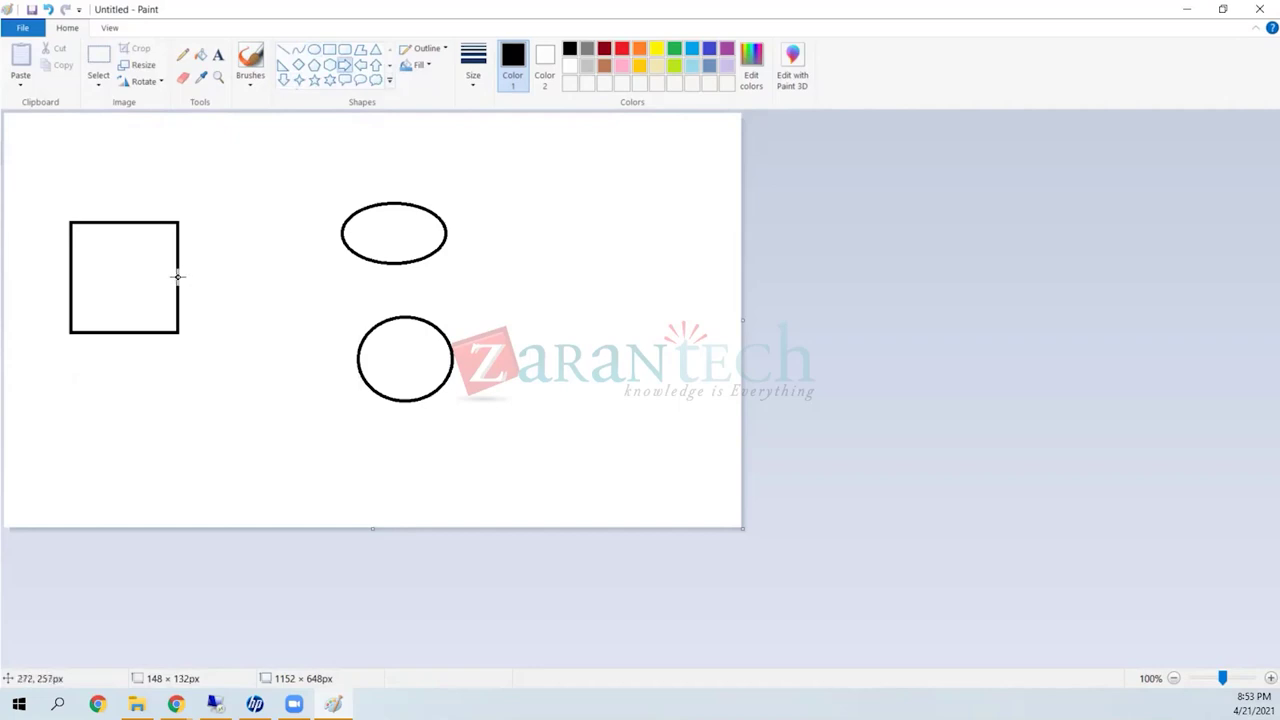
left_click_drag(177, 277, 344, 224)
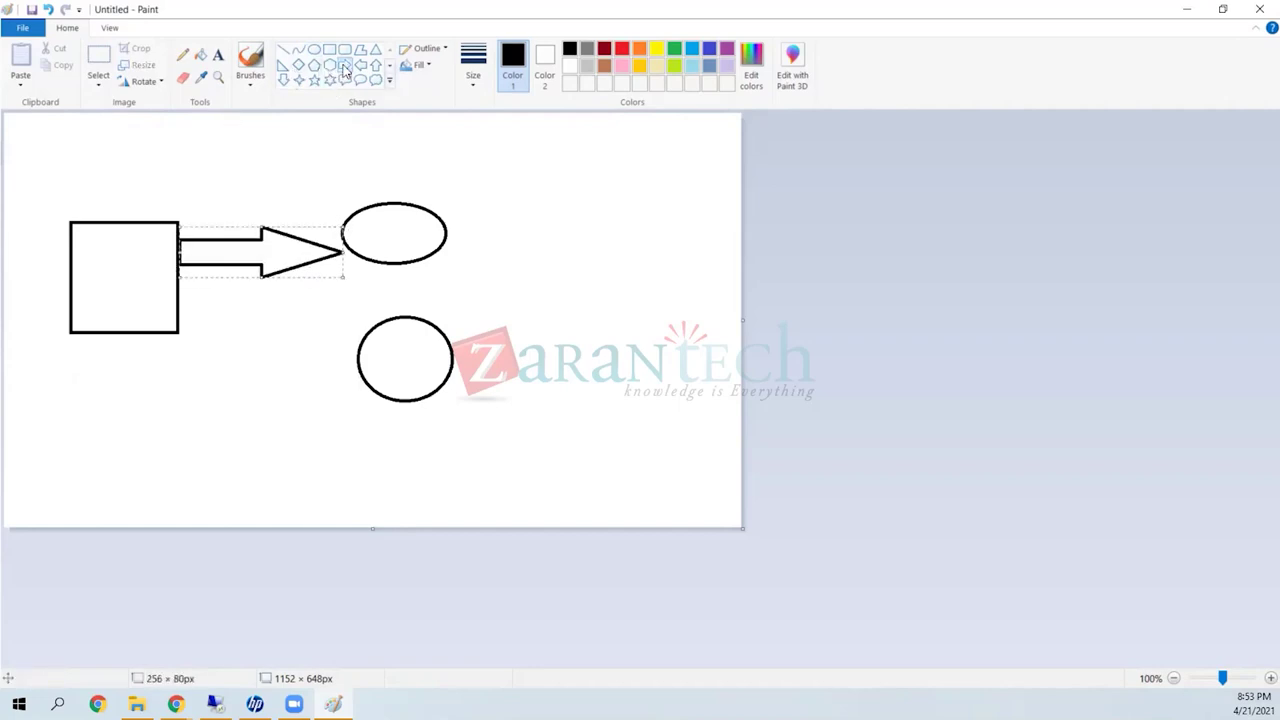
left_click_drag(177, 326, 354, 393)
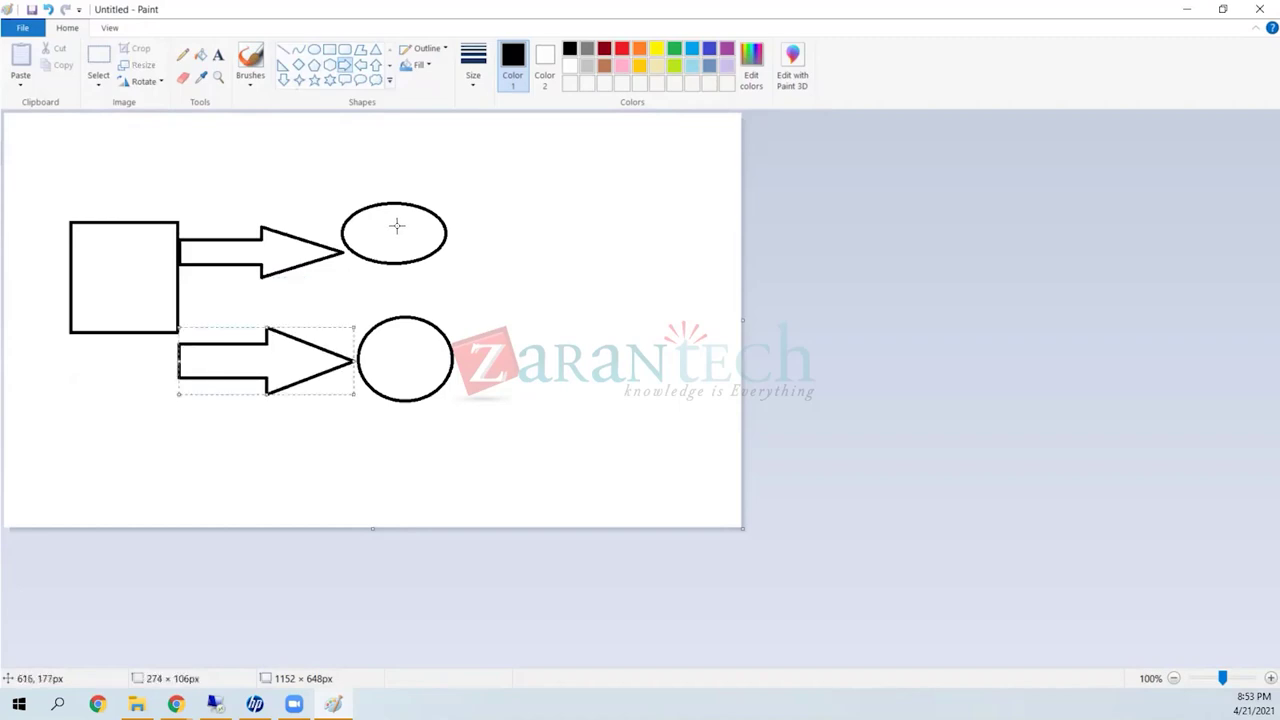
left_click(403, 229)
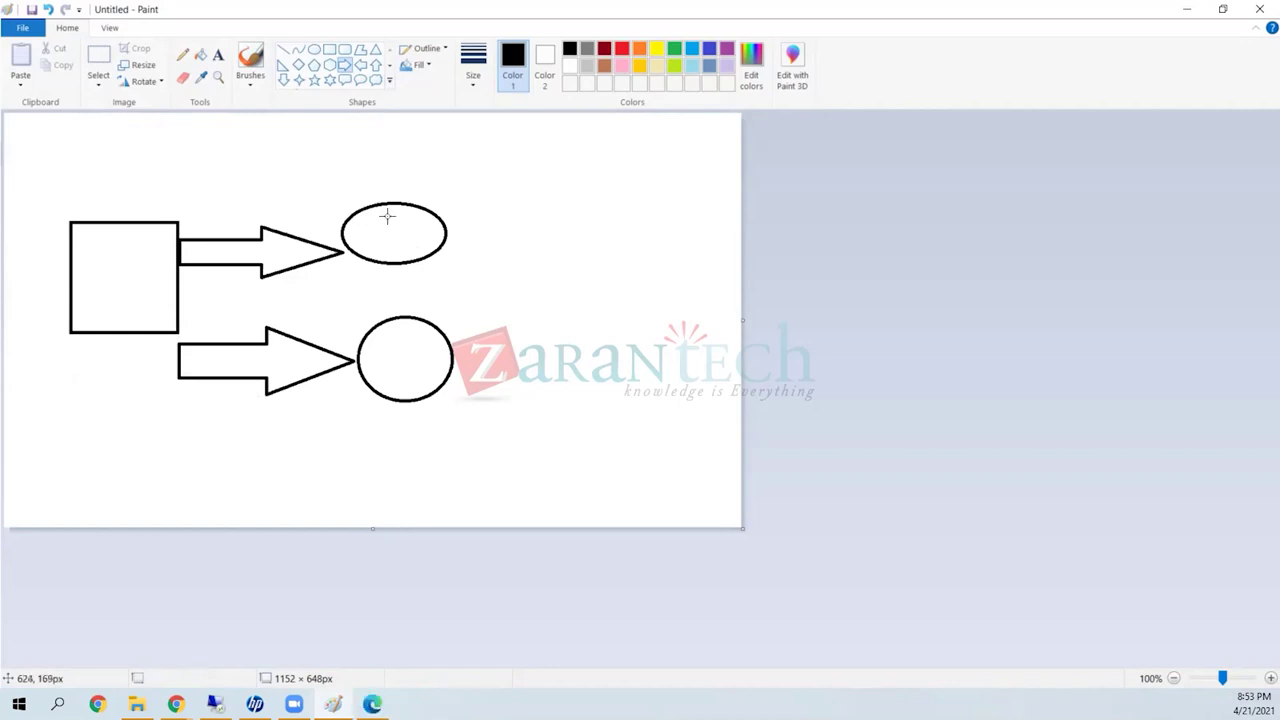
Step: Handwrite H above the upper ellipse, E inside the square and S/4 inside the lower ellipse with the pencil
left_click(187, 57)
mouse_move(400, 169)
left_mouse_down()
mouse_move(401, 200)
mouse_move(417, 204)
left_mouse_up()
left_click_drag(401, 186, 416, 186)
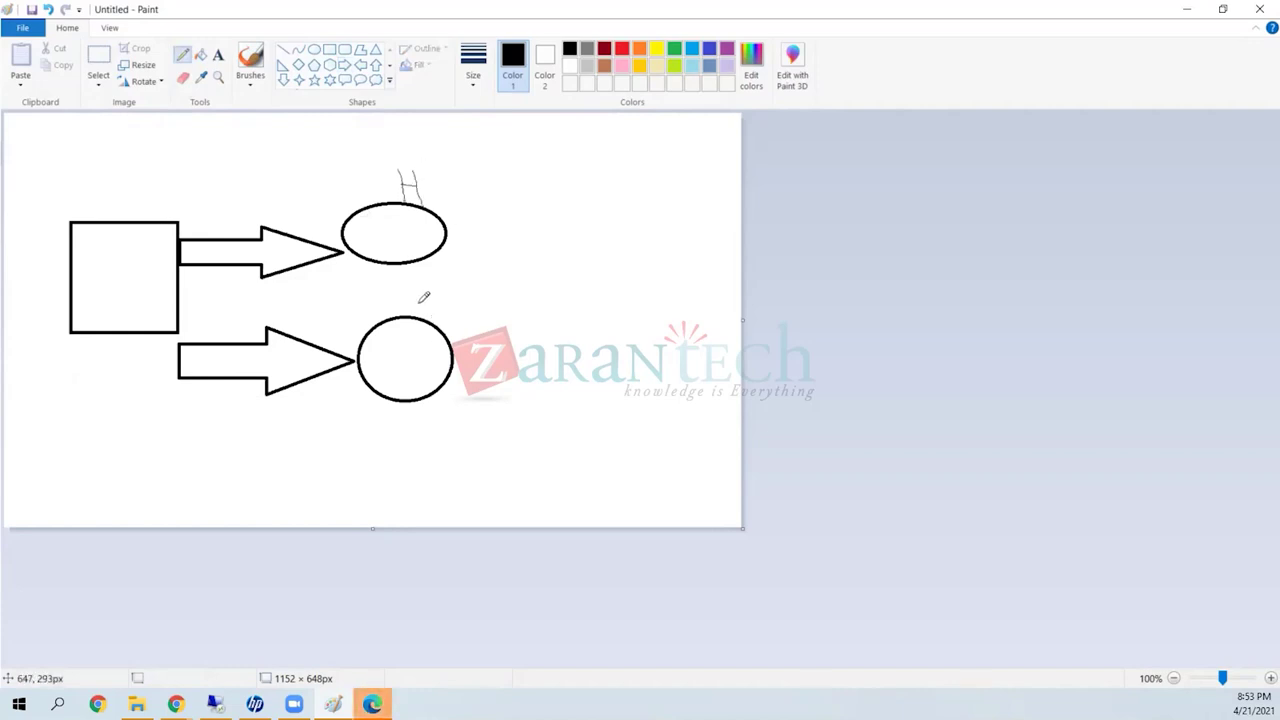
mouse_move(132, 311)
left_mouse_down()
mouse_move(135, 275)
mouse_move(147, 296)
left_mouse_up()
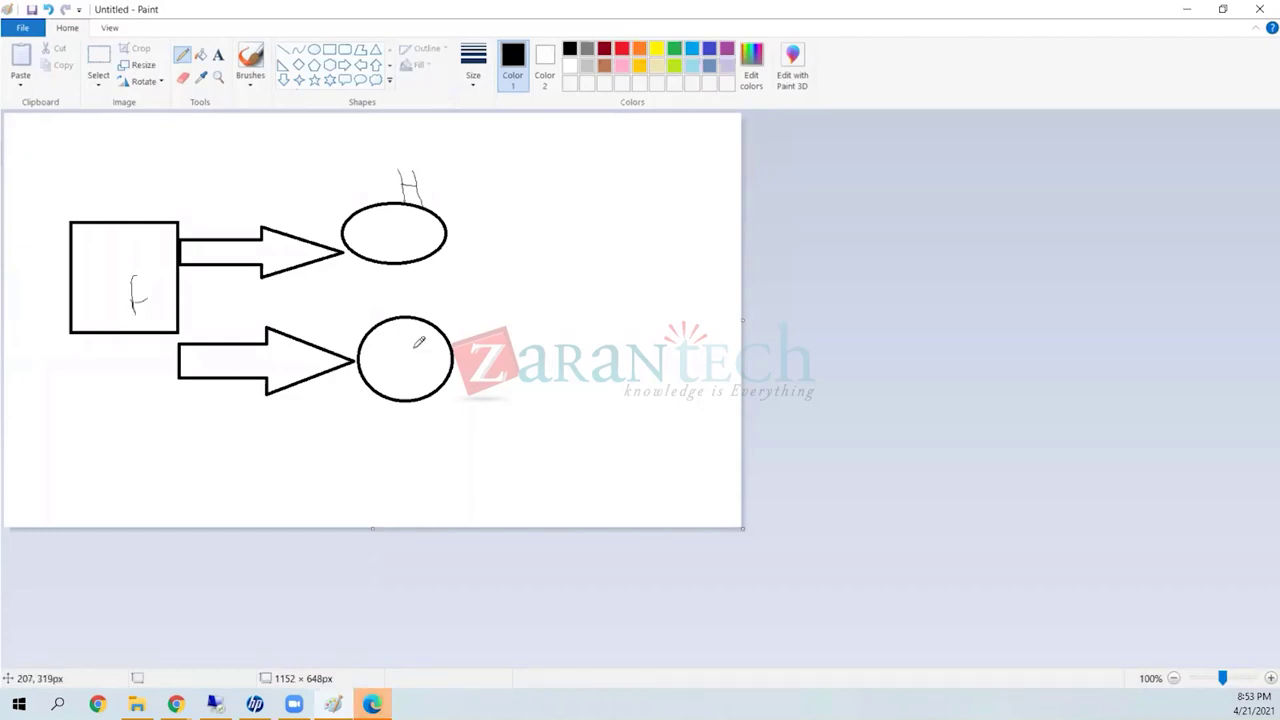
mouse_move(418, 348)
left_mouse_down()
mouse_move(392, 372)
mouse_move(413, 389)
mouse_move(446, 380)
left_mouse_up()
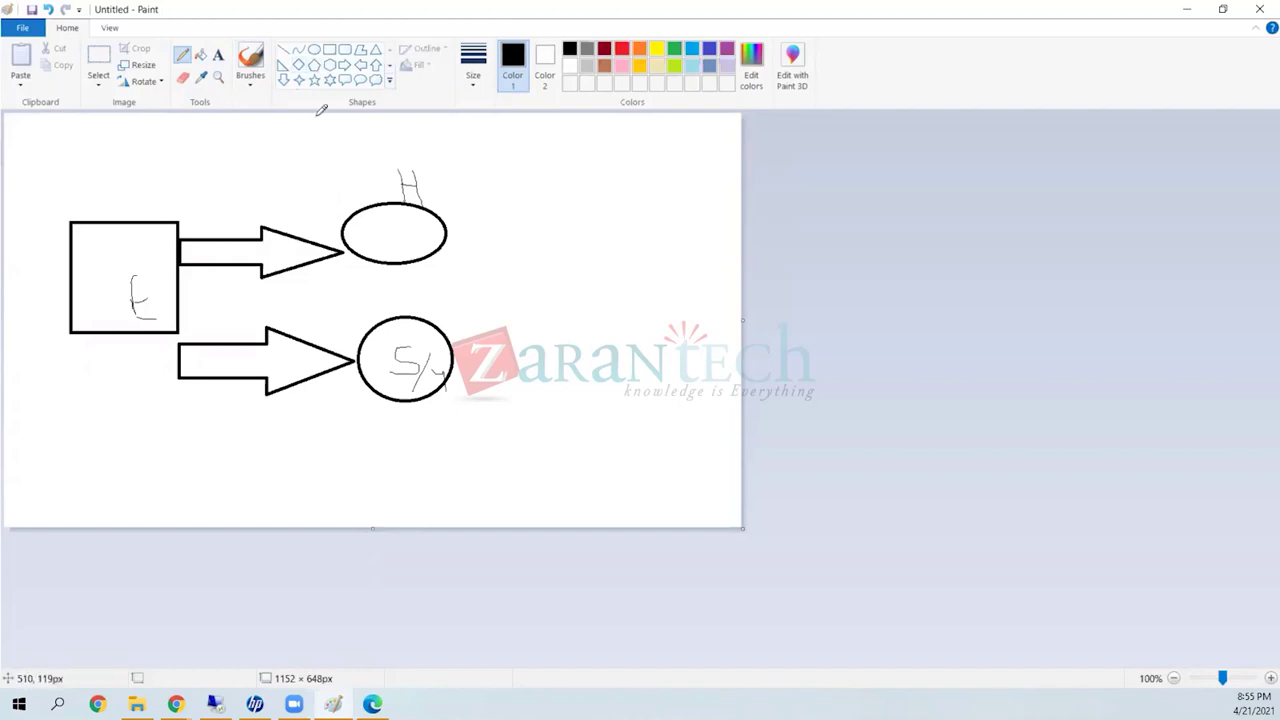
Step: Draw a rectangle about 210 × 382 px enclosing both ellipses
left_click(330, 50)
left_click_drag(338, 182, 473, 427)
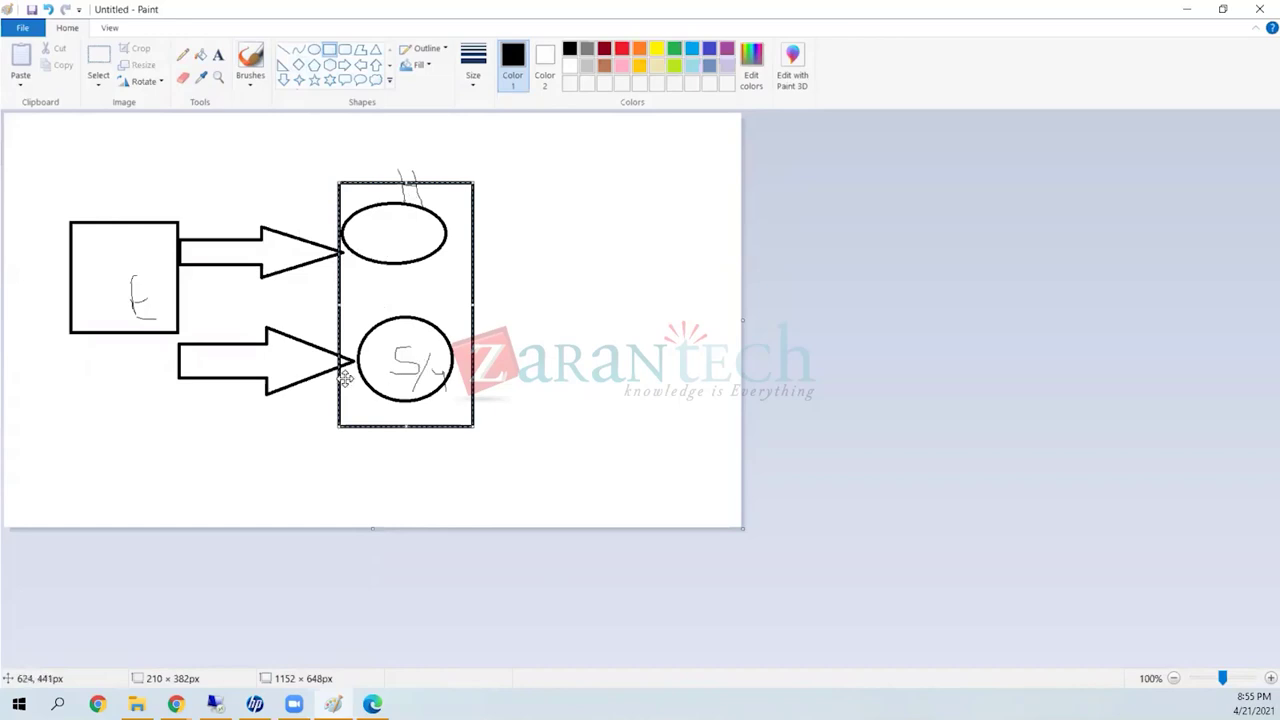
left_click(260, 349)
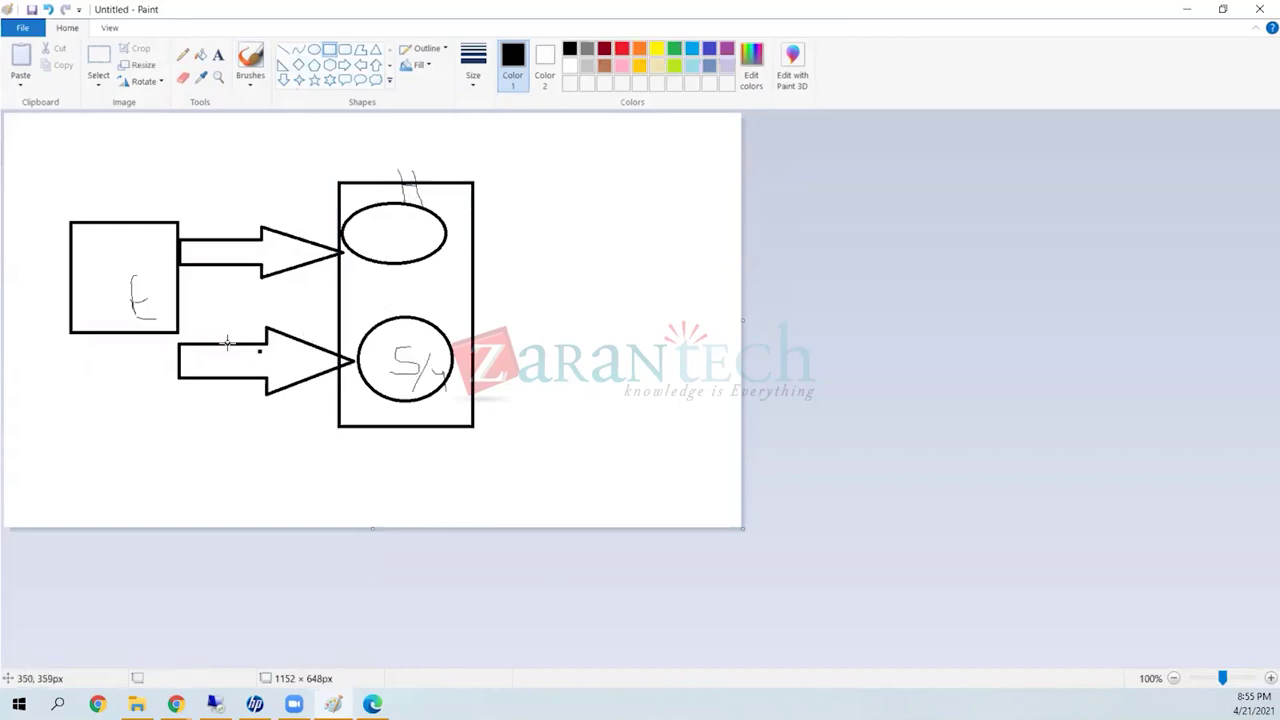
Step: Try a rectangle about 101 × 136 px over the lower arrow's shaft and remove it
left_click_drag(198, 317, 262, 403)
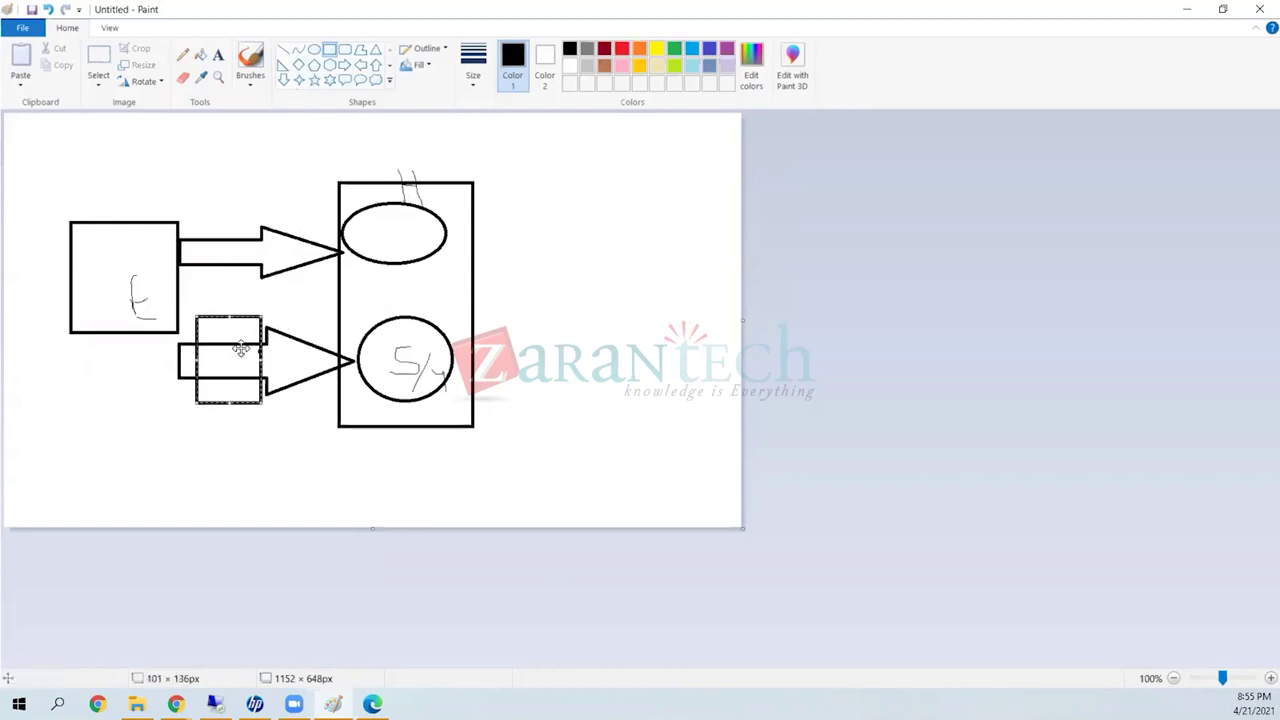
key("Delete")
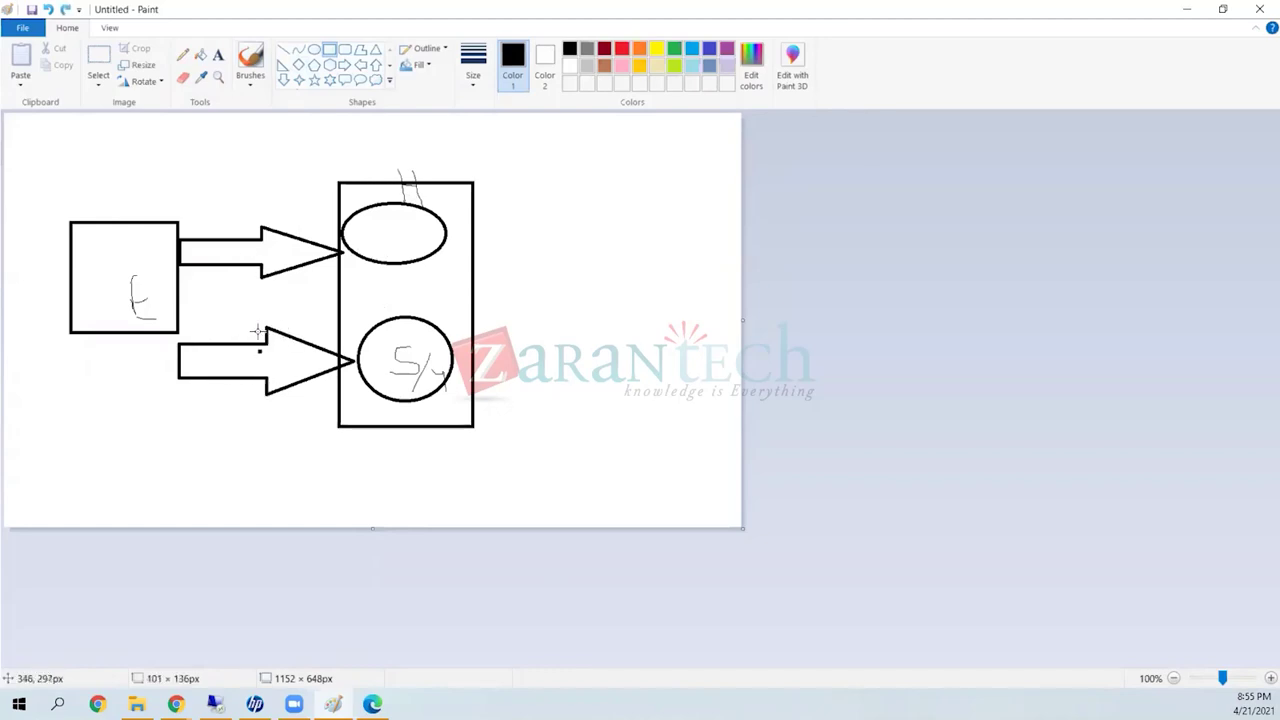
Step: Cross out the lower arrow with two diagonal pencil strokes
left_click(185, 60)
left_click_drag(284, 418, 214, 305)
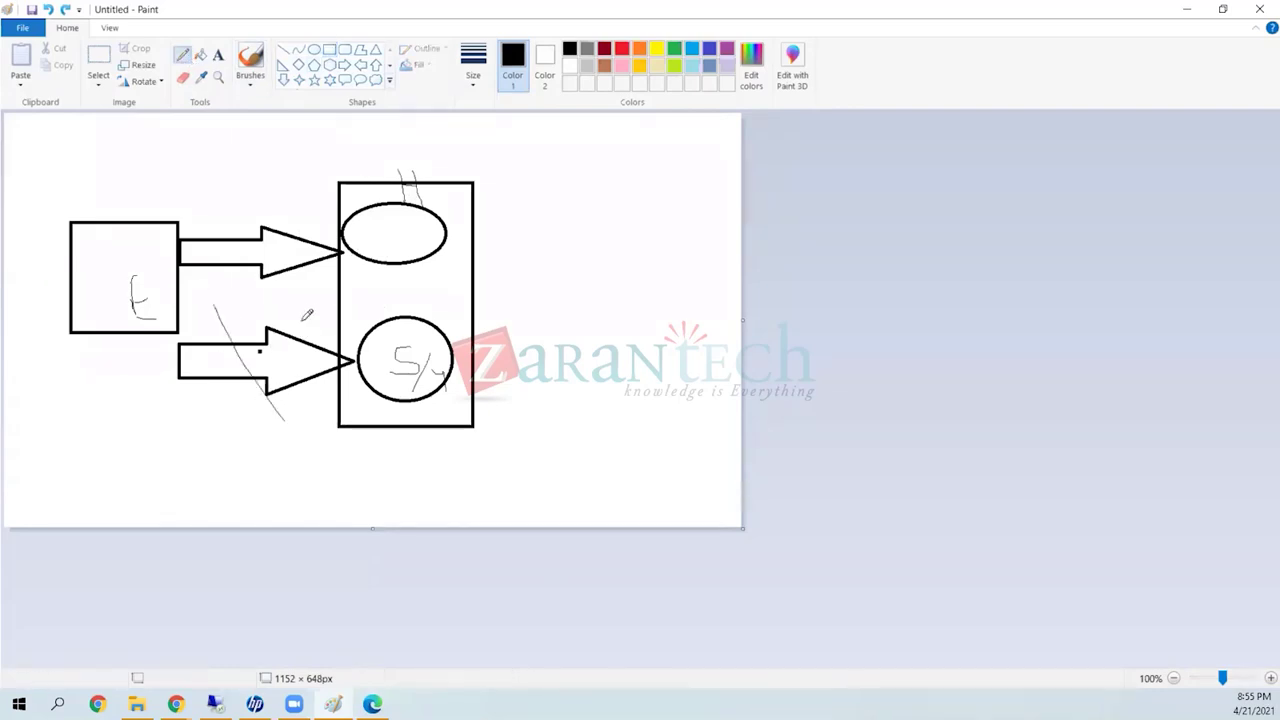
left_click_drag(298, 318, 190, 408)
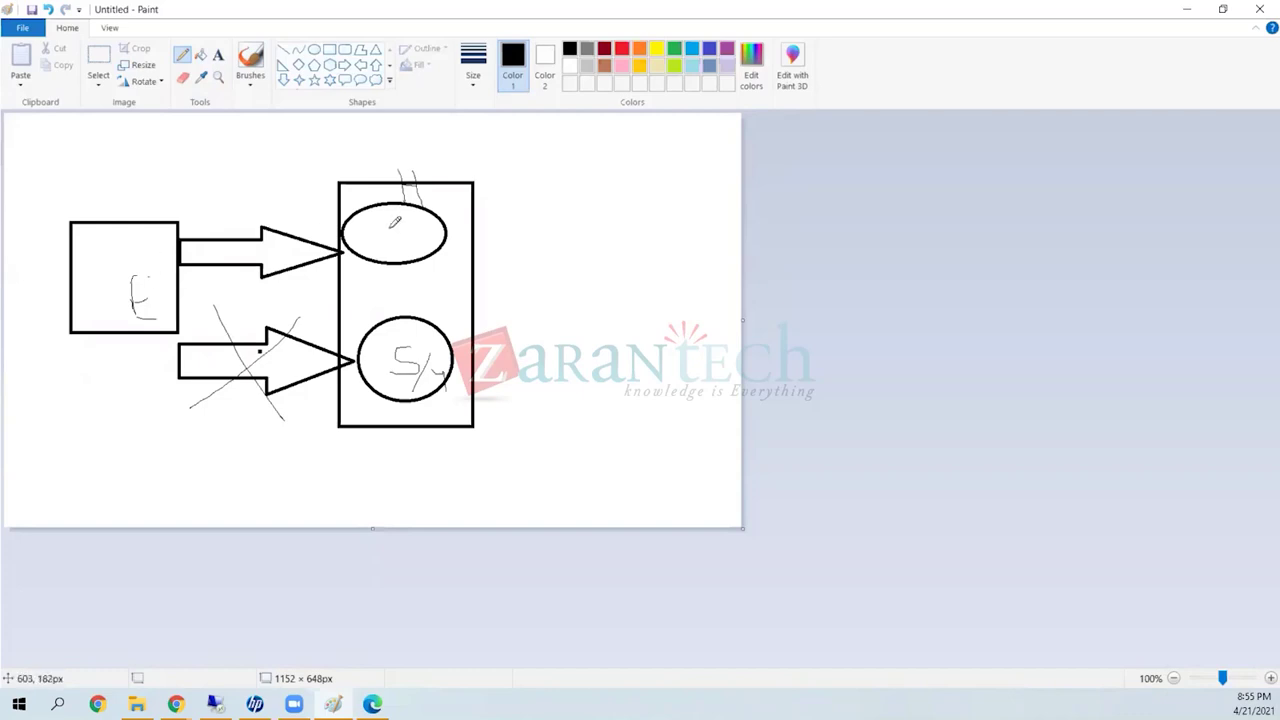
Step: Handwrite SIDE beside the upper ellipse and draw a double horizontal line between the two ellipses inside the tall rectangle
mouse_move(501, 205)
left_mouse_down()
mouse_move(485, 243)
mouse_move(542, 244)
left_mouse_up()
mouse_move(572, 212)
left_mouse_down()
mouse_move(592, 209)
mouse_move(579, 240)
mouse_move(592, 243)
left_mouse_up()
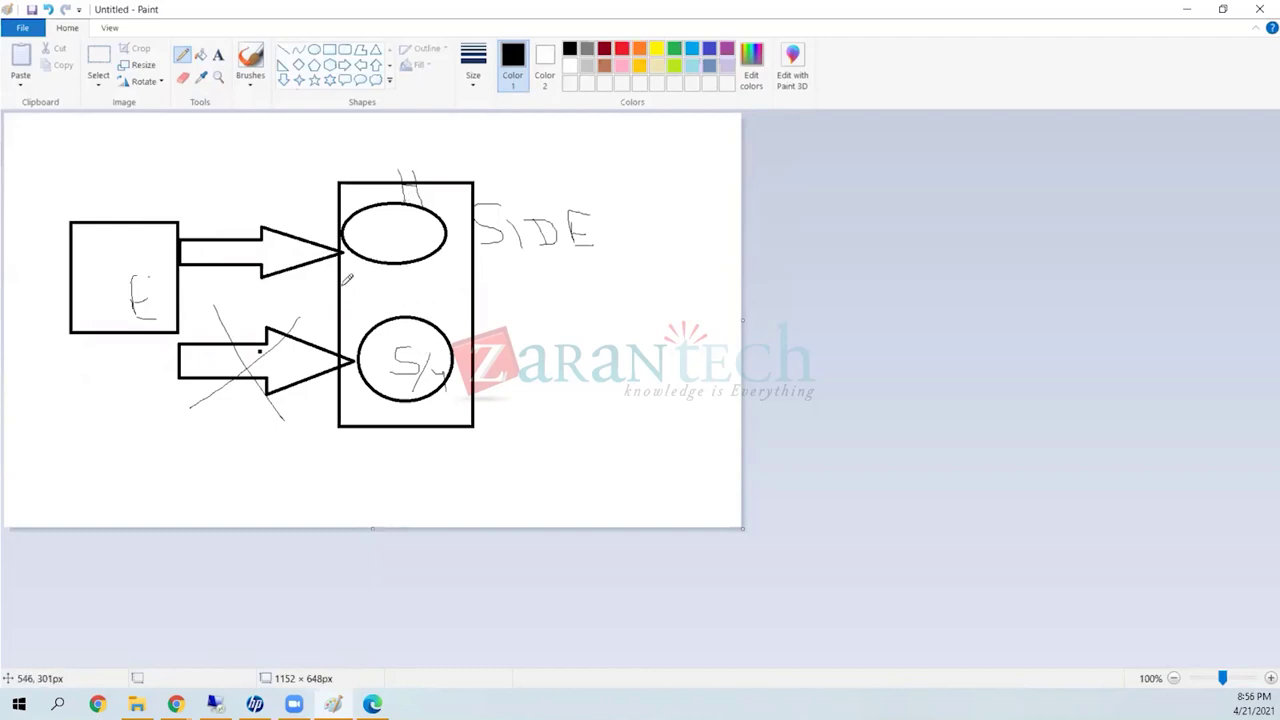
left_click_drag(340, 291, 468, 293)
left_click_drag(342, 295, 461, 298)
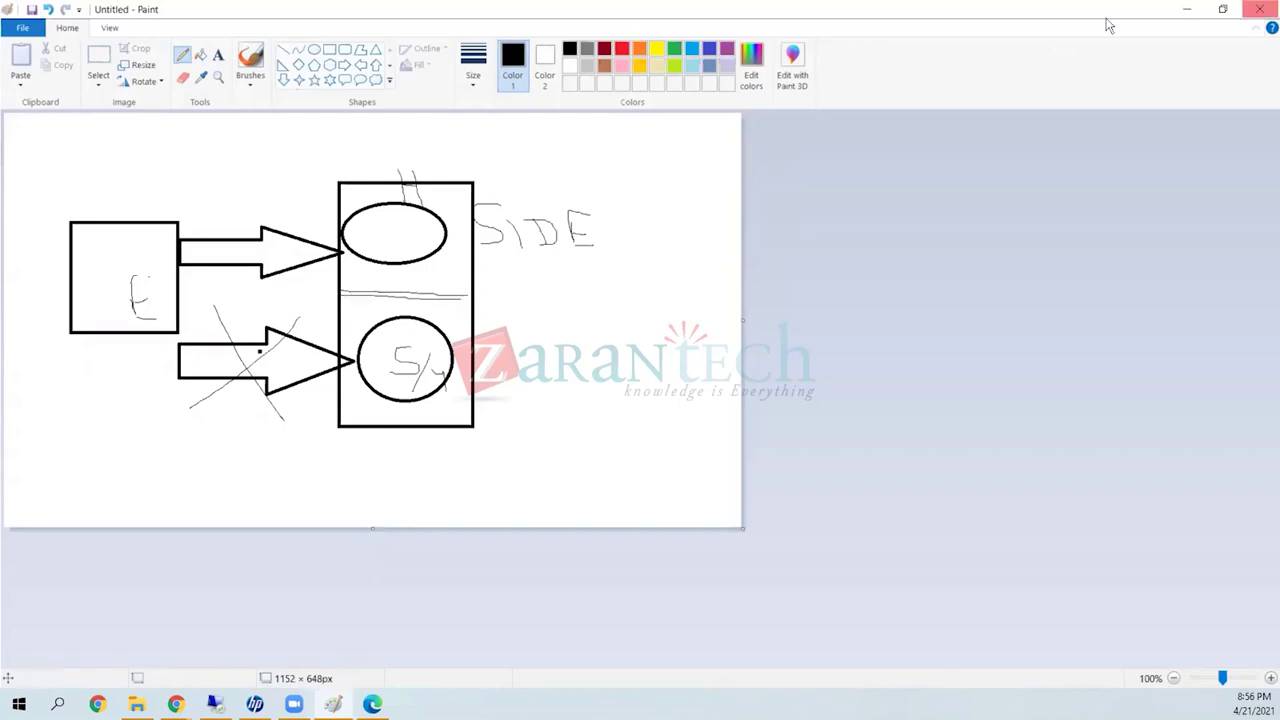
Step: Switch back to the remote SAP session with the LT Replication Server cockpit
key("alt+Tab")
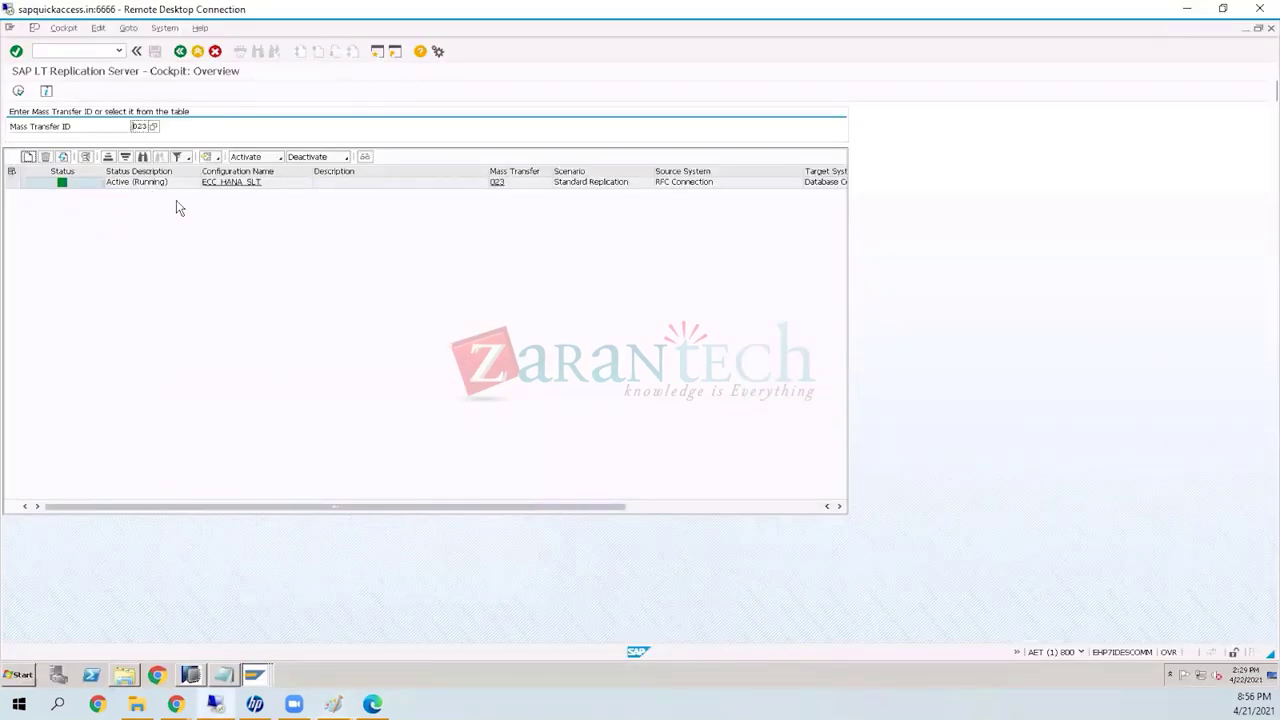
Step: Open the administration data of configuration ECC_HANA_SLT and examine the source system's RFC connection
left_click(249, 190)
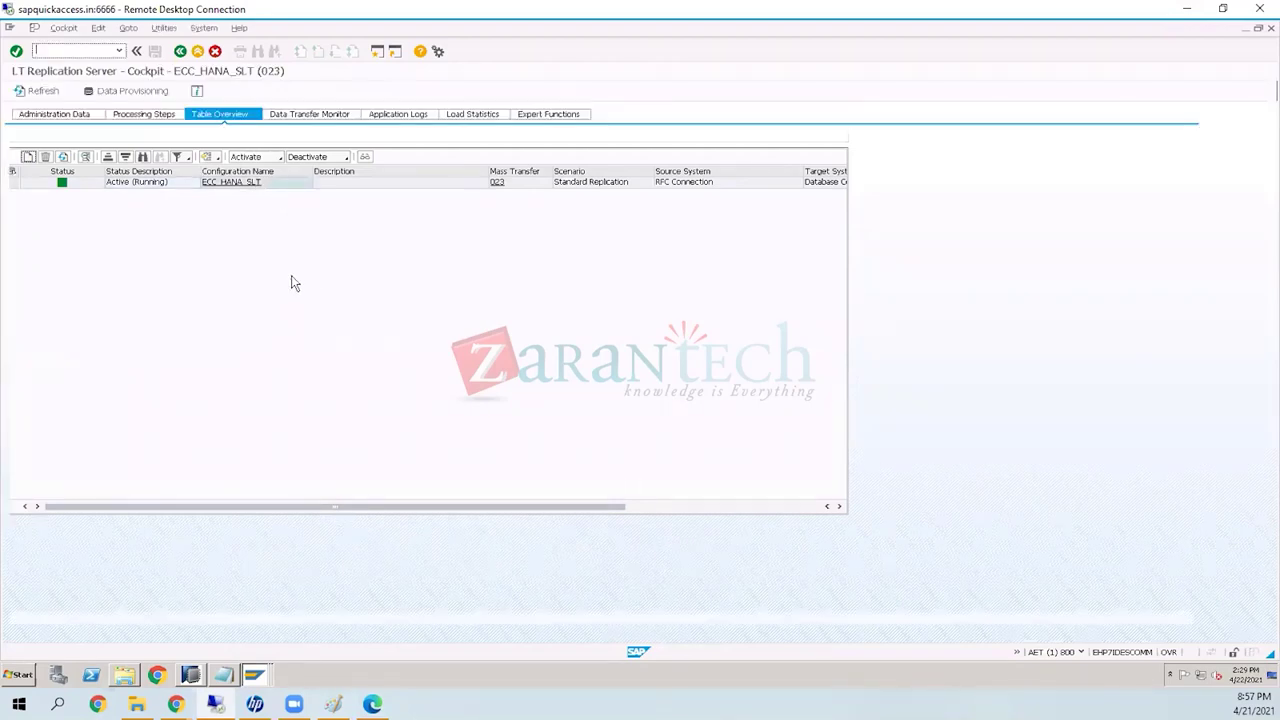
left_click(60, 115)
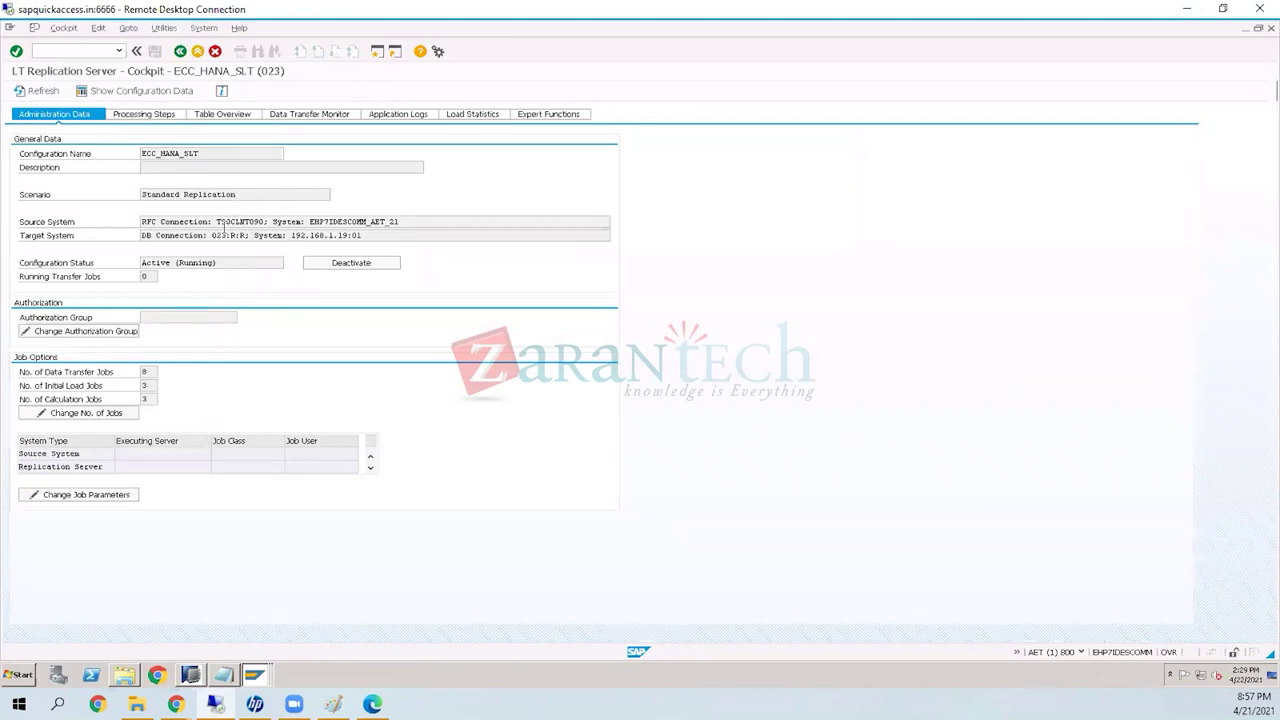
double_click(256, 221)
double_click(266, 222)
left_click(578, 537)
key("shift+Right")
key("shift+Right")
key("shift+Right")
Step: Highlight the DB connection details of the target system in the general data, and clear the highlight
left_click(360, 235)
left_click_drag(145, 235, 218, 235)
left_click_drag(492, 296, 489, 294)
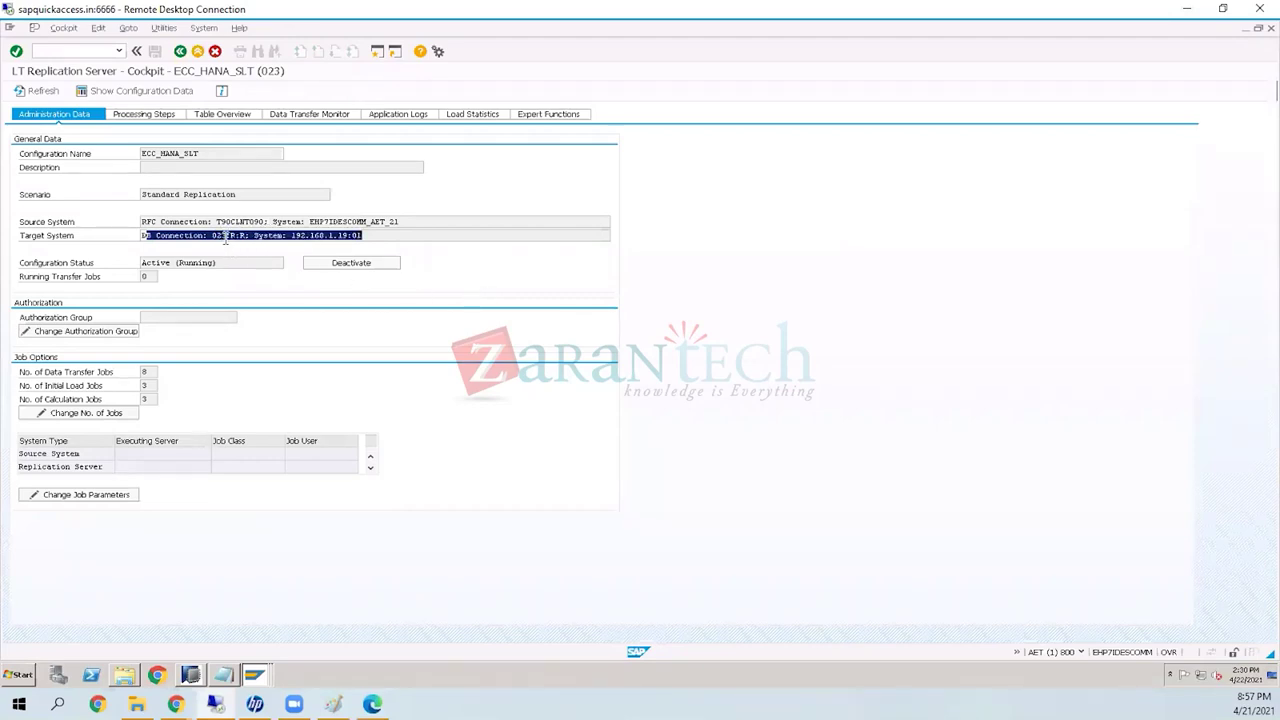
left_click(244, 238)
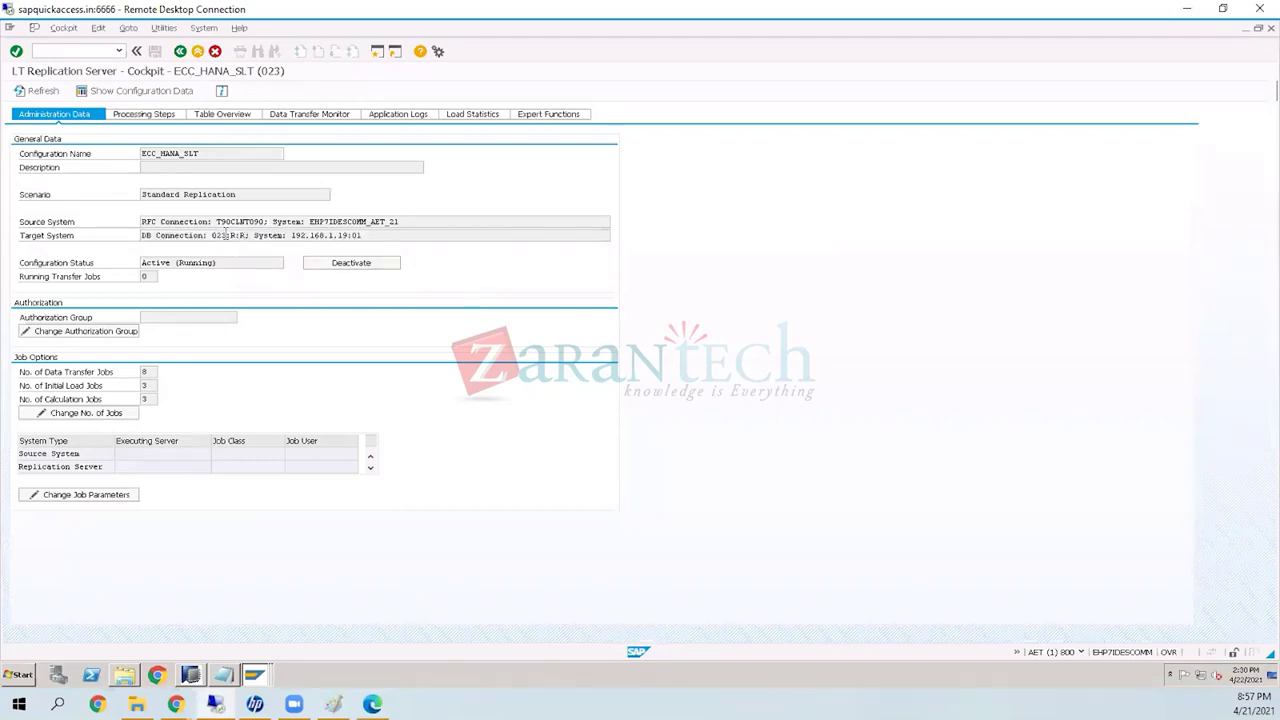
Step: Open the overview of database connections by running transaction /ndbco
left_click(83, 56)
type("/ndbco")
key("Return")
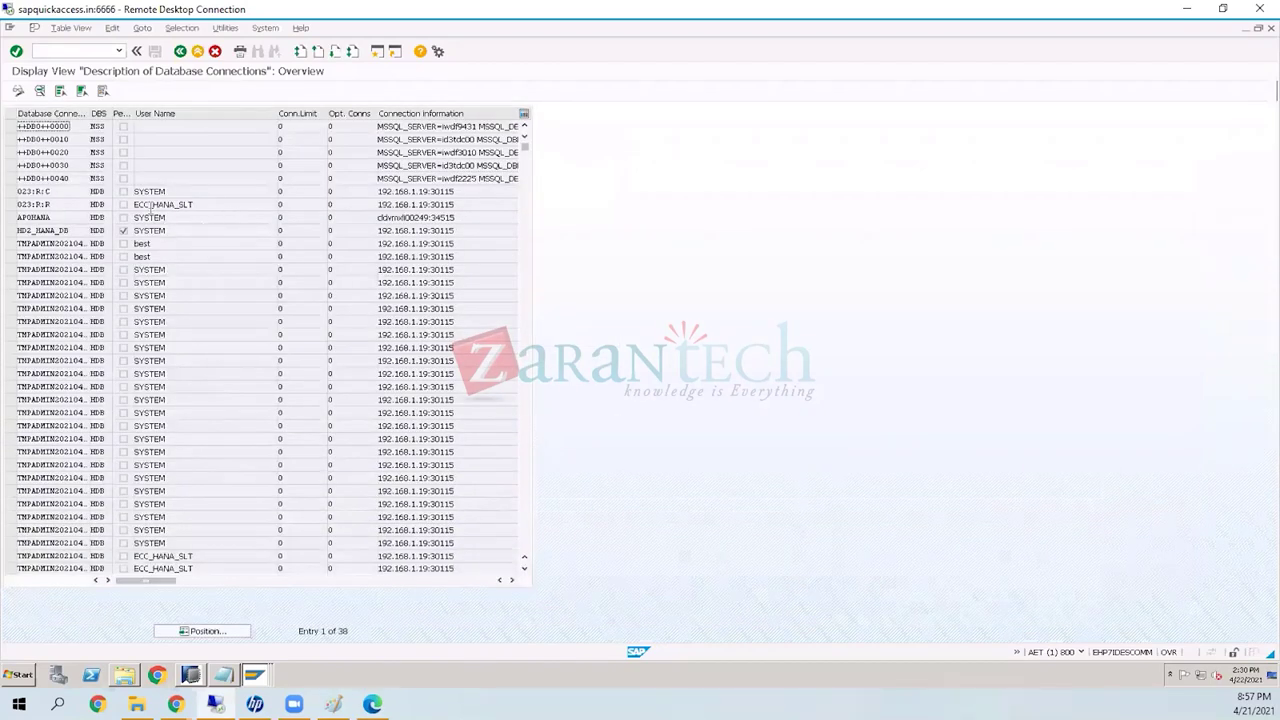
Step: Display the details of database connection 023:R:R and highlight its user name
left_click_drag(51, 204, 17, 204)
left_click_drag(196, 204, 133, 204)
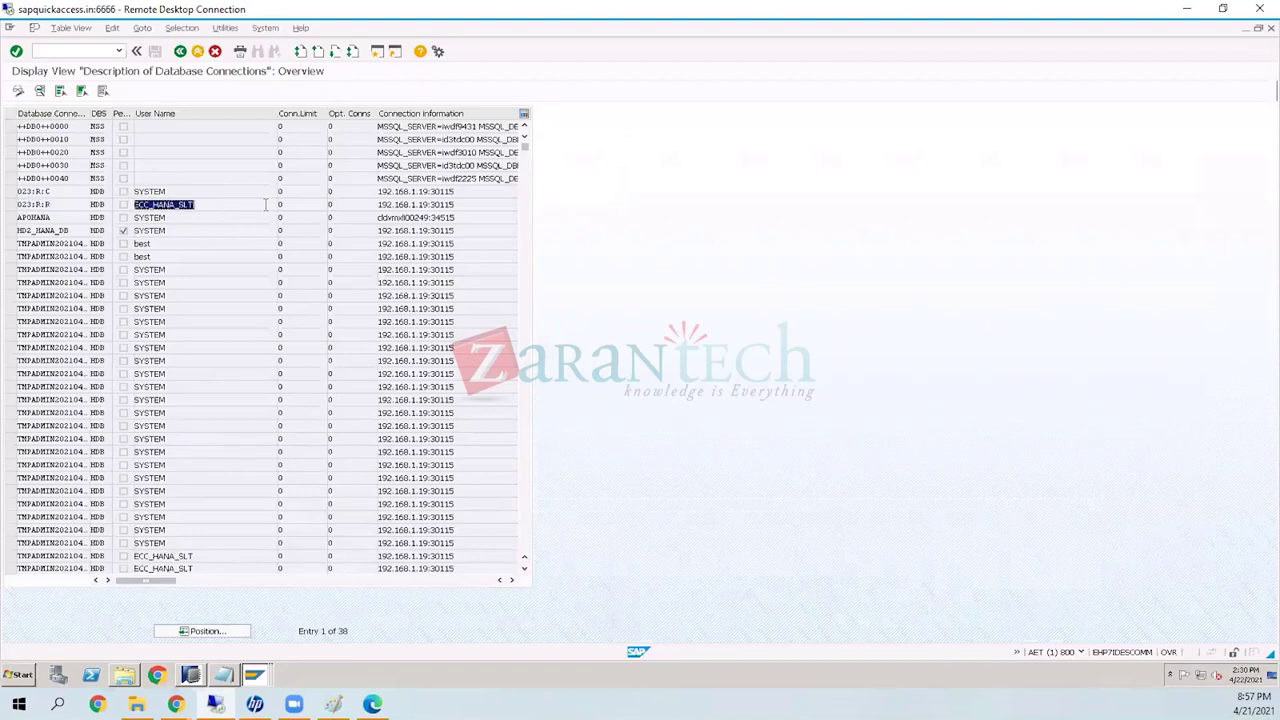
double_click(152, 206)
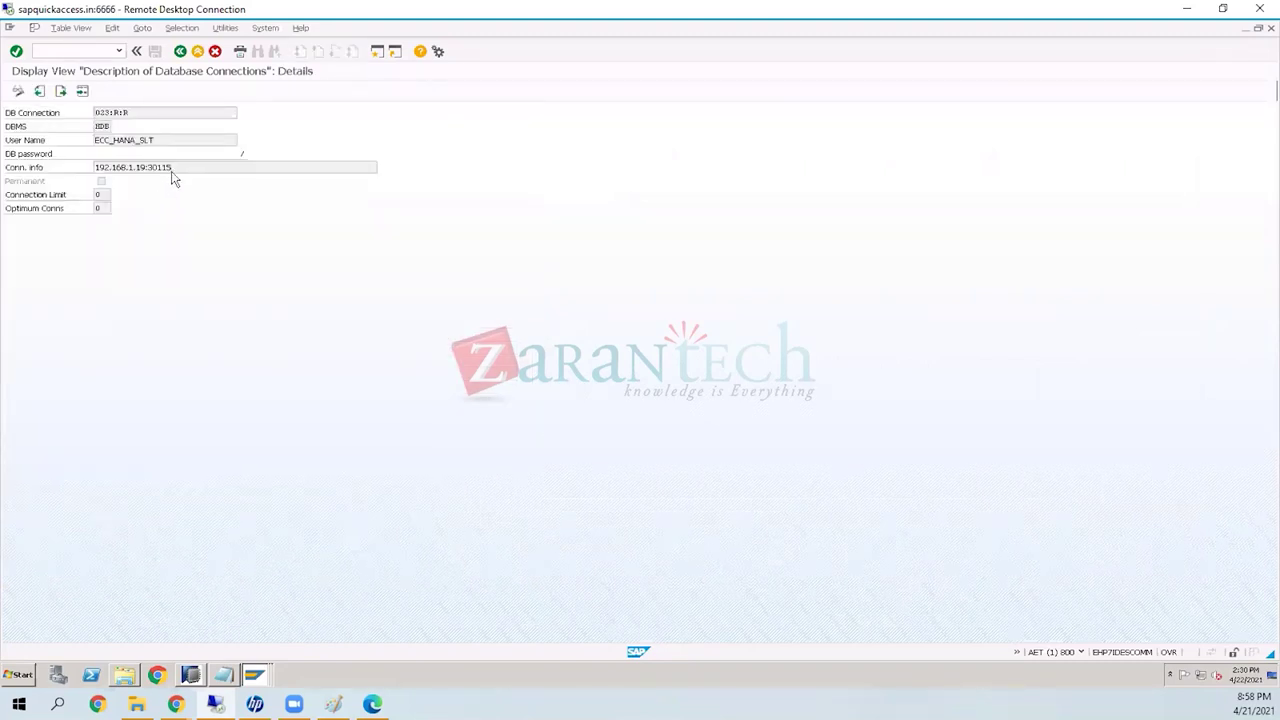
double_click(91, 163)
left_click(95, 140)
mouse_move(108, 140)
left_mouse_down()
mouse_move(155, 140)
mouse_move(95, 140)
left_mouse_up()
Step: Switch to SAP HANA Studio, collapse the catalog, and select user ECC_HANA_SLT under the security users of HD2@HD2 (BEST)
left_click(192, 678)
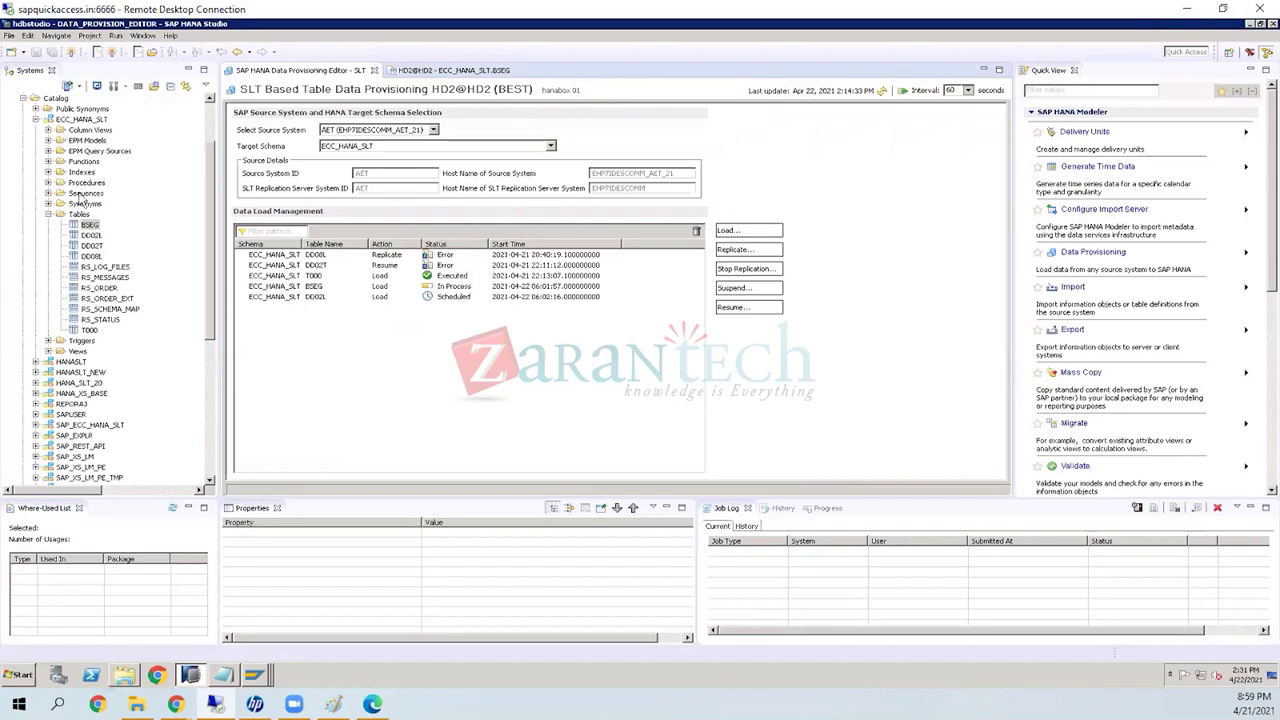
left_click(36, 119)
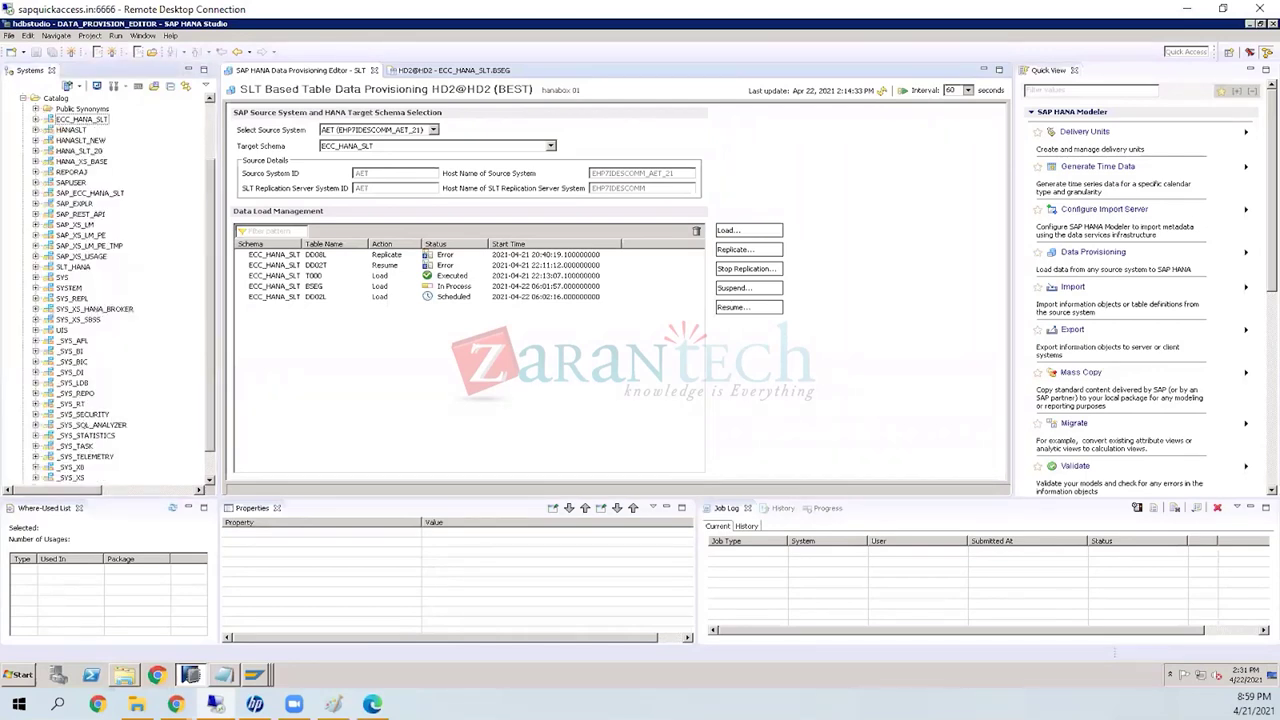
left_click(24, 70)
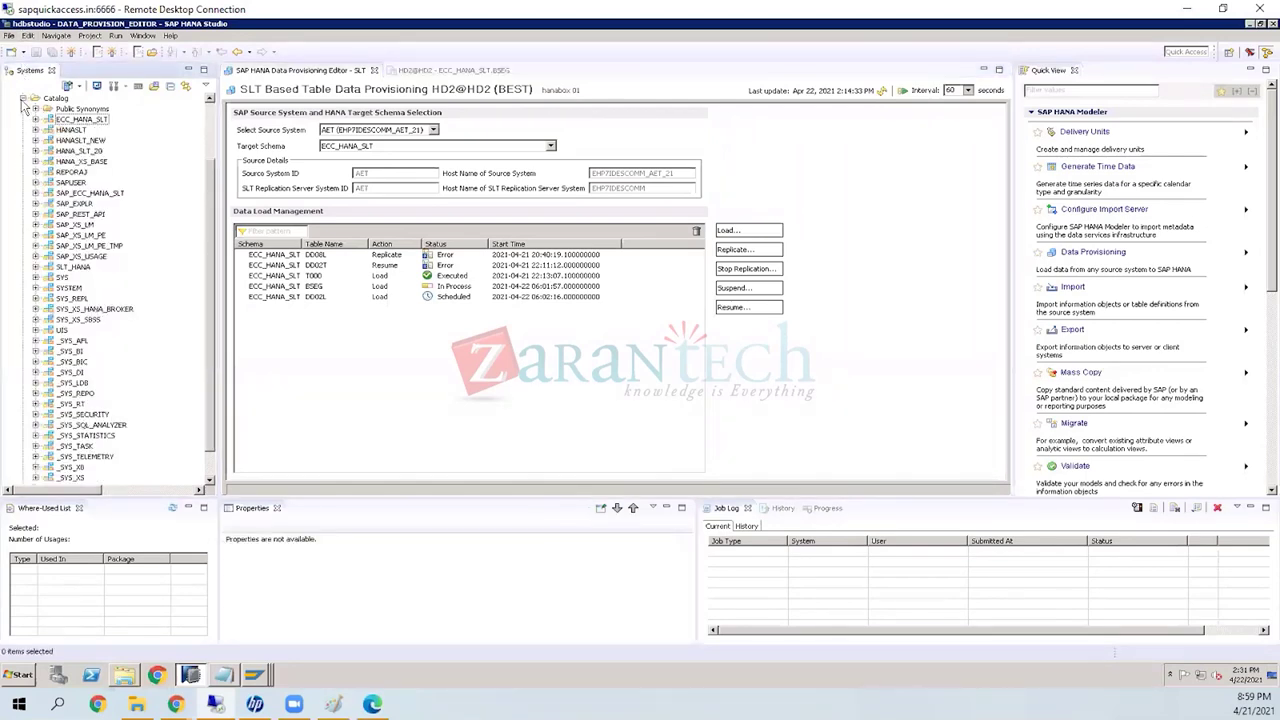
left_click(23, 100)
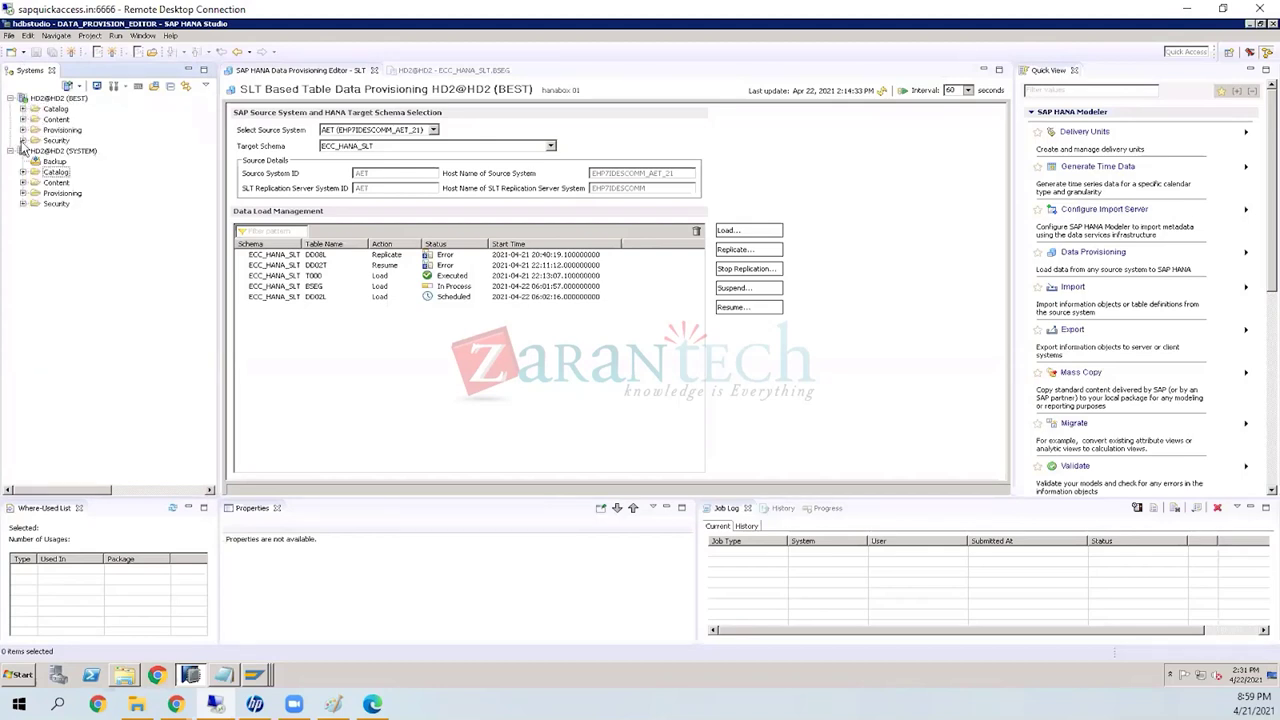
left_click(23, 141)
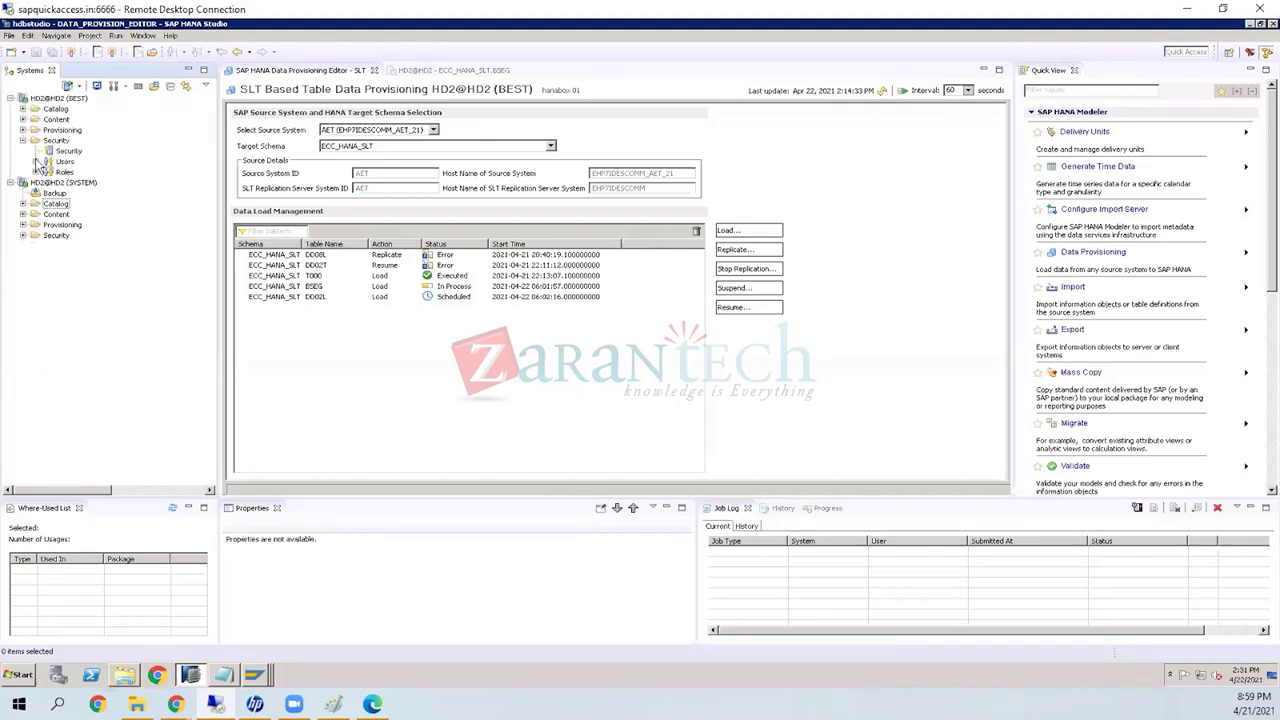
left_click(36, 161)
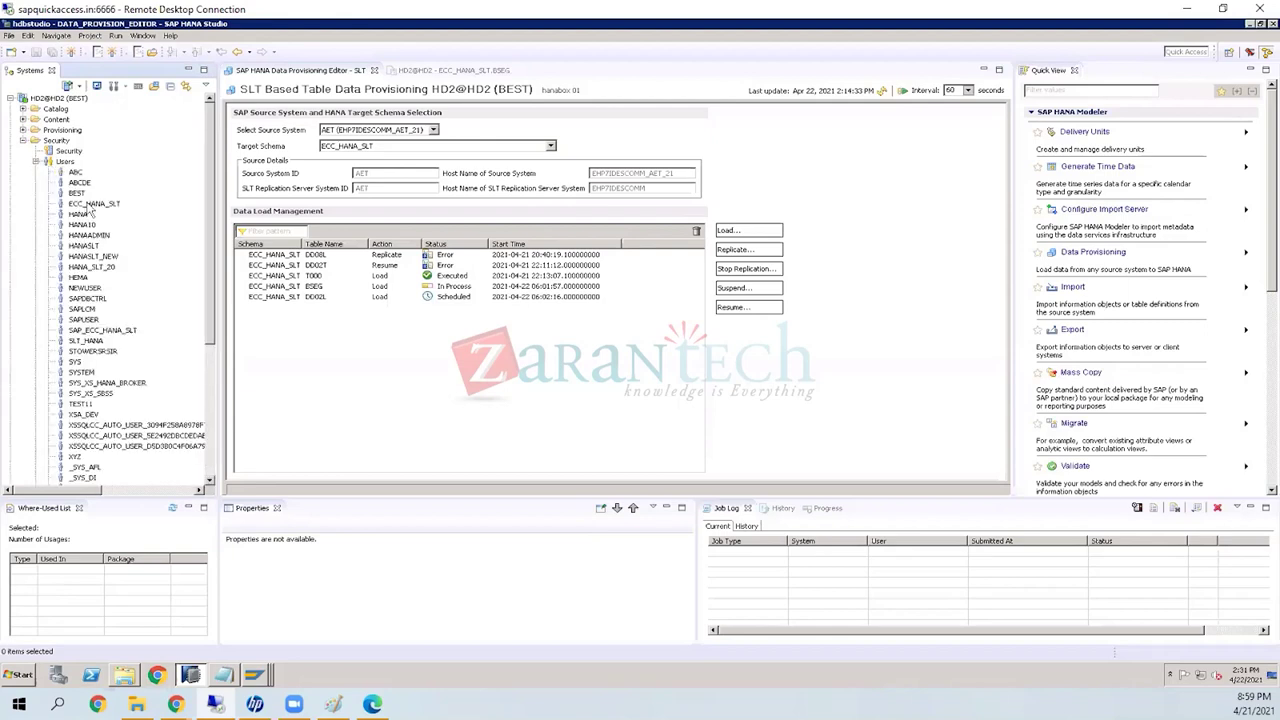
left_click(92, 204)
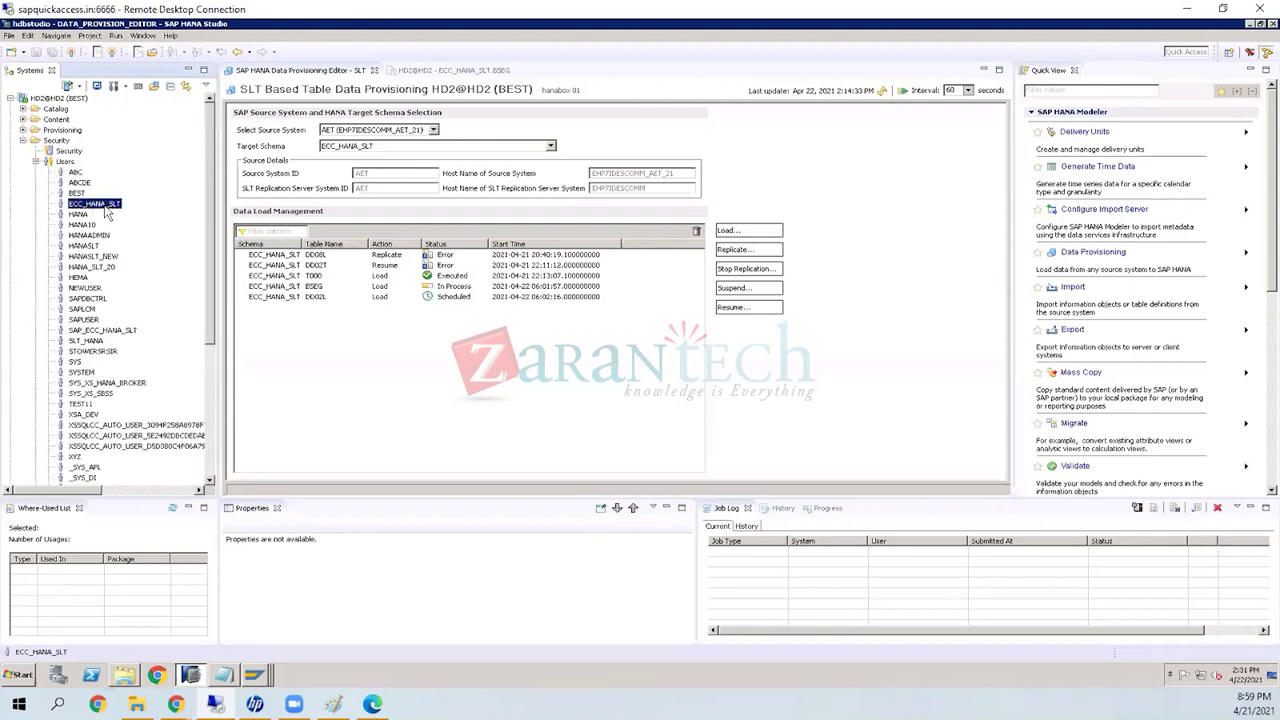
Step: Switch to the SAP Easy Access session and view its database connections with transaction DBCO
left_click(244, 673)
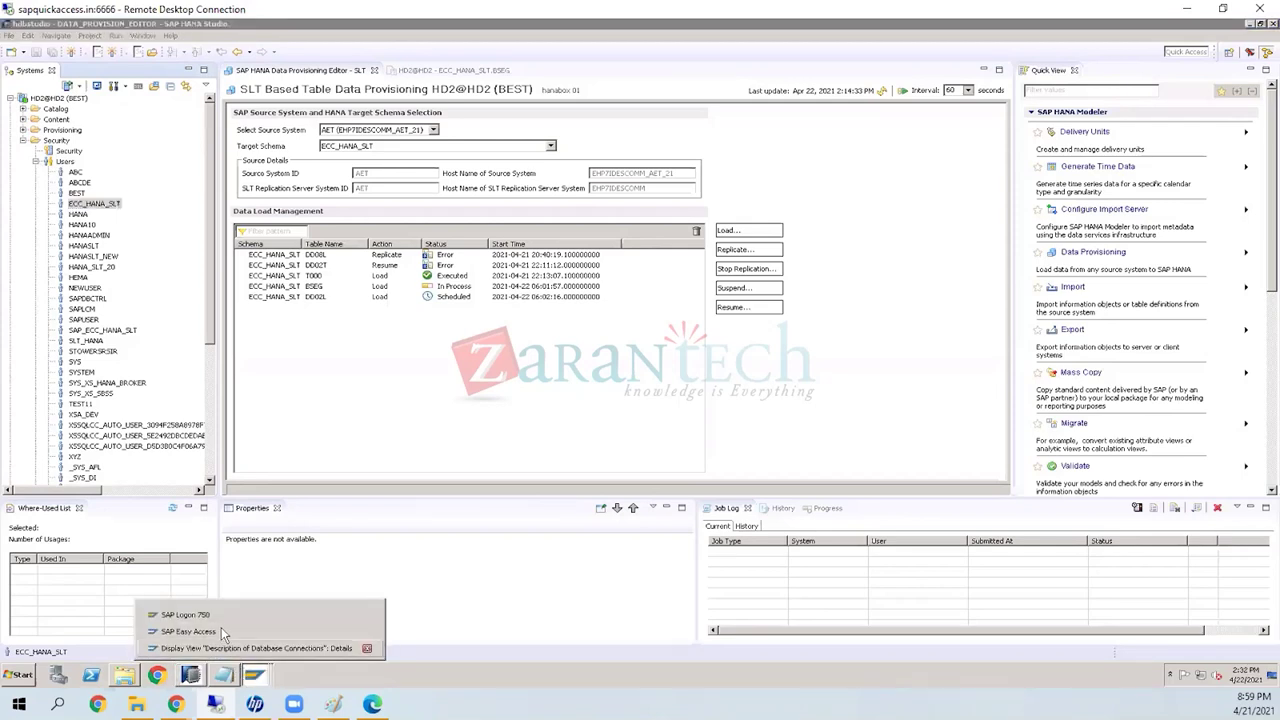
left_click(221, 631)
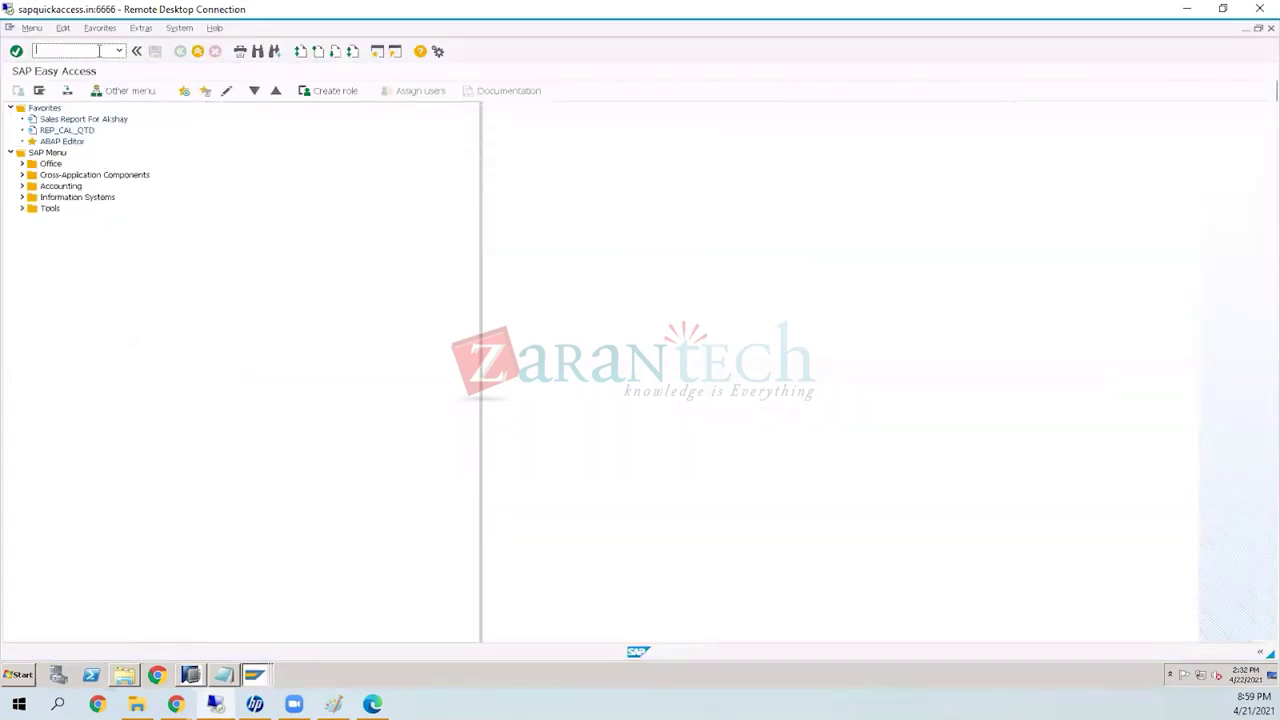
type("DBCO")
key("Return")
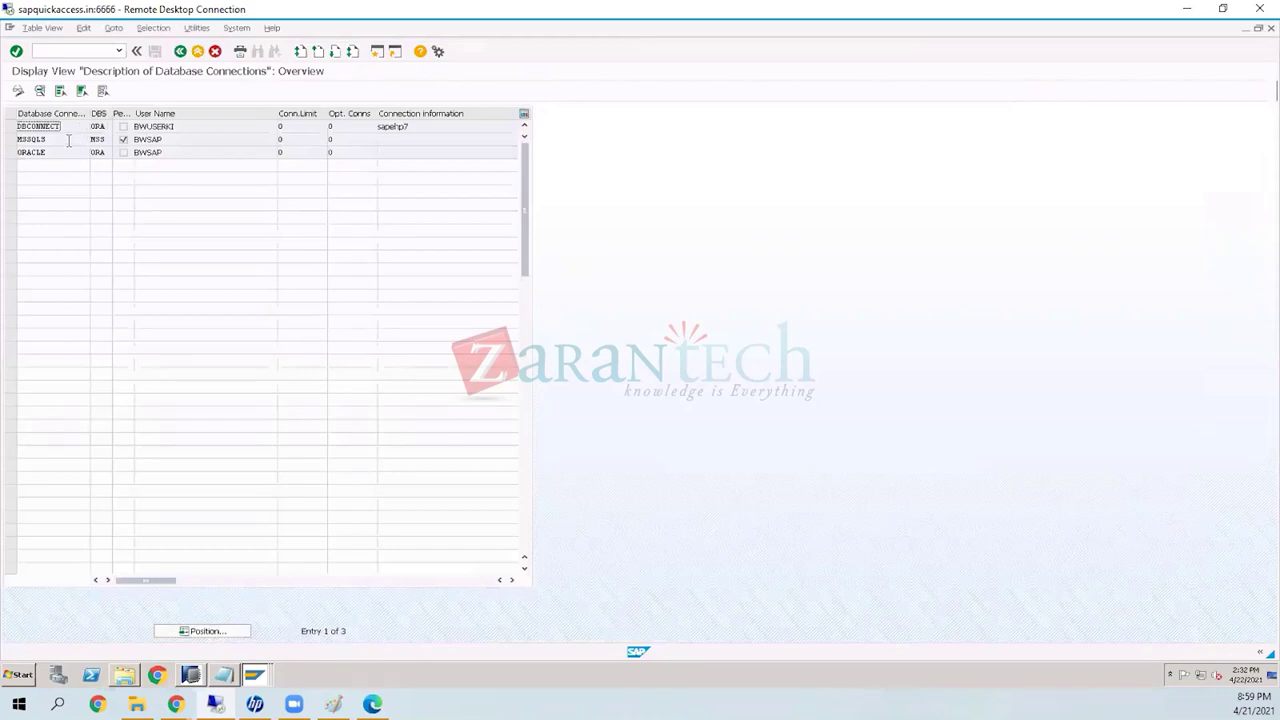
Step: Leave the database connections overview and log off from the SAP Easy Access session
left_click(75, 49)
type("/ndbco")
key("Return")
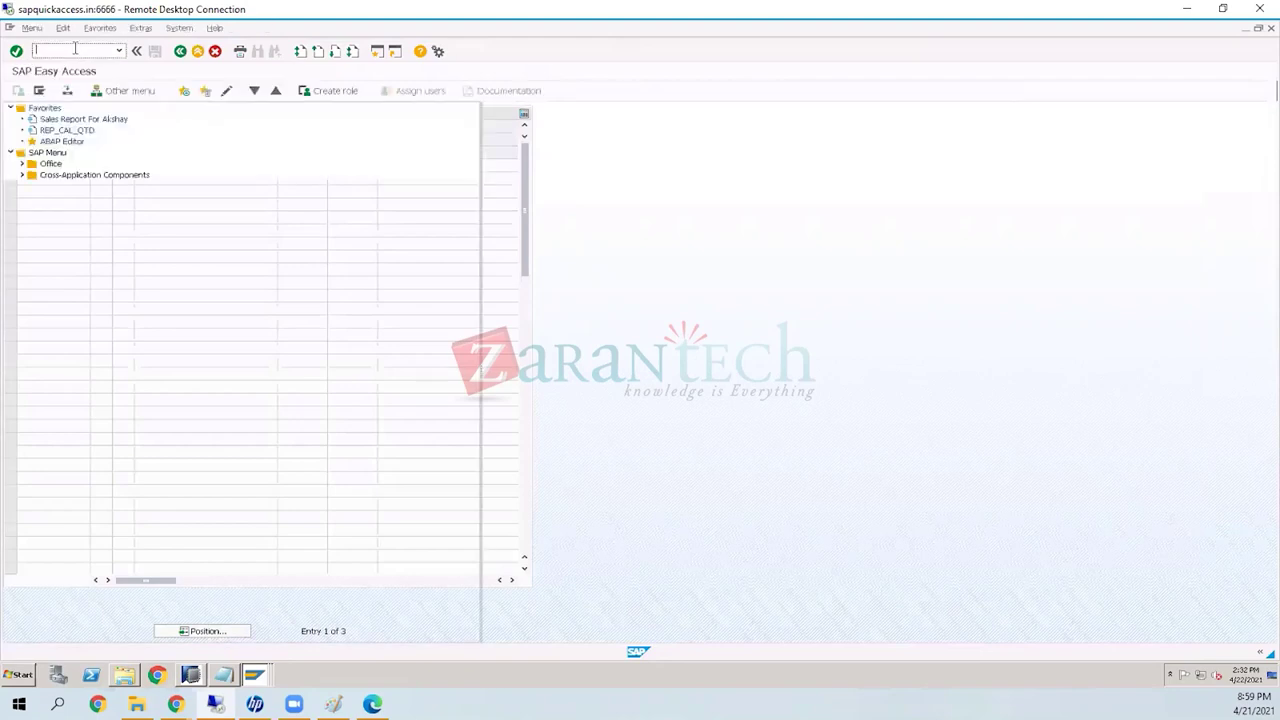
type("dbco")
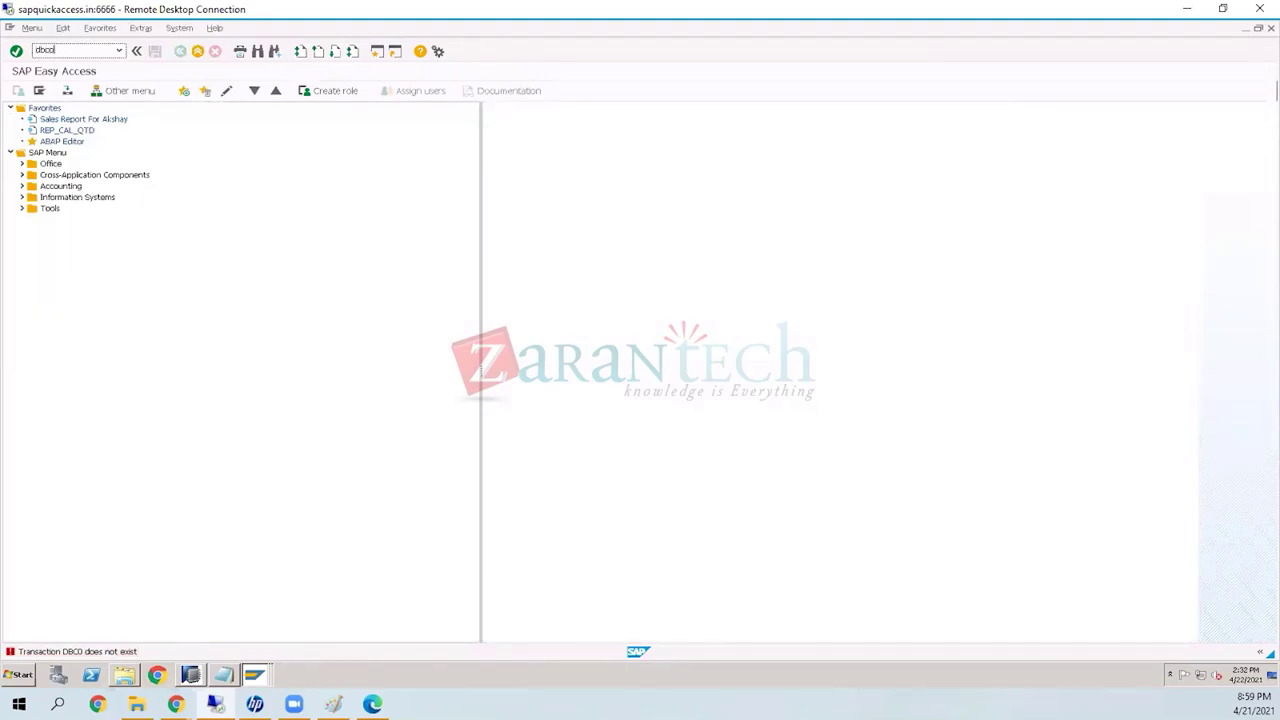
left_click(1269, 29)
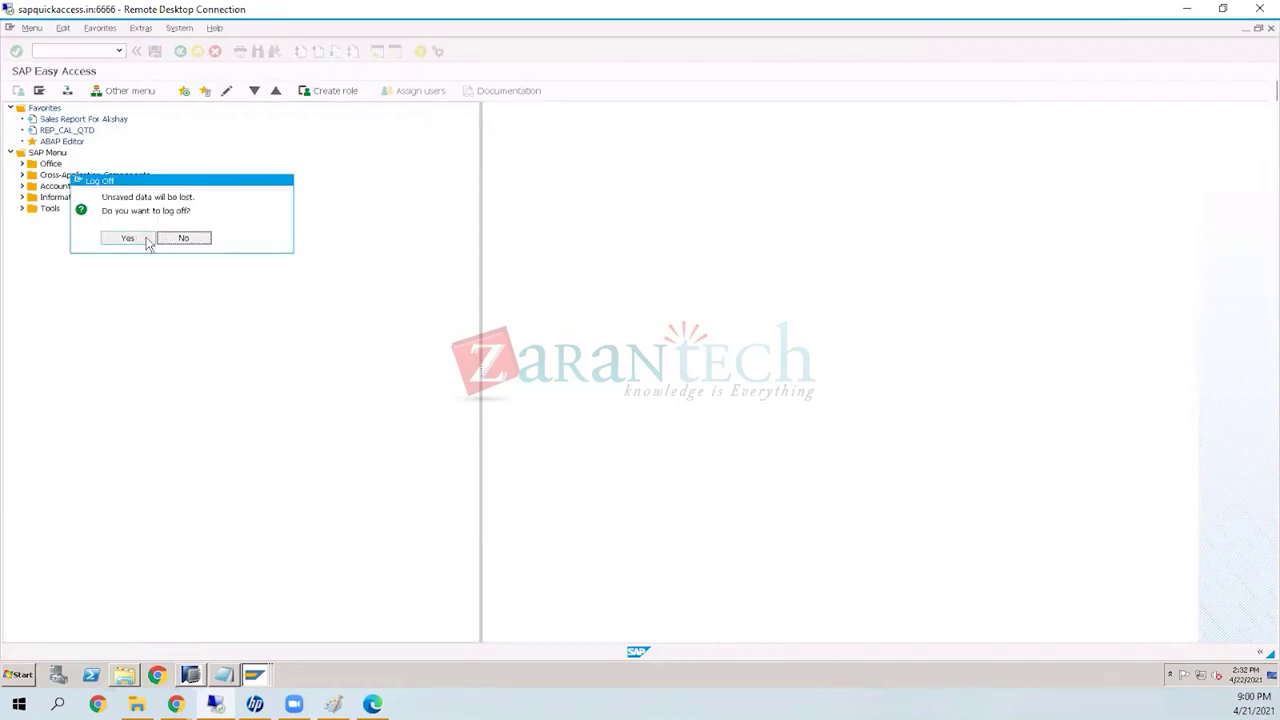
left_click(145, 239)
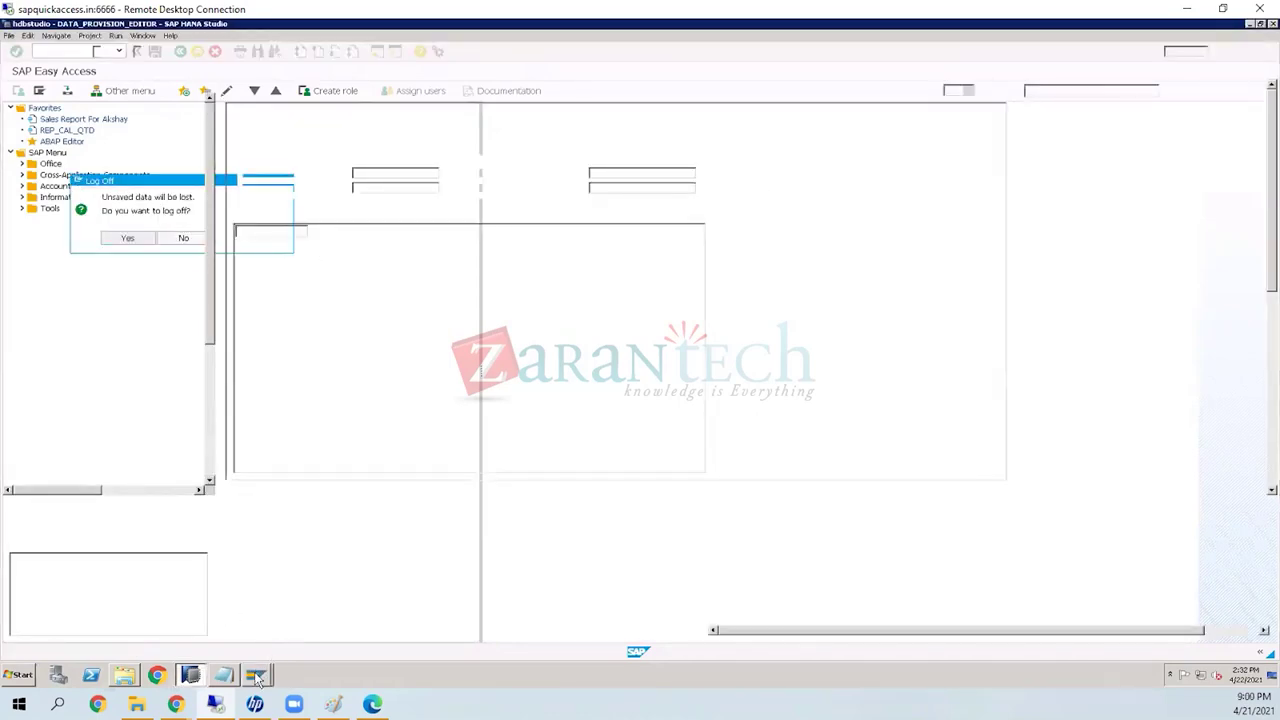
Step: Switch back to the SAP session showing the details of database connection 023:R:R
left_click(256, 677)
mouse_move(256, 677)
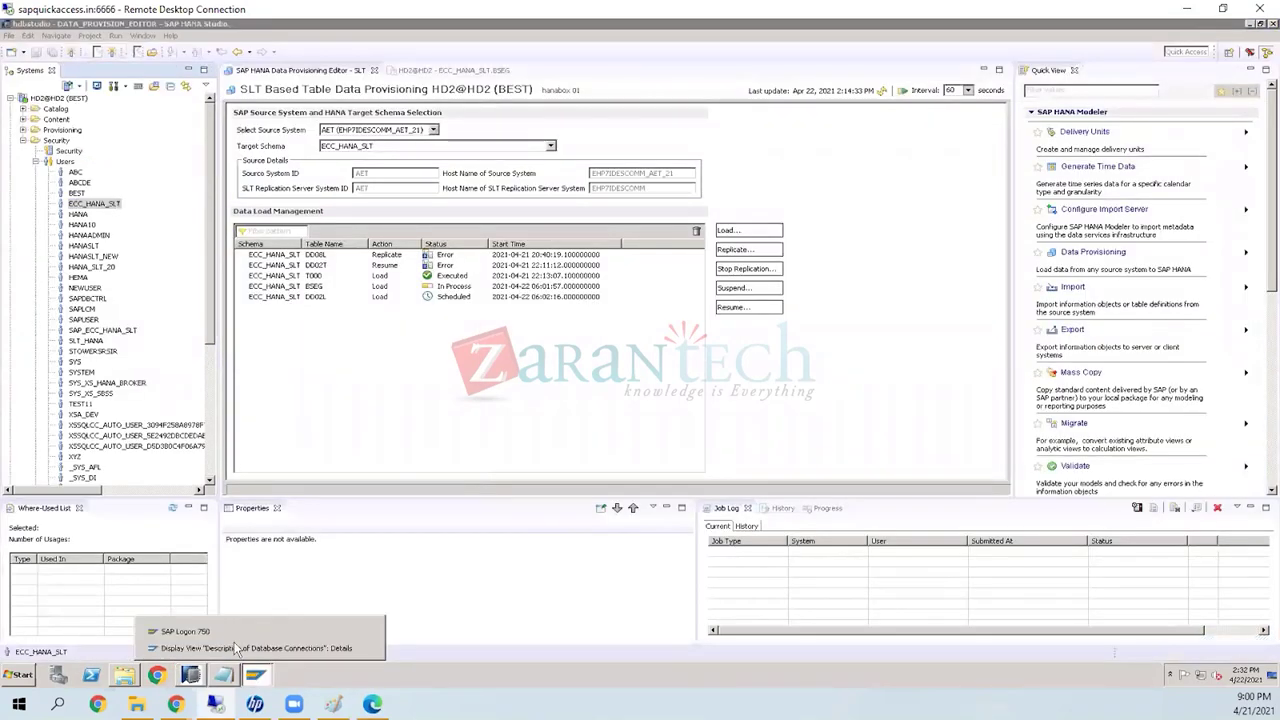
left_click(190, 631)
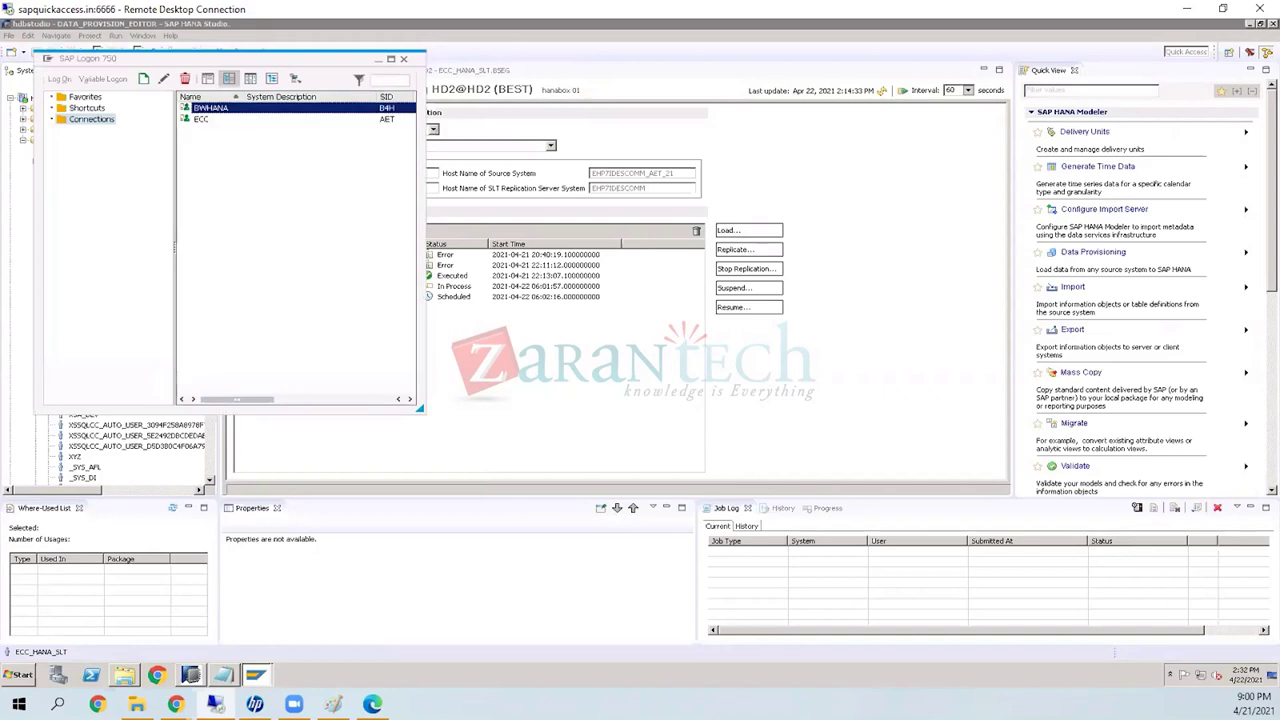
left_click(263, 680)
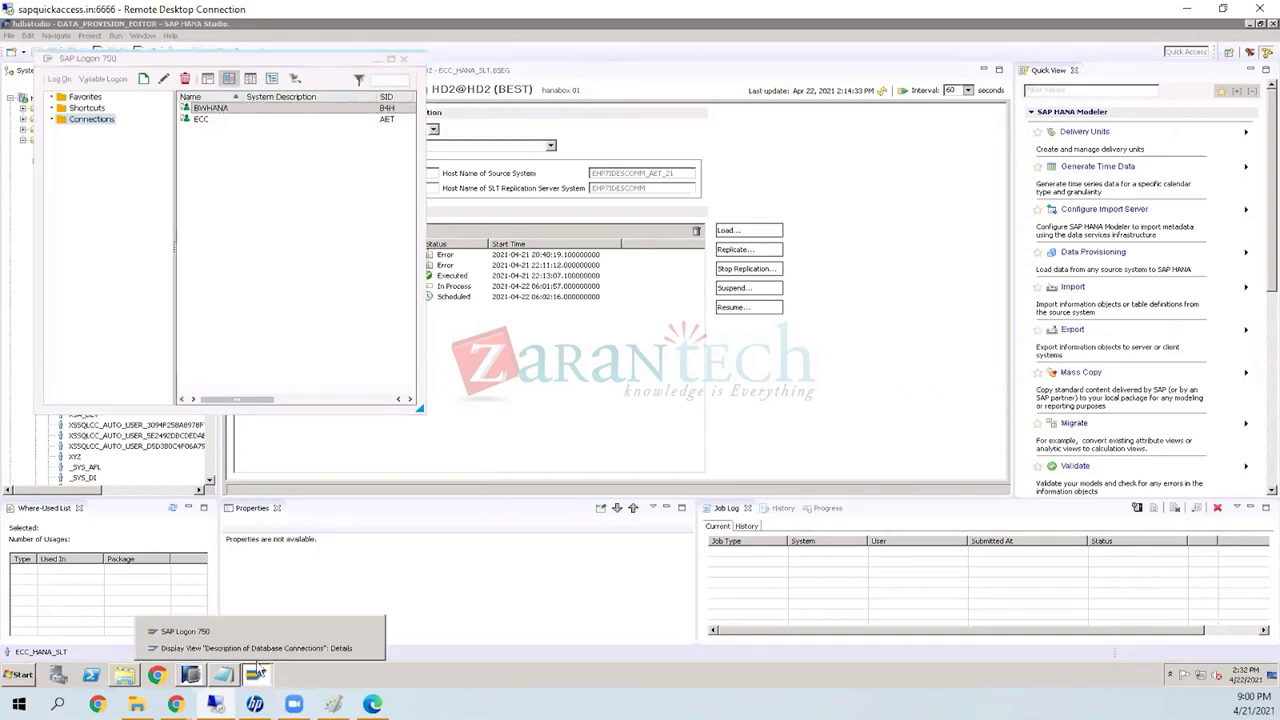
left_click(255, 648)
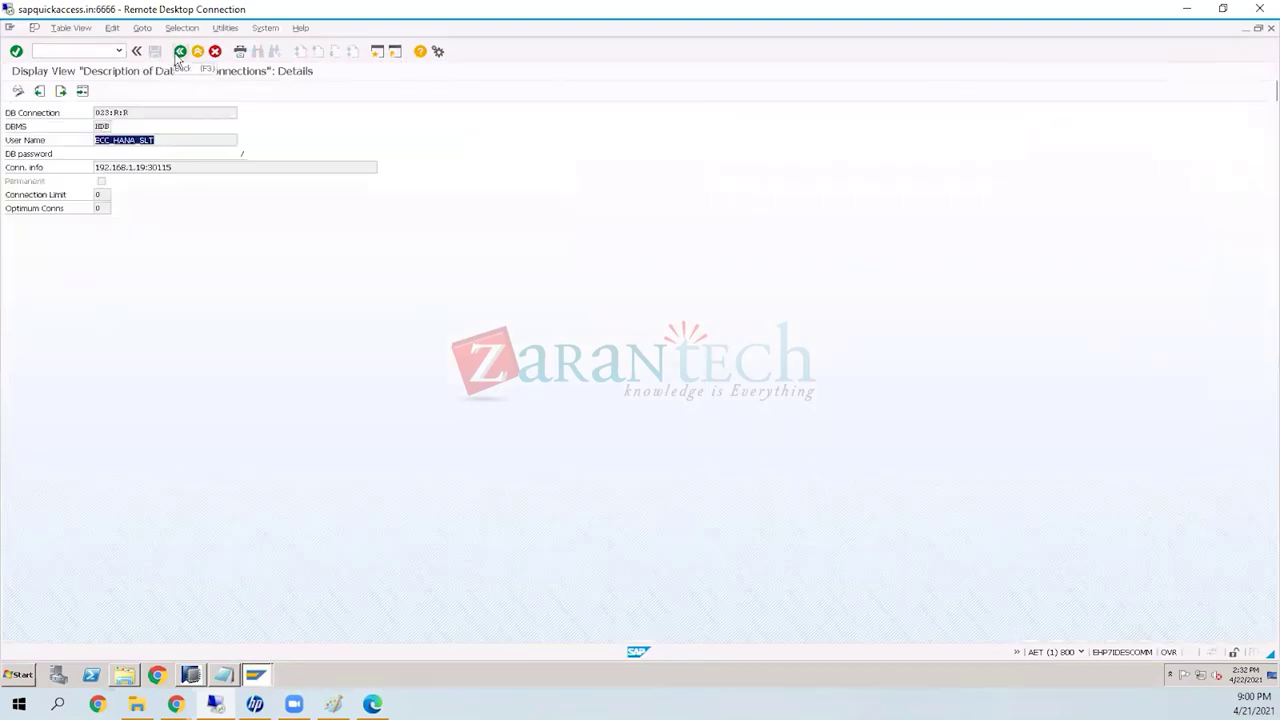
Step: Return to the database connections overview and start a new entry in change mode
left_click(179, 52)
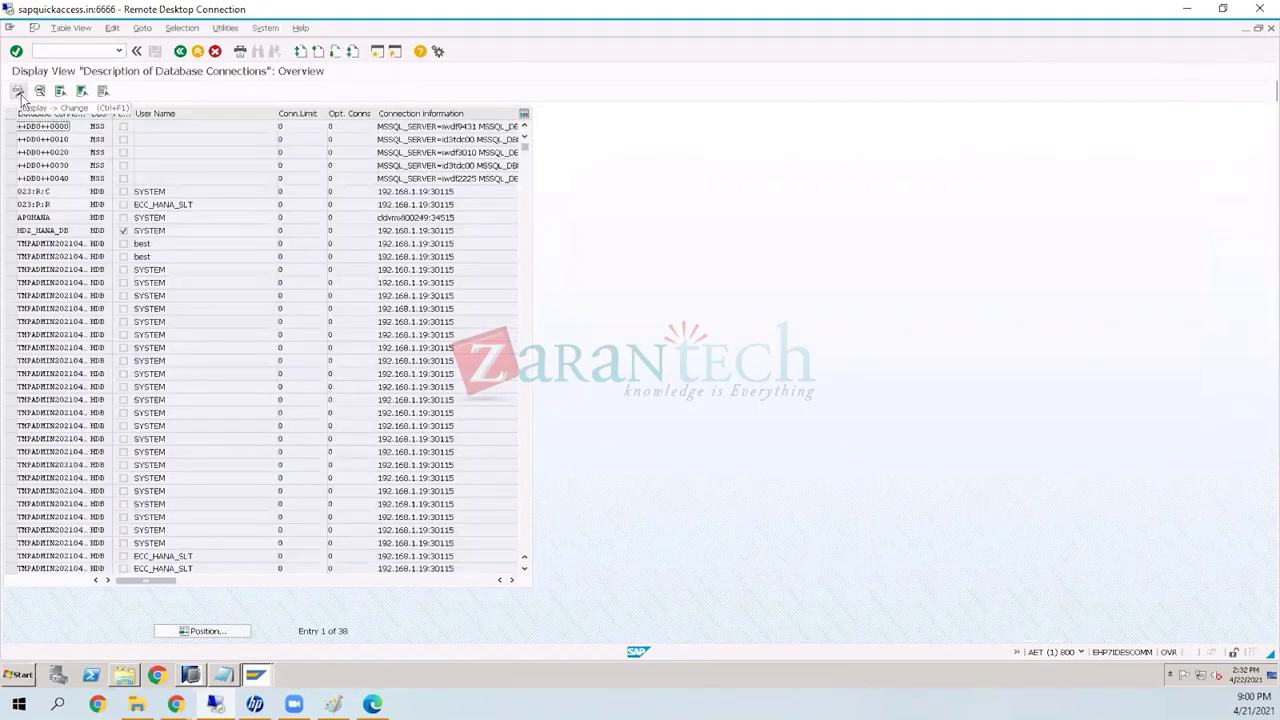
left_click(18, 91)
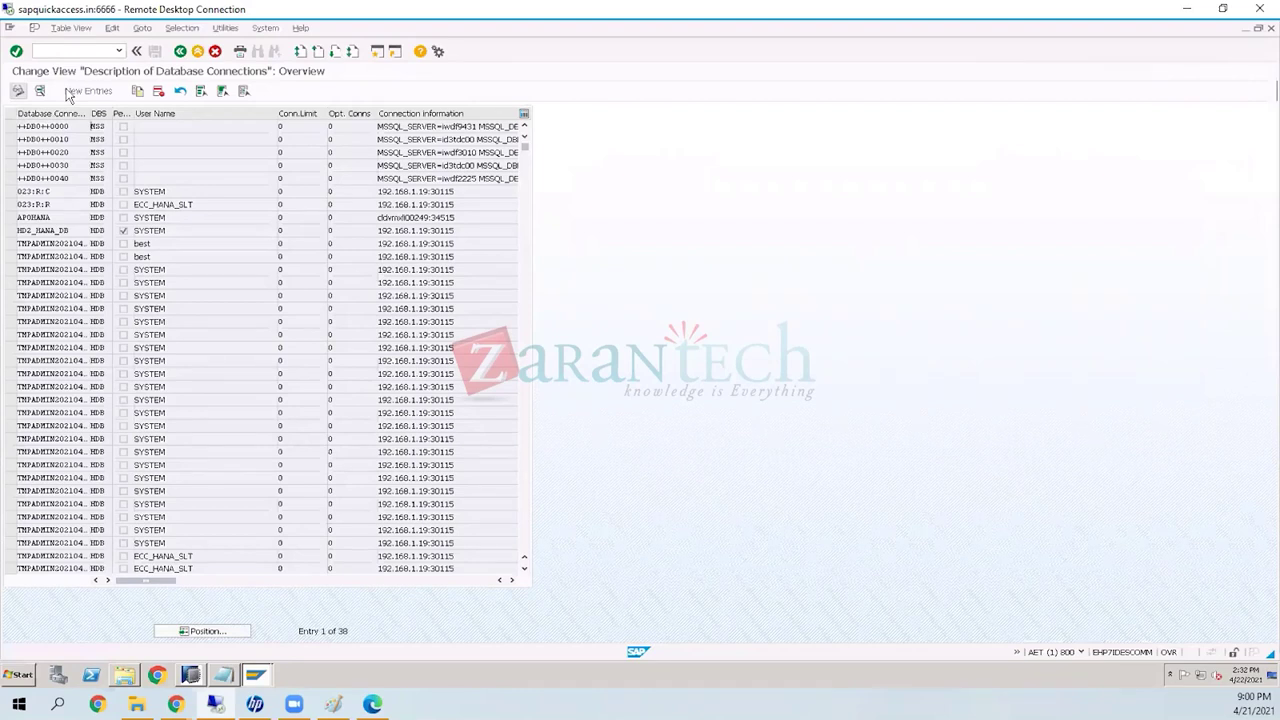
left_click(70, 92)
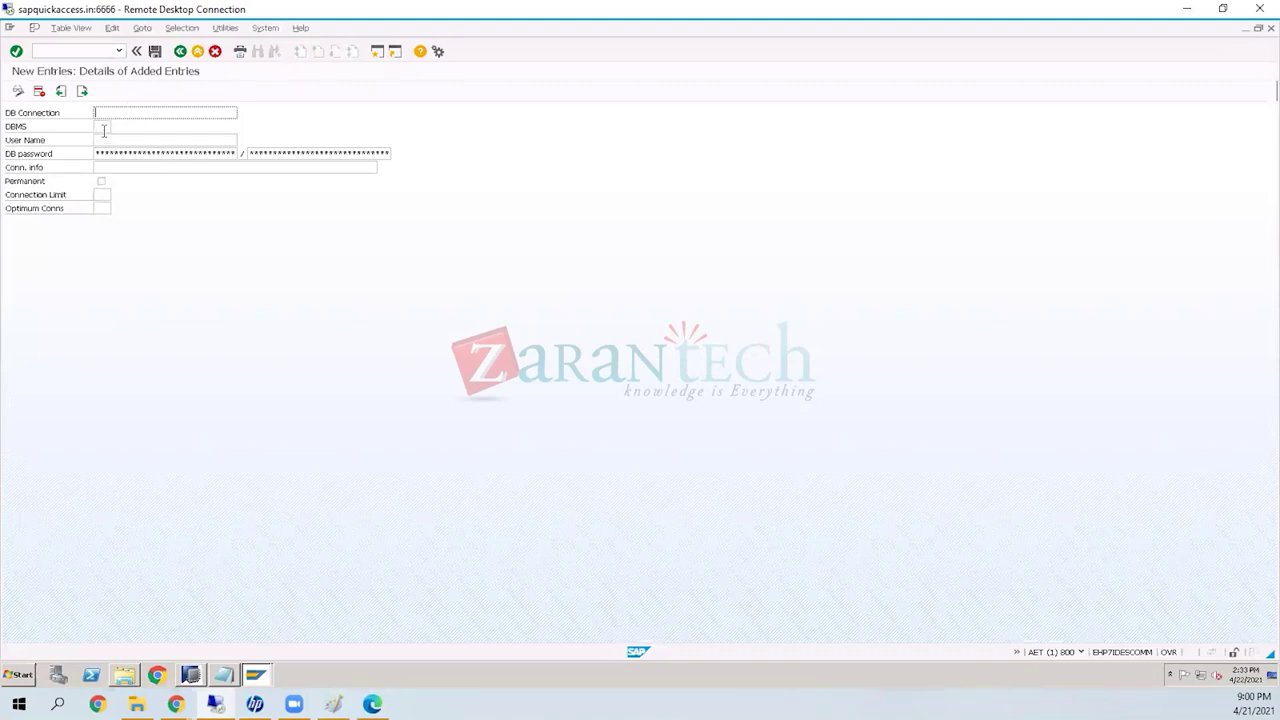
Step: View the possible DBMS values for the new connection and close the list without choosing one
left_click(103, 127)
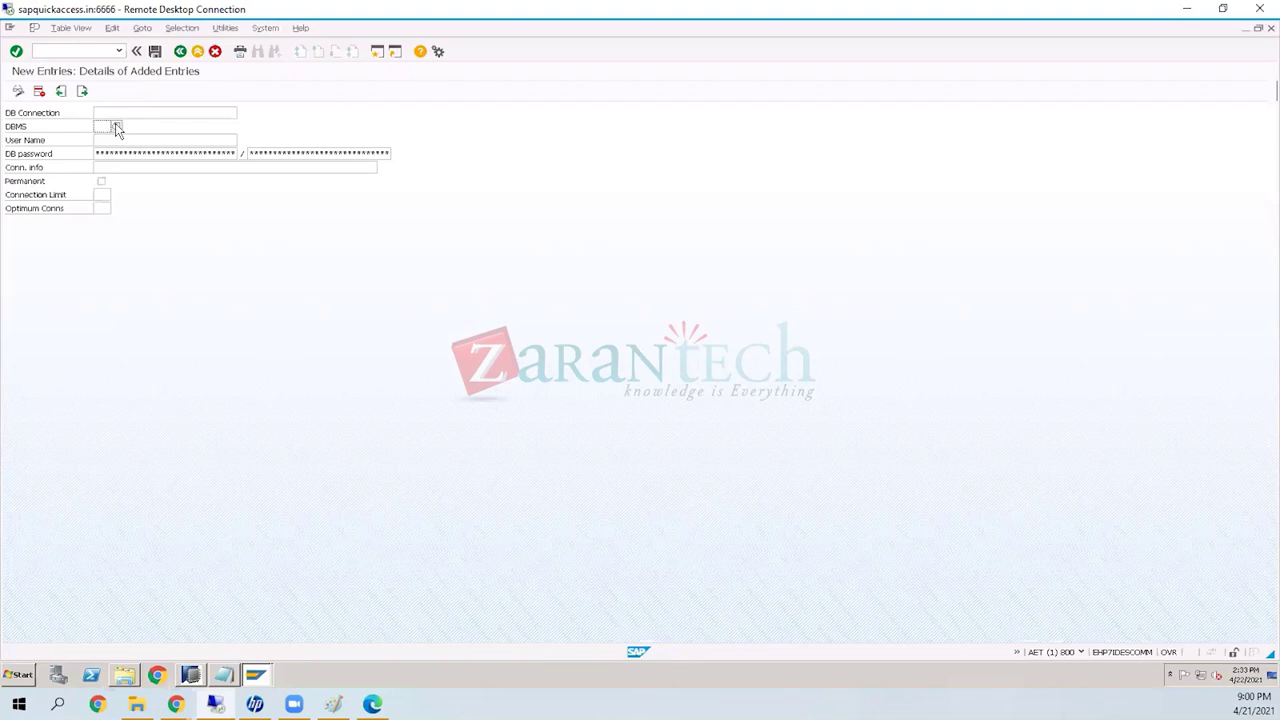
left_click(115, 127)
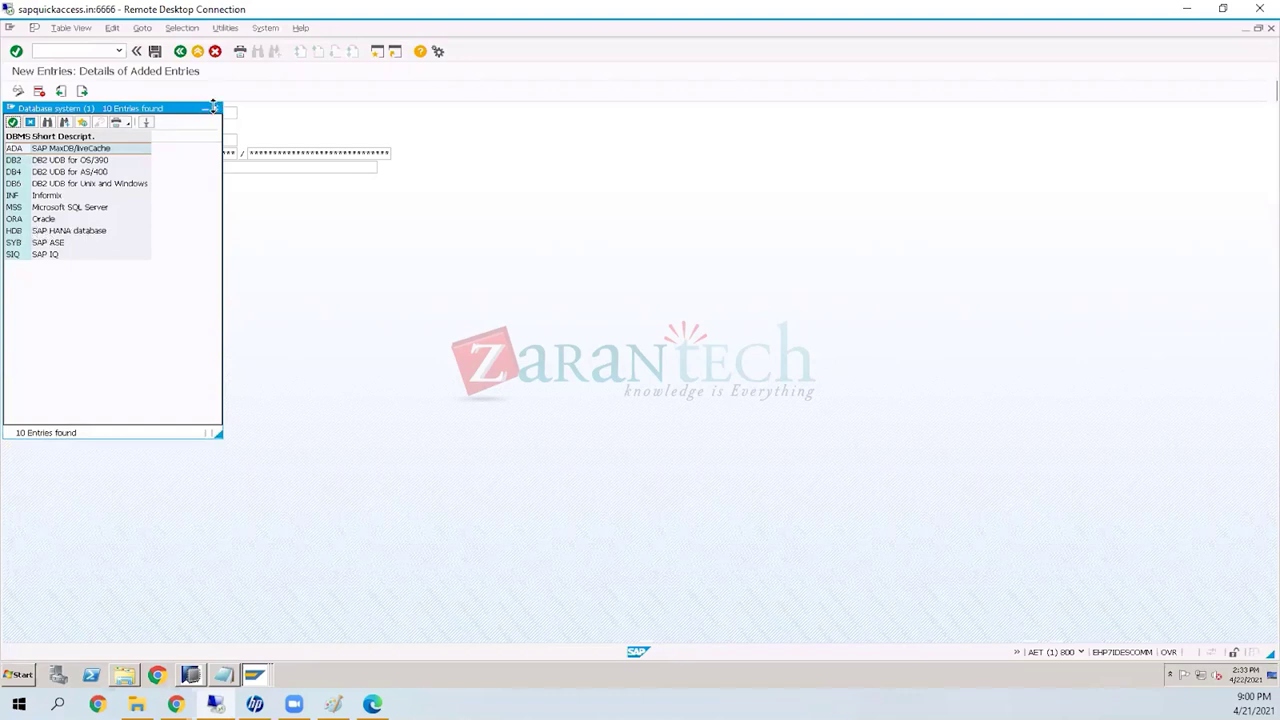
left_click(236, 146)
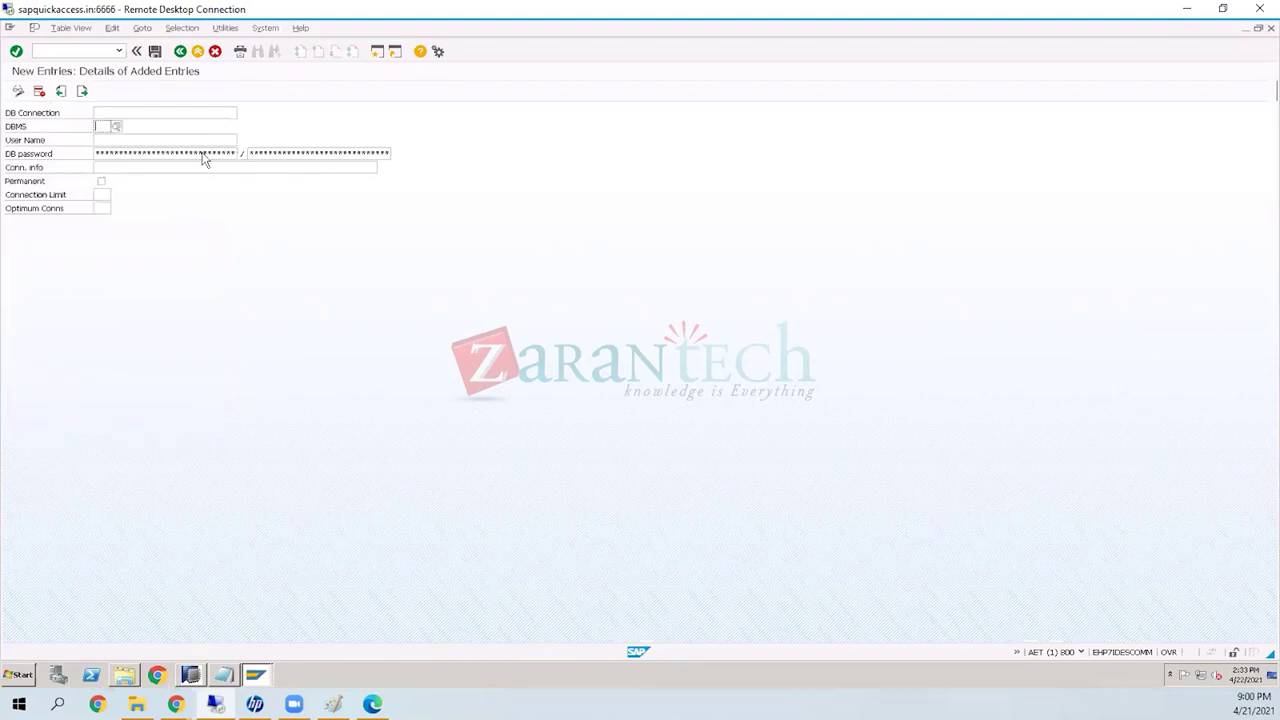
Step: Examine the DB password, Conn. info, Permanent, Connection Limit and Optimum Conns fields of the new entry without filling them
left_click(203, 153)
left_click(187, 168)
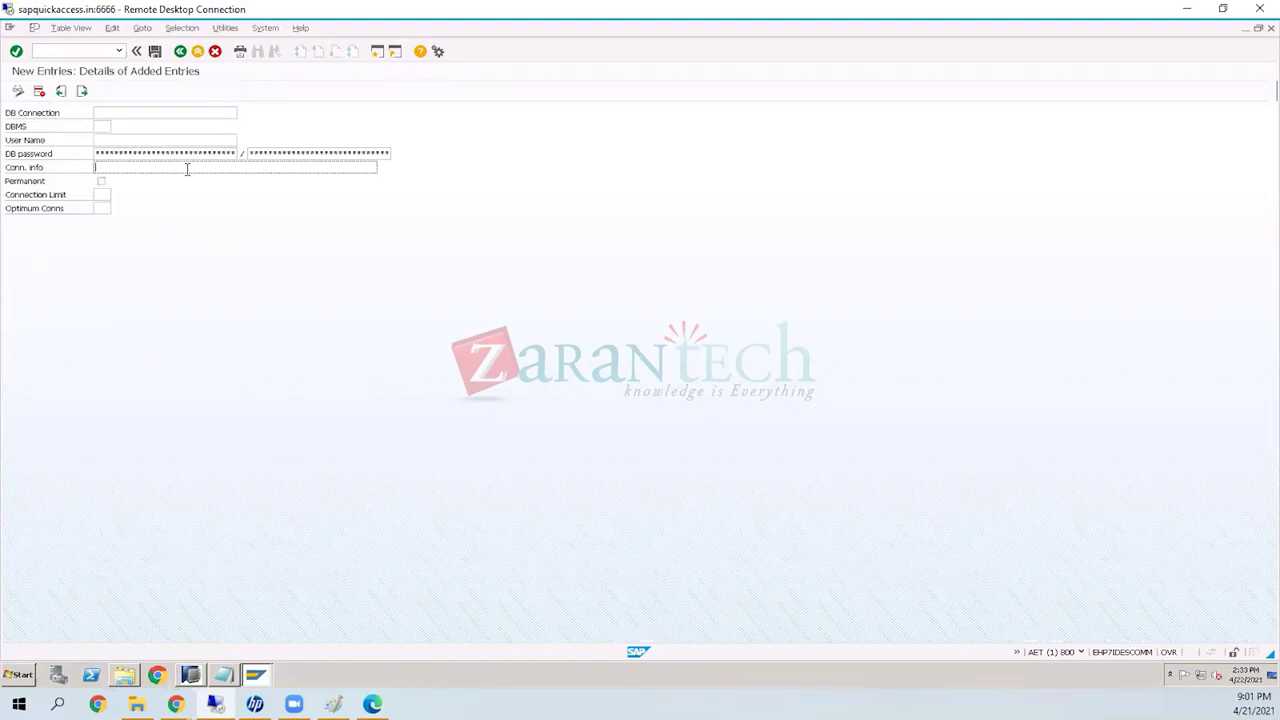
left_click(101, 182)
left_click(104, 195)
left_click(100, 207)
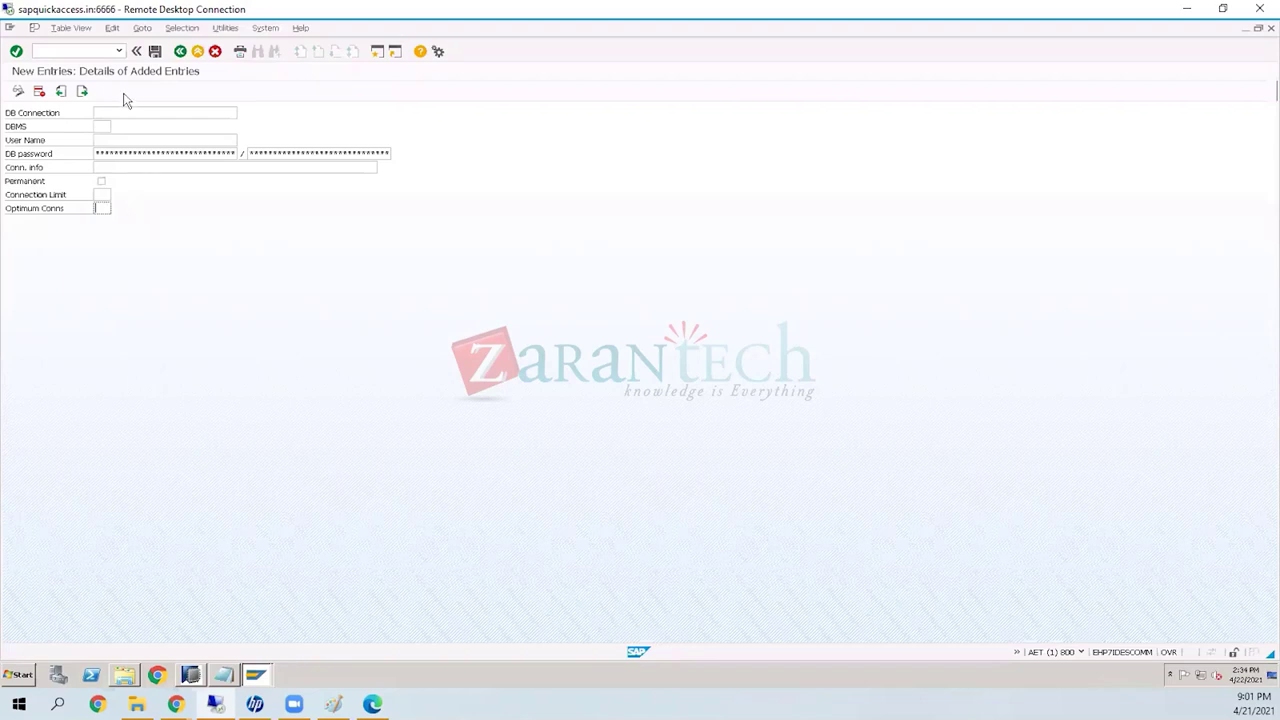
left_click(102, 194)
left_click(102, 209)
left_click(103, 196)
left_click(1245, 30)
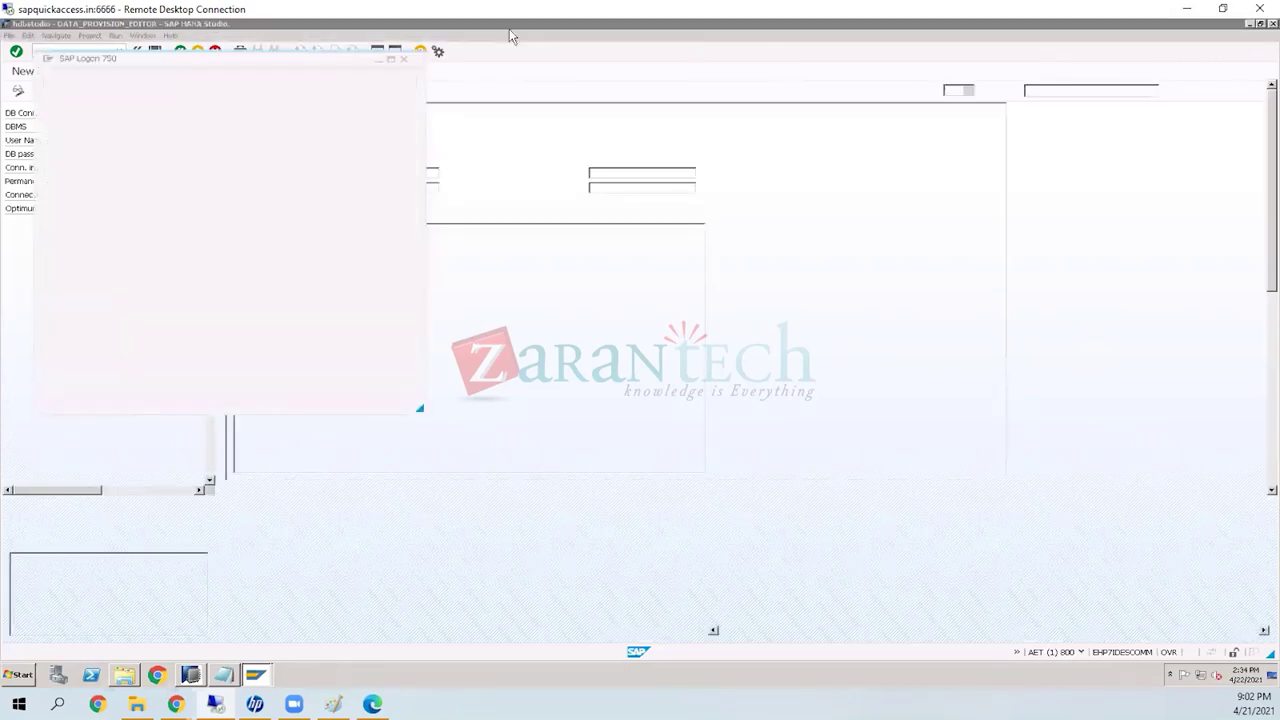
left_click(258, 678)
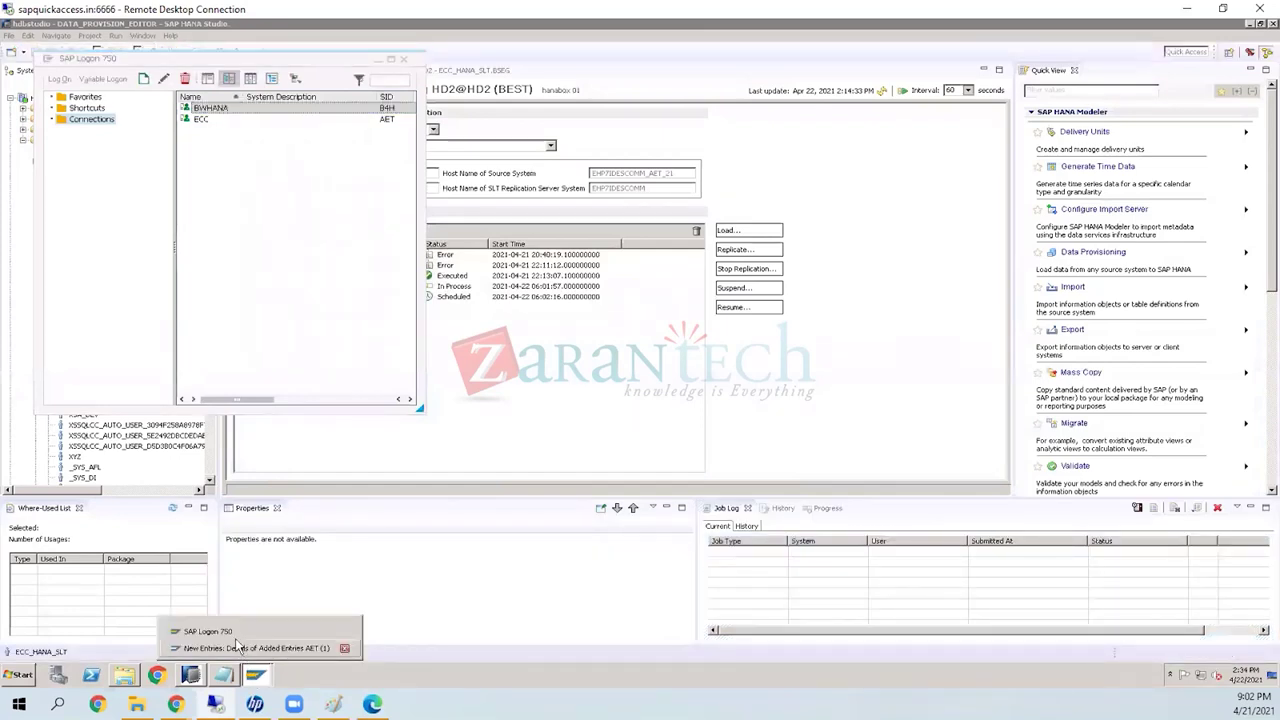
left_click(253, 677)
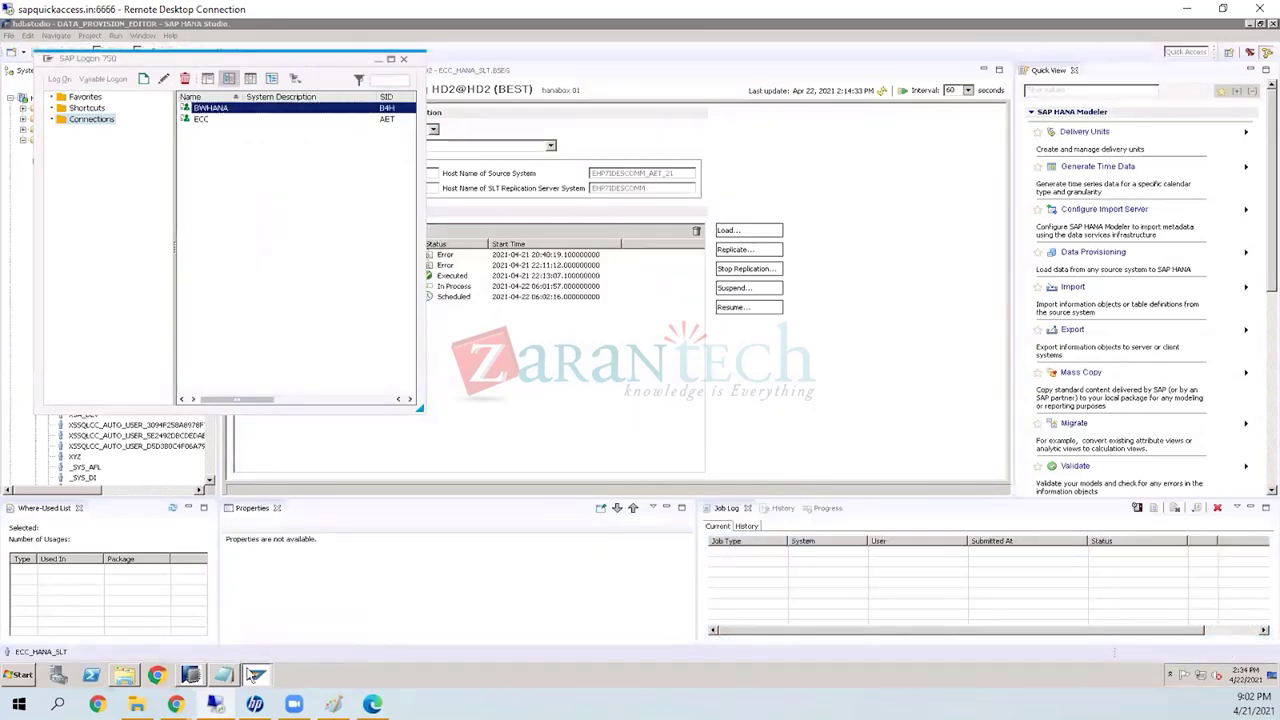
left_click(253, 677)
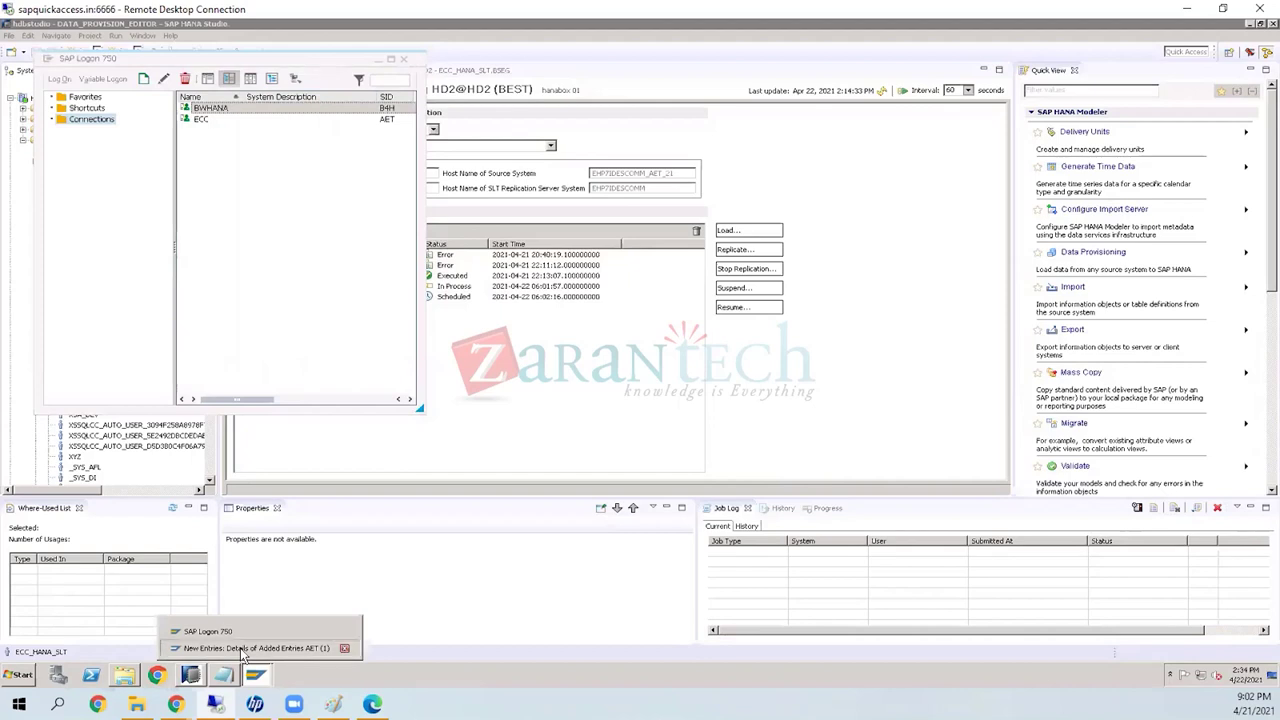
left_click(260, 645)
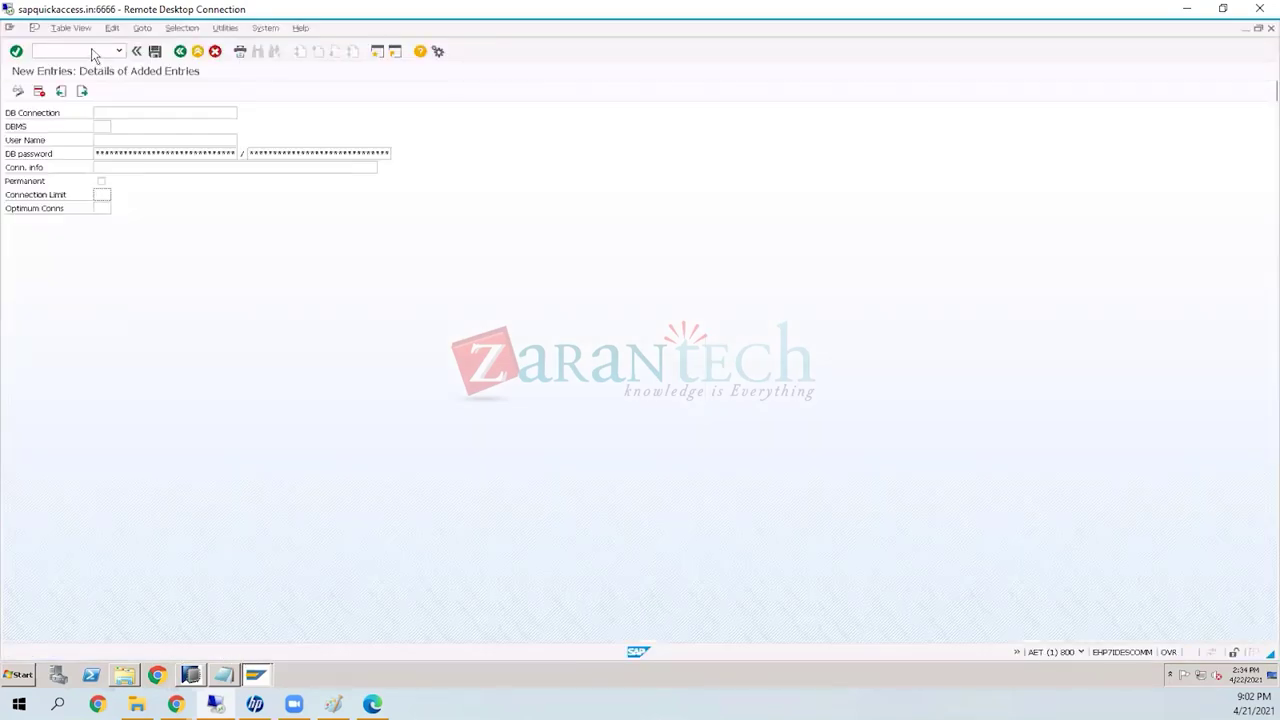
Step: Open the LT Replication Server cockpit and view the administration data of configuration ECC_HANA_SLT
left_click(92, 50)
type("/ndbco")
key("Return")
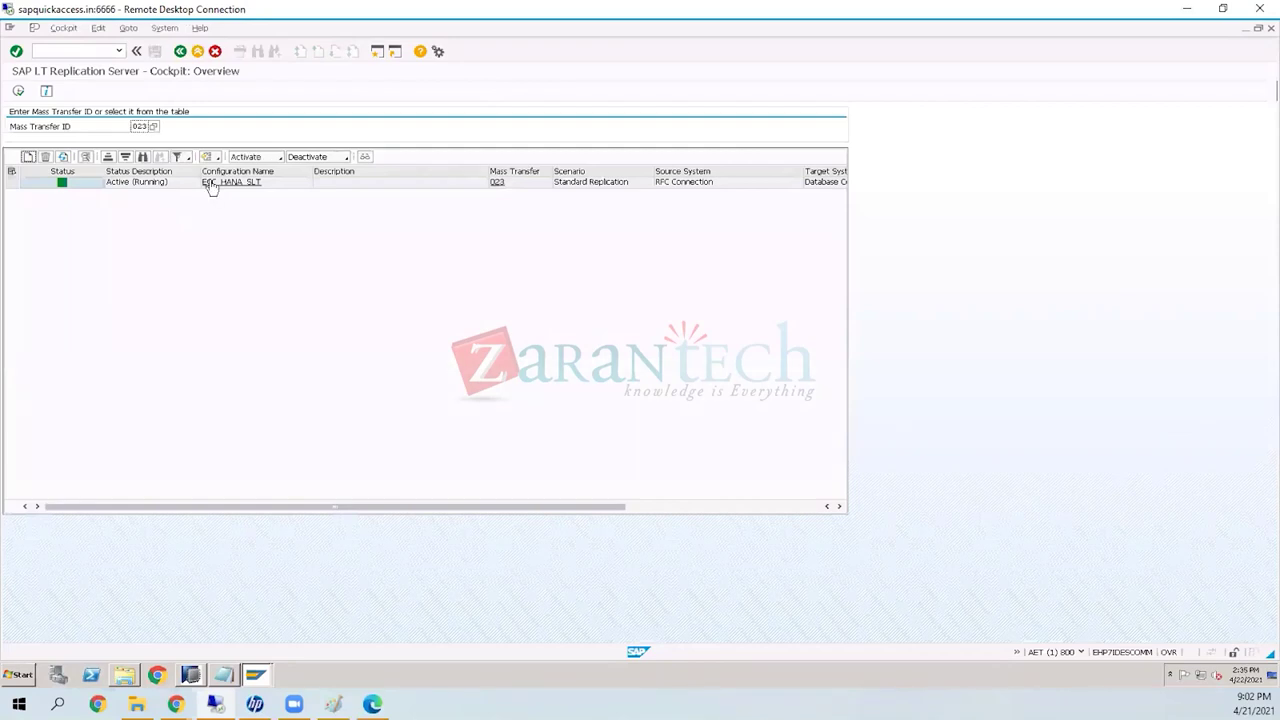
left_click(211, 185)
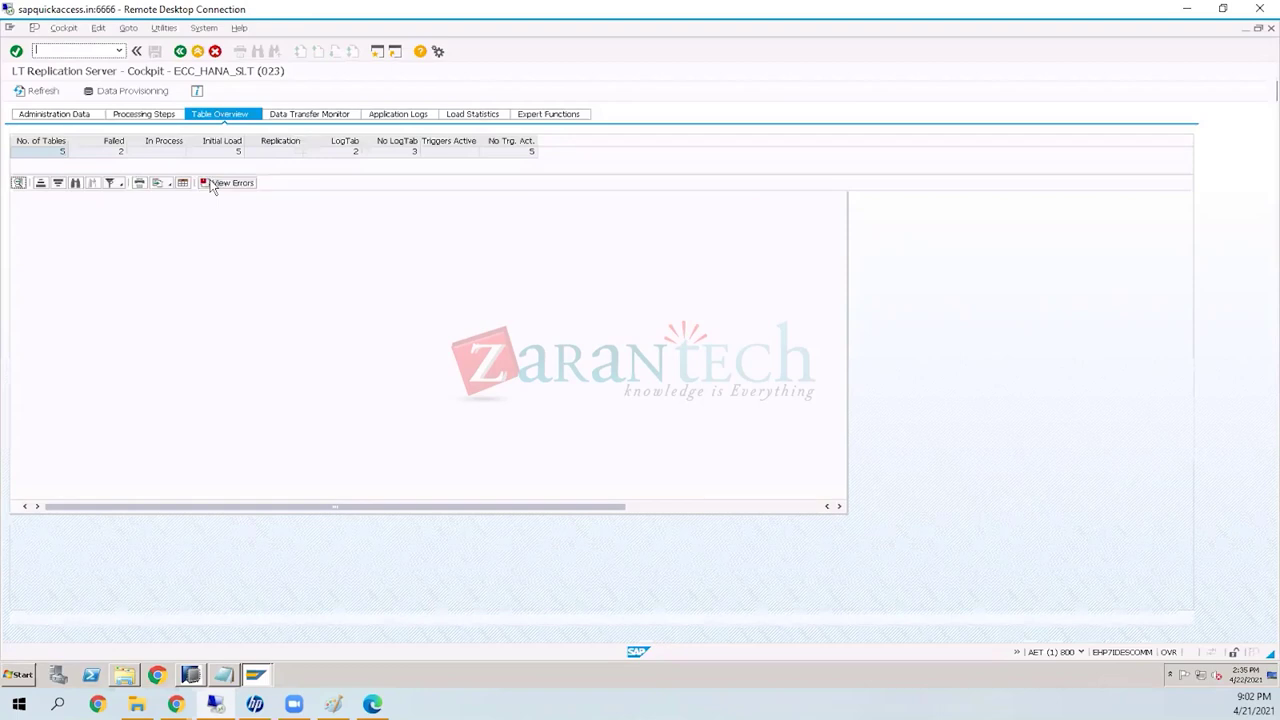
left_click(75, 116)
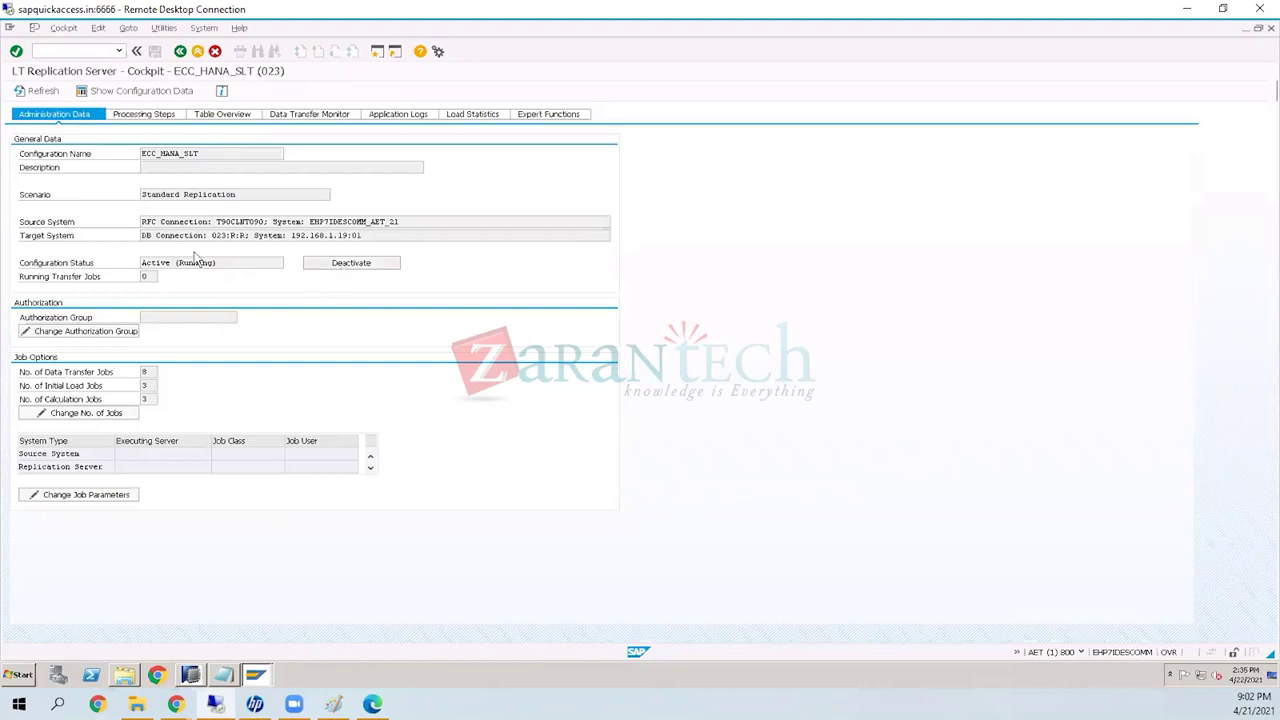
left_click(374, 268)
left_click(340, 265)
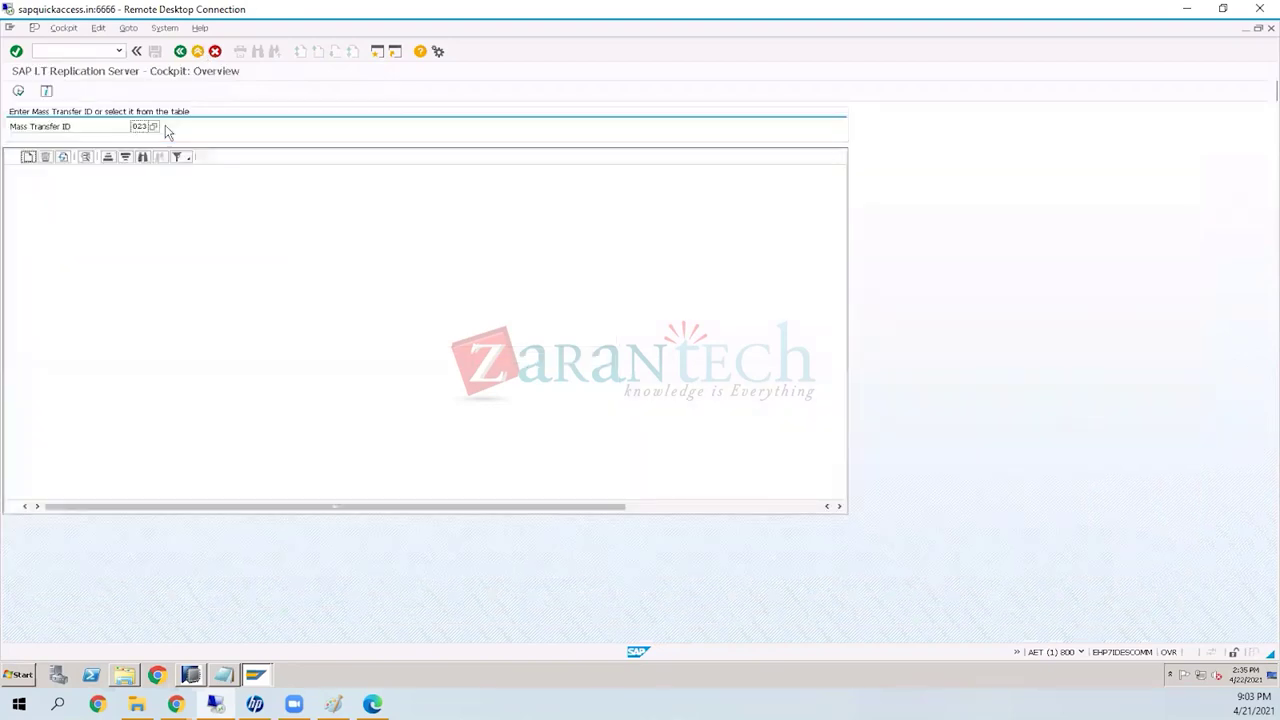
Step: Create a new configuration named ECC2 with description DEMO, leave the authorization group empty and continue to the source system settings
left_click(29, 162)
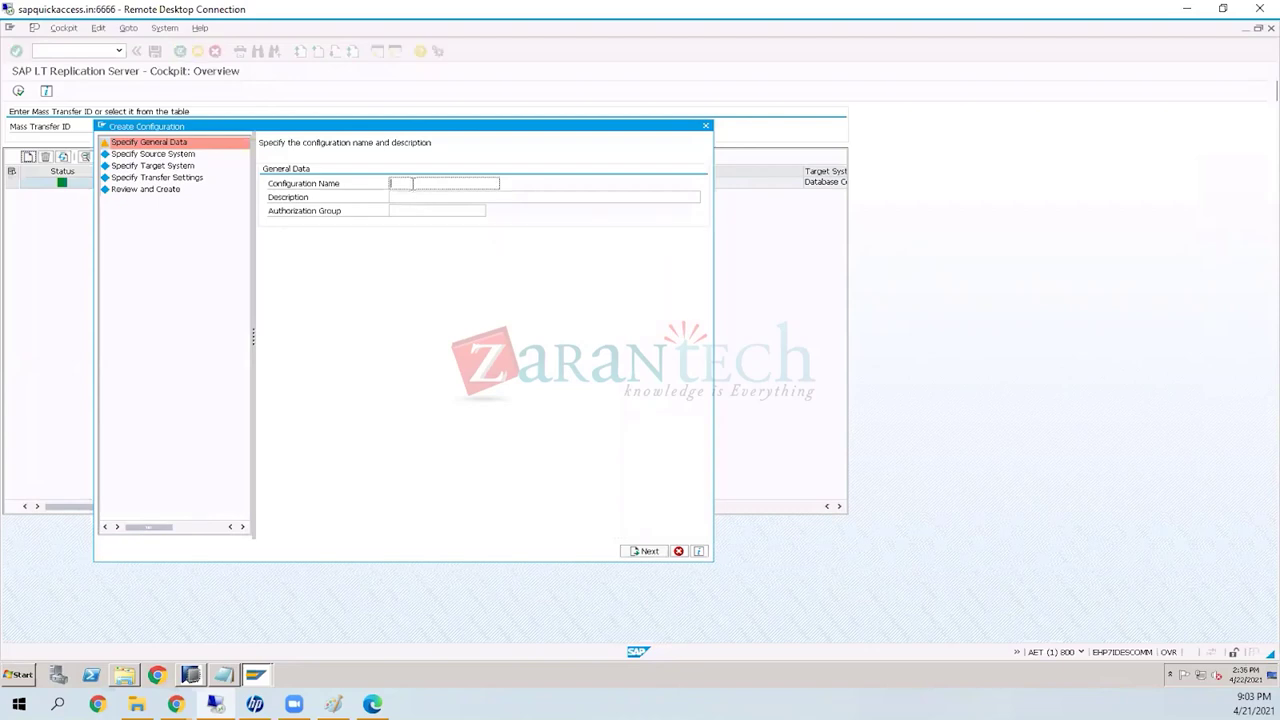
type("ECC2")
left_click(420, 195)
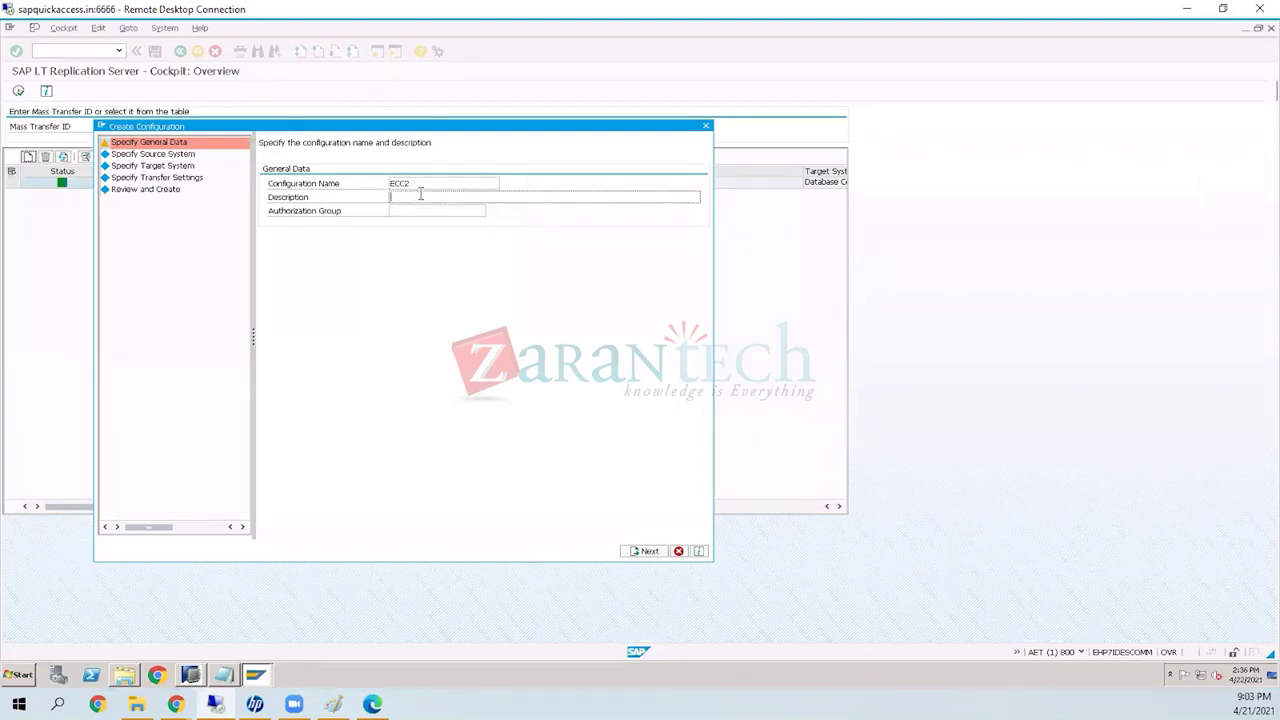
type("DEMO")
left_click(465, 207)
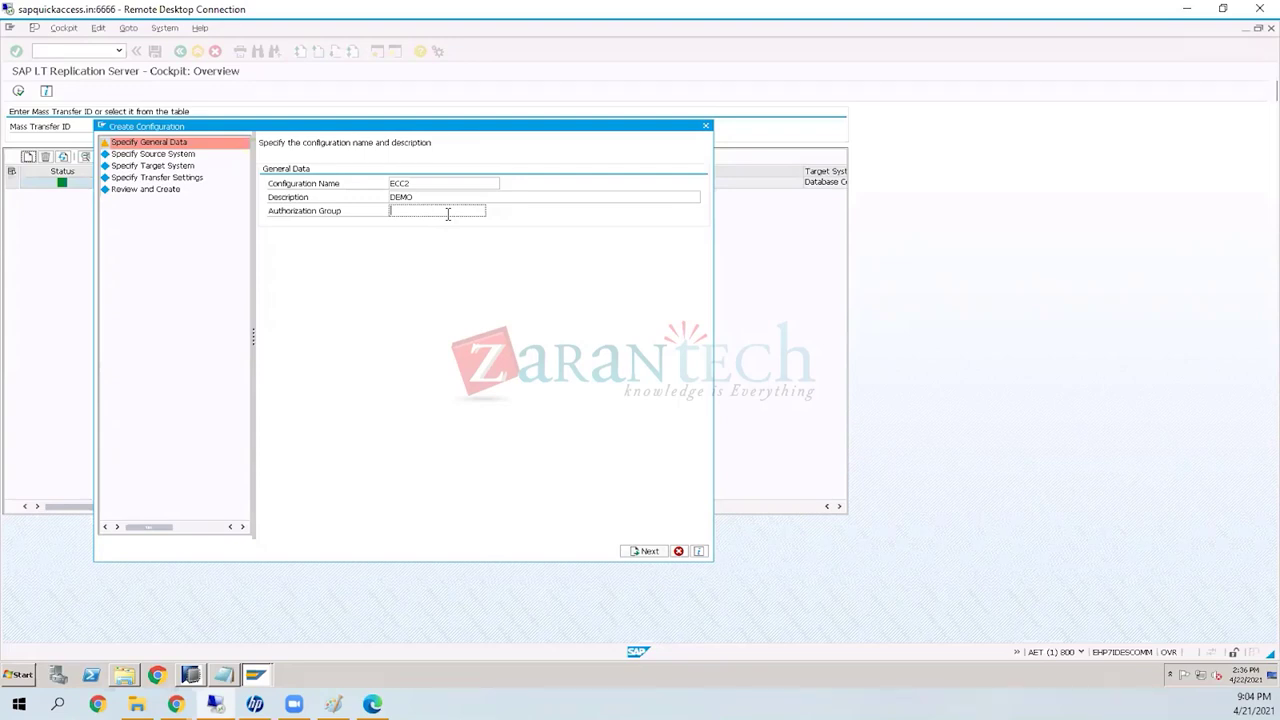
left_click(648, 553)
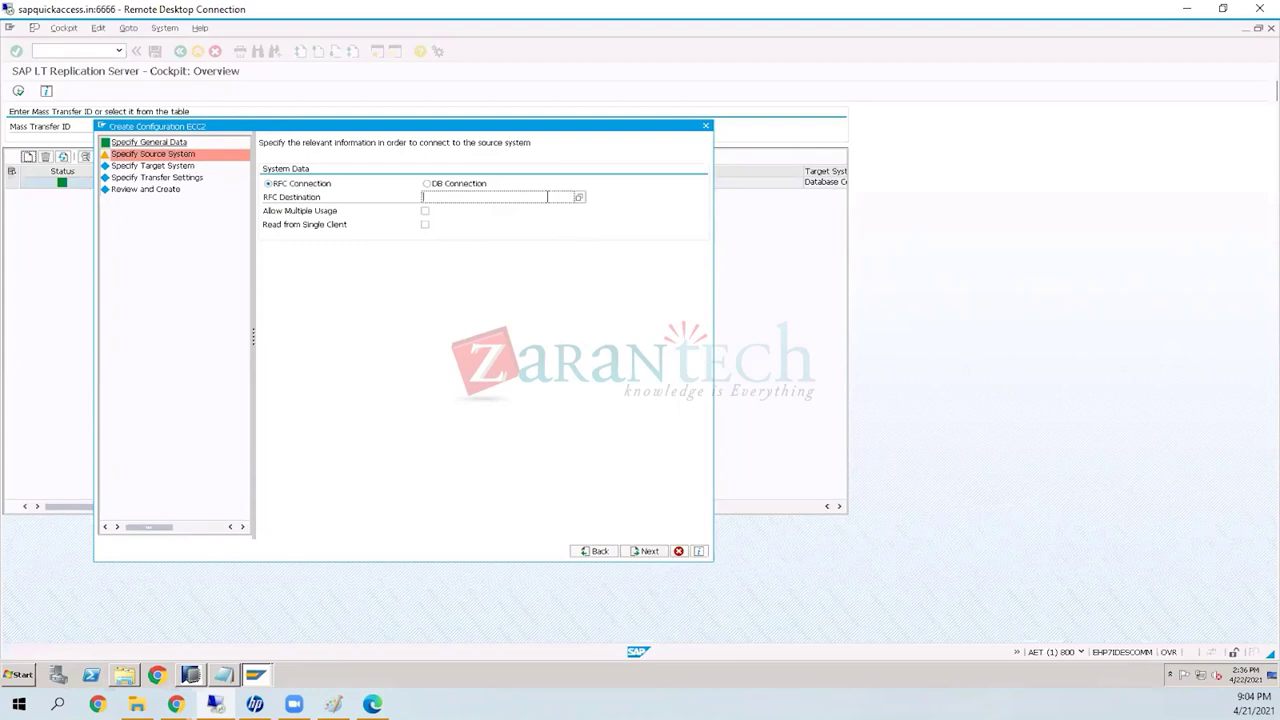
Step: Try to use RFC destination T90CLNT100 as the source system with Allow Multiple Usage and Read from Single Client enabled
type("t90clnt100")
left_click(425, 212)
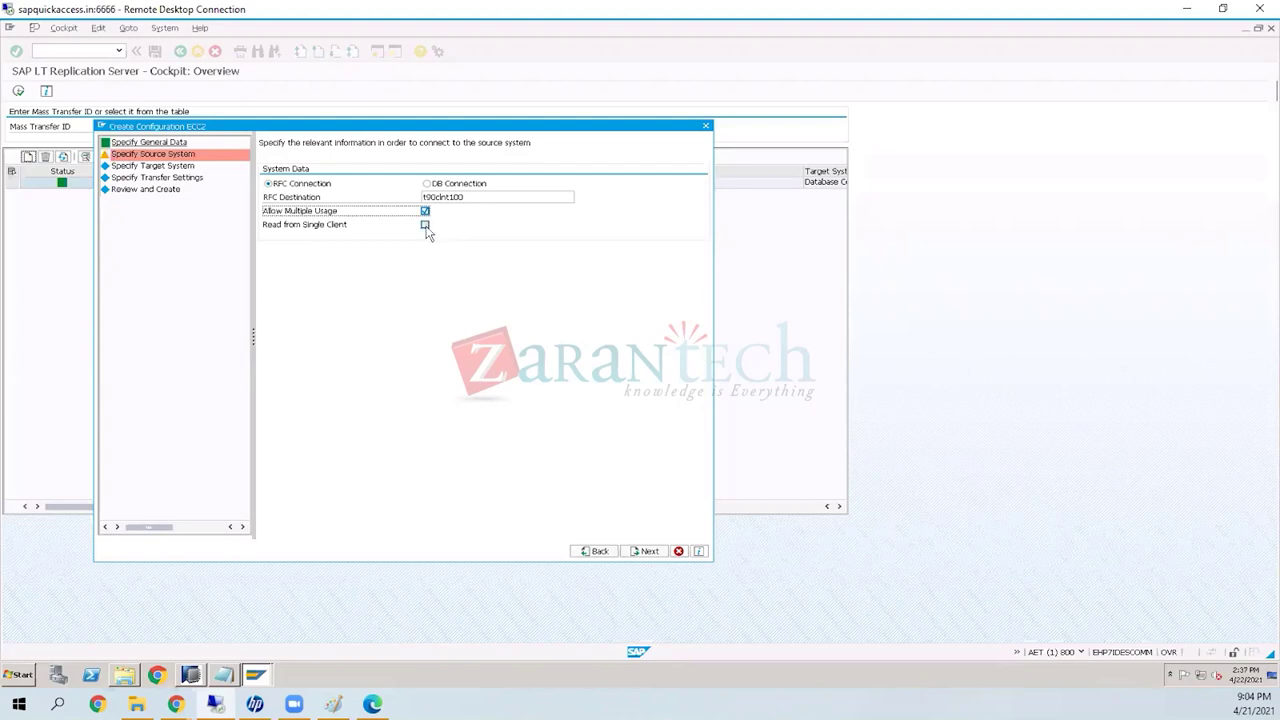
left_click(425, 226)
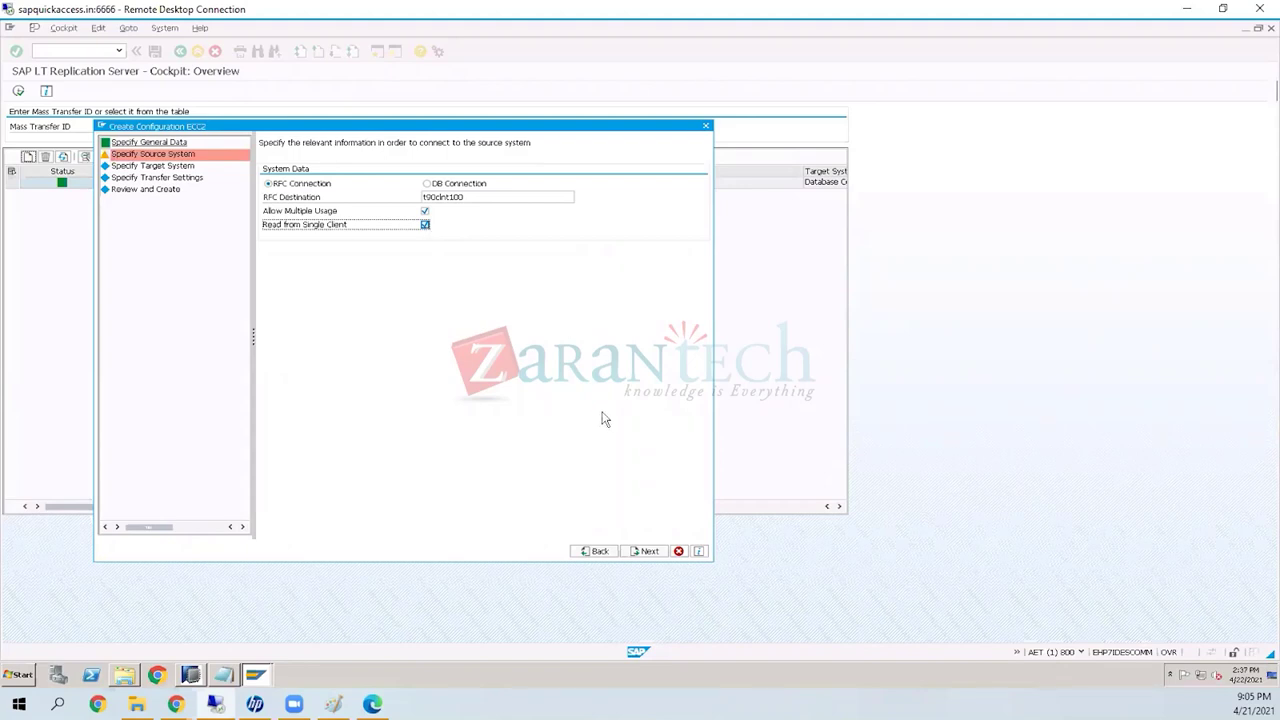
left_click(648, 553)
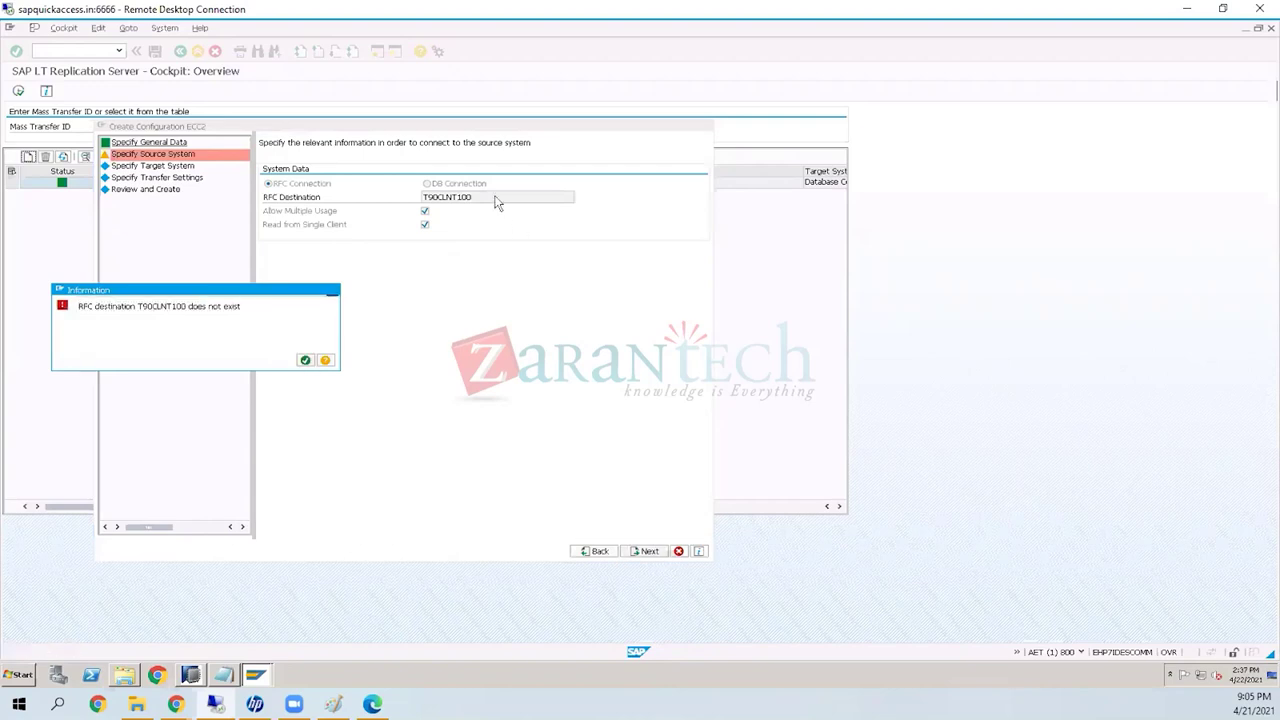
key("Return")
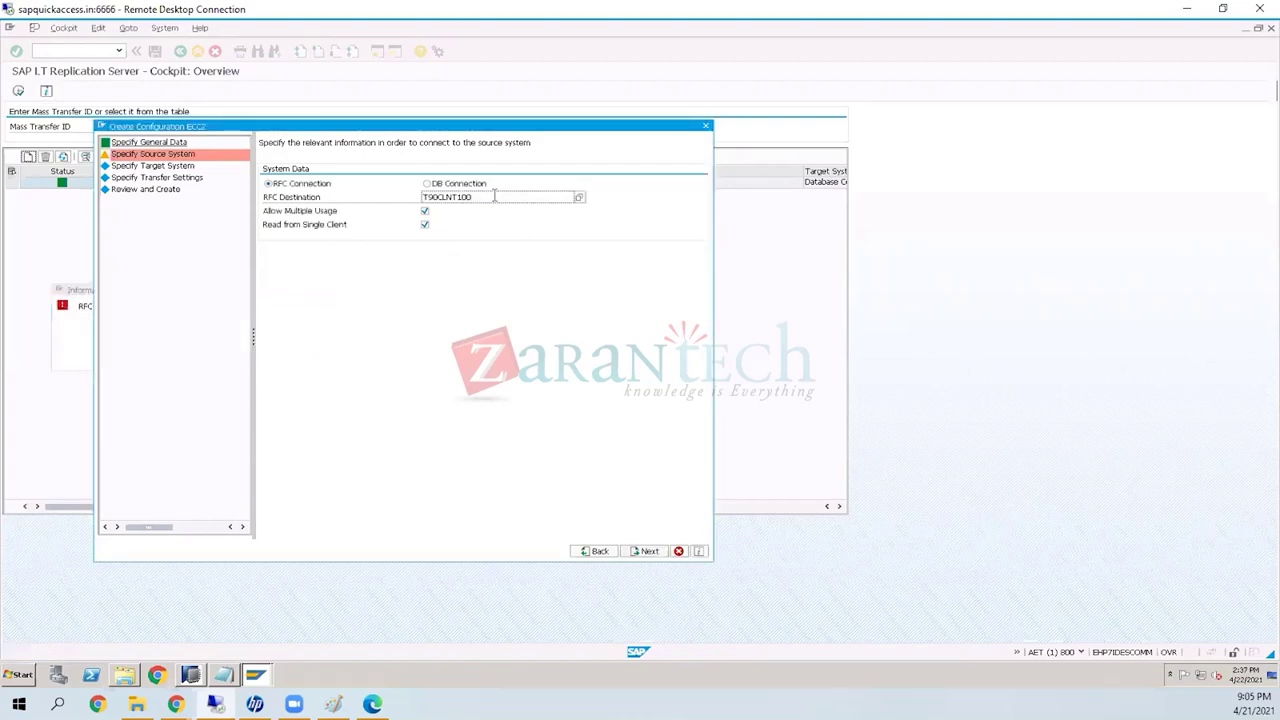
Step: Replace the source RFC destination with T90CLNT090 from the list of available destinations and submit the source system settings
left_click(551, 203)
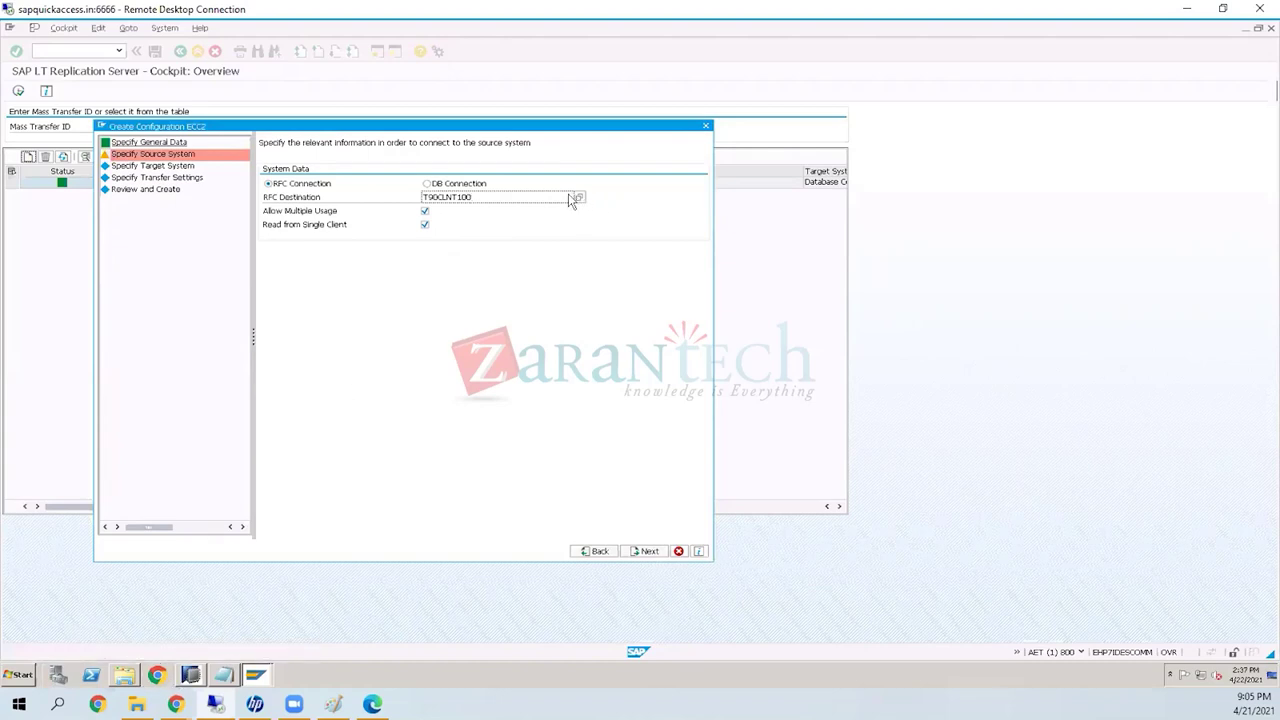
key("BackSpace")
key("BackSpace")
key("BackSpace")
key("BackSpace")
key("BackSpace")
key("BackSpace")
key("BackSpace")
key("BackSpace")
key("BackSpace")
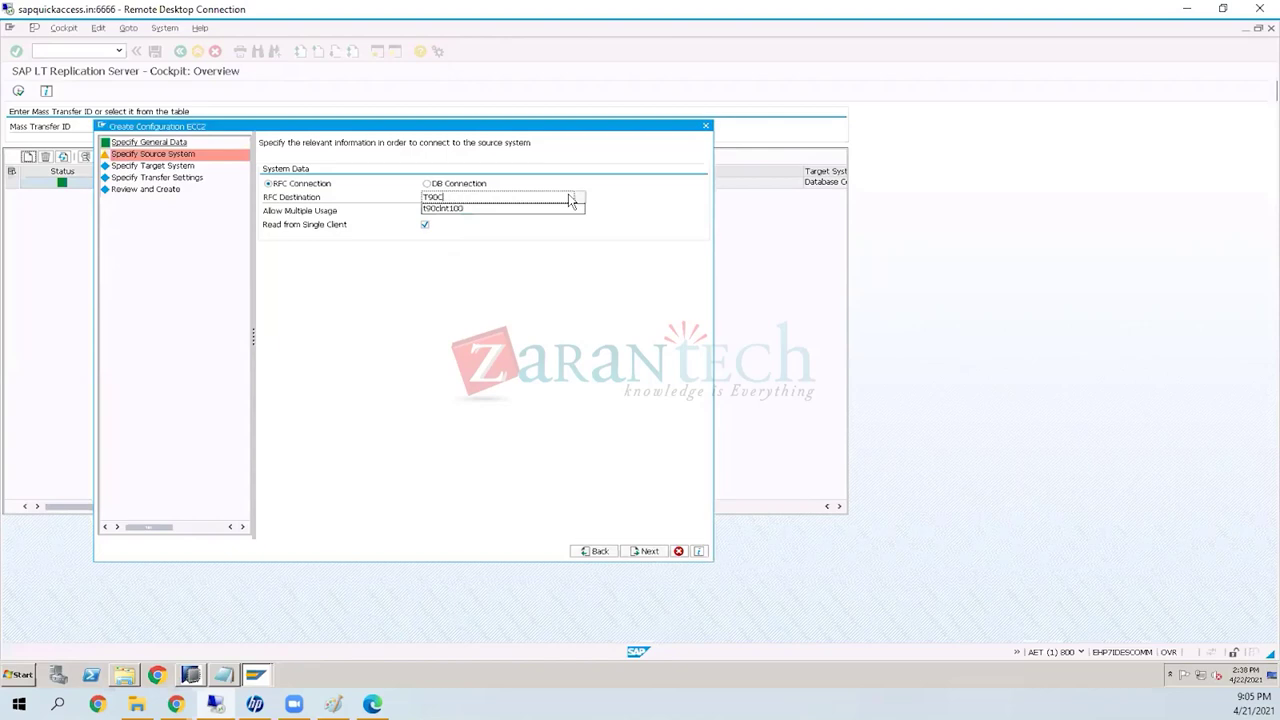
key("BackSpace")
left_click(579, 198)
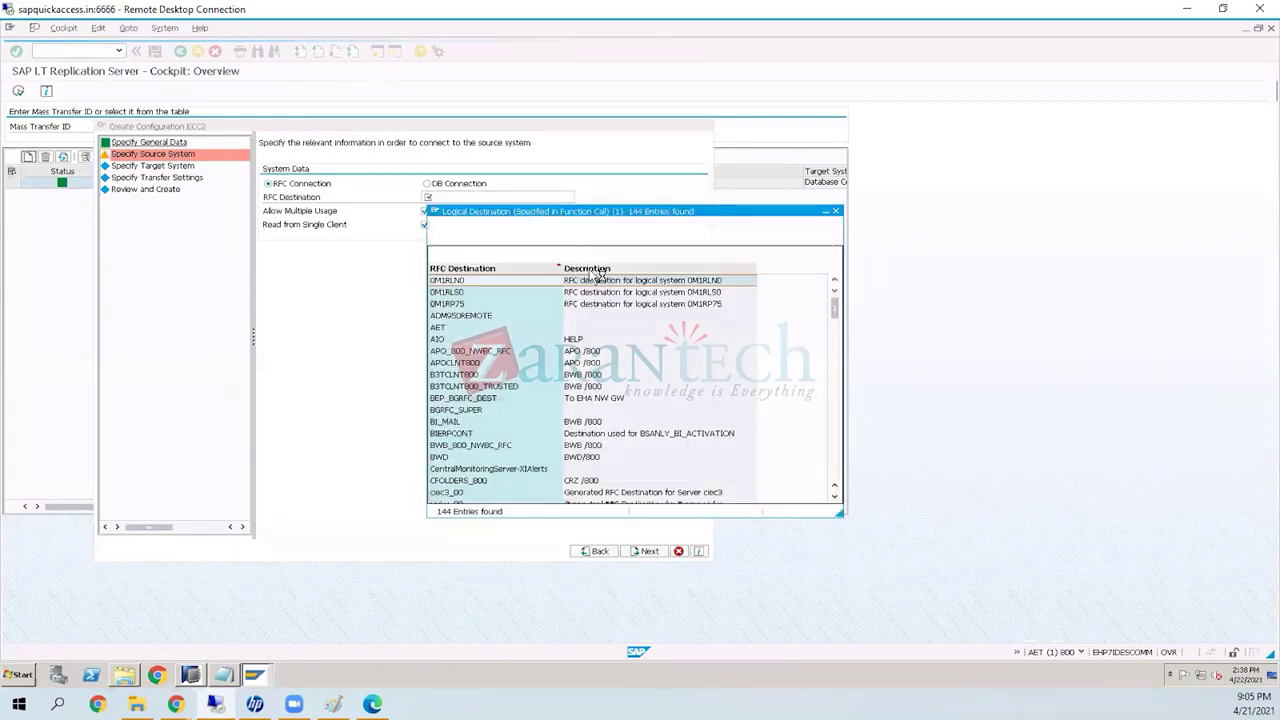
left_click(548, 366)
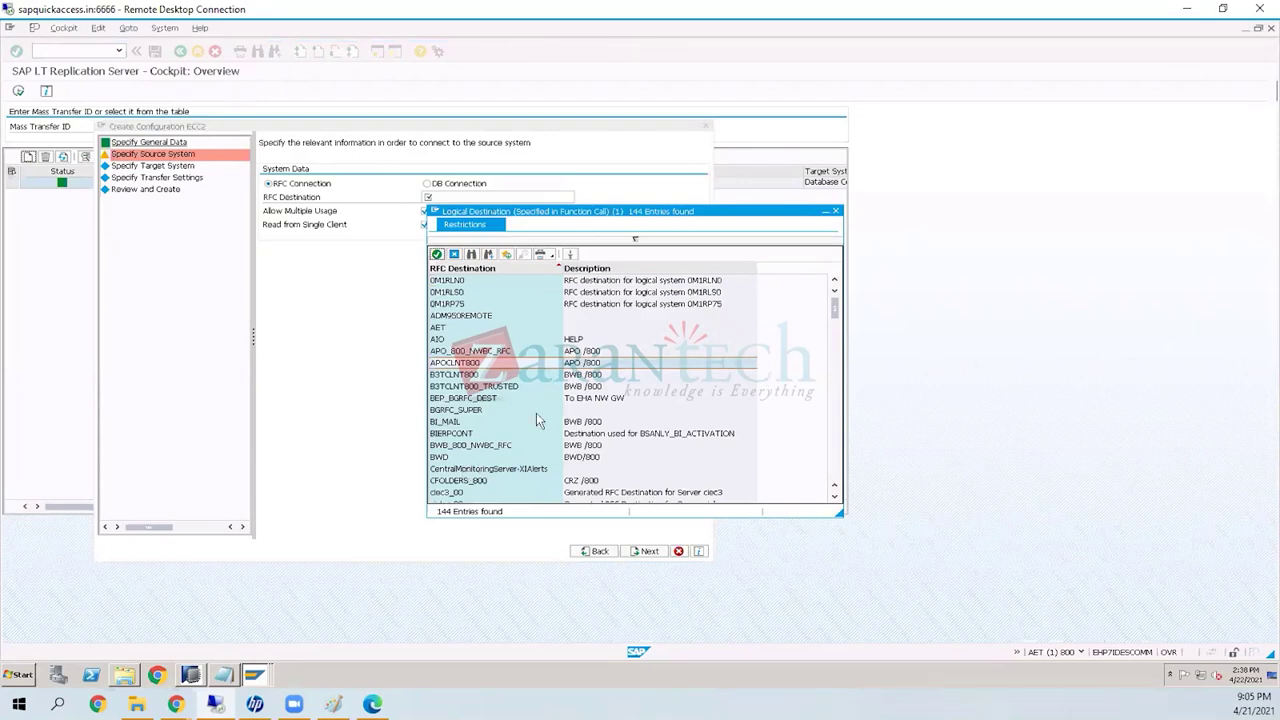
scroll(544, 424, "down", 3)
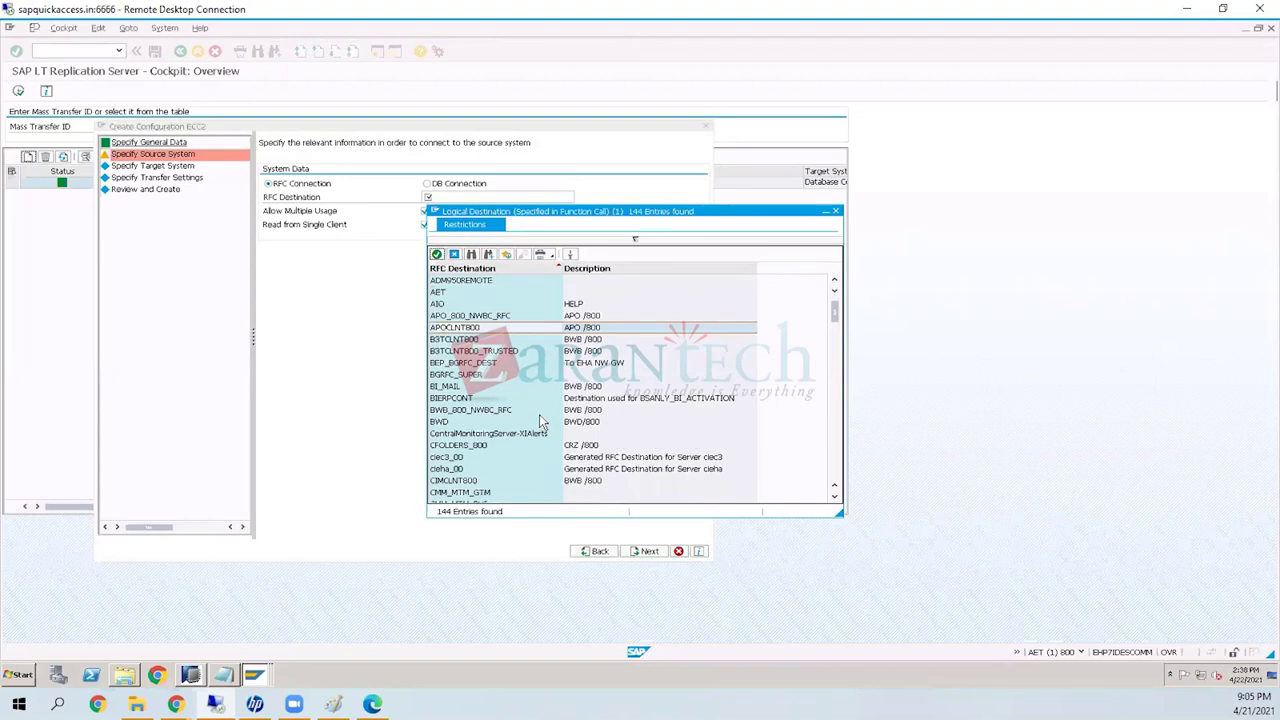
scroll(539, 421, "down", 4)
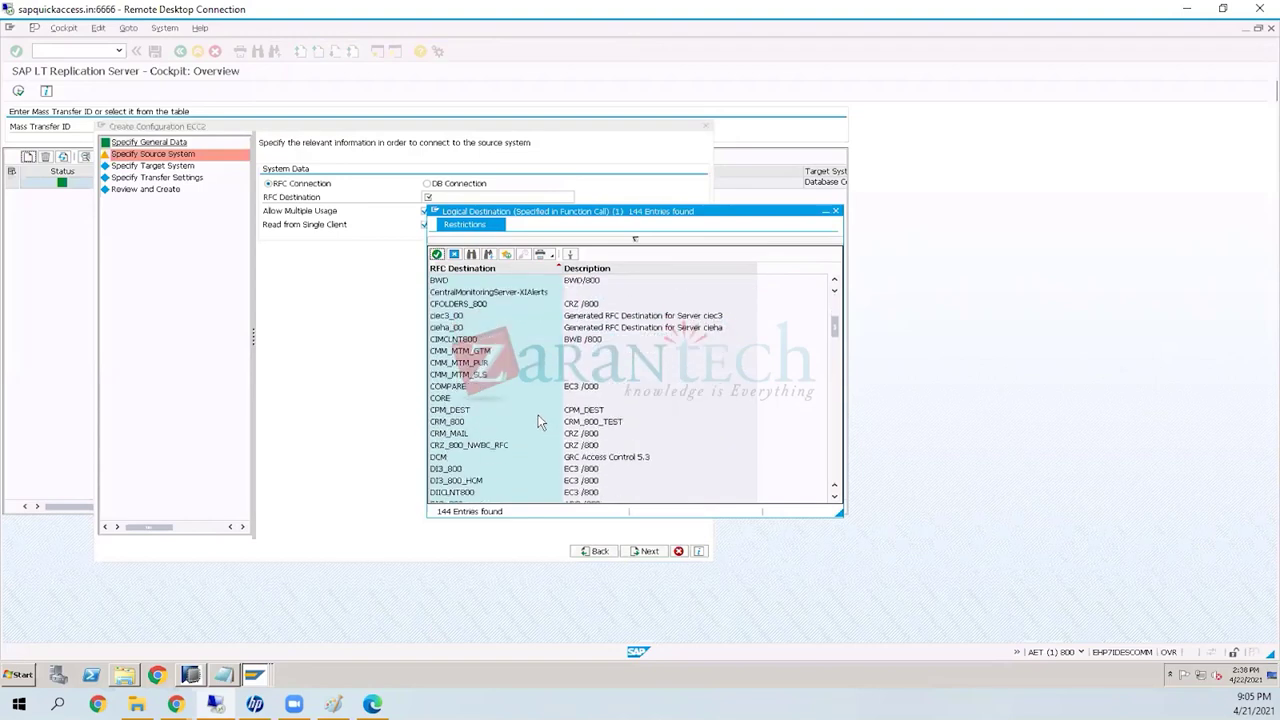
scroll(538, 421, "down", 4)
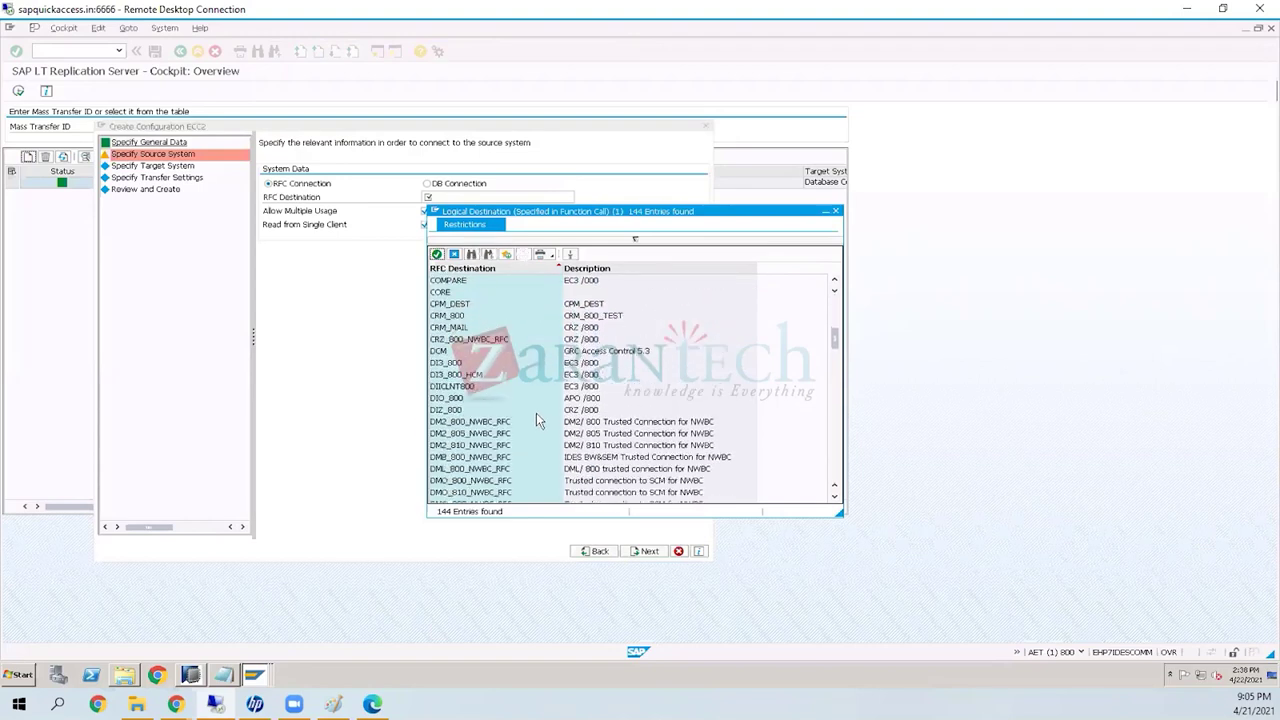
scroll(536, 420, "down", 5)
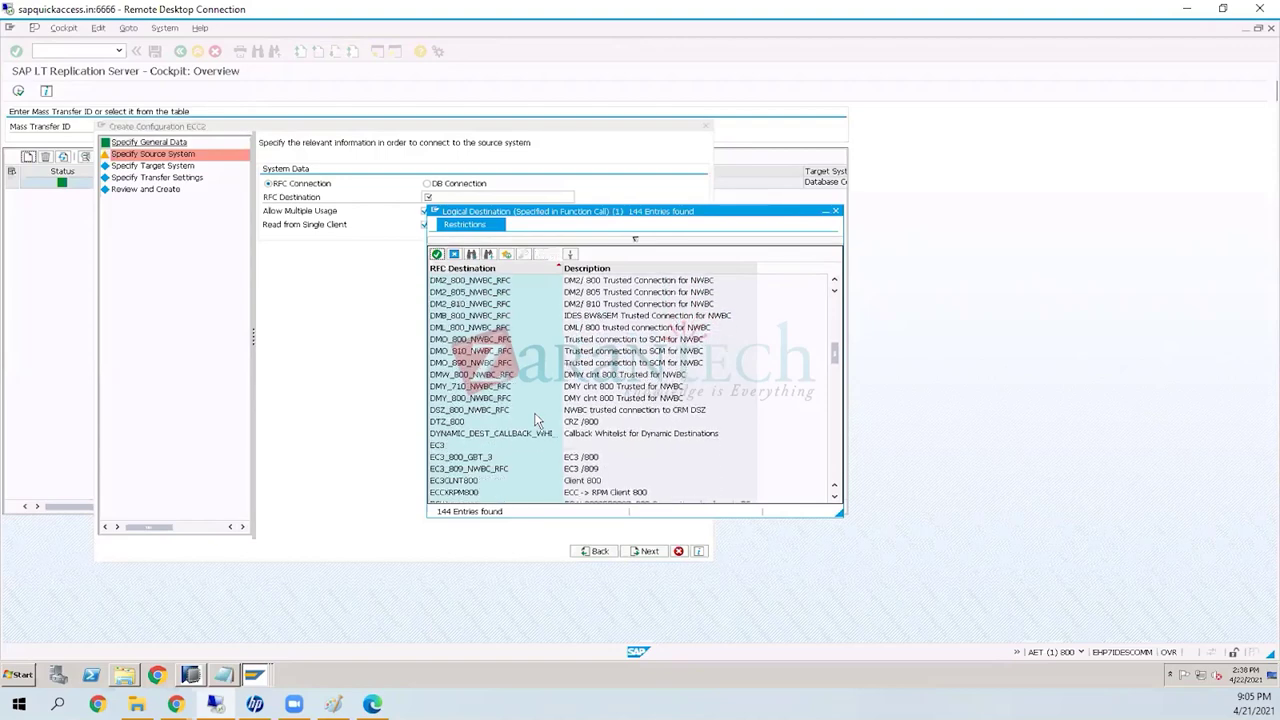
scroll(536, 422, "down", 10)
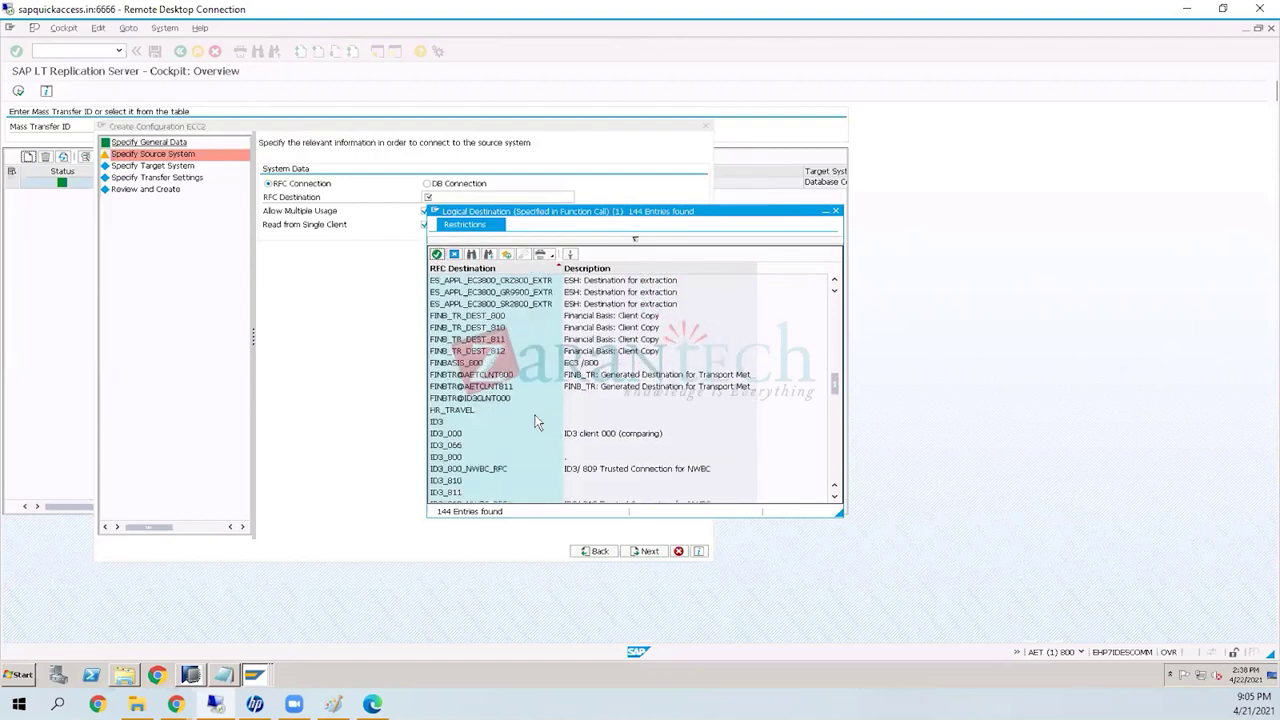
scroll(536, 422, "down", 10)
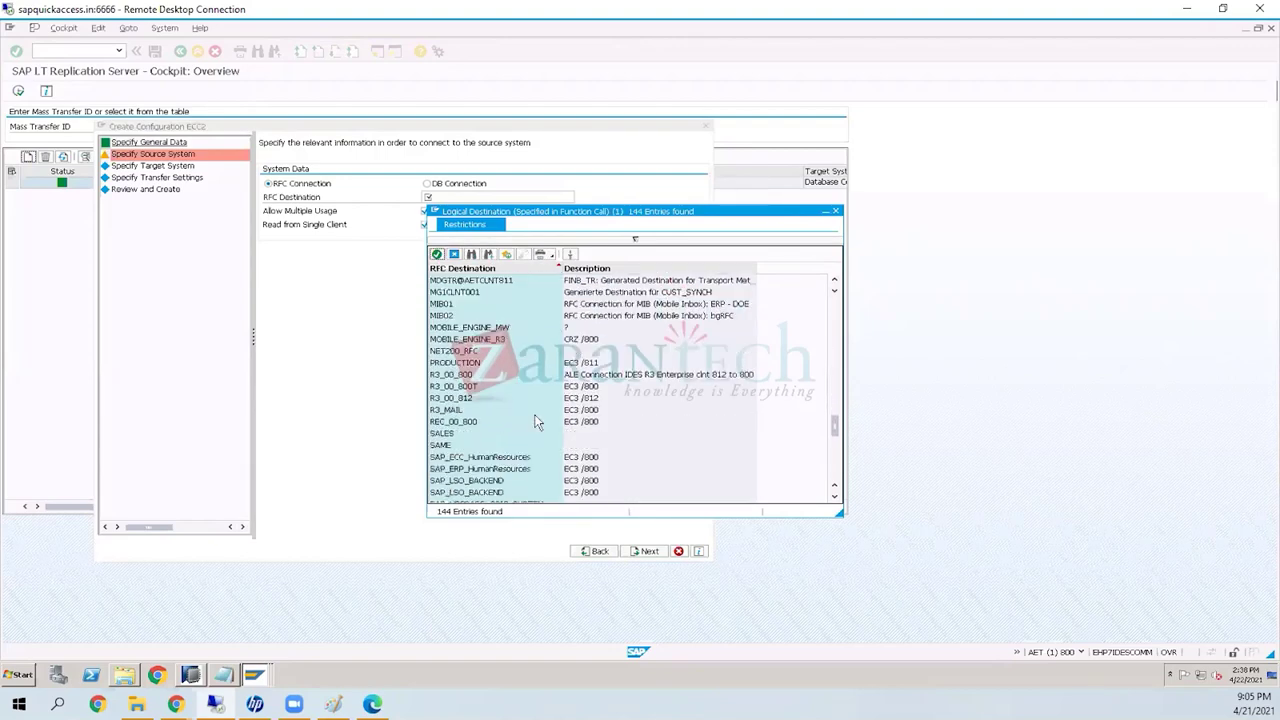
scroll(536, 422, "down", 4)
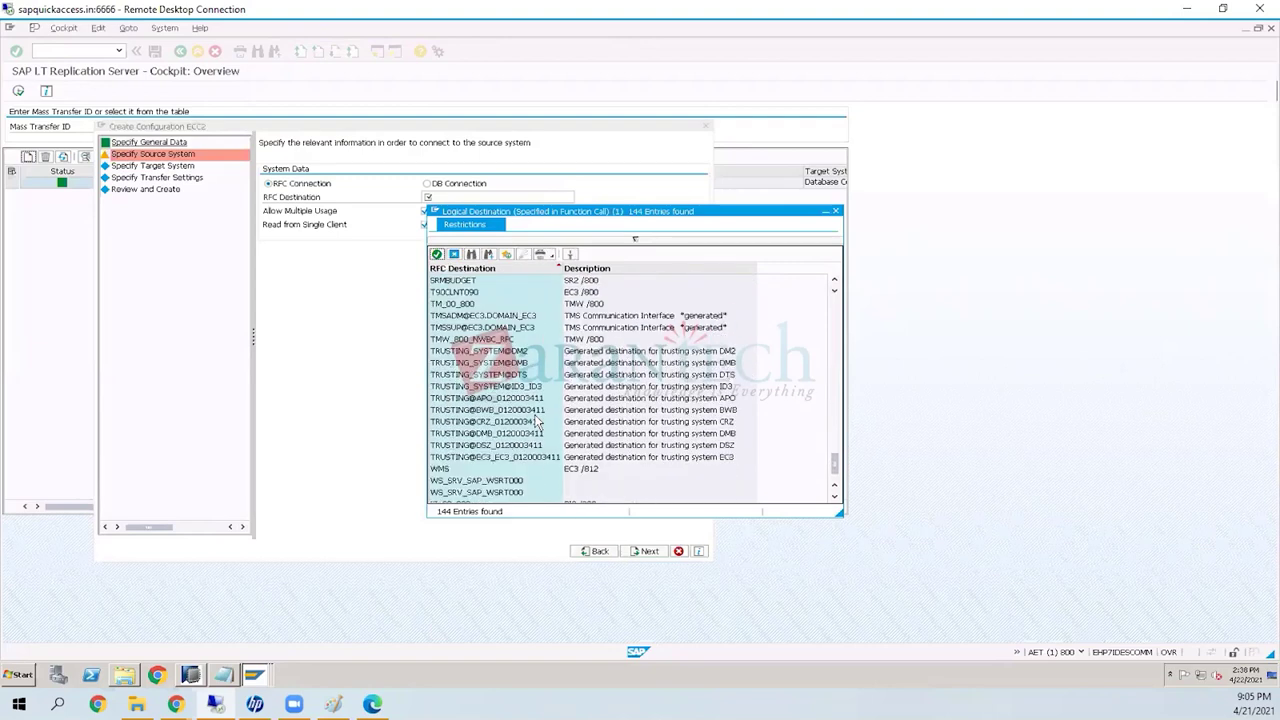
scroll(536, 422, "up", 1)
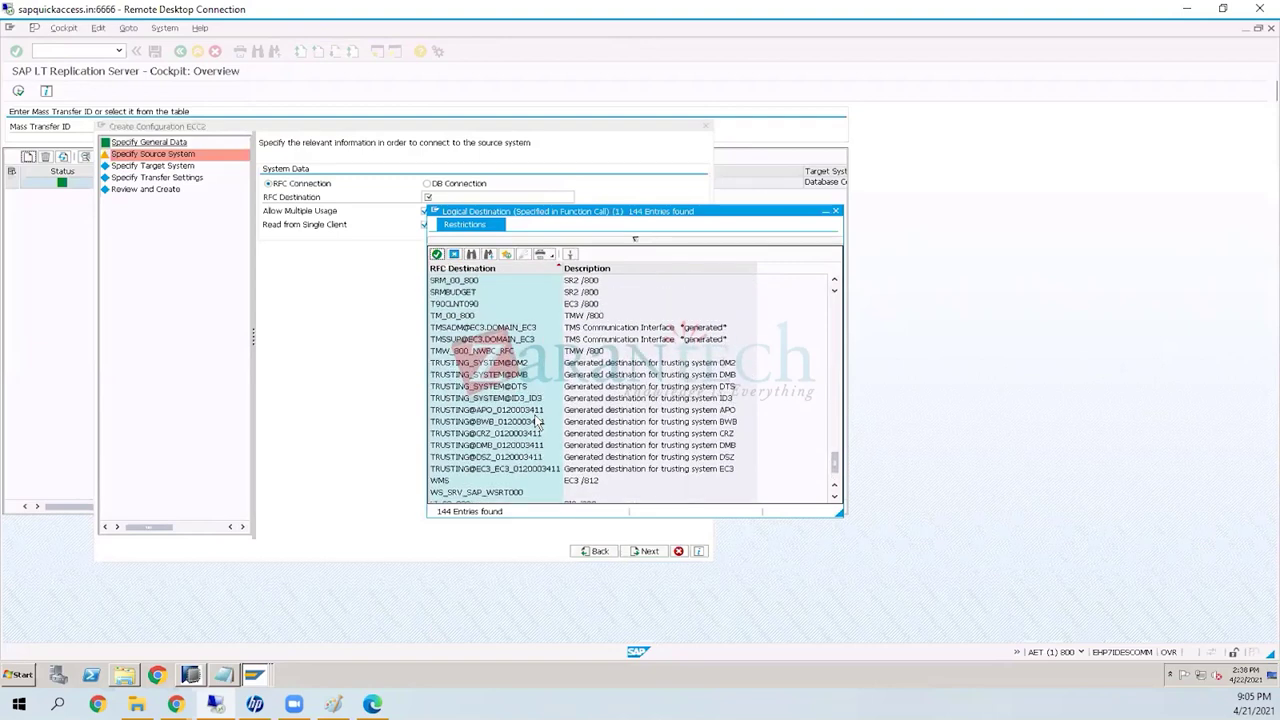
double_click(469, 310)
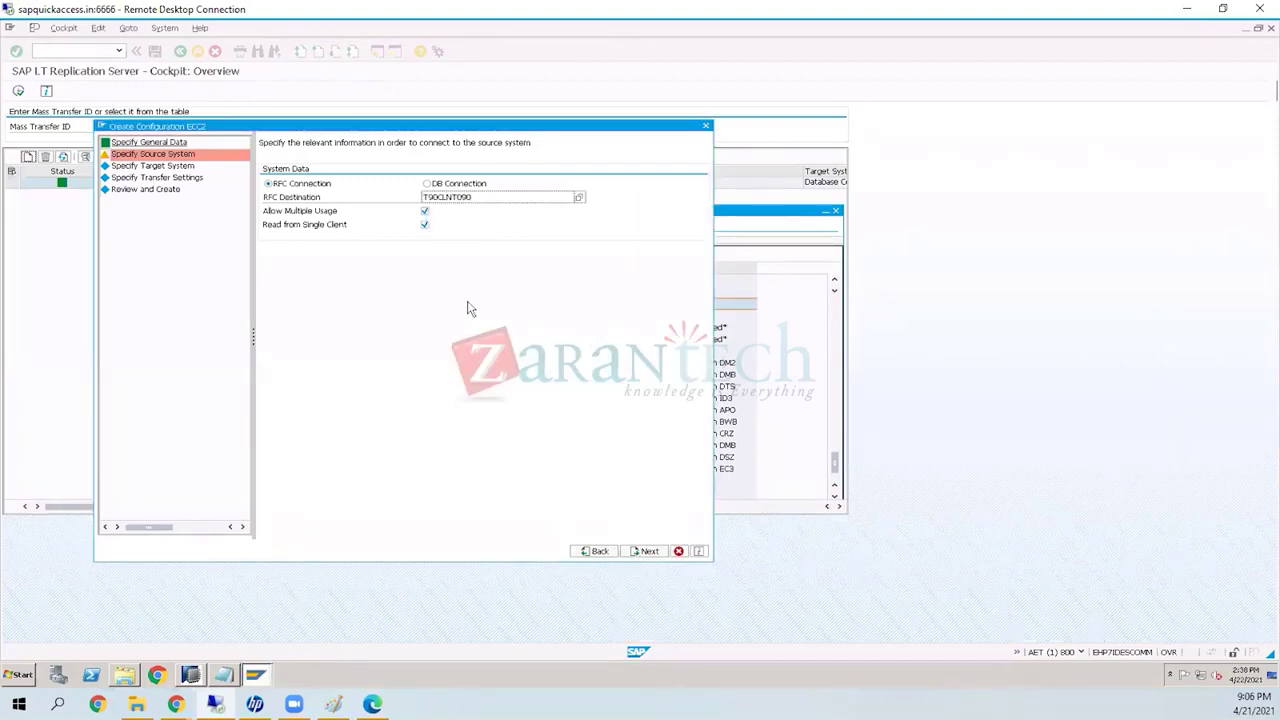
key("Return")
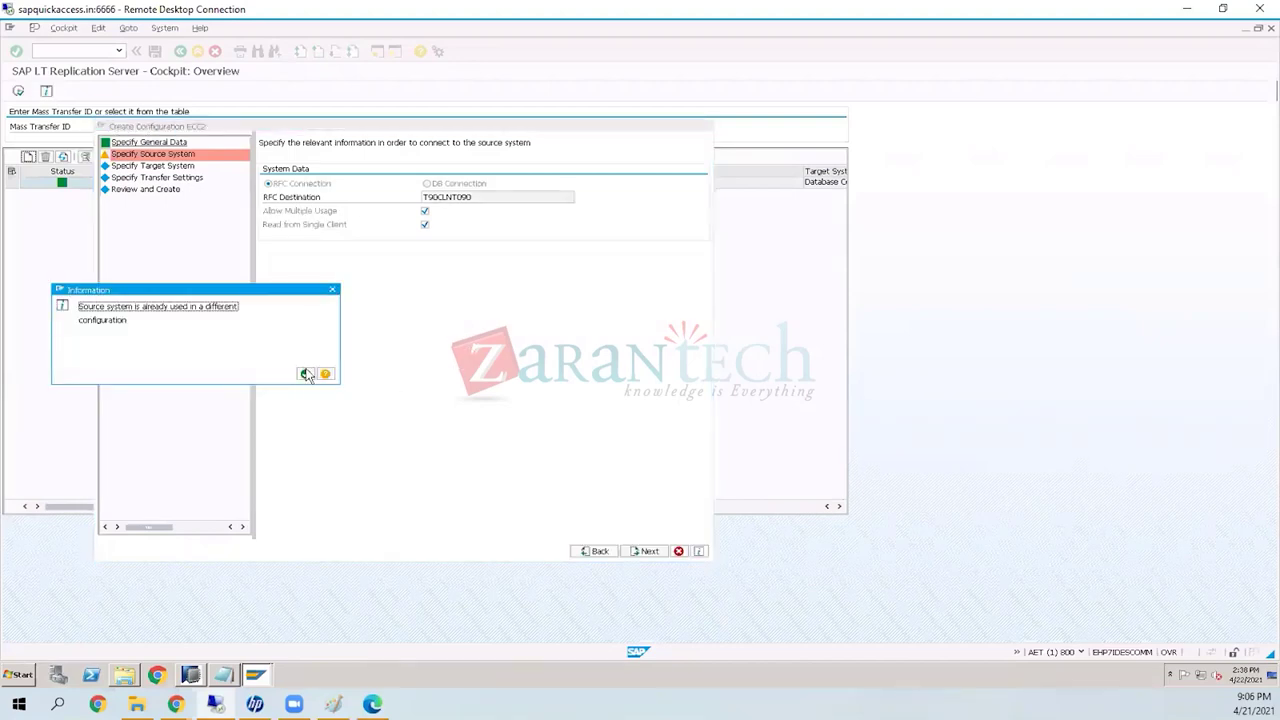
left_click(306, 375)
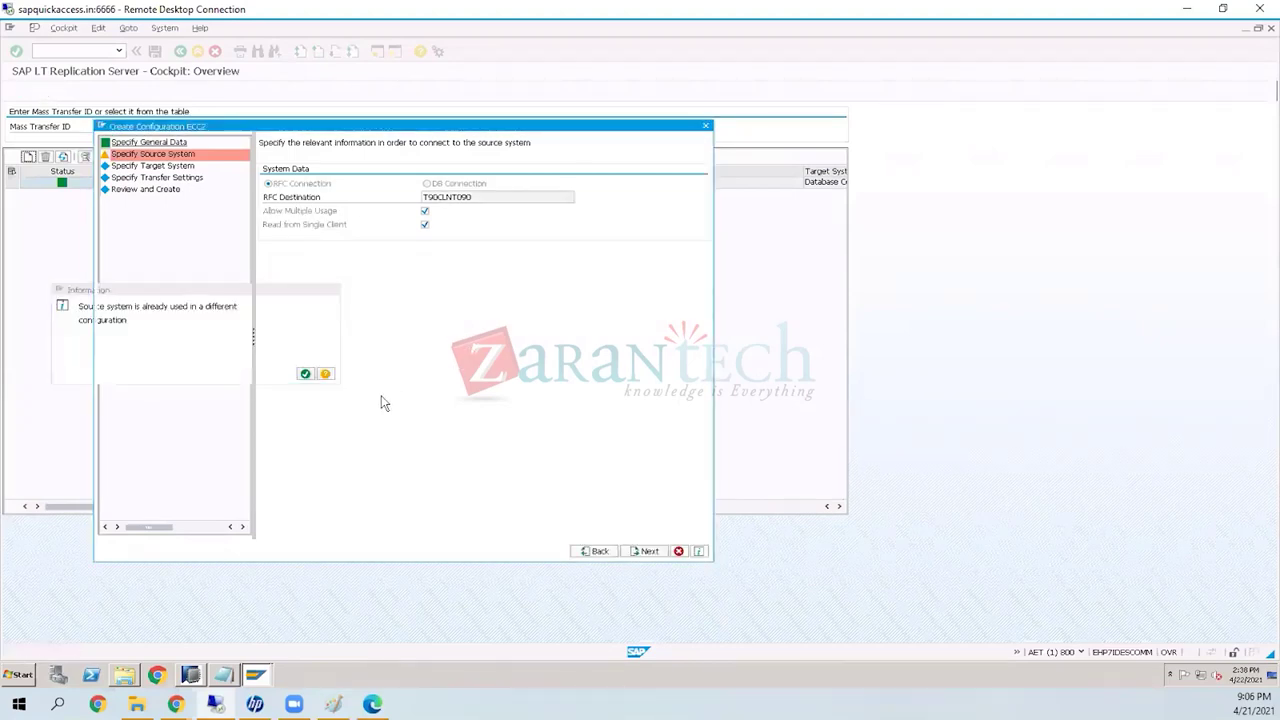
Step: Try to submit source destination T90CLNT090 with Allow Multiple Usage and Read from Single Client disabled
left_click(425, 211)
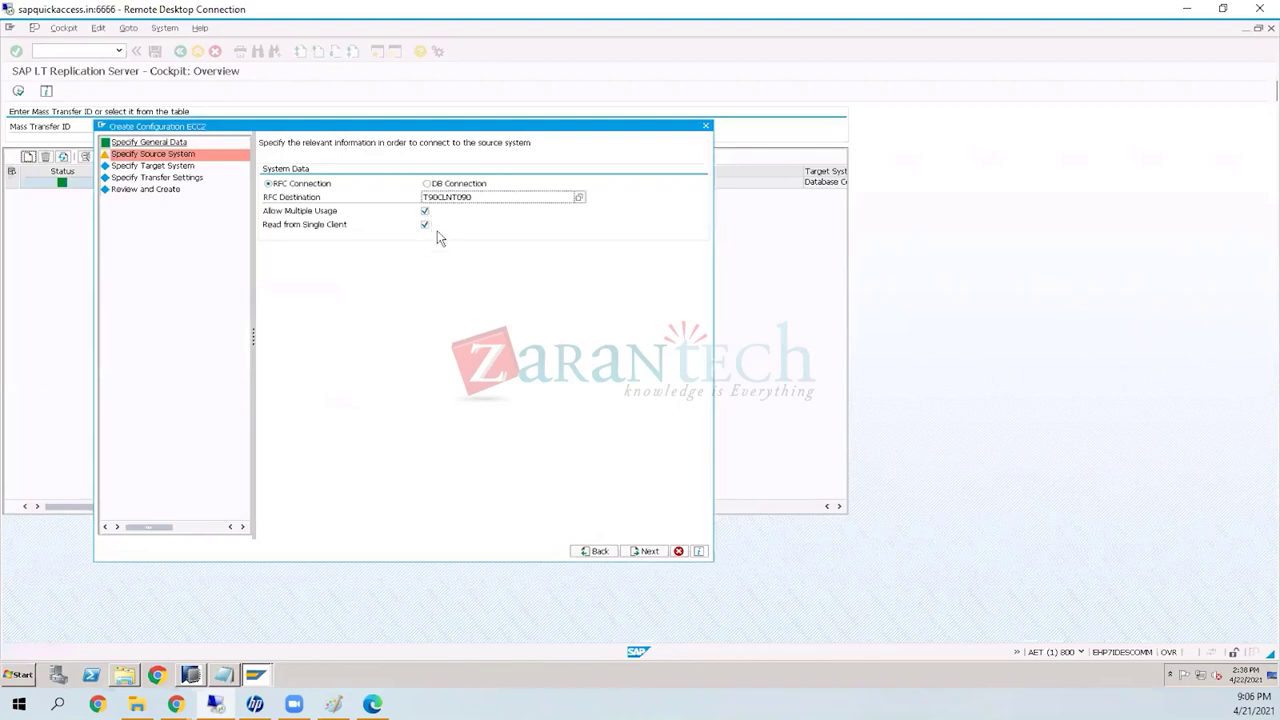
left_click(426, 227)
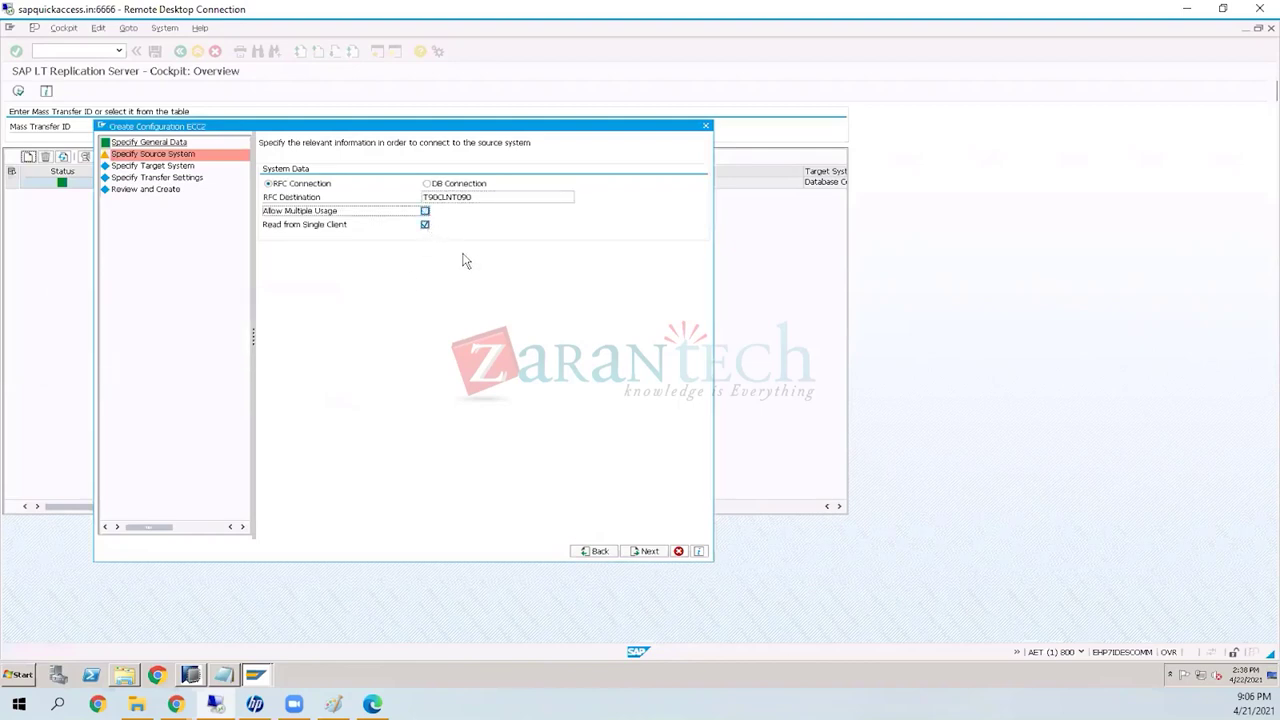
left_click(648, 551)
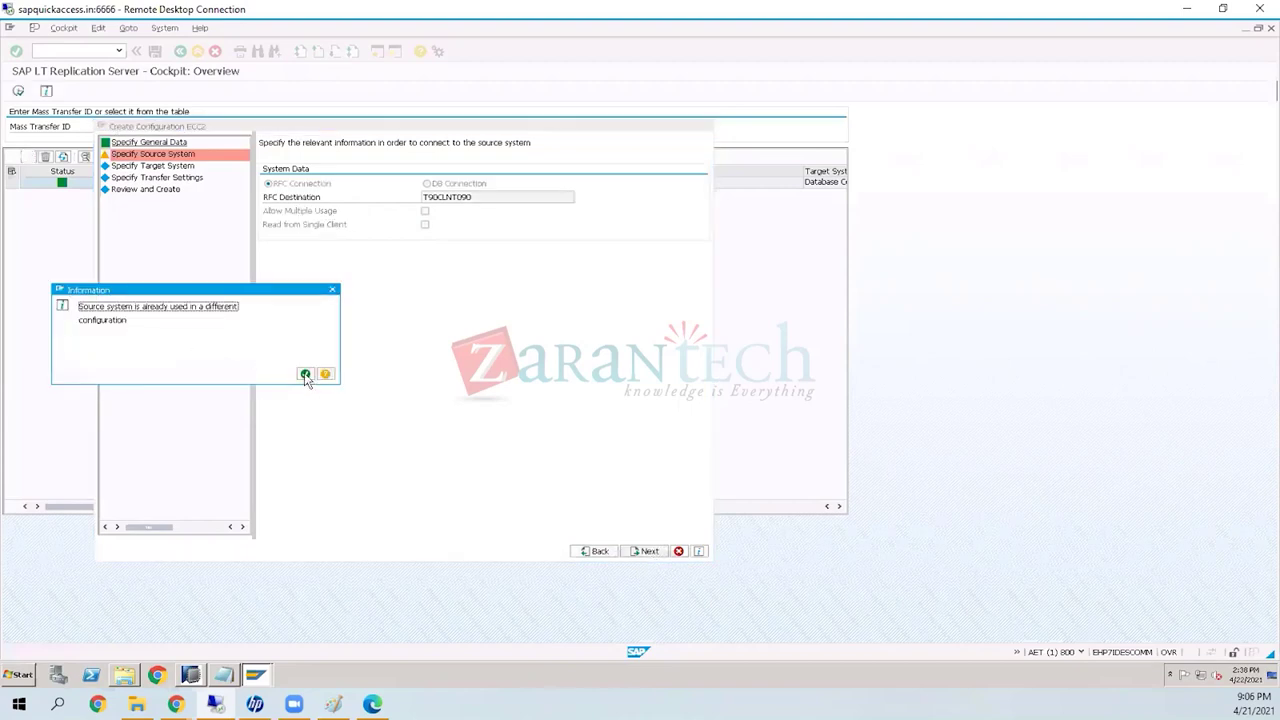
left_click(305, 376)
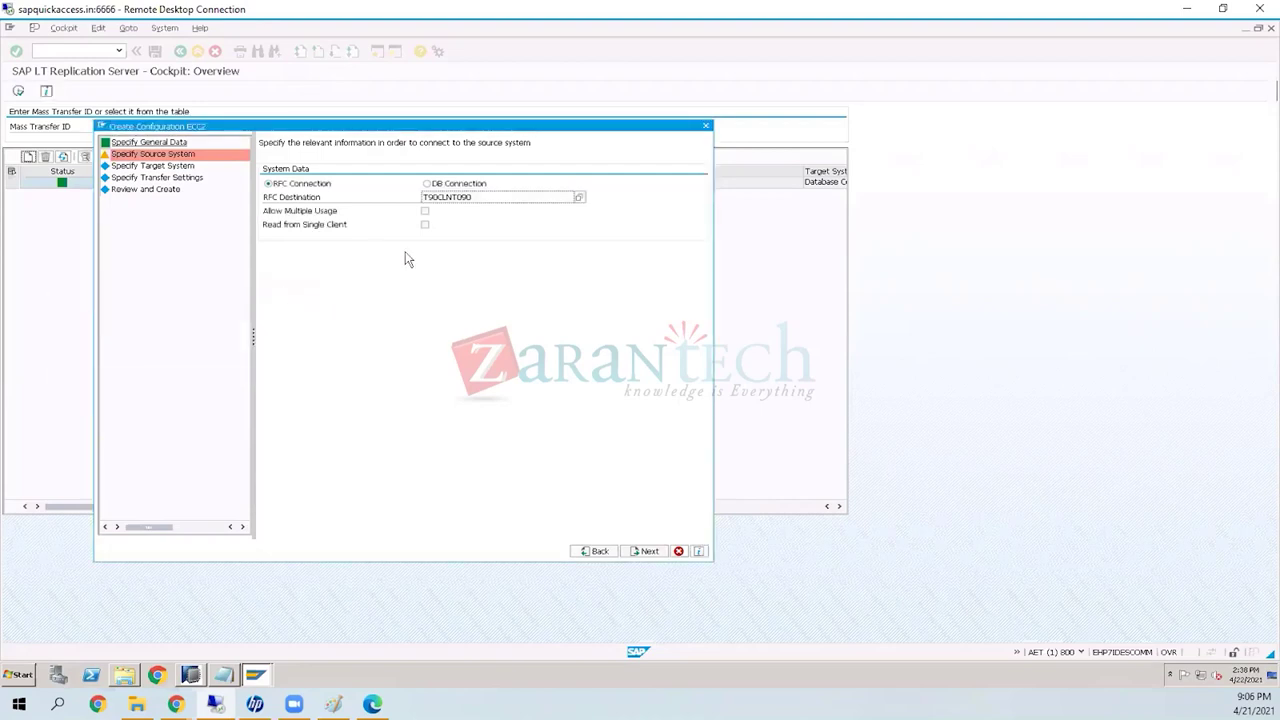
Step: Try to use RFC destination DIICLNT800 from the list of available destinations as the source system
left_click(580, 198)
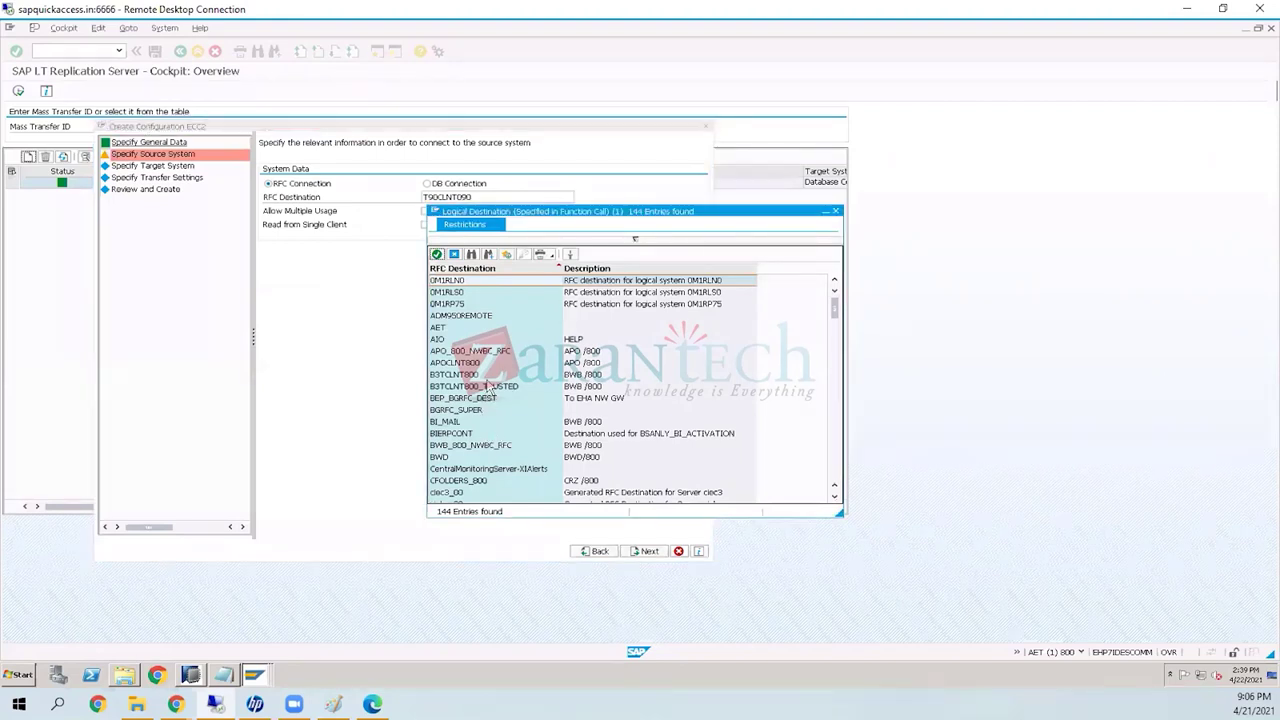
scroll(487, 388, "down", 5)
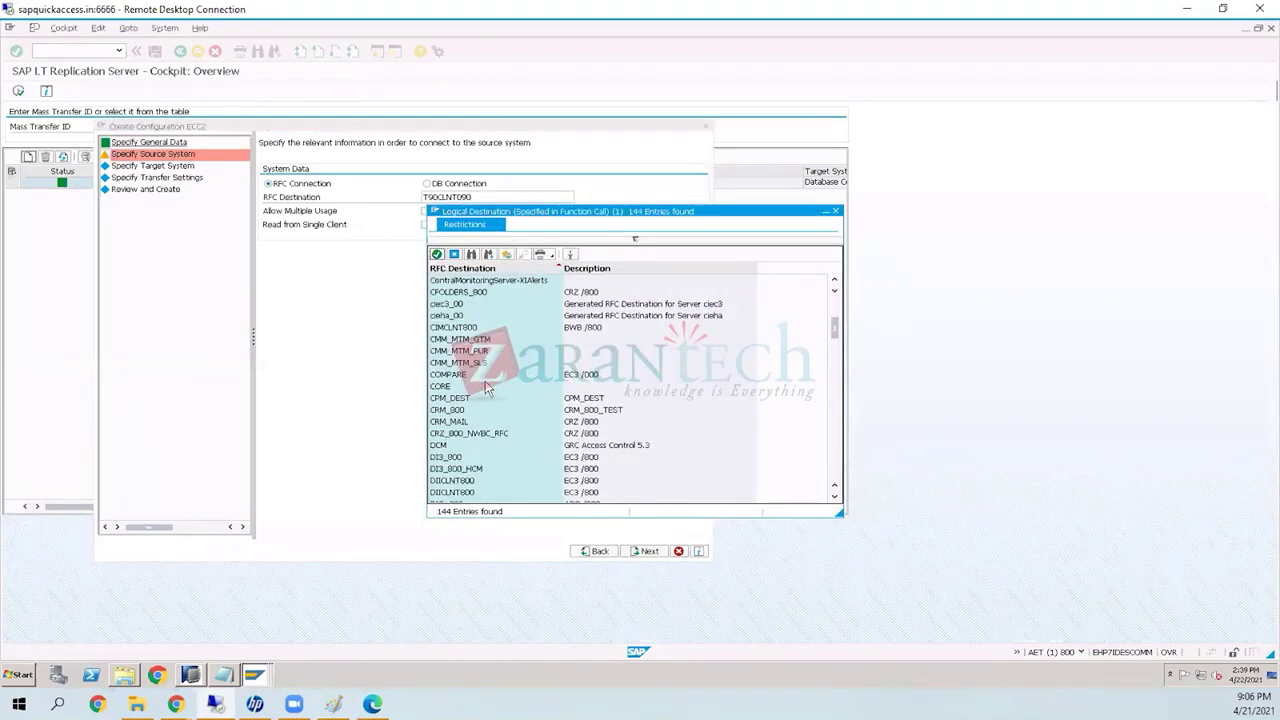
scroll(485, 382, "down", 3)
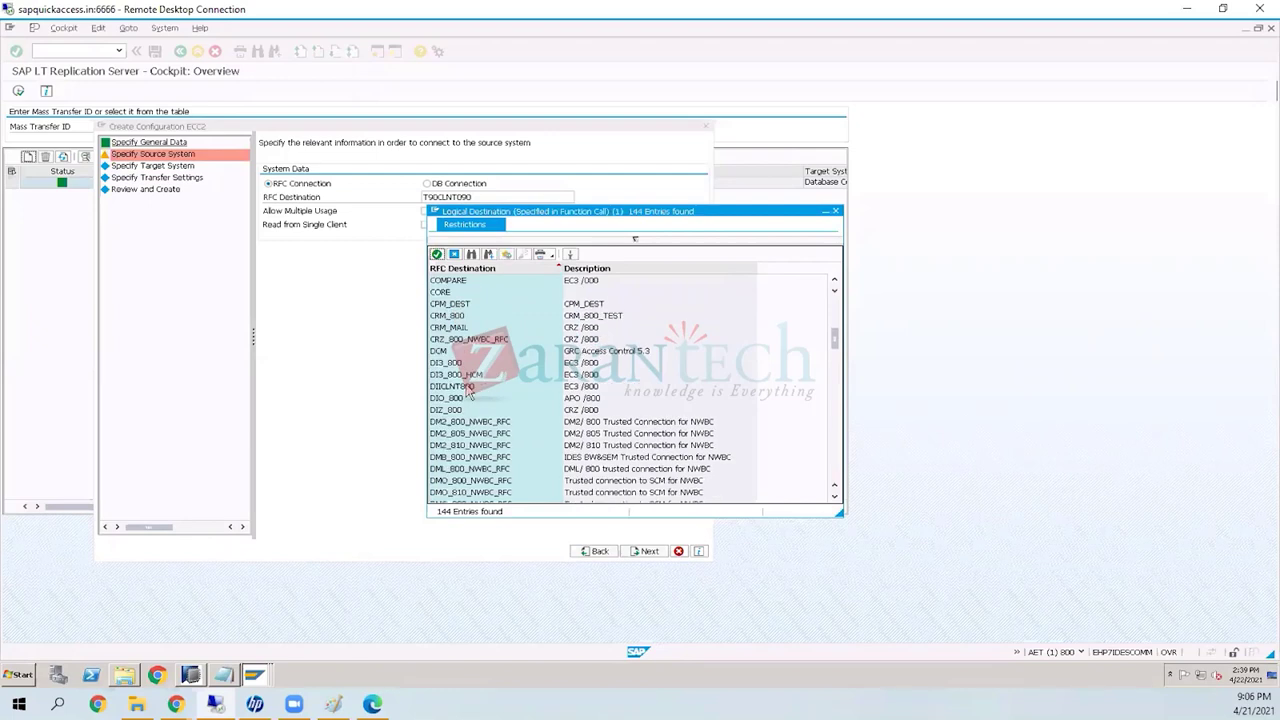
double_click(467, 390)
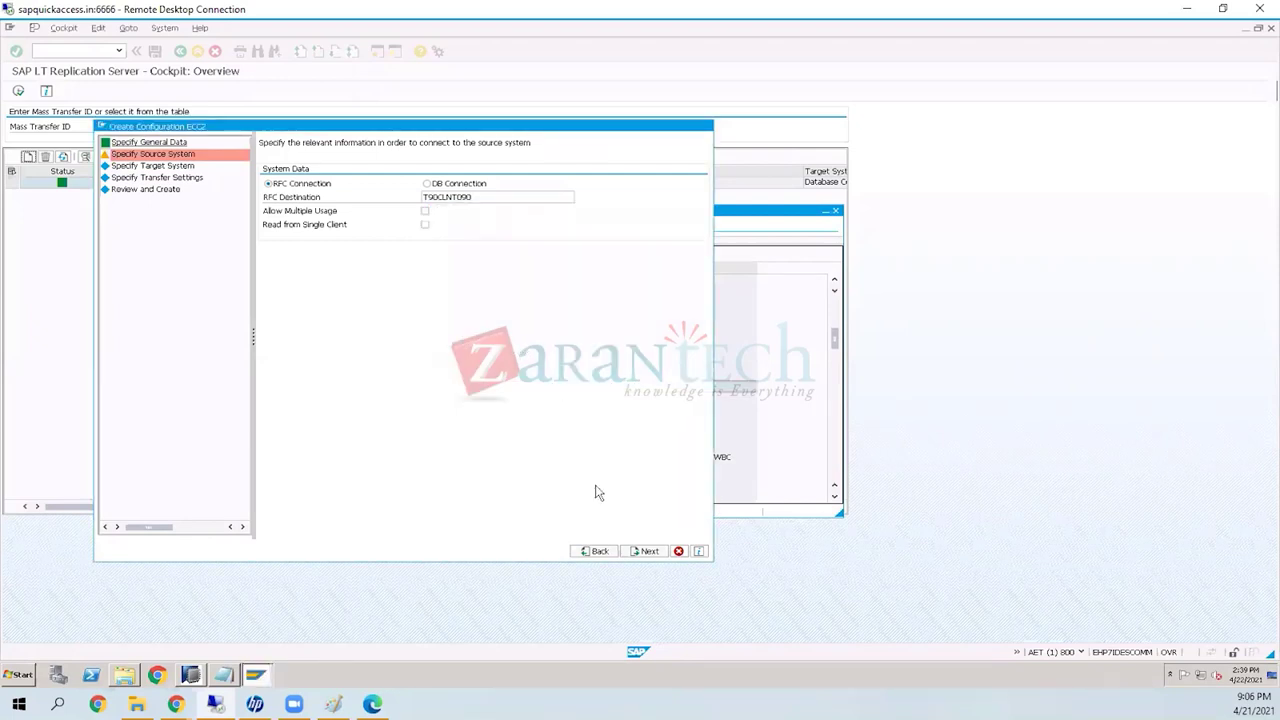
left_click(647, 552)
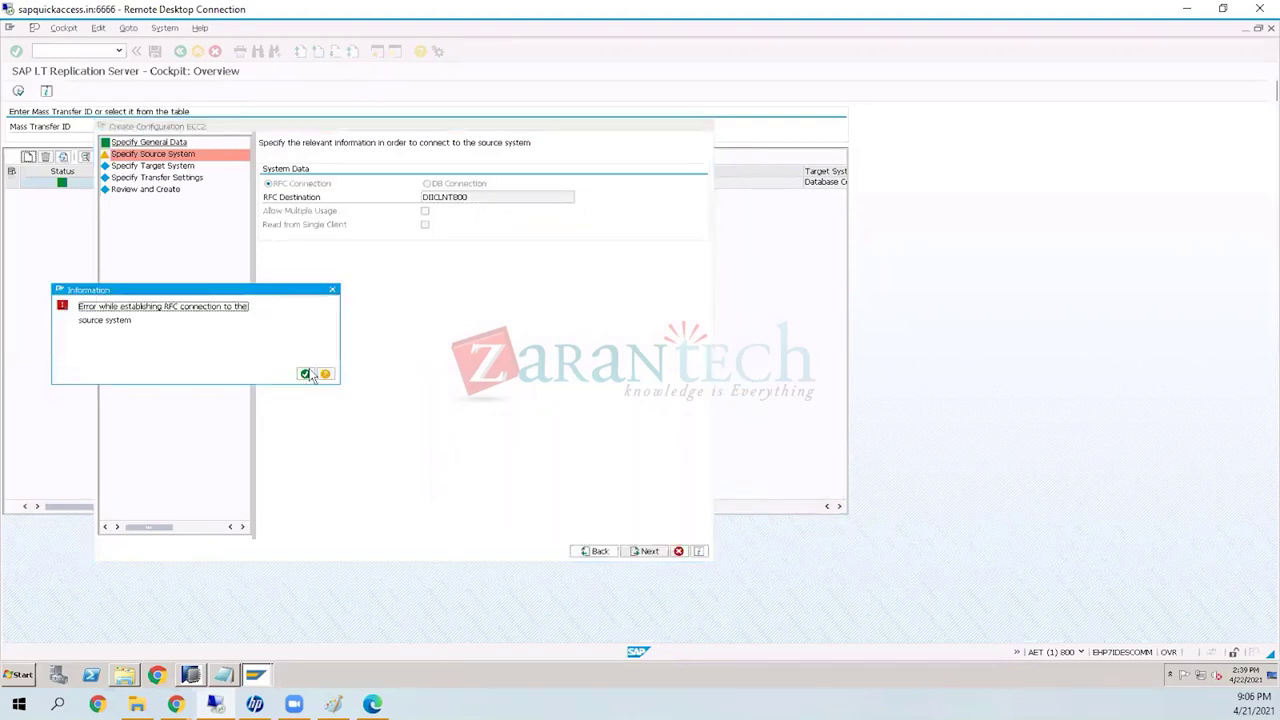
left_click(306, 374)
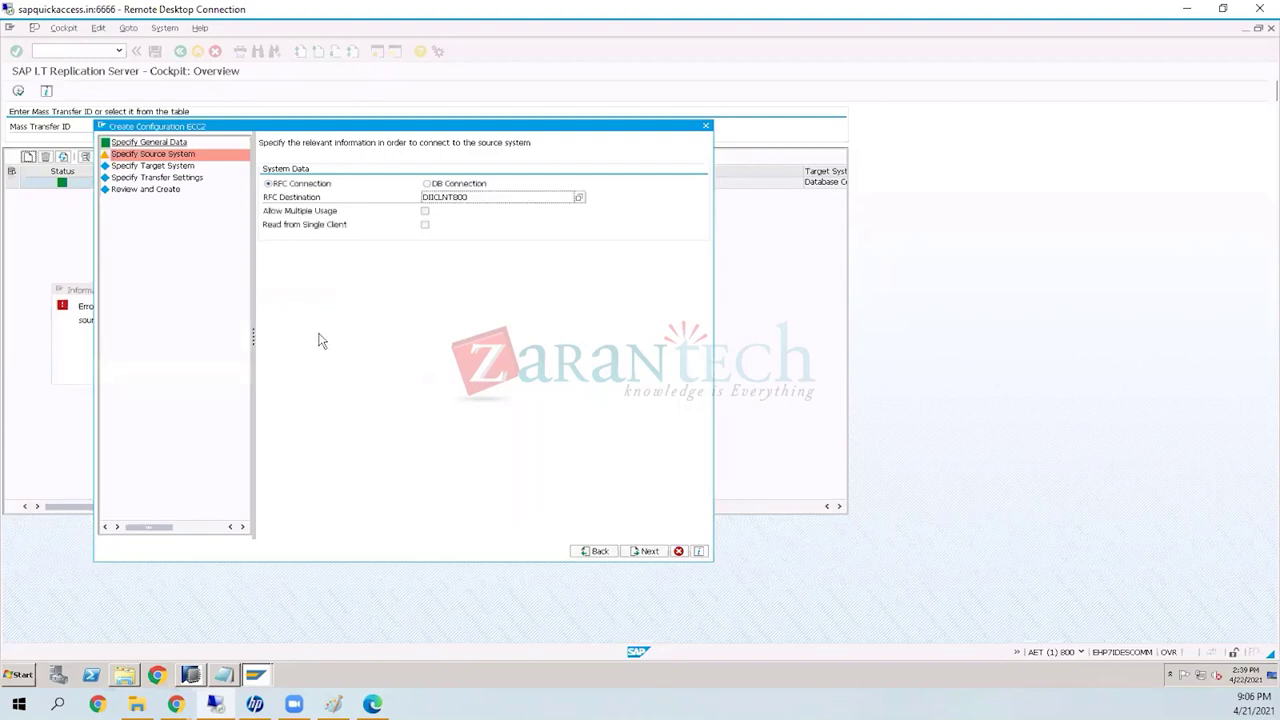
Step: Open the list of RFC destinations and check the available system connections in SAP Logon
left_click(579, 199)
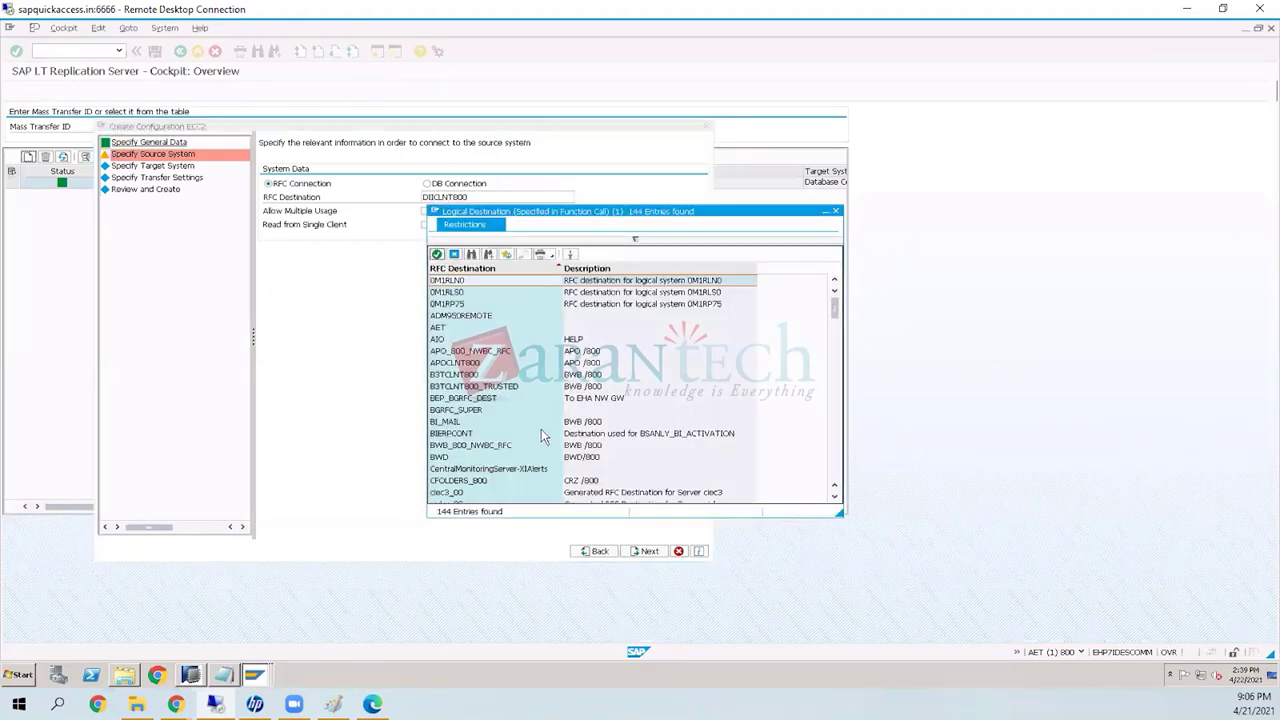
left_click(254, 677)
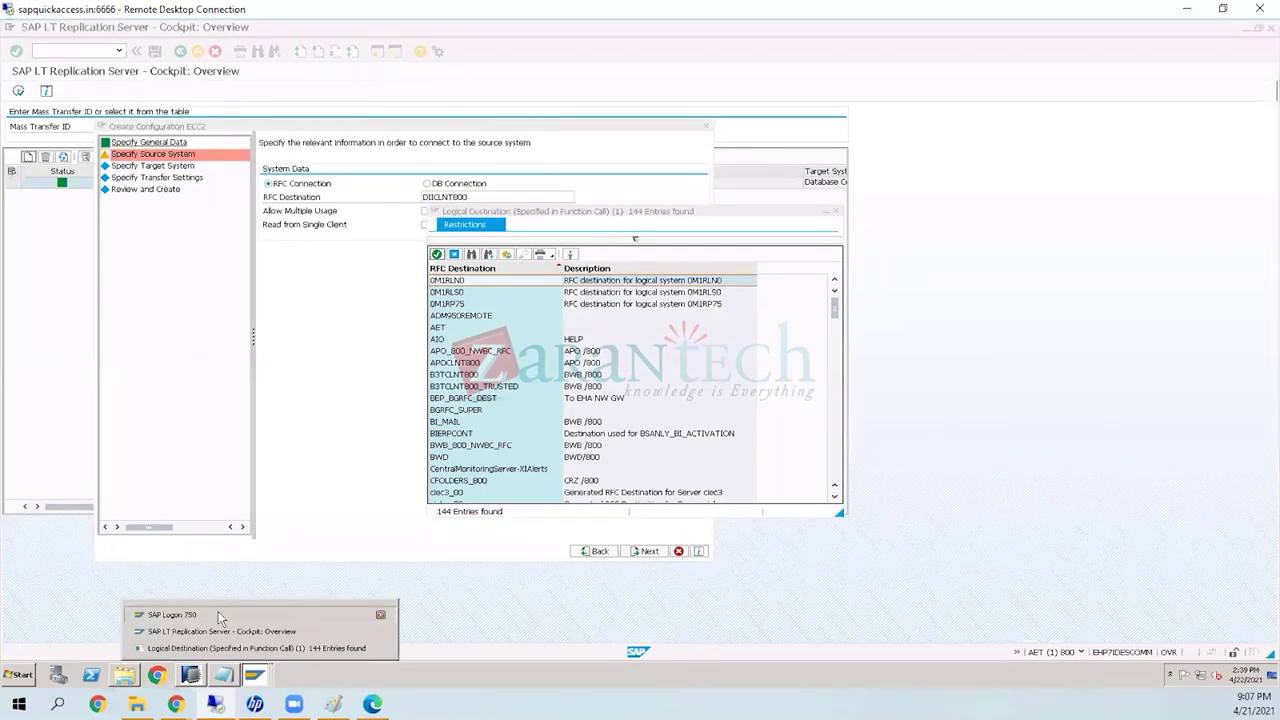
left_click(219, 615)
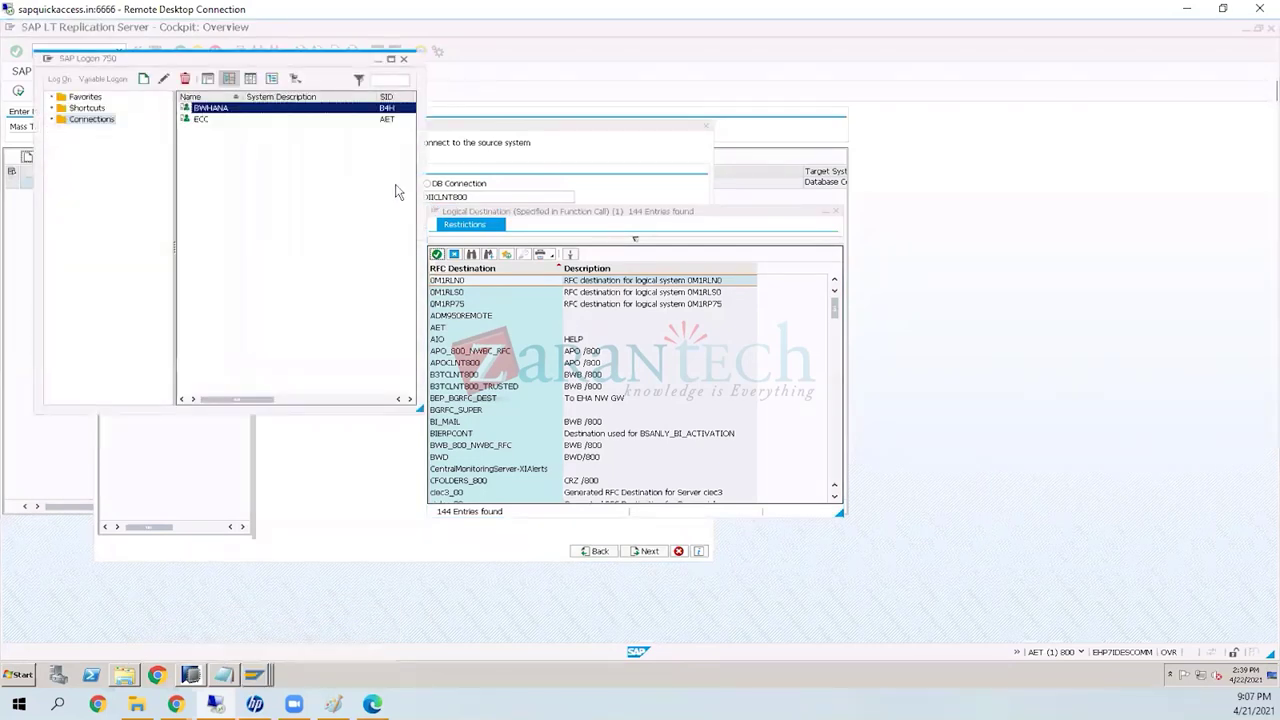
right_click(337, 153)
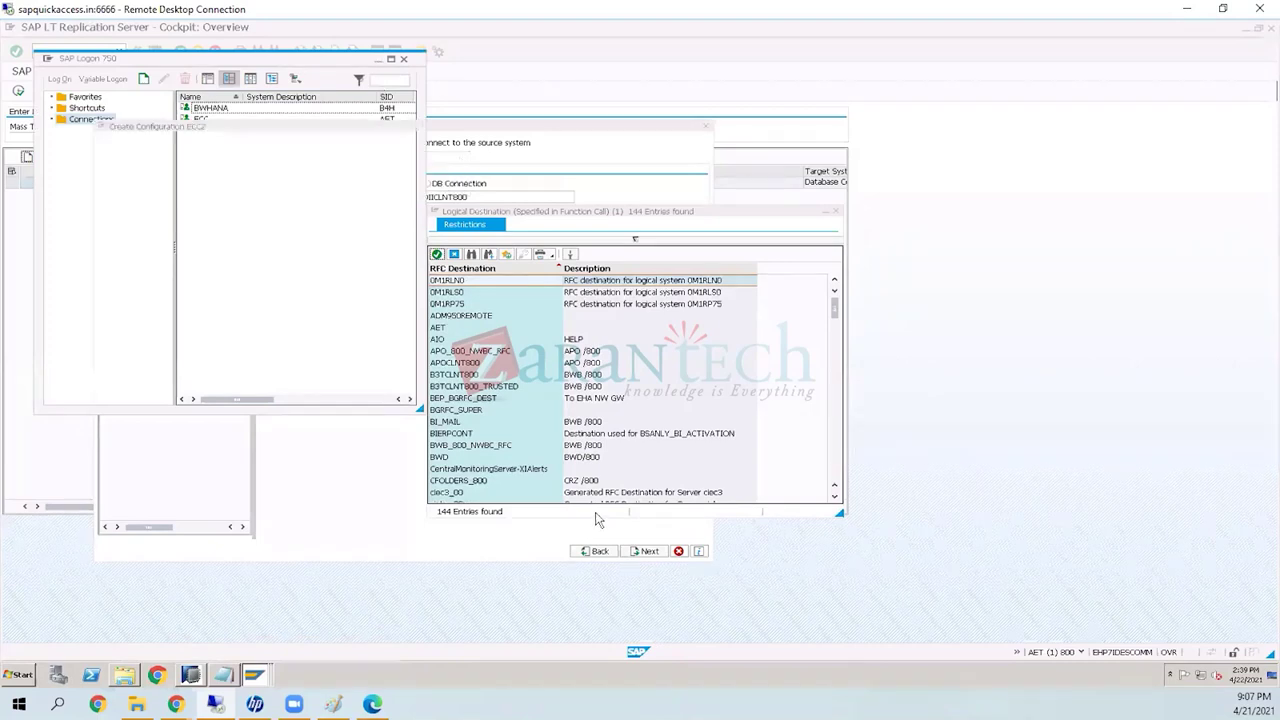
left_click(379, 60)
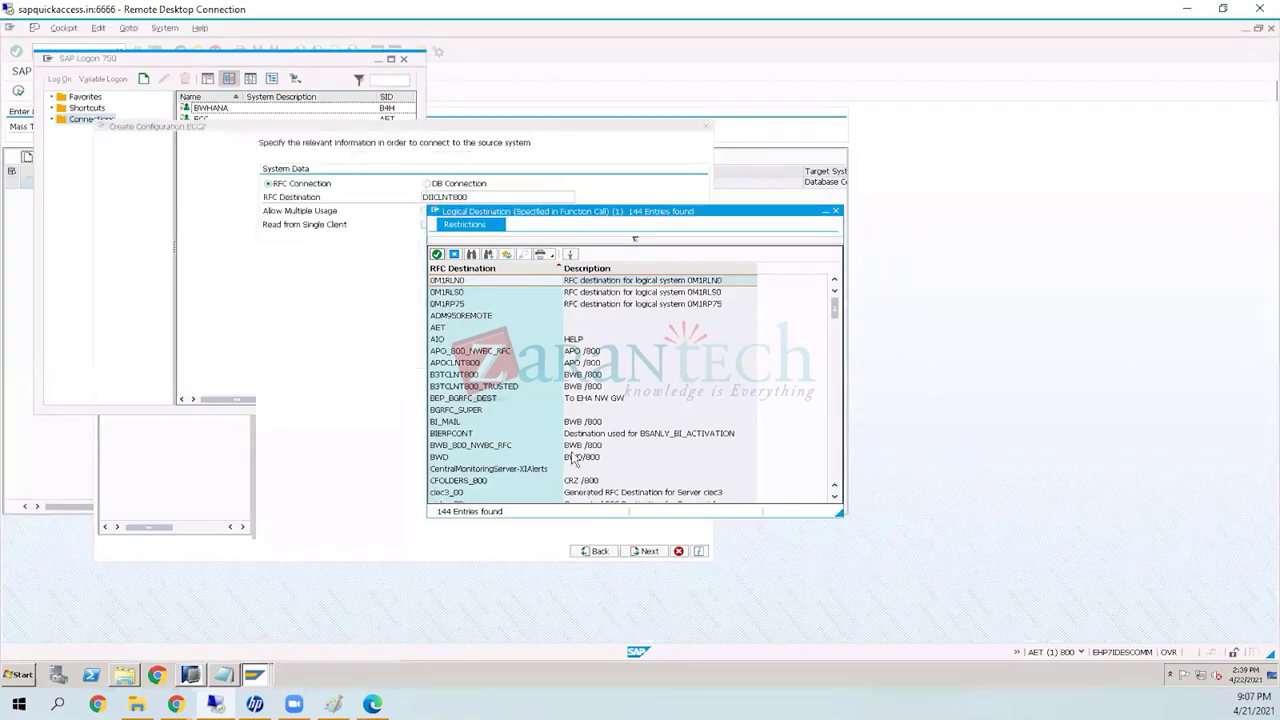
Step: Try to use RFC destination BWD from the list of available destinations as the source system
left_click(538, 388)
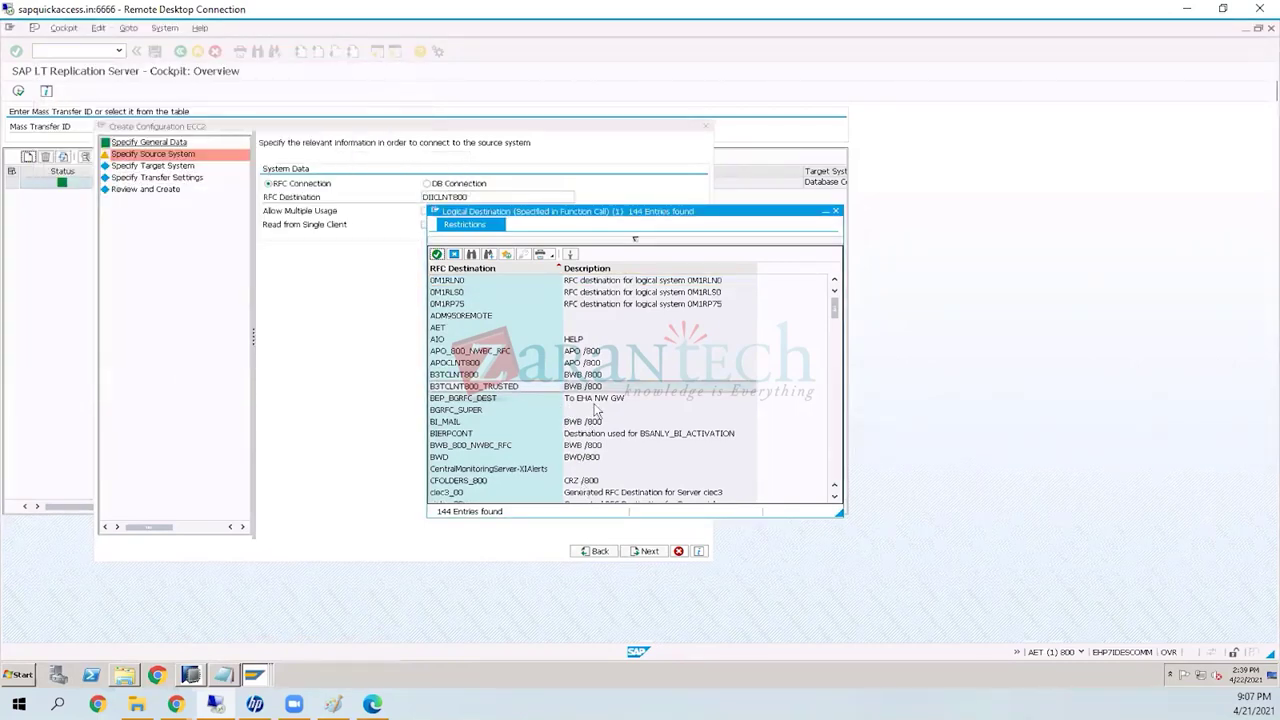
scroll(596, 410, "down", 2)
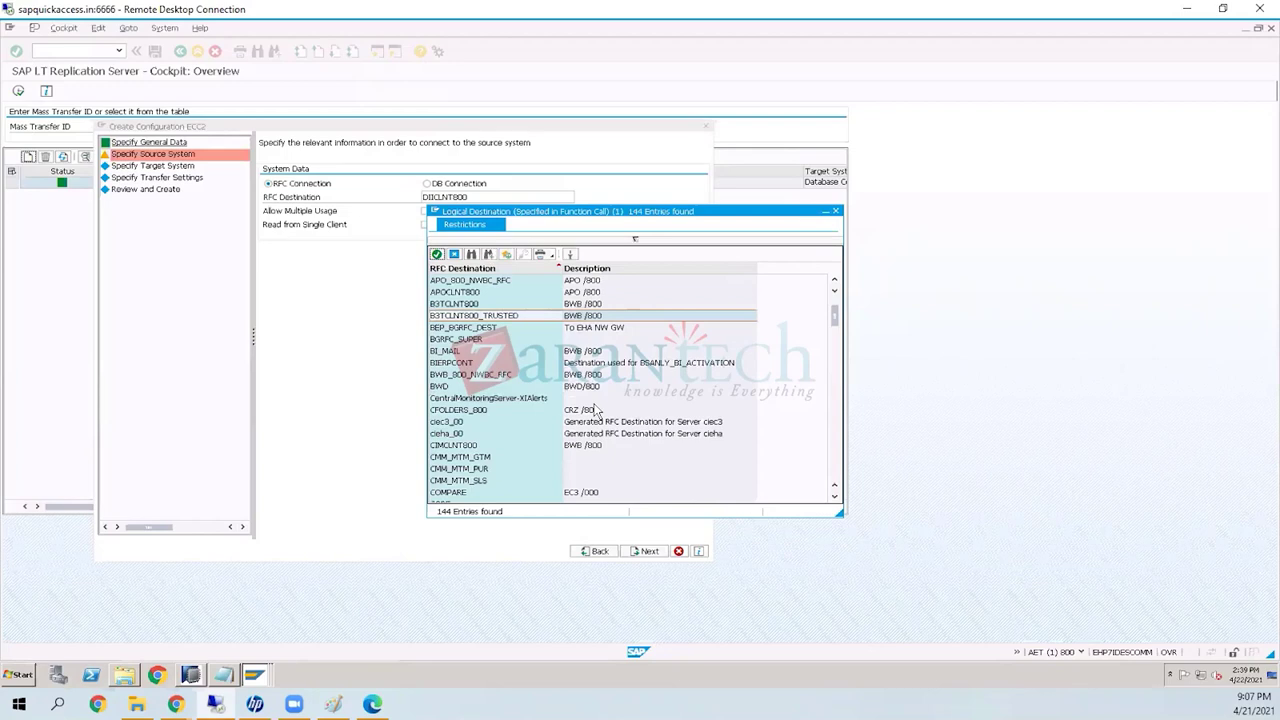
scroll(596, 410, "down", 1)
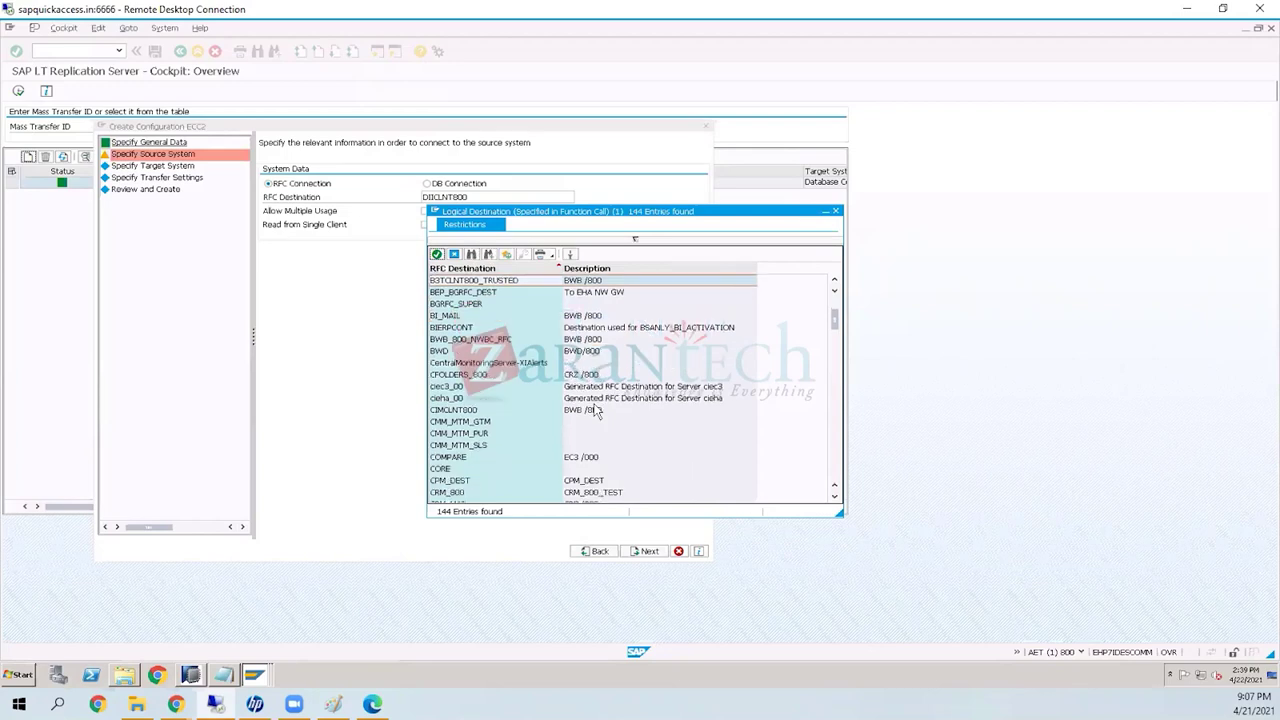
scroll(596, 410, "down", 2)
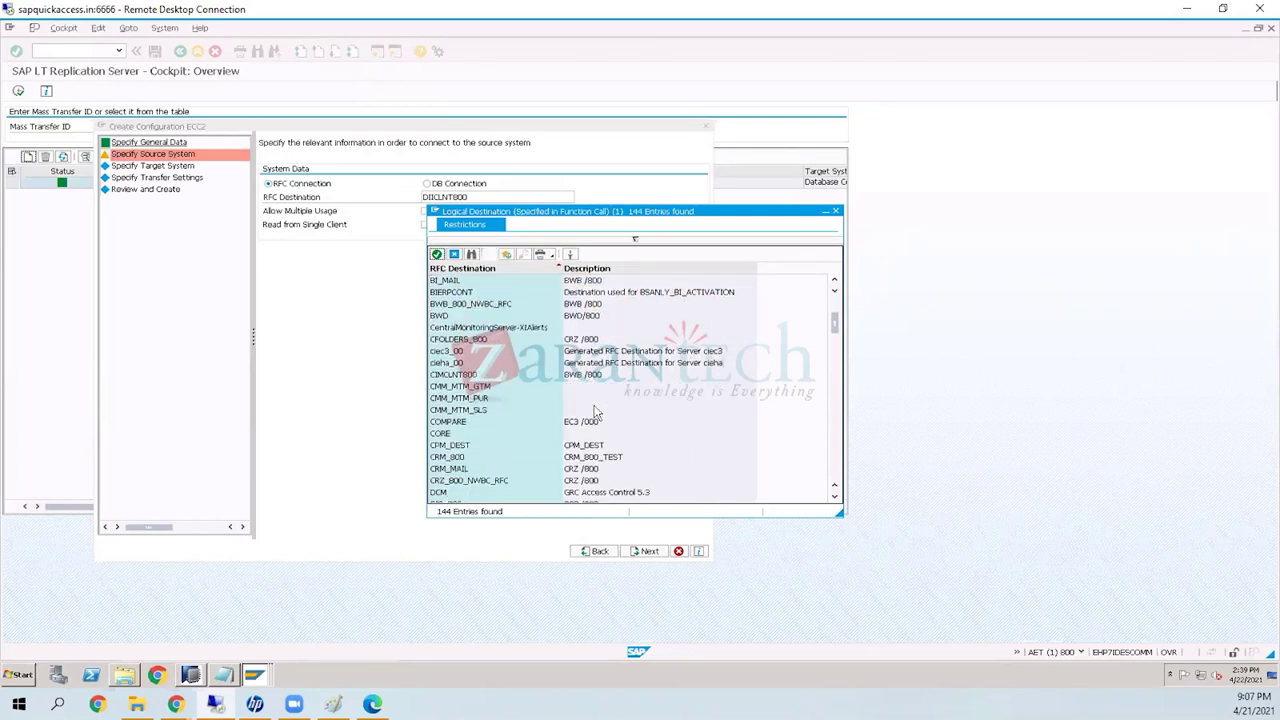
scroll(597, 410, "down", 2)
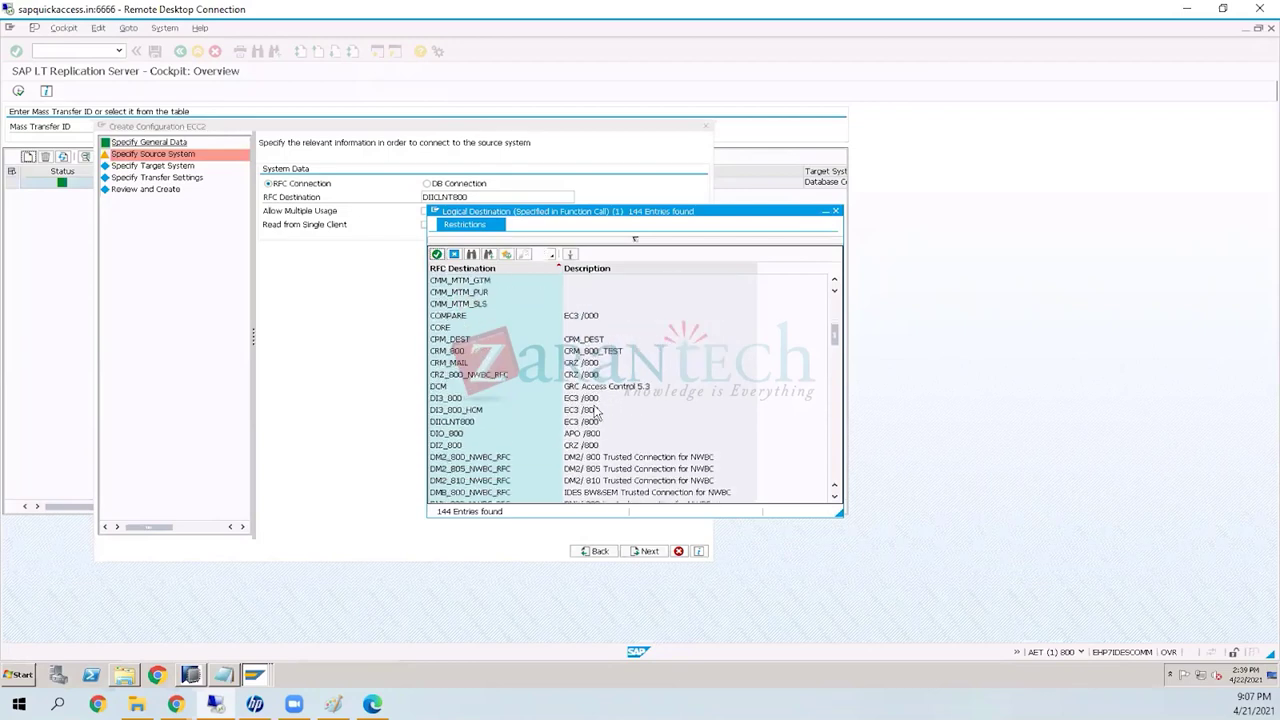
scroll(596, 410, "up", 5)
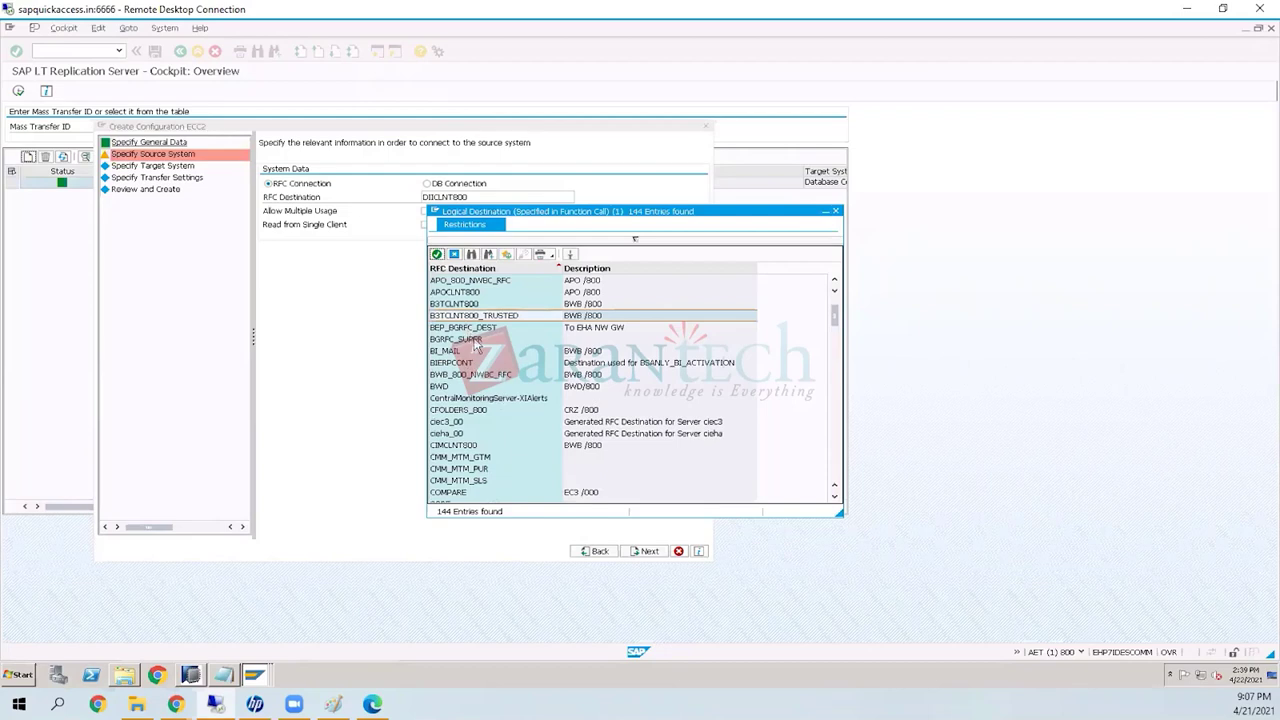
double_click(493, 393)
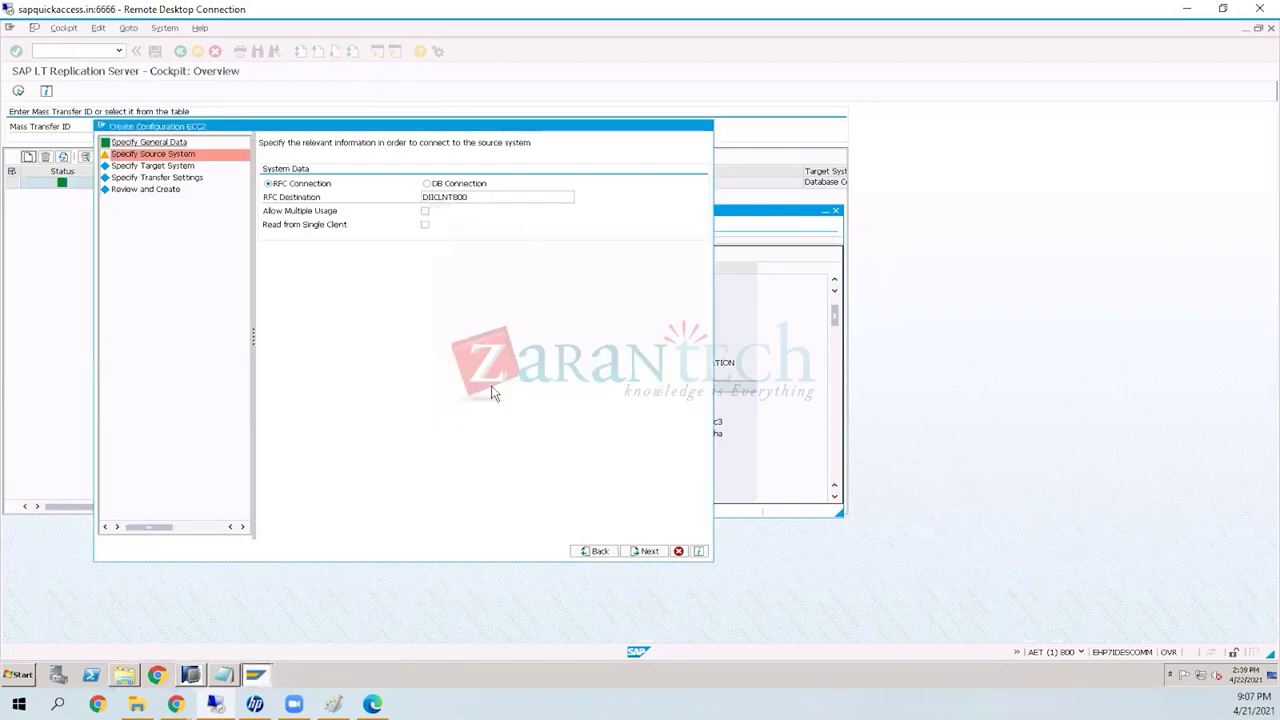
left_click(644, 553)
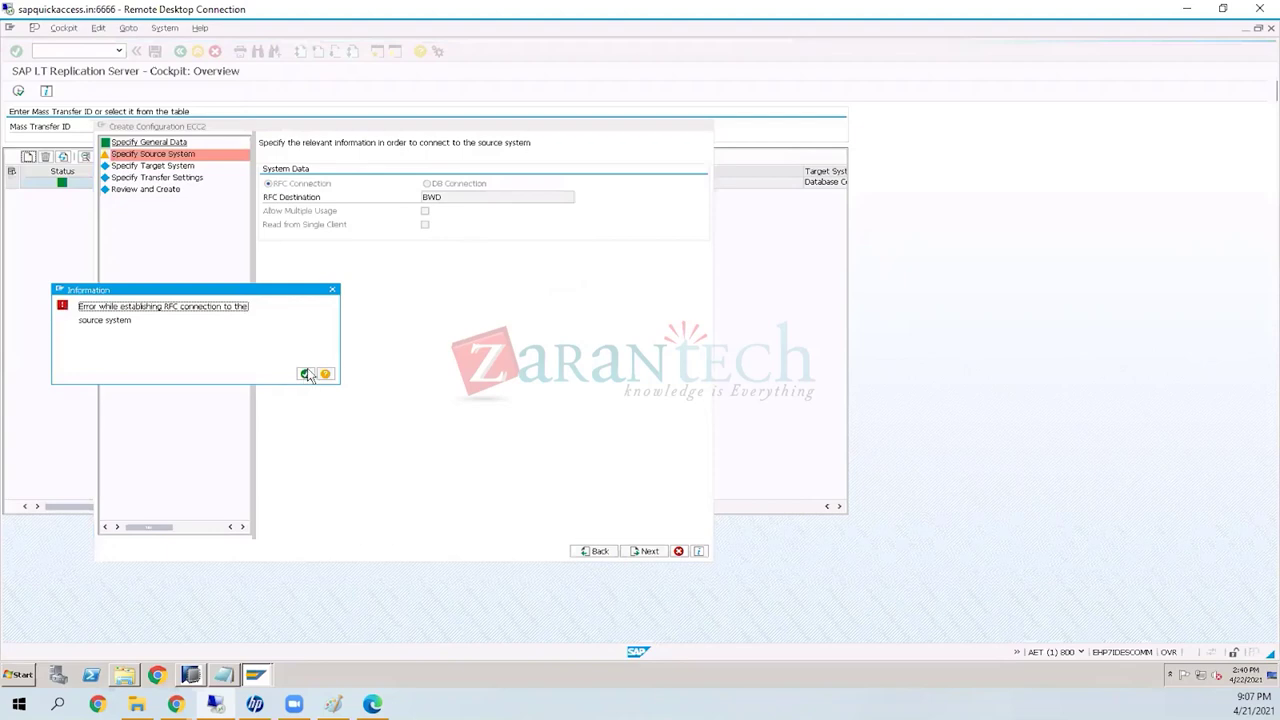
left_click(462, 252)
Step: Switch the source system to a DB connection with HANA as database system and go through the DB Connection and Schema Name fields
left_click(450, 224)
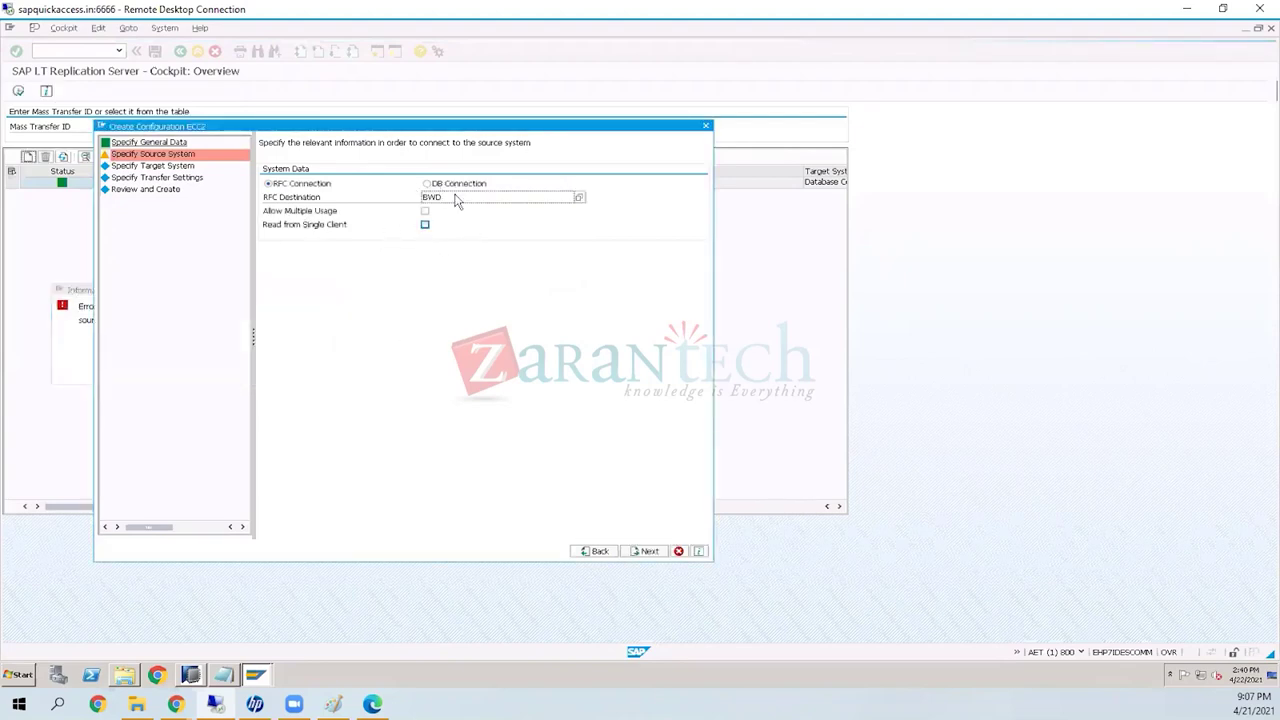
left_click(439, 198)
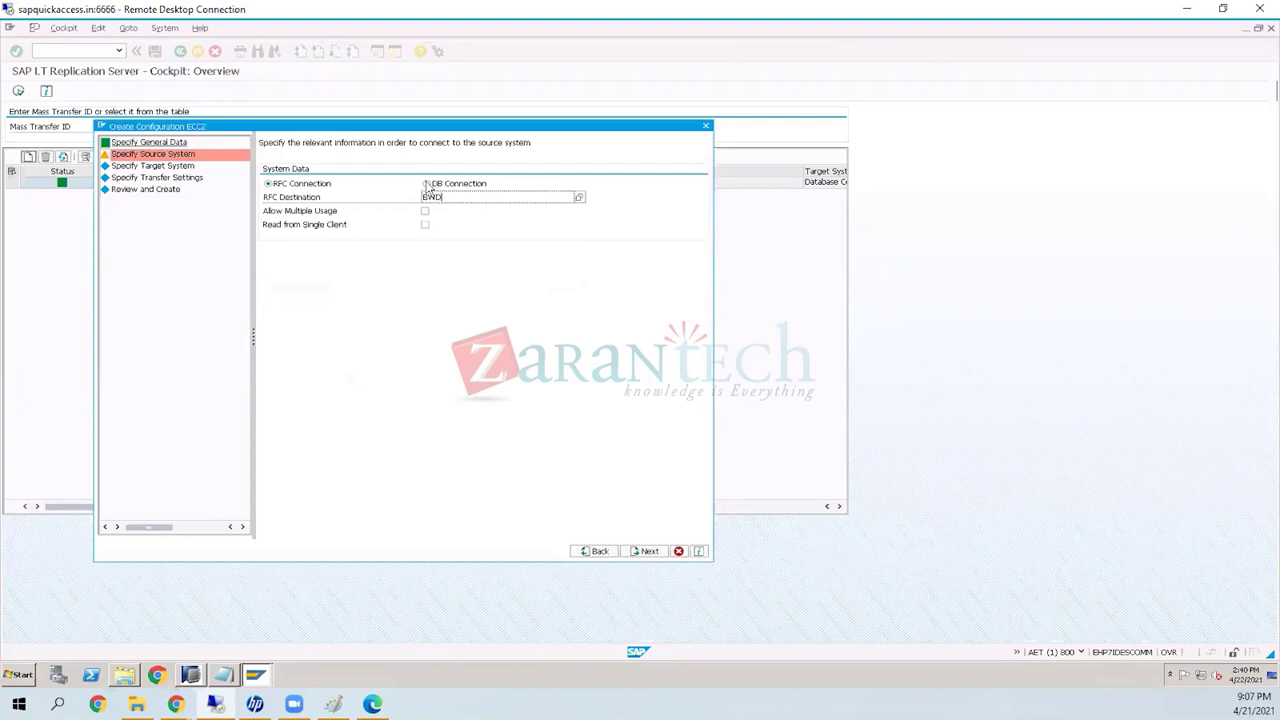
left_click(427, 184)
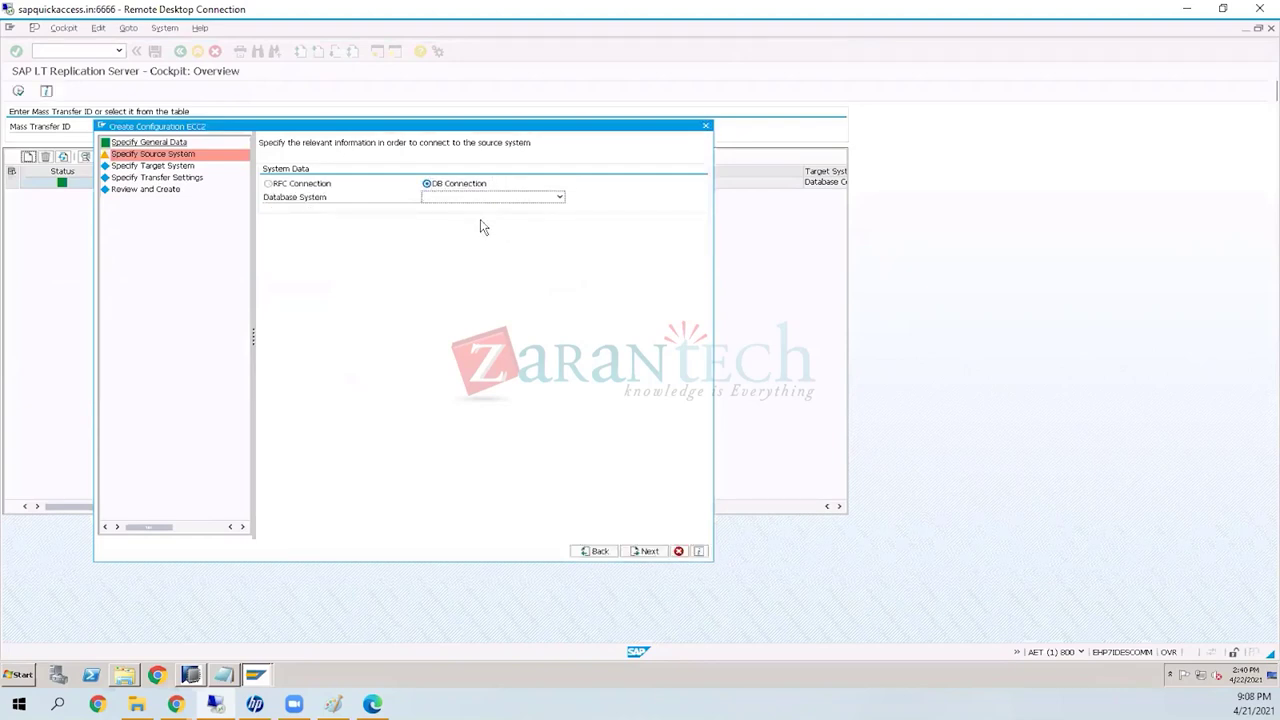
left_click(494, 198)
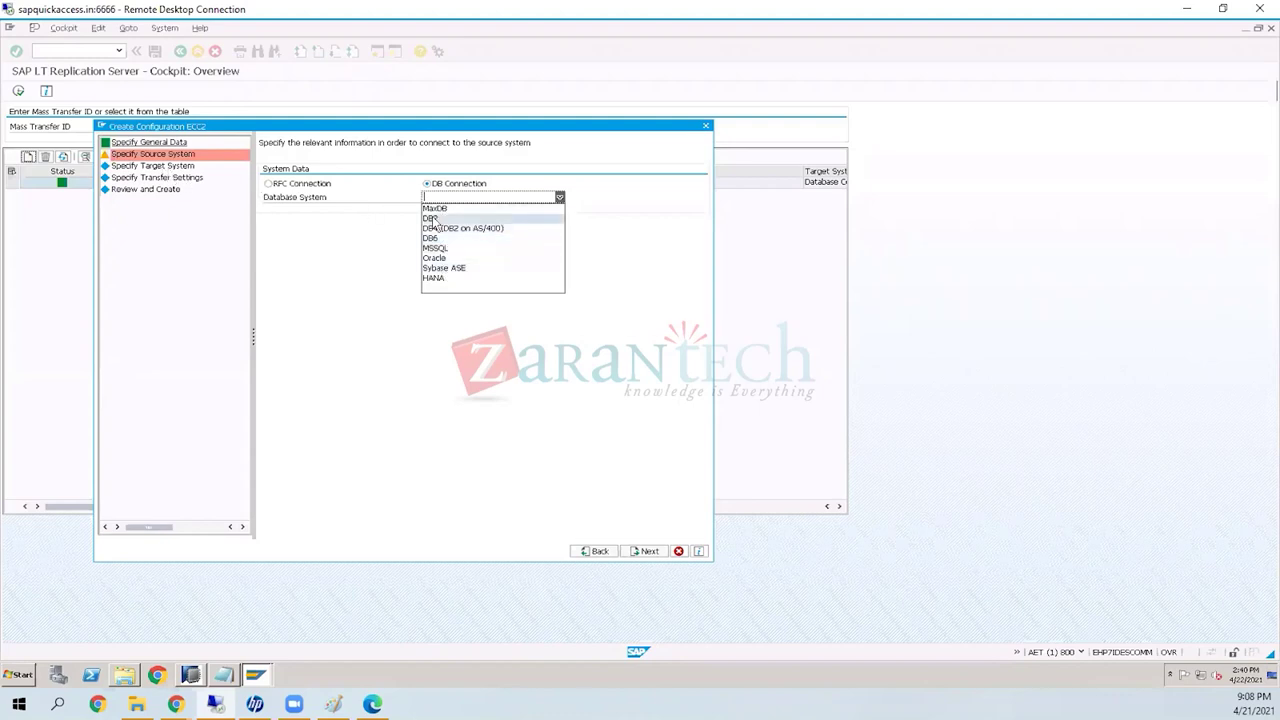
left_click(447, 280)
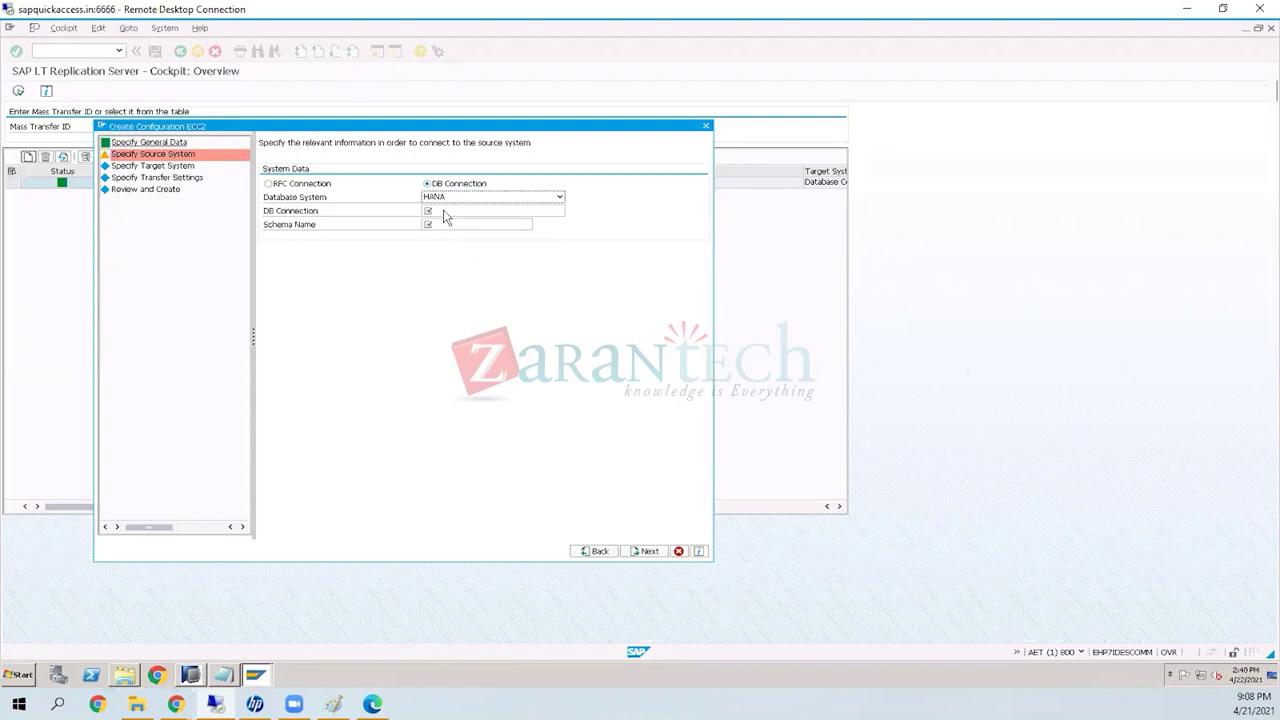
left_click(470, 212)
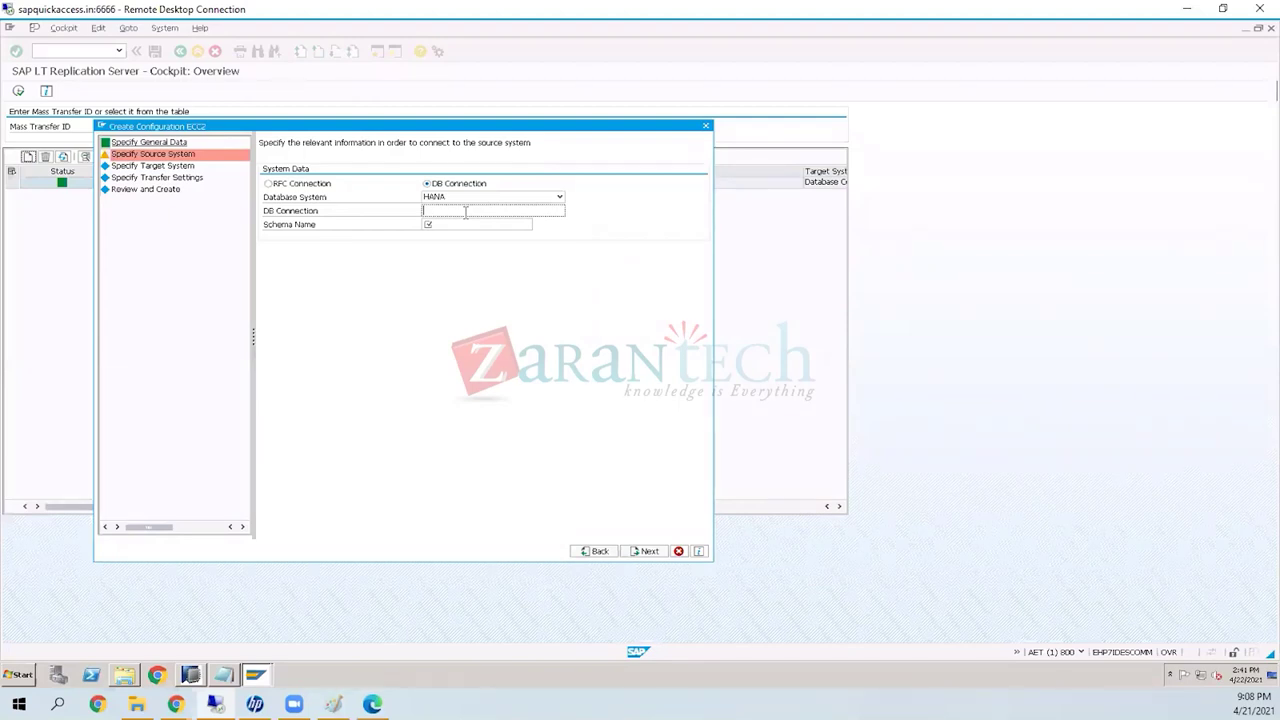
left_click(468, 226)
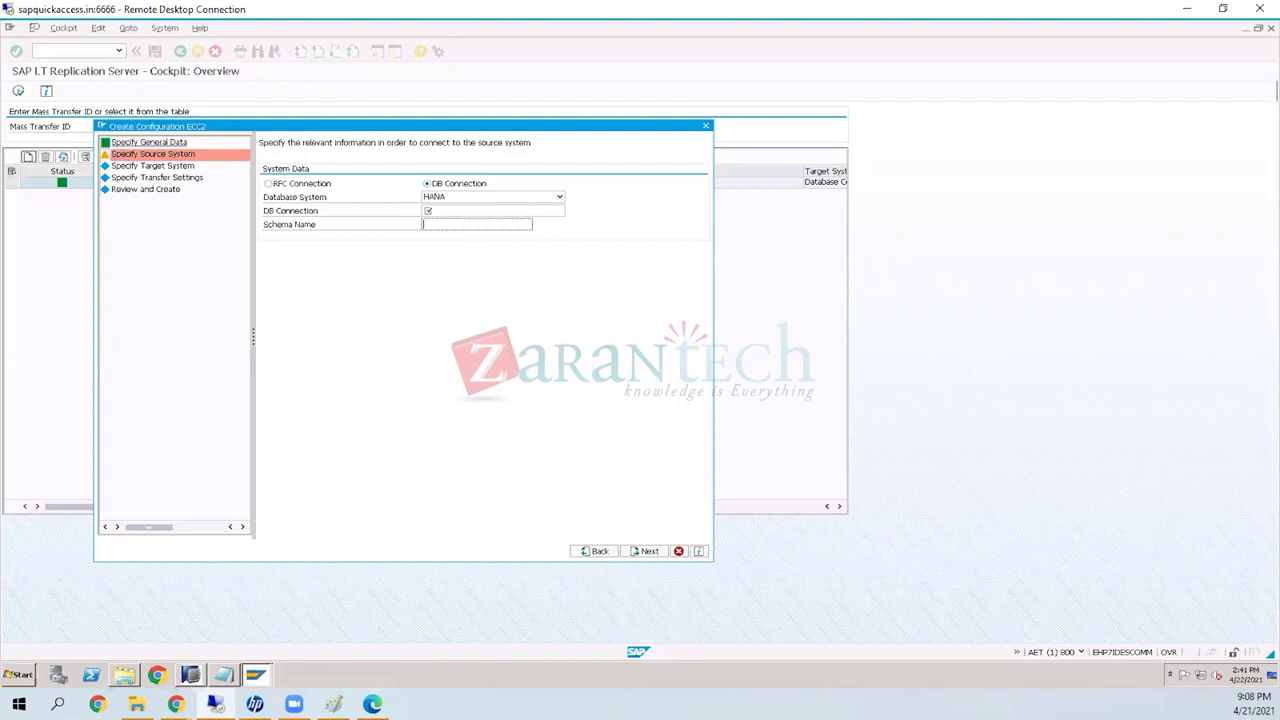
Step: Switch to SAP HANA Studio and view the tables of schema ECC_HANA_SLT in the catalog
left_click(190, 675)
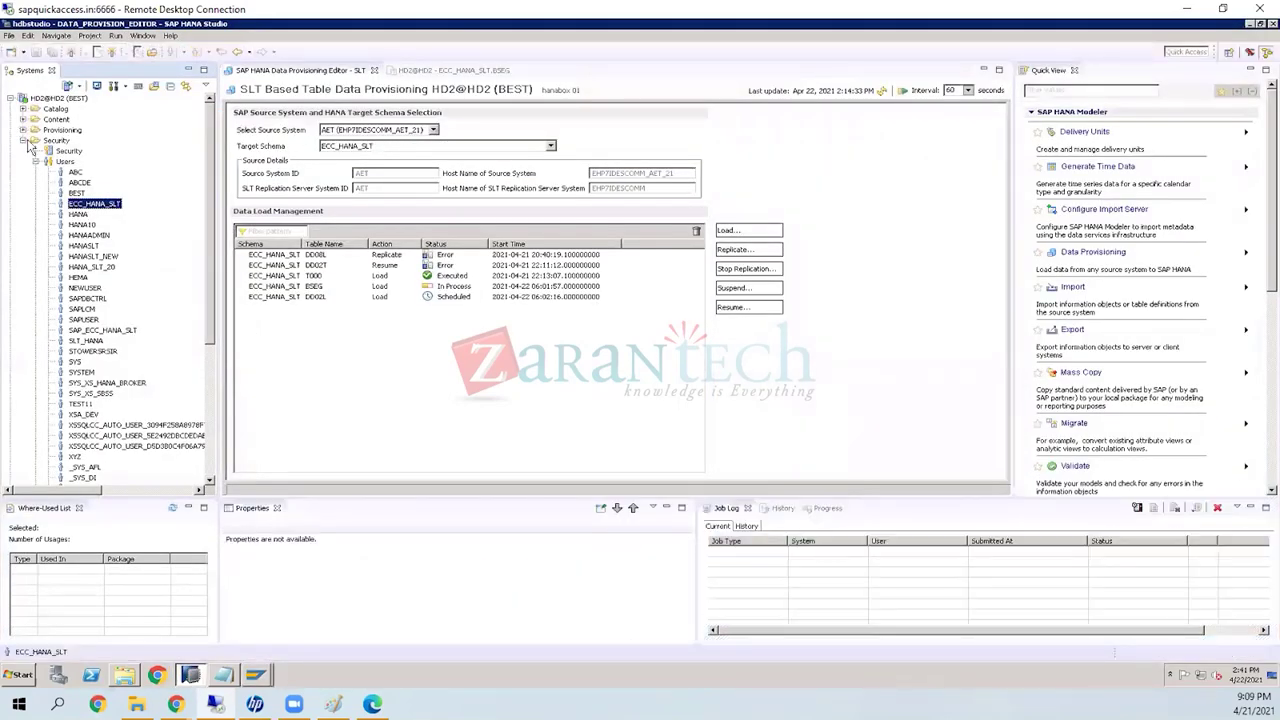
left_click(10, 98)
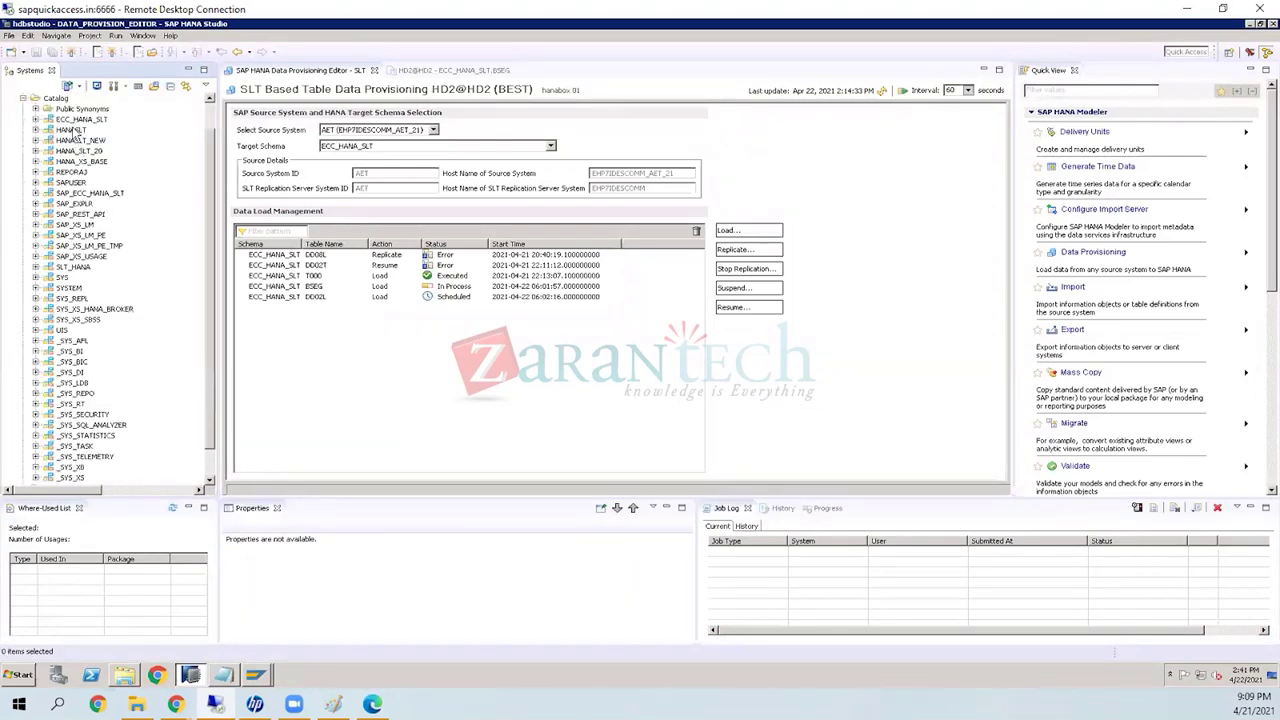
left_click(80, 119)
left_click(36, 119)
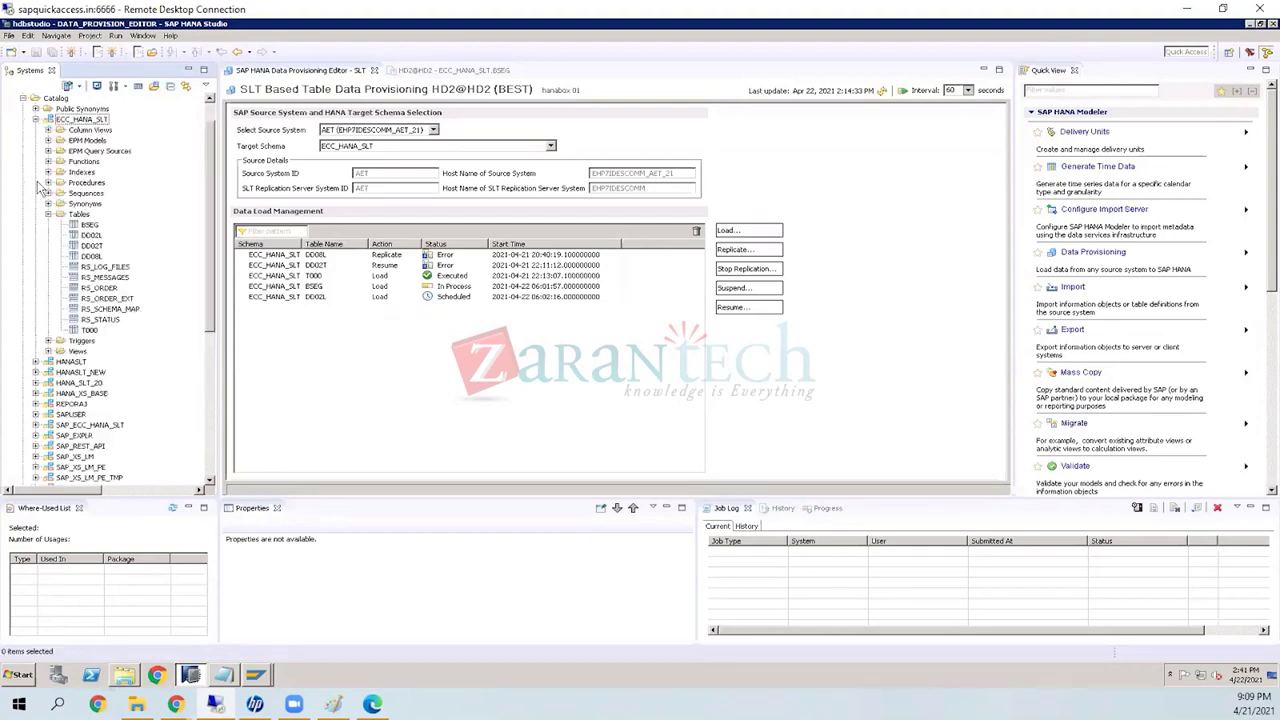
left_click(48, 215)
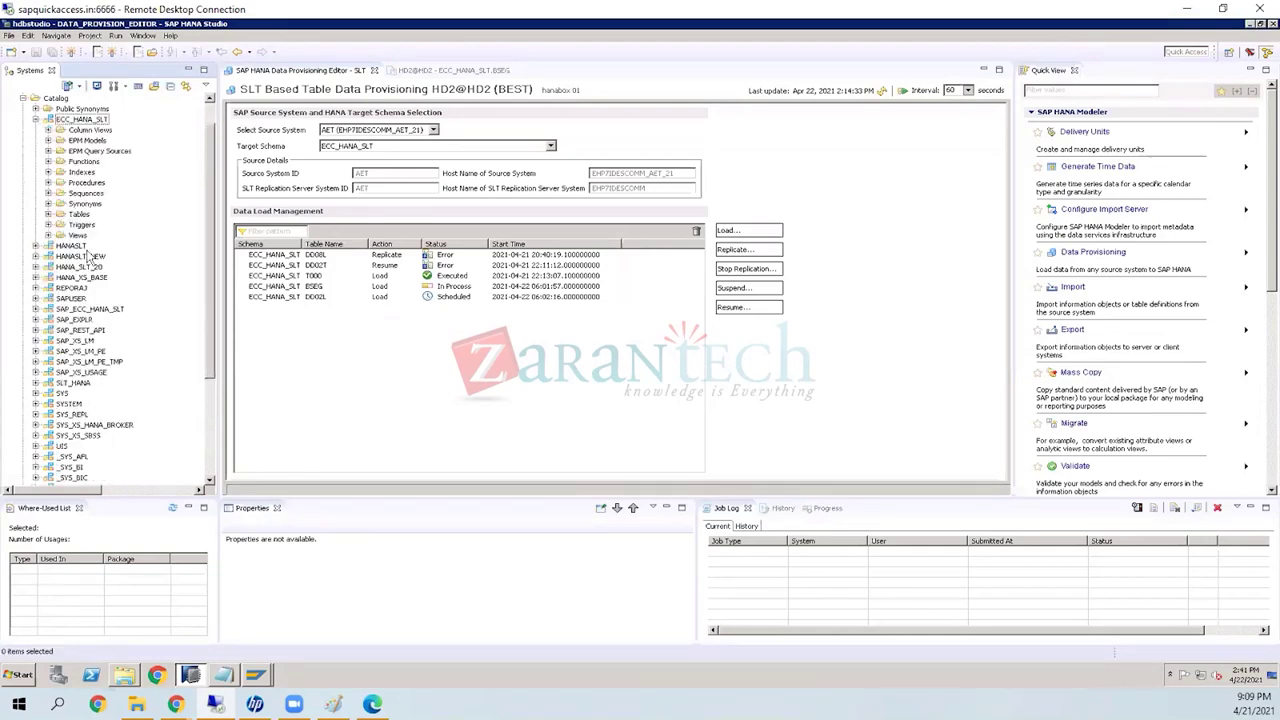
left_click(48, 214)
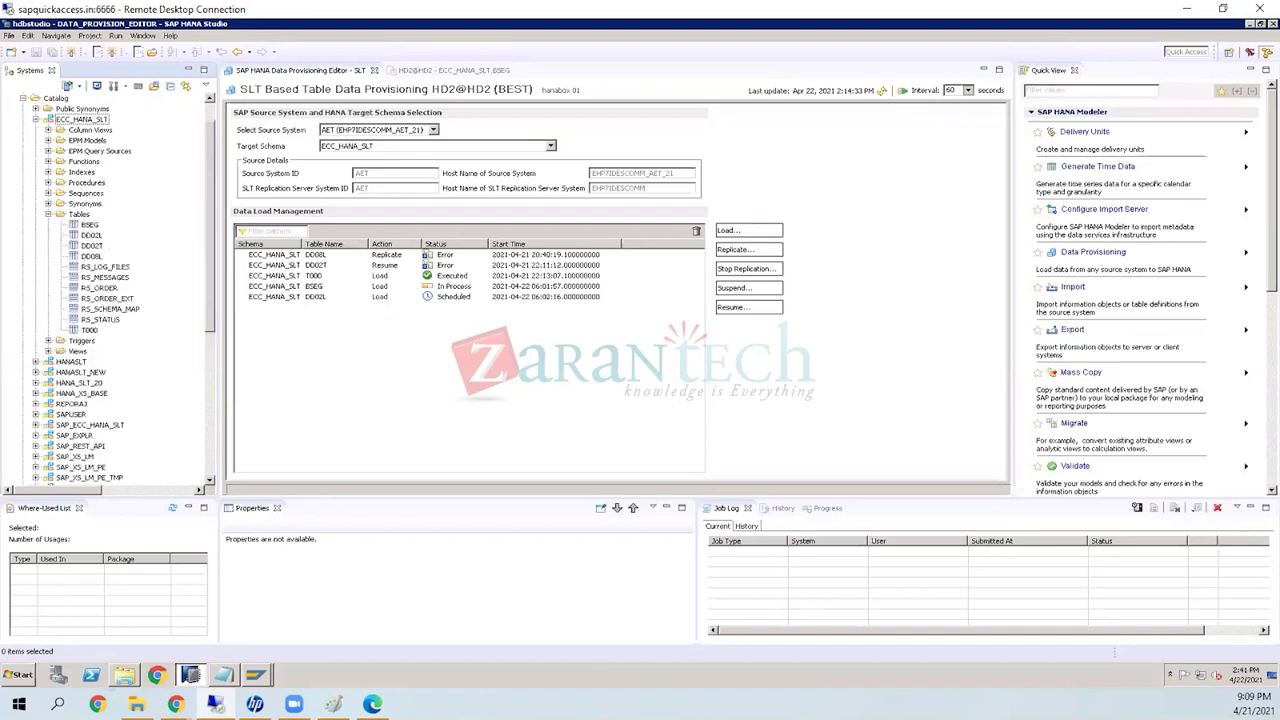
Step: Switch back to the SAP LT Replication Server cockpit and cancel the creation of configuration ECC2
left_click(258, 673)
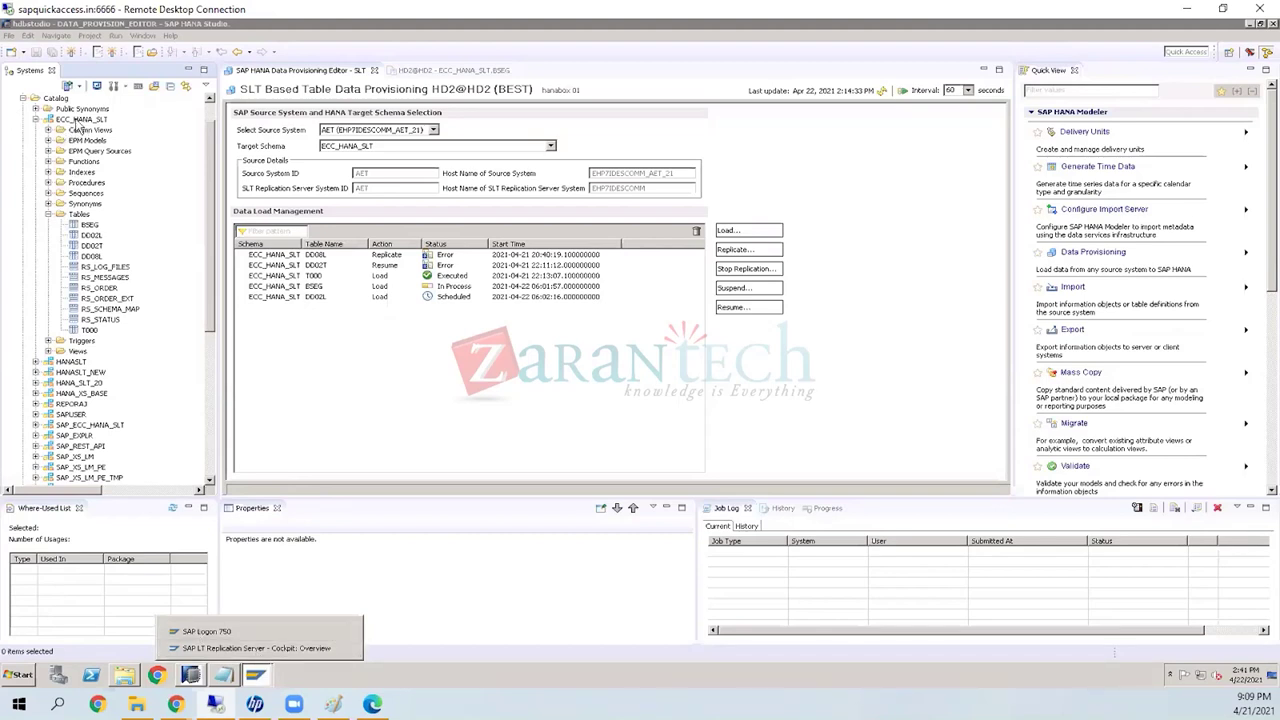
left_click(200, 649)
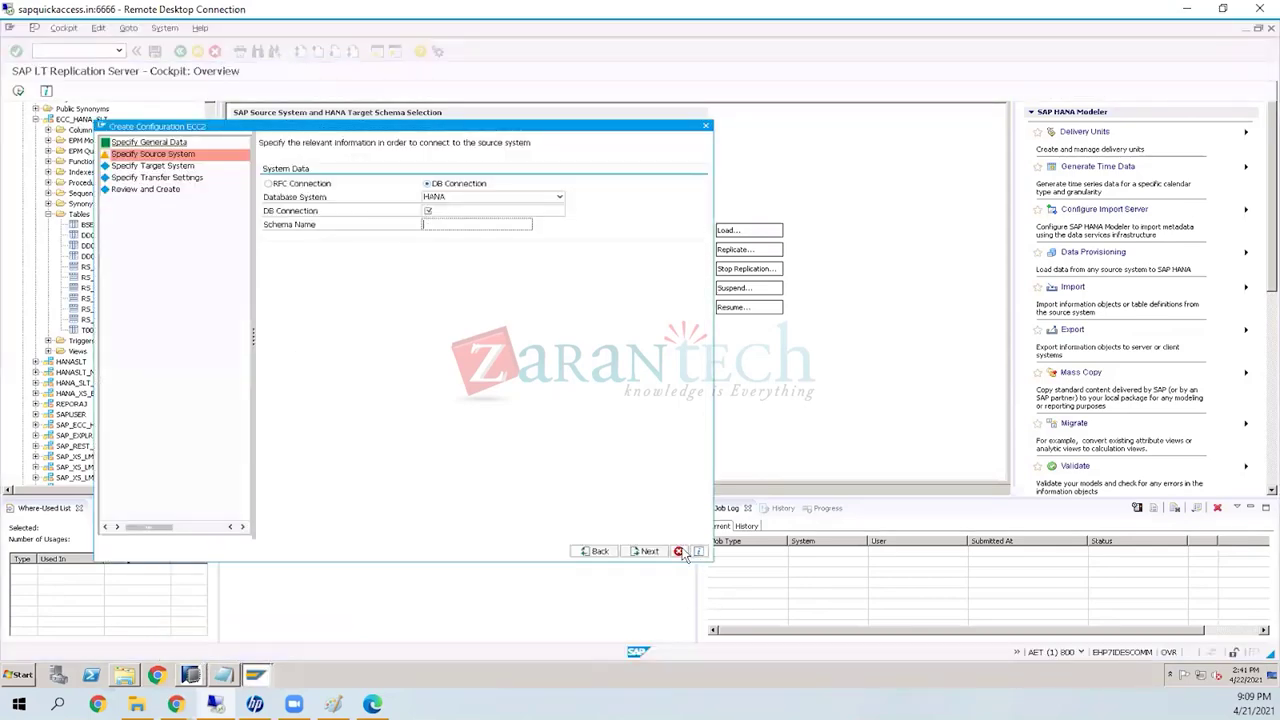
left_click(678, 551)
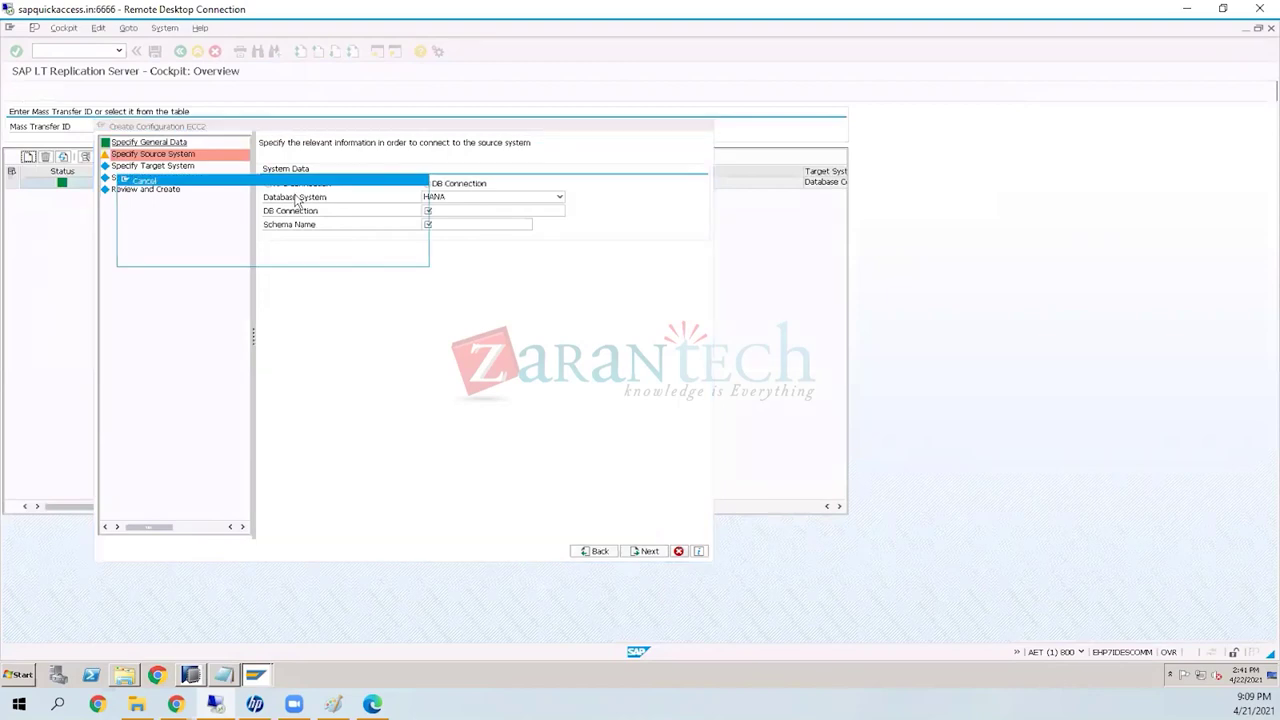
left_click(193, 258)
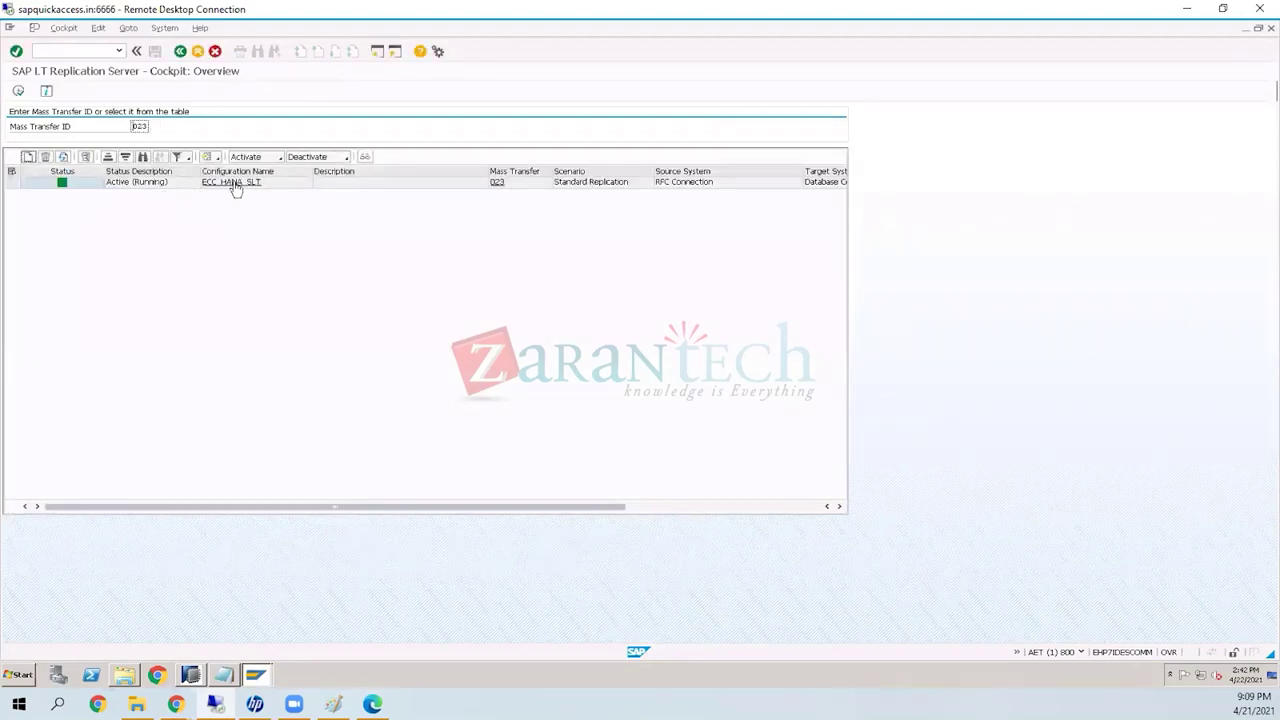
Step: Open configuration ECC_HANA_SLT and check the number of data transfer jobs in its administration data
left_click(233, 183)
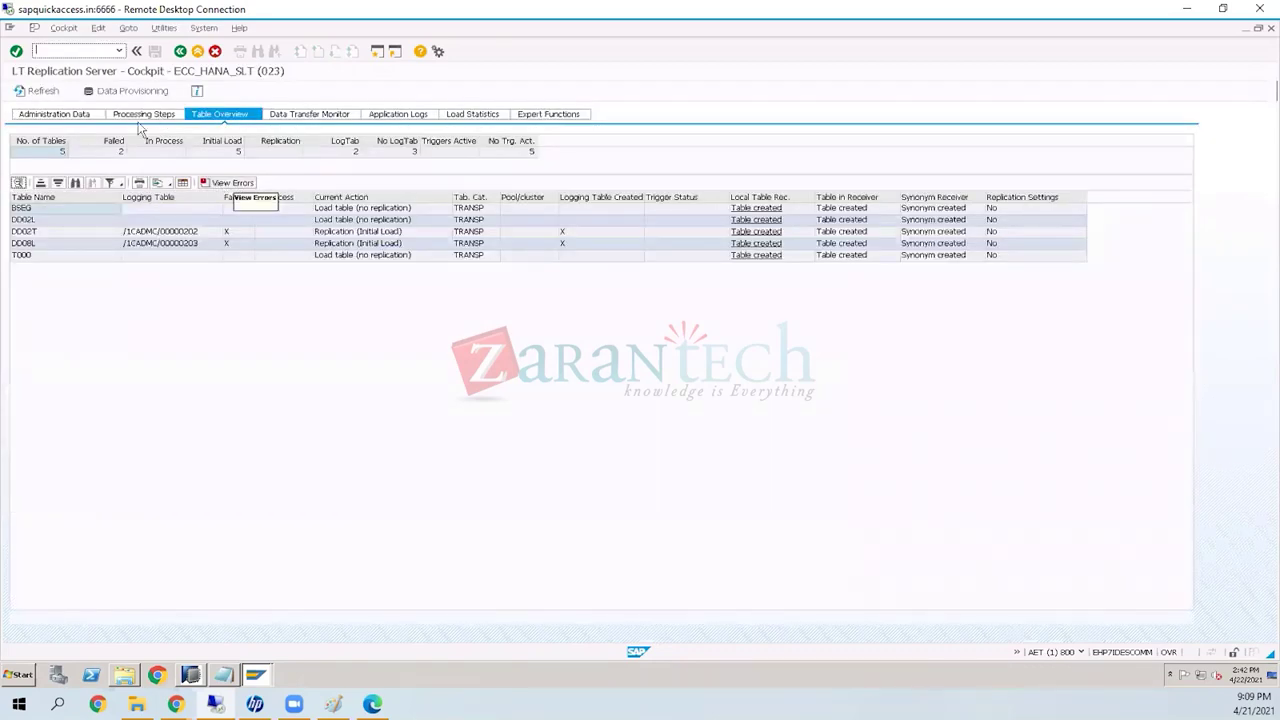
left_click(88, 115)
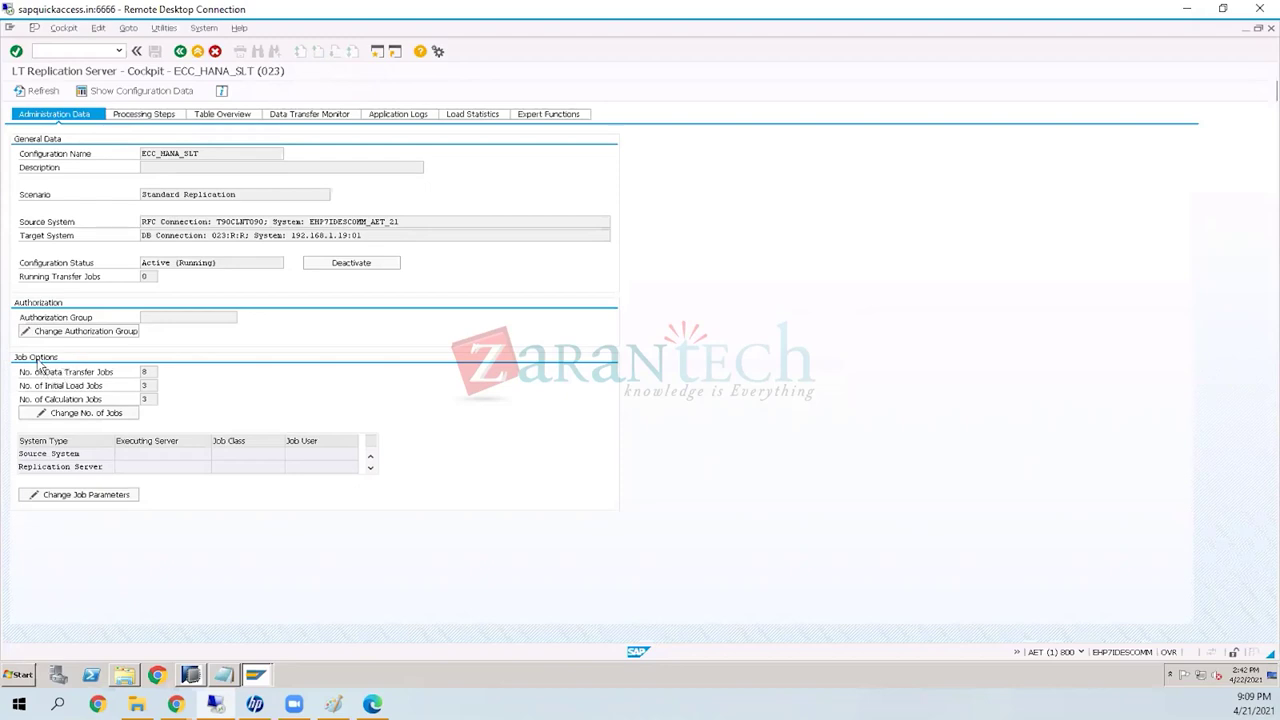
left_click(99, 375)
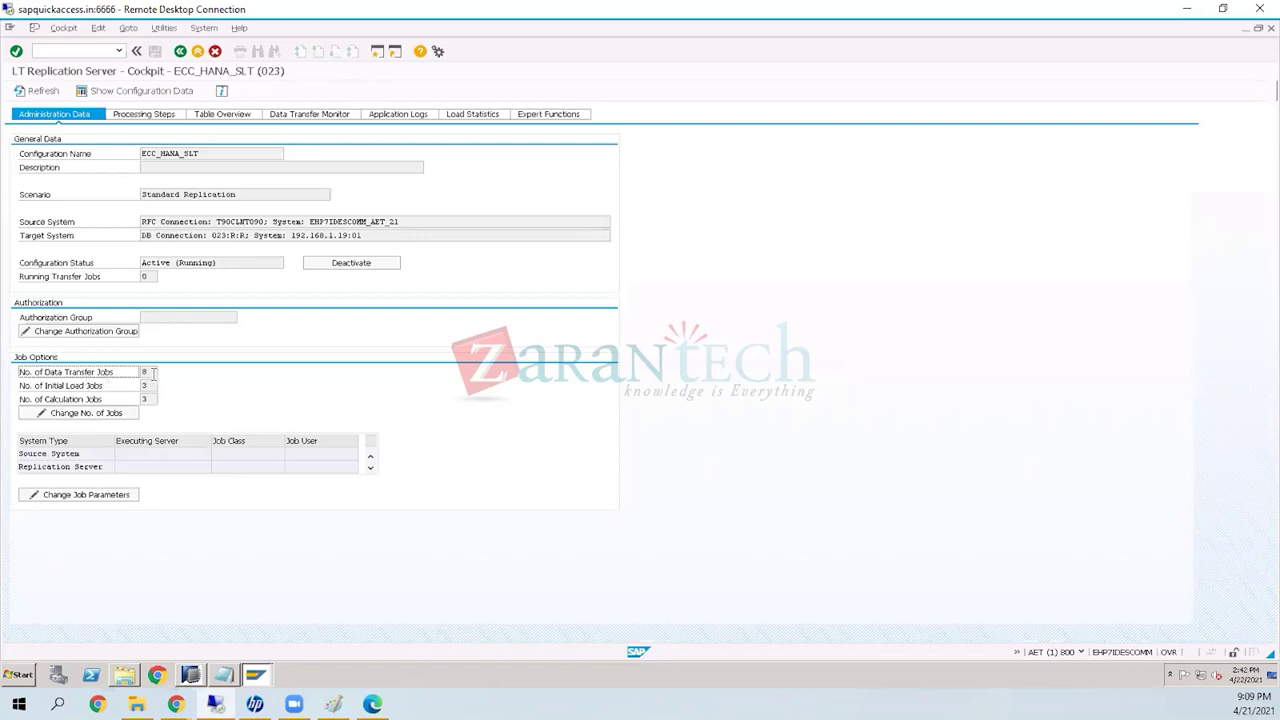
left_click(143, 371)
double_click(143, 371)
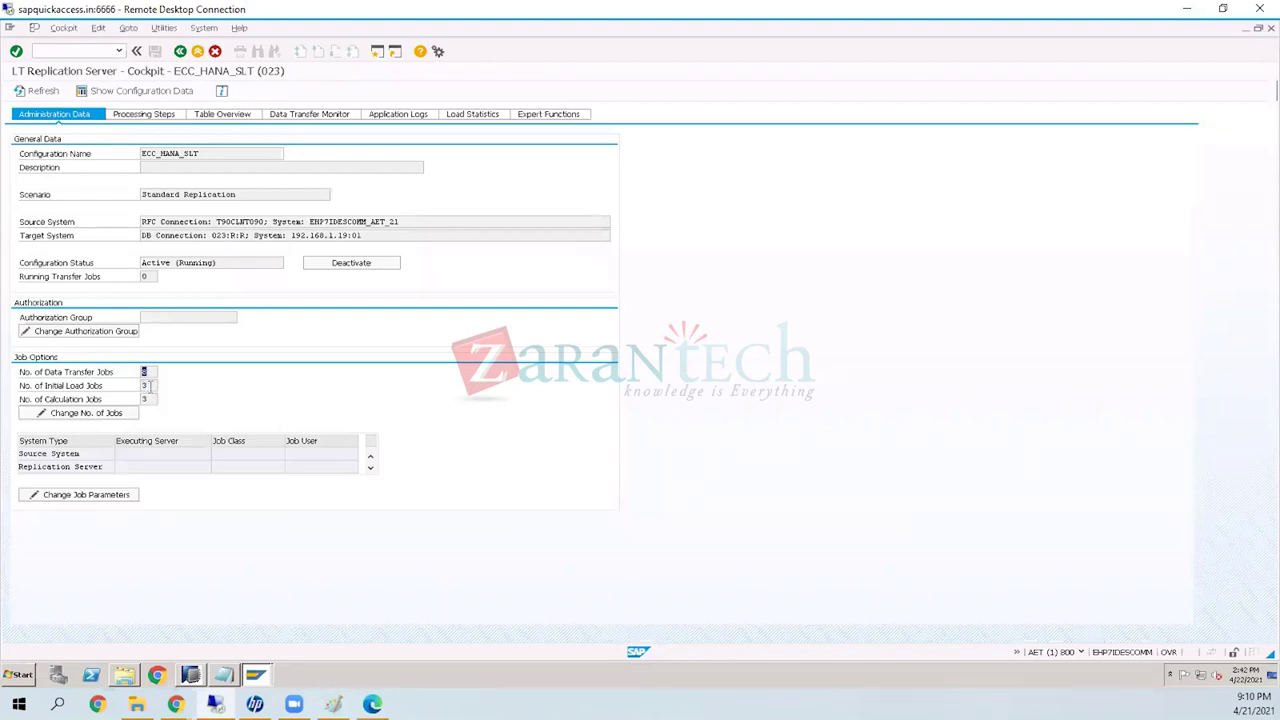
Step: Examine the initial load and calculation job counts and the source system entry in the job options
left_click_drag(150, 386, 142, 387)
left_click(143, 386)
key("Up")
left_click(145, 399)
left_click(118, 455)
left_click(131, 455)
left_click(151, 371)
key("shift+Home")
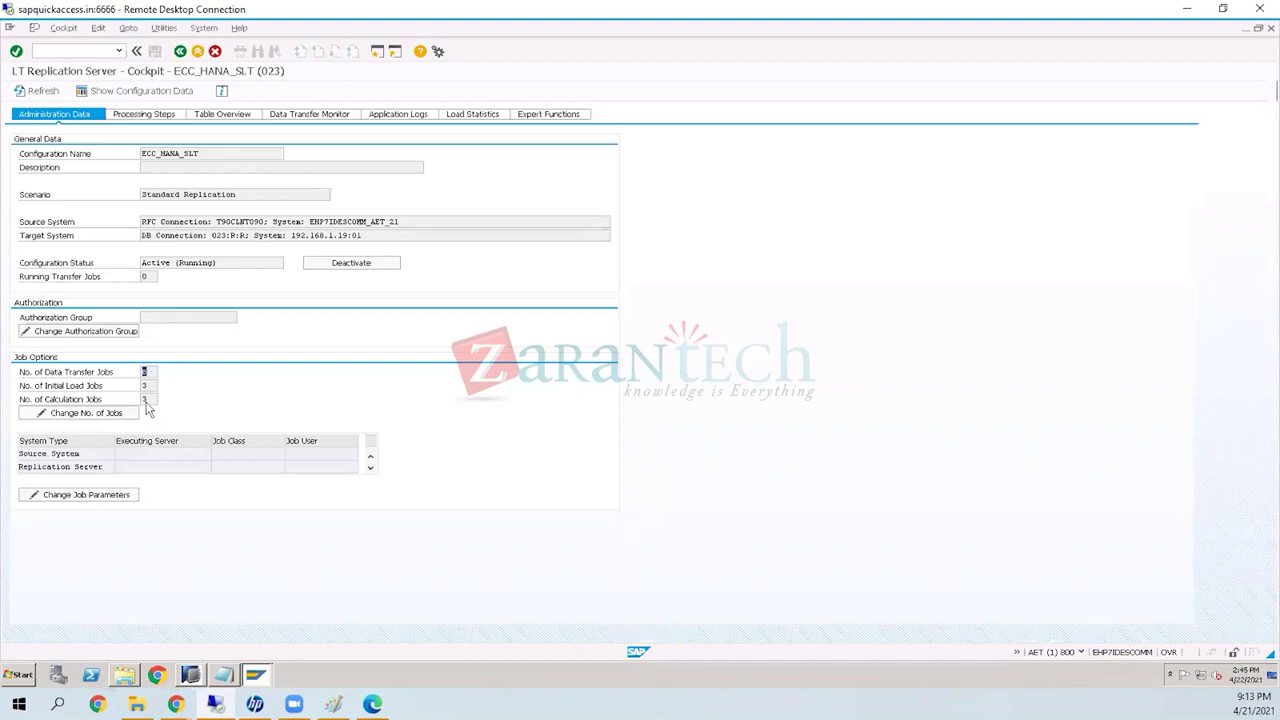
left_click(139, 399)
double_click(145, 399)
left_click(128, 462)
left_click(112, 454)
left_click_drag(82, 453, 18, 449)
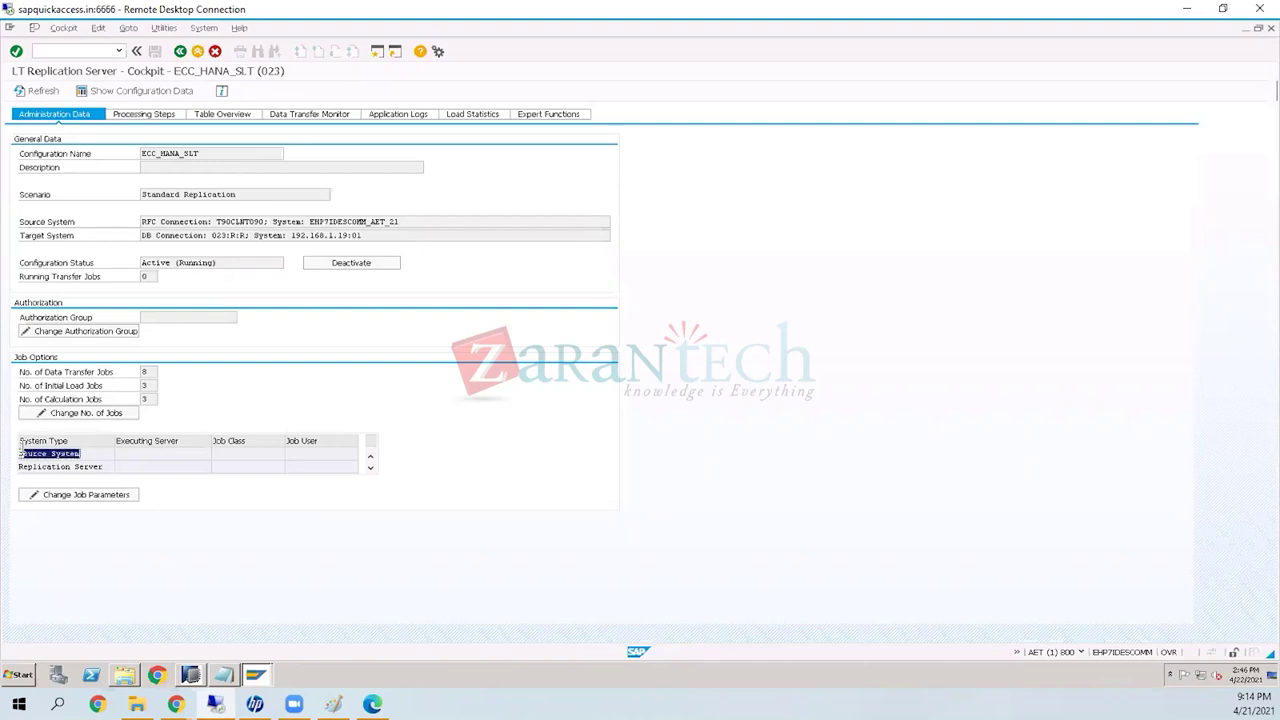
Step: Display the system-wide work processes with transaction SM66 and go back to the list of application server instances
left_click(94, 53)
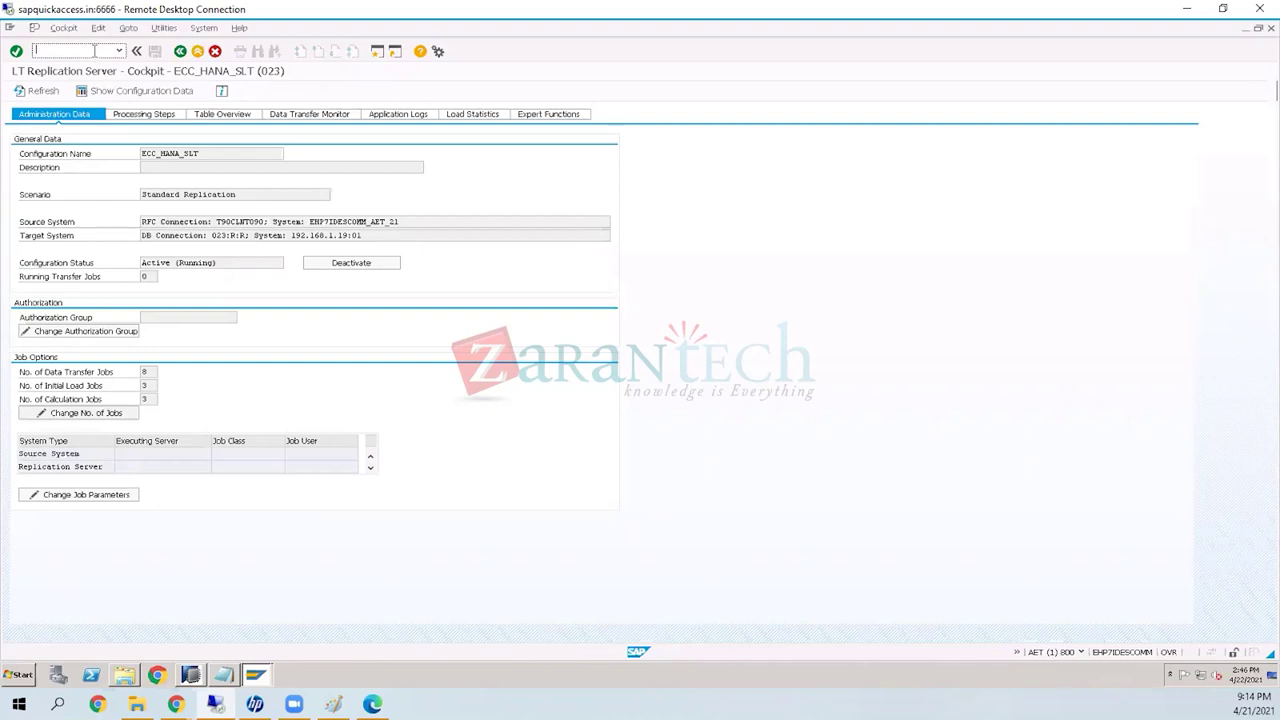
type("/n")
type("smi")
type("66")
key("Return")
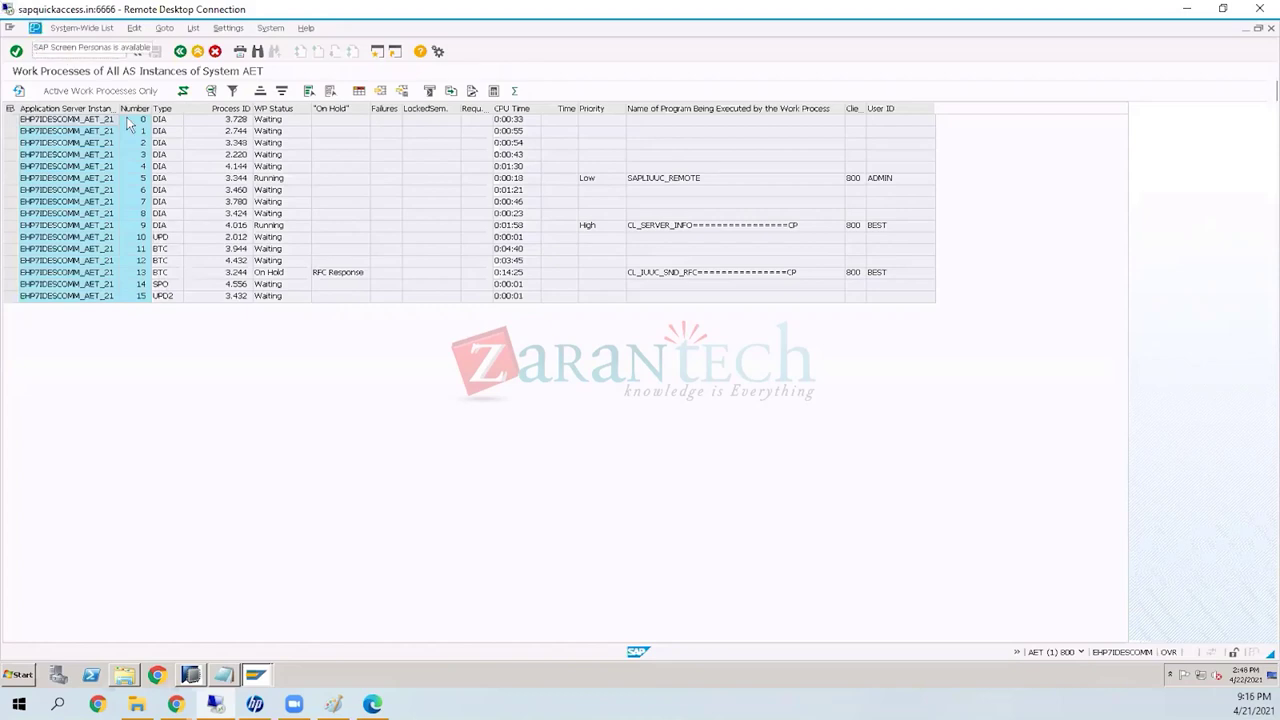
key("F3")
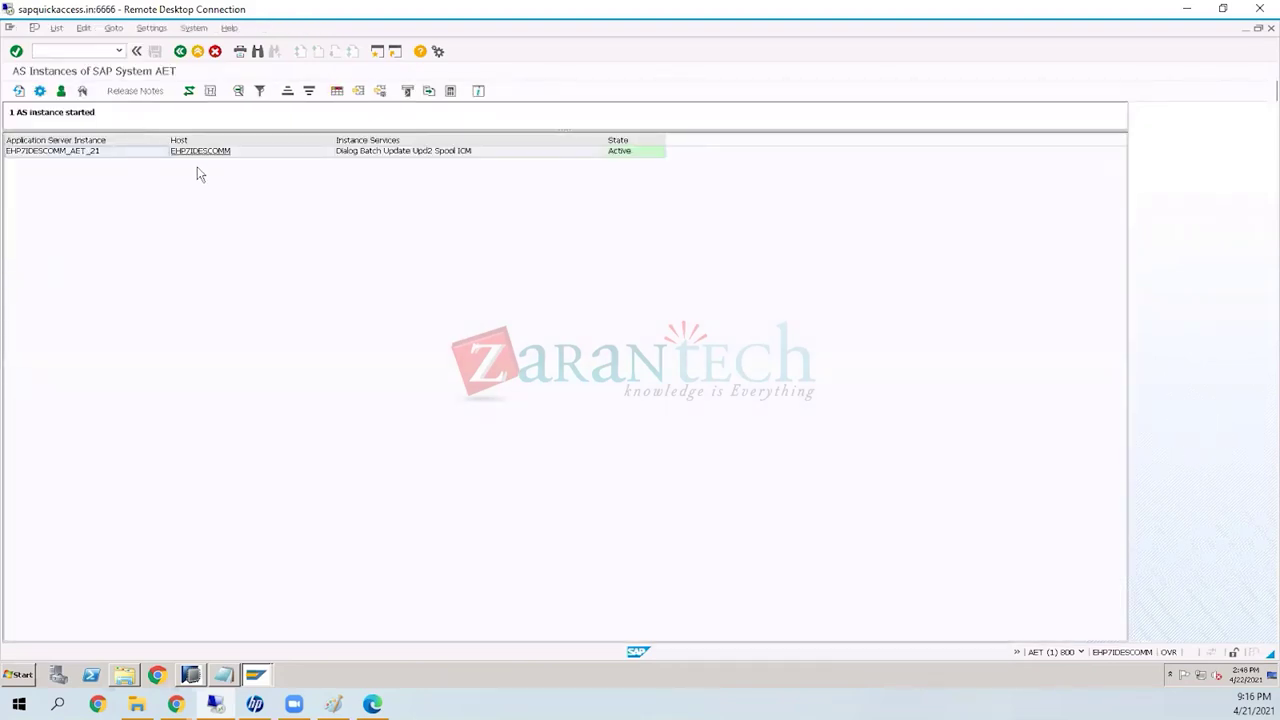
left_click(200, 152)
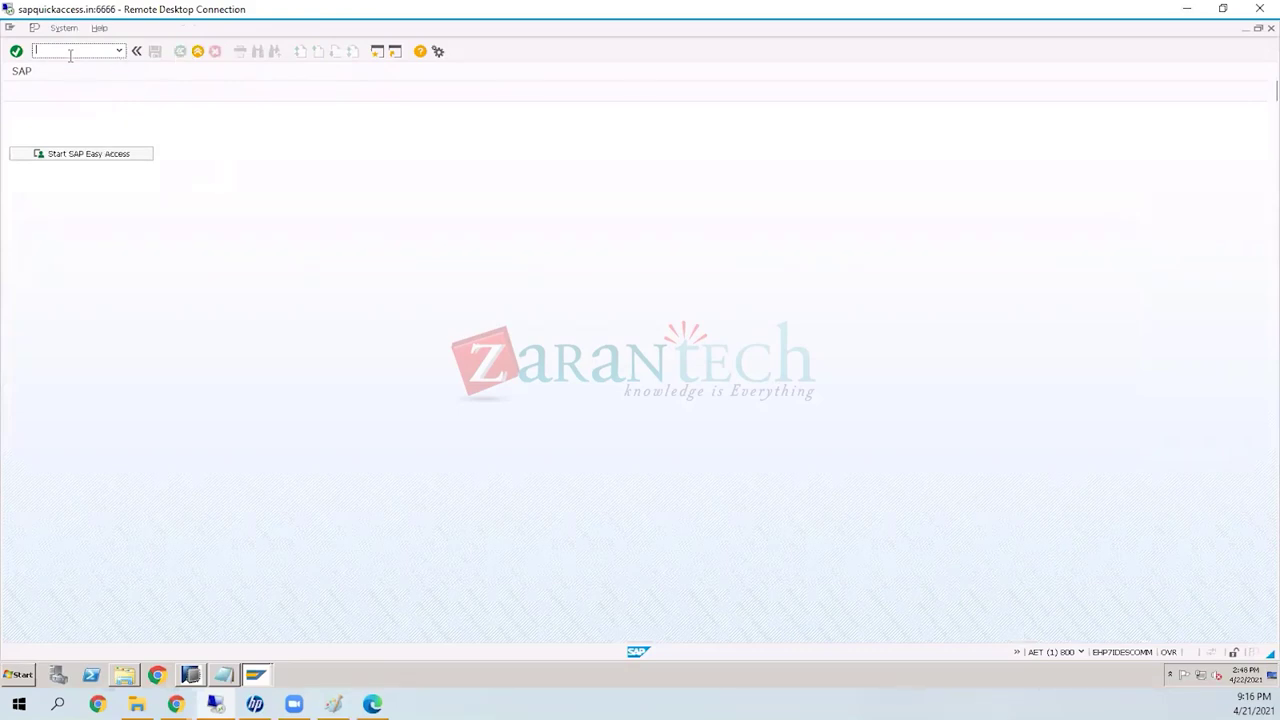
Step: Open the instance's work process overview with transaction SM50 and examine the dialog, background and spool process totals
type("/nsm50")
key("Return")
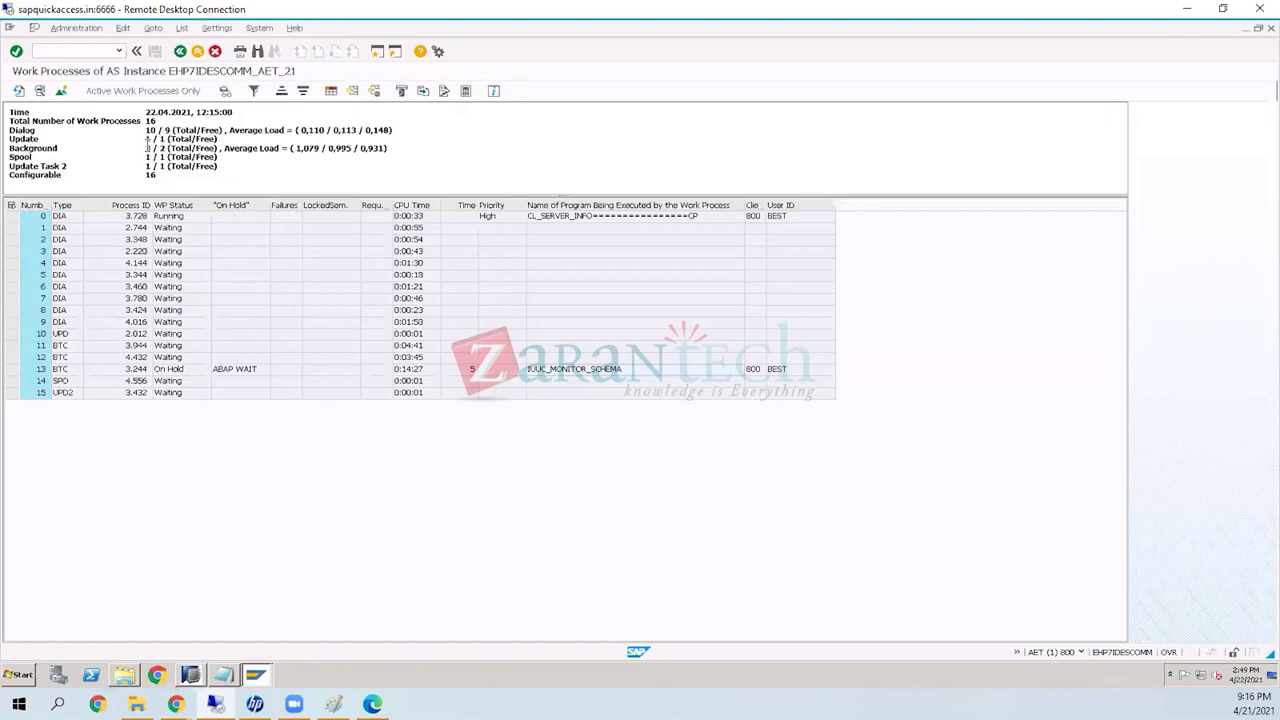
left_click_drag(146, 149, 171, 160)
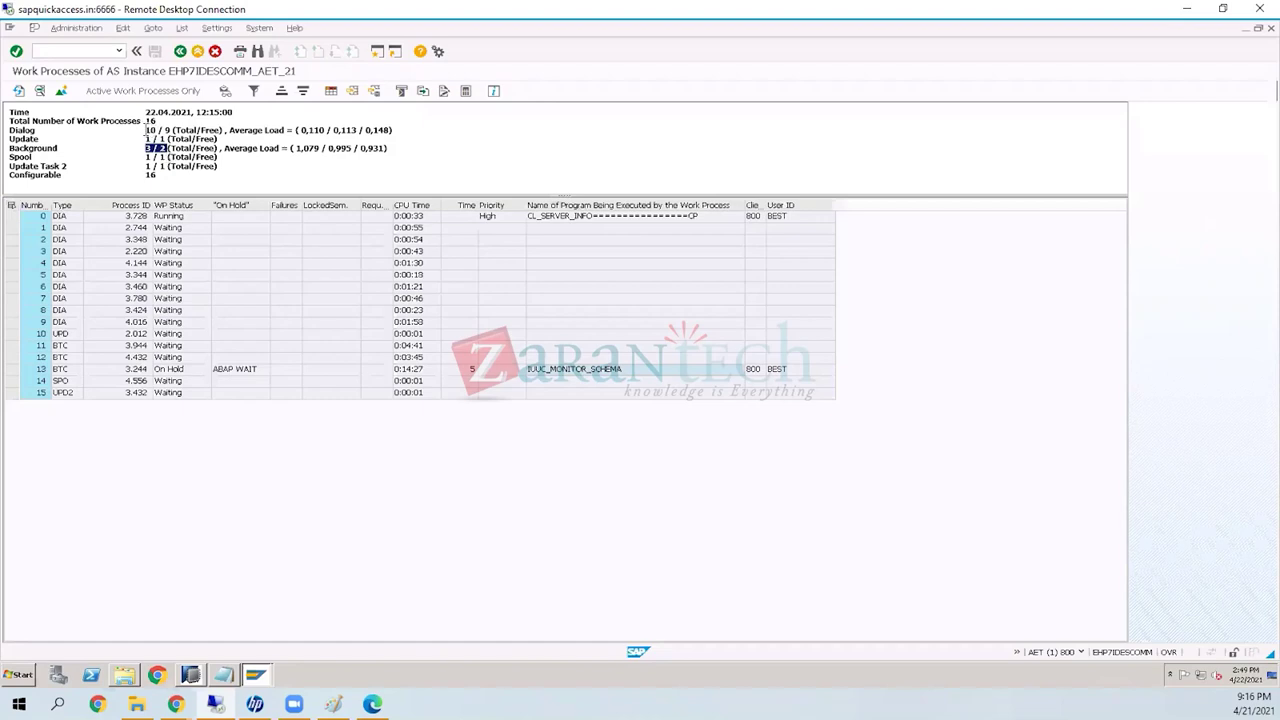
left_click_drag(145, 130, 224, 166)
left_click(140, 165)
left_click_drag(145, 157, 190, 158)
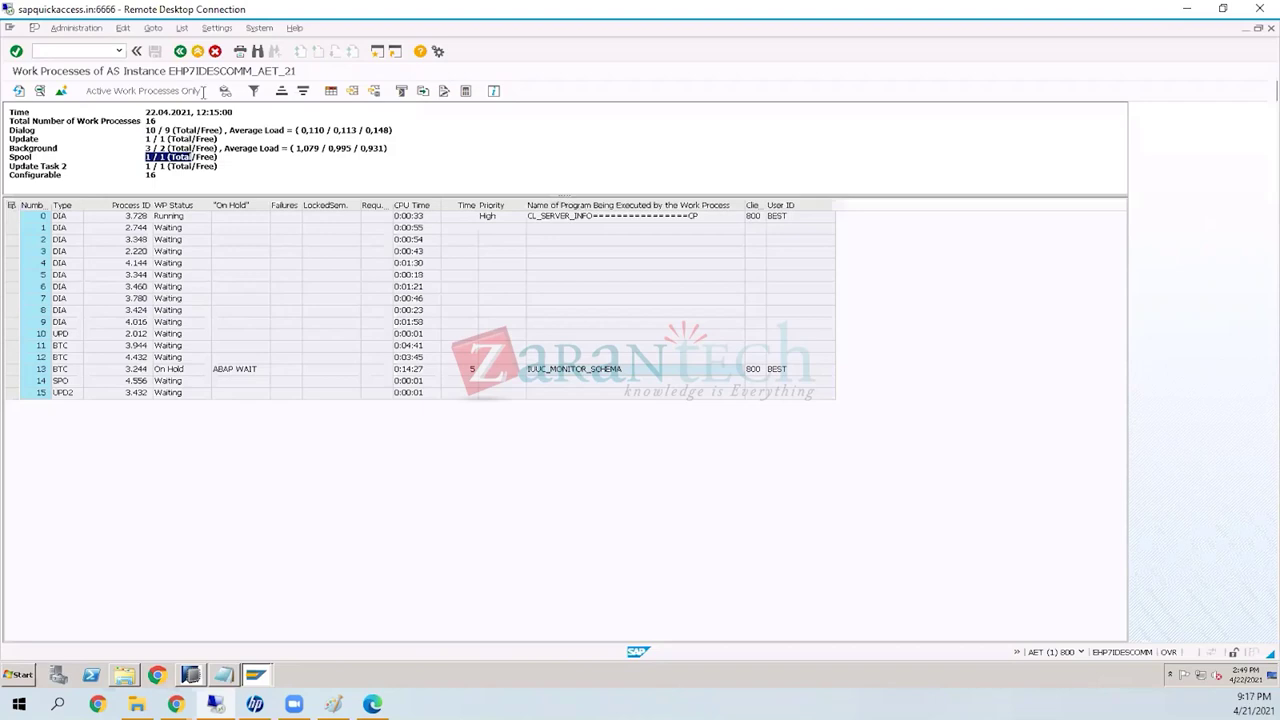
Step: Return to the LT Replication Server cockpit and open the administration data of configuration ECC_HANA_SLT
left_click(75, 54)
type("/n")
type("sm50")
key("Return")
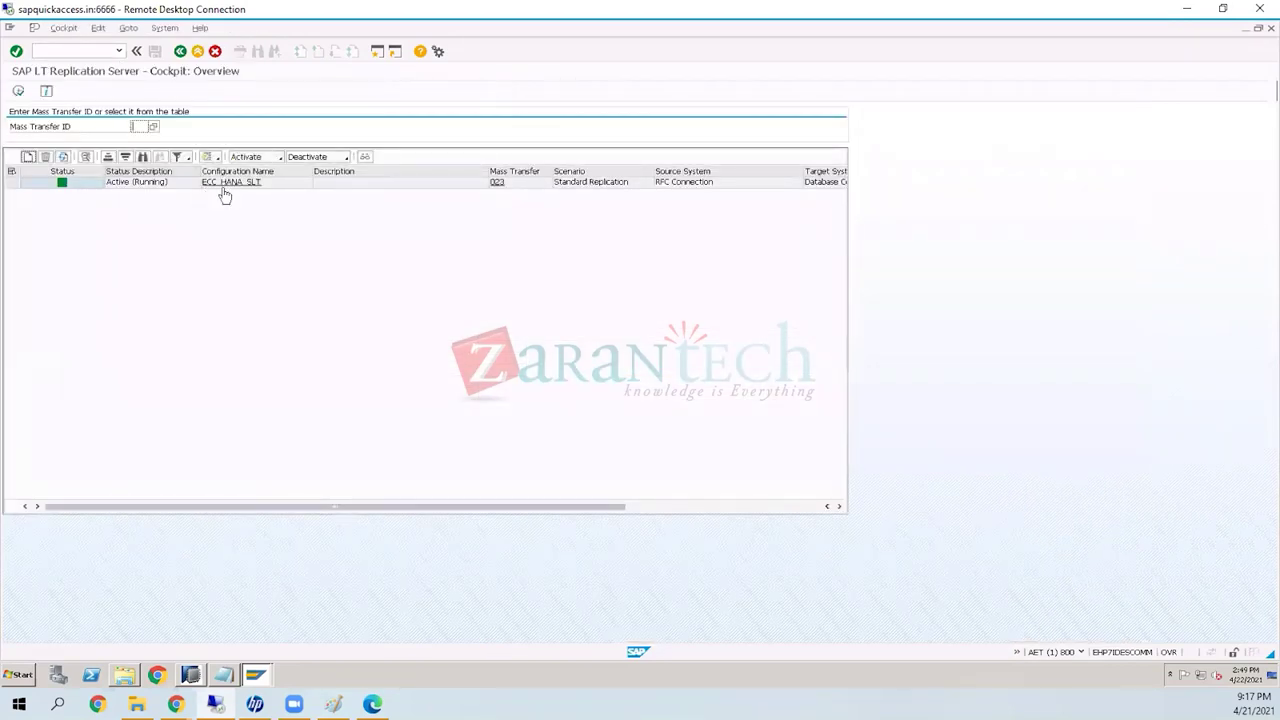
left_click(222, 190)
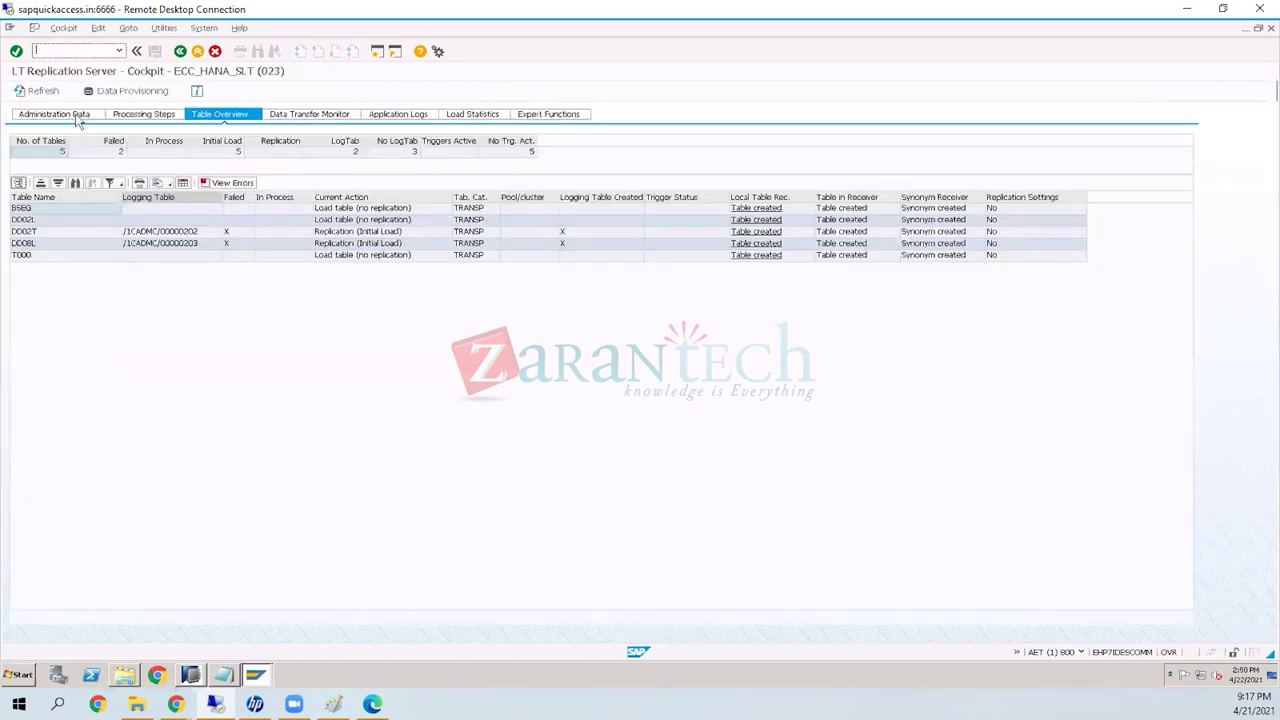
left_click(79, 118)
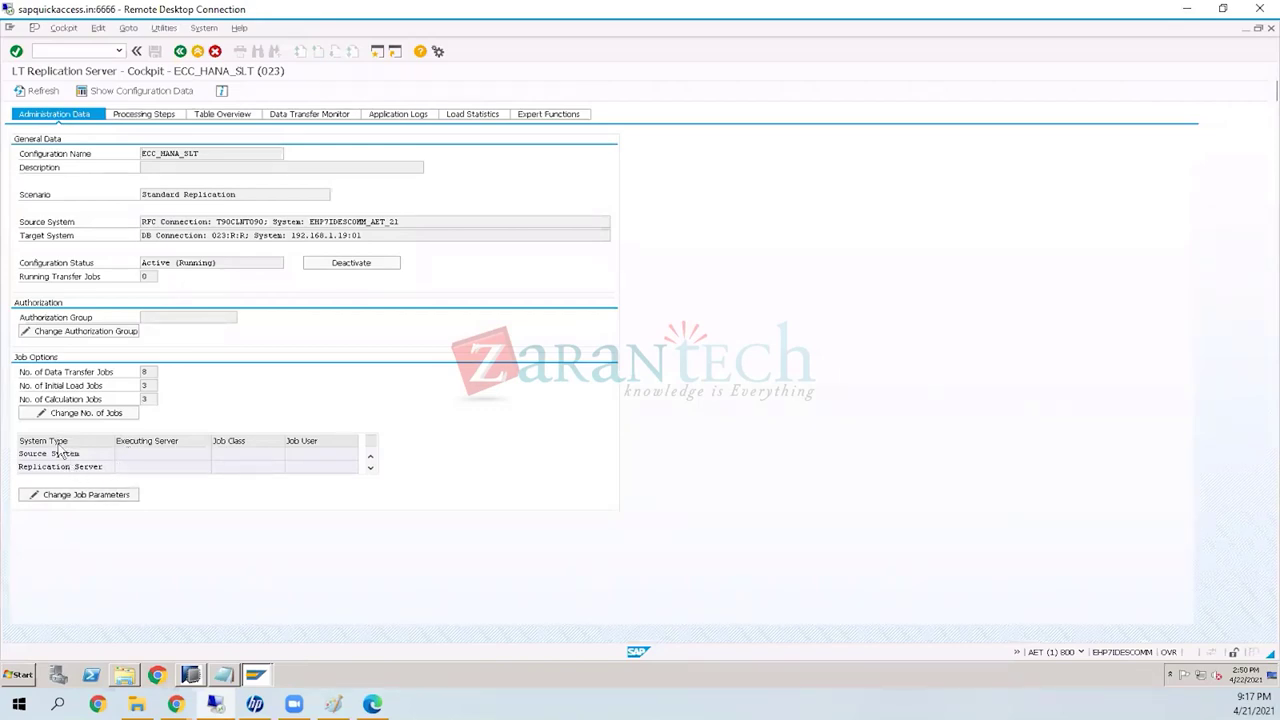
Step: Open the job parameters for changing and examine the executing server, job class and job user fields of both systems
left_click(169, 450)
left_click(177, 456)
left_click(181, 456)
left_click(131, 467)
left_click(90, 497)
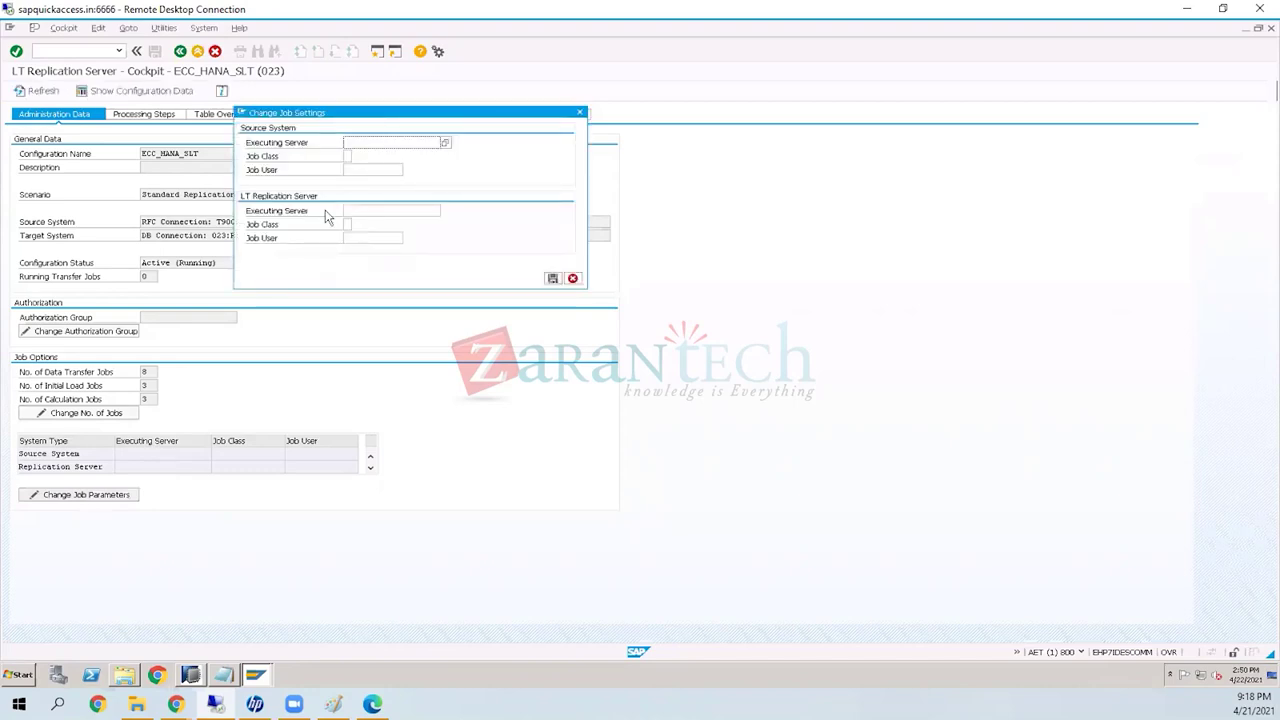
left_click(347, 155)
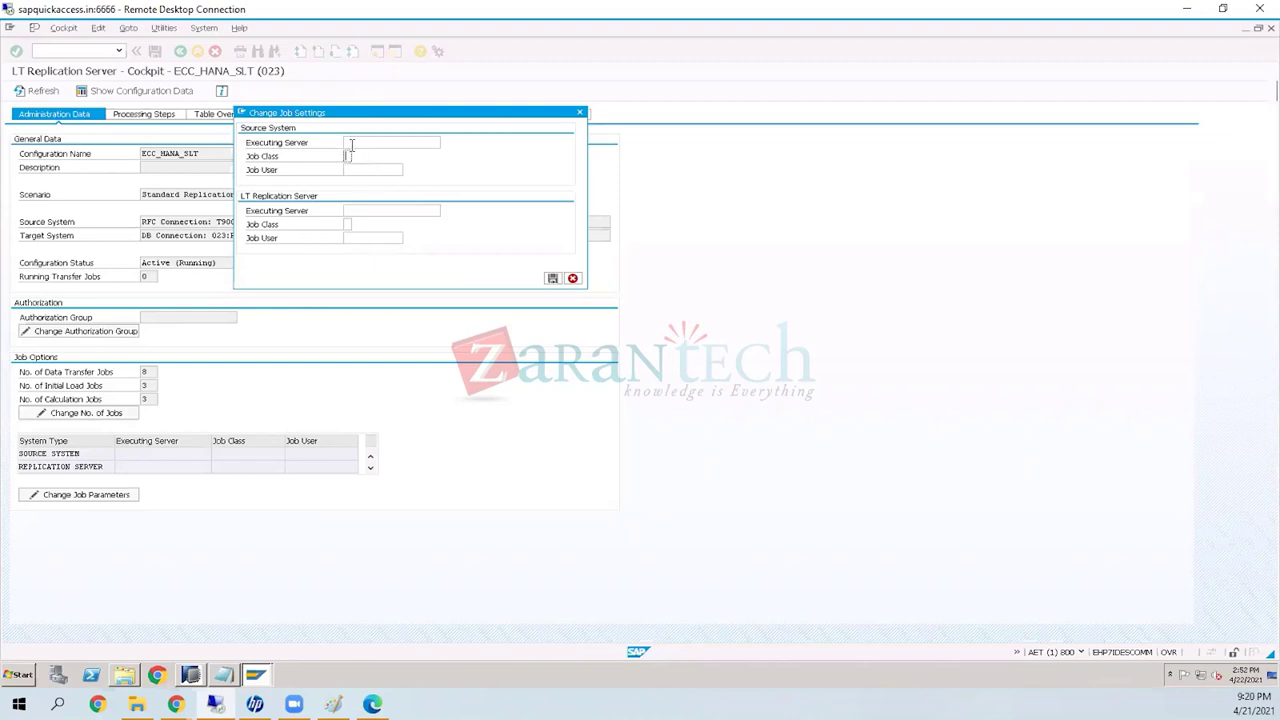
left_click(351, 143)
left_click(347, 155)
left_click(369, 171)
left_click(358, 239)
left_click(377, 170)
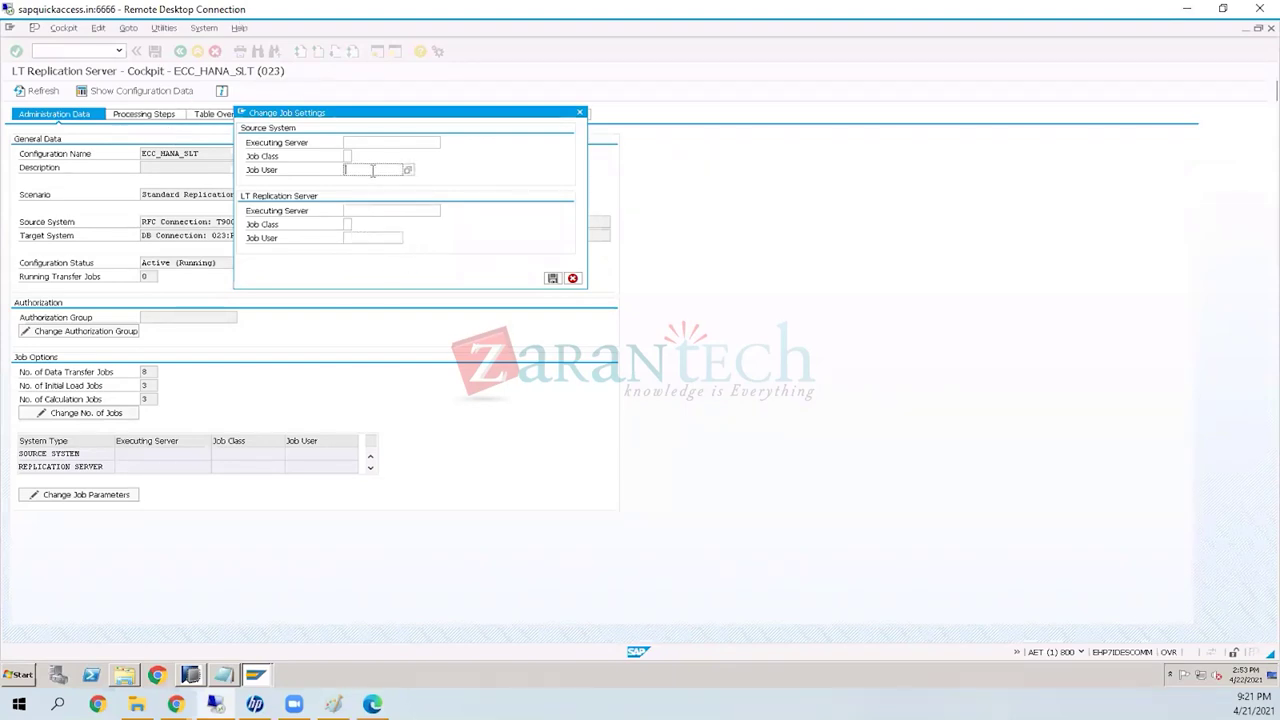
left_click(386, 240)
left_click(386, 169)
left_click(389, 237)
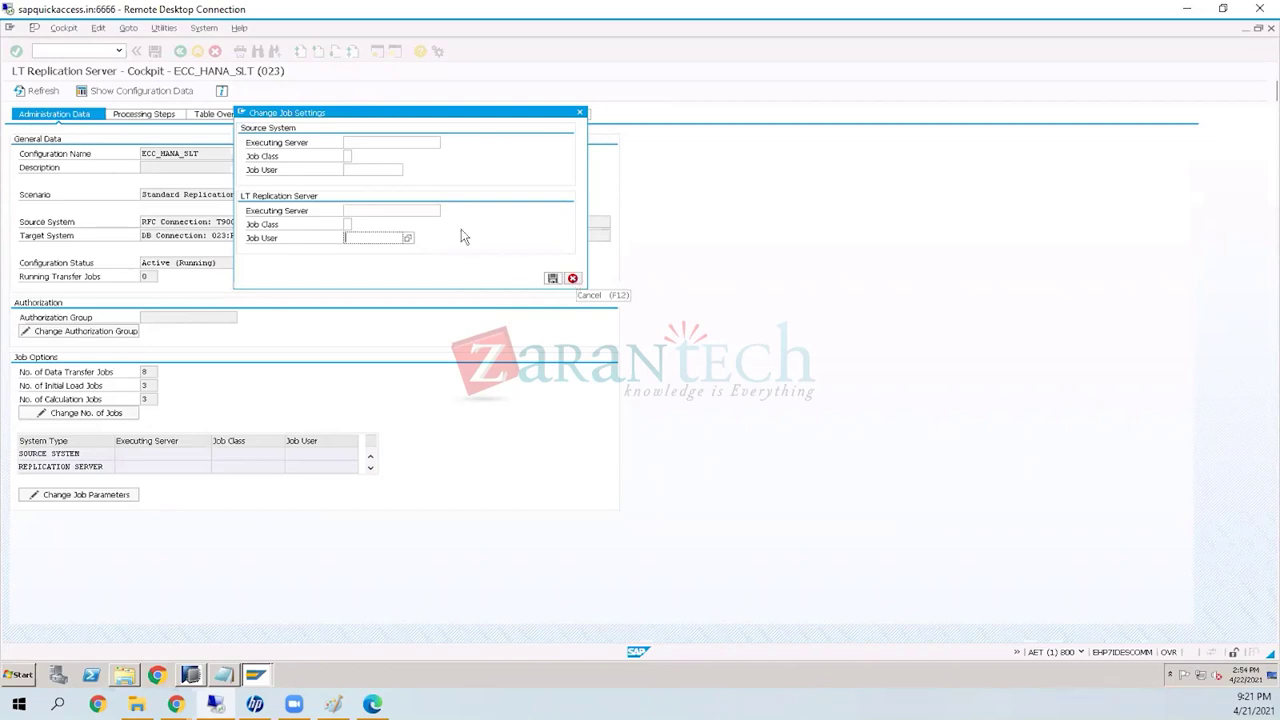
Step: Review the source system and LT Replication Server job settings again and close them without saving
left_click(416, 144)
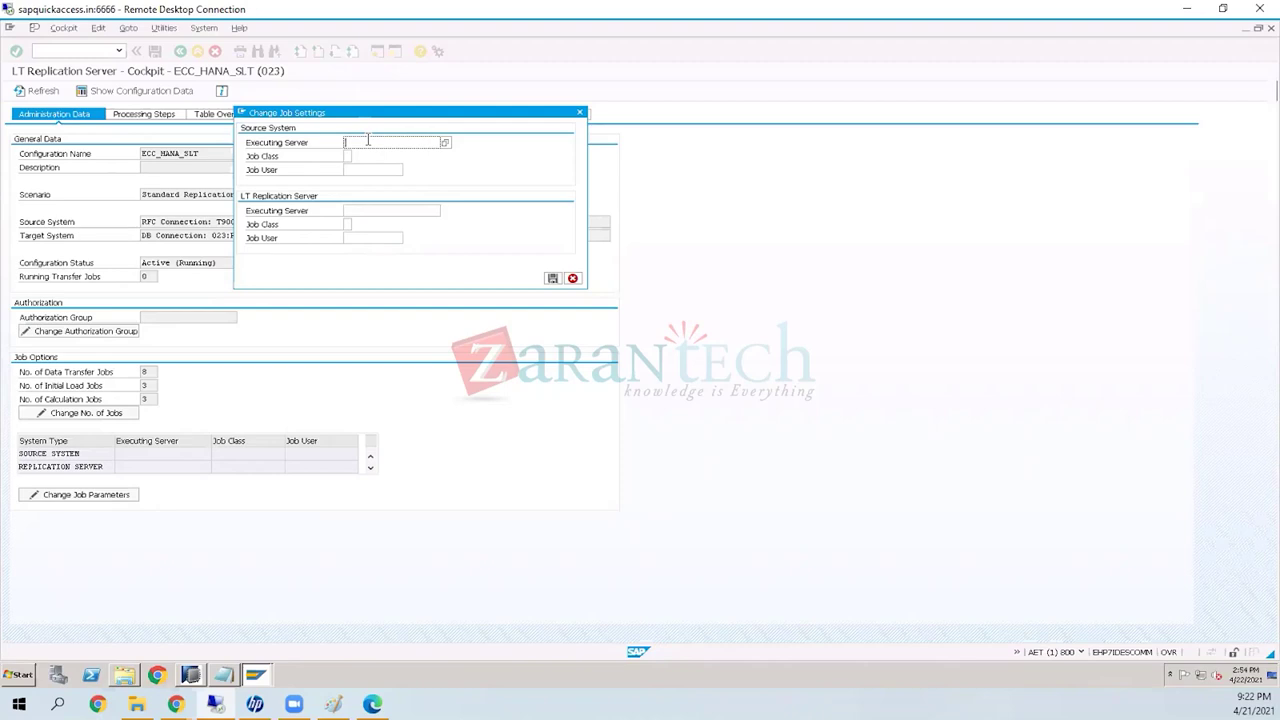
left_click(349, 156)
left_click(361, 143)
left_click(348, 157)
left_click(355, 172)
left_click(366, 211)
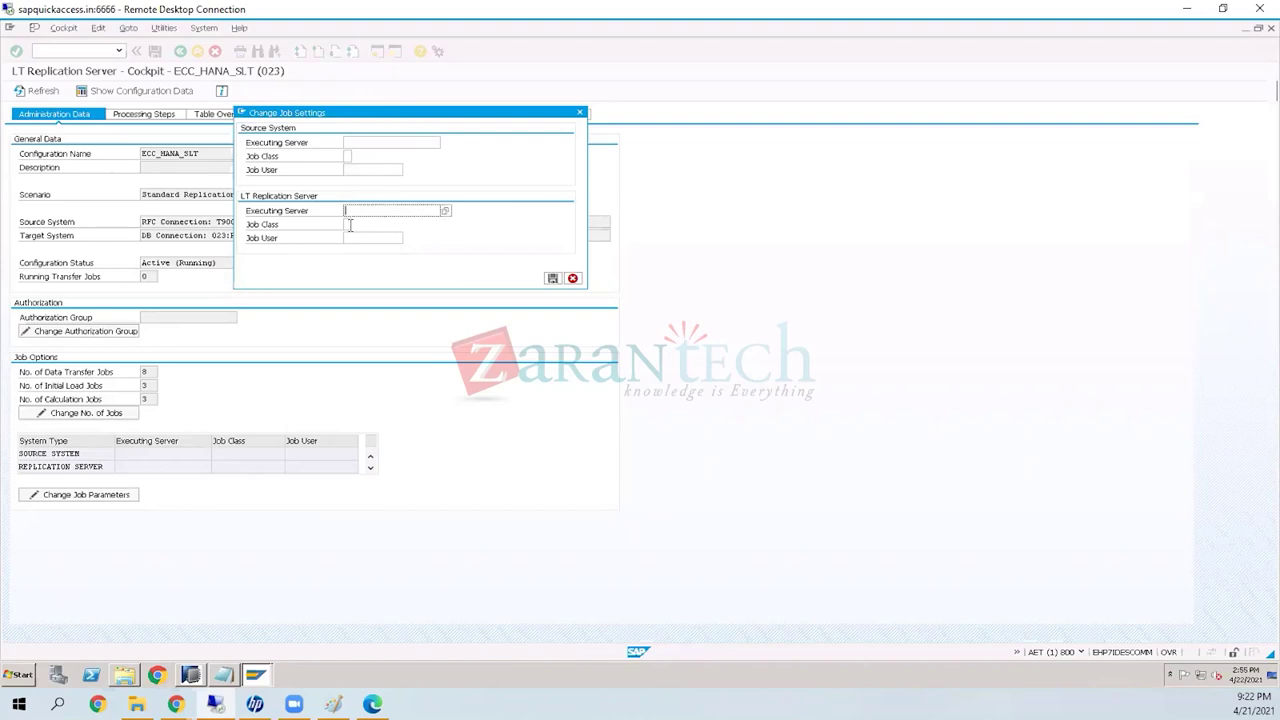
left_click(347, 224)
left_click(383, 238)
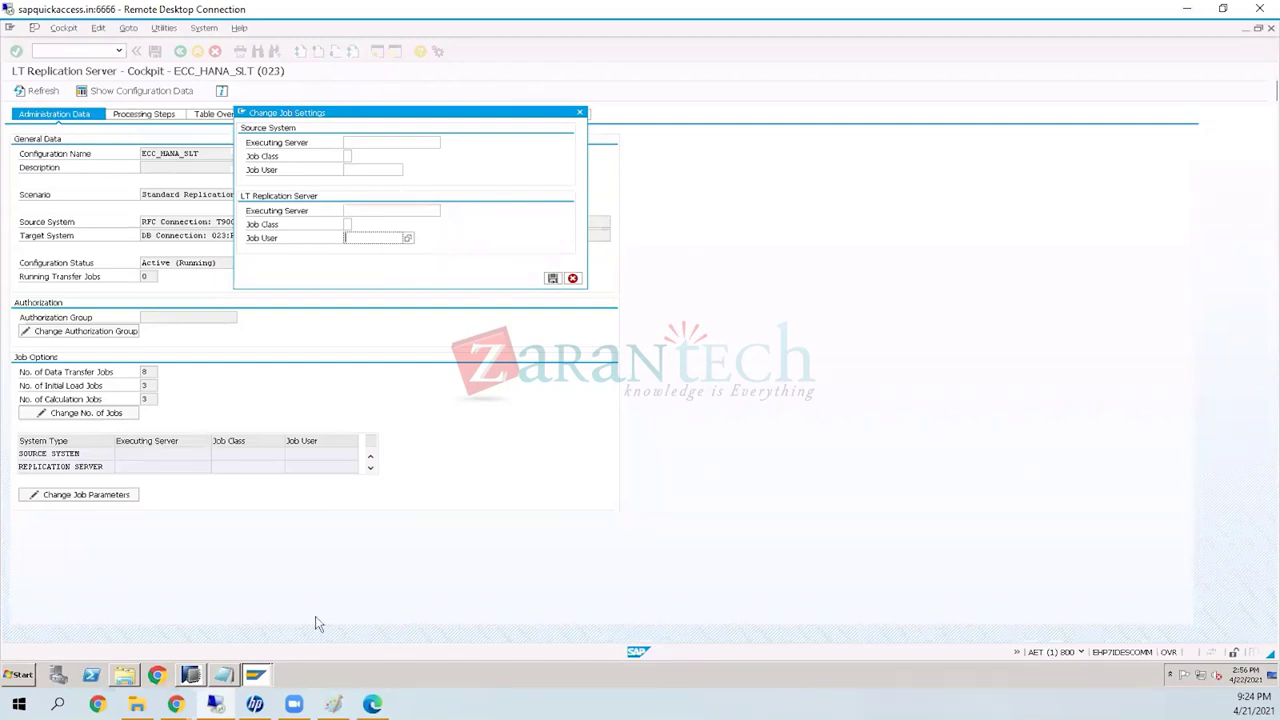
left_click(573, 278)
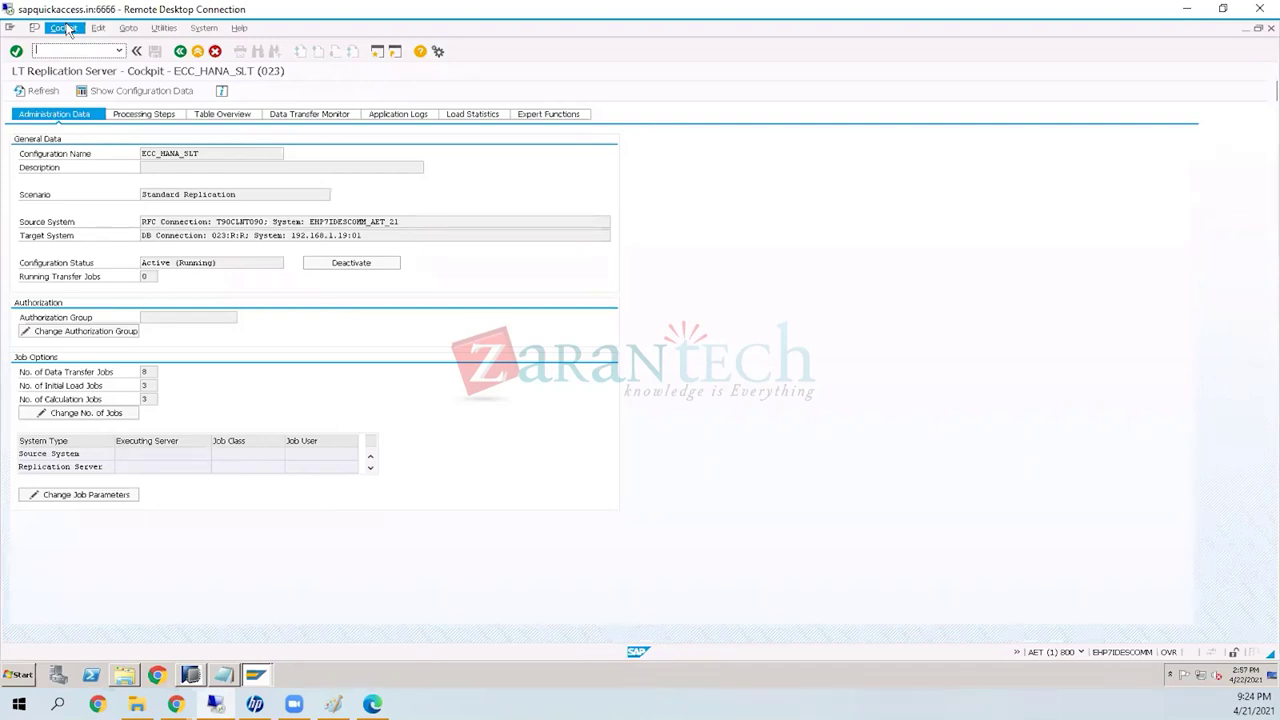
Step: Go through the data transfer, initial load and calculation job counts, and view the configuration's processing steps
left_click(143, 372)
left_click(143, 385)
left_click(144, 399)
left_click(253, 455)
double_click(144, 385)
left_click(190, 465)
left_click(312, 465)
left_click(140, 384)
double_click(142, 384)
double_click(143, 371)
type("6")
key("BackSpace")
type("8")
left_click(241, 467)
left_click(145, 385)
key("Up")
key("BackSpace")
type("3")
left_click(141, 372)
type("68")
left_click_drag(138, 397, 157, 428)
left_click(155, 116)
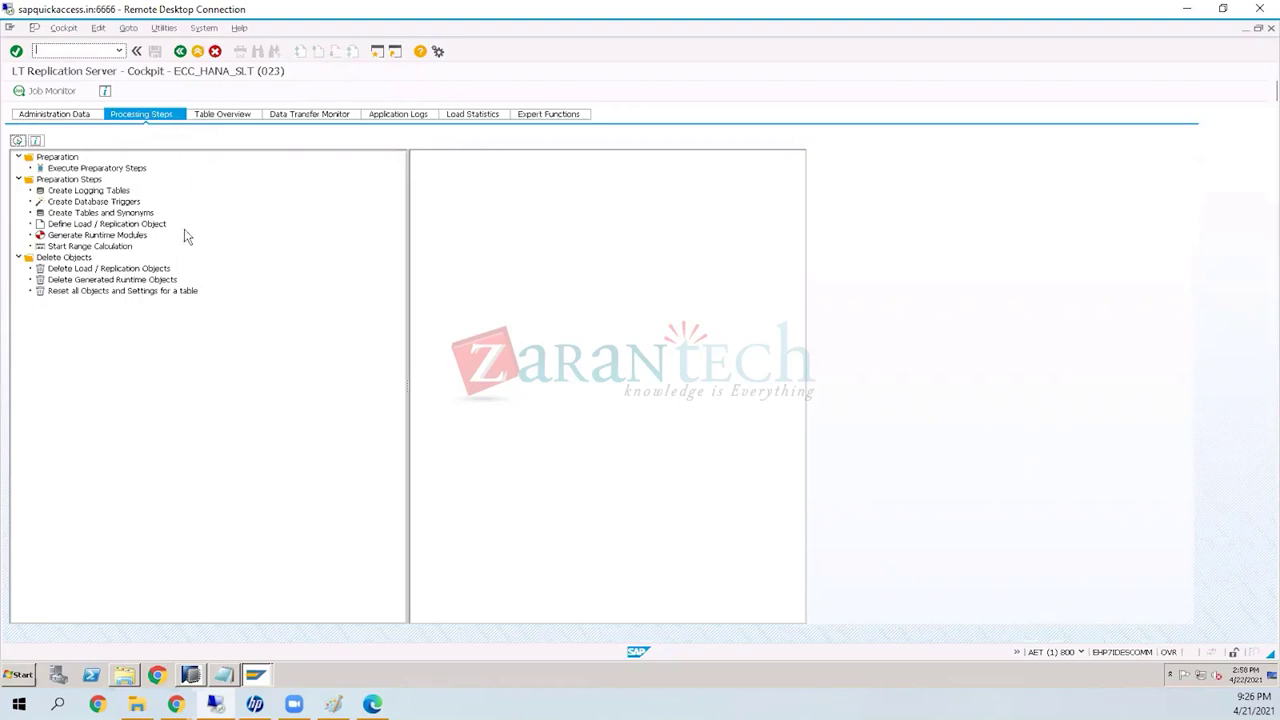
Step: Stop the load/replication of table BSEG through data provisioning and refresh the table overview
left_click(212, 117)
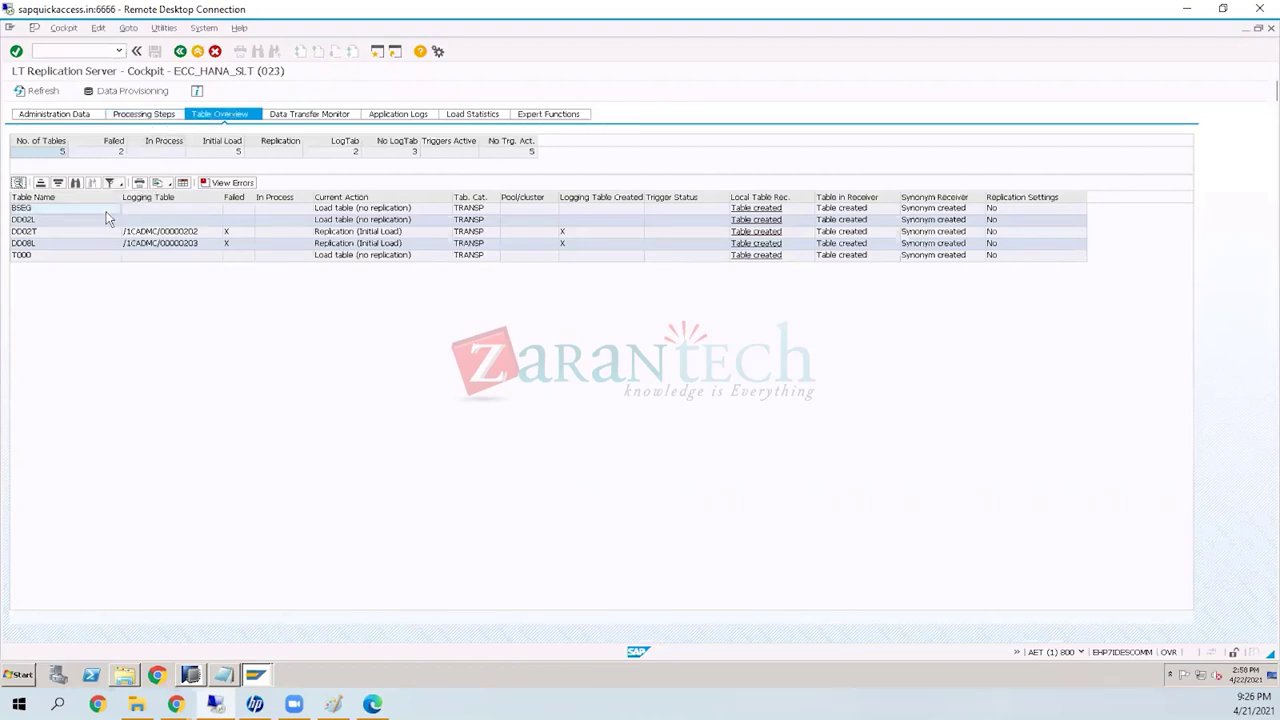
left_click(125, 90)
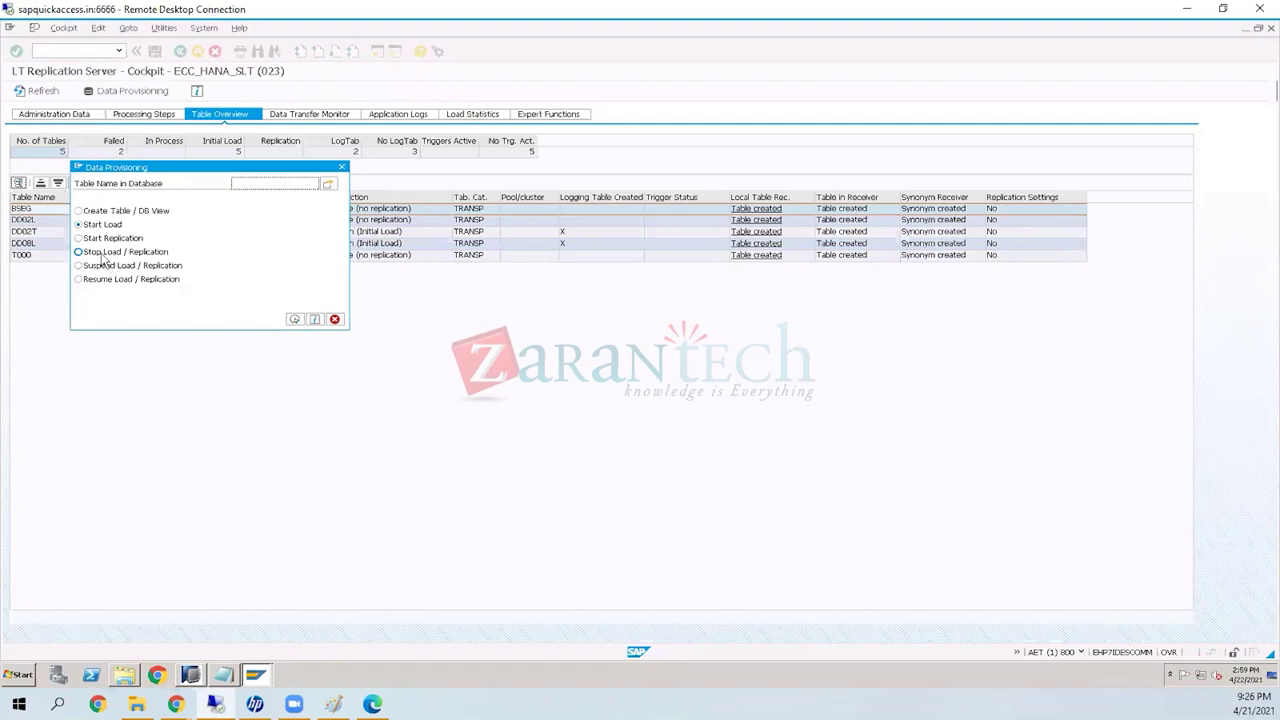
left_click(104, 252)
left_click(246, 185)
left_click(294, 320)
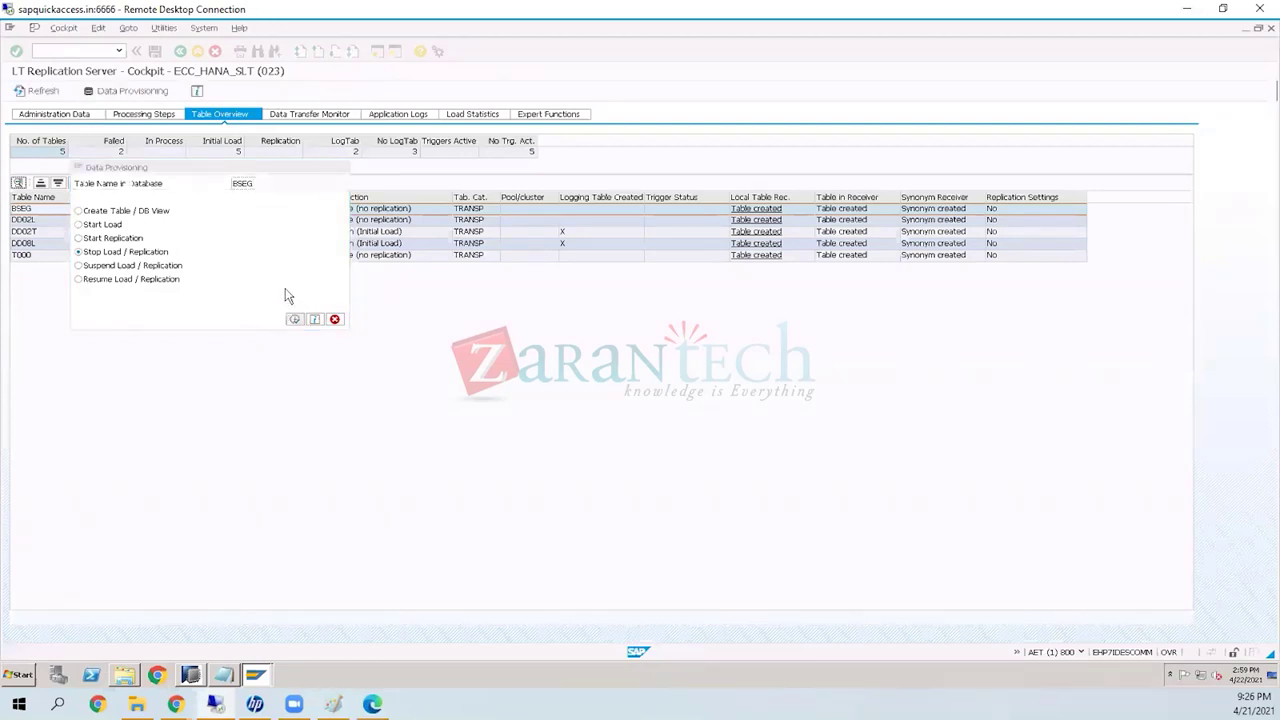
left_click(40, 92)
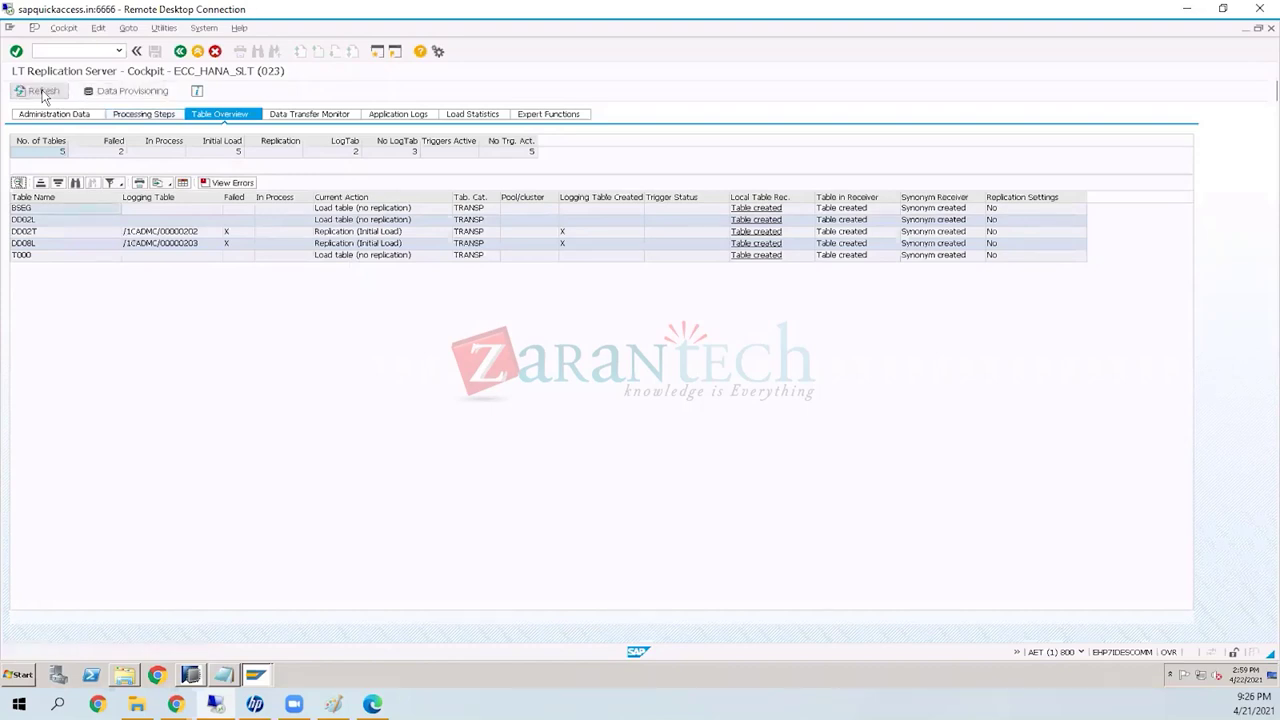
left_click(40, 92)
left_click(40, 92)
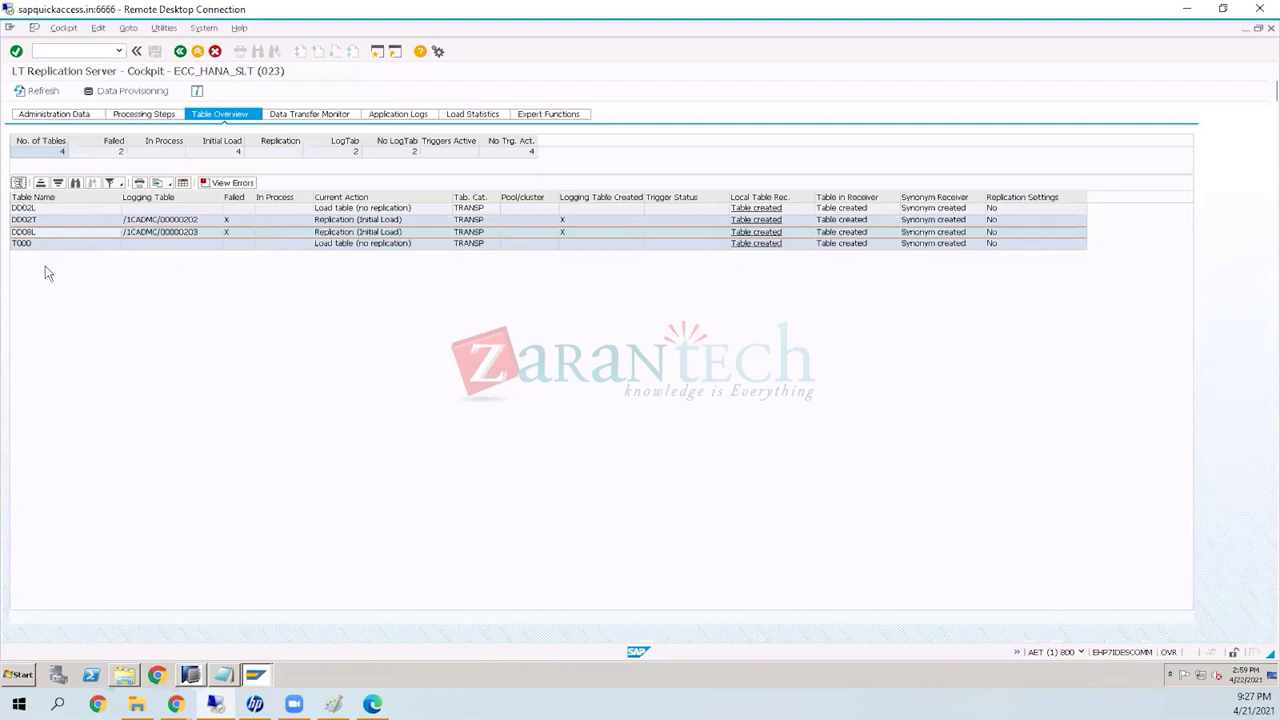
Step: Start the load of table BSEG through data provisioning
left_click(136, 91)
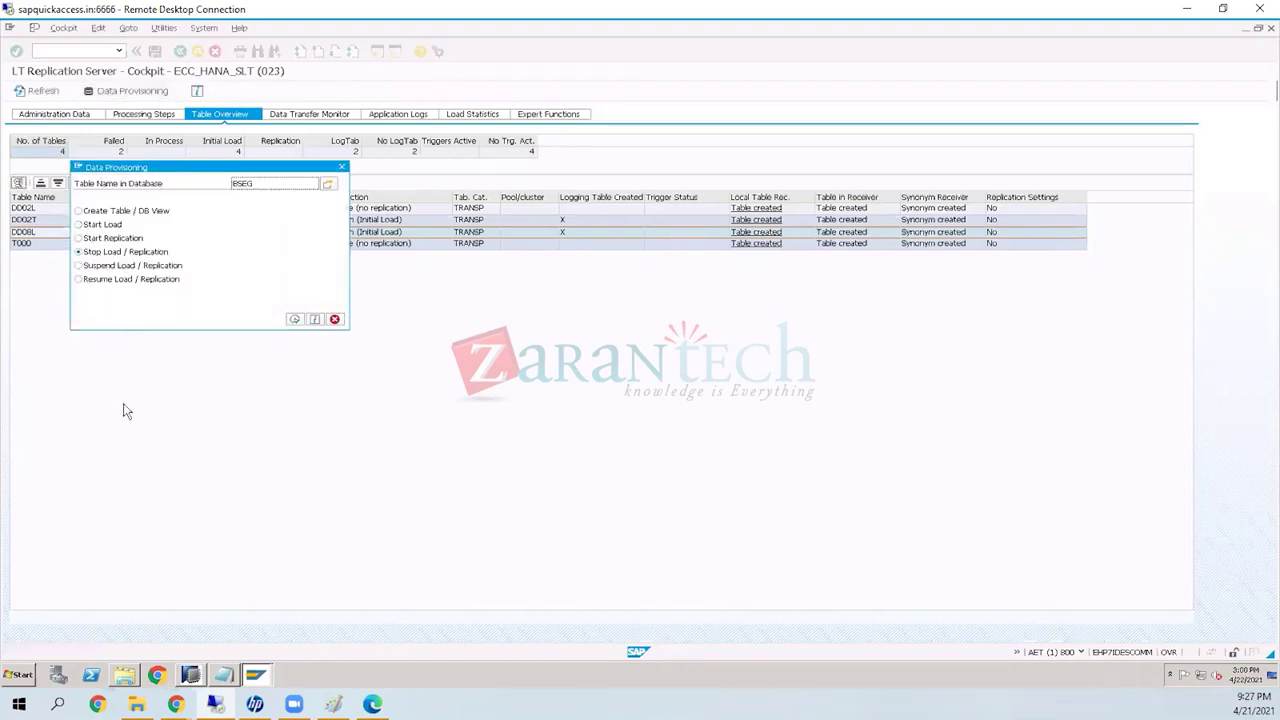
left_click(103, 223)
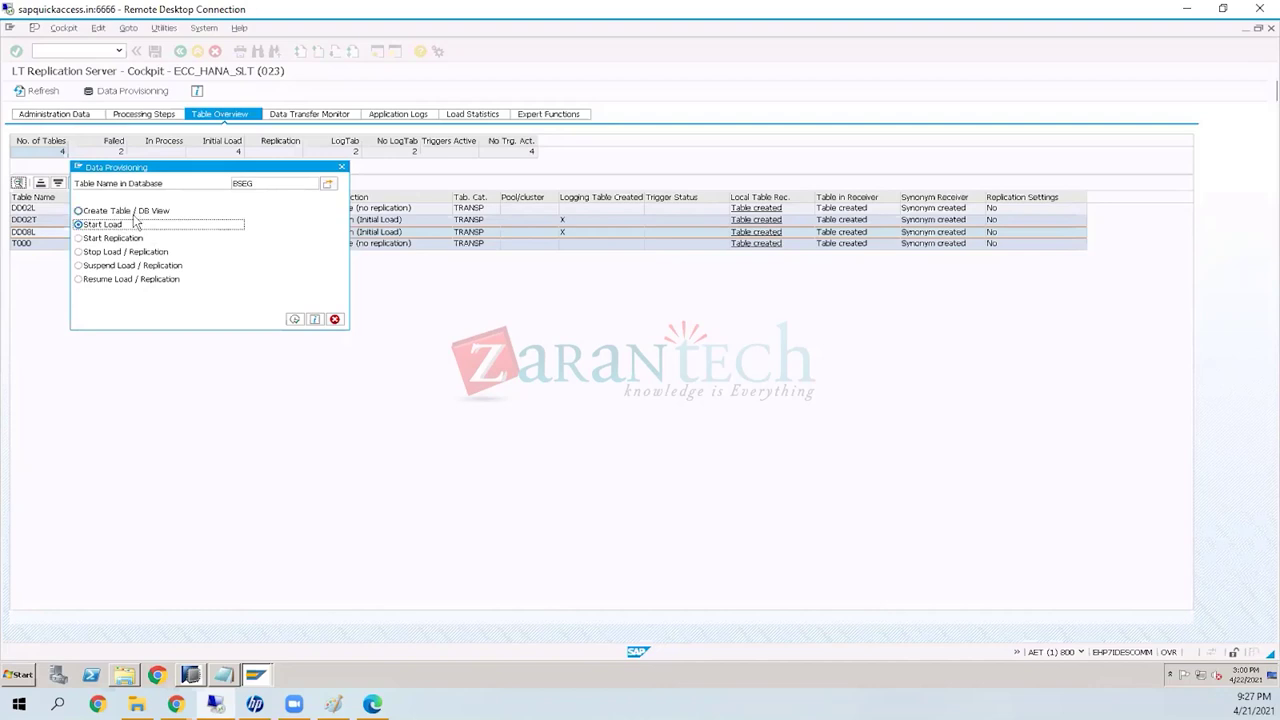
left_click(260, 183)
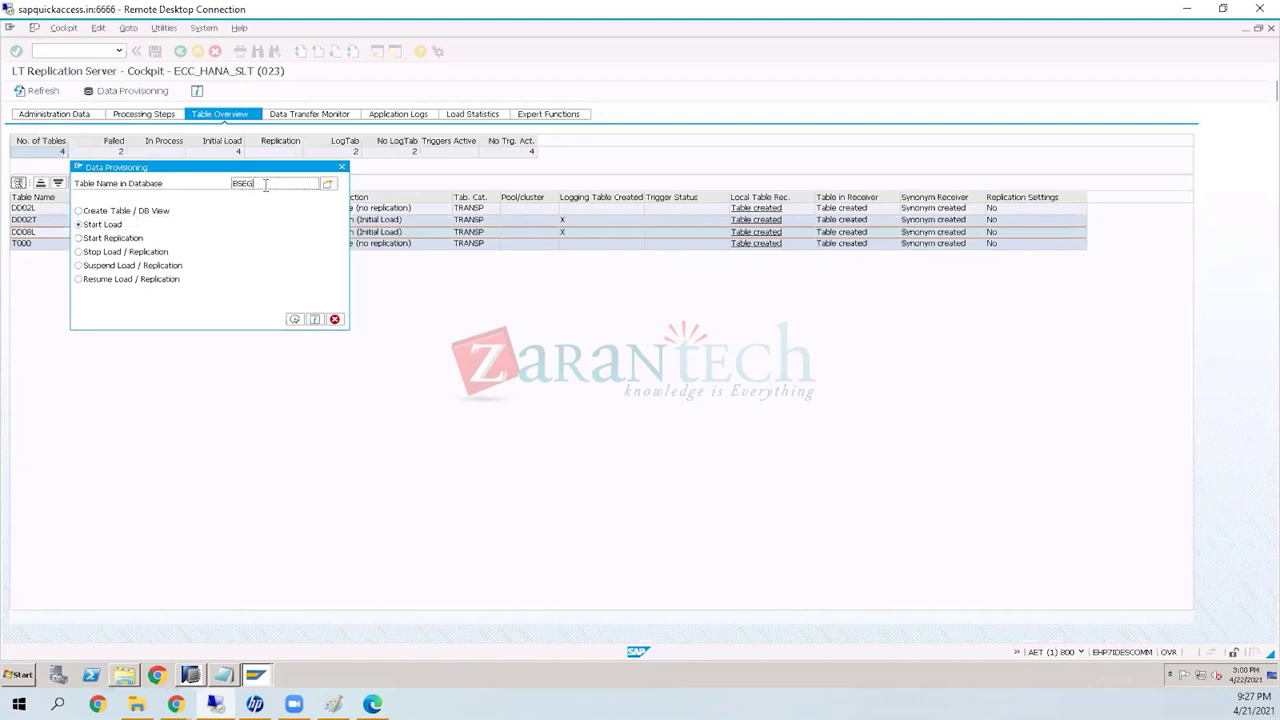
left_click(86, 226)
left_click(295, 320)
left_click(295, 320)
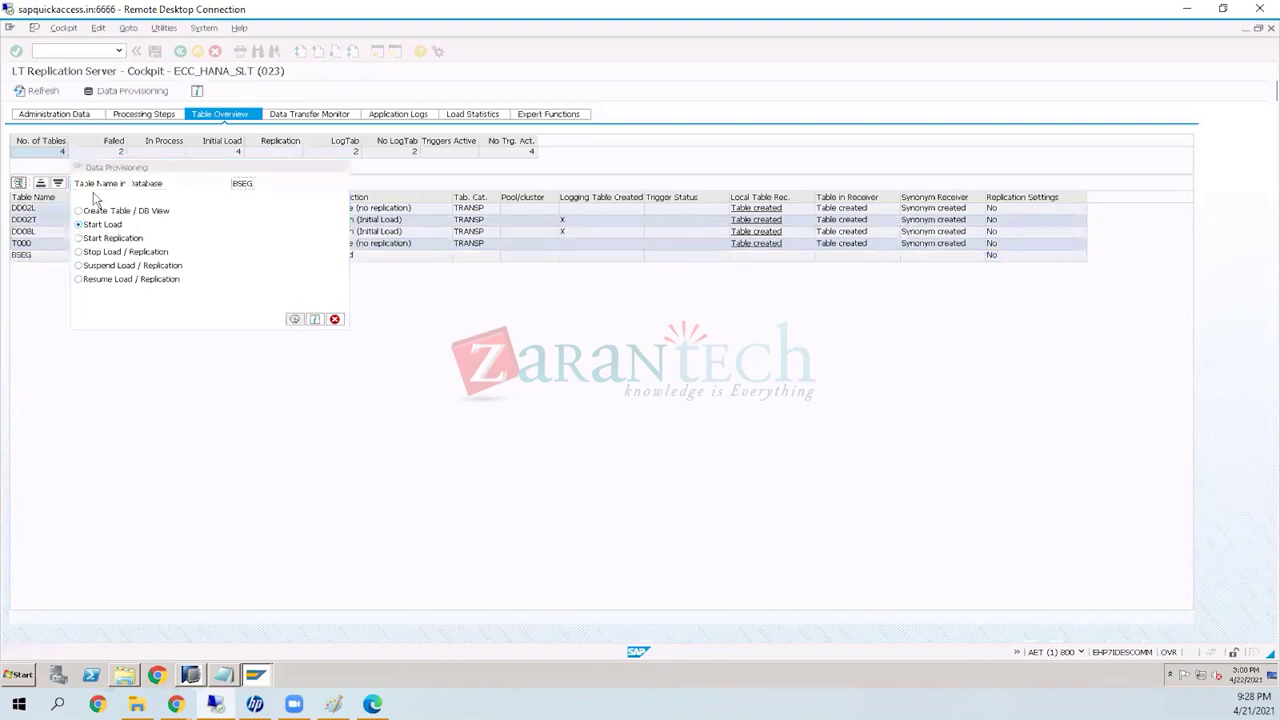
Step: Refresh the table overview repeatedly to follow the load of table BSEG, checking its current action and in-process flag
left_click(40, 91)
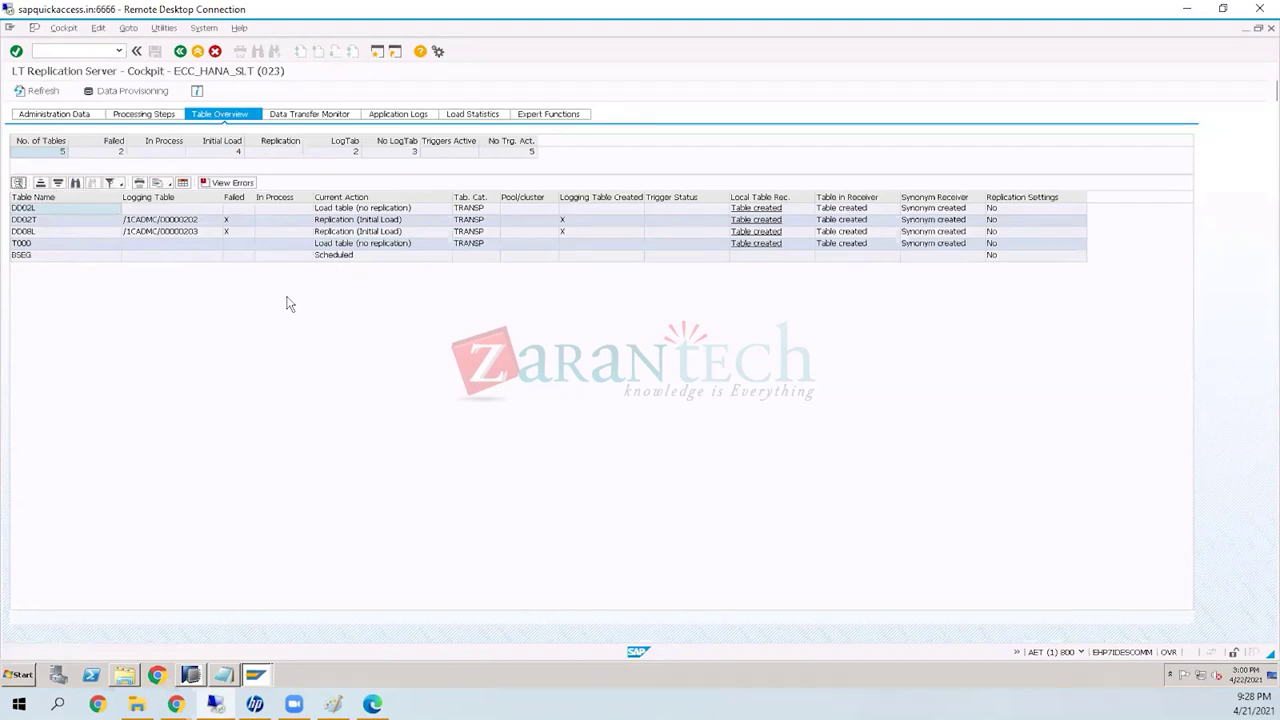
left_click(347, 256)
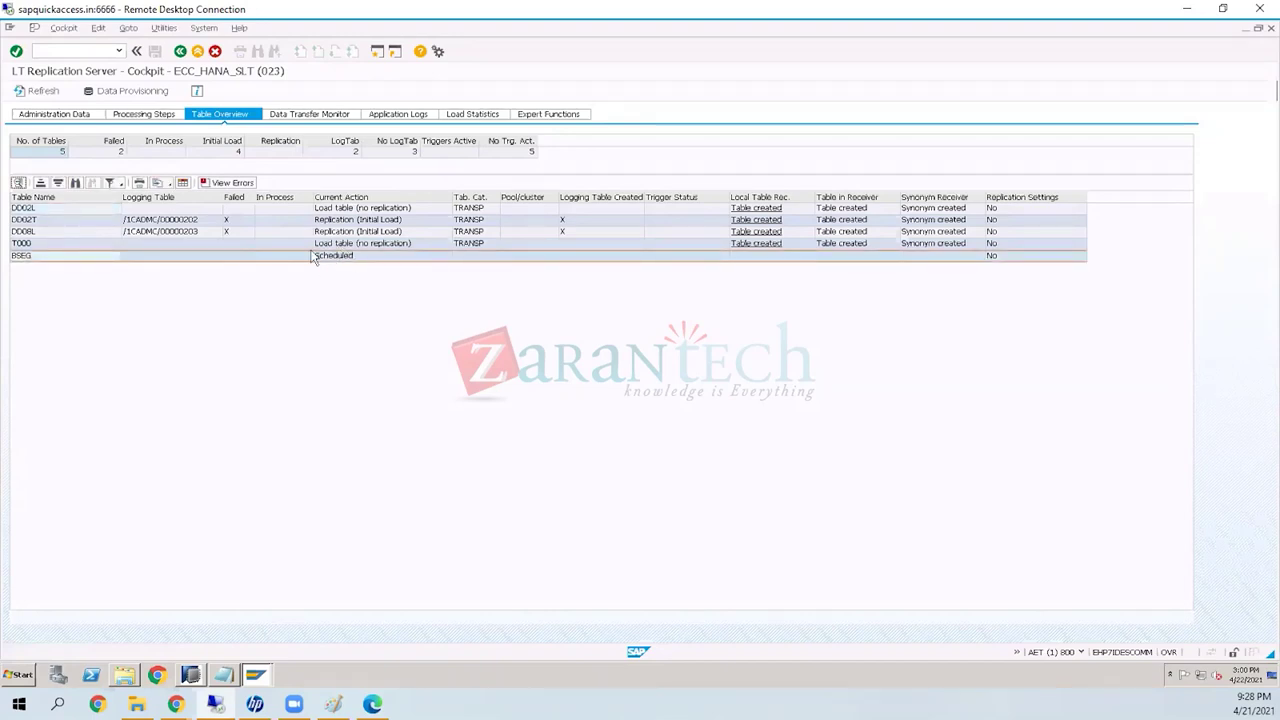
left_click(45, 88)
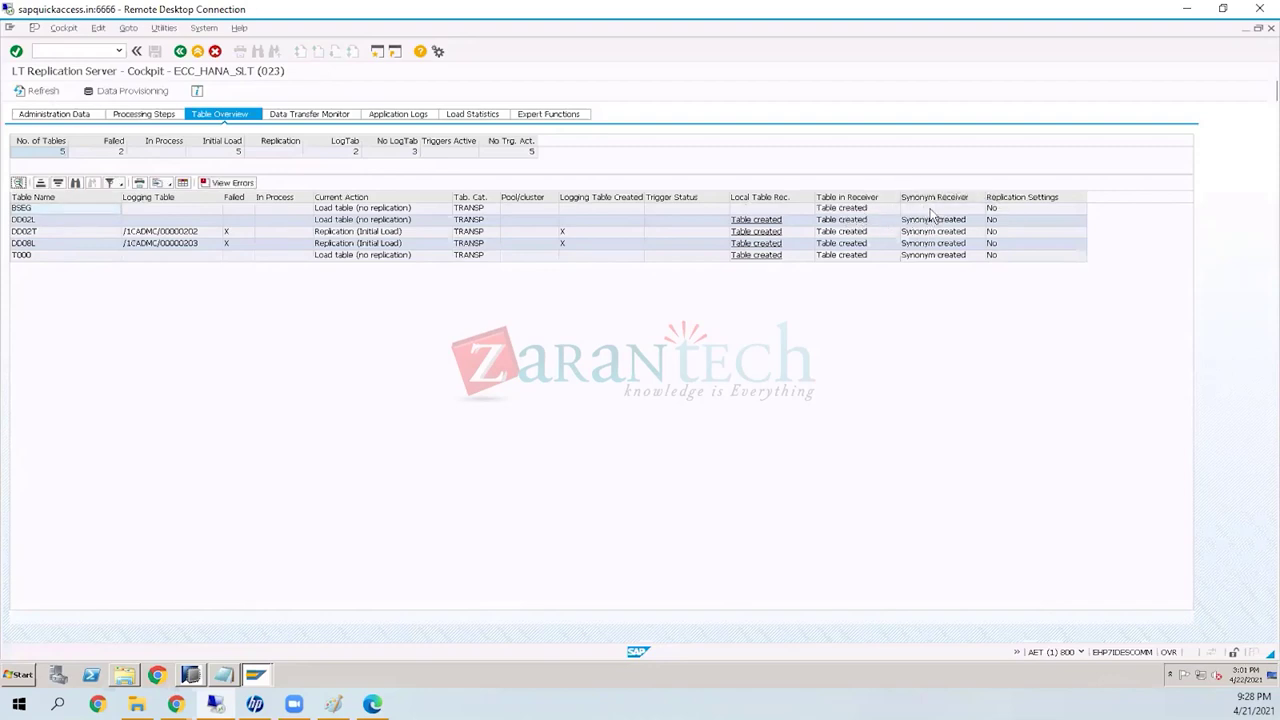
left_click(38, 94)
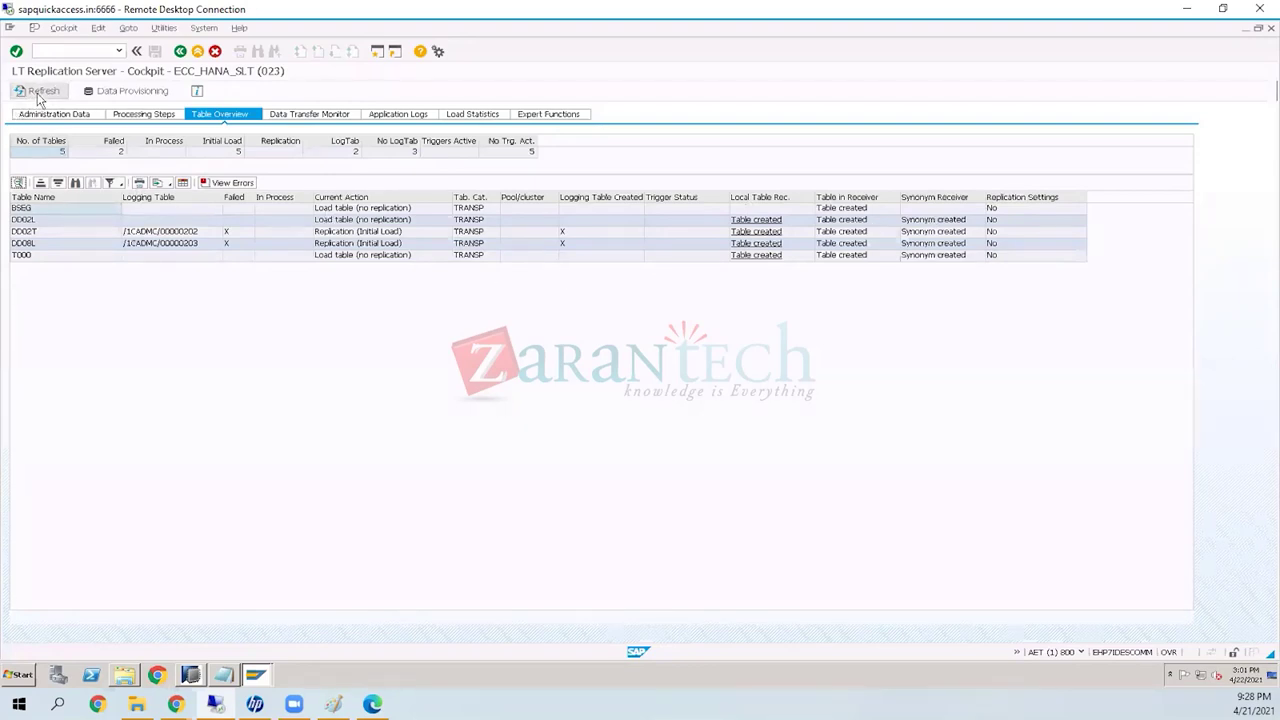
left_click(38, 94)
left_click(38, 94)
left_click(38, 92)
left_click(38, 92)
left_click(38, 93)
left_click(38, 93)
left_click(38, 93)
left_click(38, 93)
left_click(38, 93)
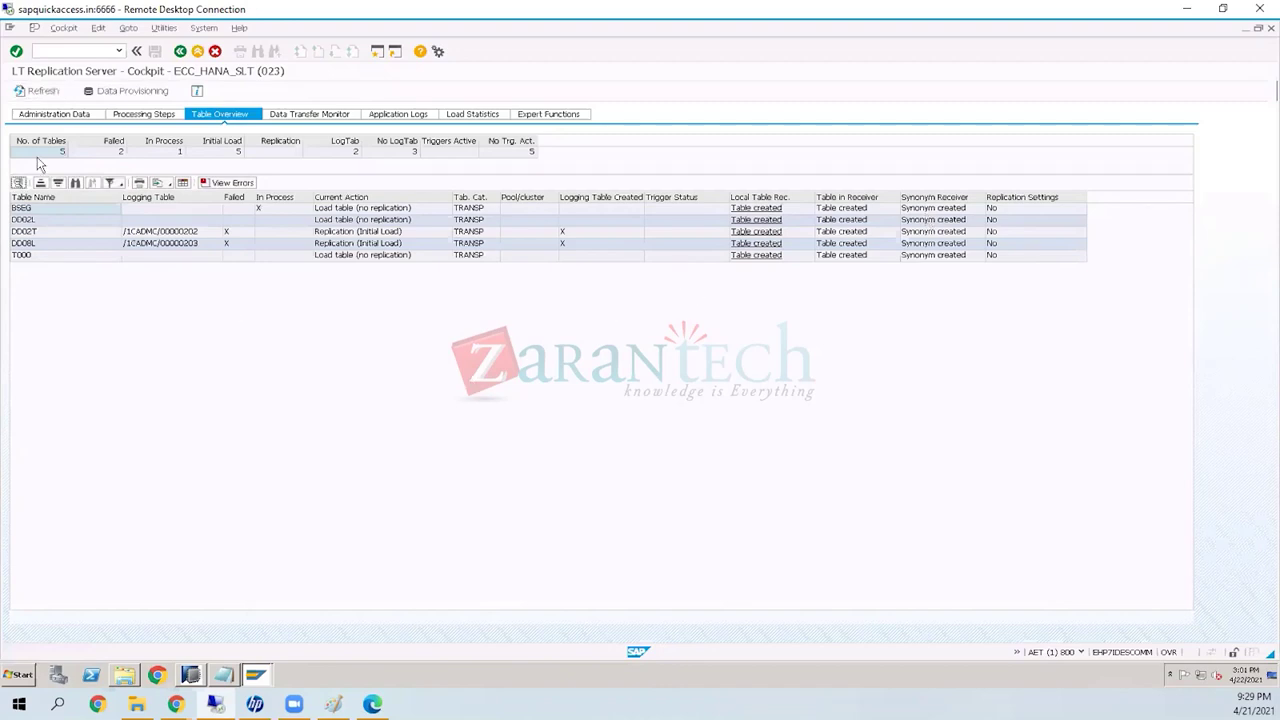
left_click(40, 95)
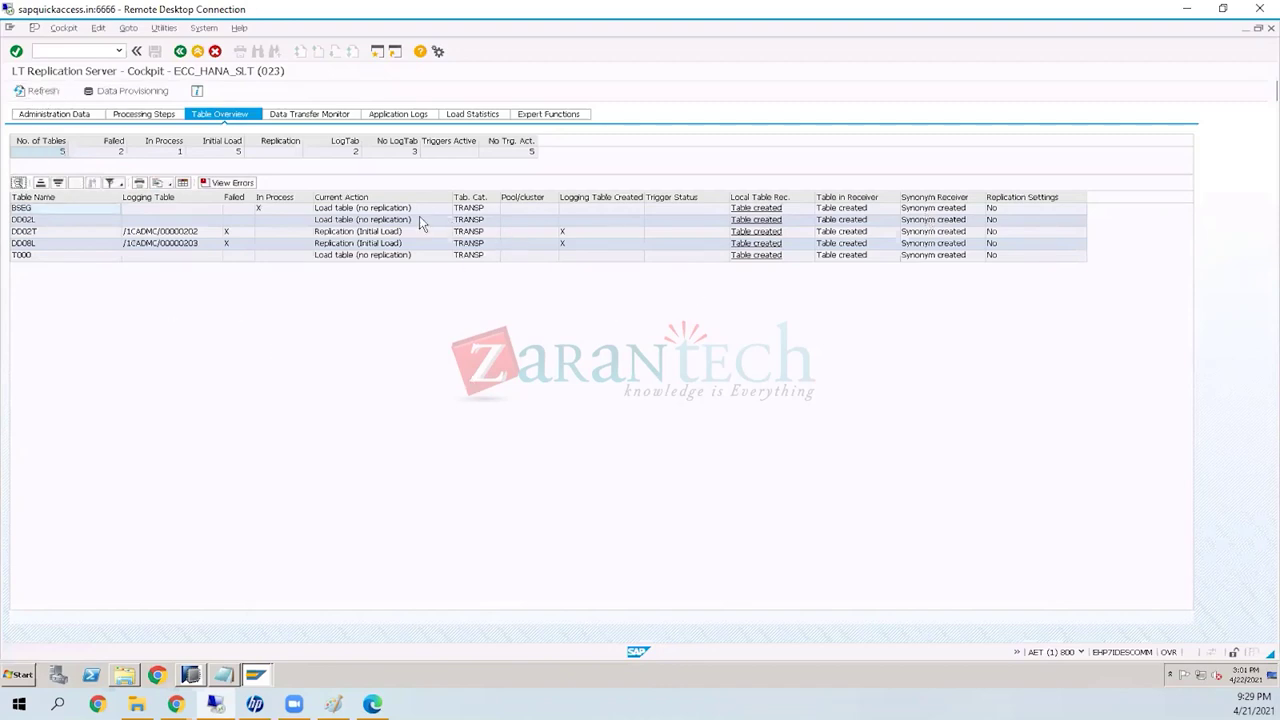
Step: Examine BSEG's in-process status after another refresh and compare its current action with that of table DD08L
left_click(276, 208)
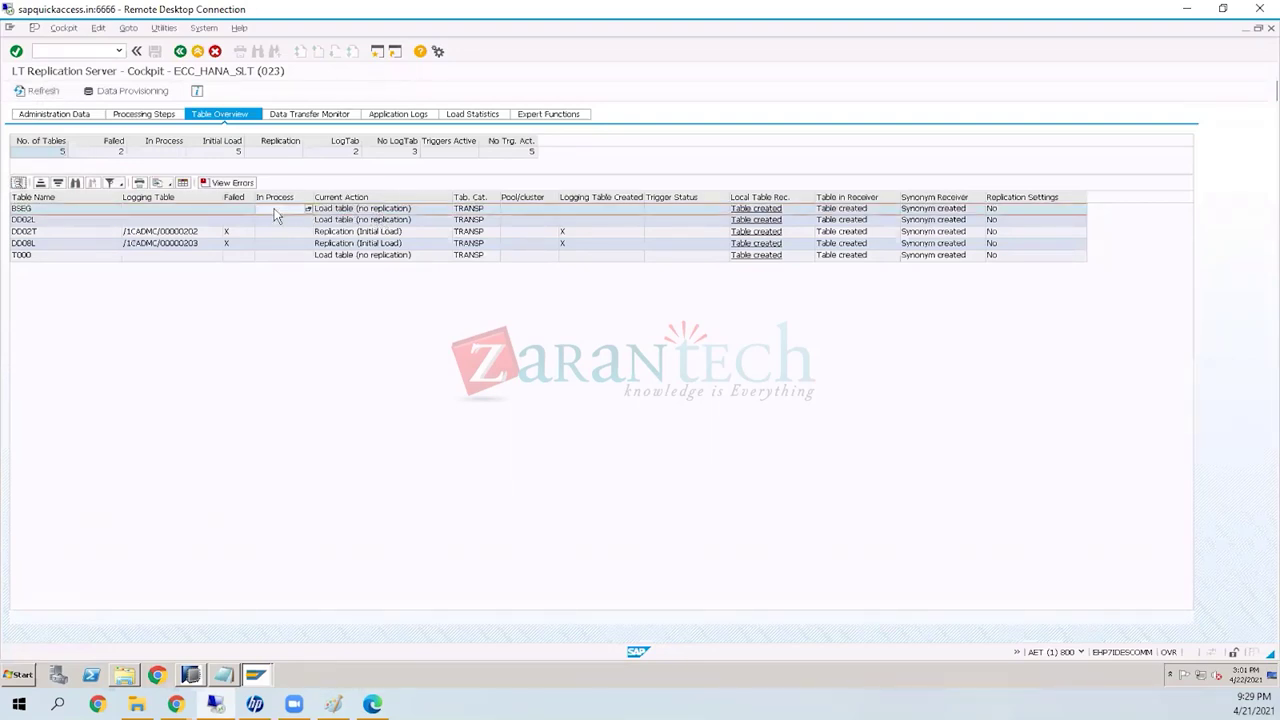
left_click(47, 92)
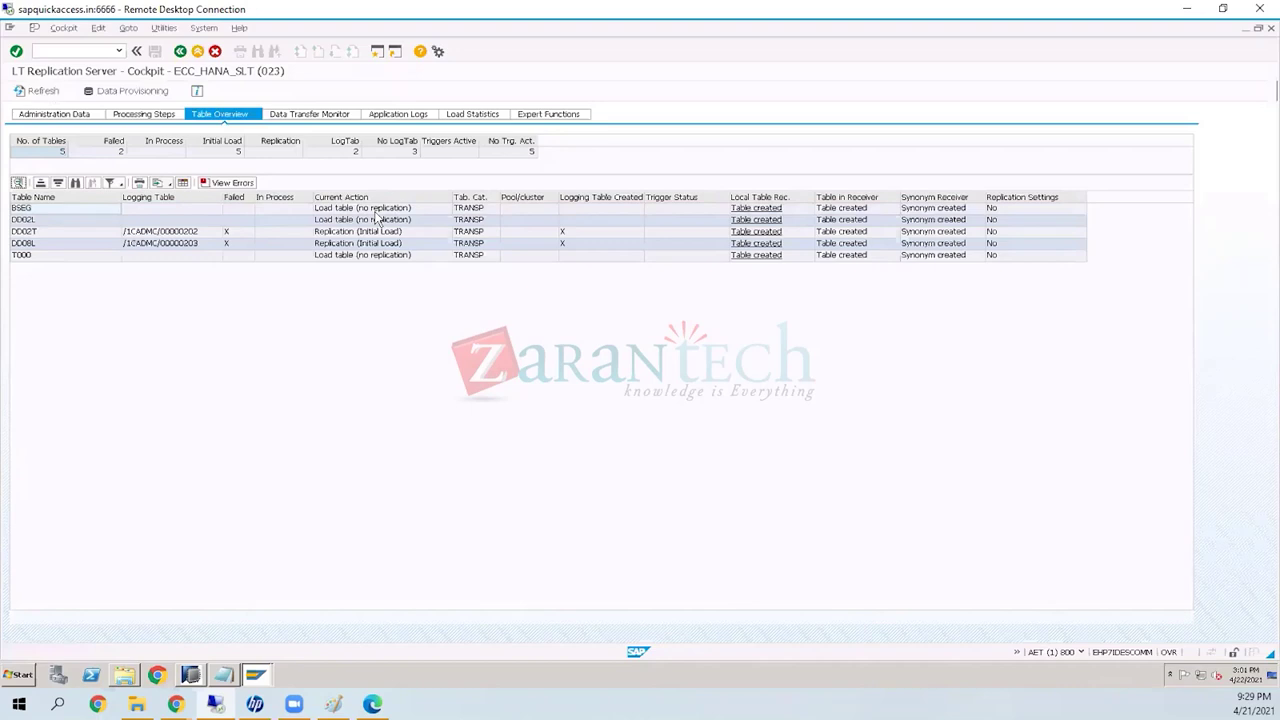
left_click(356, 212)
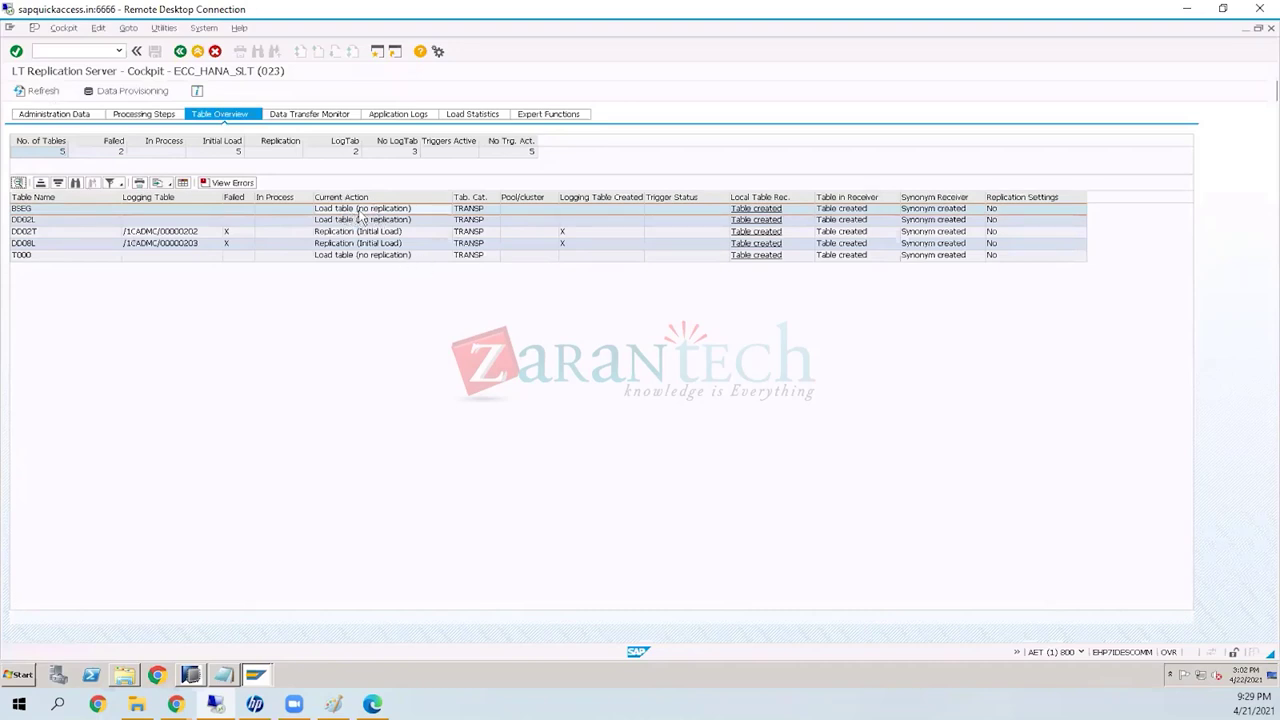
left_click(400, 243)
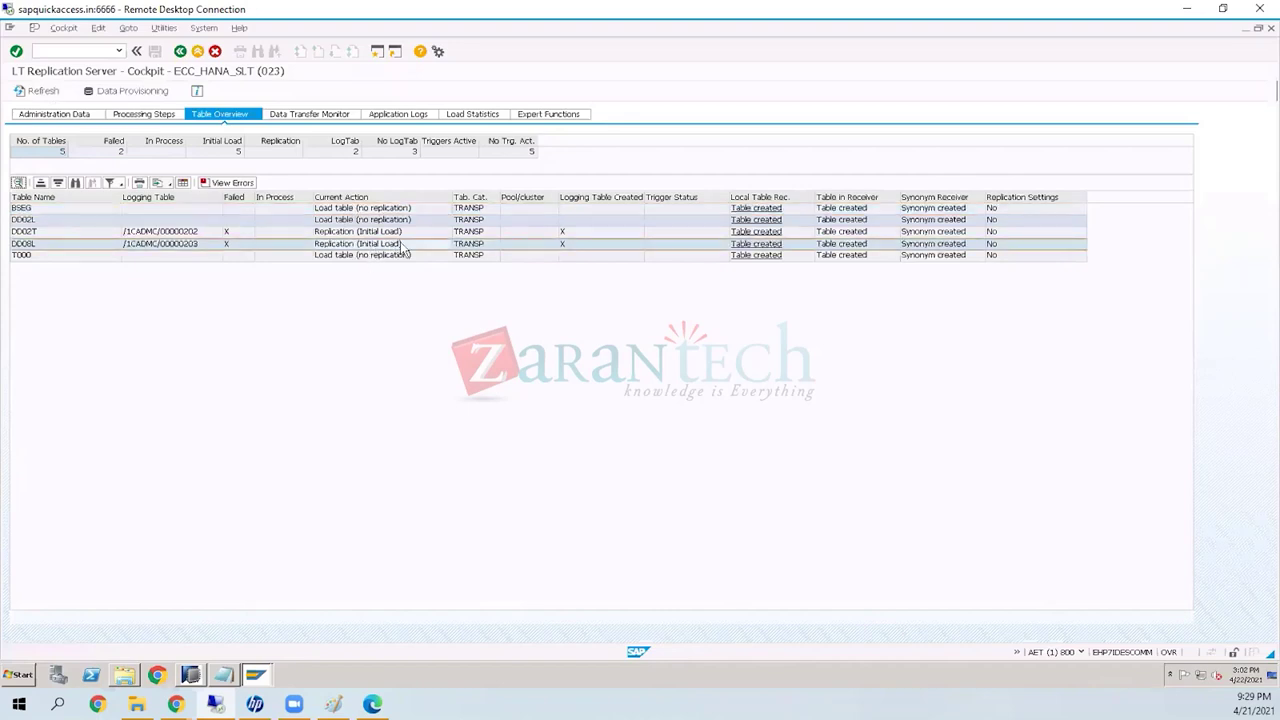
Step: Start the replication of table BSEG through data provisioning and refresh the table overview
left_click(270, 209)
left_click(135, 93)
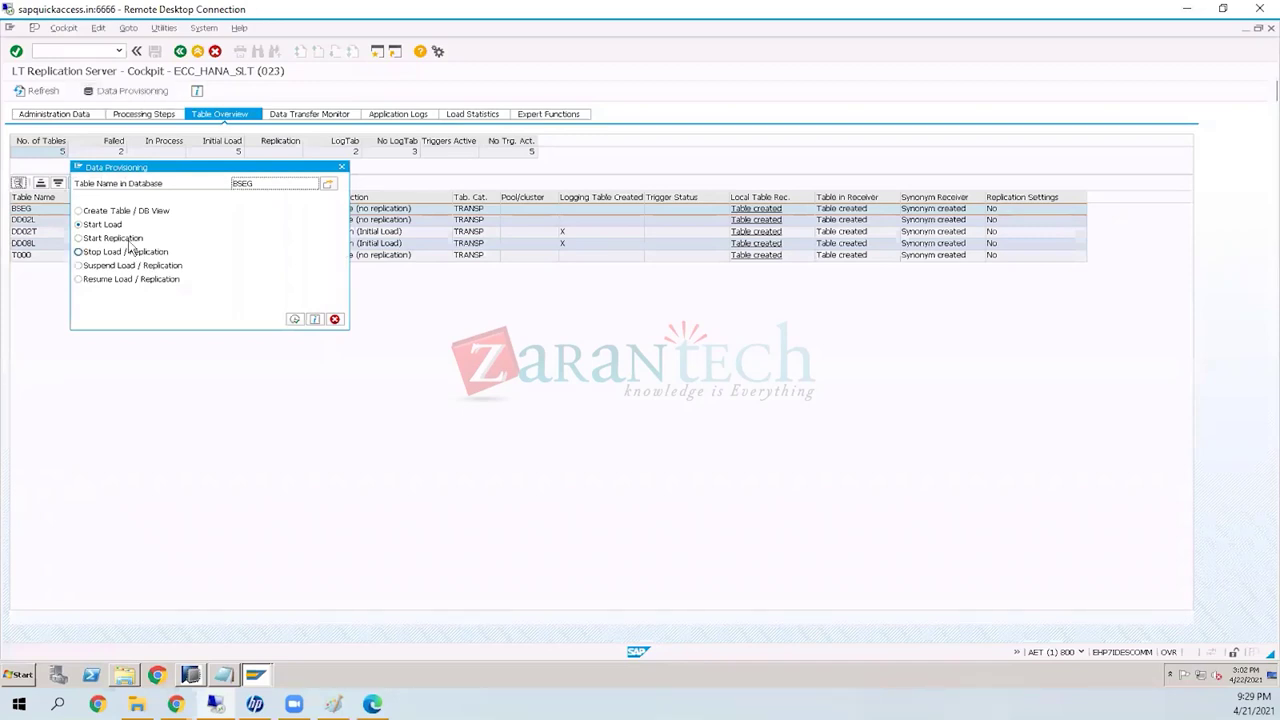
left_click(128, 238)
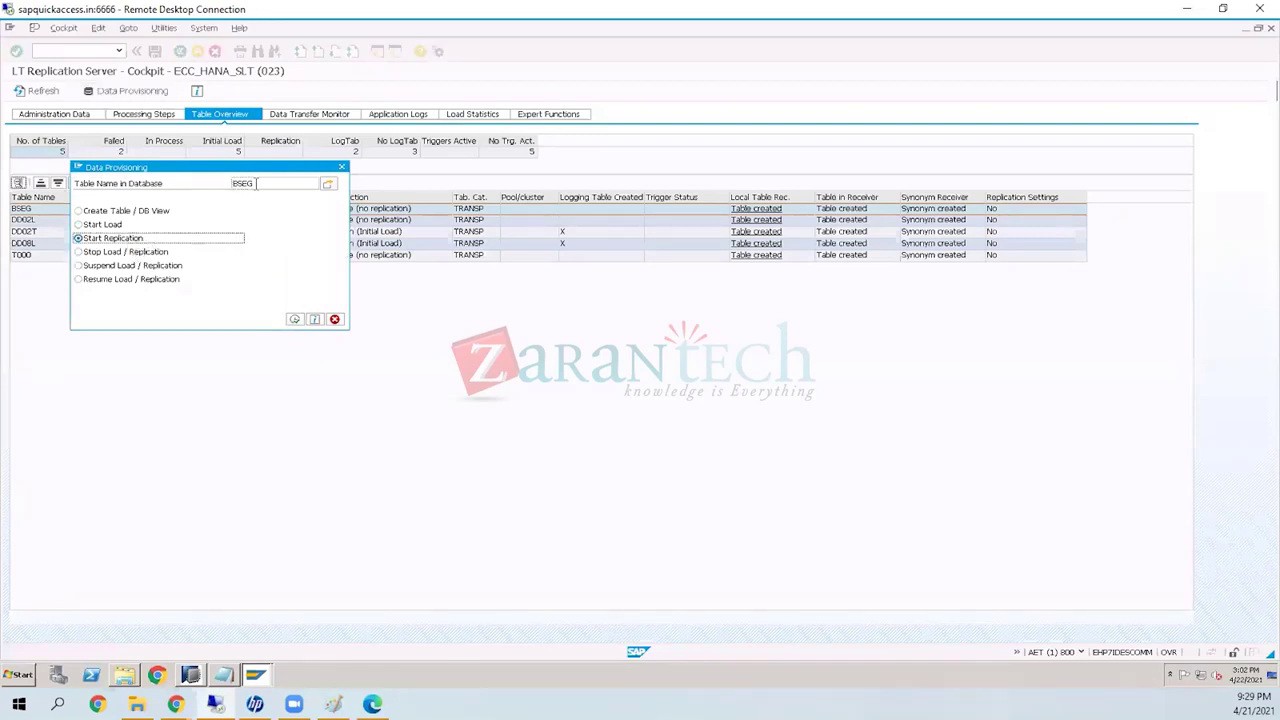
left_click(294, 320)
left_click(30, 92)
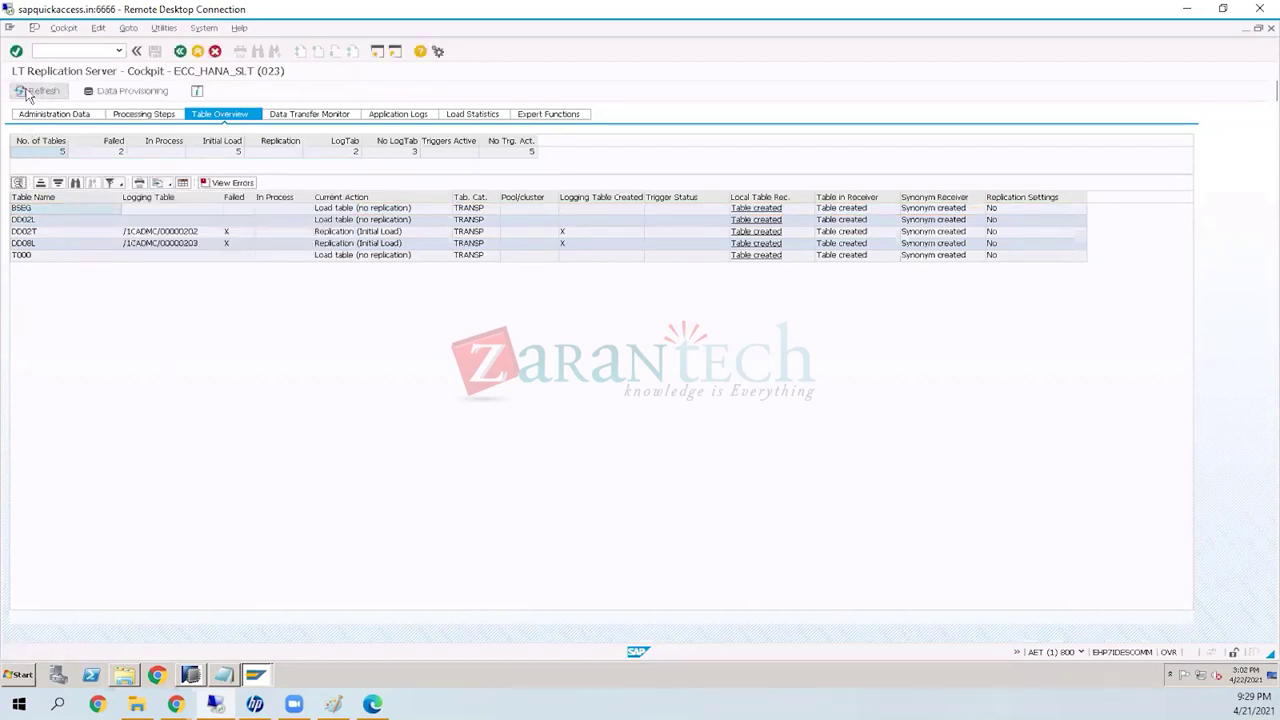
left_click(30, 91)
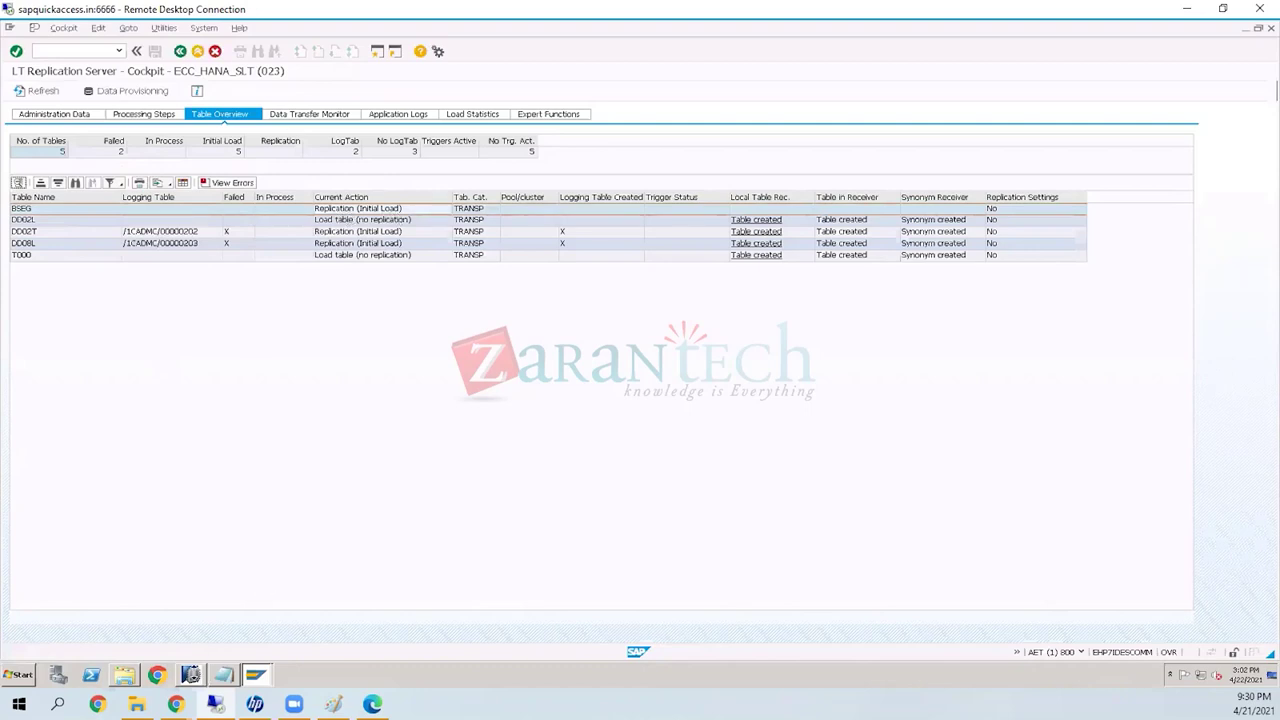
Step: Switch to SAP HANA Studio and refresh the SLT data load management list to check the action and status of BSEG
left_click(195, 677)
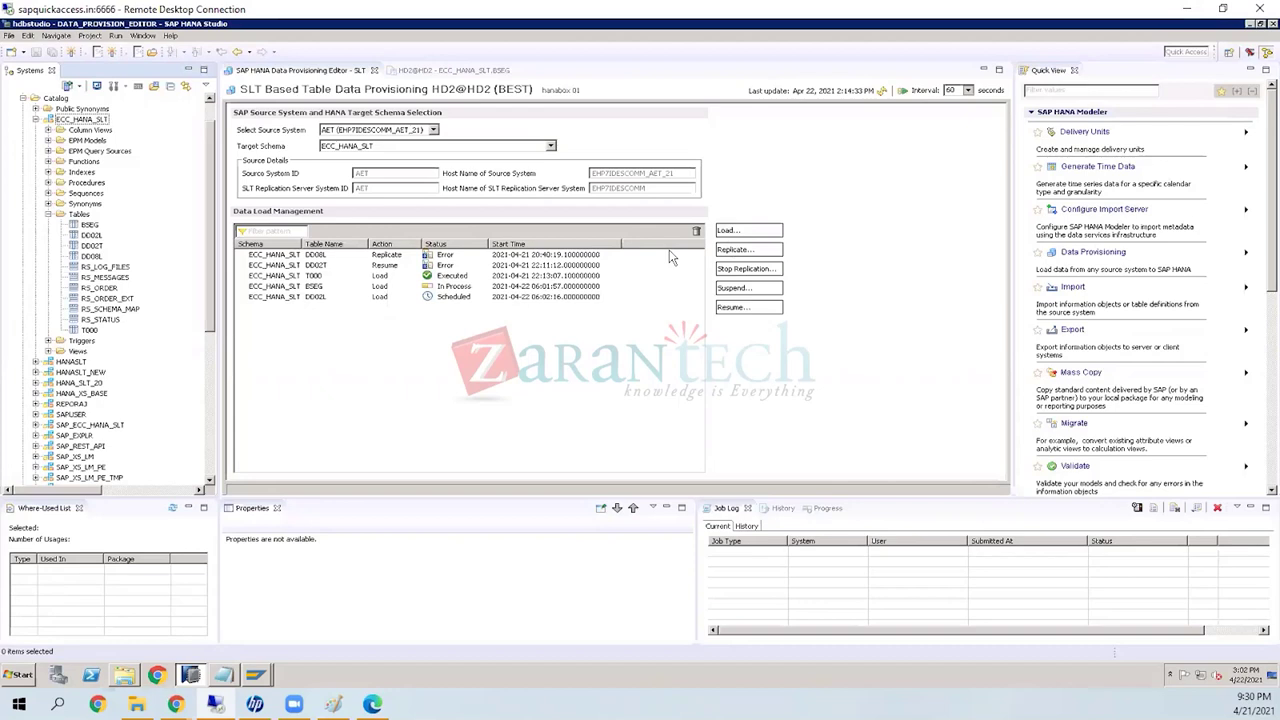
left_click(884, 91)
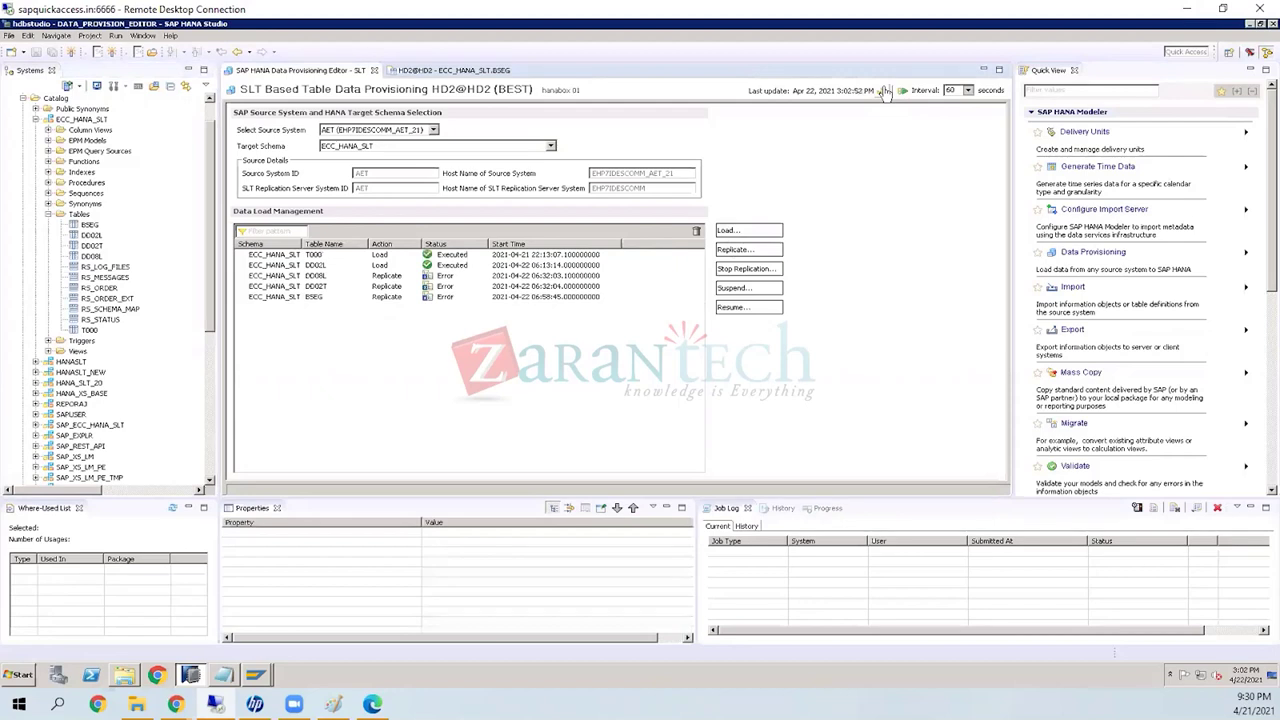
left_click(884, 91)
left_click(315, 298)
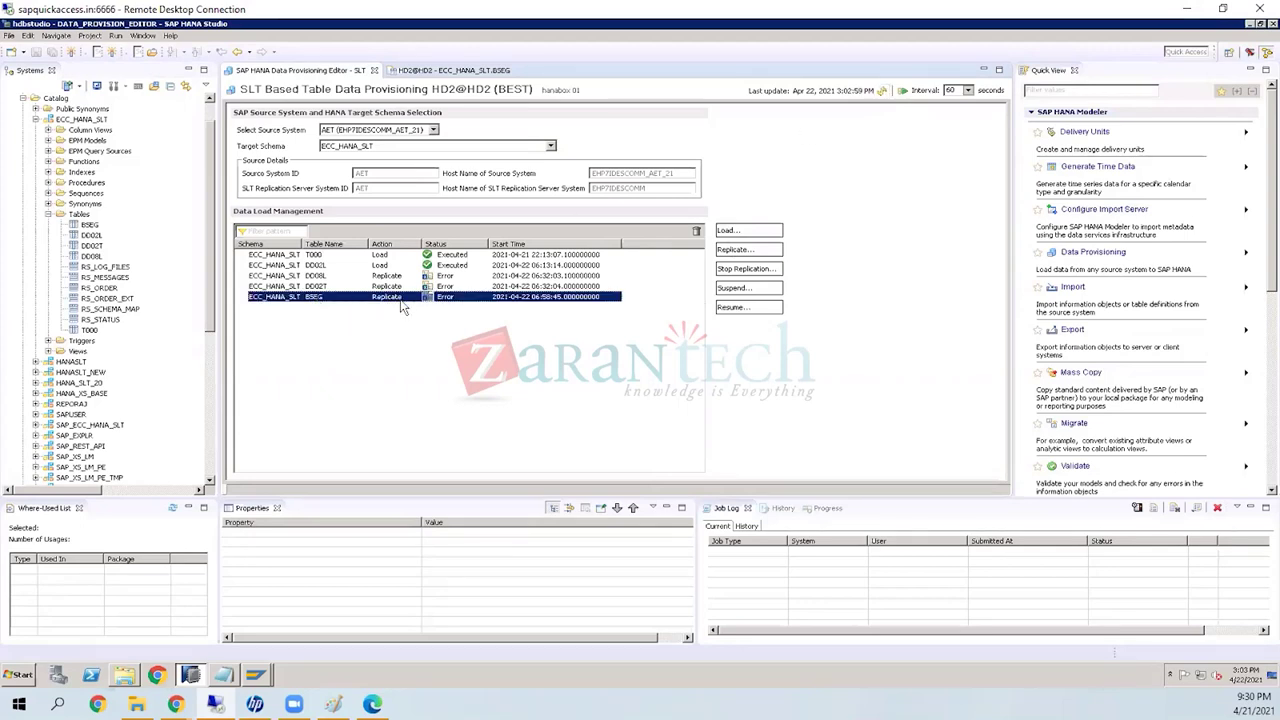
left_click(883, 92)
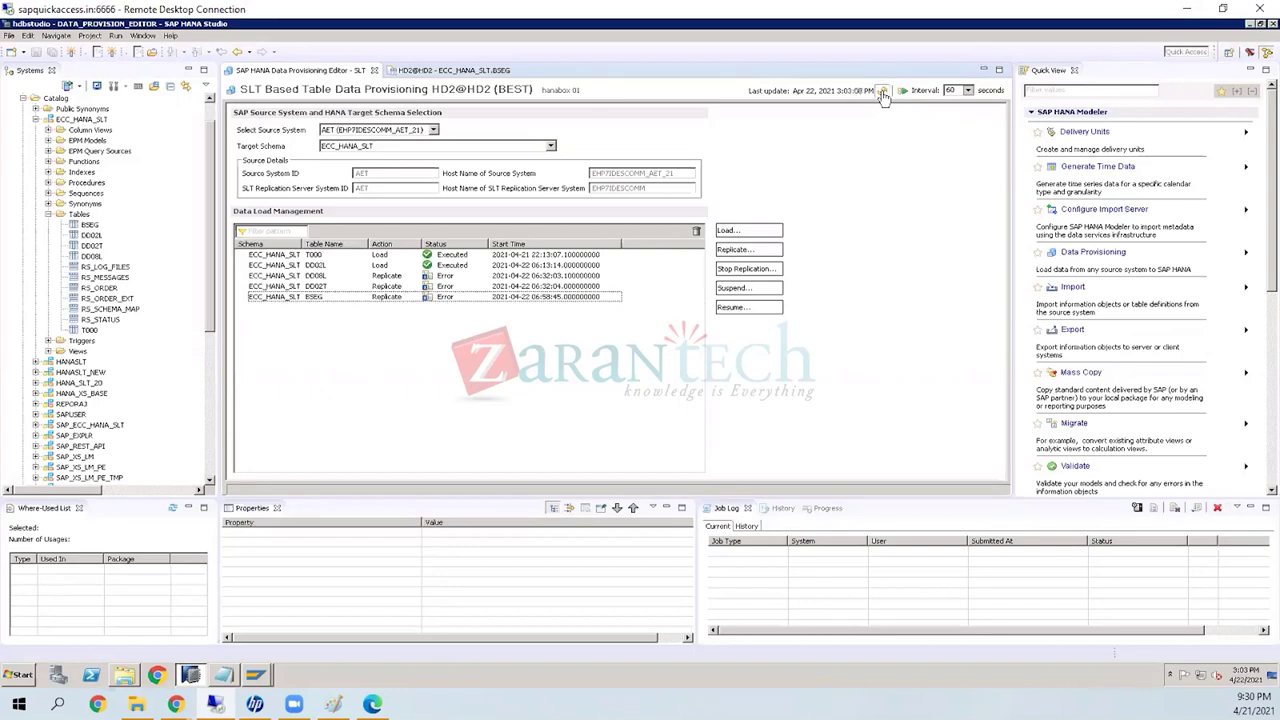
left_click(883, 92)
left_click(882, 92)
Step: Open the content of table BSEG in schema ECC_HANA_SLT, refresh its data and read the result message
left_click(89, 226)
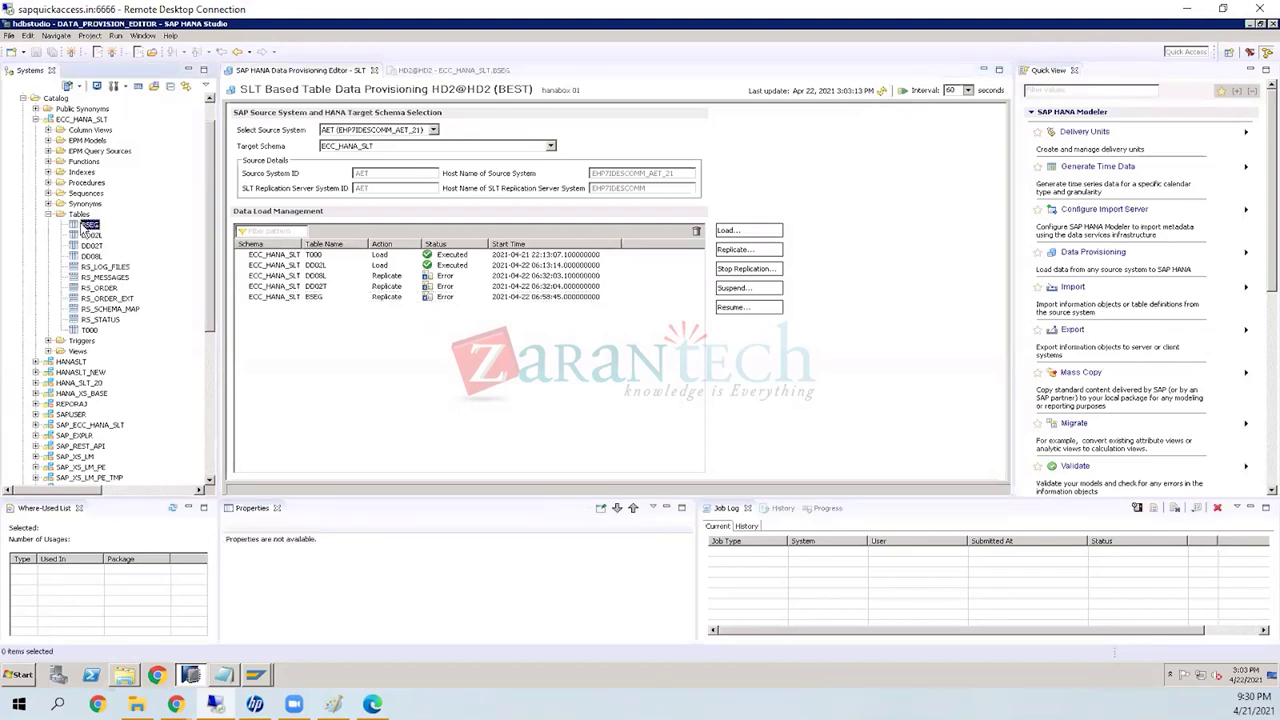
right_click(88, 230)
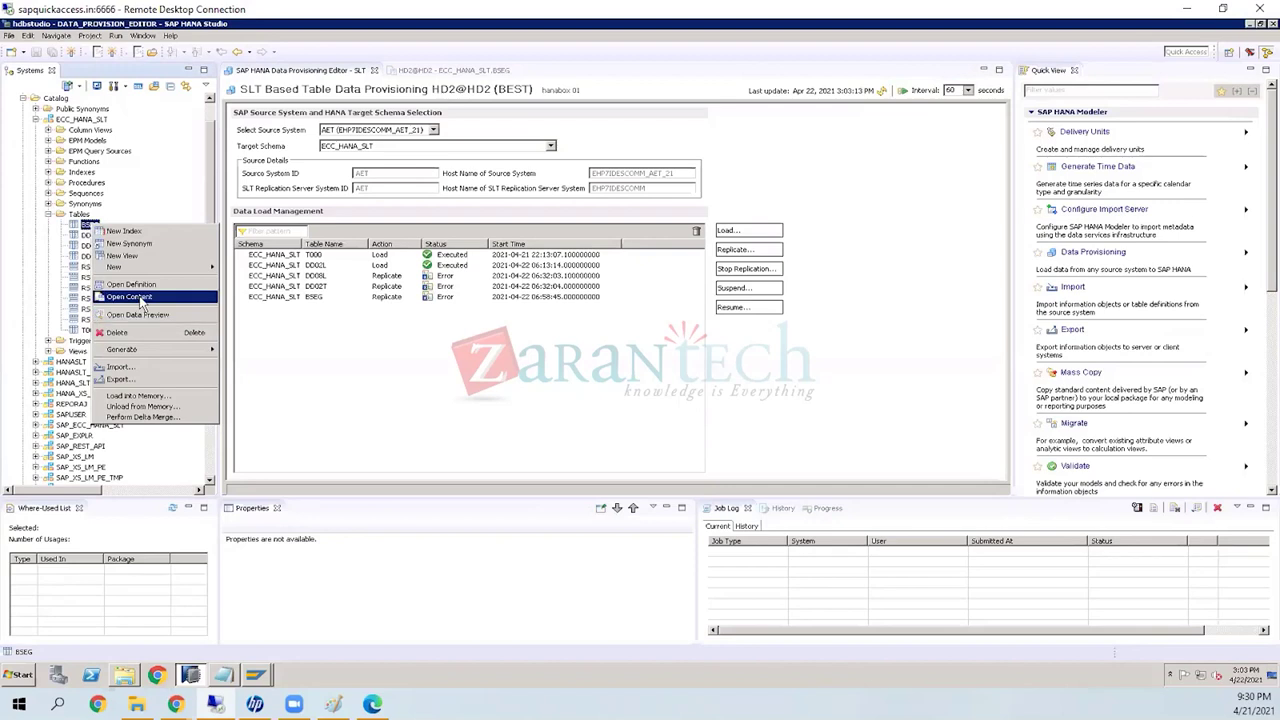
left_click(138, 298)
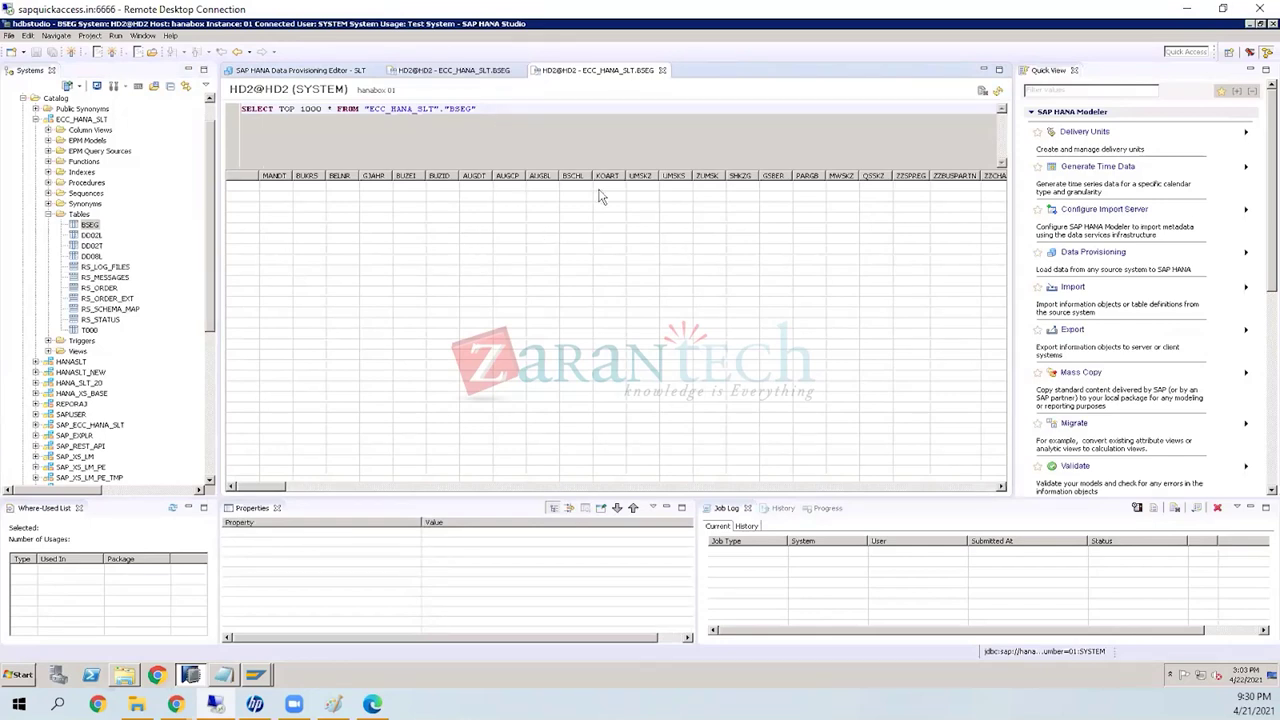
left_click(997, 92)
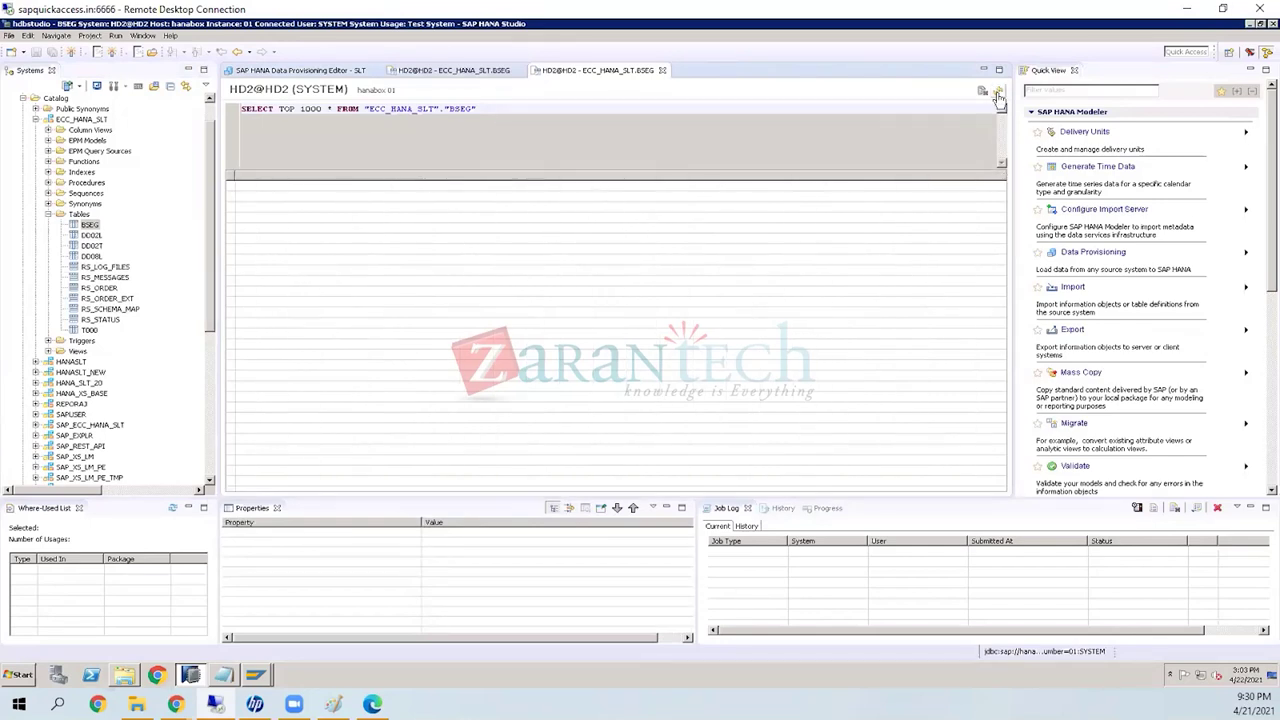
left_click(997, 92)
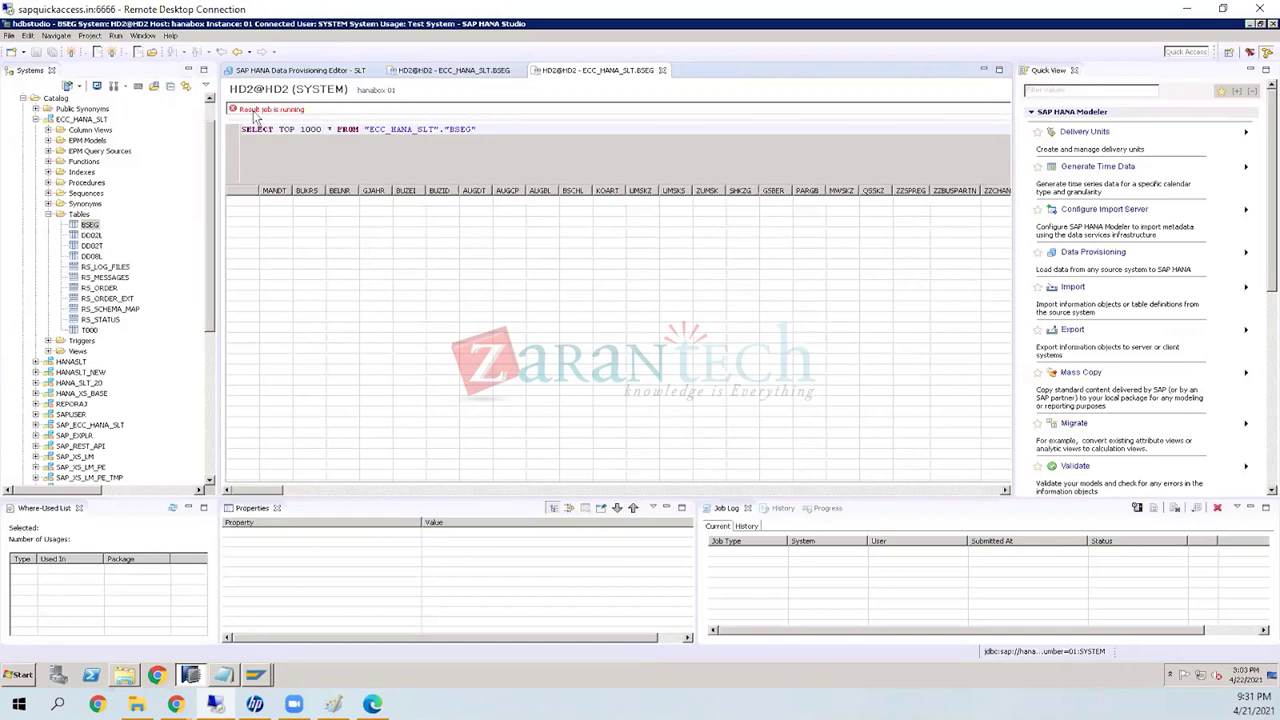
triple_click(303, 107)
left_click_drag(303, 106, 307, 112)
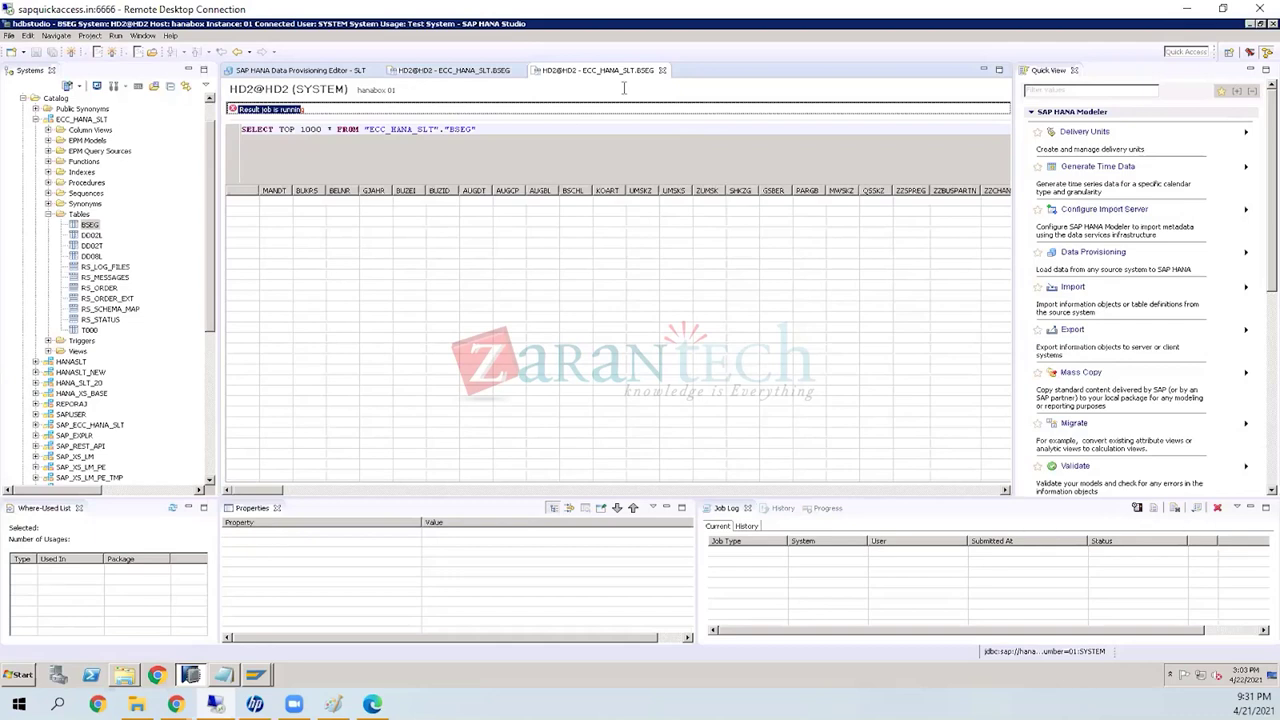
Step: Switch back to the LT Replication Server cockpit, refresh the table overview and review the error messages of table BSEG
left_click(258, 679)
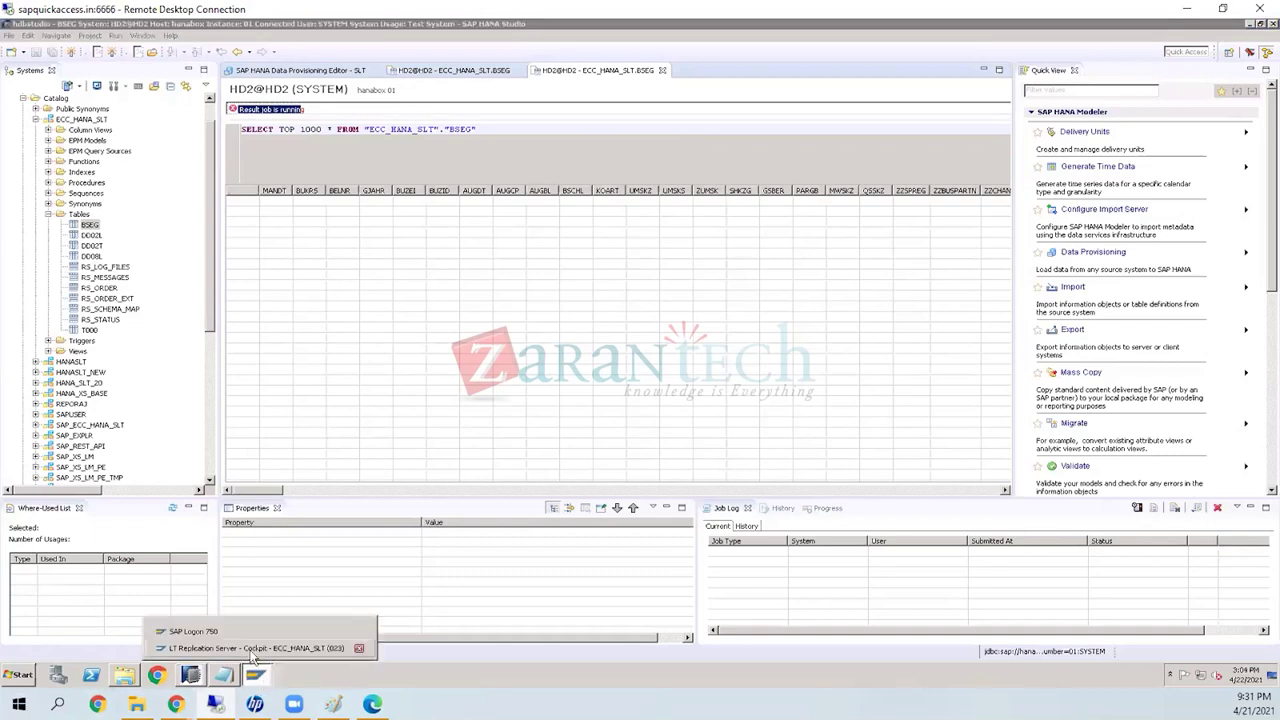
left_click(252, 649)
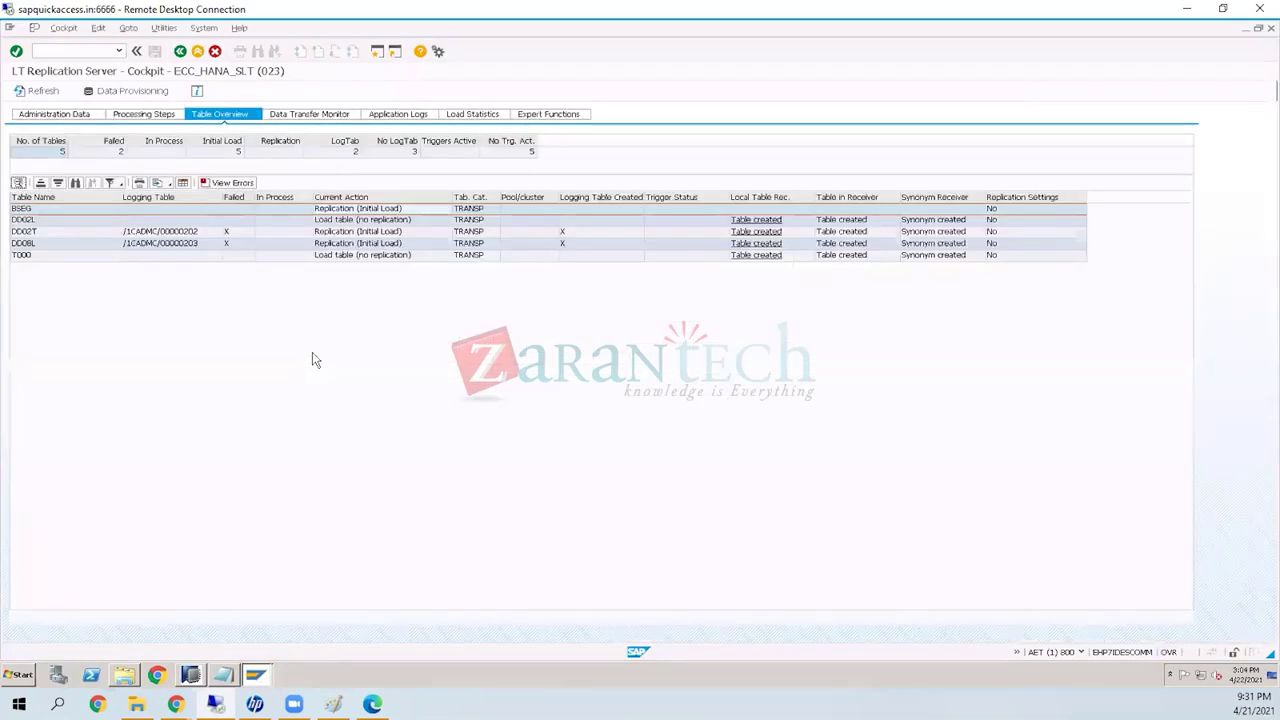
left_click(46, 91)
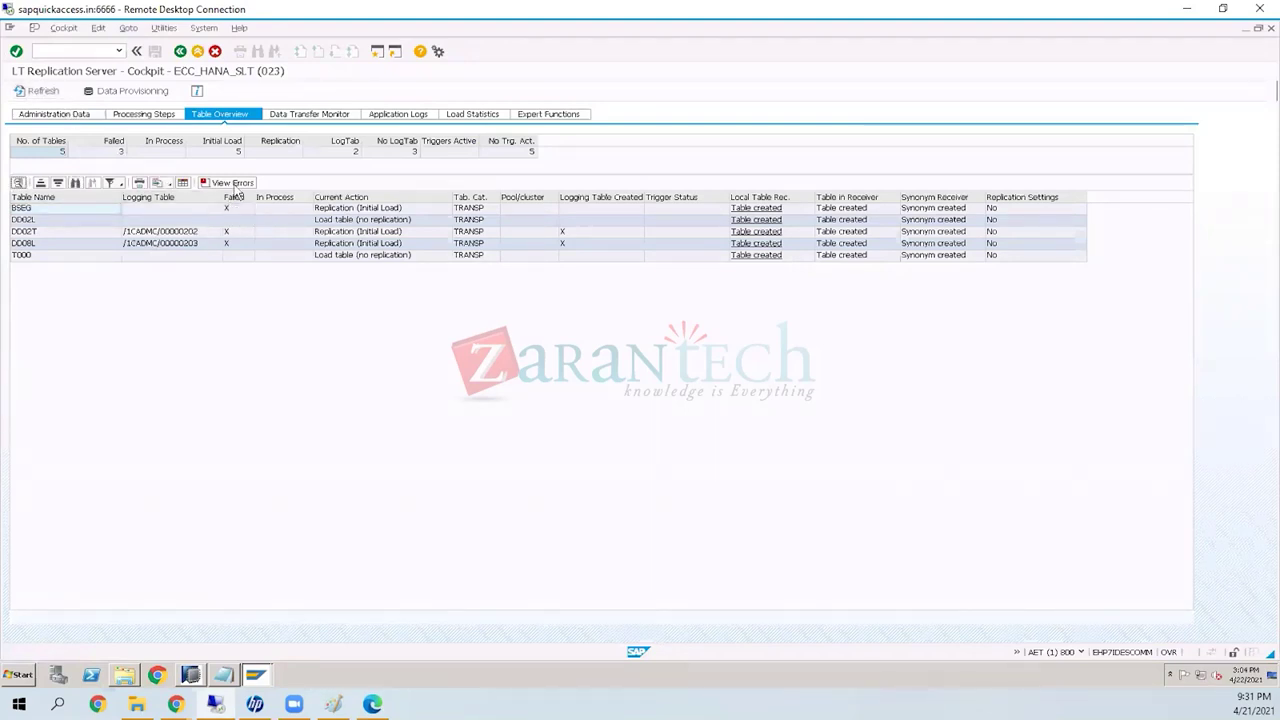
left_click(232, 208)
left_click(232, 183)
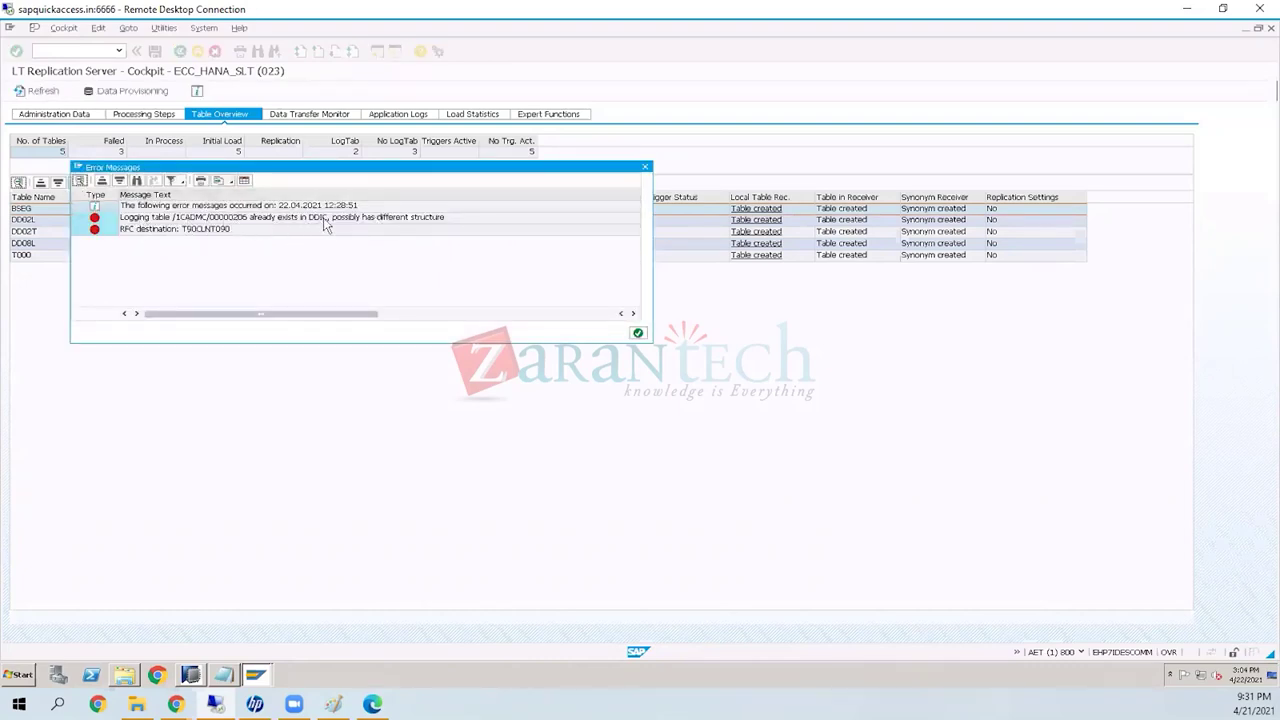
left_click(436, 222)
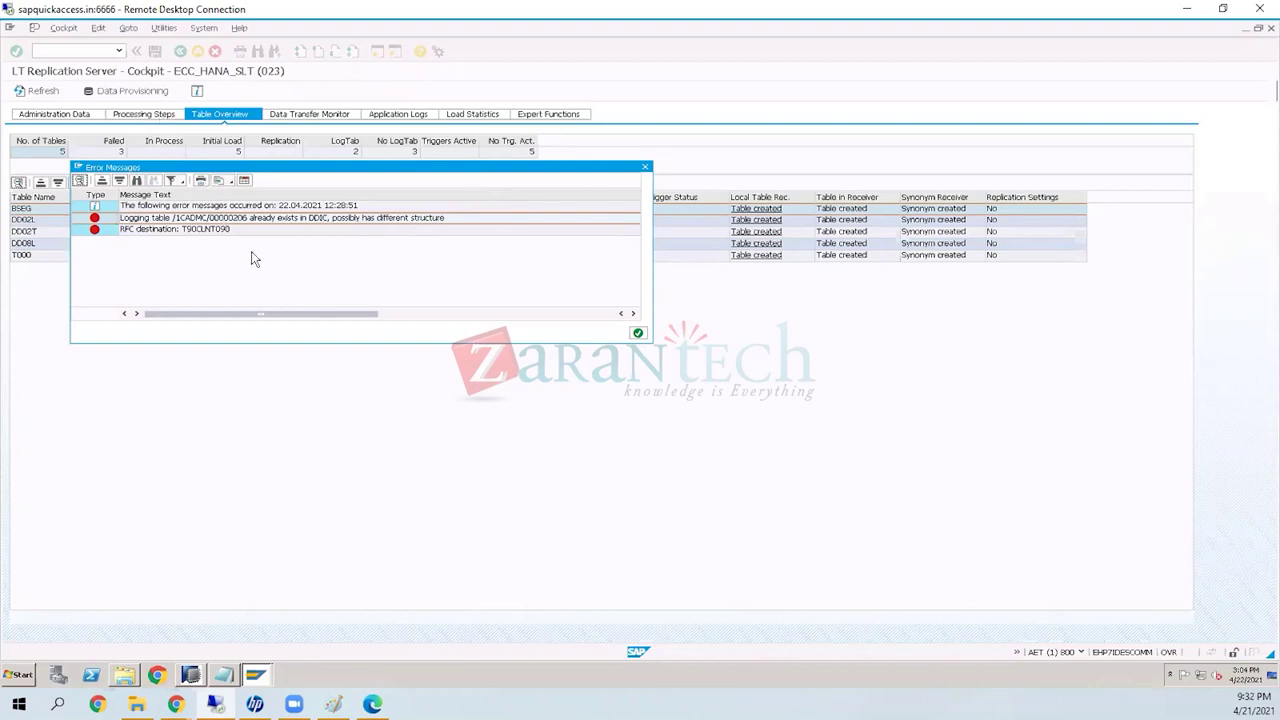
left_click(638, 332)
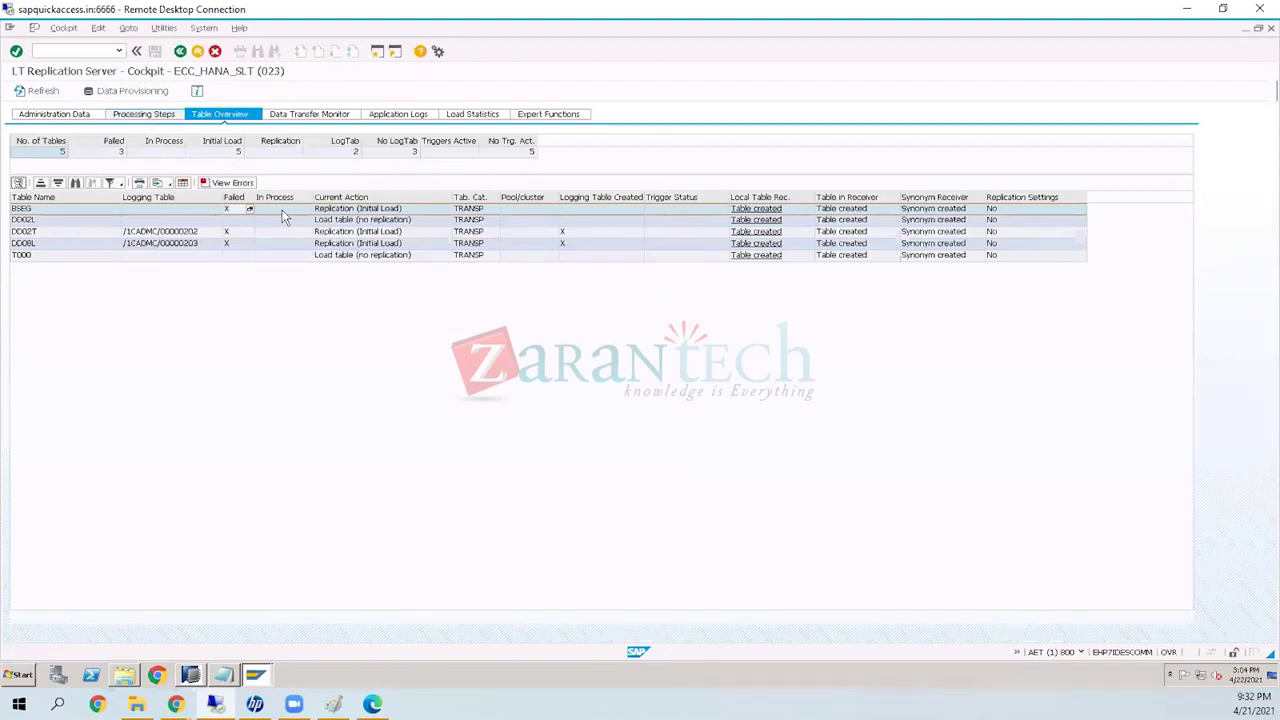
Step: Review the processing steps of the configuration, from Execute Preparatory Steps to Create Logging Tables and Create Database Triggers
left_click(143, 116)
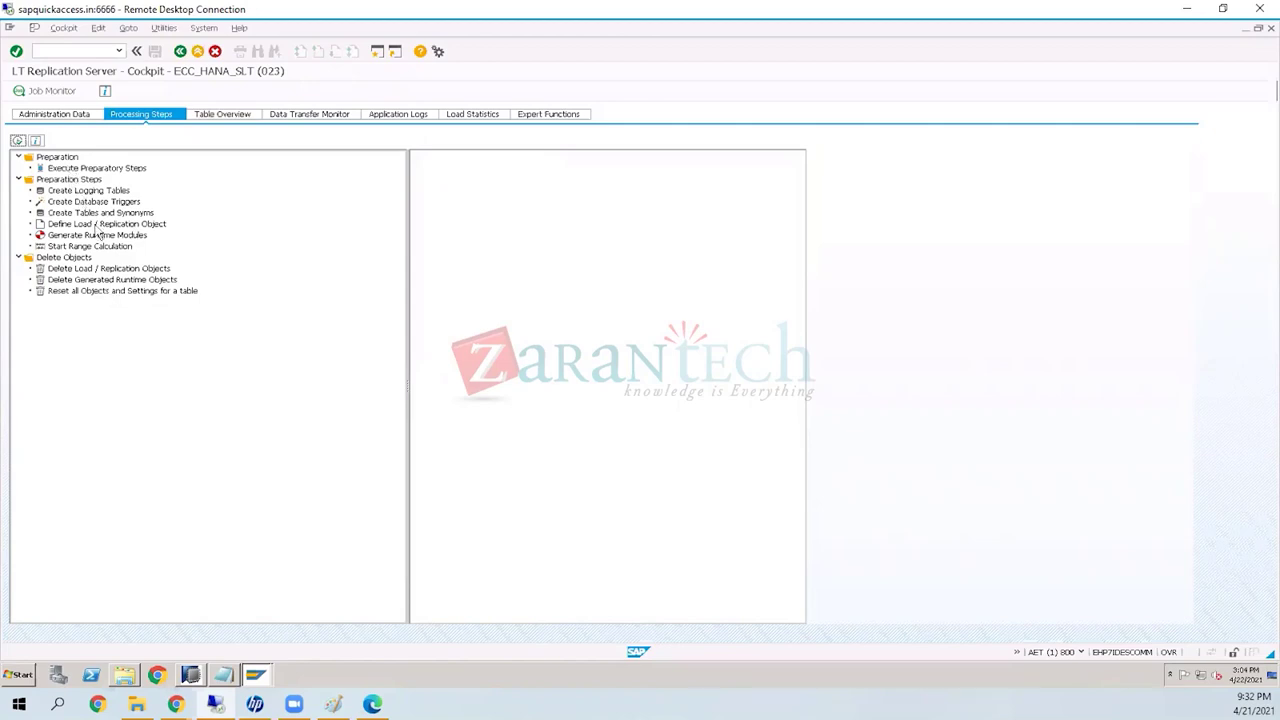
left_click(91, 170)
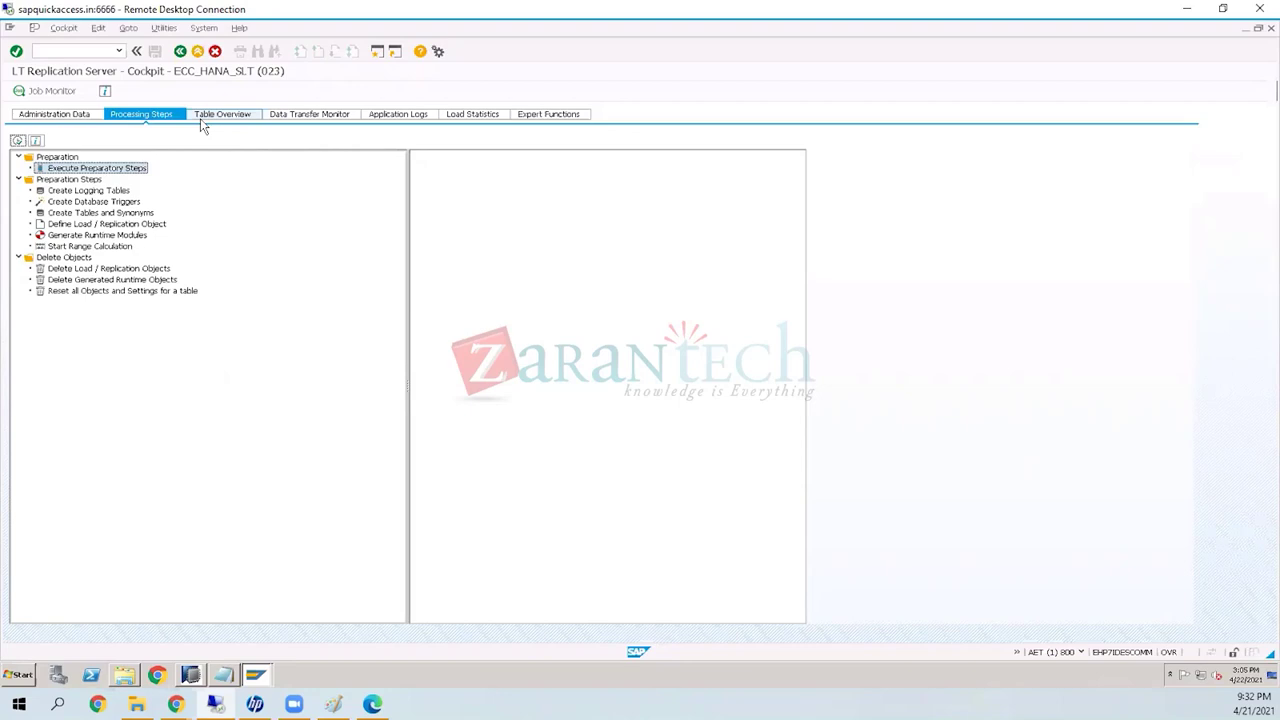
left_click(120, 192)
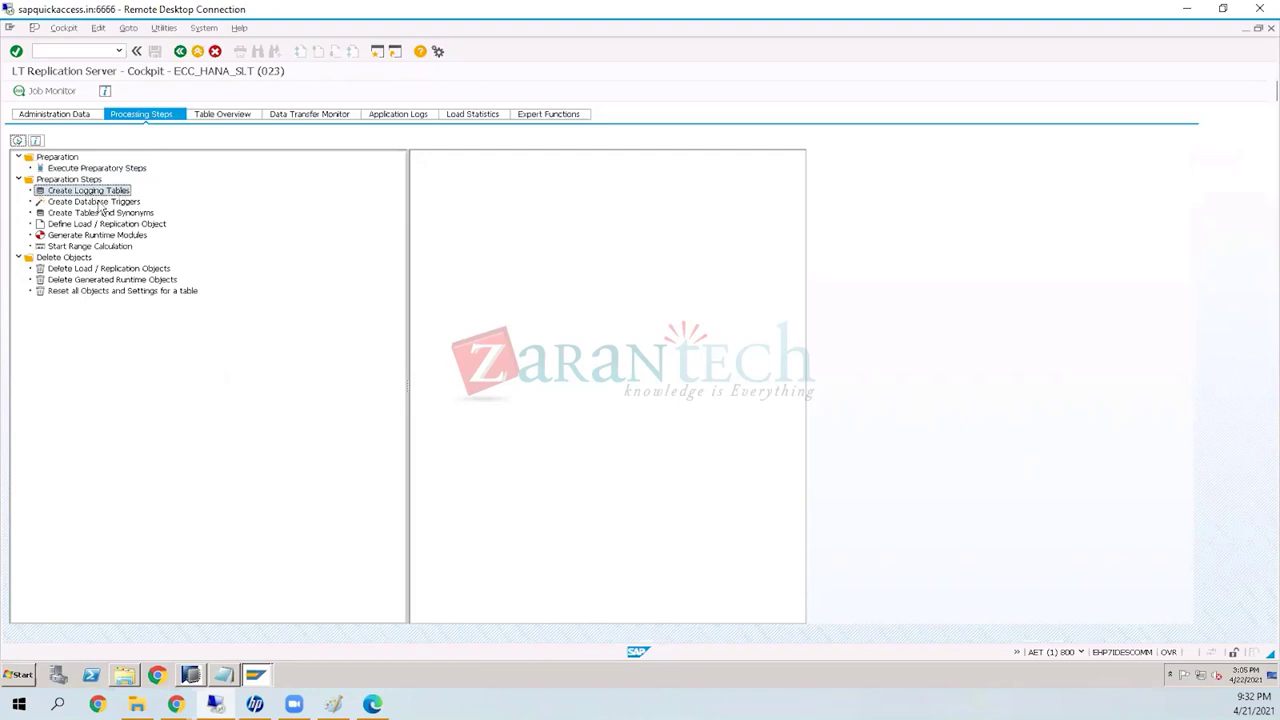
left_click(101, 205)
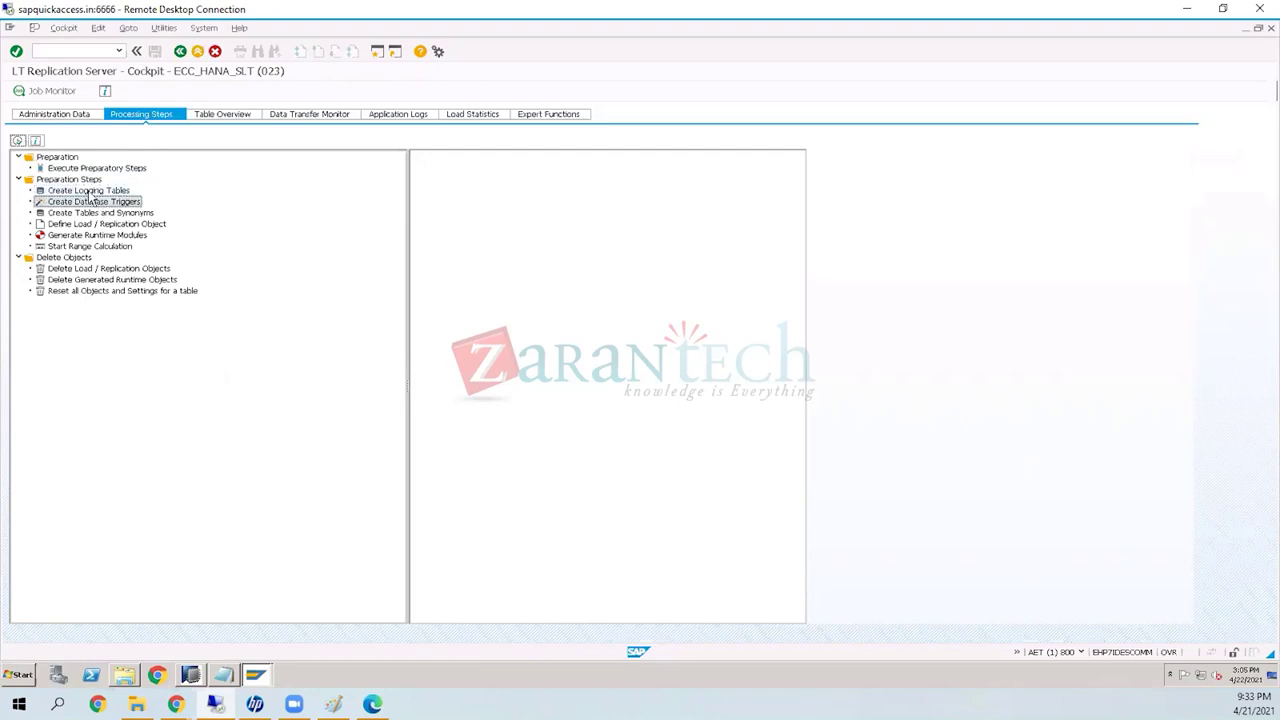
left_click(90, 192)
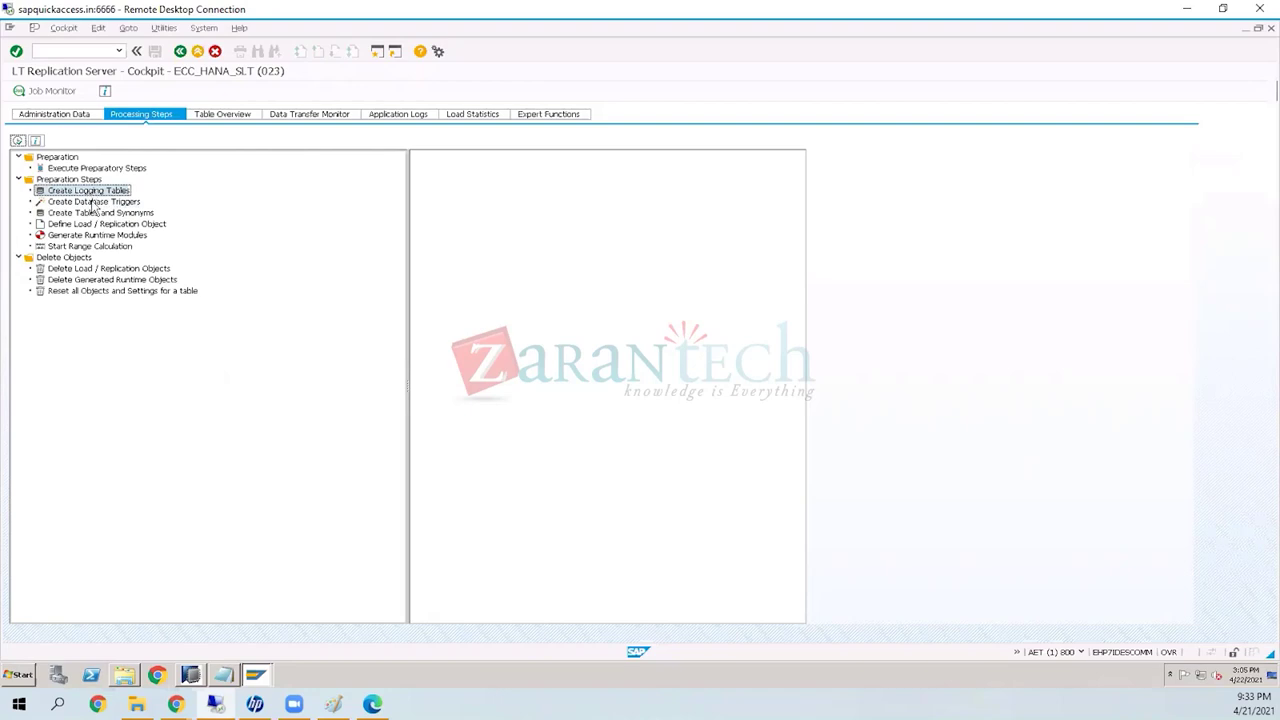
left_click(93, 204)
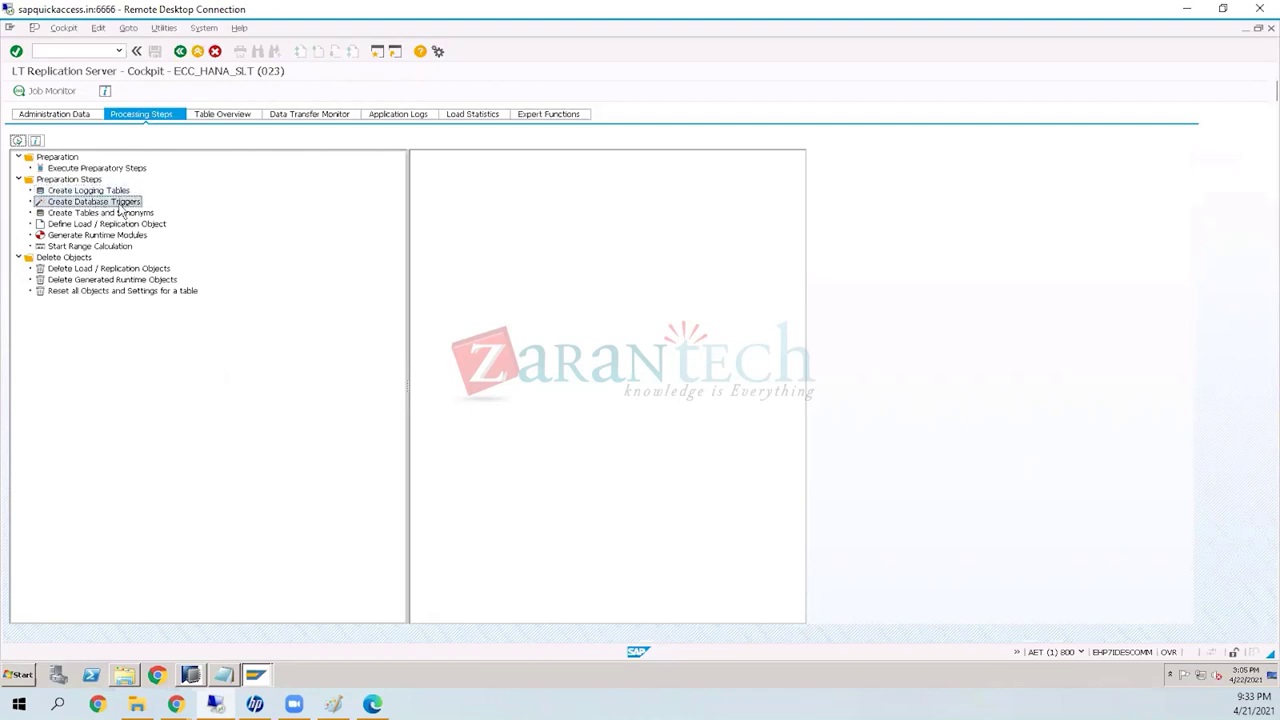
Step: Execute Create Logging Tables for table BSEG with mass transfer ID 023, review the log and return to the processing steps
double_click(74, 191)
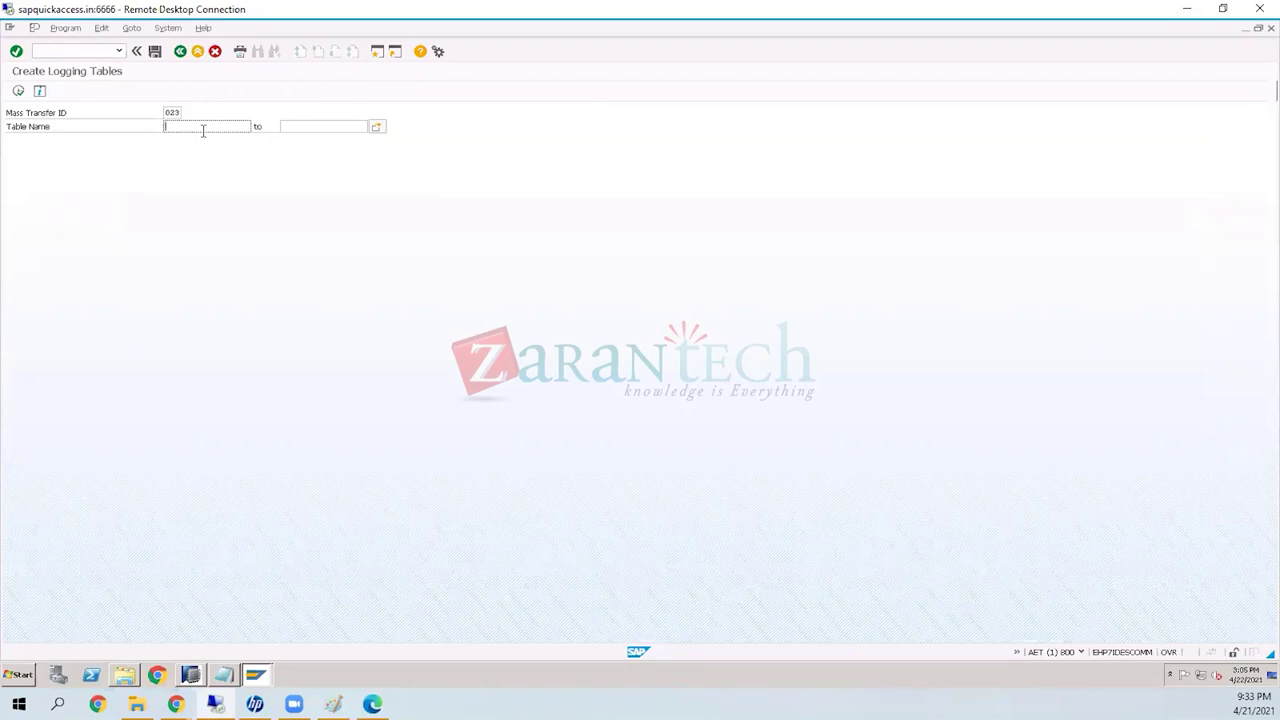
type("BSEG")
left_click(18, 91)
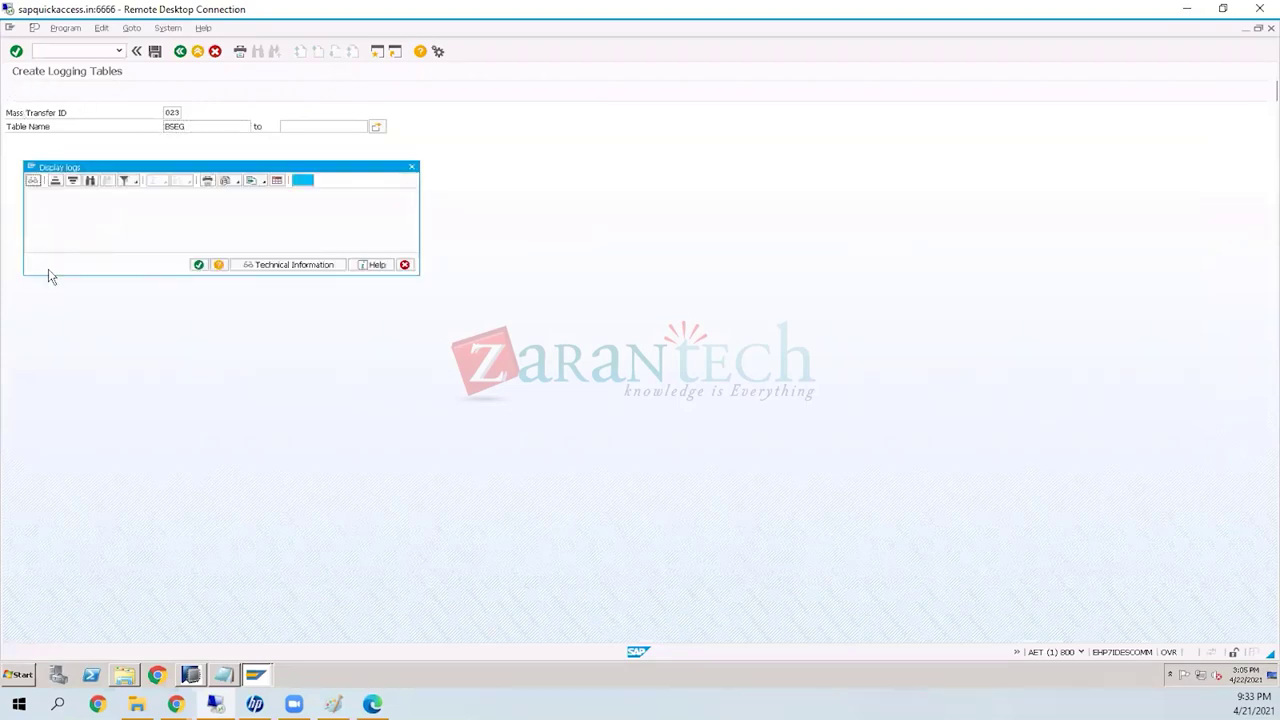
left_click(64, 208)
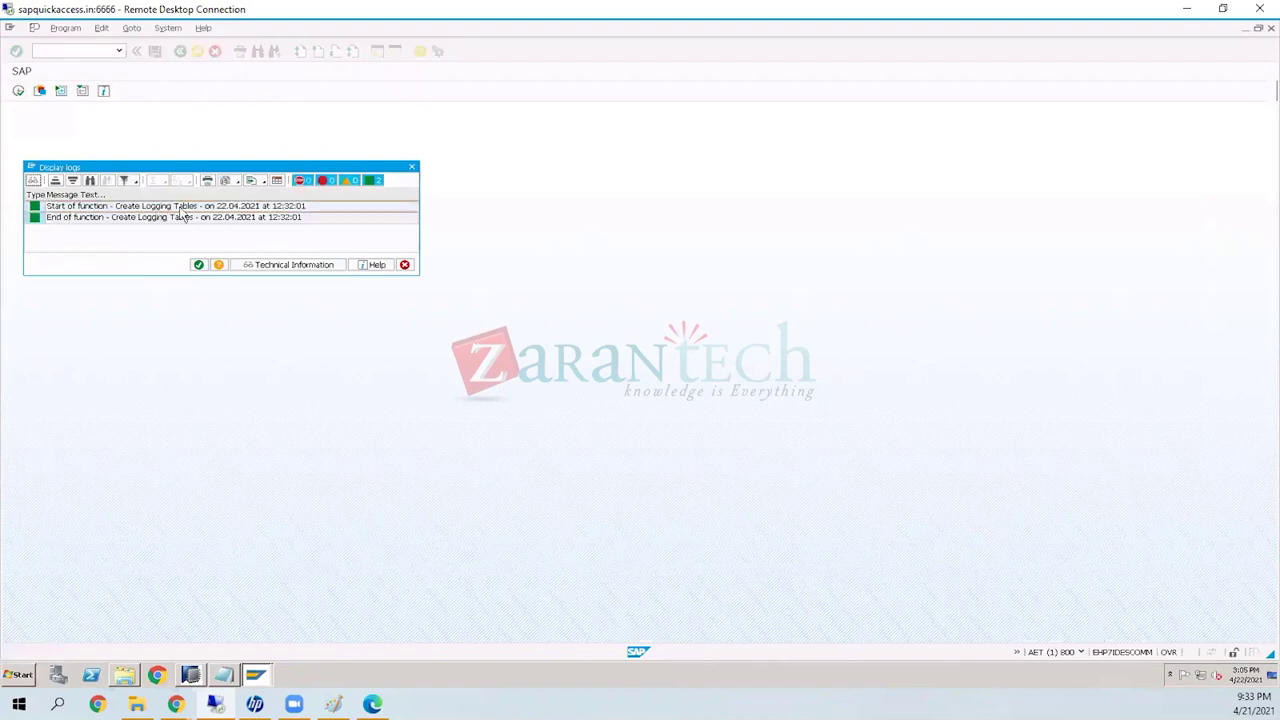
left_click(157, 220)
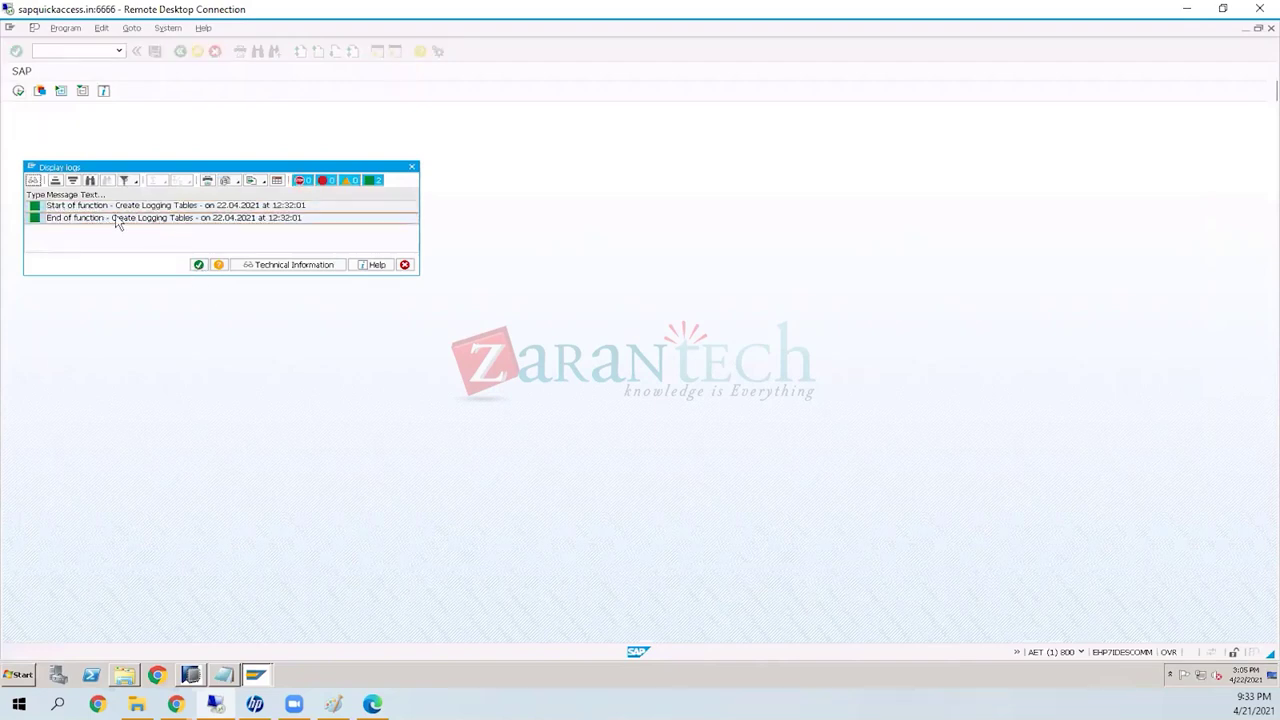
left_click(198, 265)
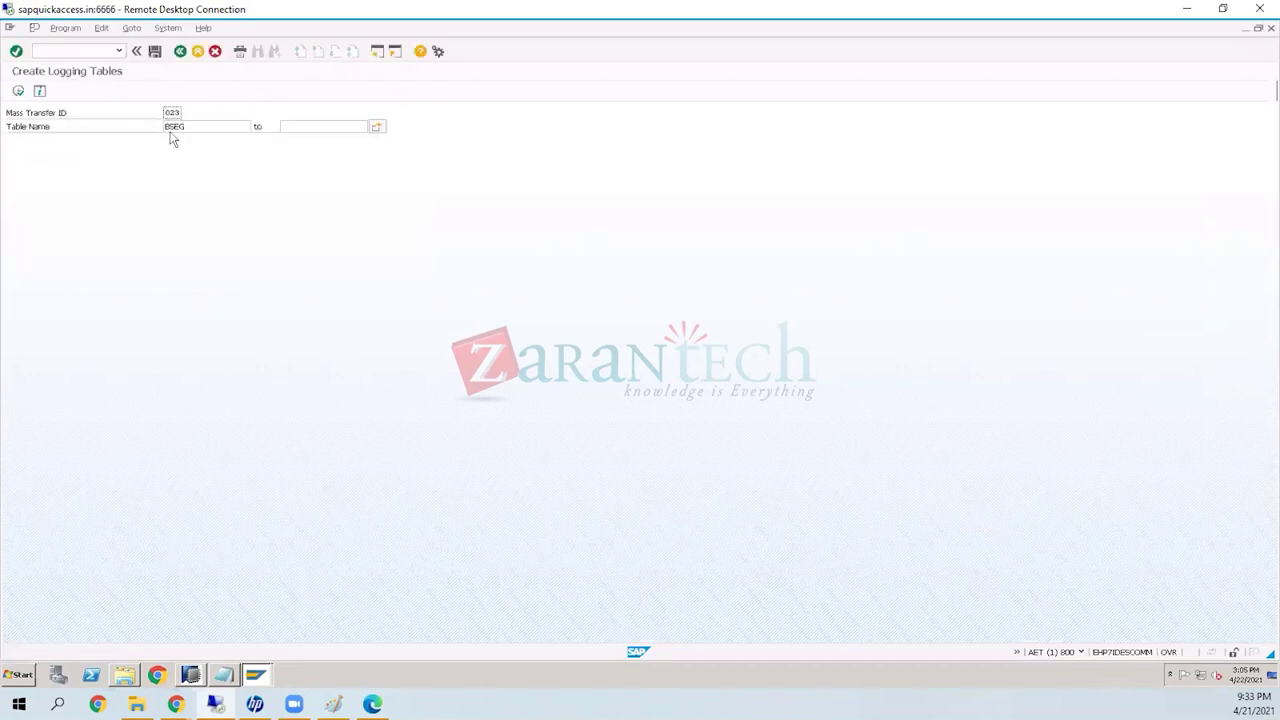
left_click(180, 52)
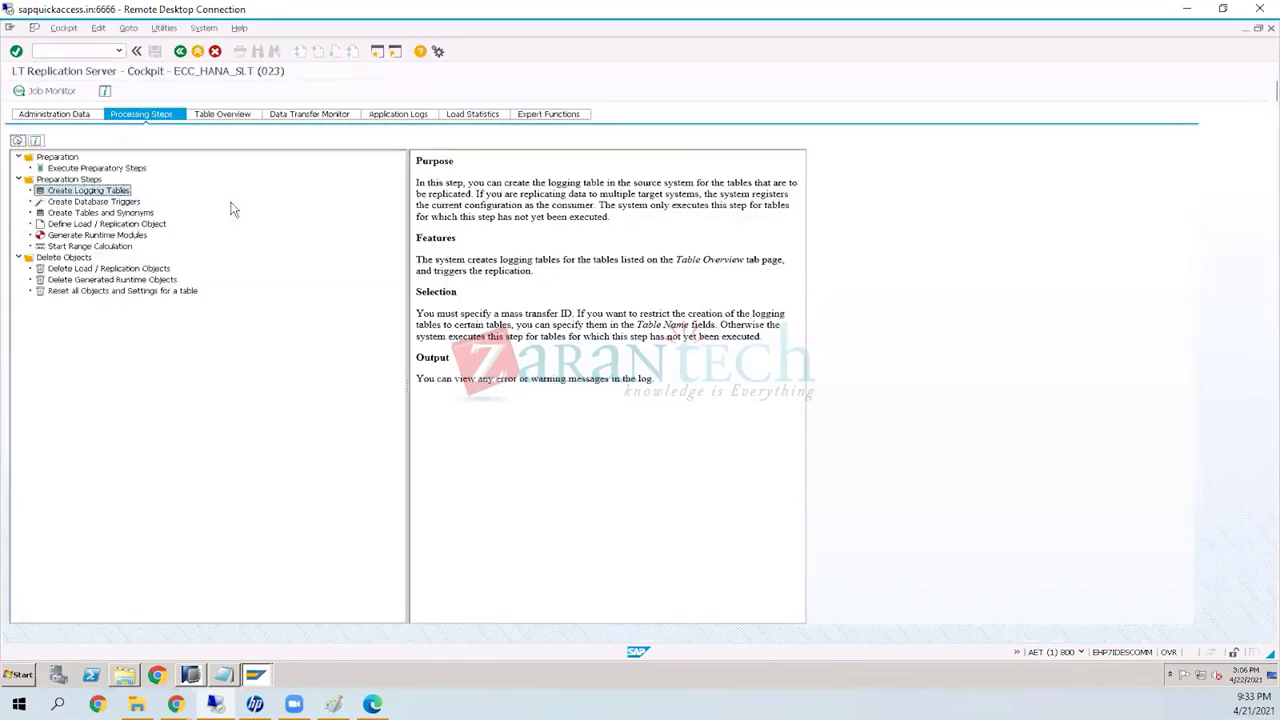
Step: Open the Create Database Triggers step to examine its selection fields, and return to the processing steps without executing it
left_click(96, 203)
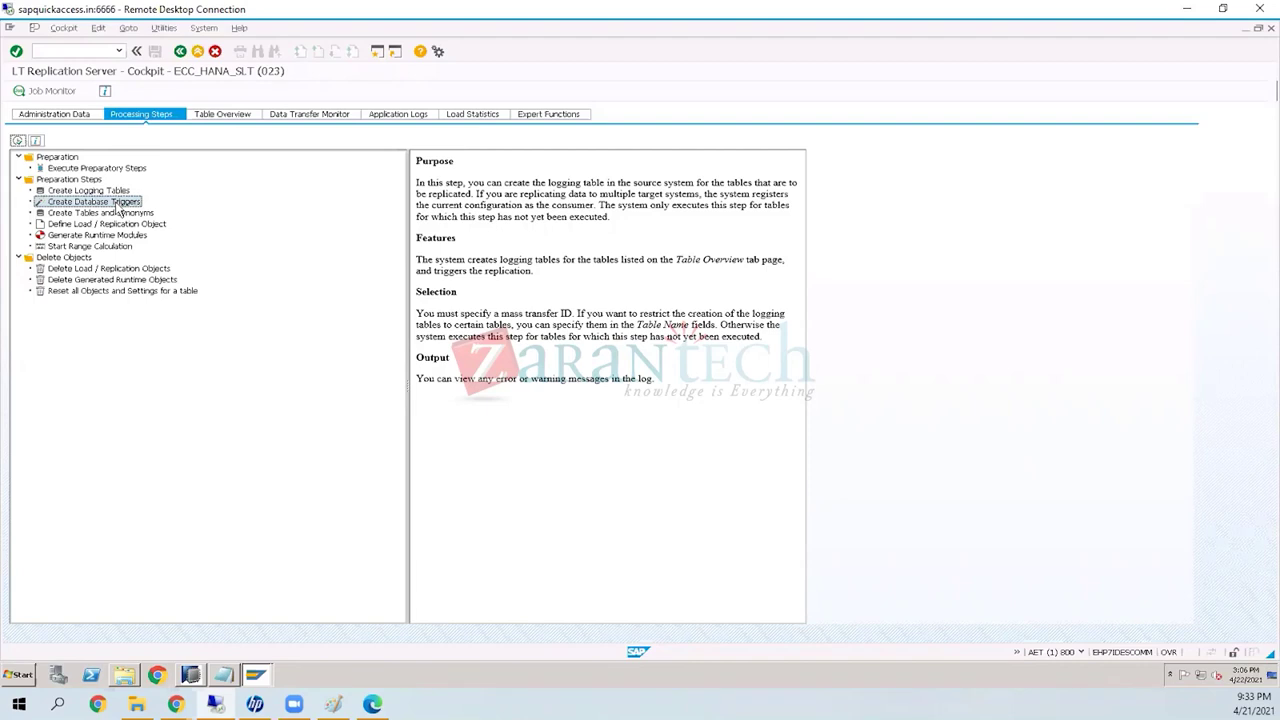
double_click(118, 205)
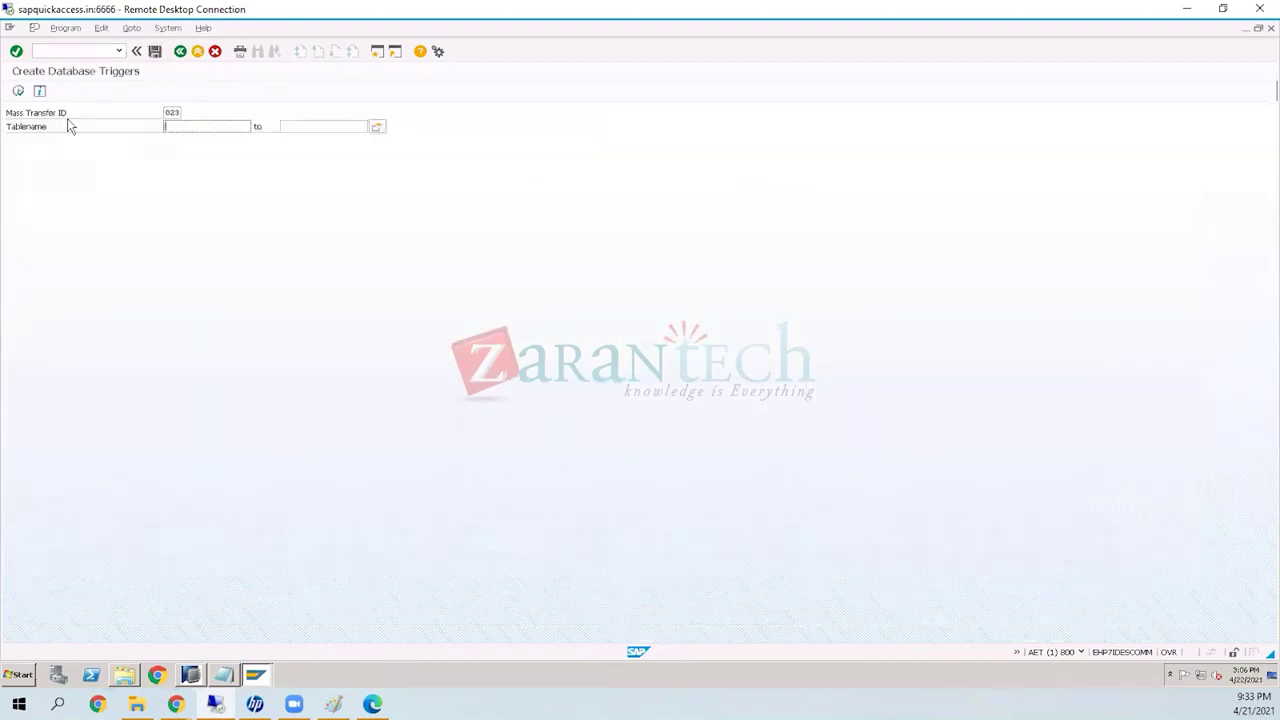
left_click(181, 53)
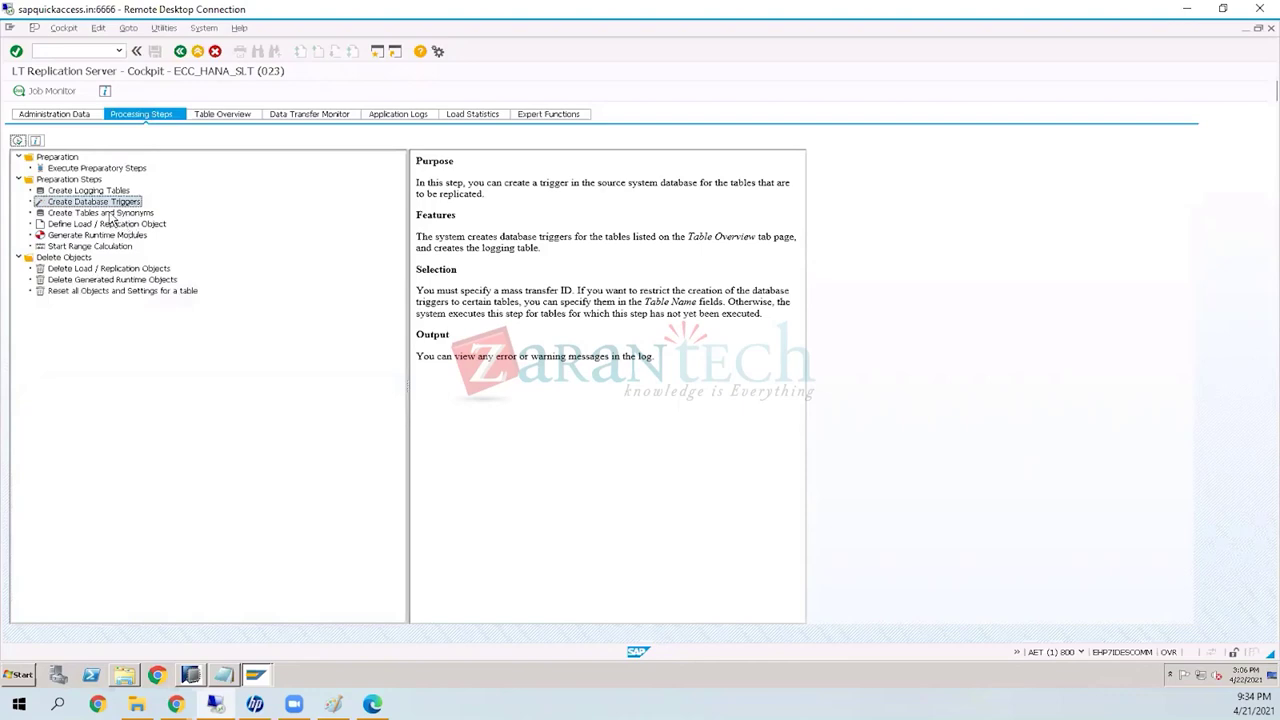
Step: Check the receiver table and synonym status in the table overview in connection with the Create Tables and Synonyms step
left_click(112, 215)
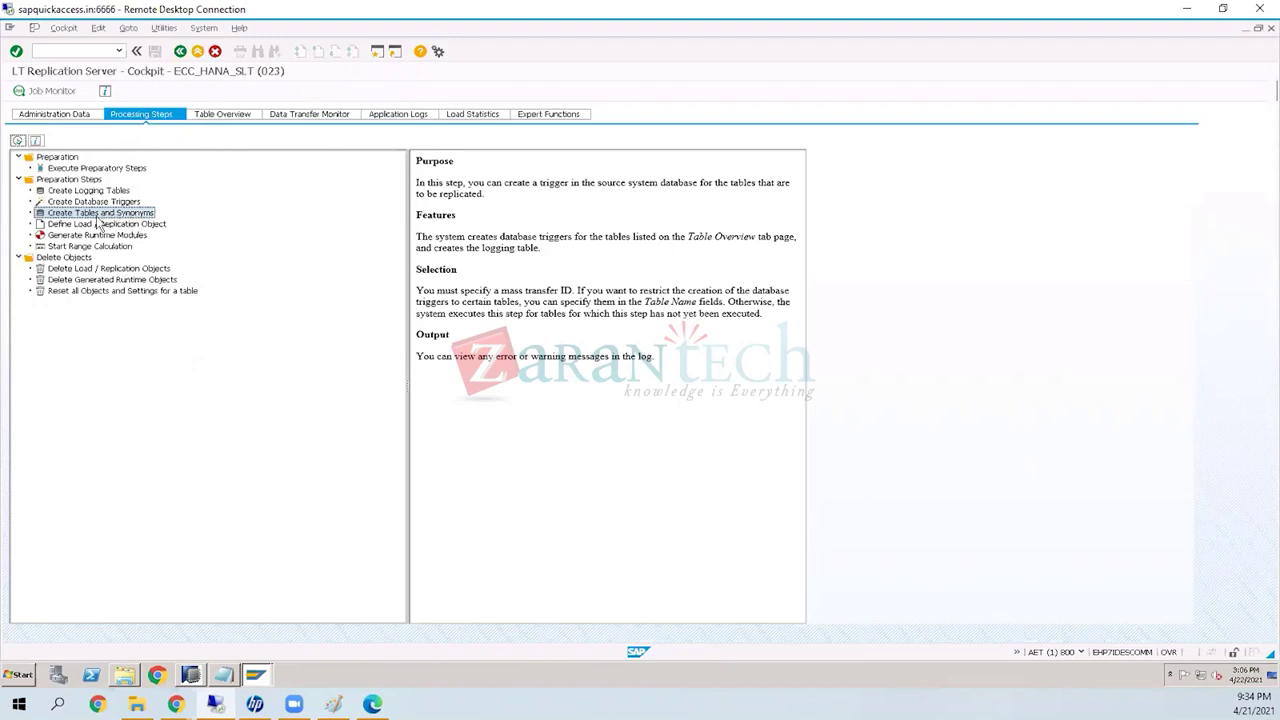
left_click(224, 115)
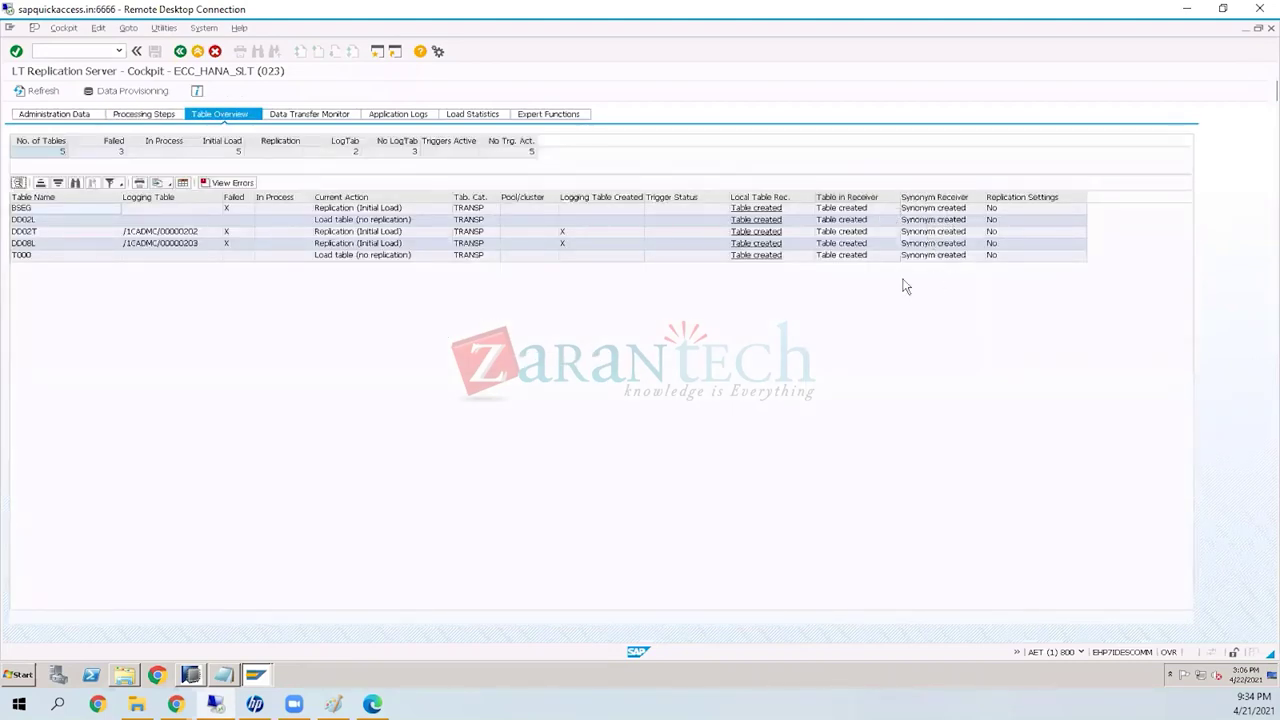
left_click(166, 115)
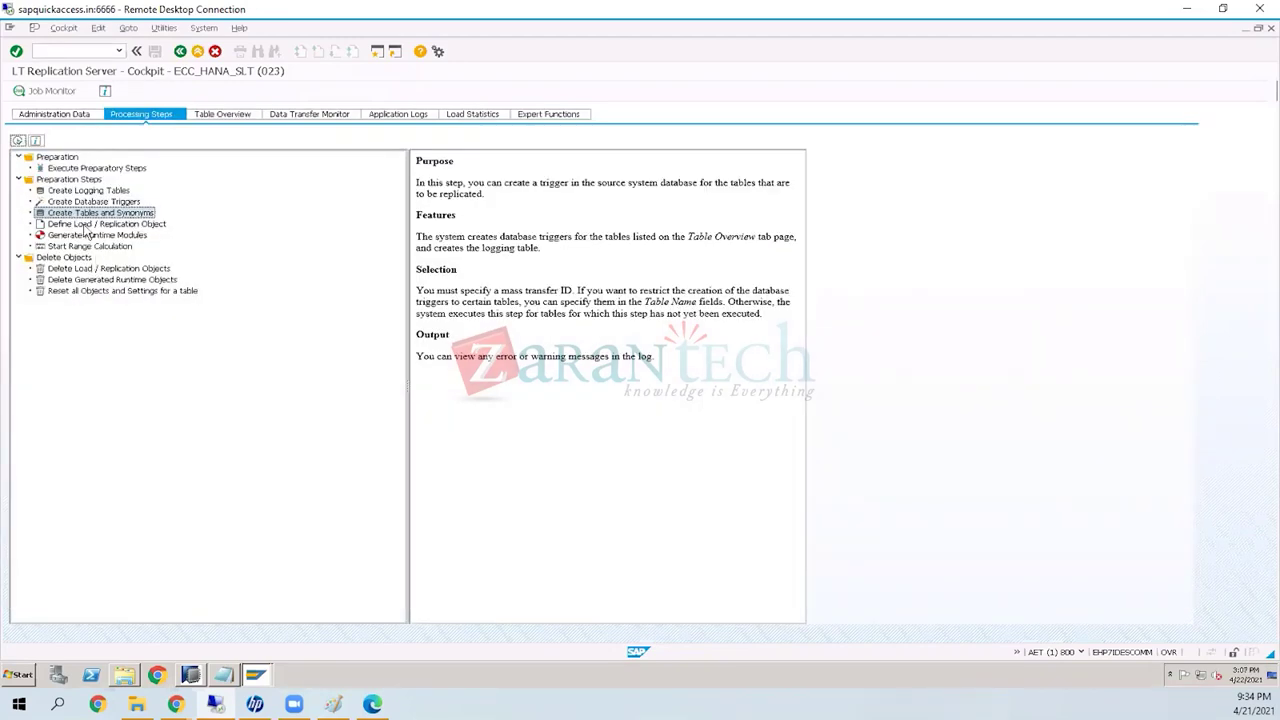
Step: Open the Define Load / Replication Object step to examine its table name selection, and return without executing it
left_click(84, 225)
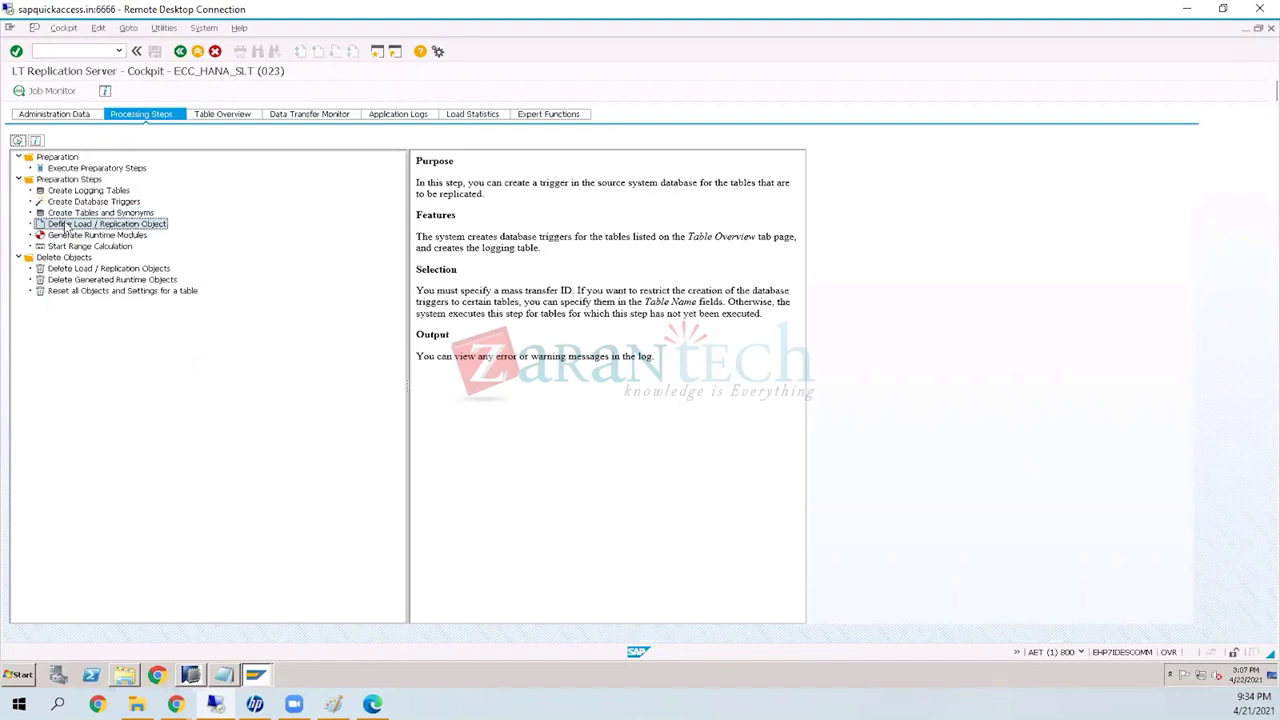
double_click(65, 229)
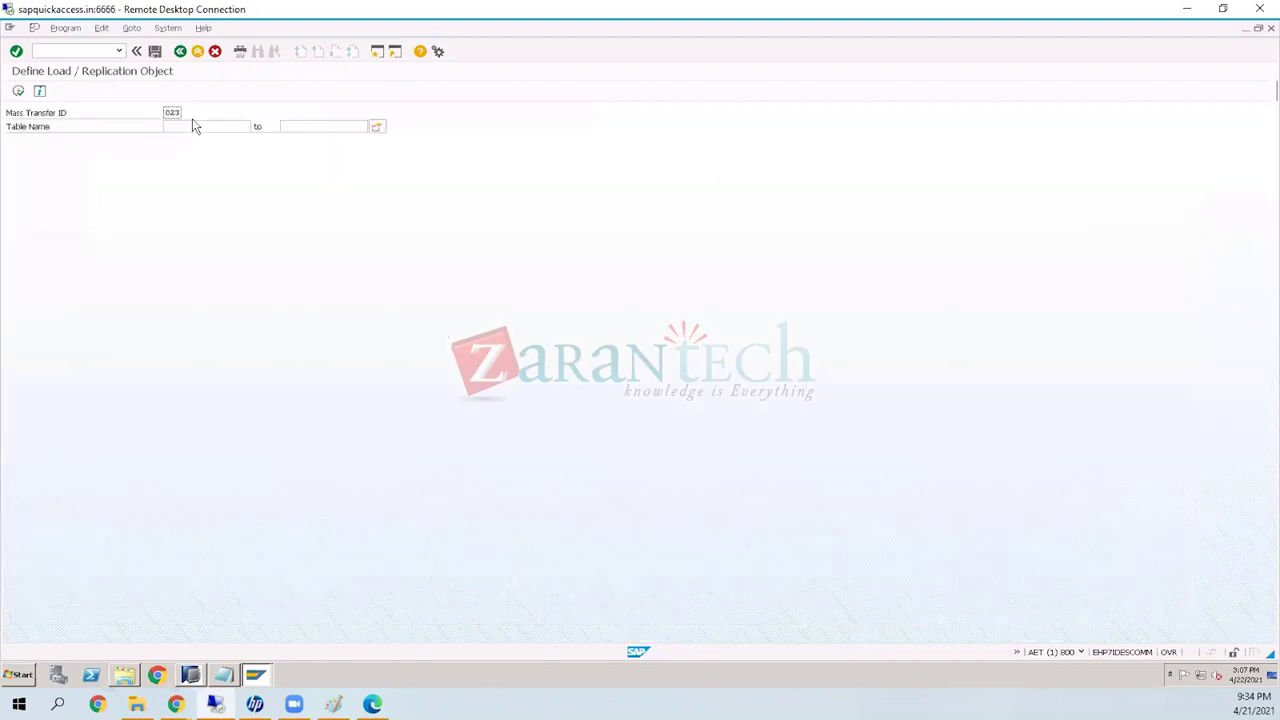
left_click(192, 125)
left_click(181, 51)
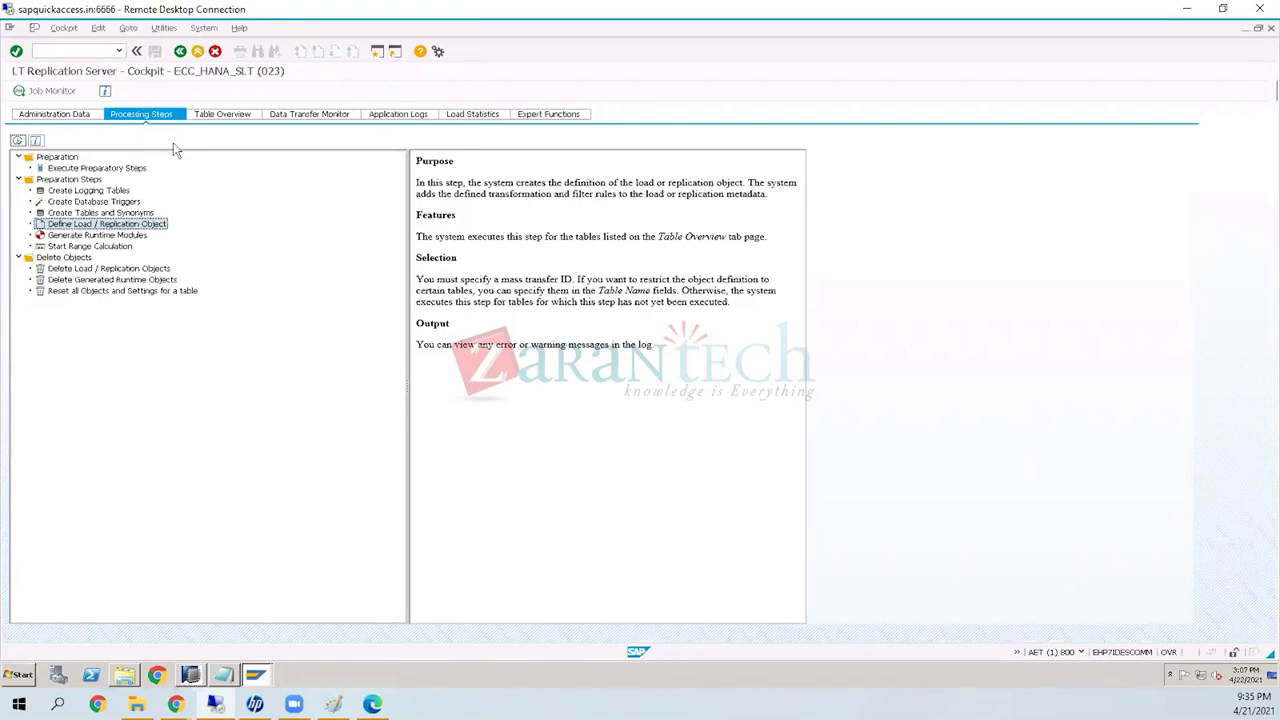
Step: Go through the preparation steps in order, from Create Logging Tables to Generate Runtime Modules, to examine their sequence
left_click(84, 190)
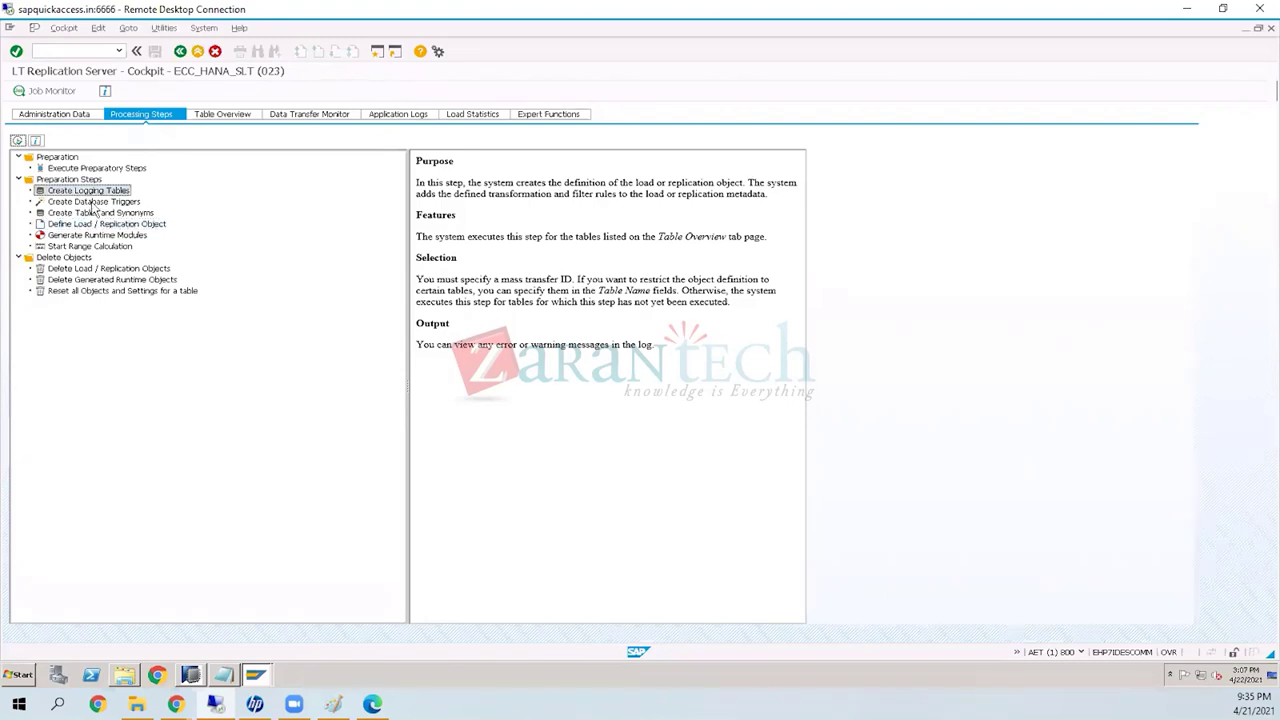
left_click(92, 203)
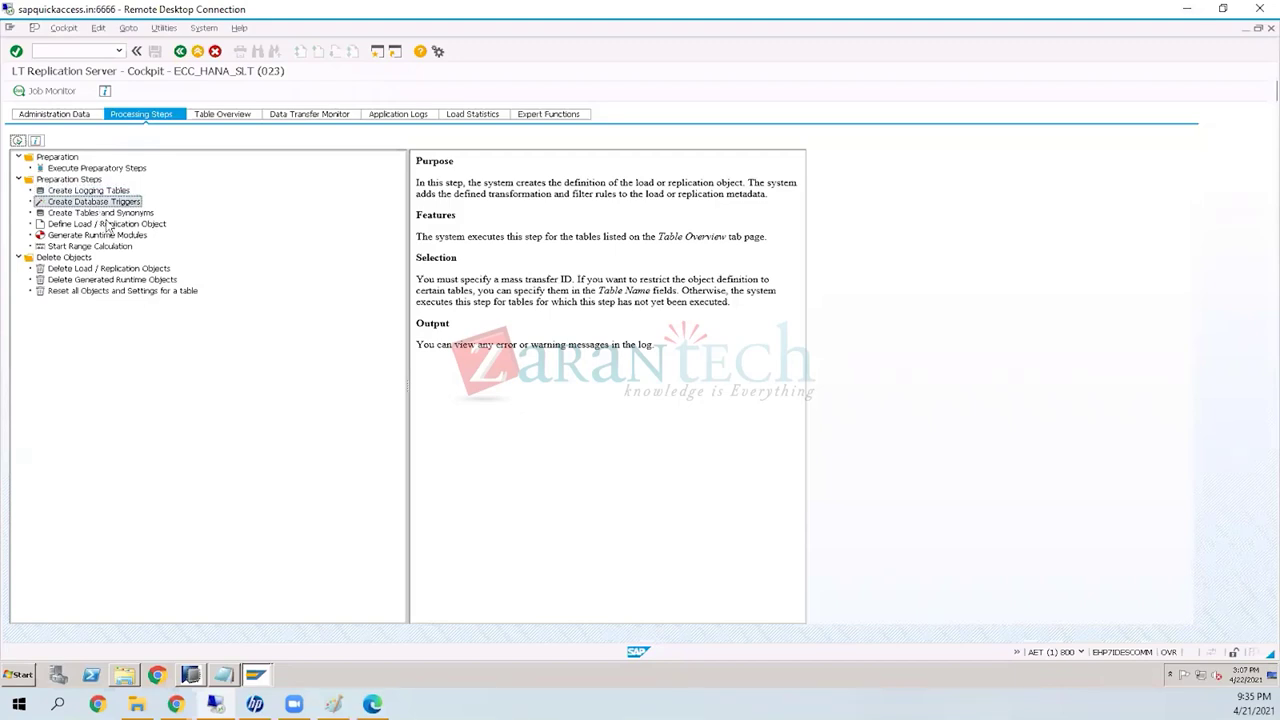
left_click(102, 214)
left_click(100, 226)
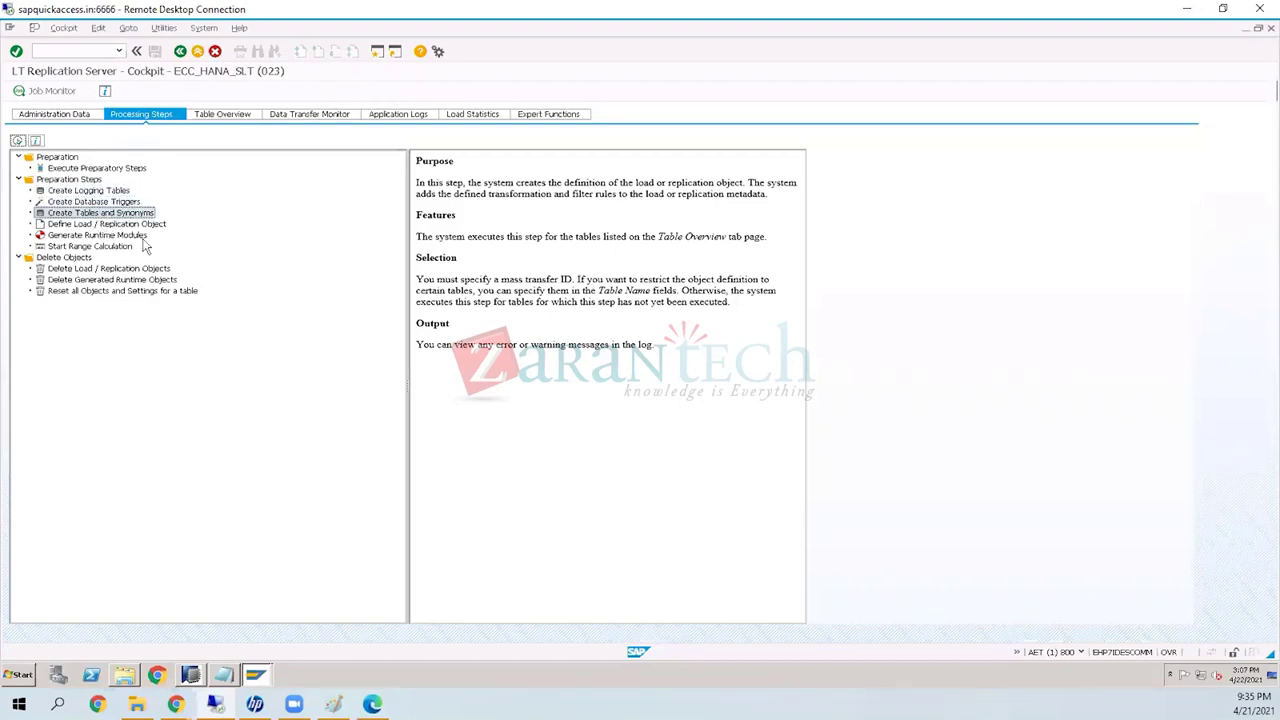
left_click(118, 238)
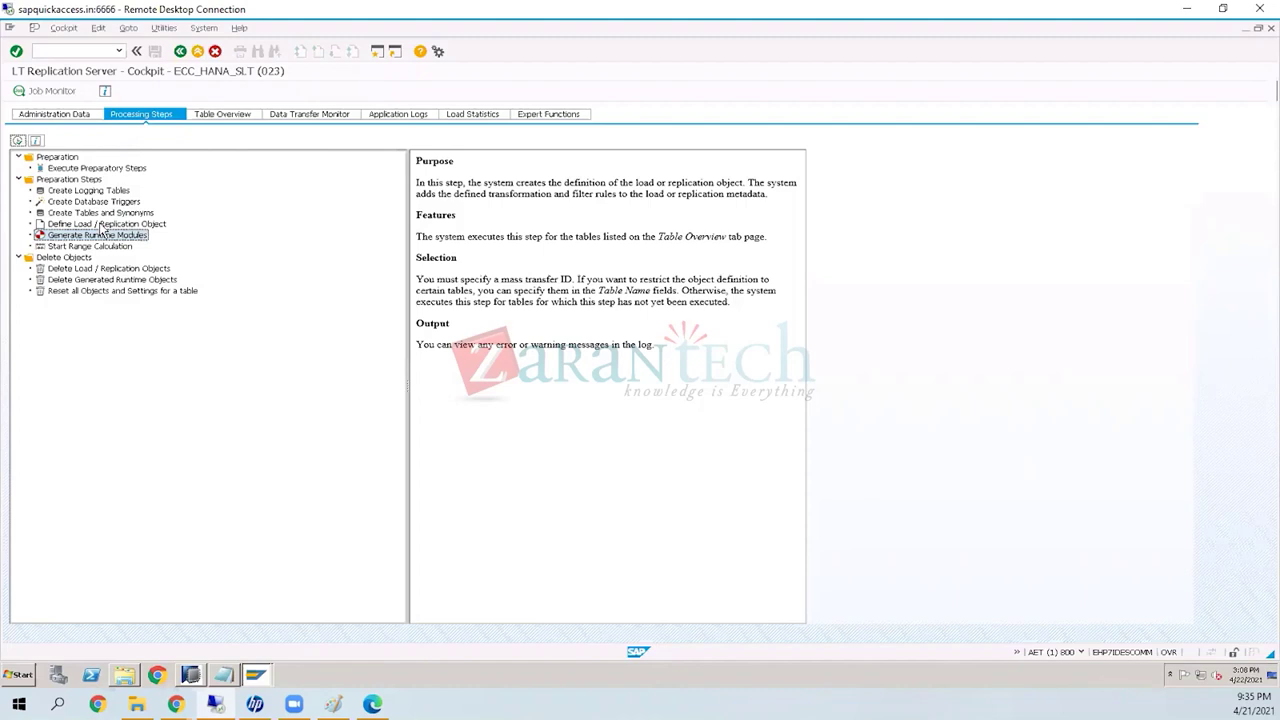
left_click(70, 192)
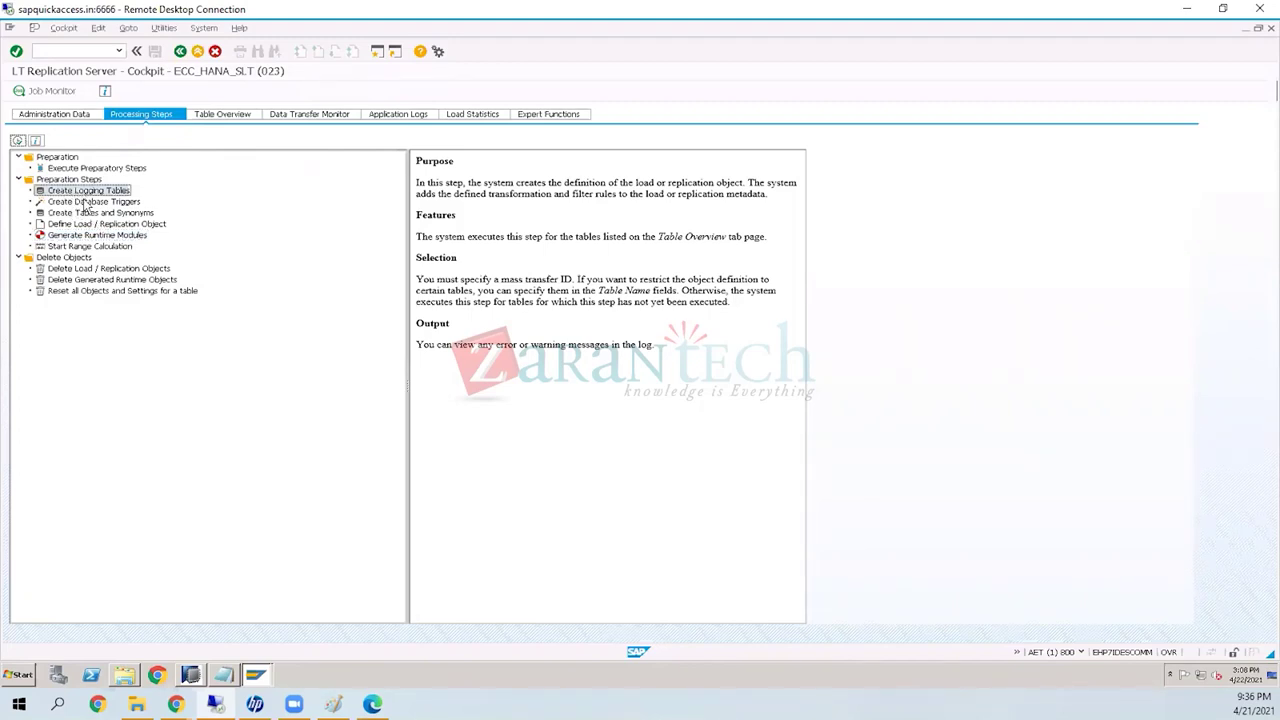
left_click(102, 203)
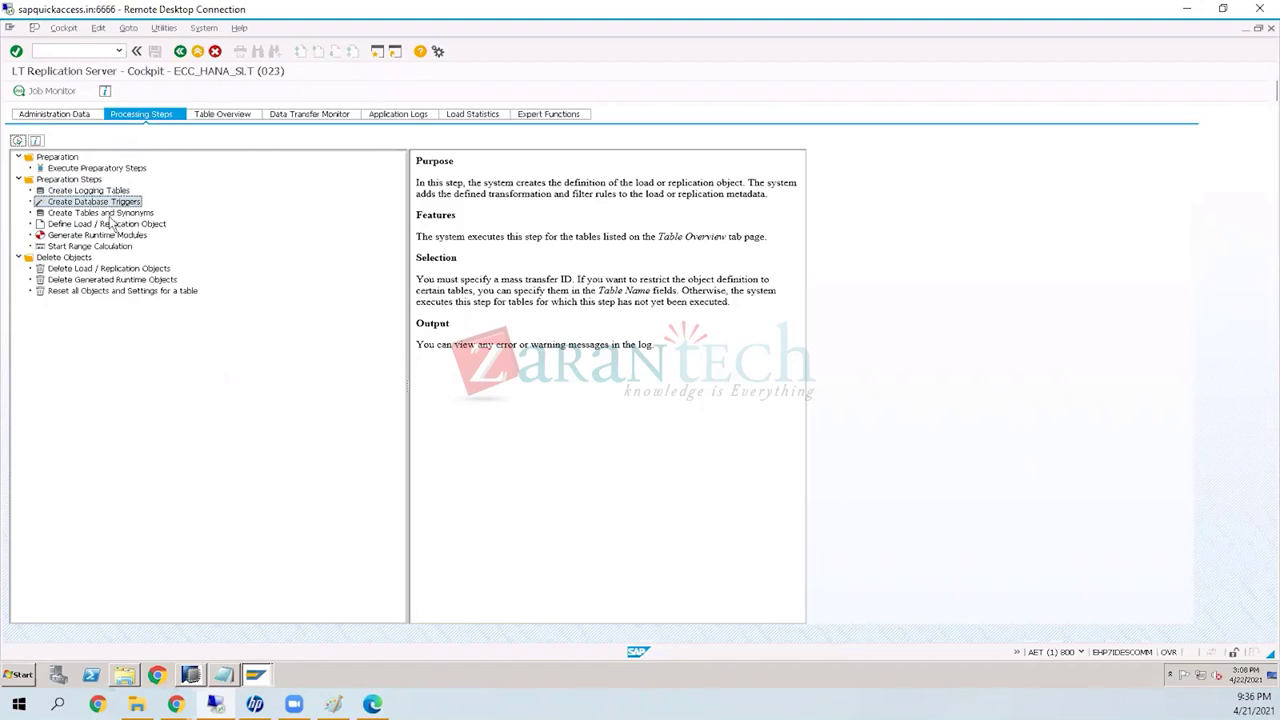
left_click(110, 214)
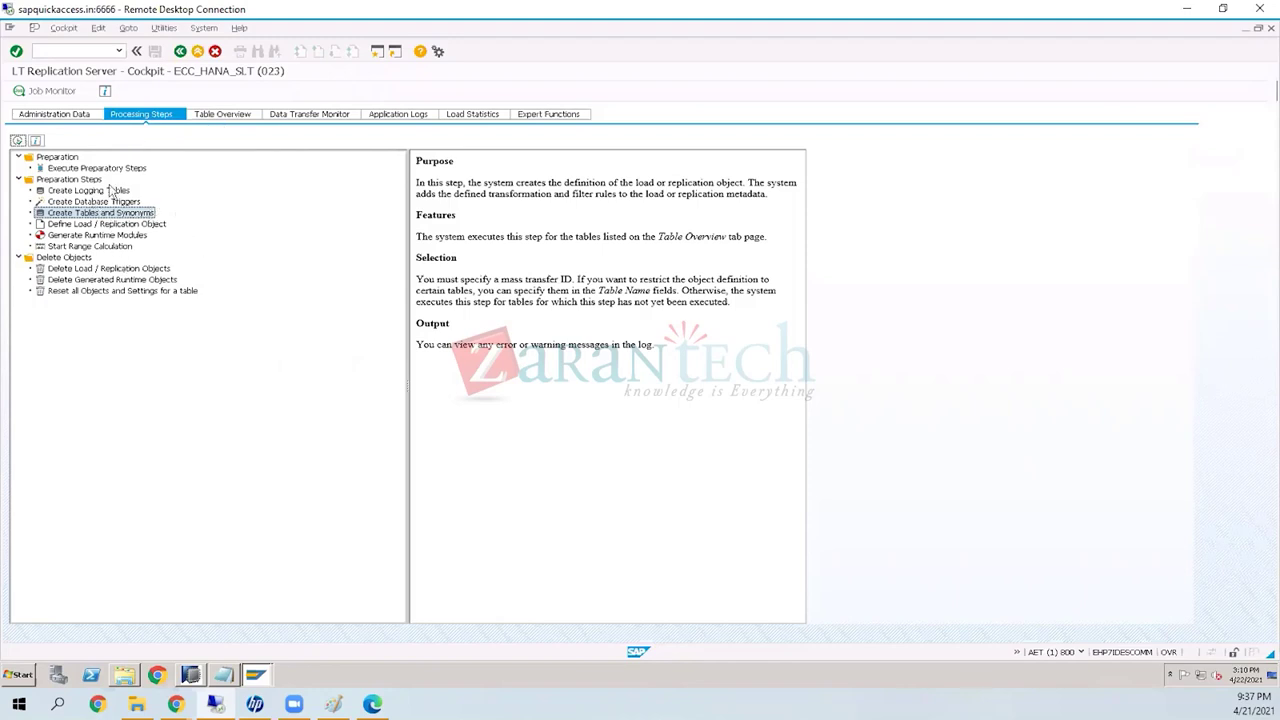
left_click(126, 238)
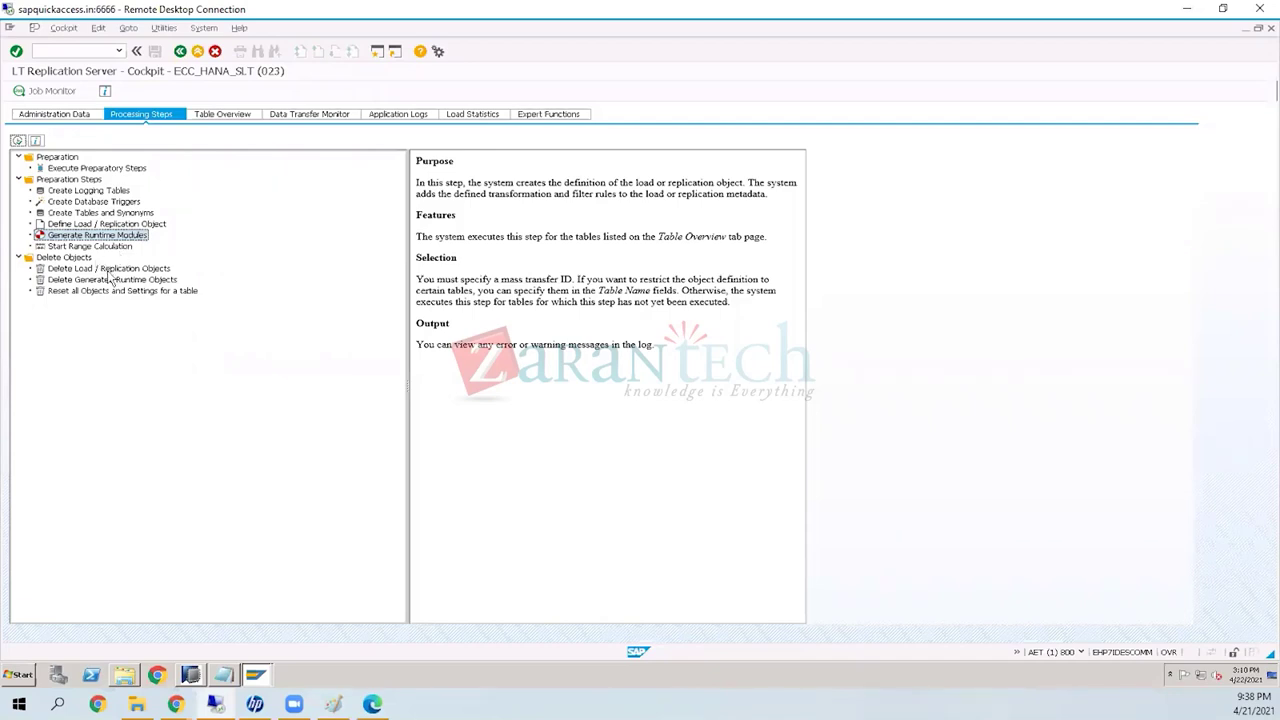
Step: Check the failed flag of table BSEG in the table overview and return to the processing steps
left_click(221, 114)
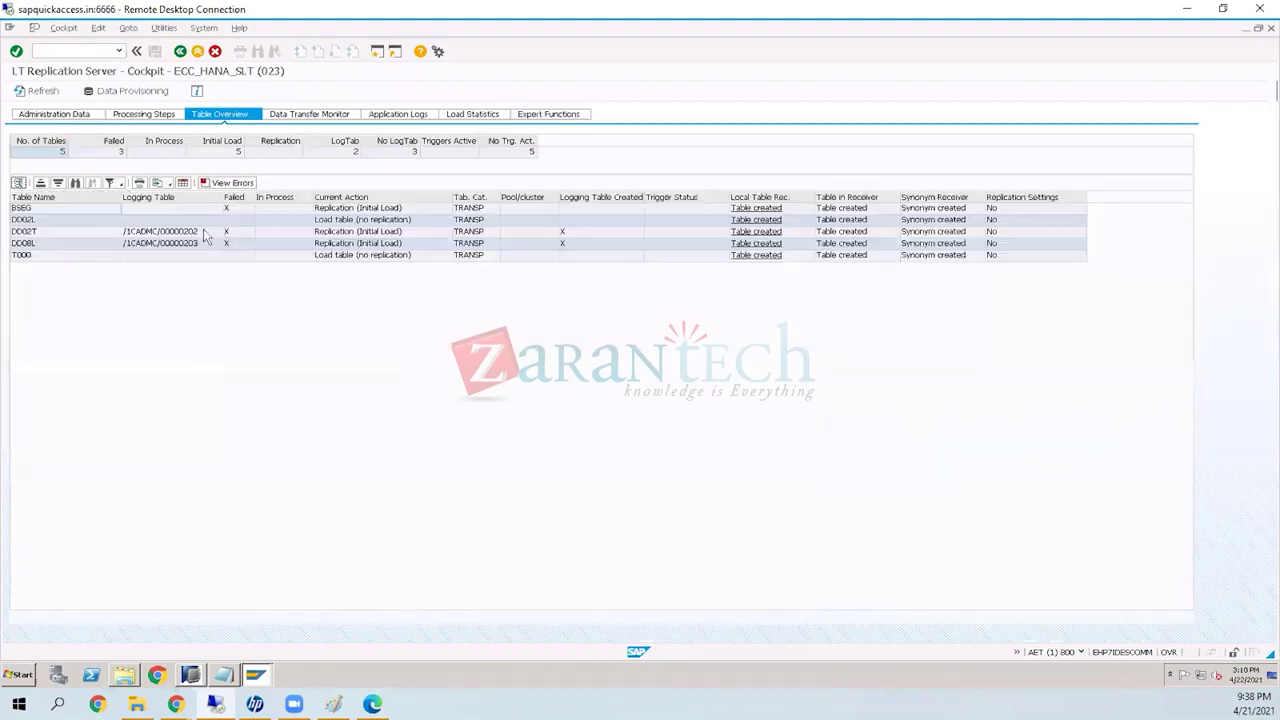
left_click(229, 211)
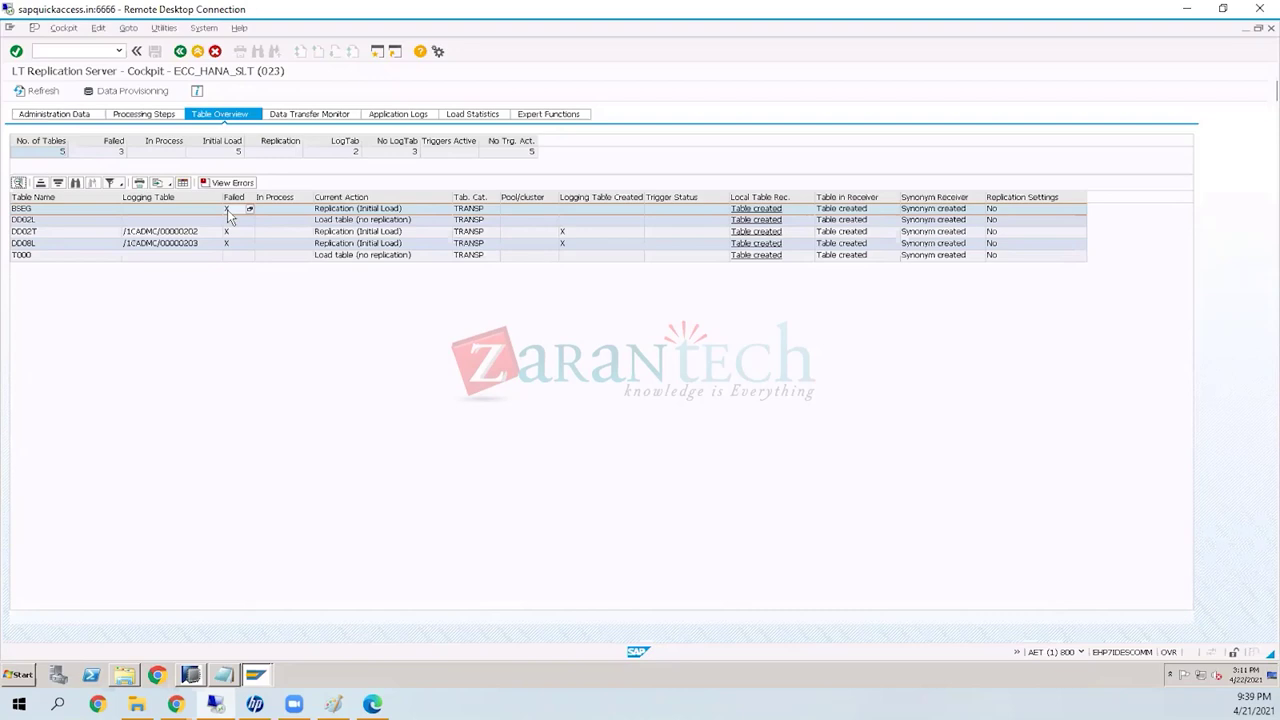
left_click(150, 115)
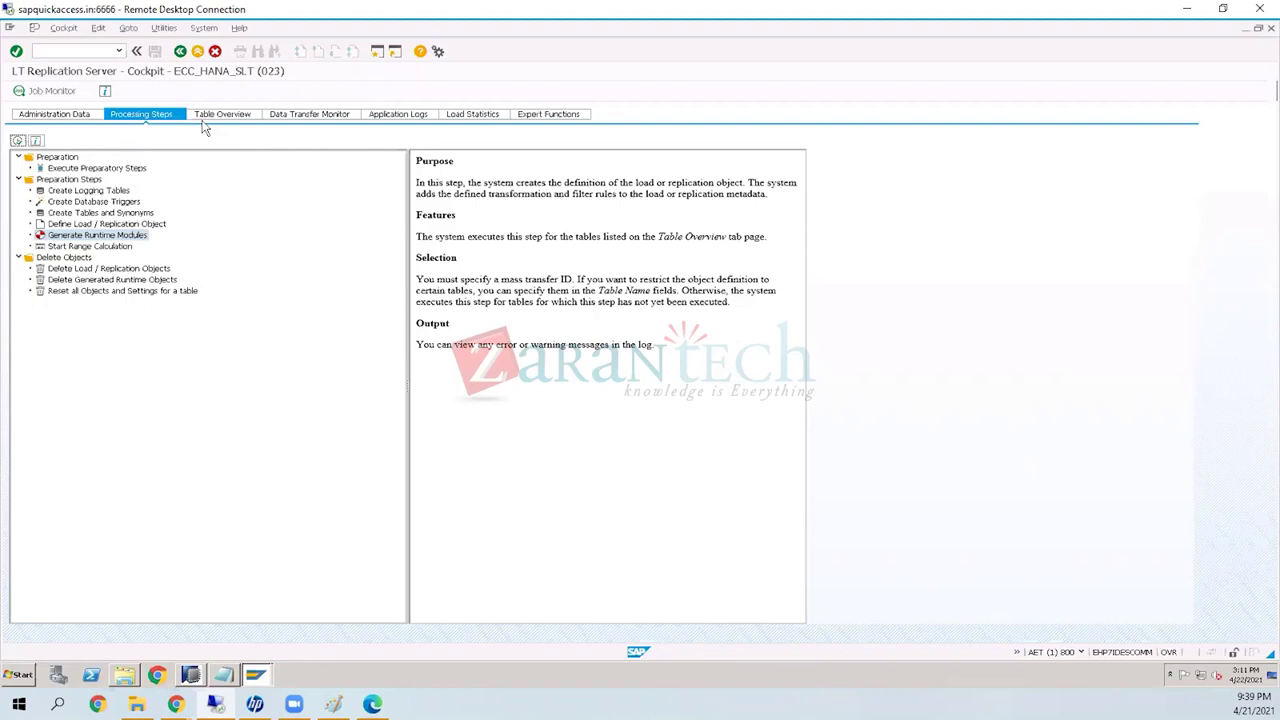
Step: Execute Delete Load / Replication Objects for table BSEG with mass transfer ID 023
left_click(129, 281)
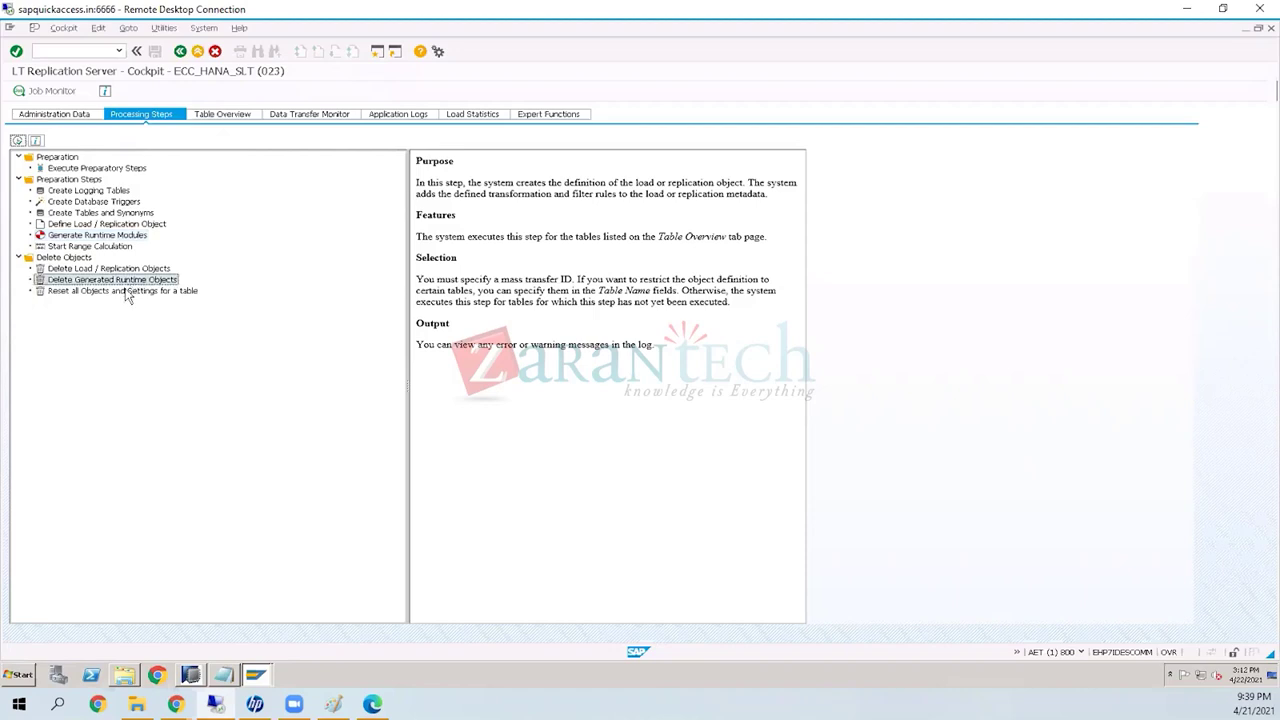
left_click(128, 291)
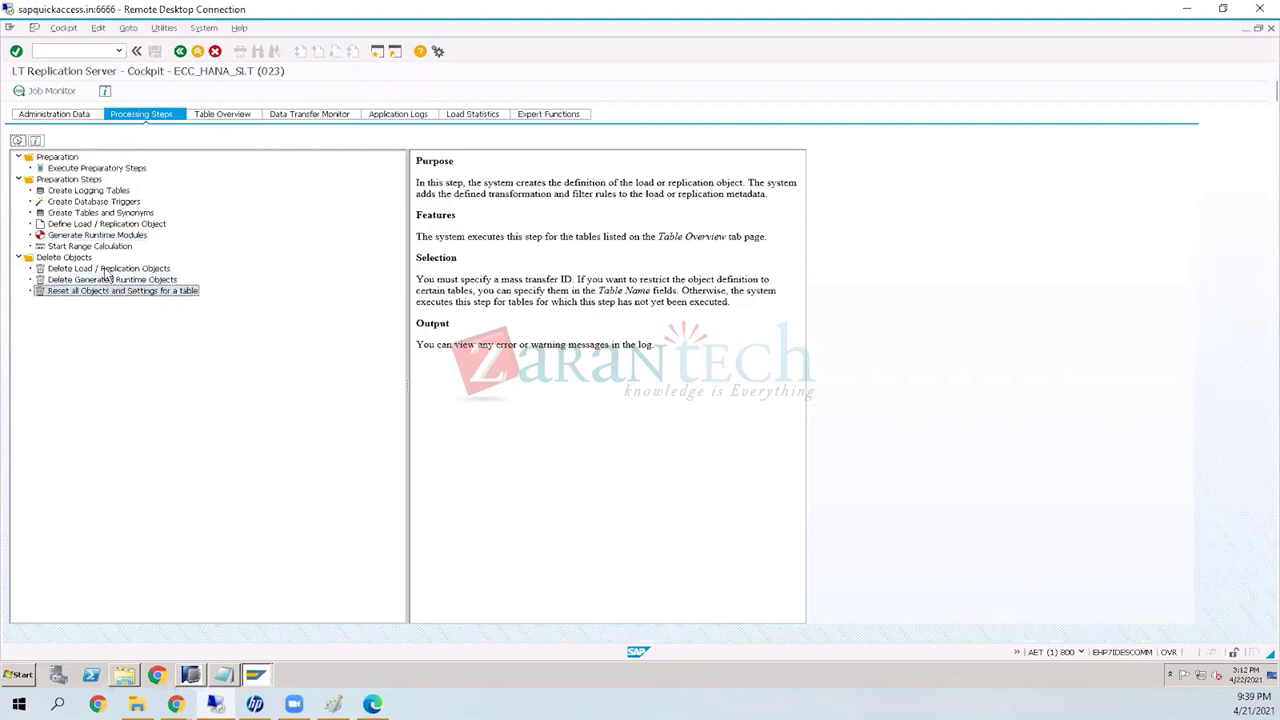
double_click(106, 270)
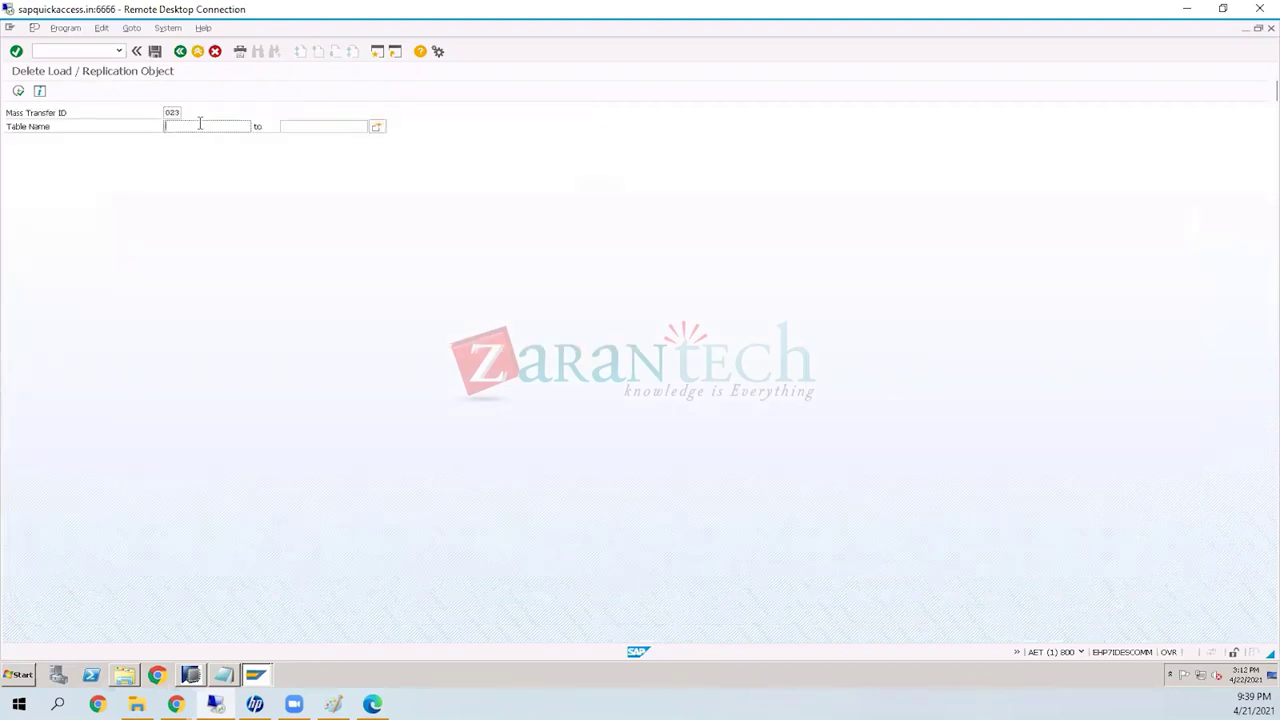
type("BSEG")
left_click(18, 91)
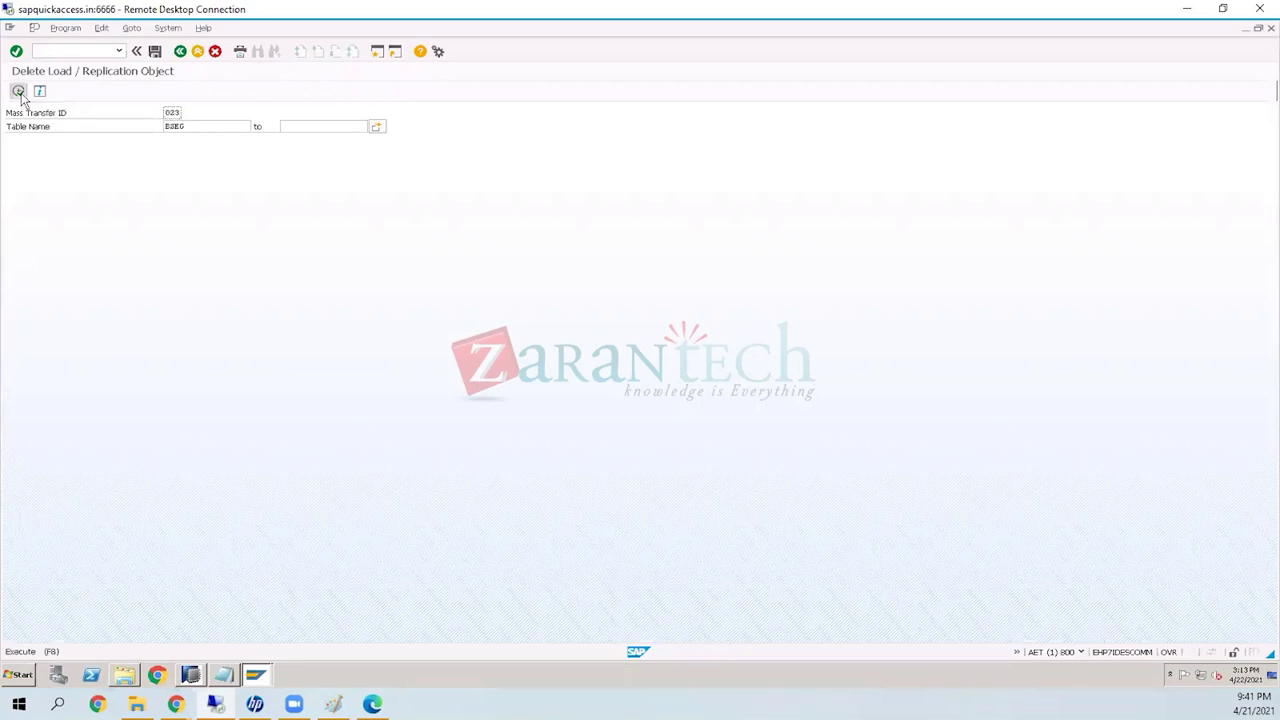
Step: Delete the generated runtime objects for table BSEG under the mass transfer ID 023
left_click(181, 53)
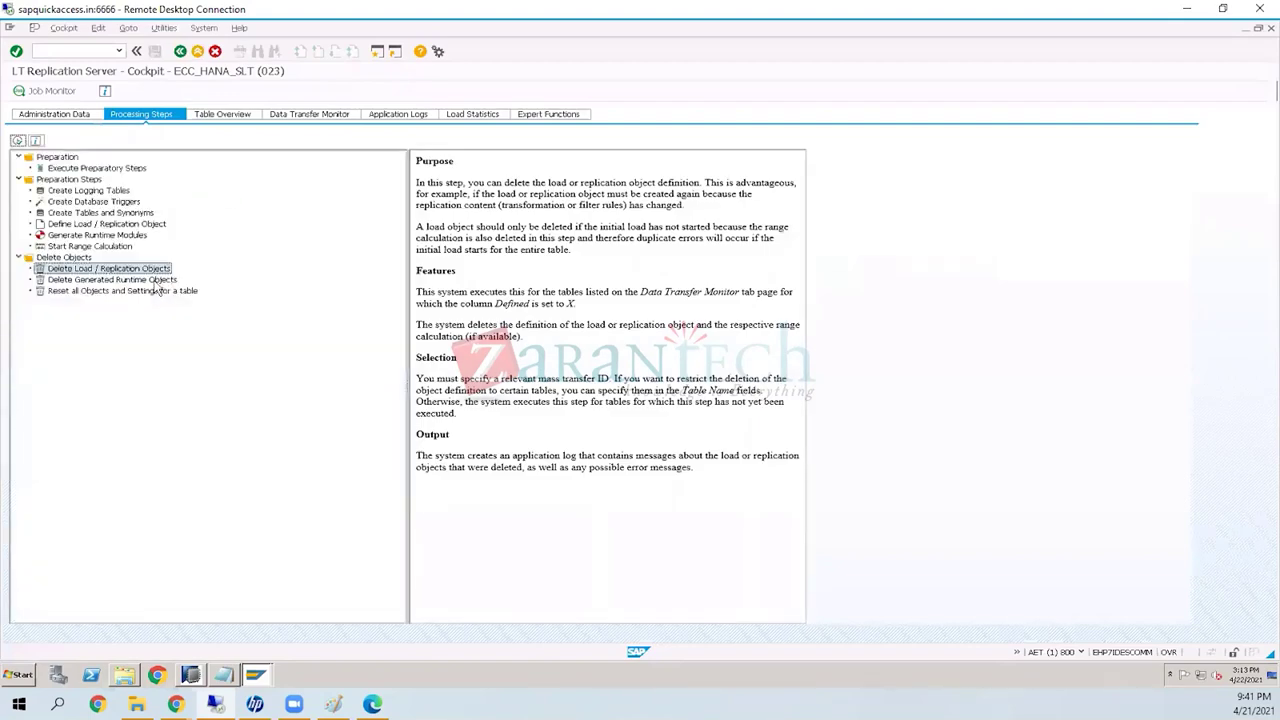
double_click(153, 281)
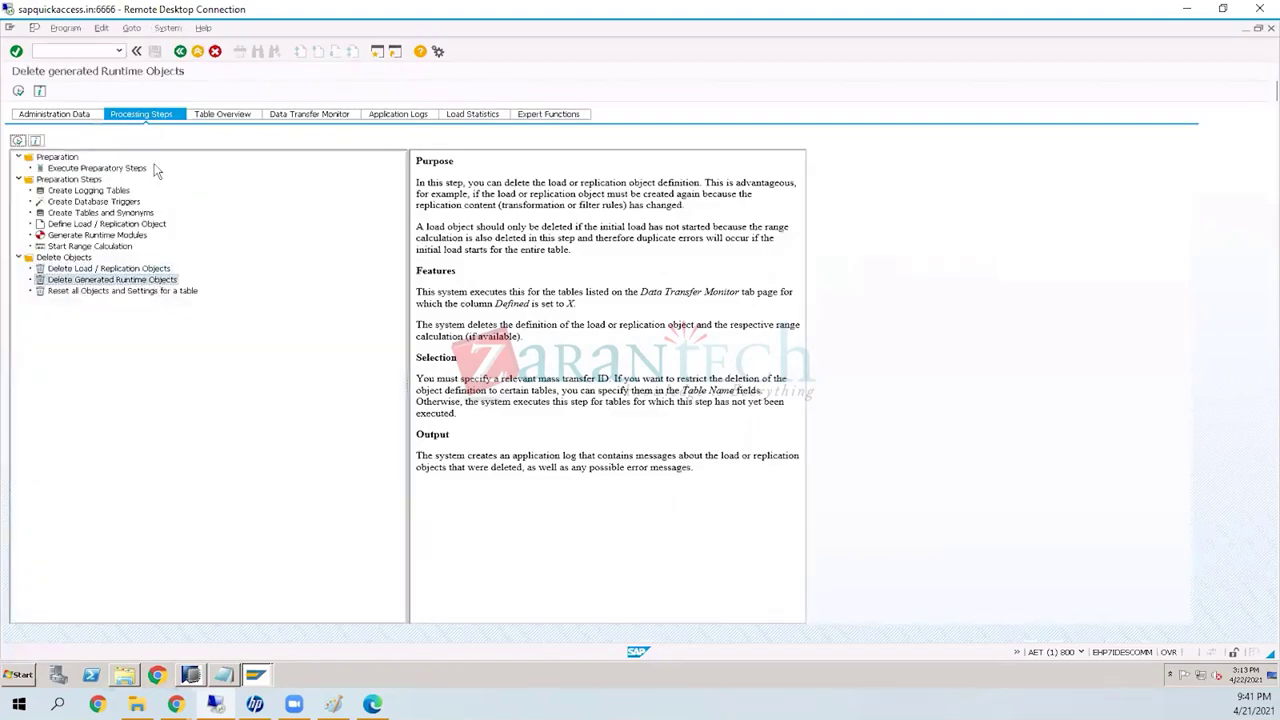
left_click(179, 126)
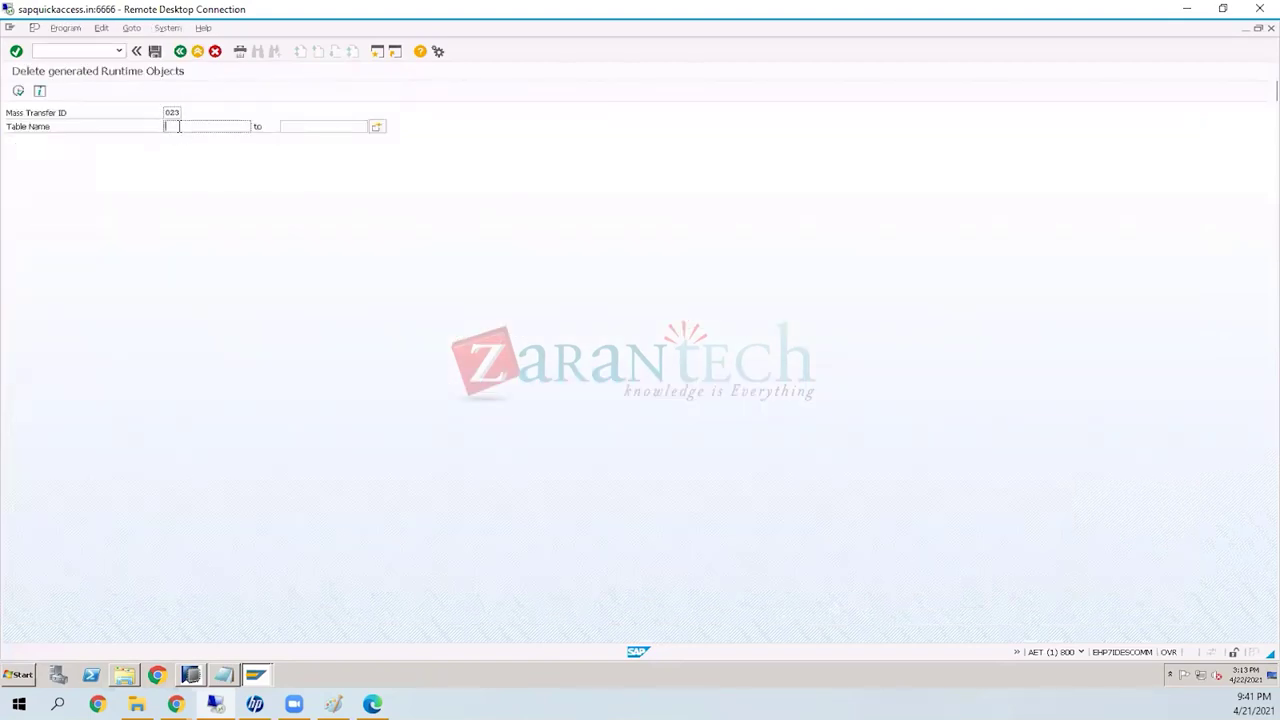
type("BSEG")
left_click(19, 92)
left_click(181, 52)
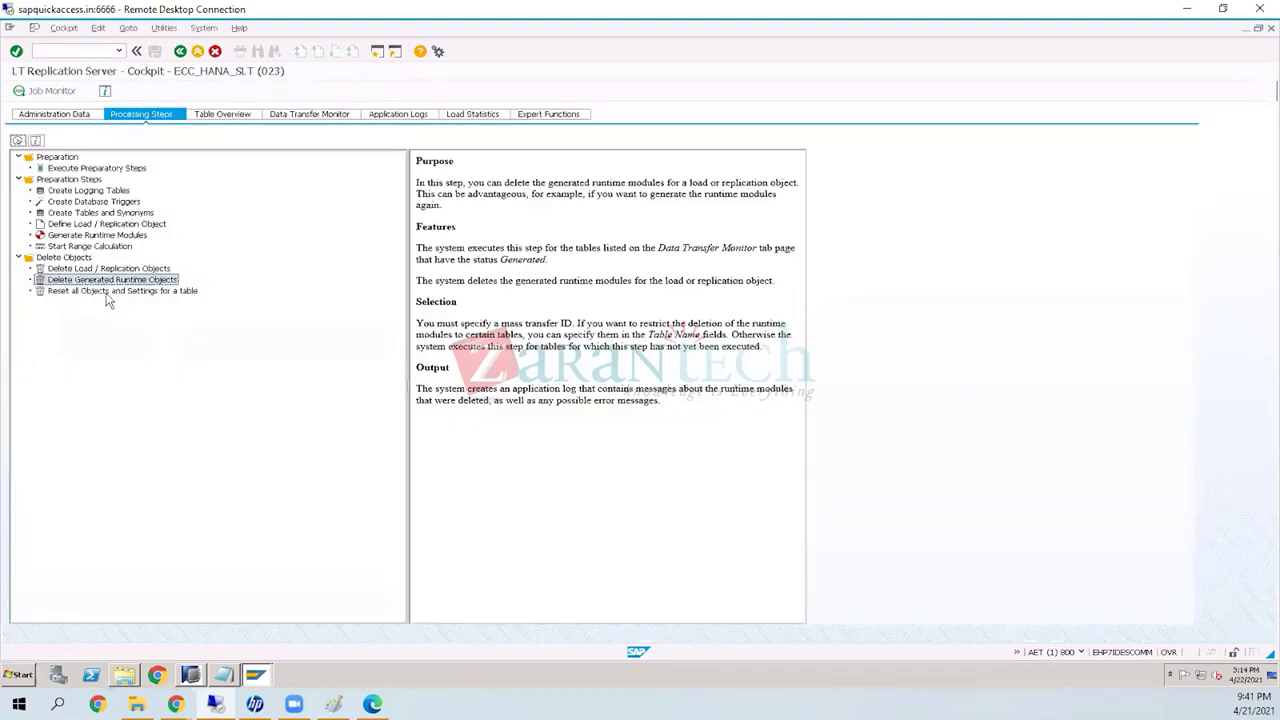
Step: Reset all objects and settings for table BSEG with Delete Components, including the table and synonym in the target system
left_click(107, 291)
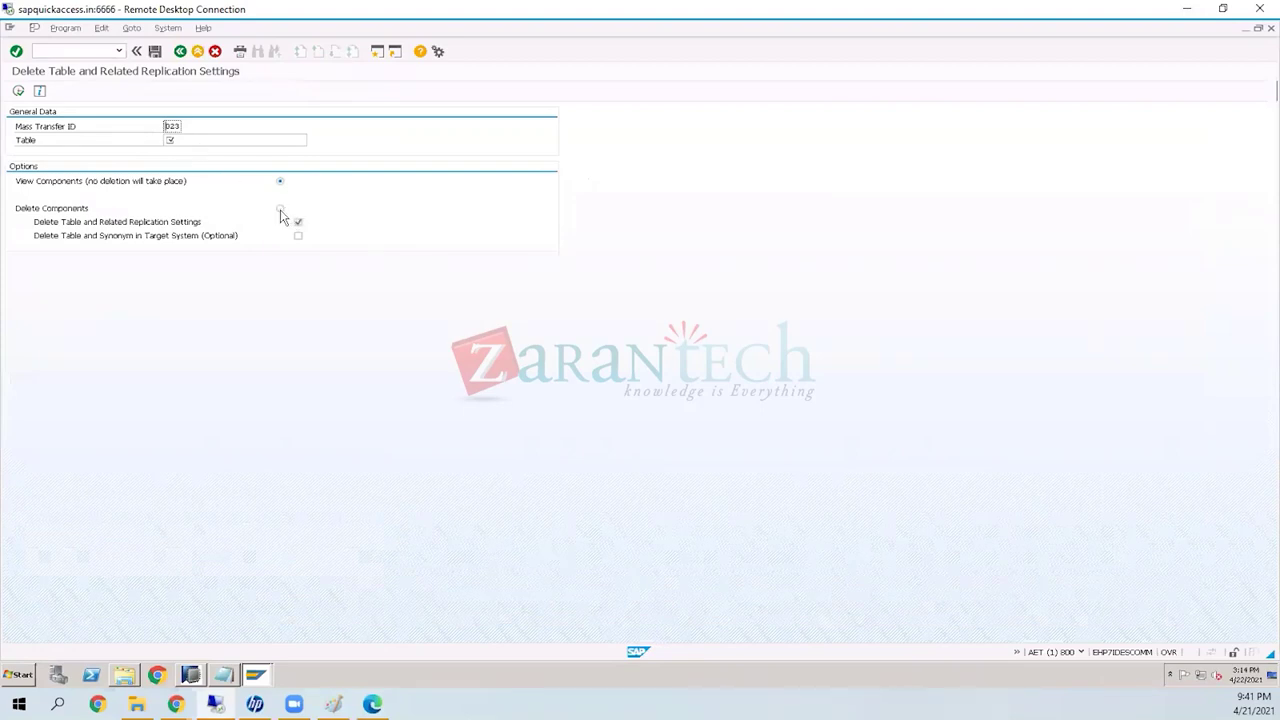
left_click(280, 208)
left_click(298, 238)
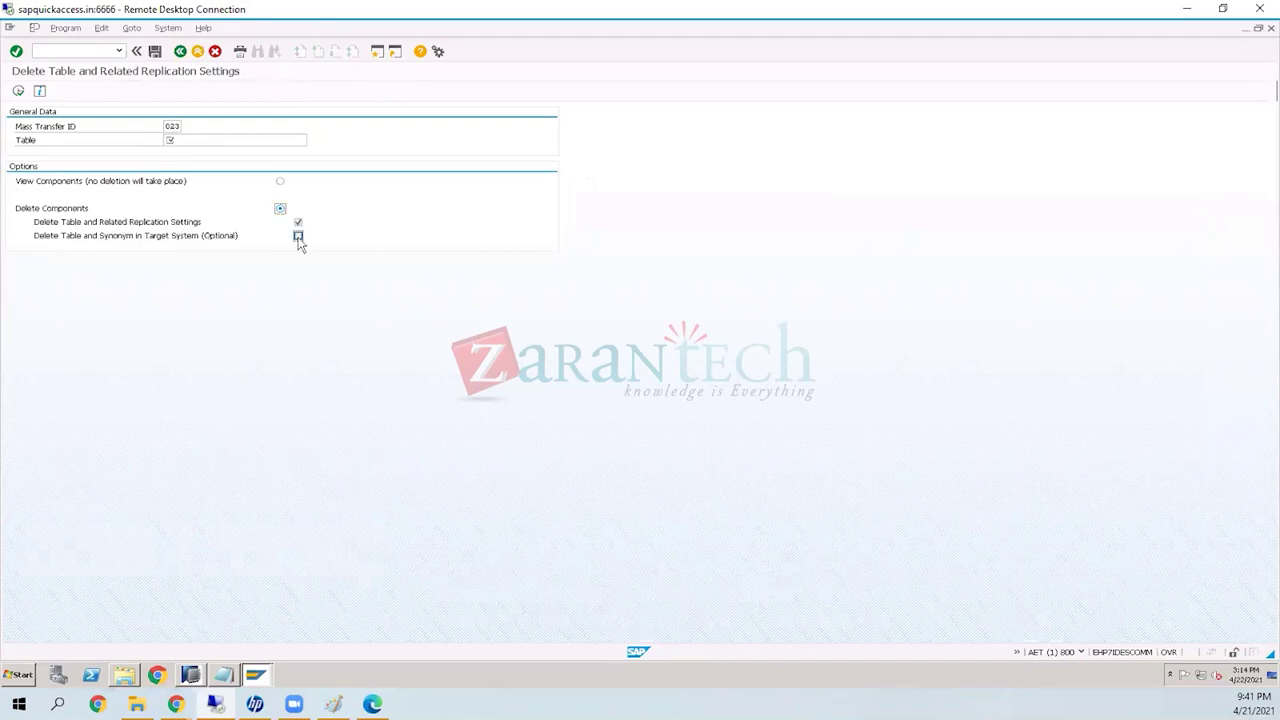
left_click(197, 139)
type("BSEG")
left_click(18, 91)
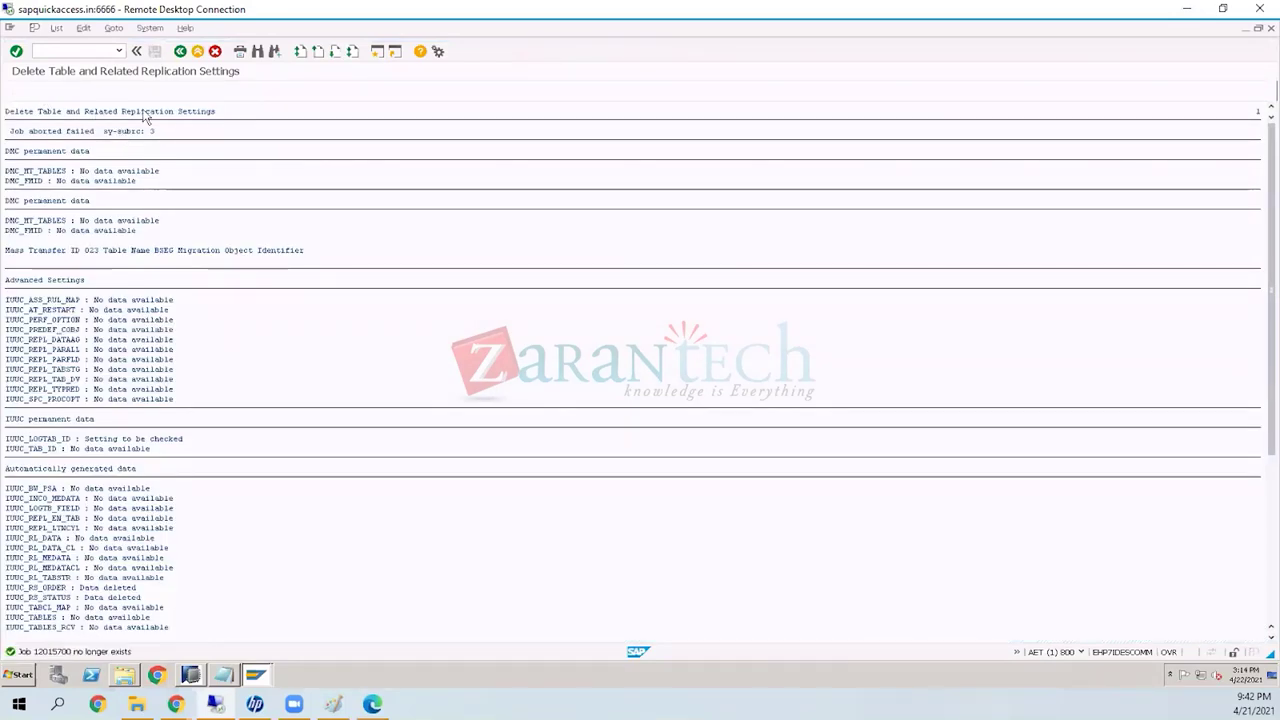
left_click(180, 52)
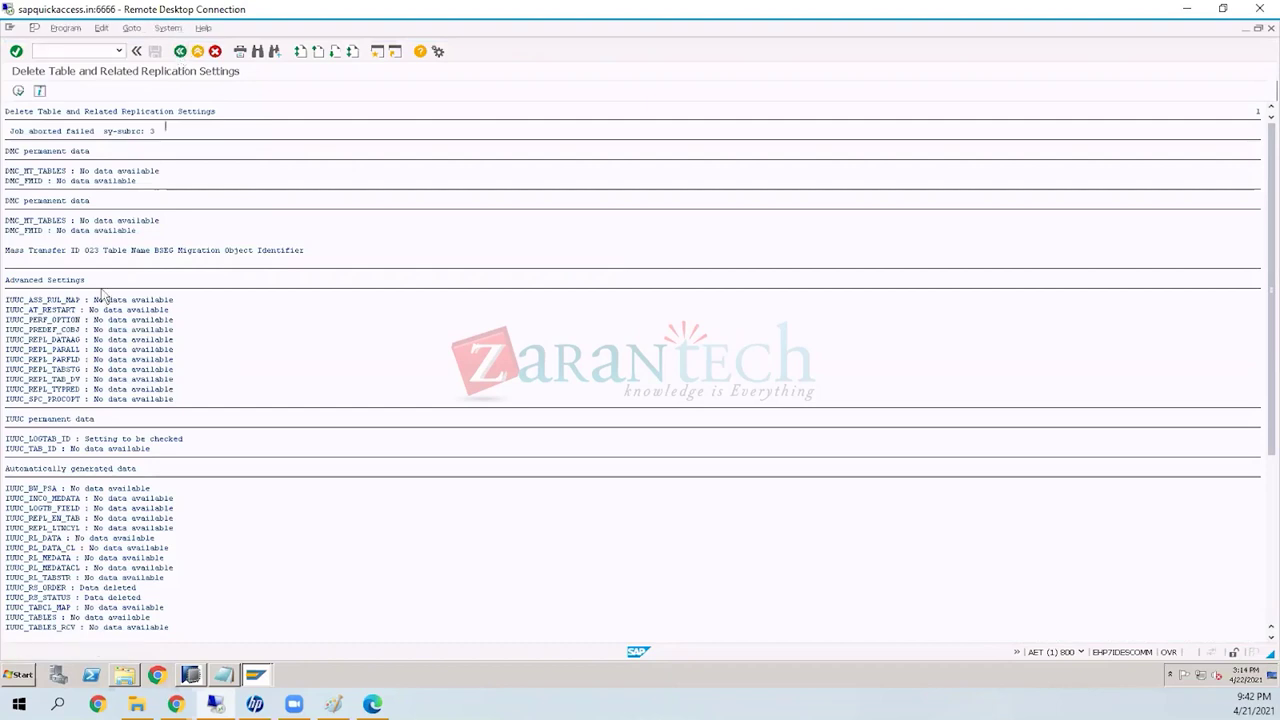
left_click(180, 52)
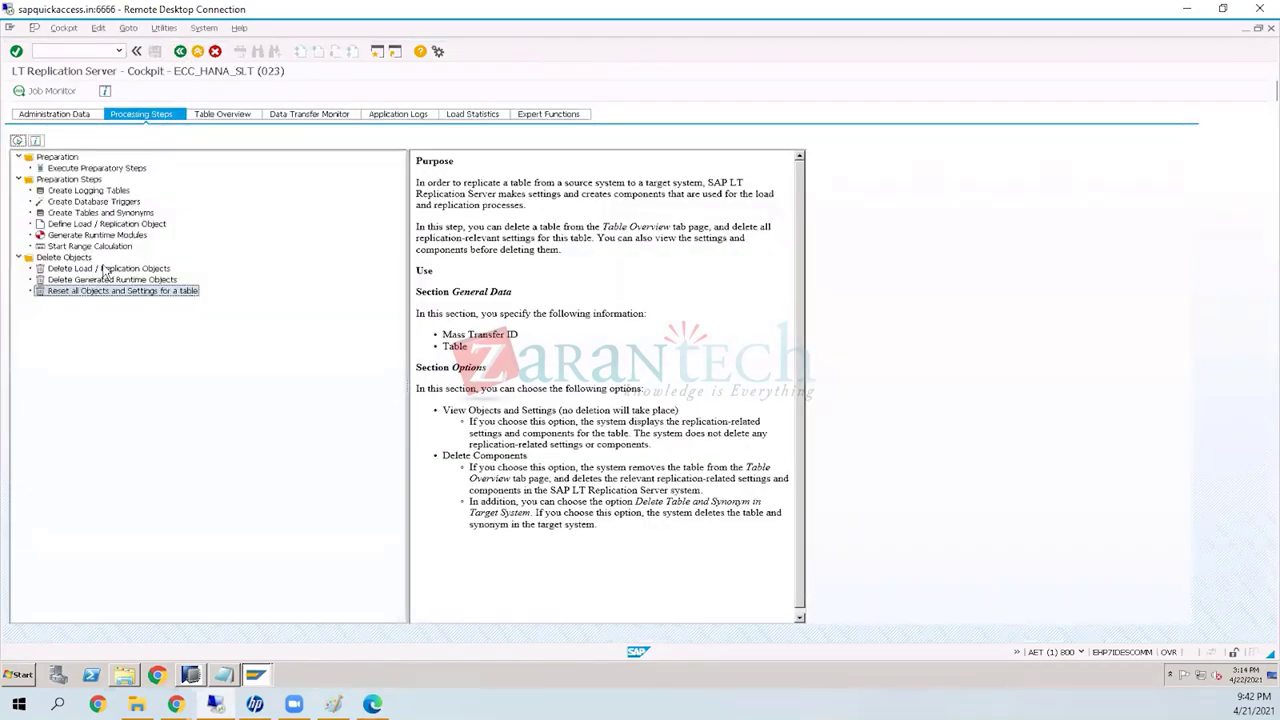
Step: Review the Delete Objects processing steps and open the form for resetting a table's objects and settings
left_click(104, 269)
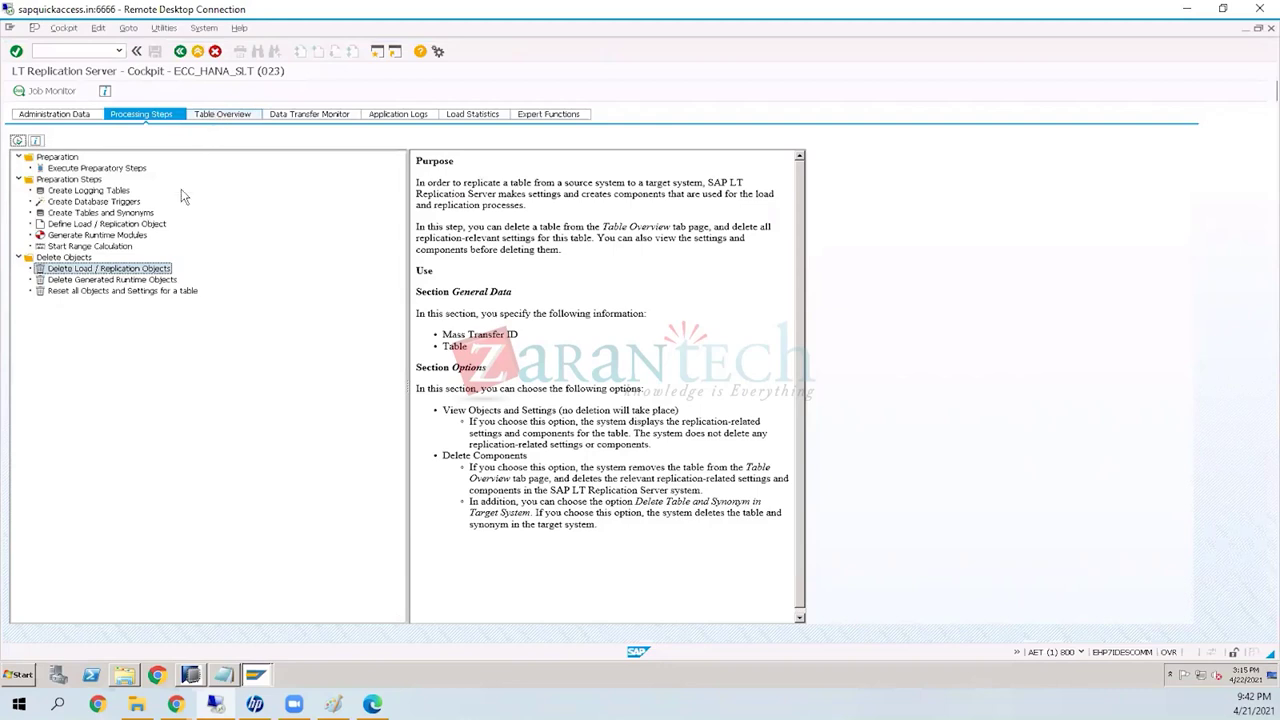
left_click(158, 280)
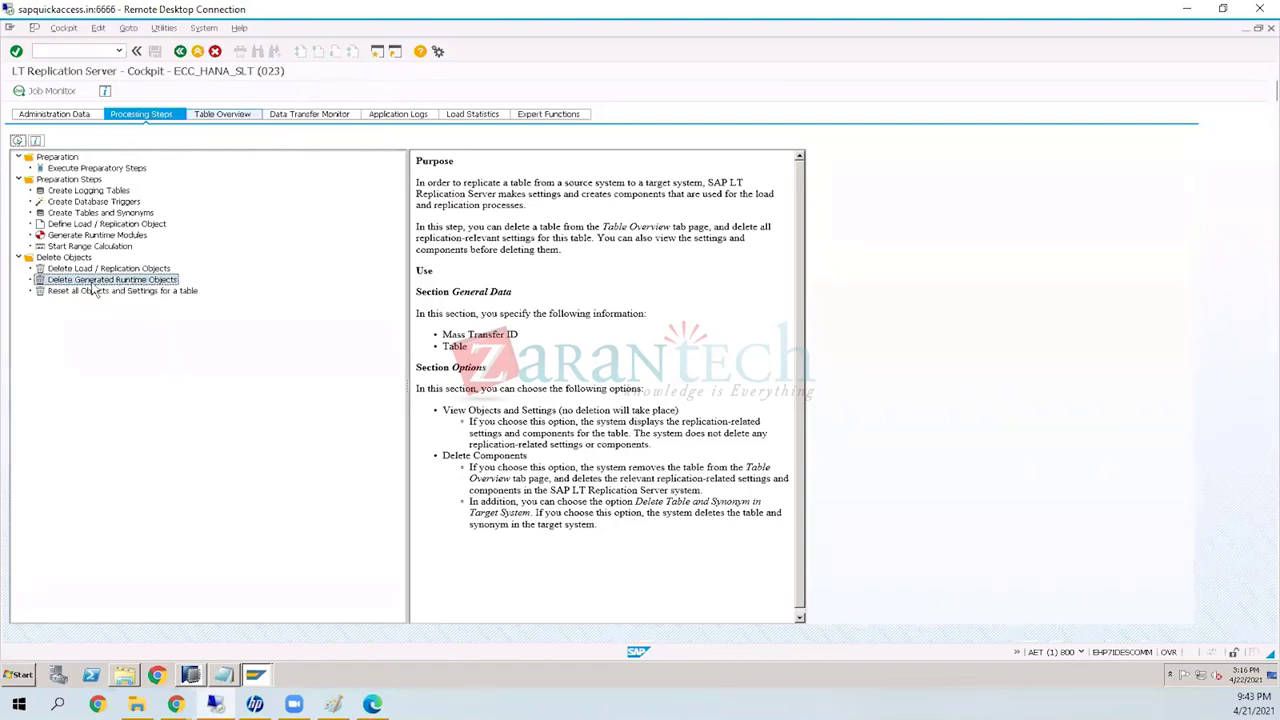
left_click(86, 291)
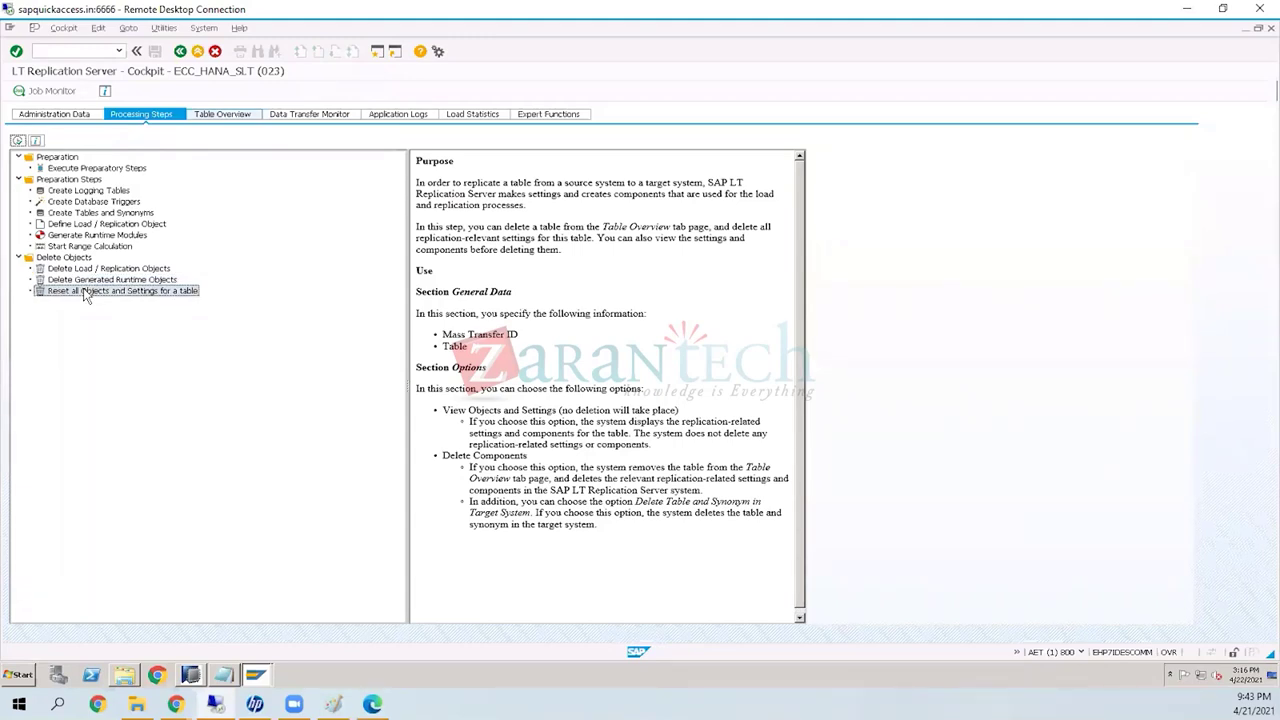
double_click(86, 291)
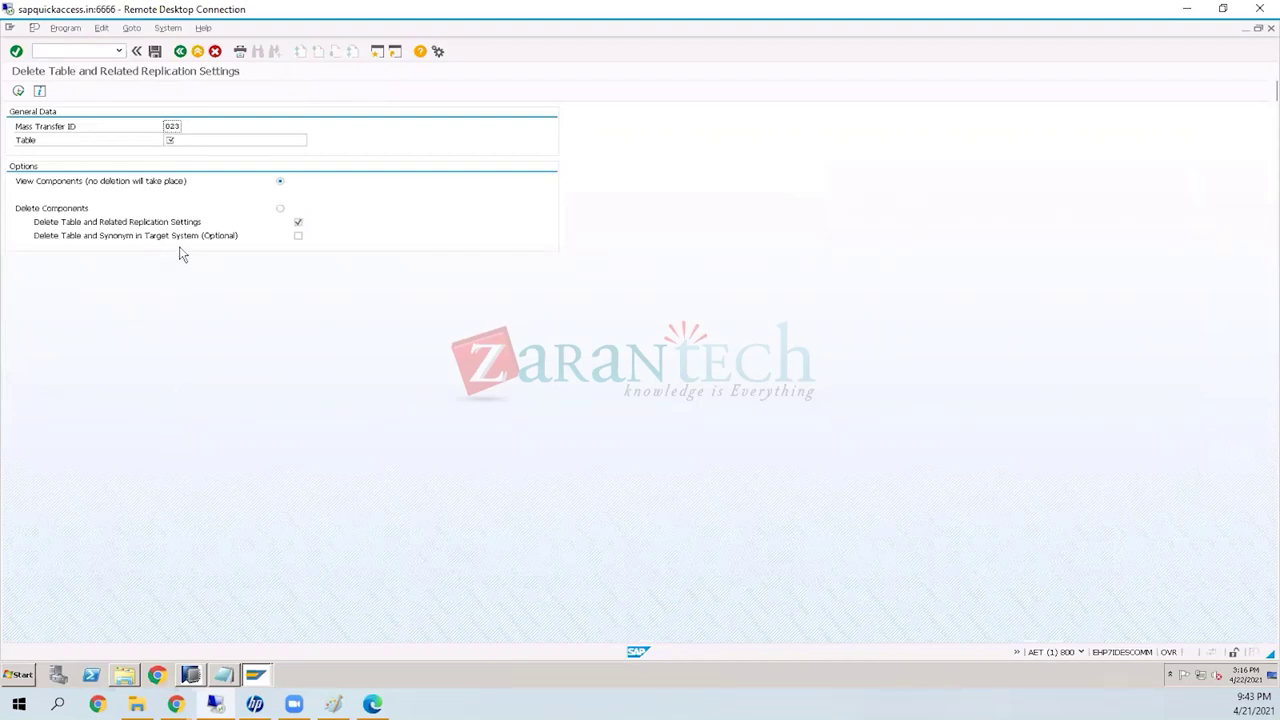
Step: Switch to SAP HANA Studio, close the active BSEG data preview, and refresh the SLT data provisioning status
left_click(189, 649)
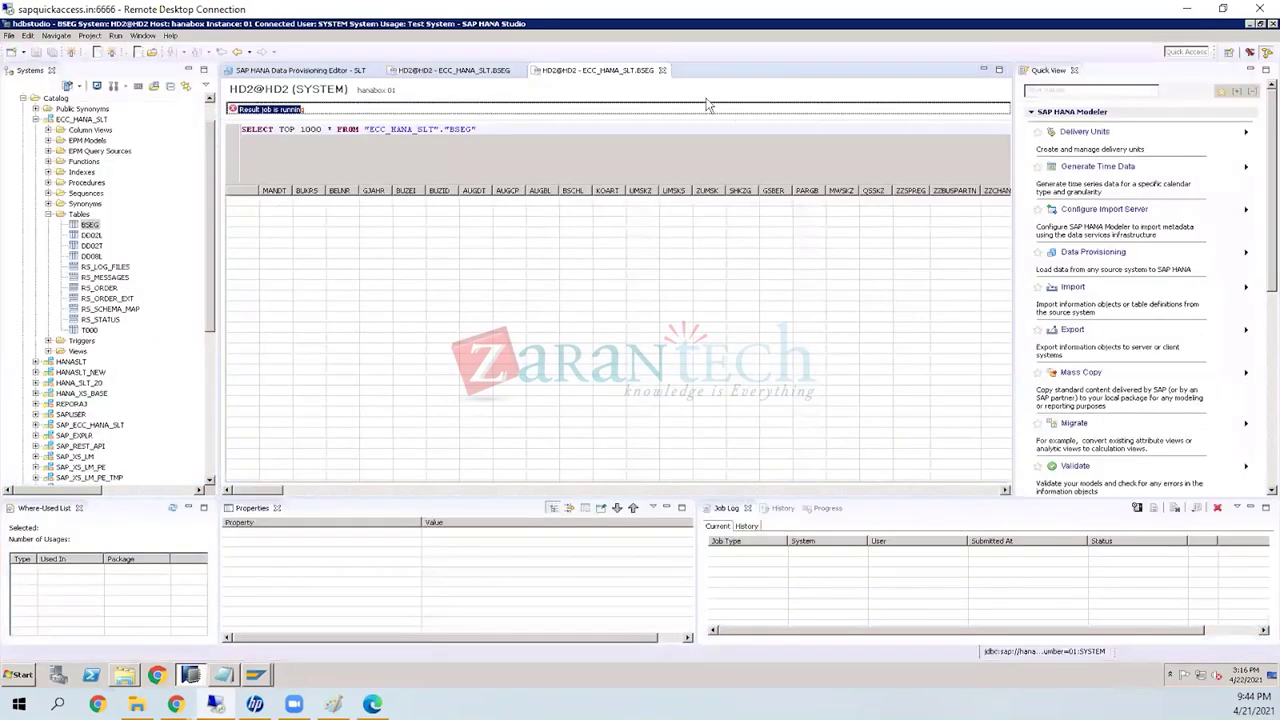
left_click(661, 70)
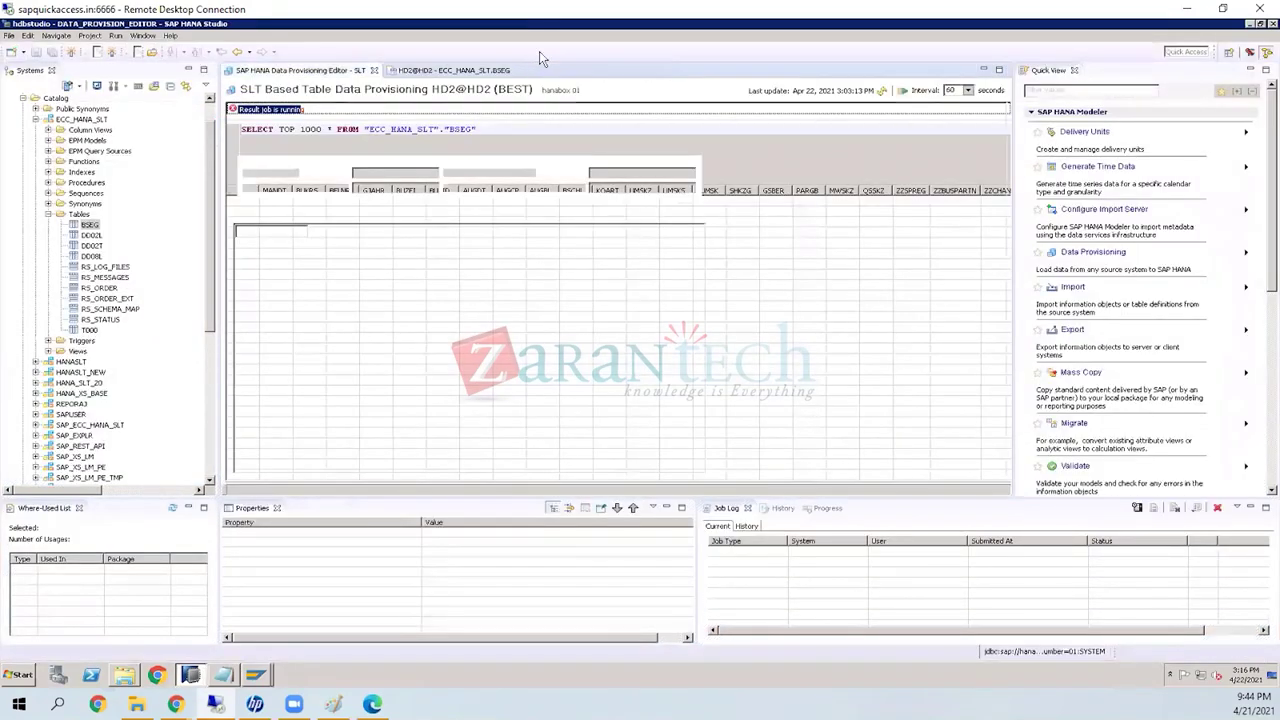
left_click(882, 91)
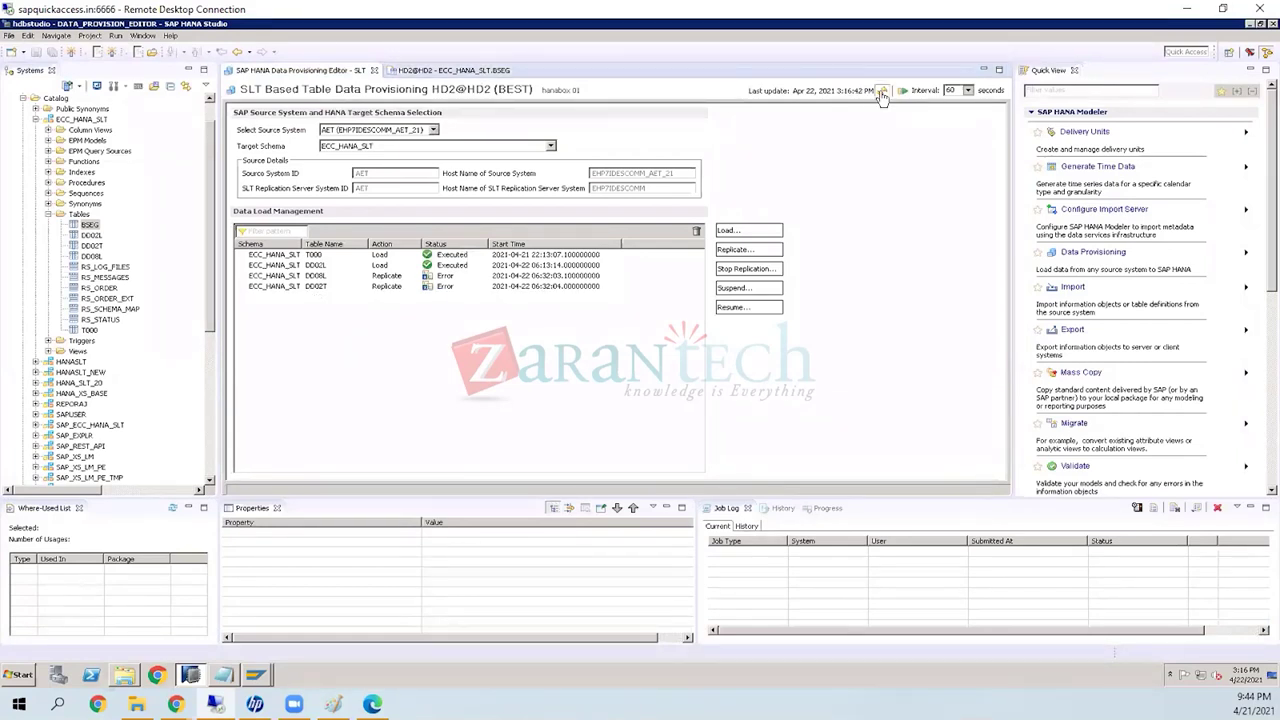
left_click(882, 93)
Step: Switch back to SAP GUI and refresh the replication cockpit's table overview
left_click(1249, 25)
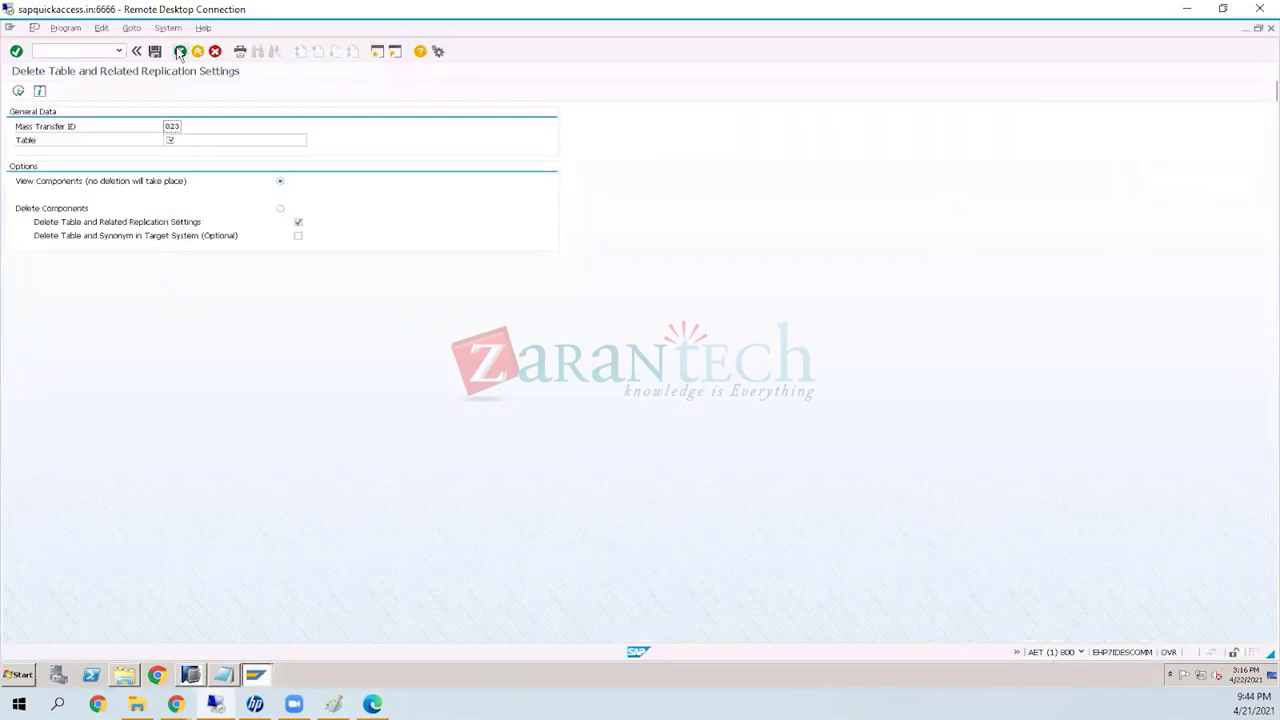
left_click(179, 52)
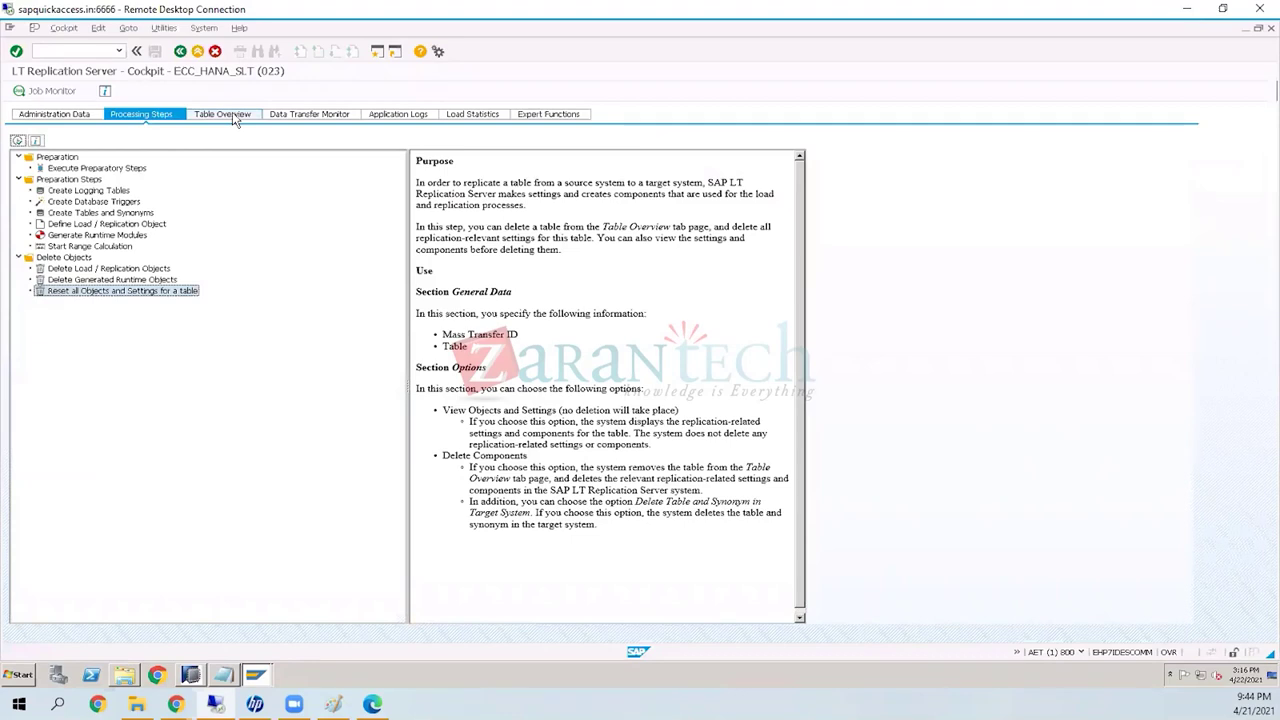
left_click(222, 114)
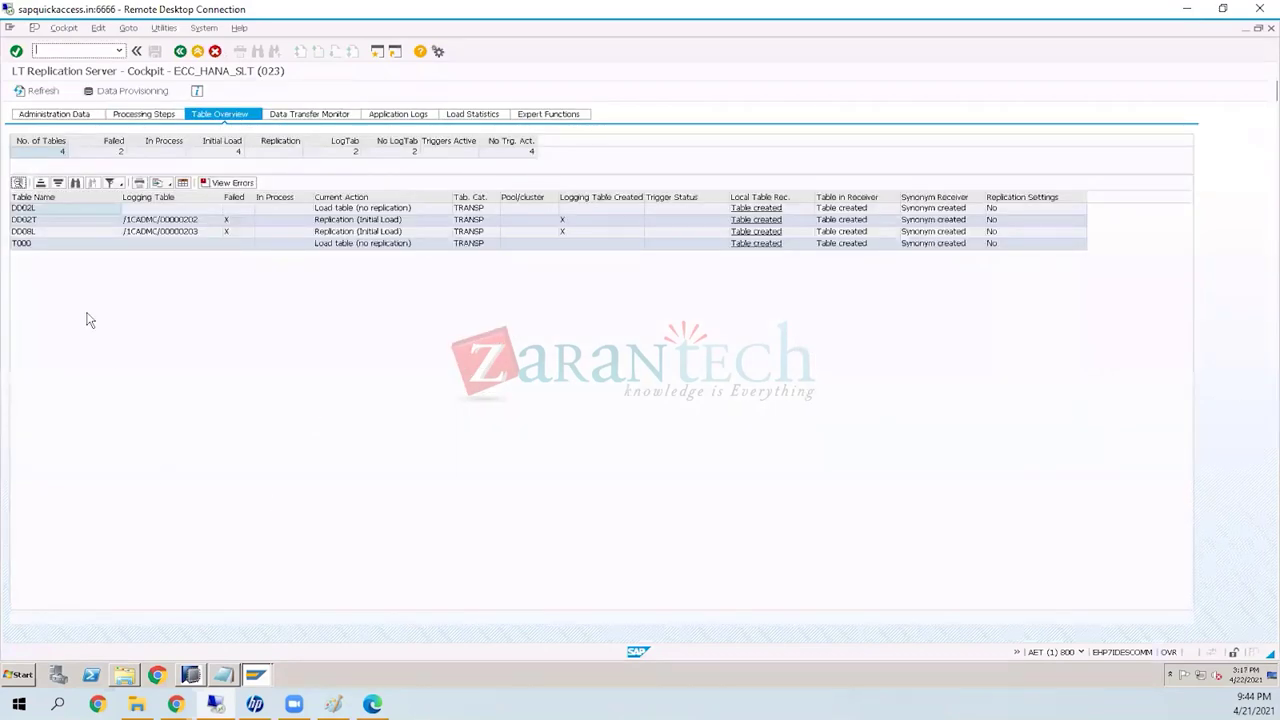
left_click(36, 91)
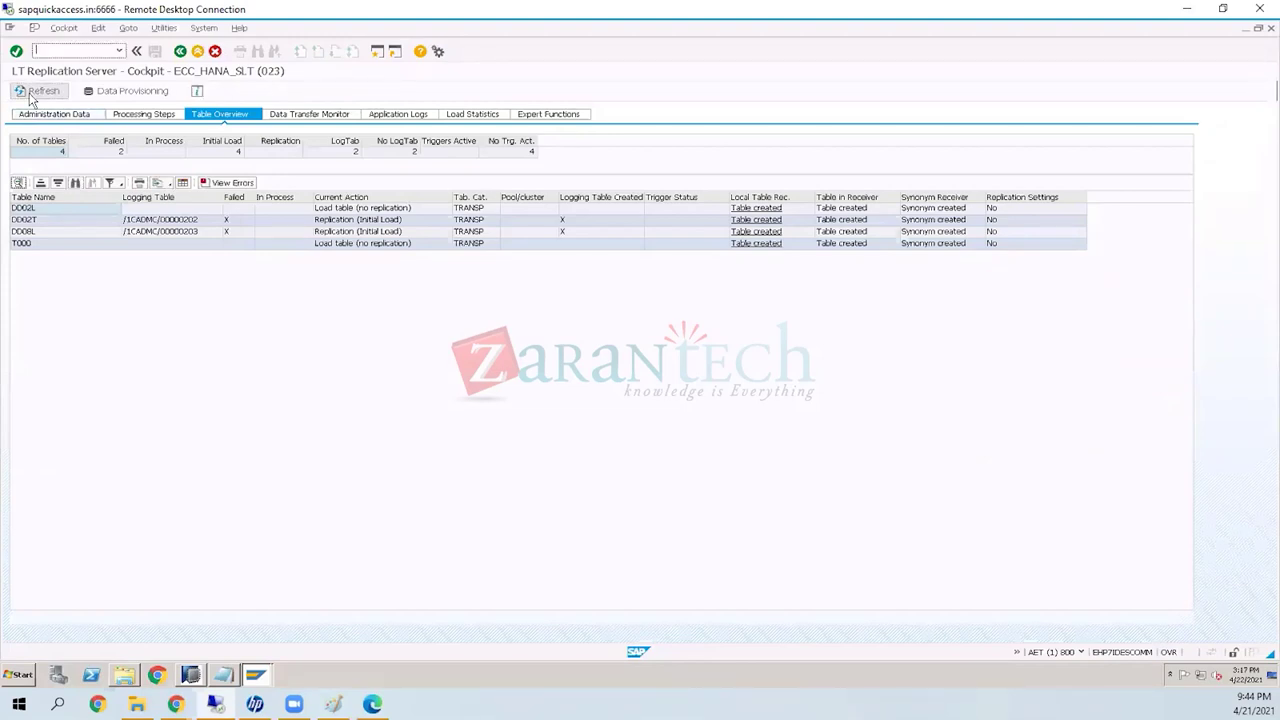
Step: Schedule a Start Load data provisioning action for table BSEG
left_click(119, 95)
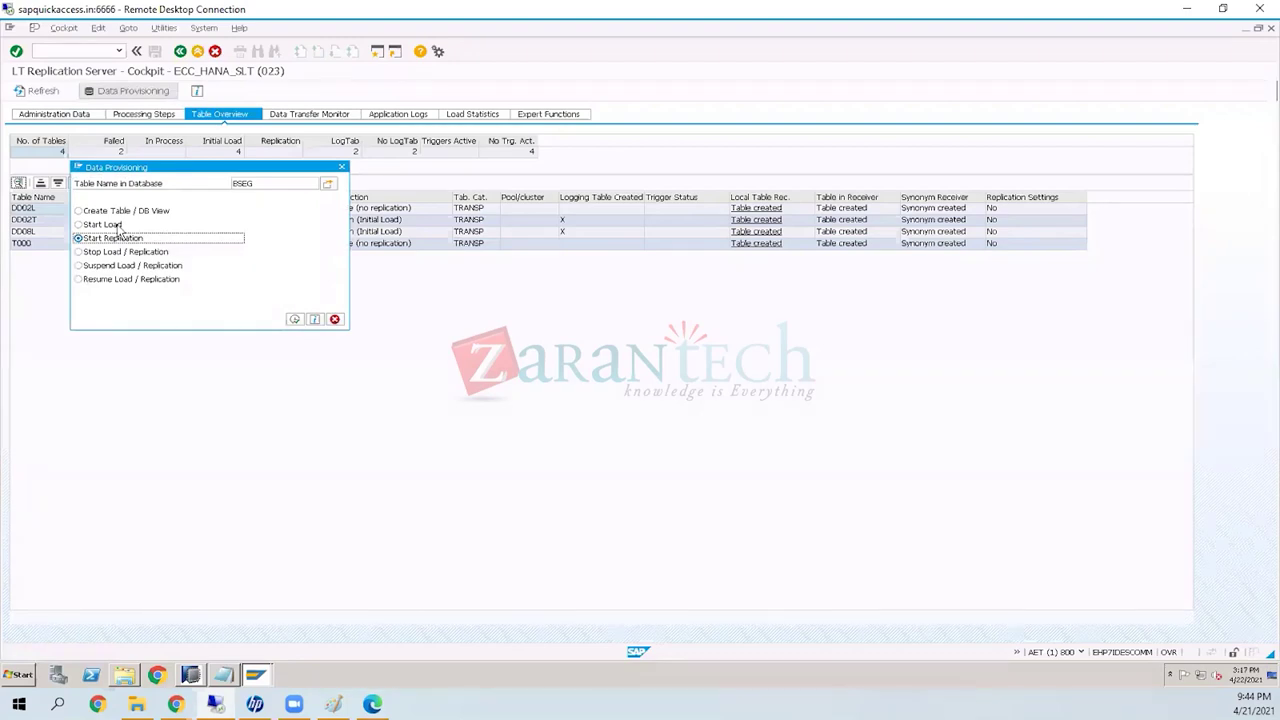
left_click(116, 225)
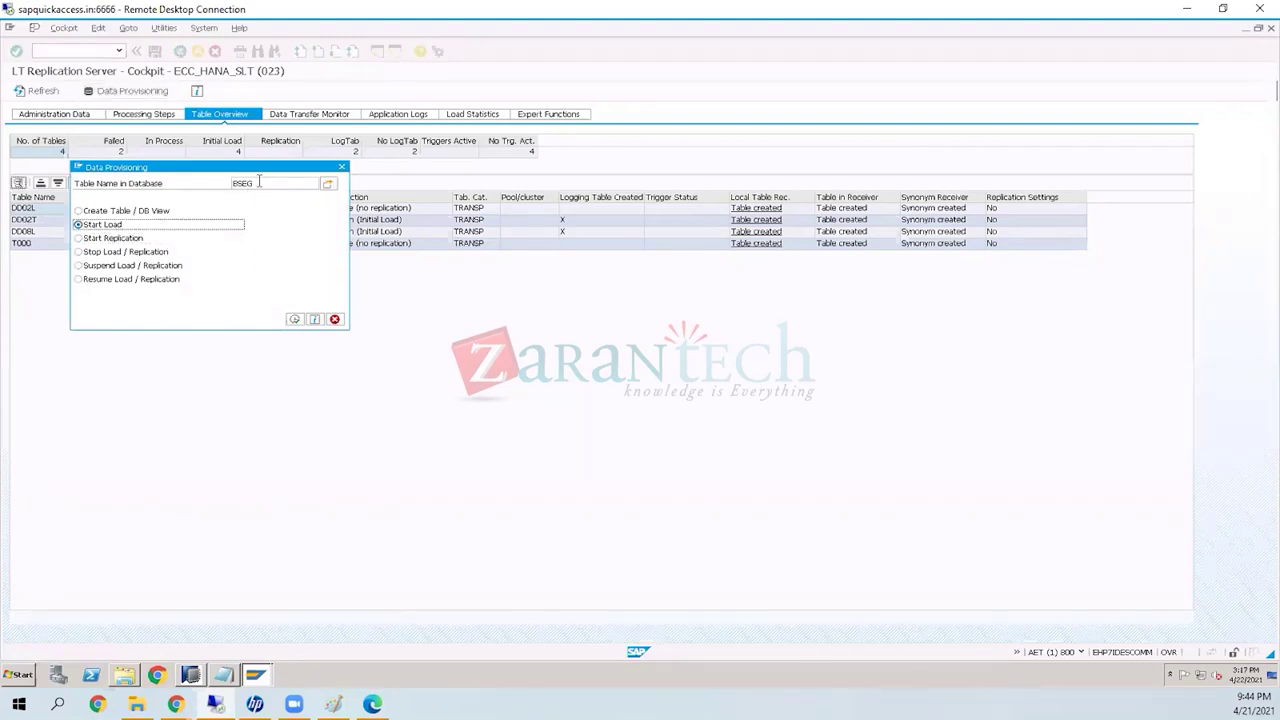
left_click(295, 320)
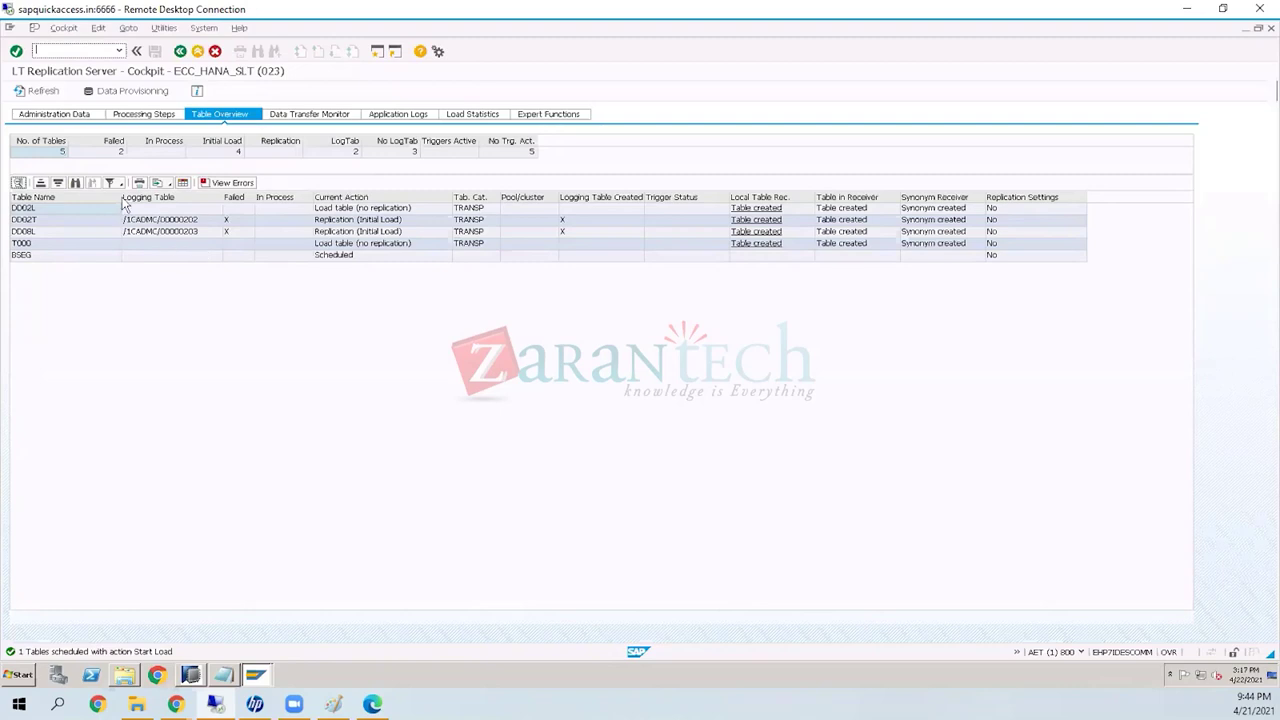
Step: Refresh the table overview repeatedly to follow the BSEG load, and check the table's receiver and synonym status
left_click(48, 92)
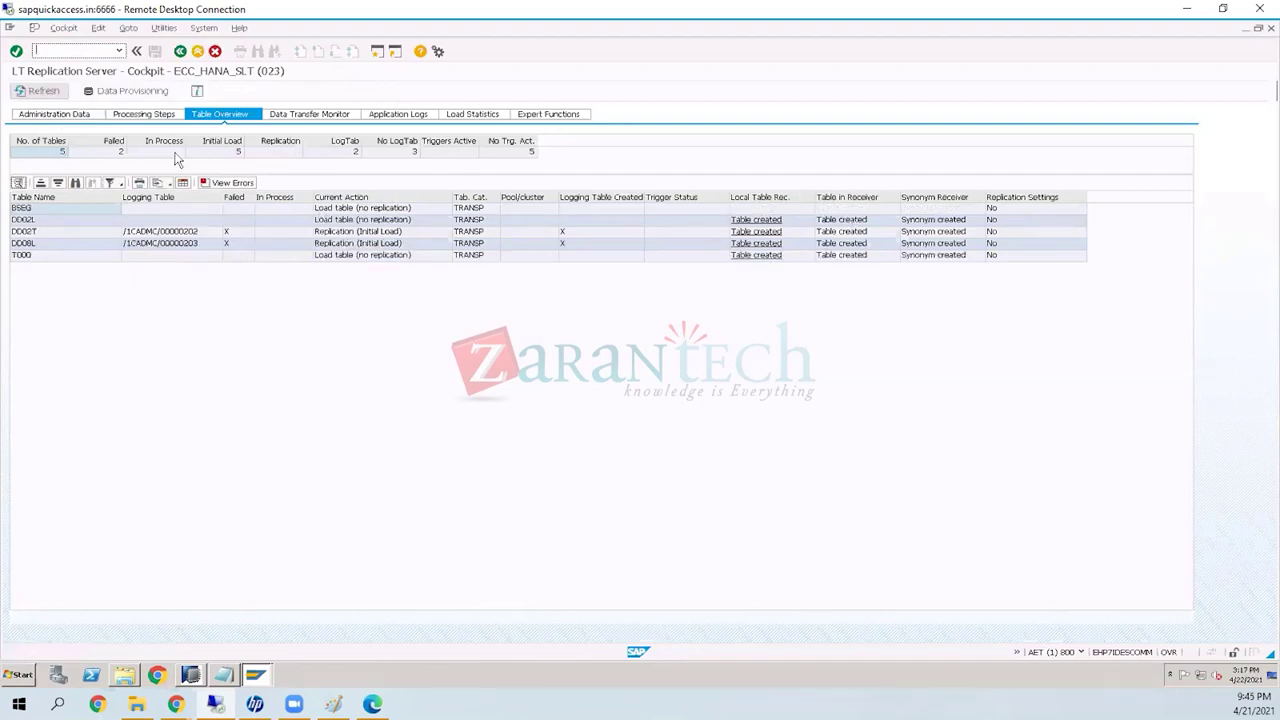
left_click(30, 92)
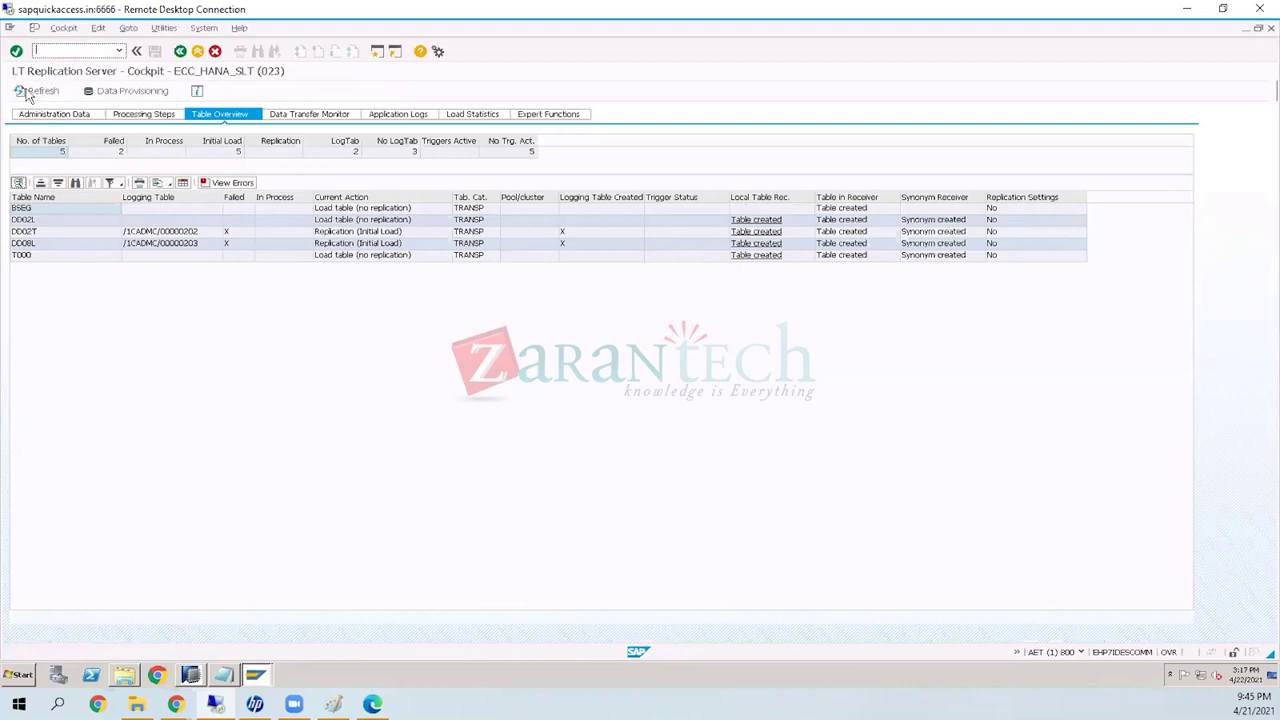
left_click(36, 91)
left_click(30, 92)
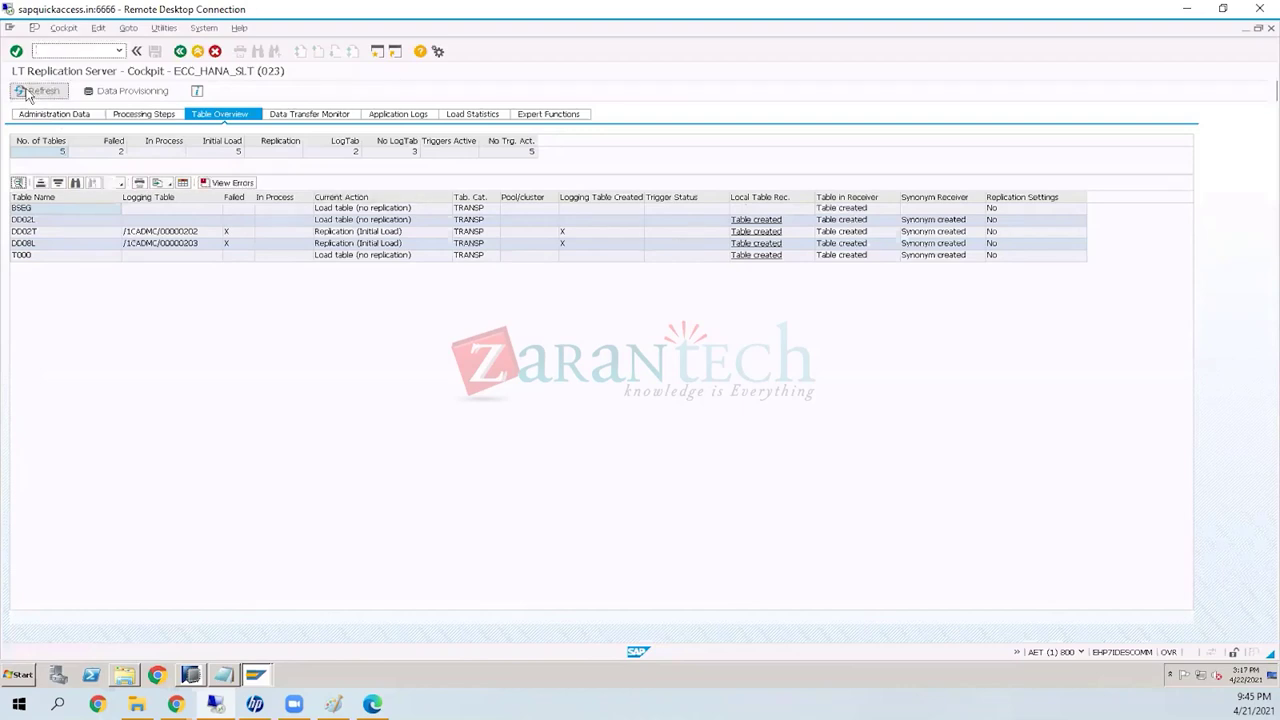
left_click(28, 93)
left_click(28, 93)
left_click(28, 93)
left_click(28, 93)
left_click(28, 93)
left_click(28, 95)
left_click(28, 93)
left_click(28, 93)
left_click(28, 93)
left_click(28, 93)
left_click(28, 93)
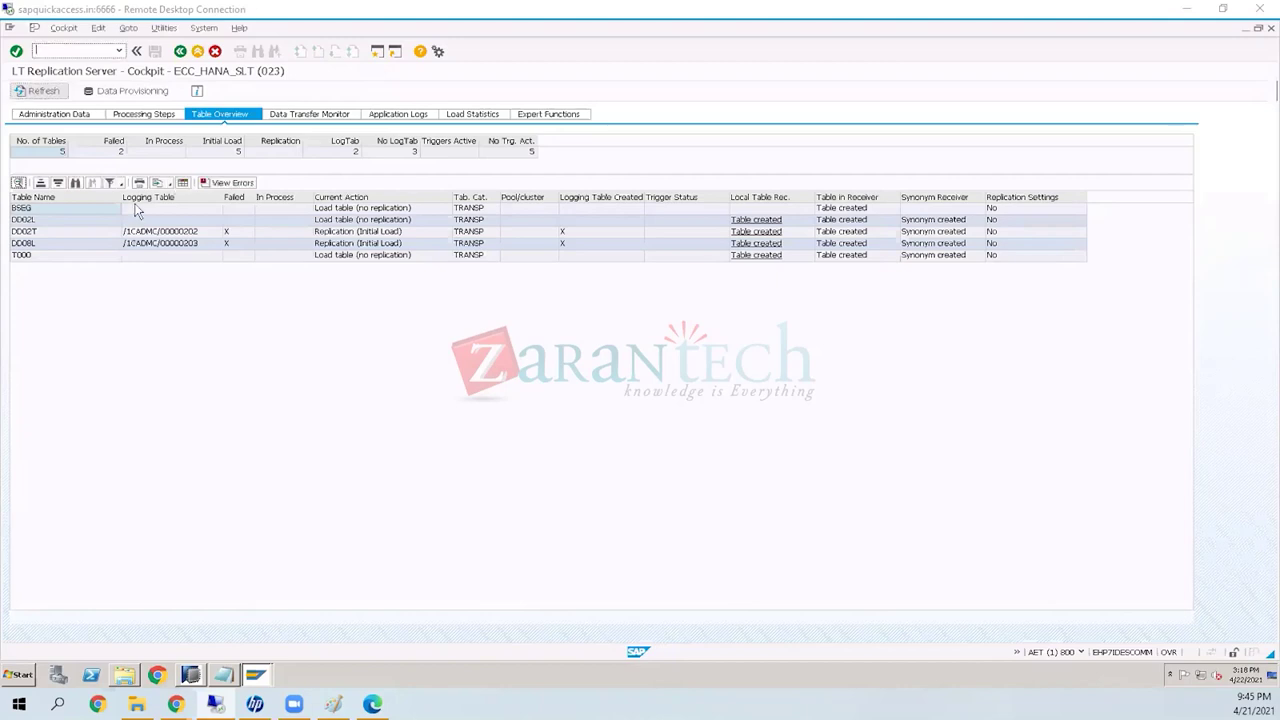
left_click(43, 92)
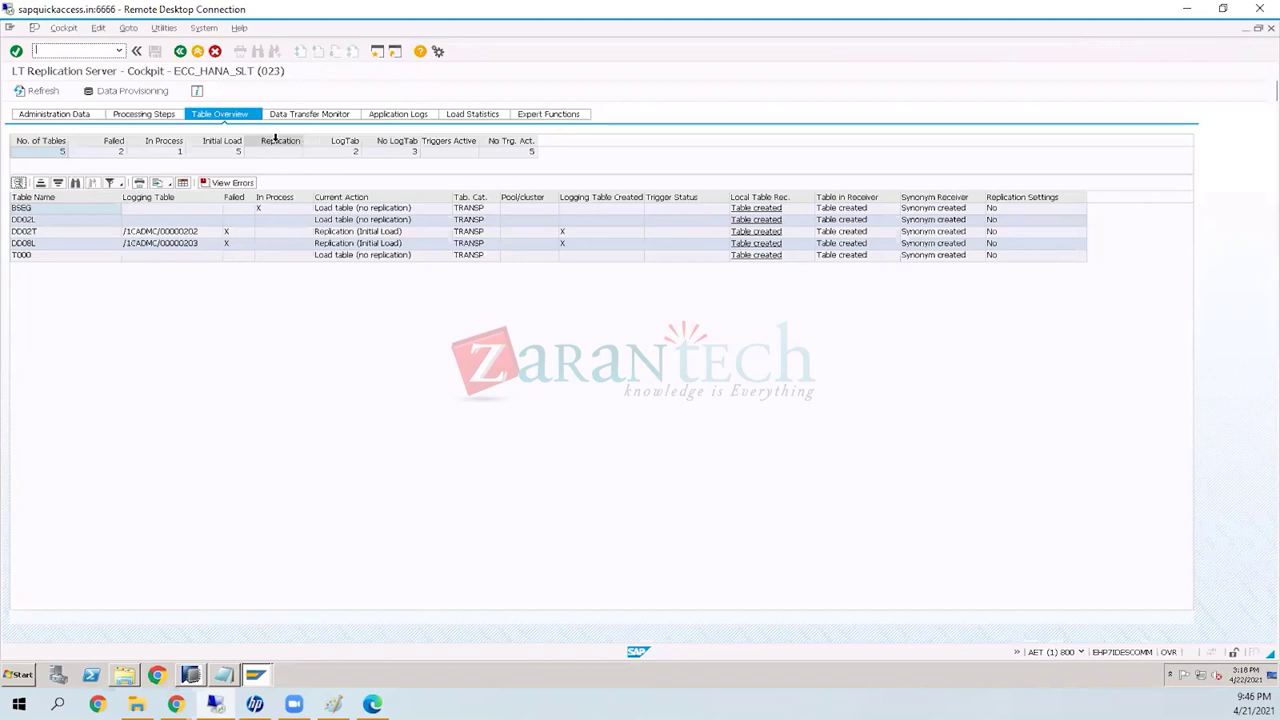
left_click(30, 92)
left_click(927, 211)
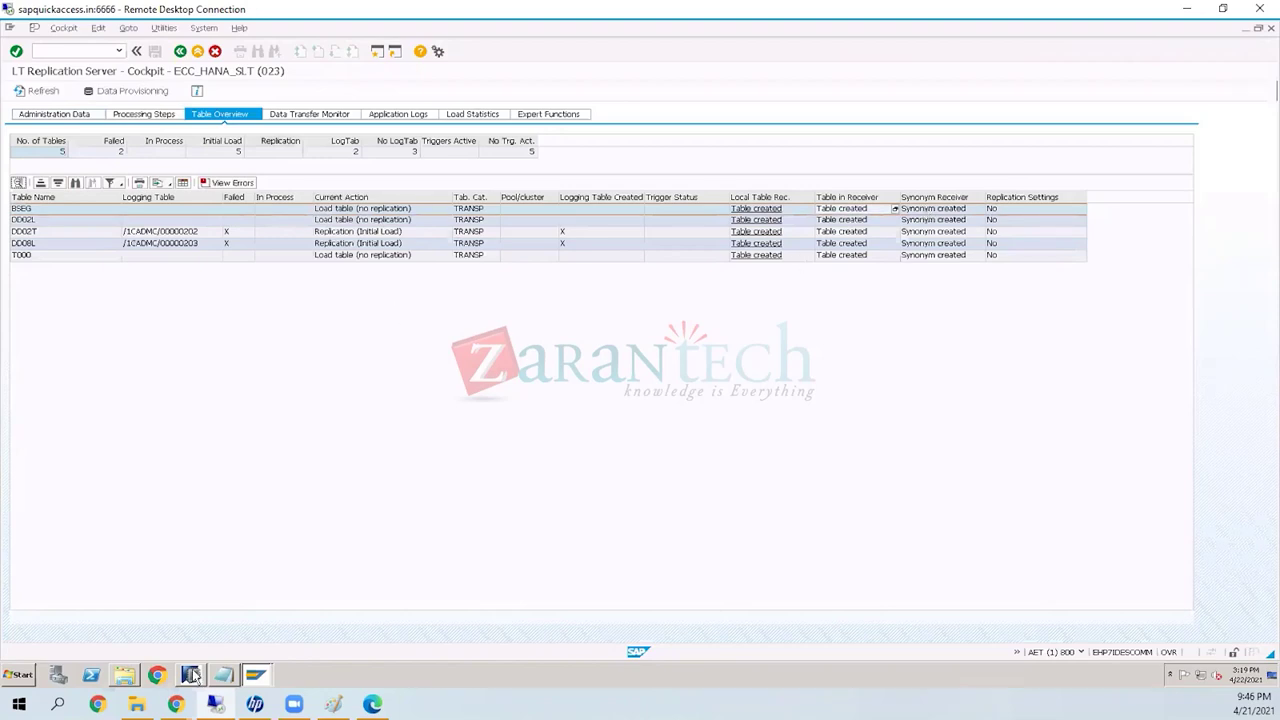
Step: Switch to SAP HANA Studio, refresh the SLT data load management list repeatedly, and select the BSEG load entry
left_click(190, 675)
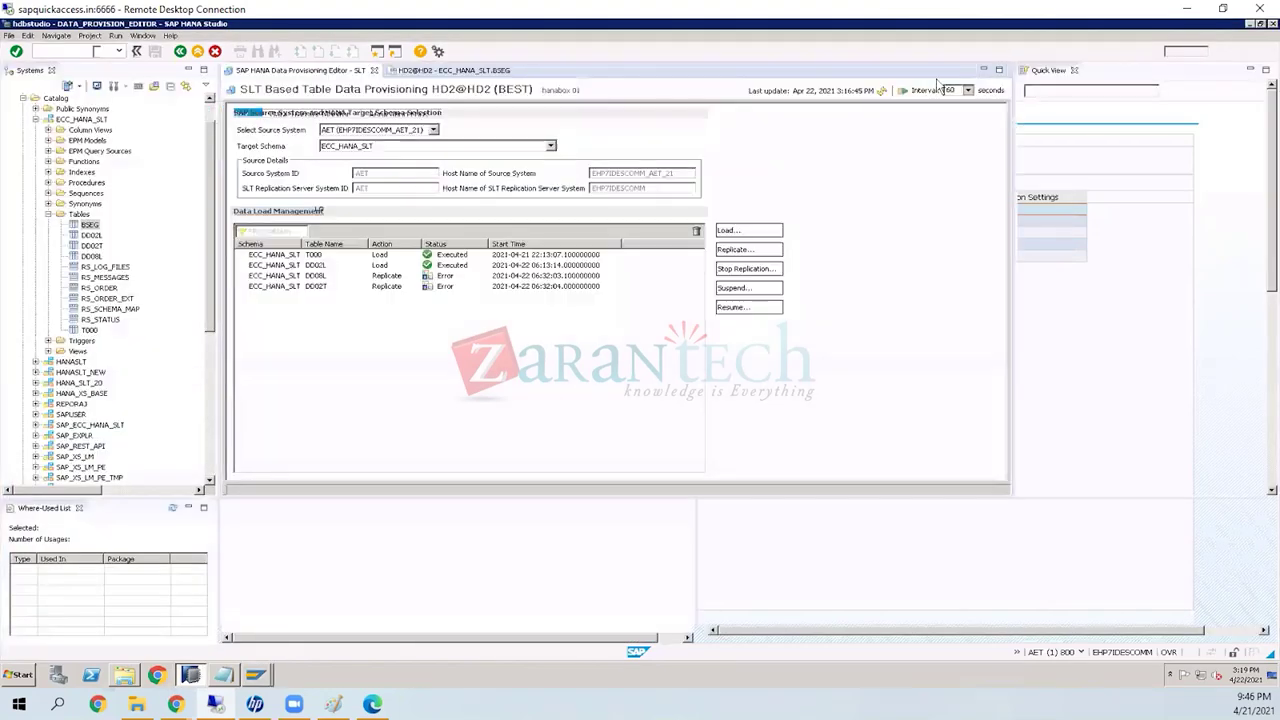
left_click(882, 91)
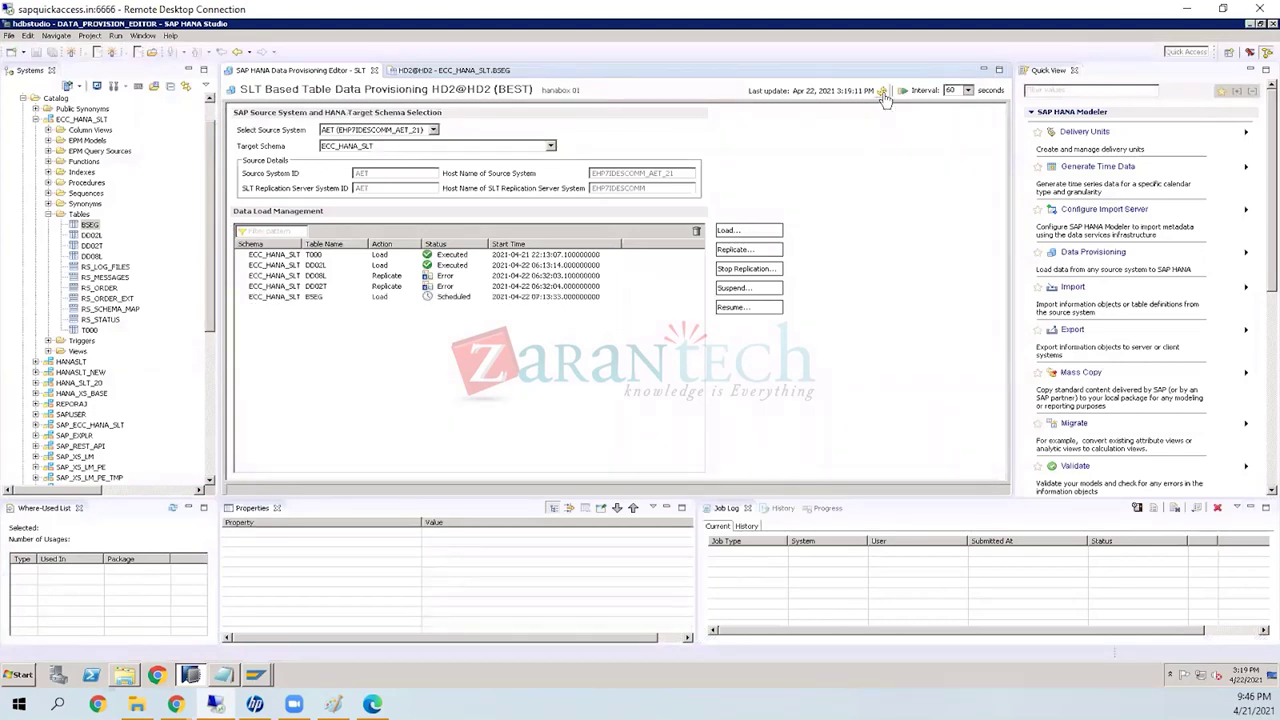
left_click(882, 91)
left_click(882, 91)
left_click(882, 91)
left_click(882, 91)
left_click(430, 298)
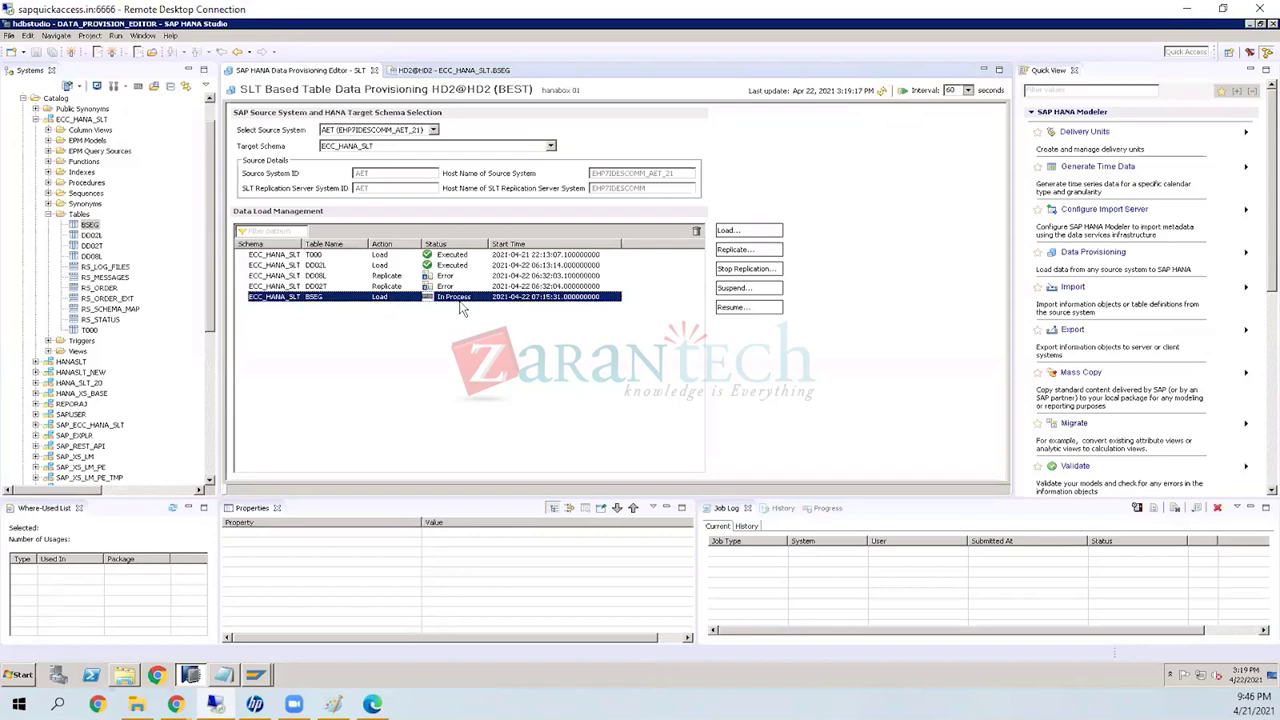
Step: Refresh the list of tables in the ECC_HANA_SLT schema
left_click(82, 216)
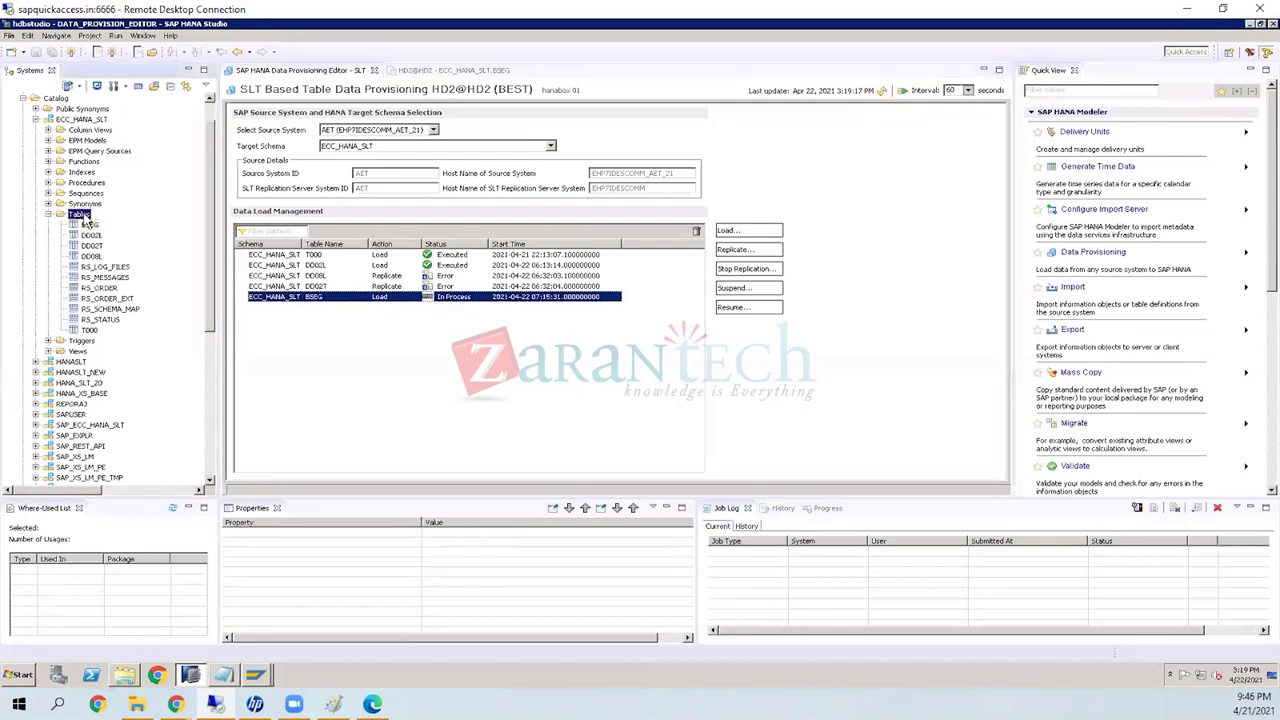
right_click(88, 218)
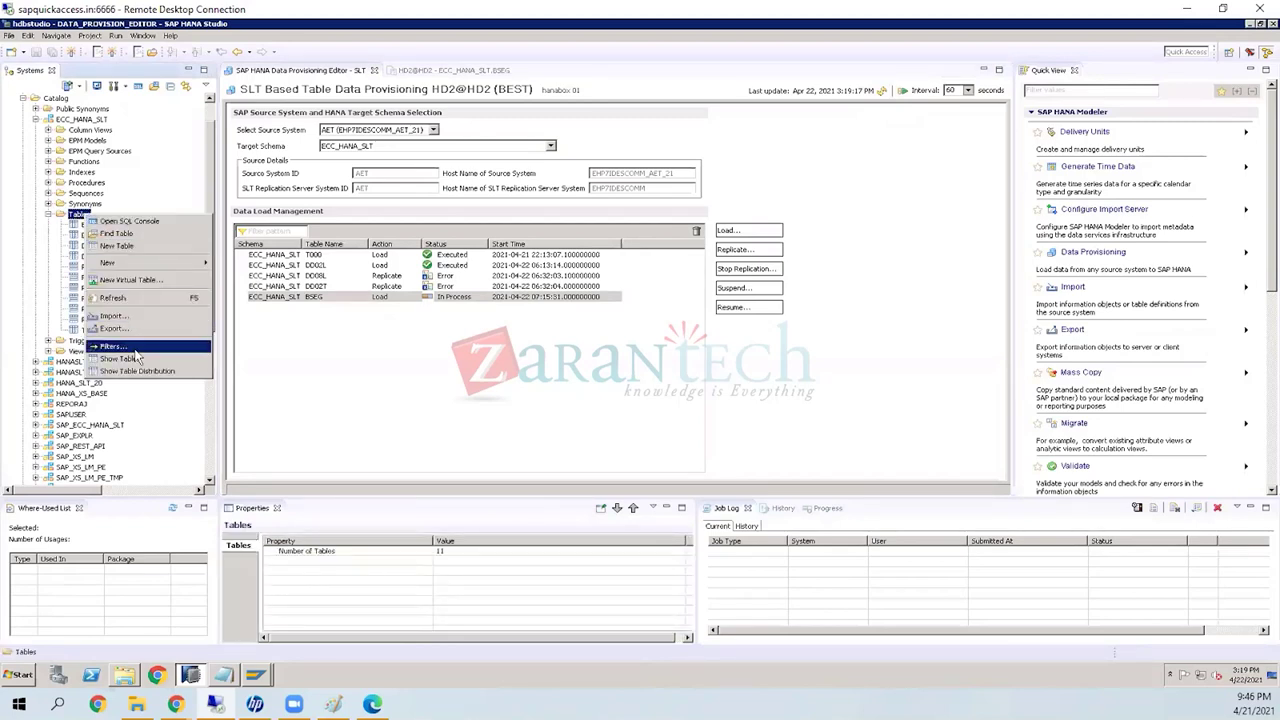
left_click(112, 298)
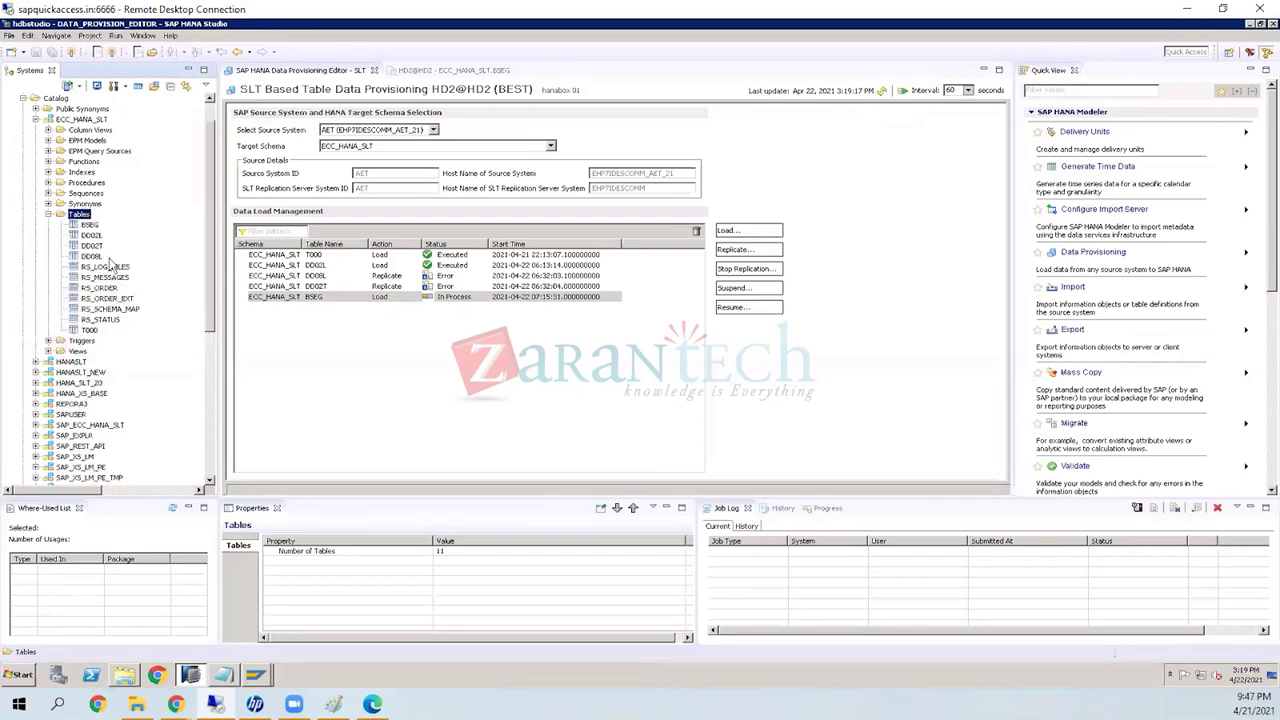
Step: Display the data content of table BSEG in the ECC_HANA_SLT schema to verify the load
left_click(89, 225)
right_click(89, 226)
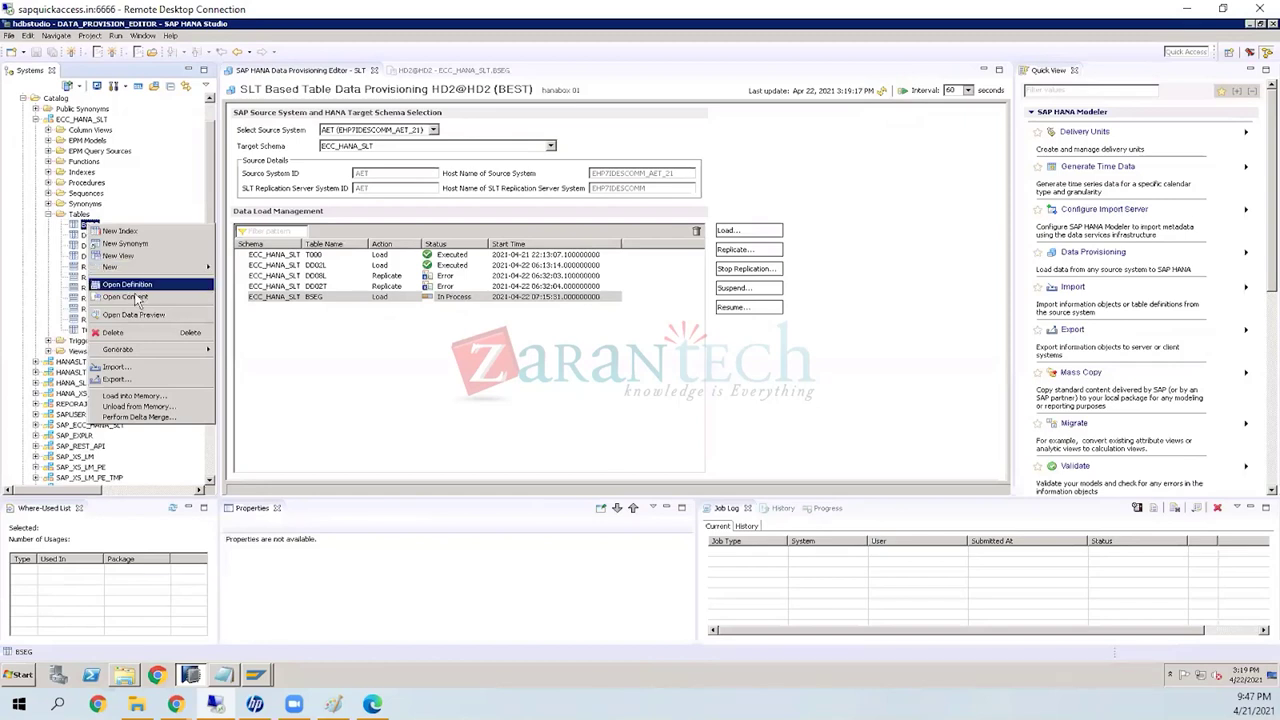
left_click(140, 297)
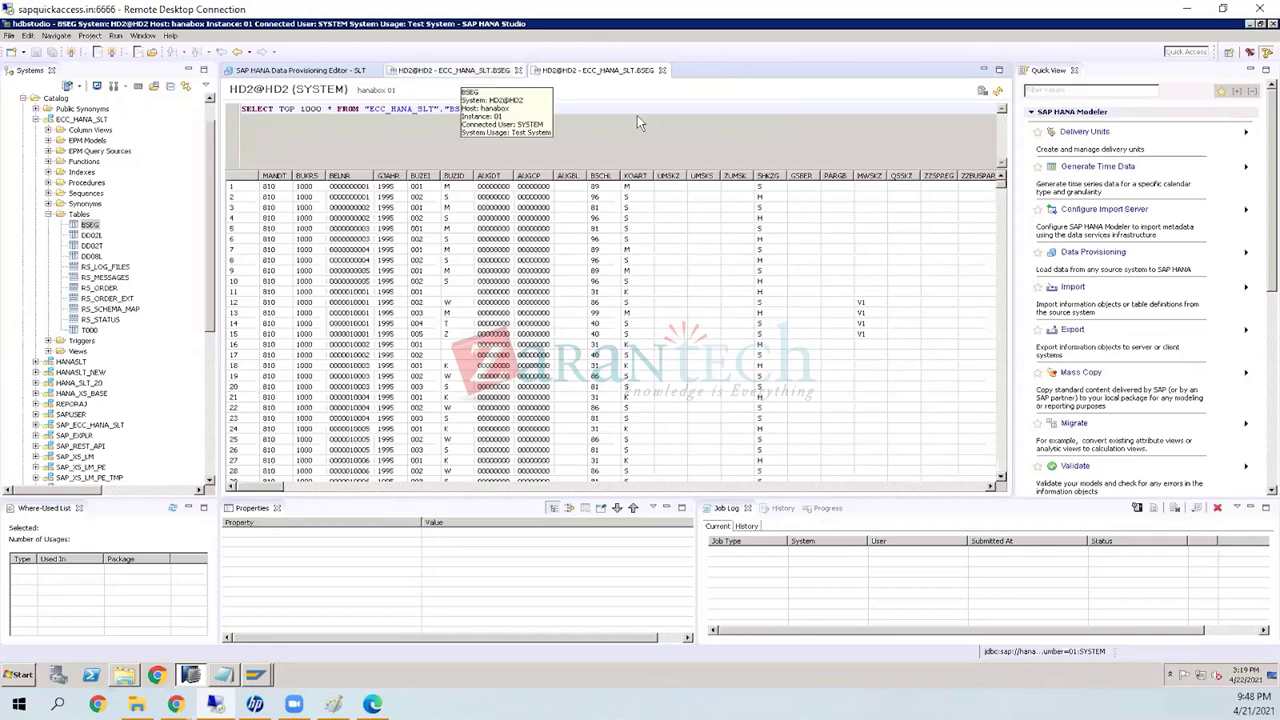
Step: Switch back to the LT Replication Server cockpit and refresh the table overview
key("alt+Tab")
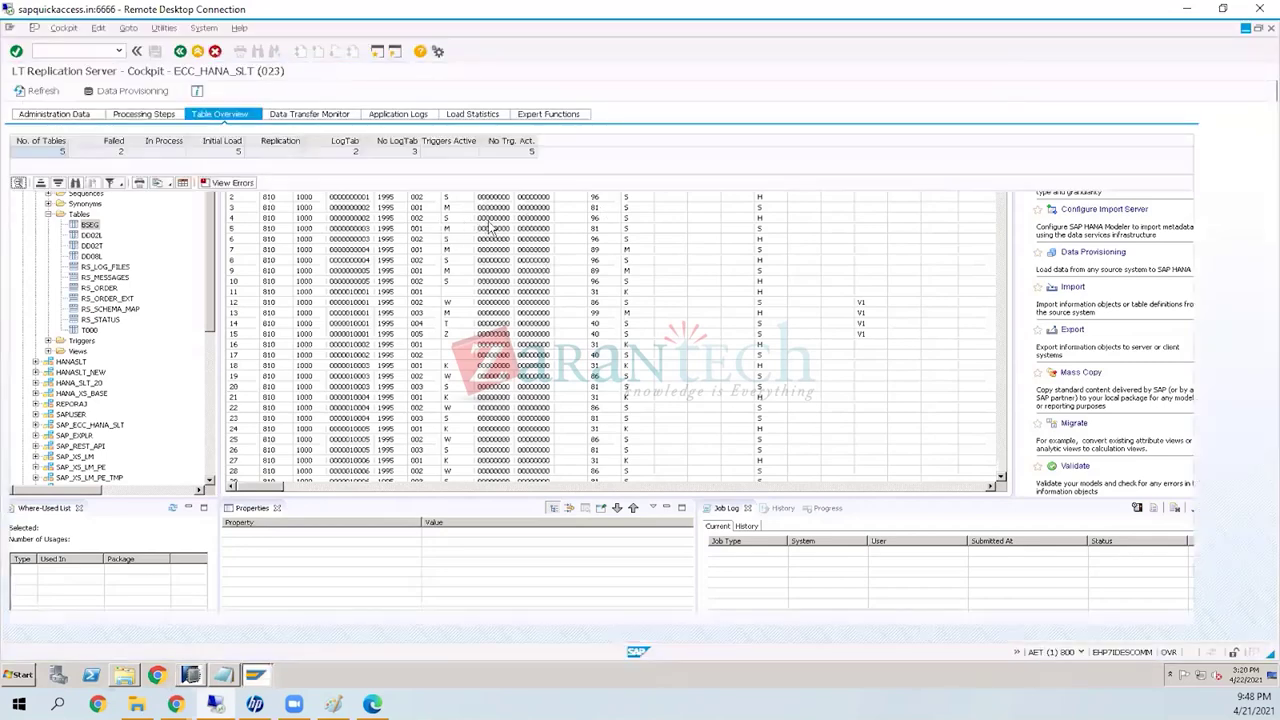
key("alt+Tab")
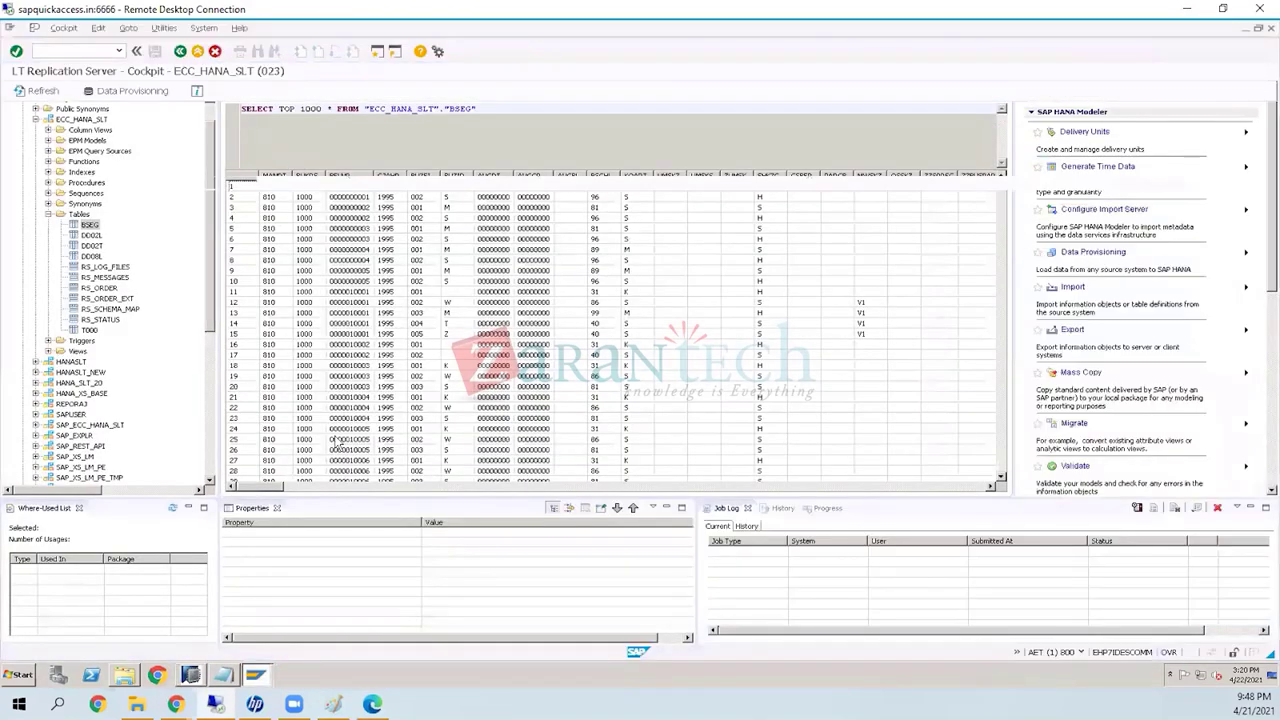
key("alt+Tab")
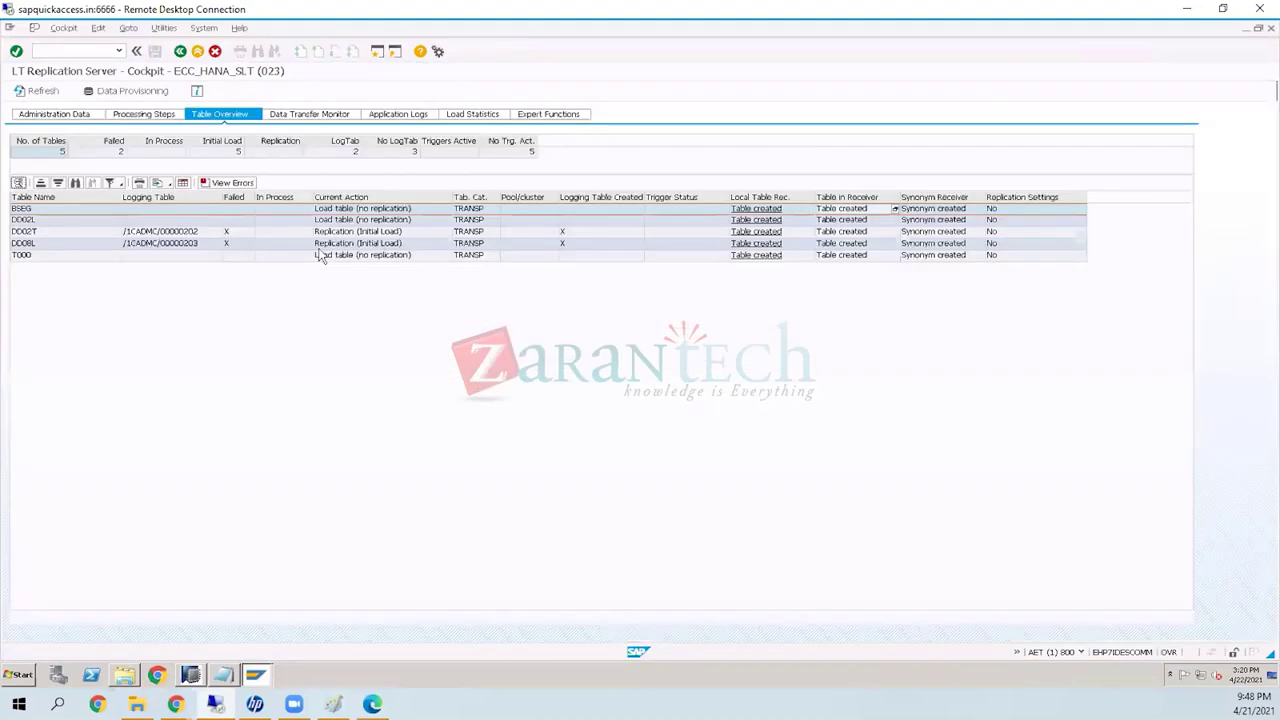
left_click(44, 93)
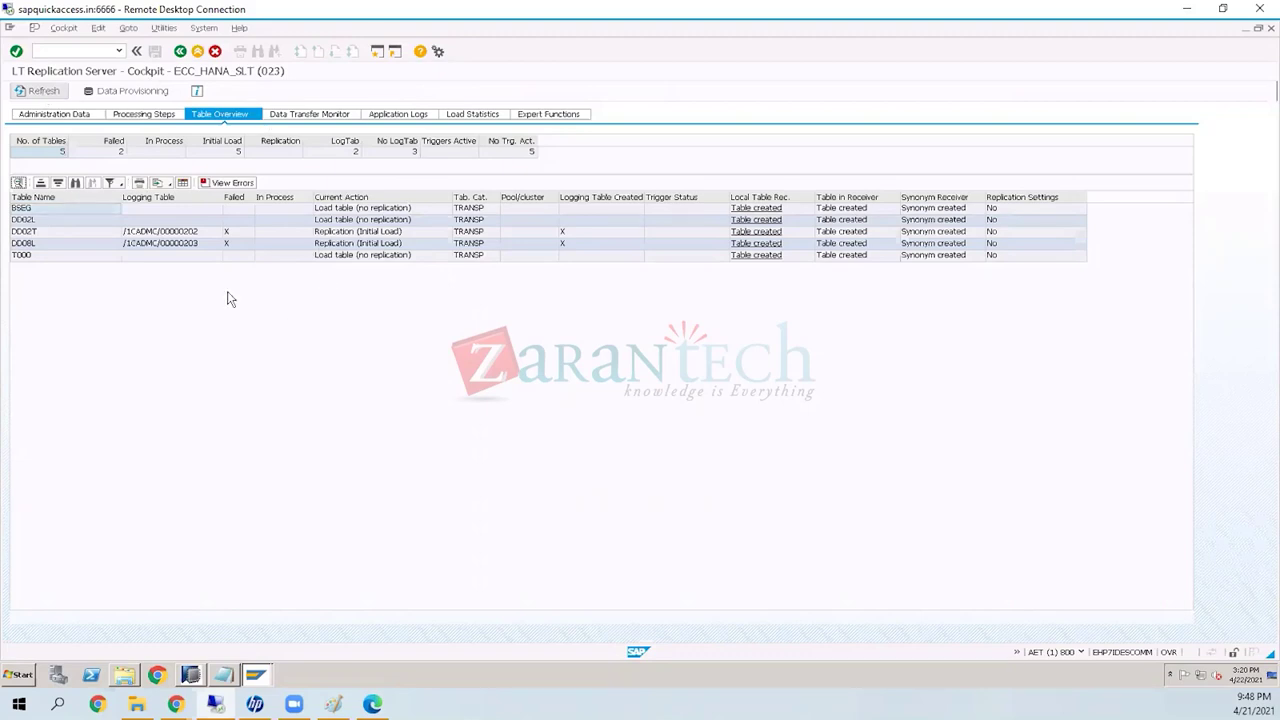
Step: Schedule a Start Replication data provisioning action for table BSEG and refresh the table overview to follow it
left_click(183, 209)
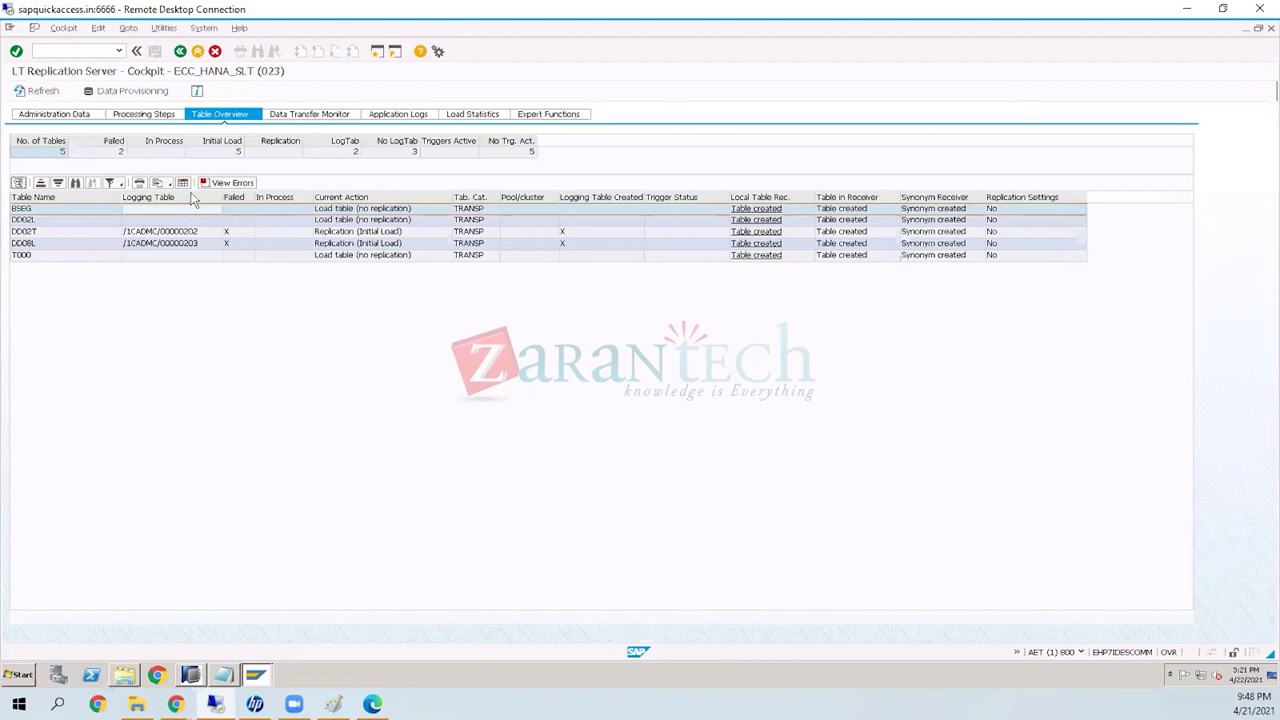
left_click(139, 86)
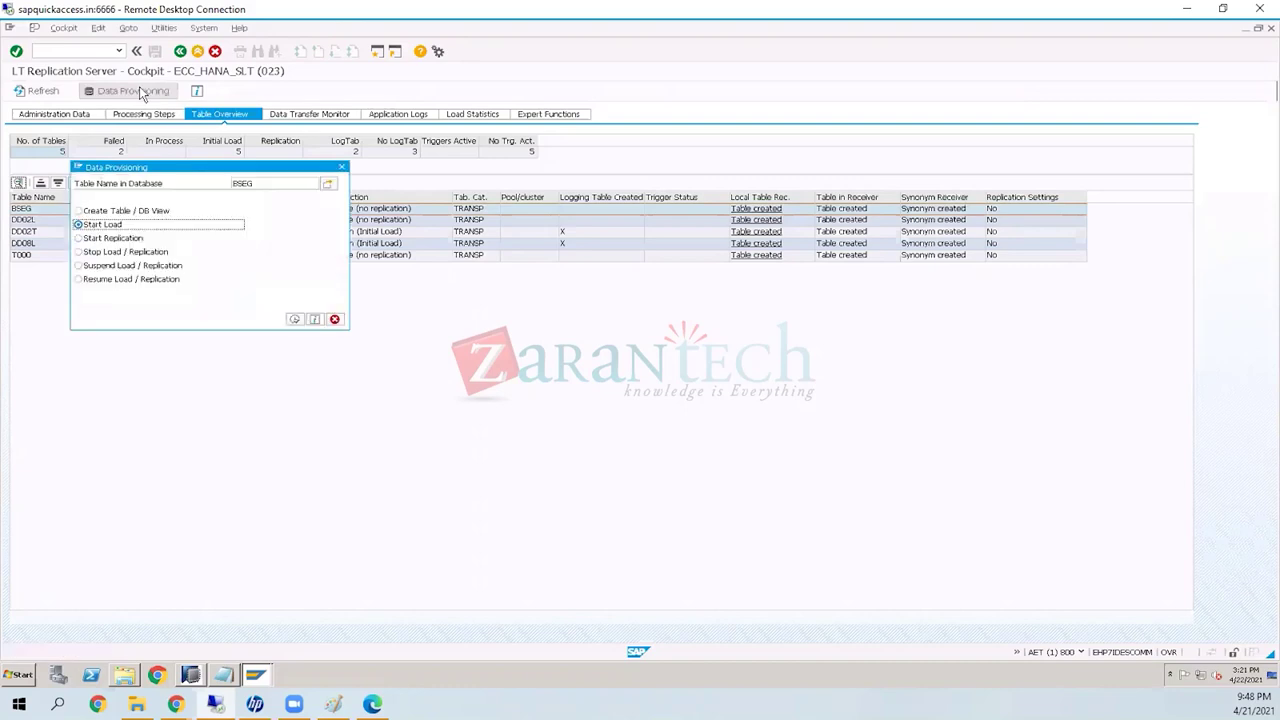
left_click(128, 241)
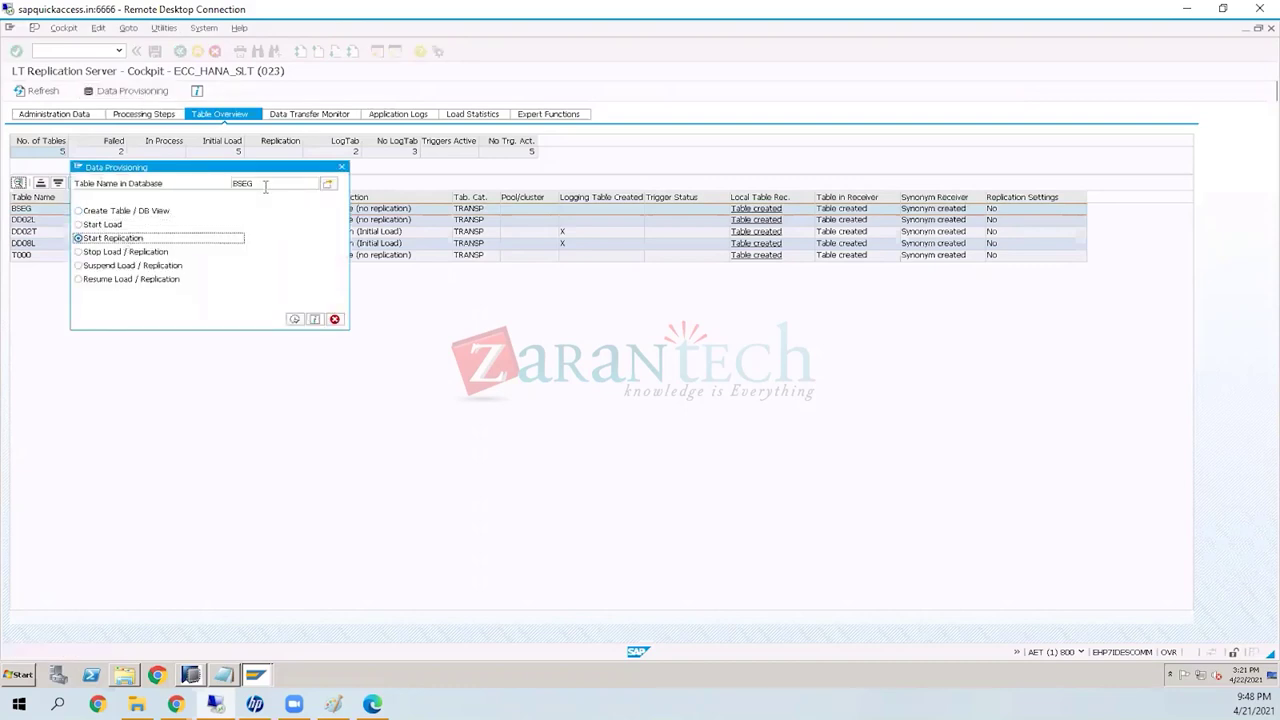
left_click(294, 319)
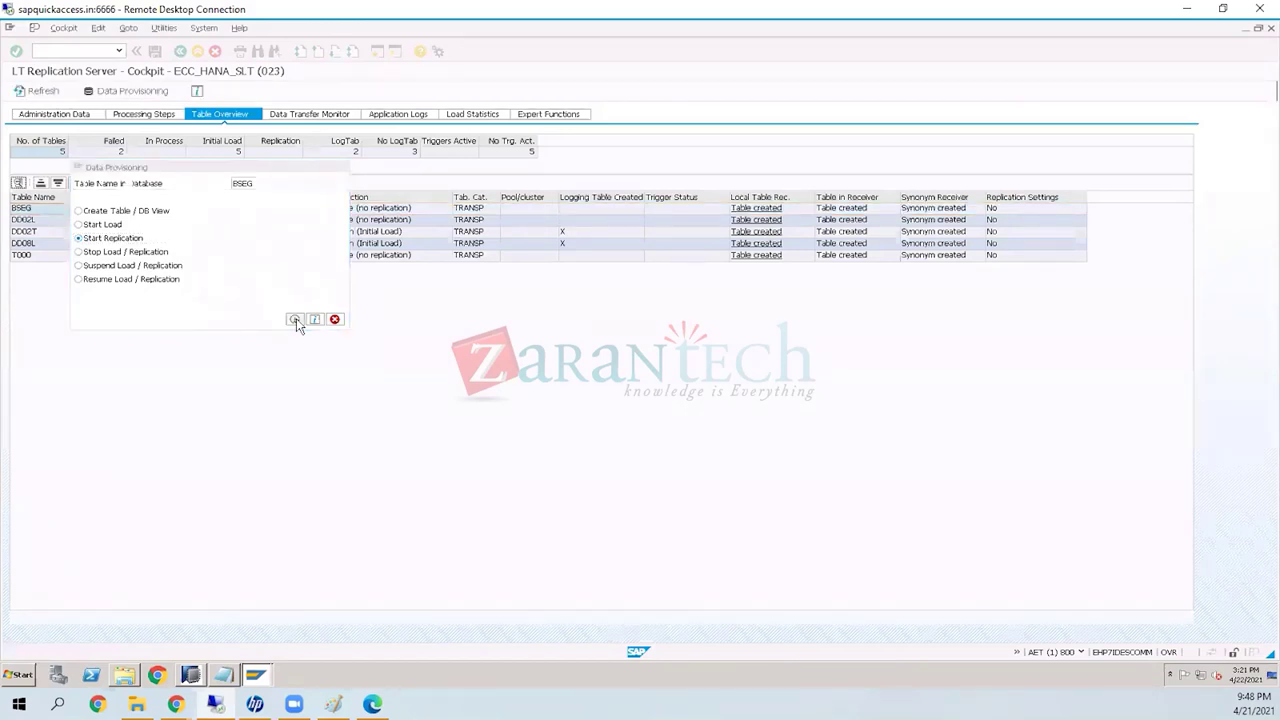
left_click(51, 96)
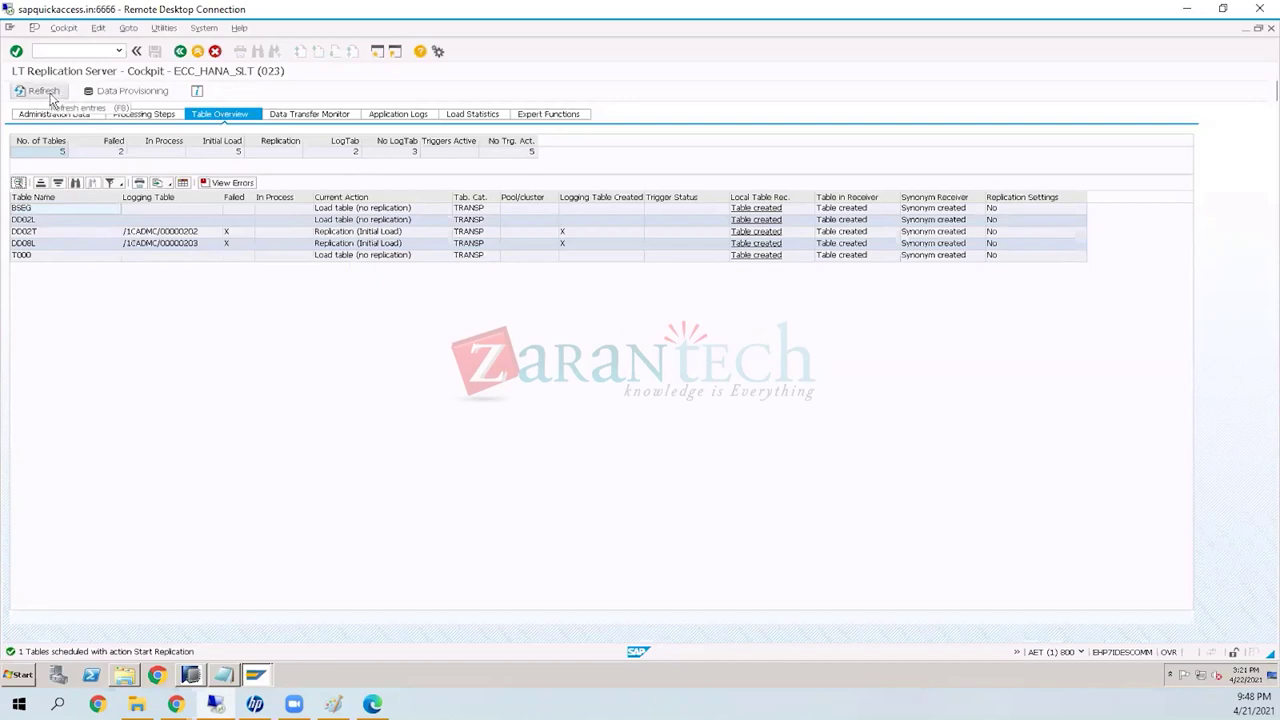
left_click(44, 91)
left_click(51, 96)
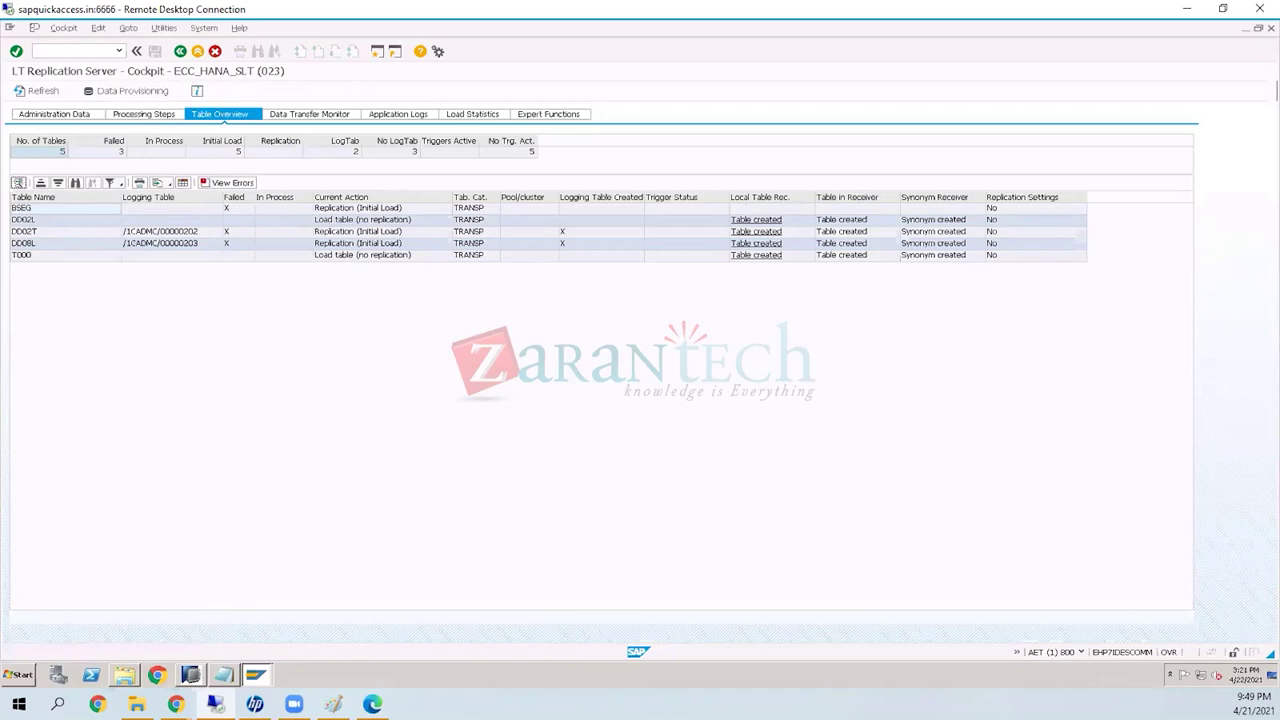
Step: Check the BSEG table content in SAP HANA Studio and return to the replication cockpit
left_click(190, 675)
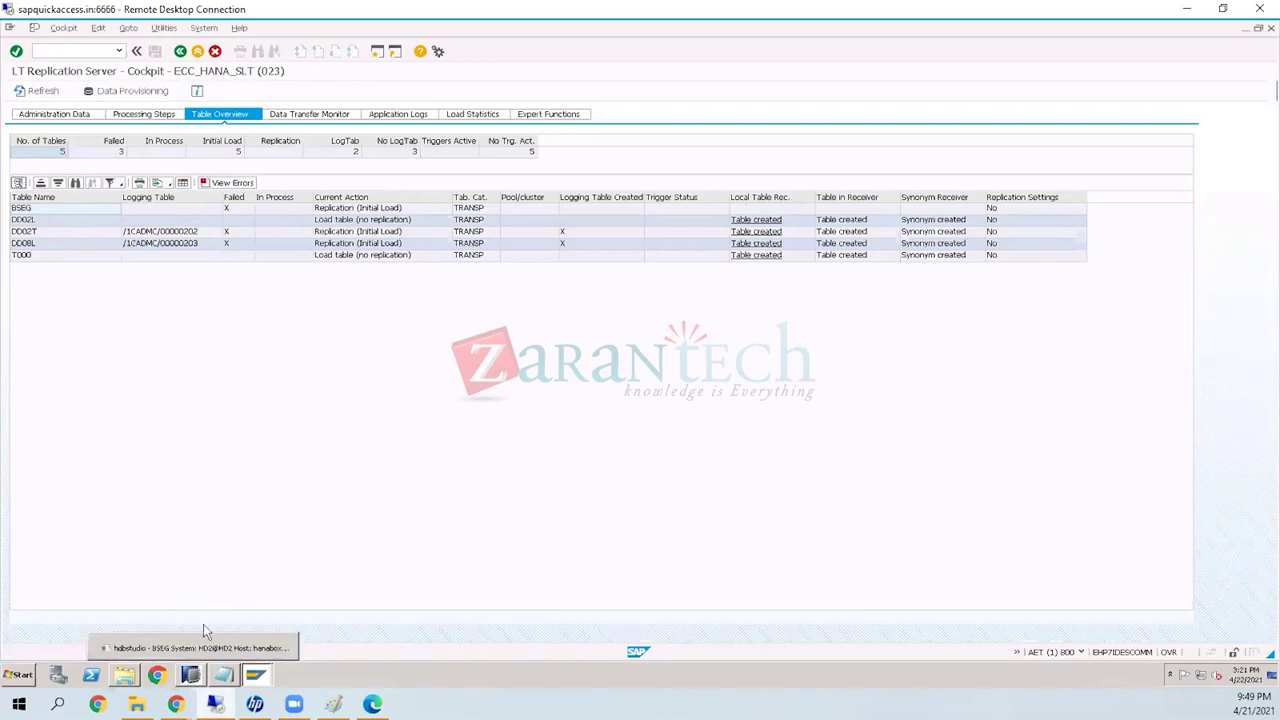
left_click(205, 632)
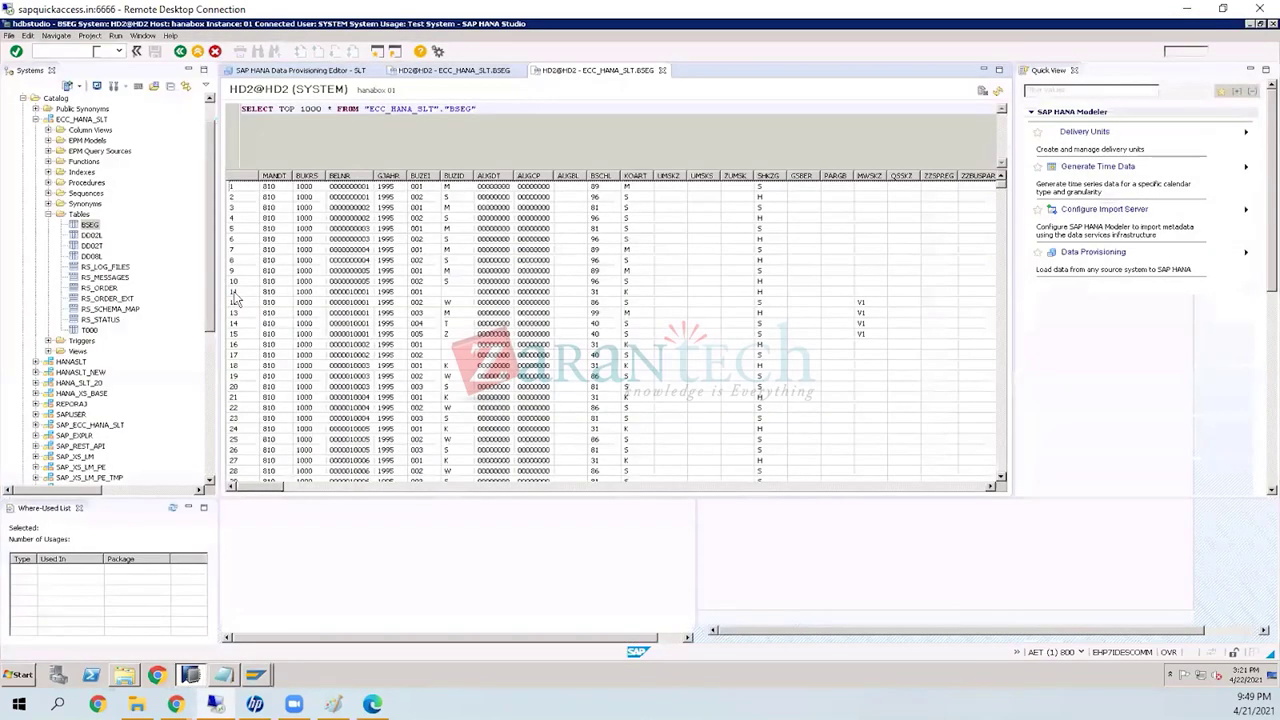
left_click(190, 675)
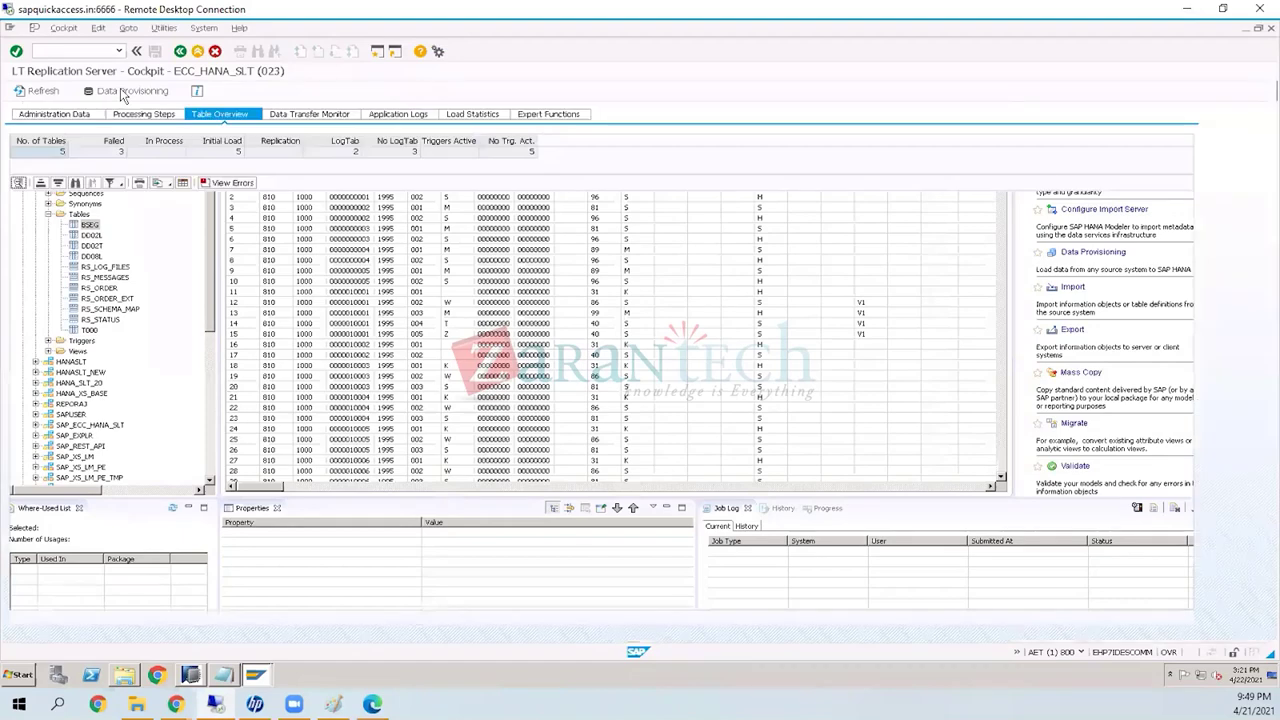
Step: Review the data provisioning actions for table BSEG, including Start Replication and Create Table / DB View, without executing any
left_click(122, 92)
left_click(144, 242)
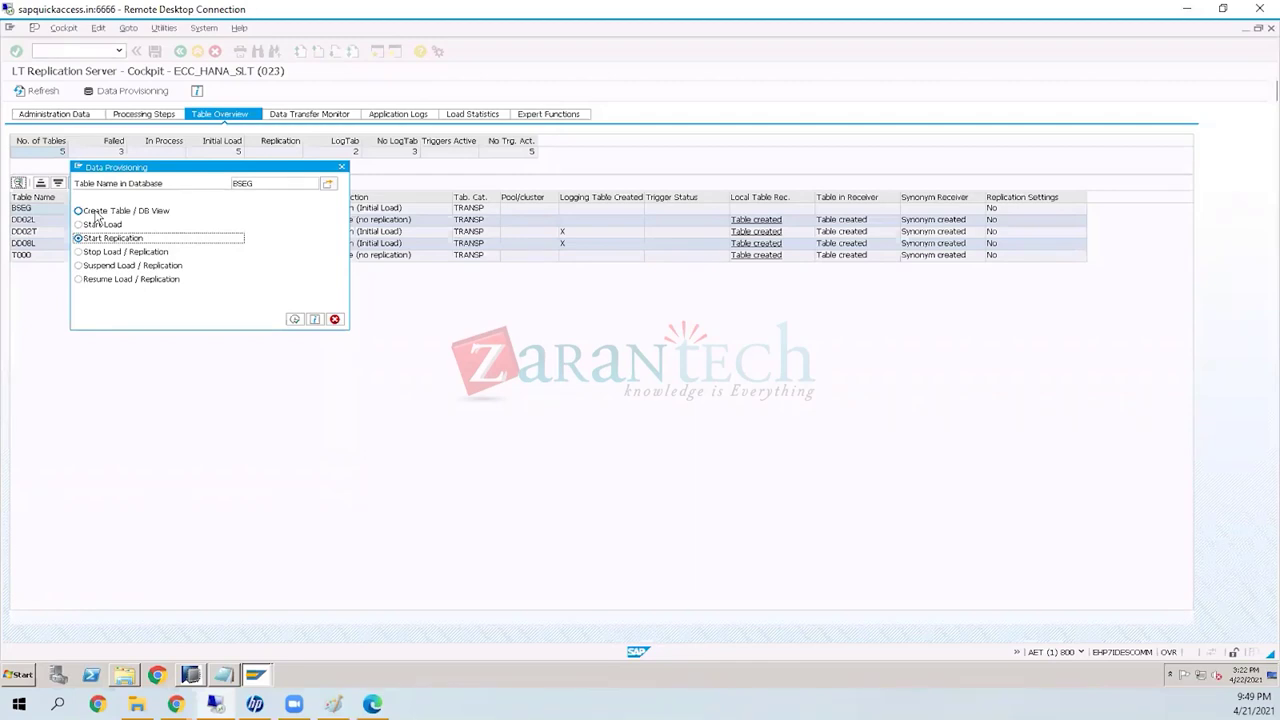
left_click(96, 214)
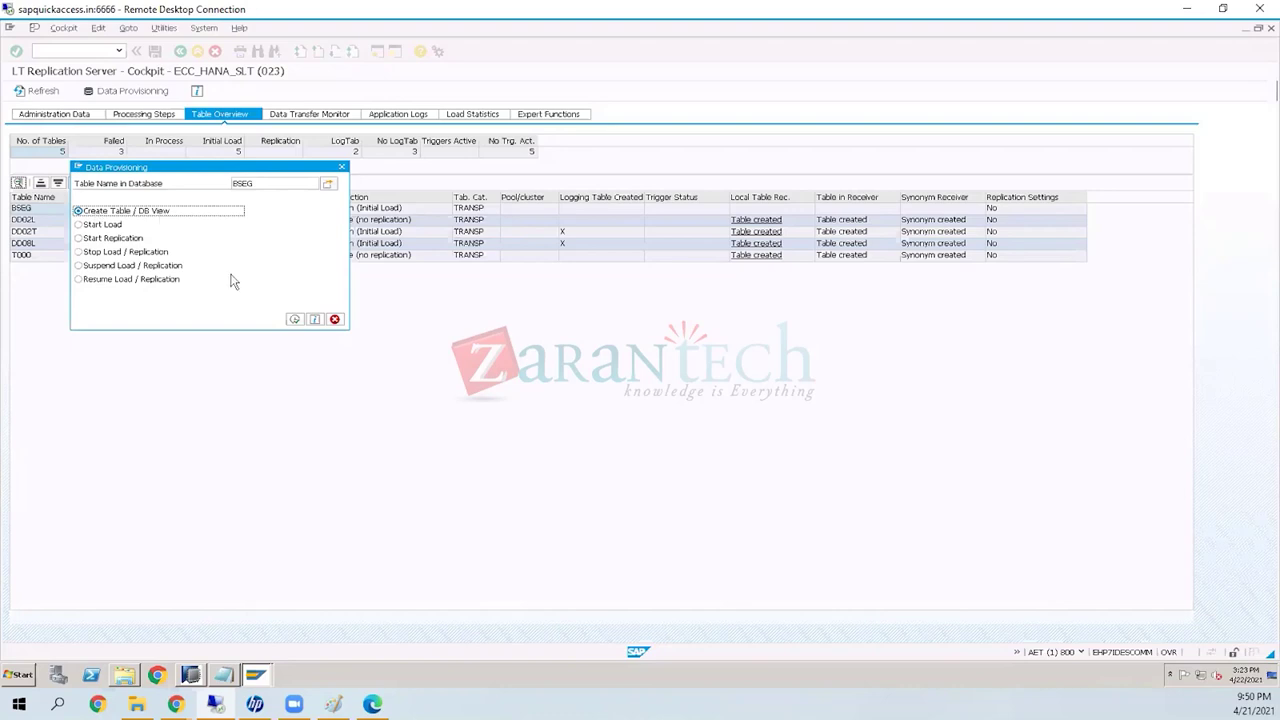
left_click(336, 320)
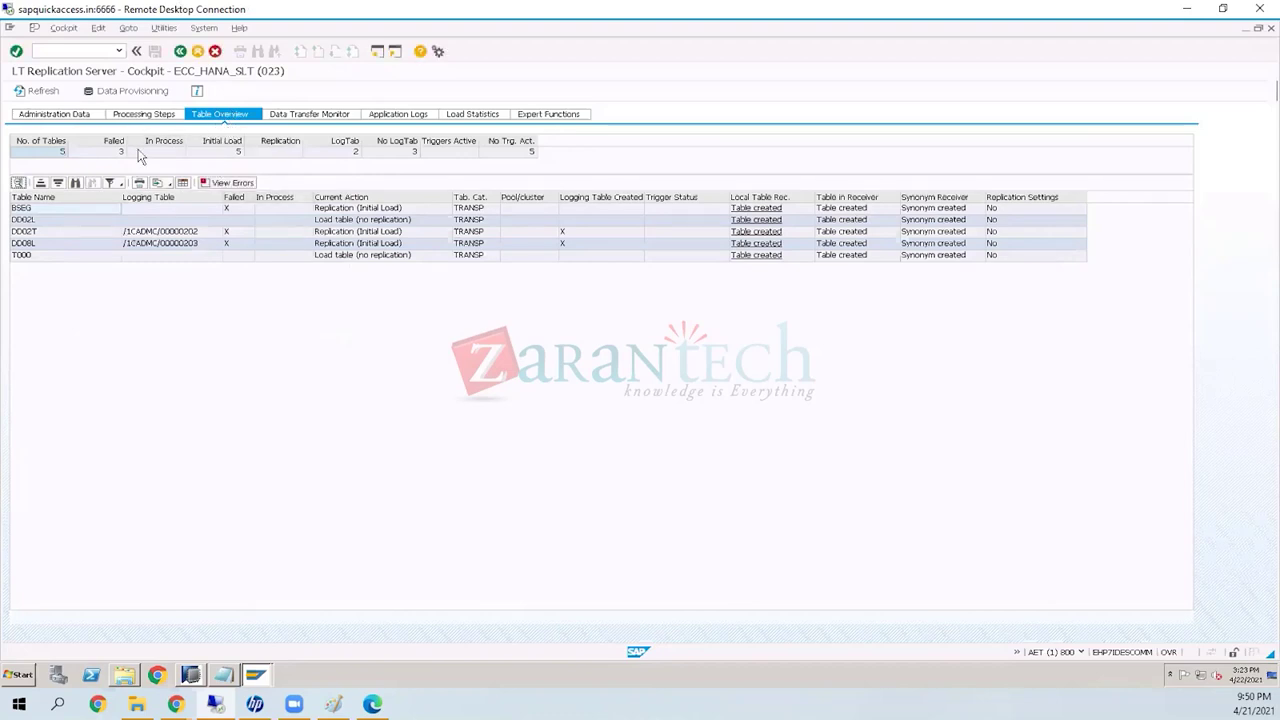
Step: Review the summary row of the table overview and examine the refreshed Data Transfer Monitor
left_click(44, 142)
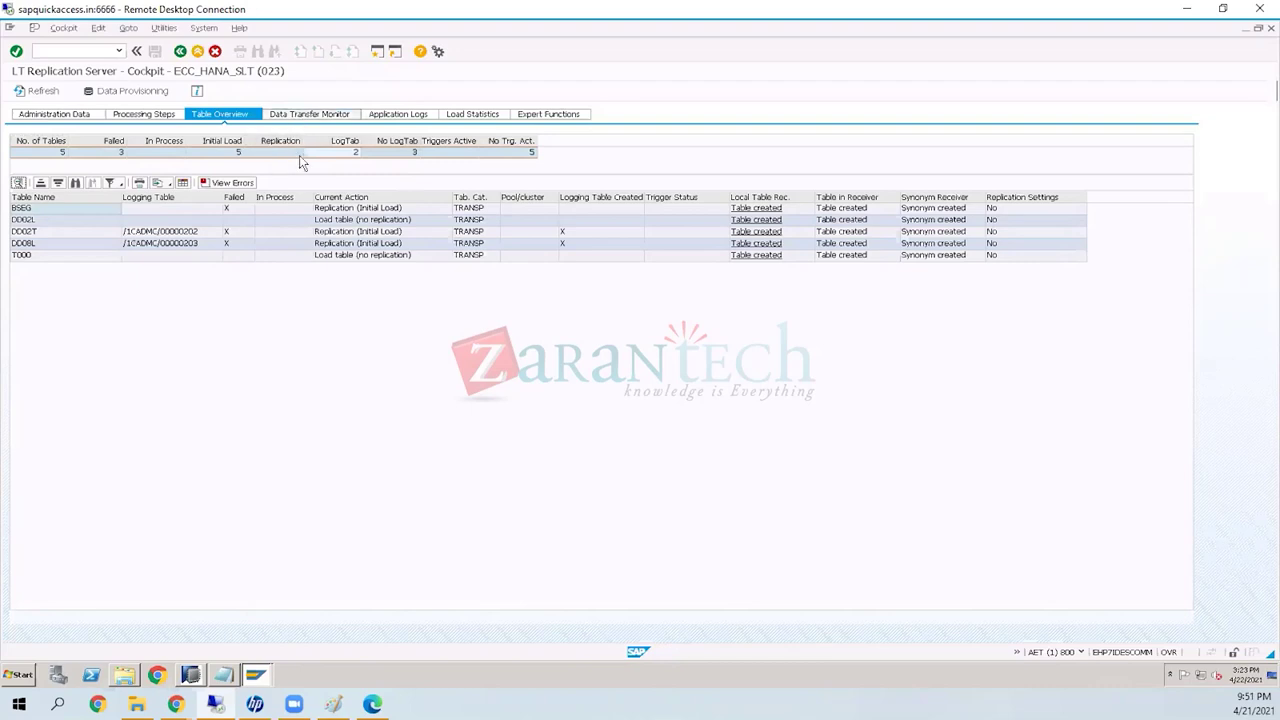
left_click(302, 115)
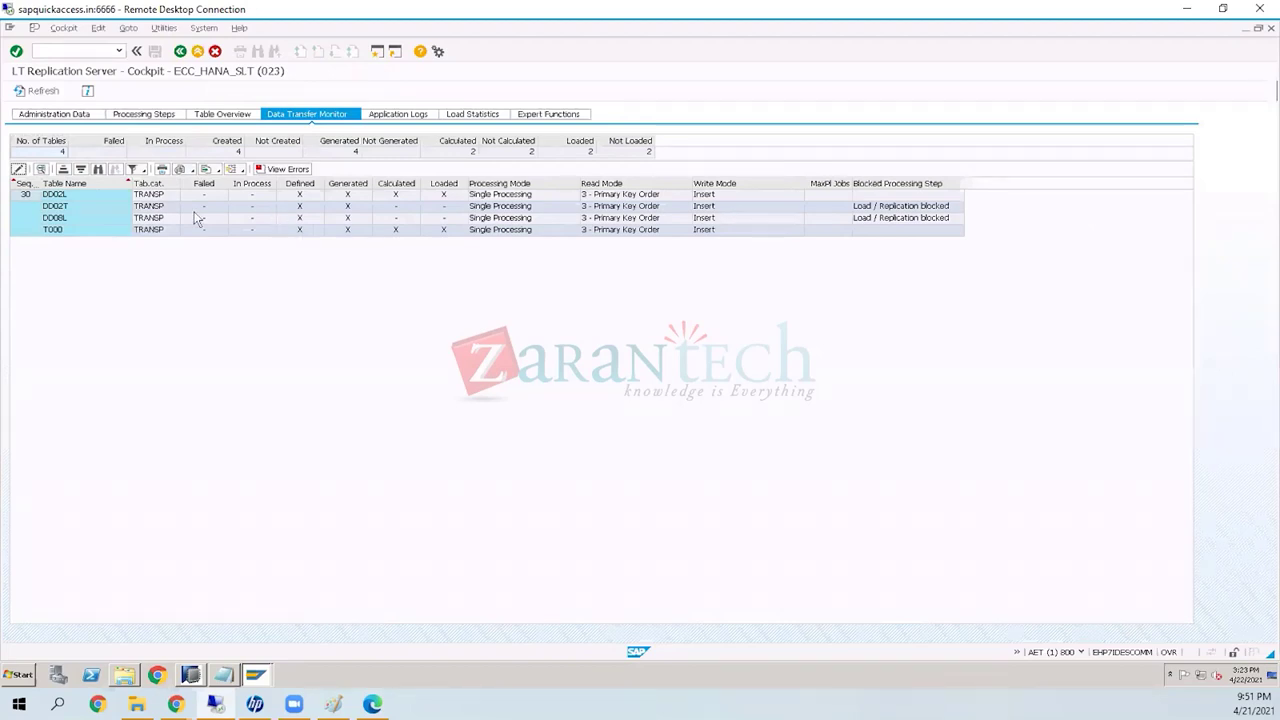
left_click(35, 91)
Step: Open the data transfer settings of table T000 and try the new reading type 1 acc. plan calculation
left_click(156, 231)
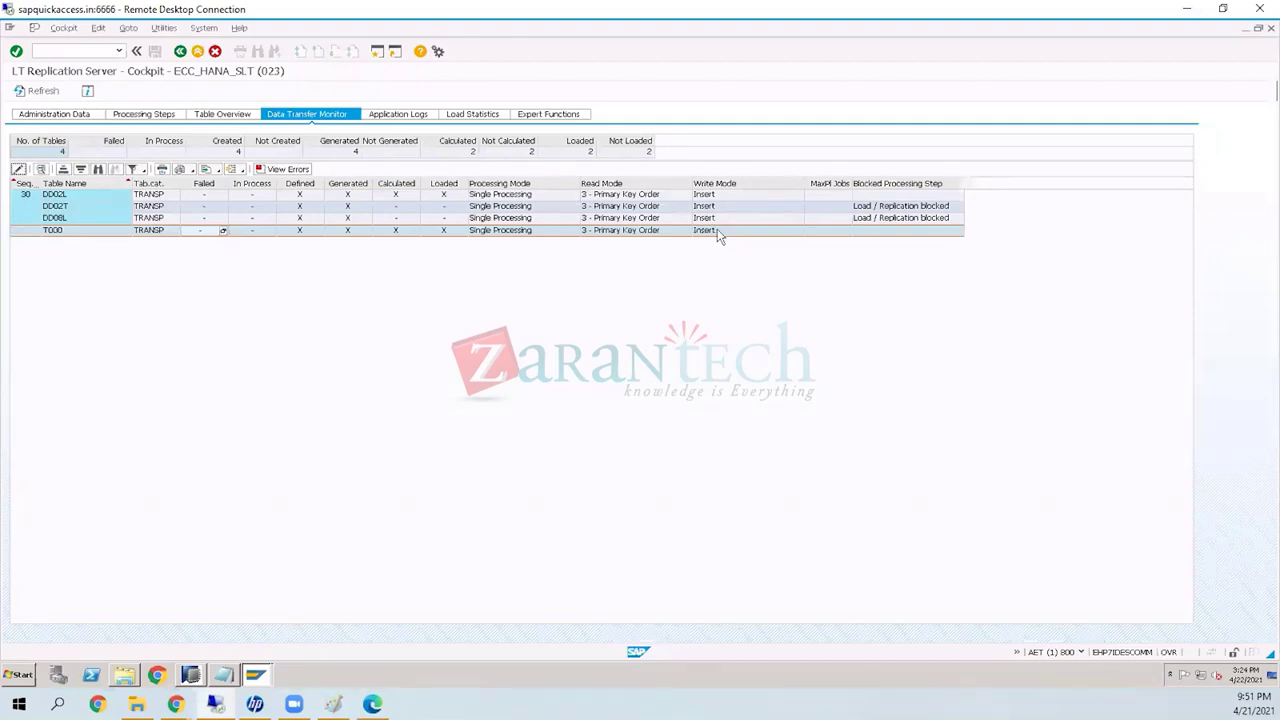
left_click(18, 170)
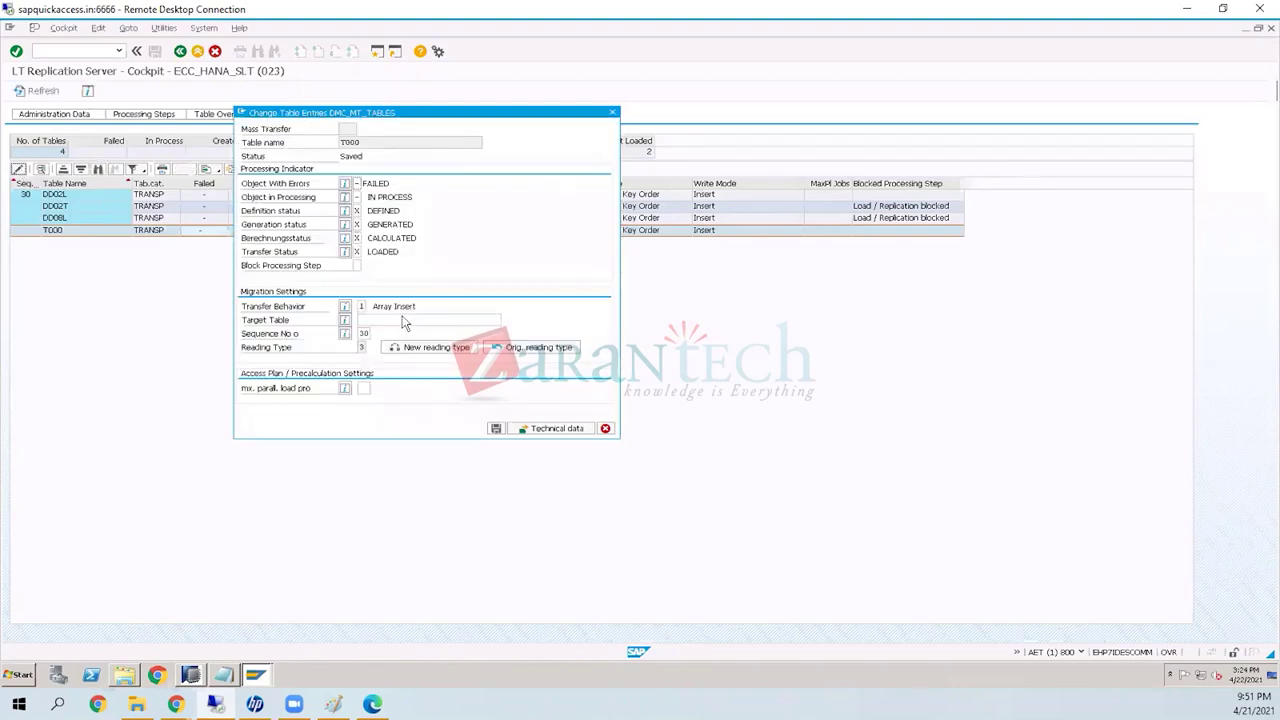
left_click(363, 389)
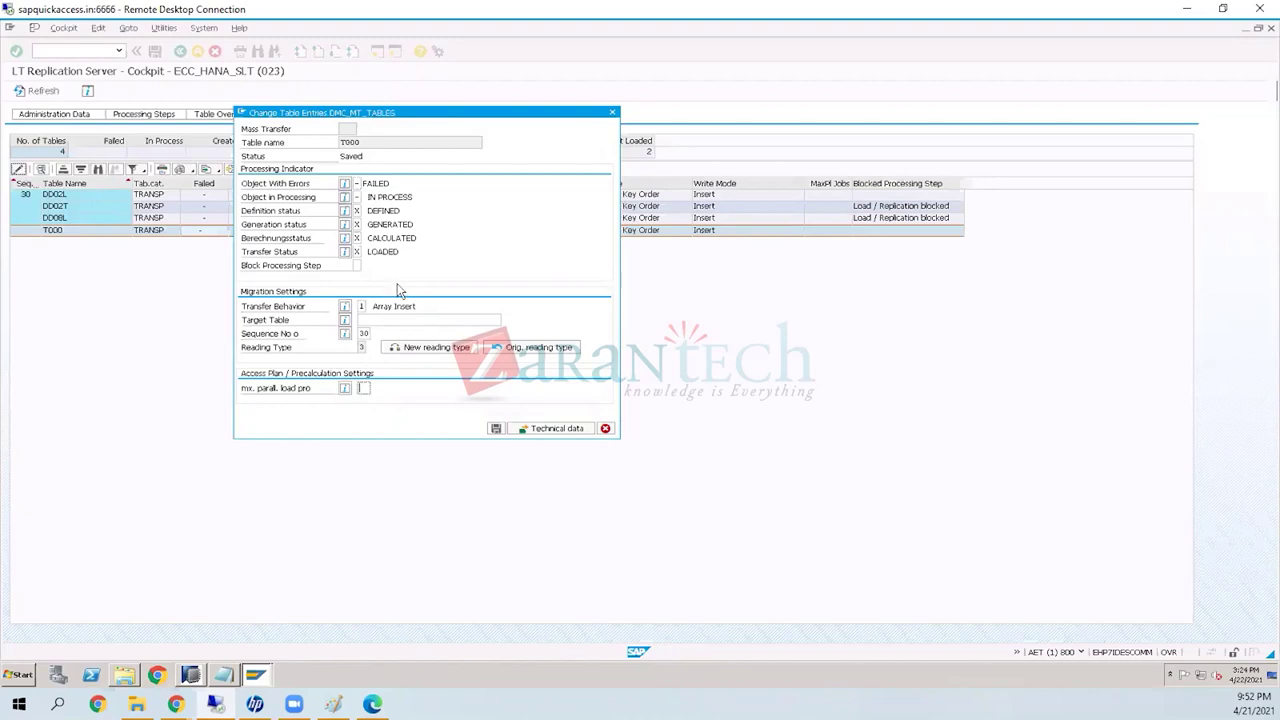
left_click(467, 349)
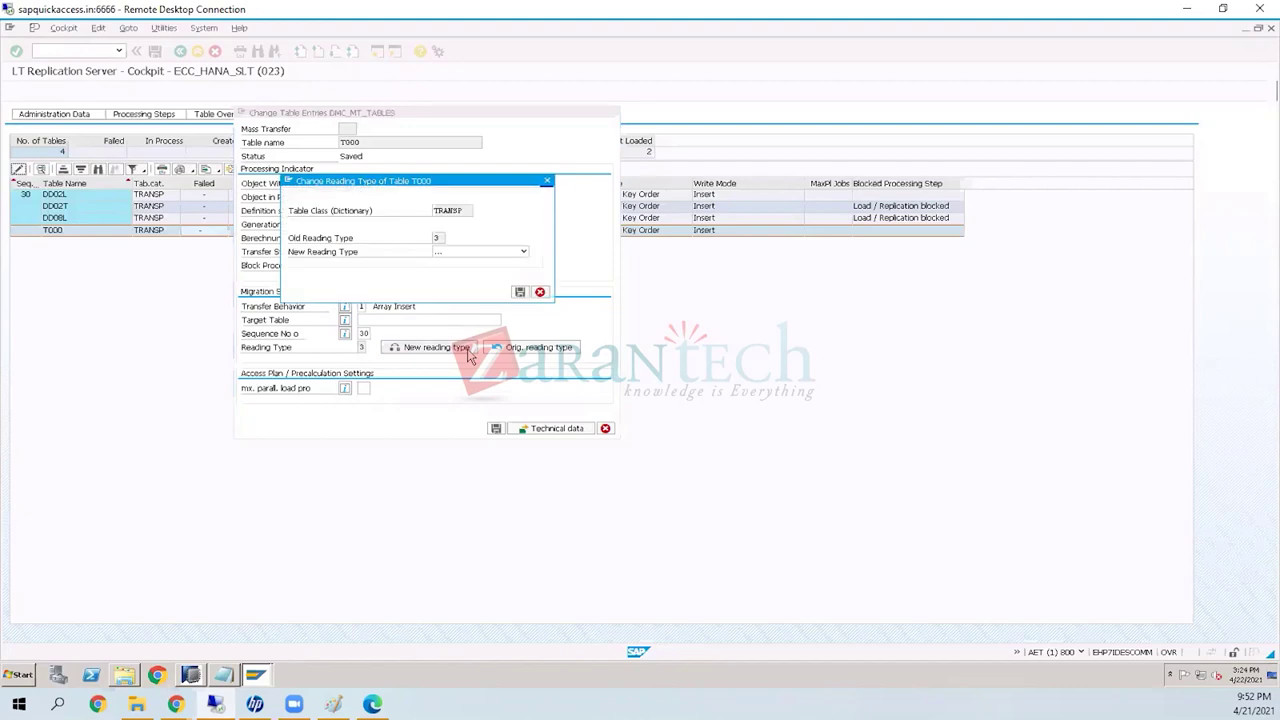
left_click(488, 258)
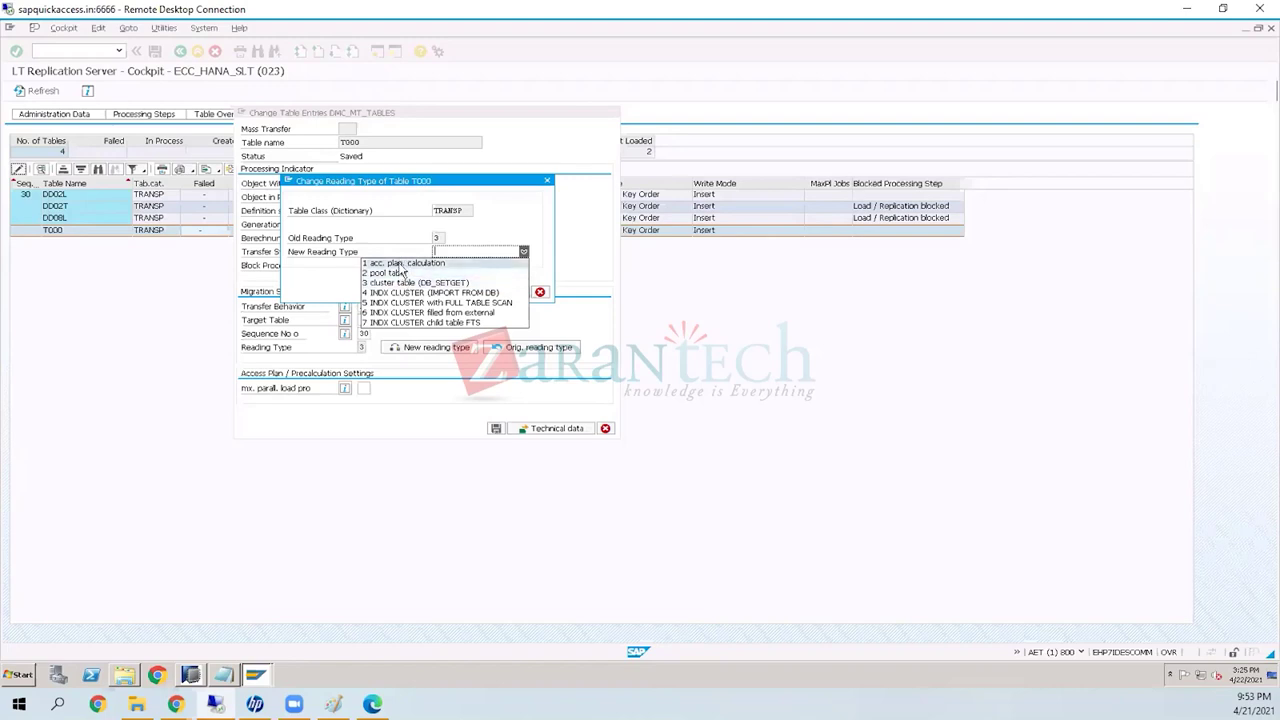
left_click(401, 265)
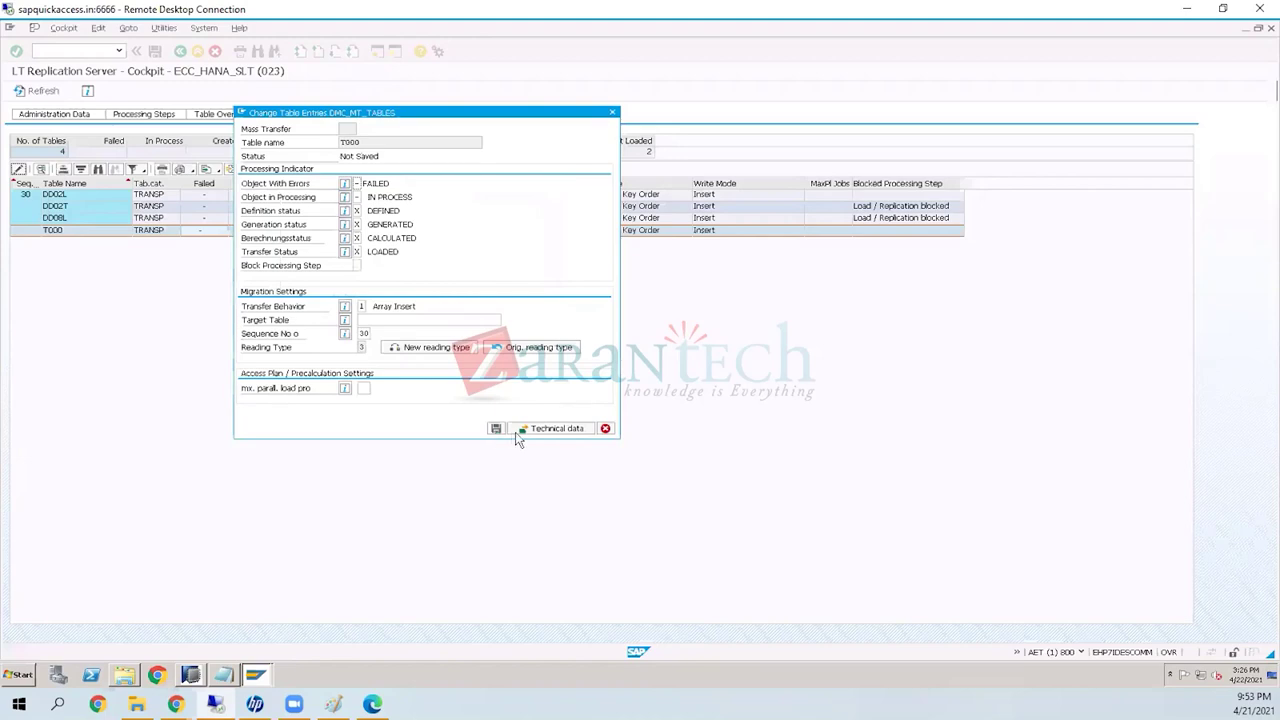
Step: Examine the list of possible transfer behaviors for table T000 and close it without choosing one
left_click(361, 306)
left_click(371, 307)
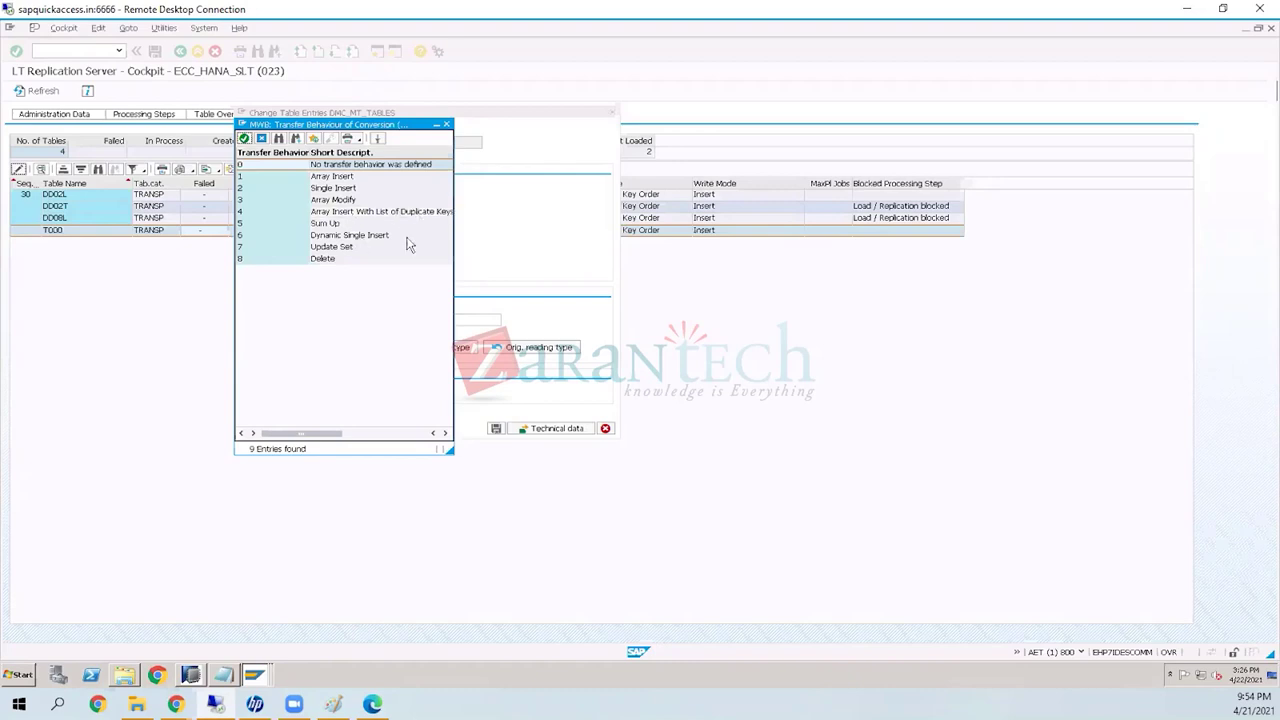
left_click(447, 126)
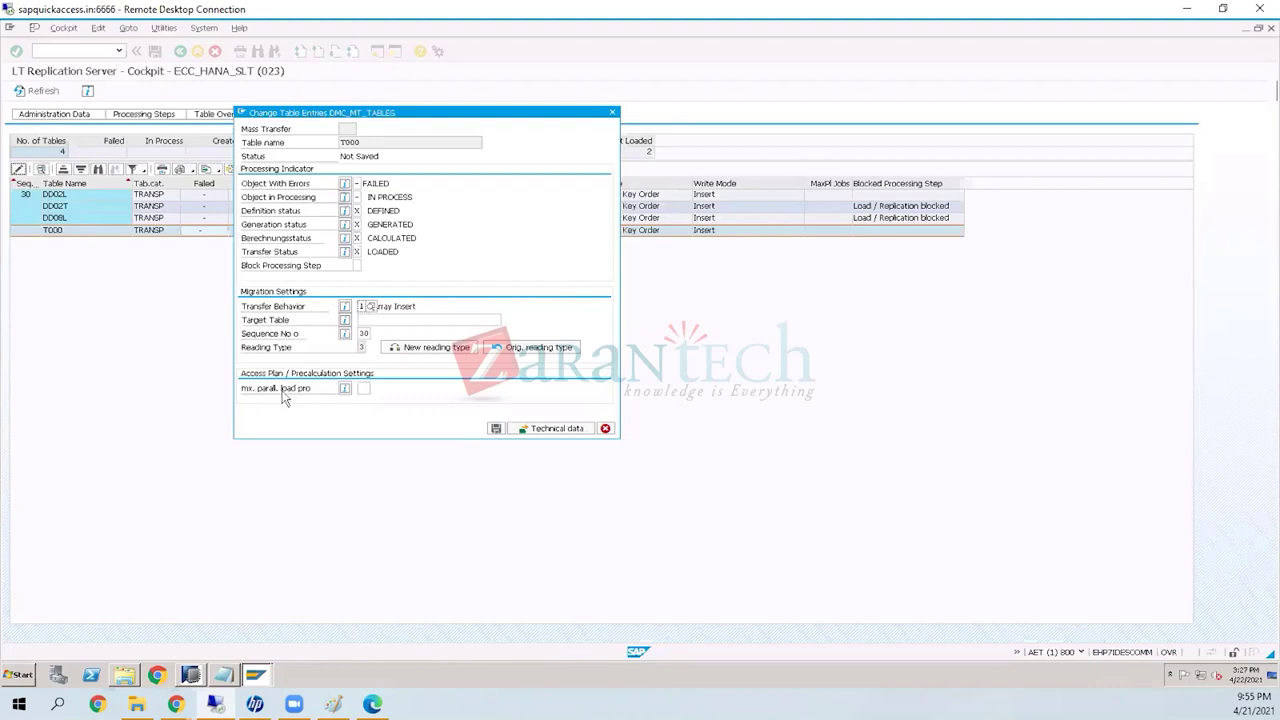
Step: Read the help on the number of parallel load processes for table T000 and close its settings without saving
left_click(366, 388)
left_click(348, 389)
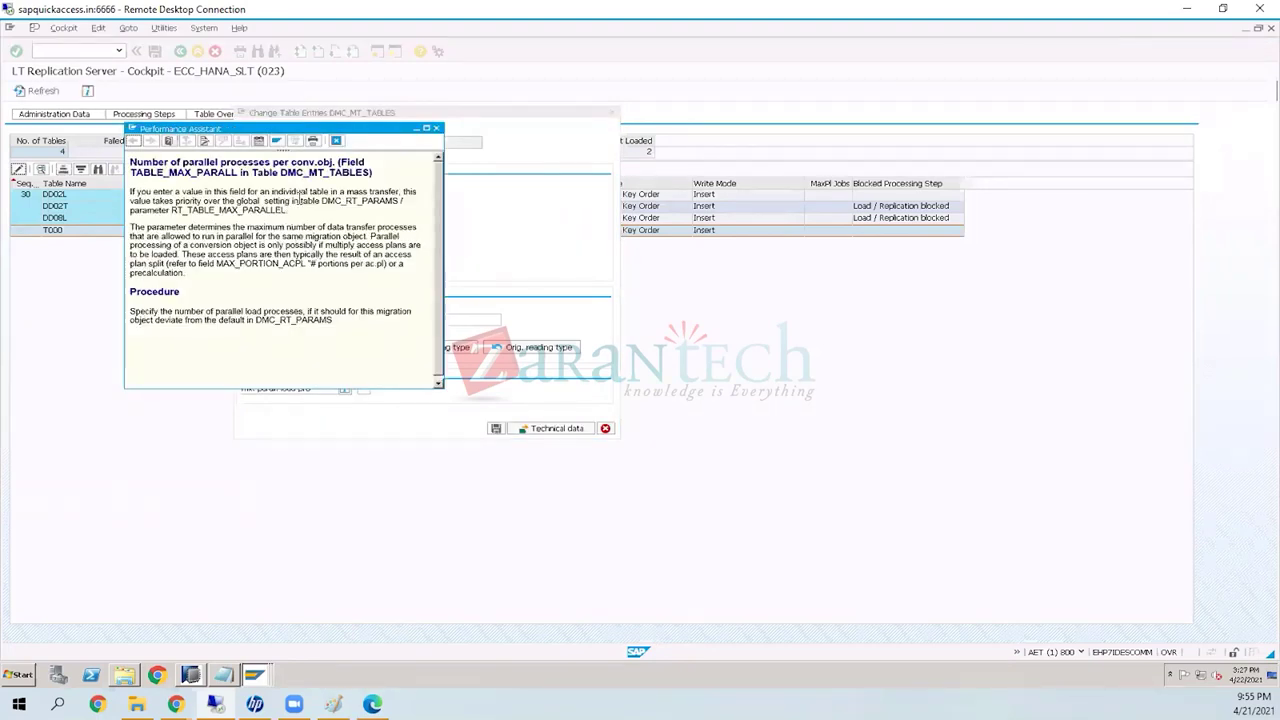
double_click(316, 318)
left_click(340, 400)
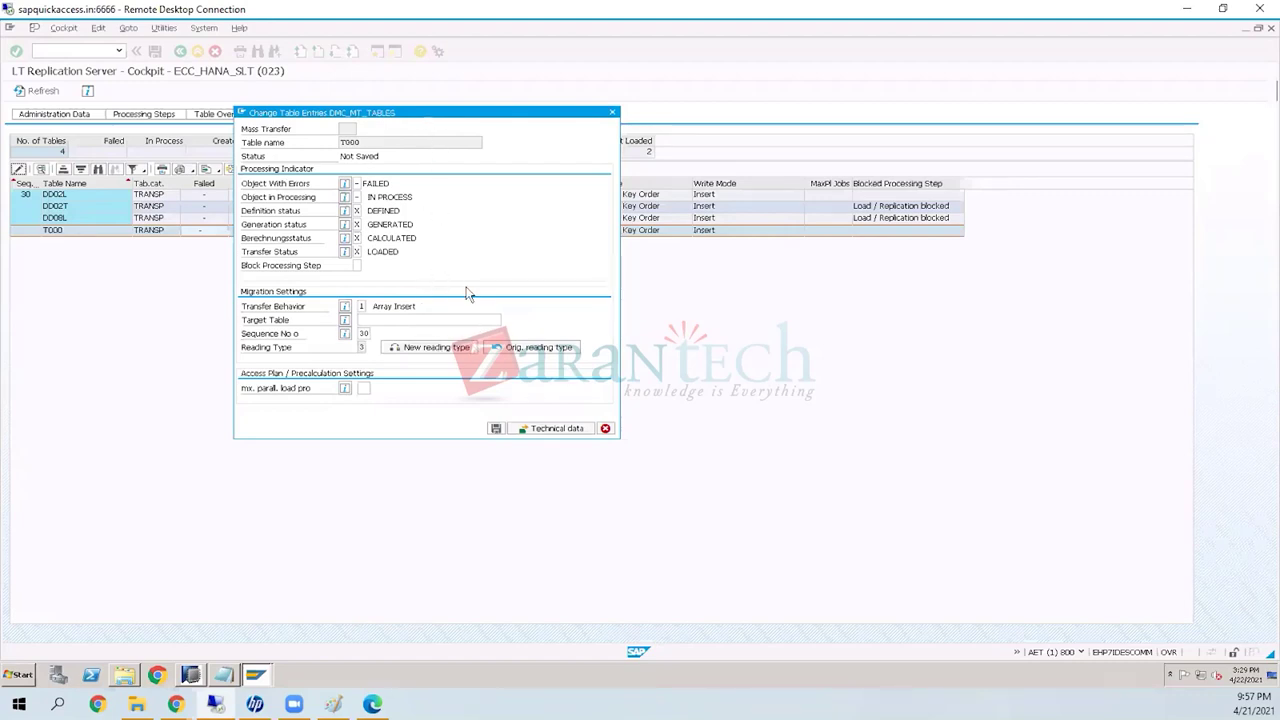
left_click(605, 429)
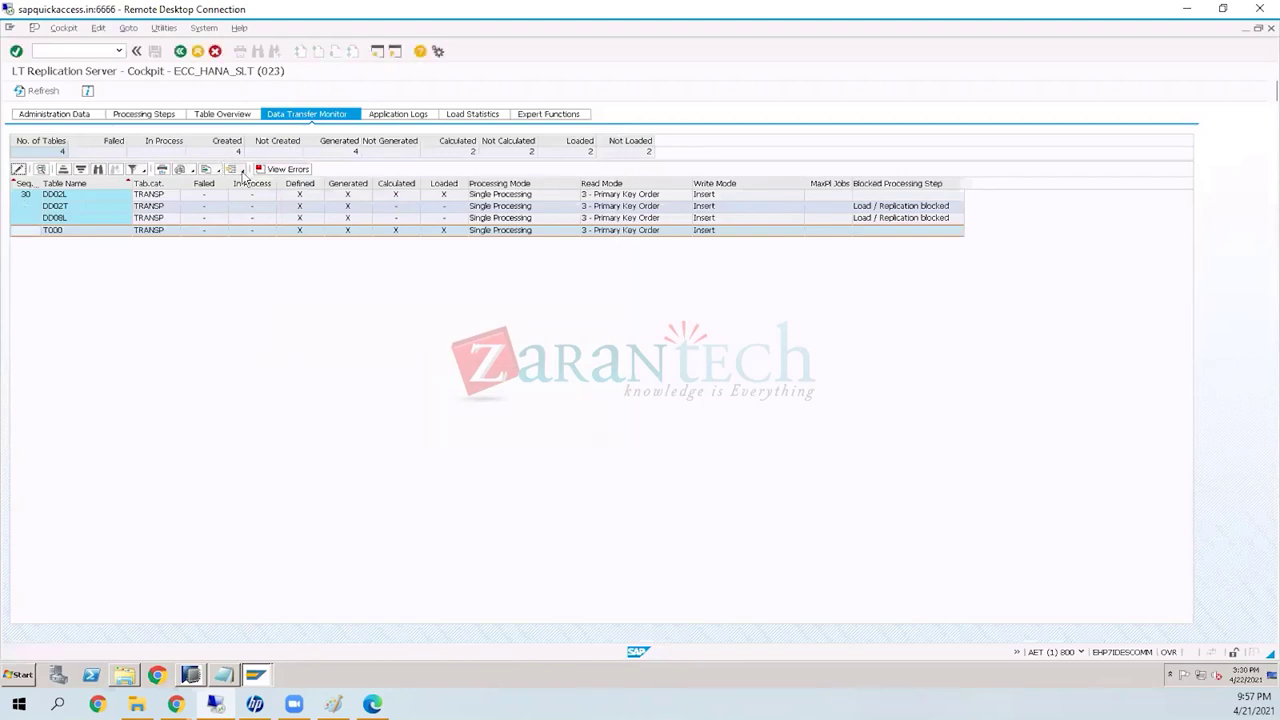
Step: Look over the layout options and the DD02T entry in the Data Transfer Monitor, and compare with the Table Overview
left_click(241, 173)
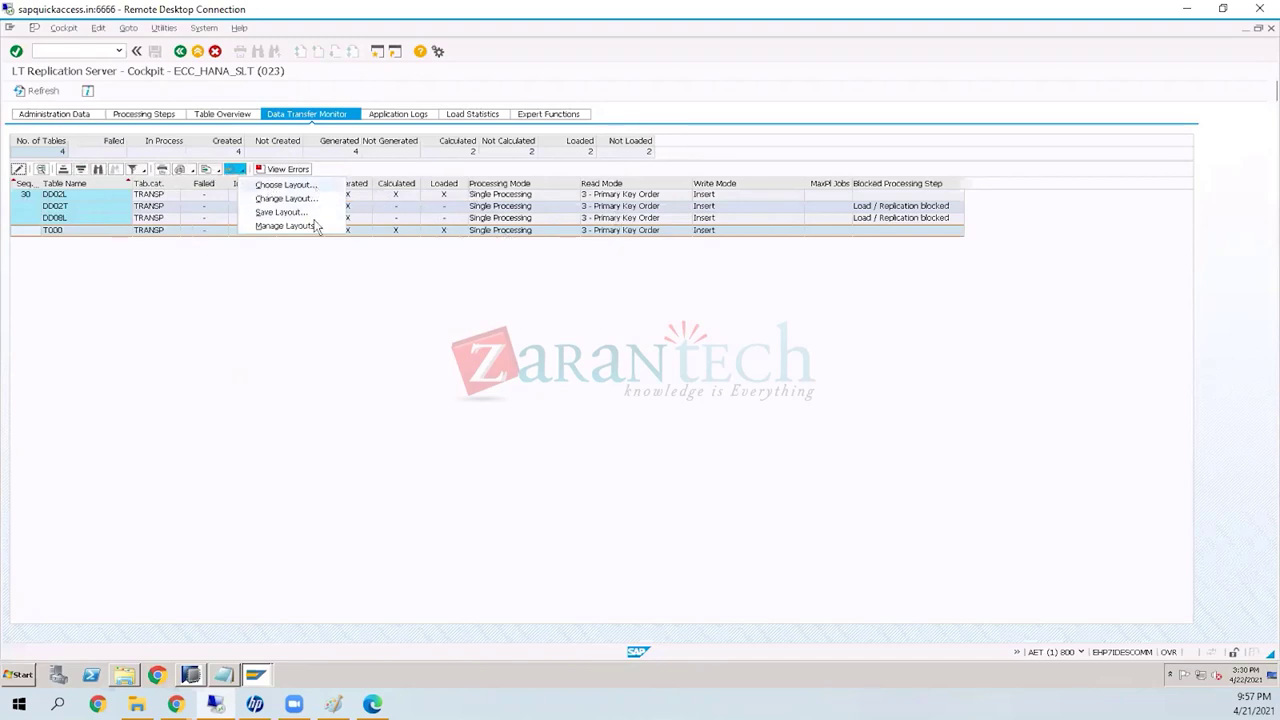
left_click(444, 206)
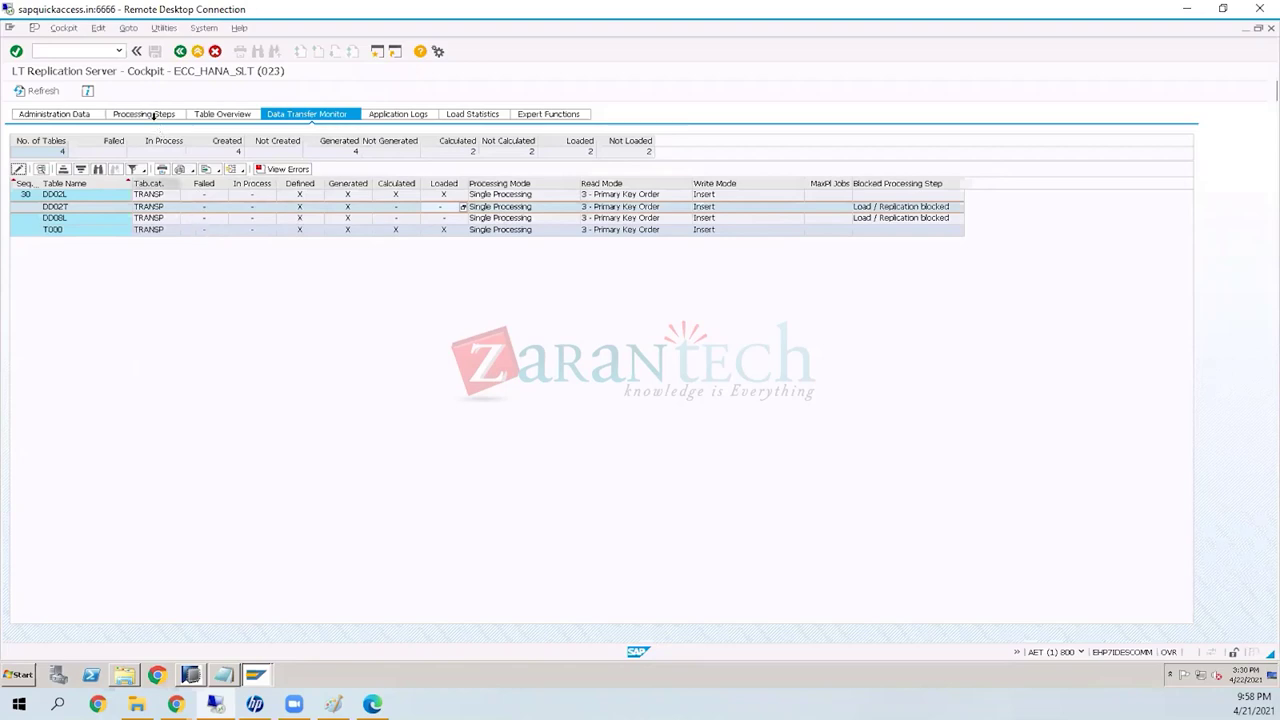
left_click(201, 118)
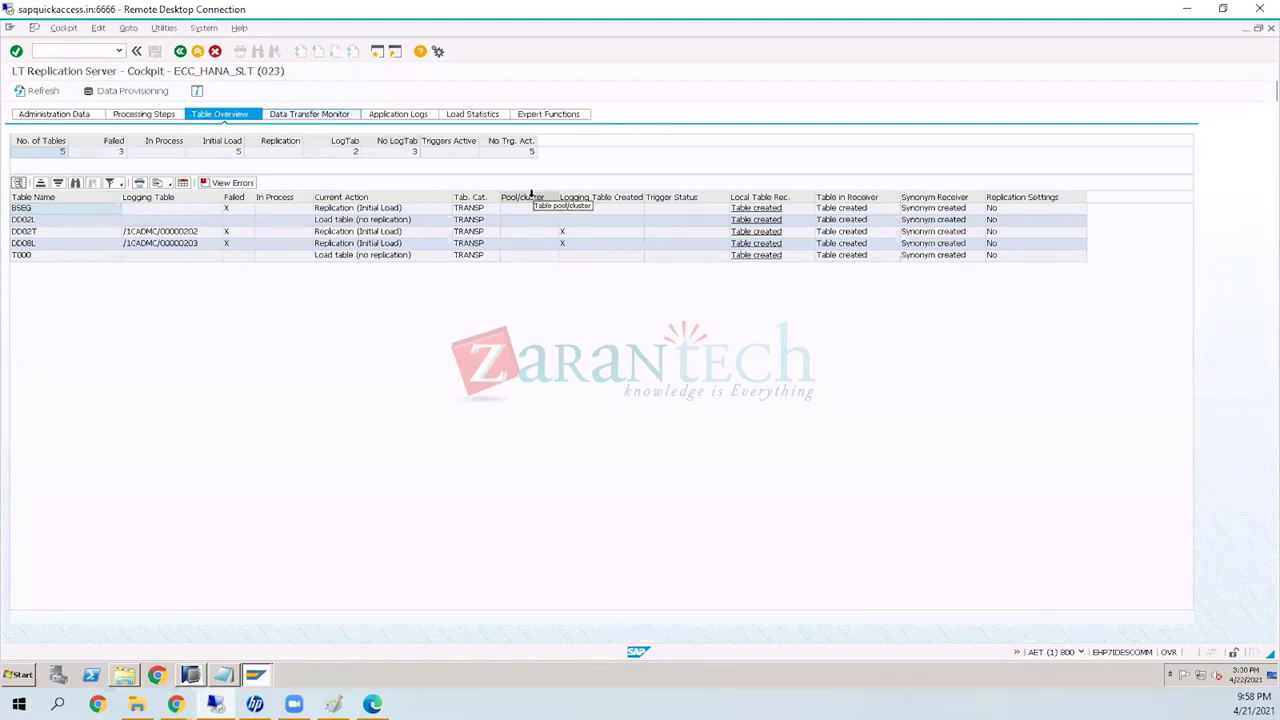
left_click(531, 196)
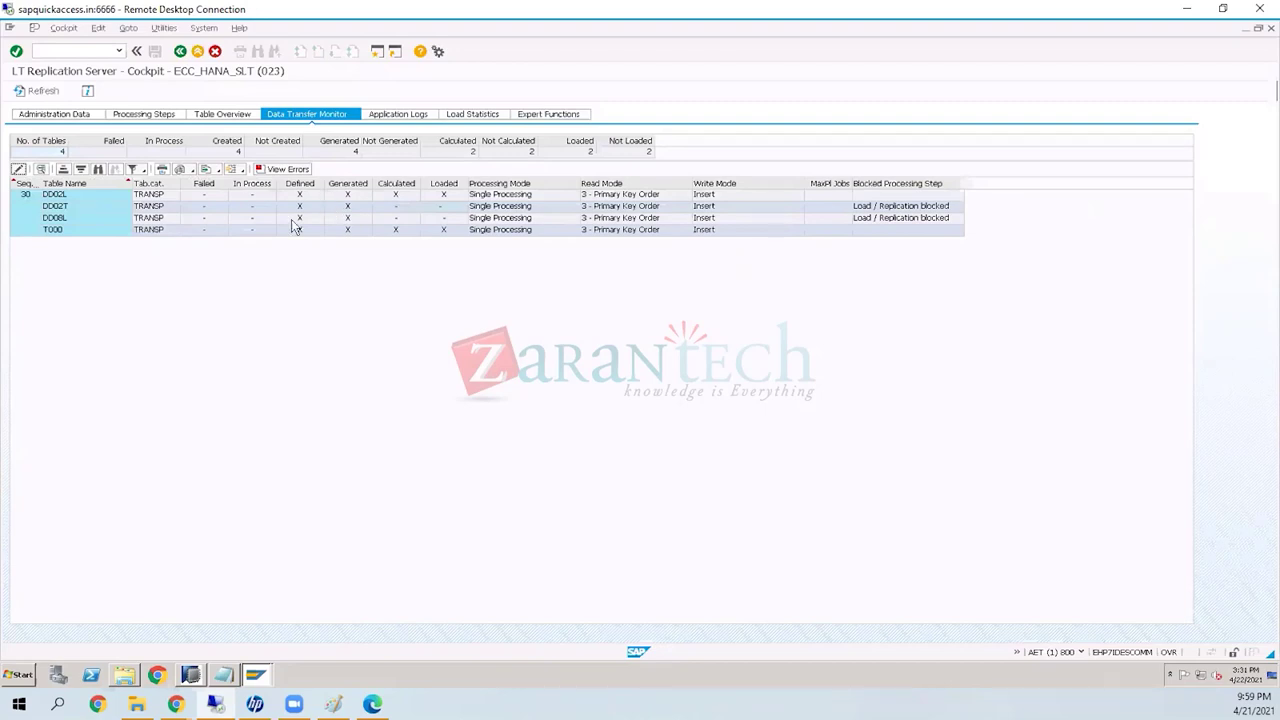
Step: Reopen the data transfer settings of table T000 and close them without making changes
left_click(125, 232)
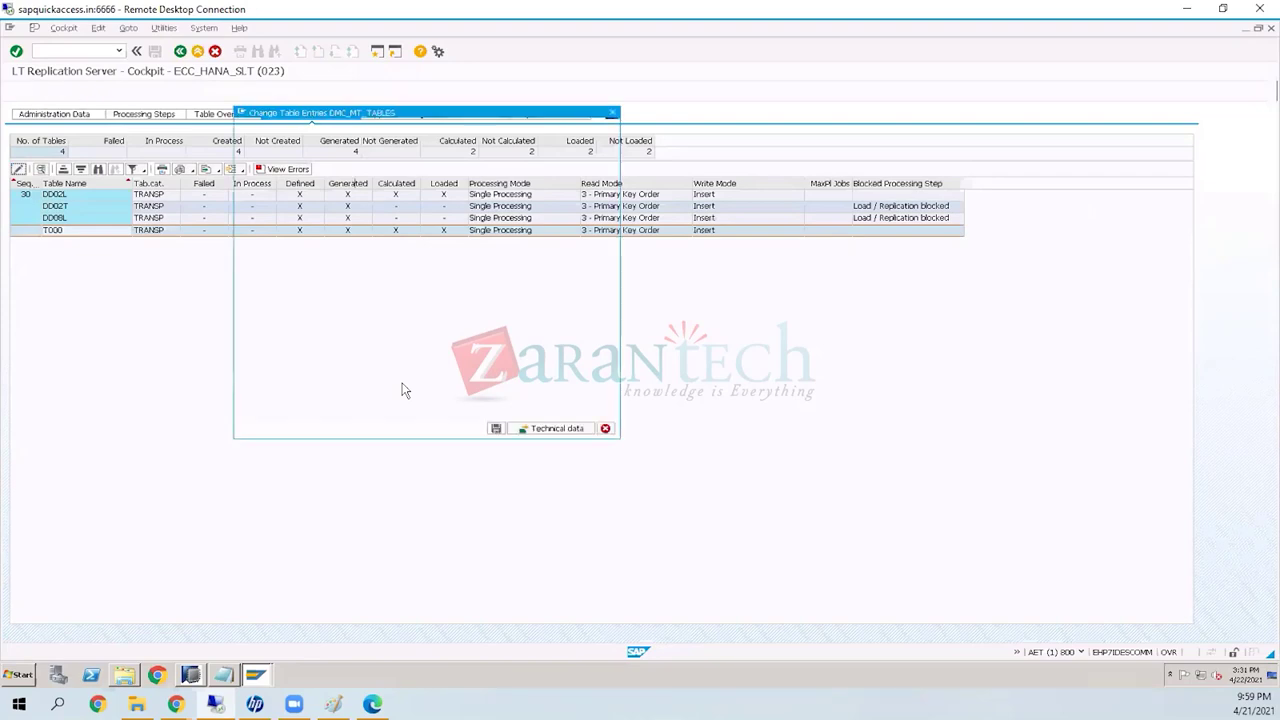
left_click(614, 114)
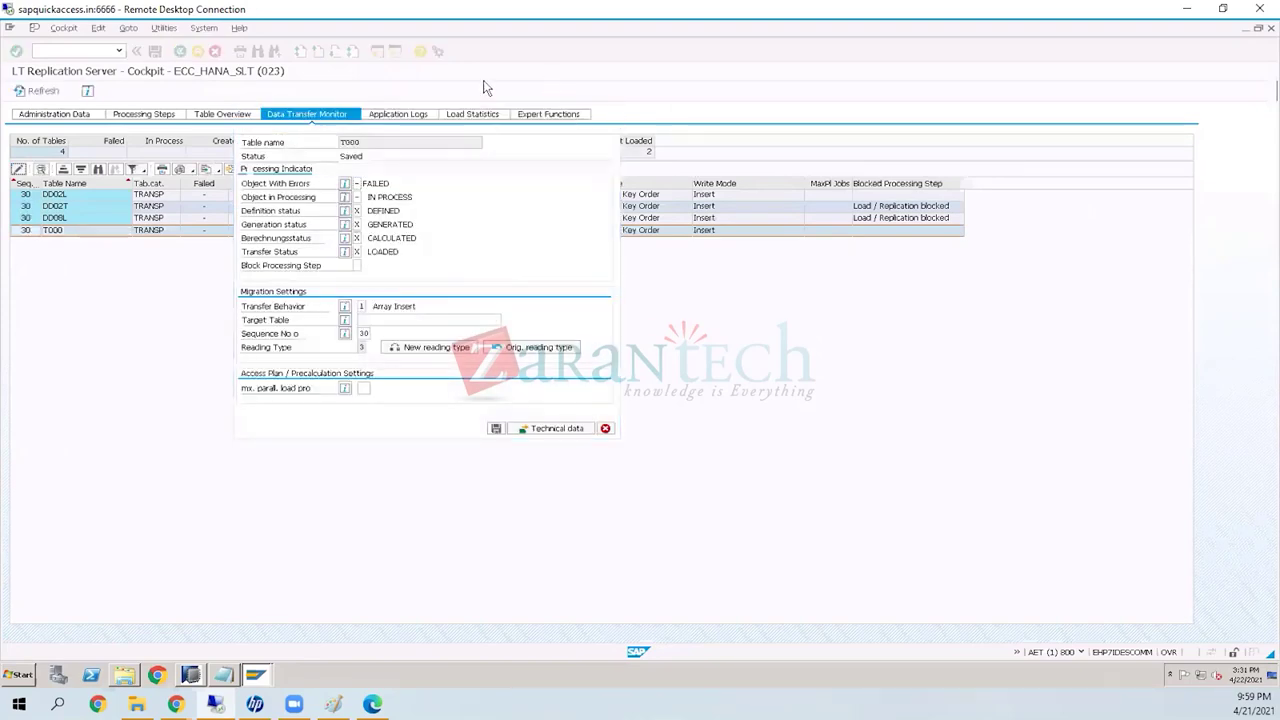
Step: Filter the application logs by ID 023 and table name BSEG
left_click(411, 115)
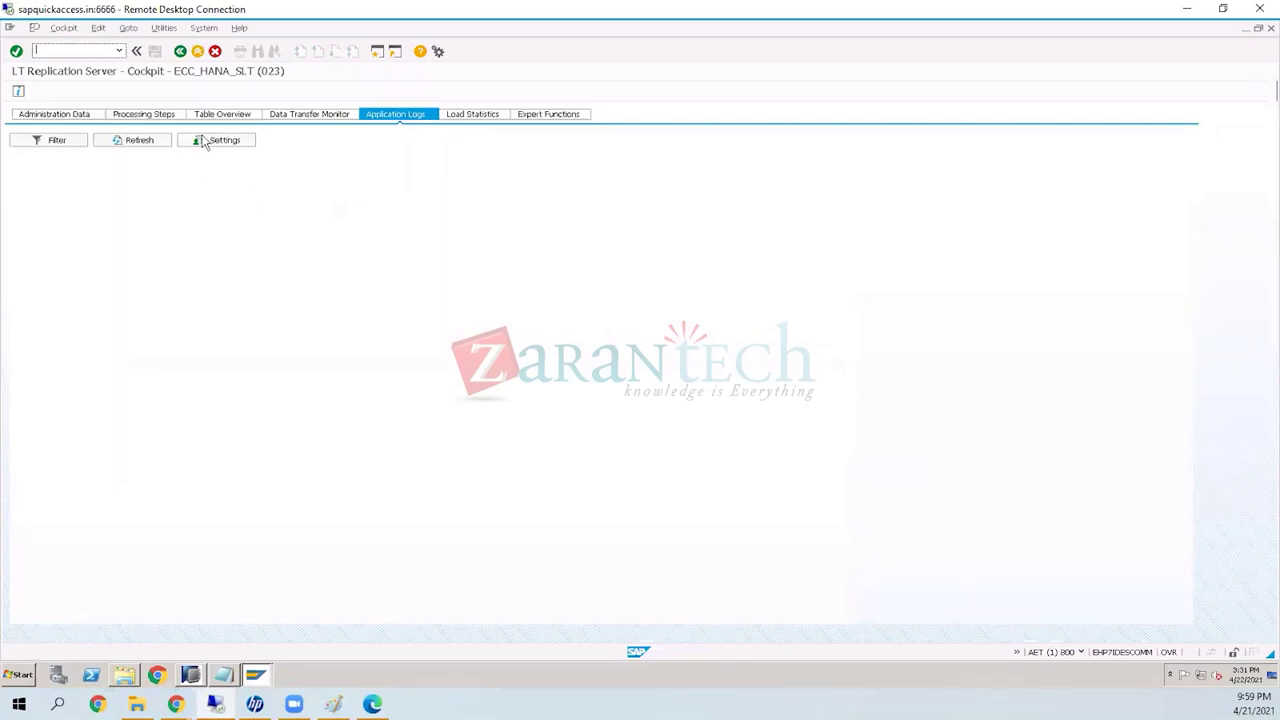
left_click(50, 145)
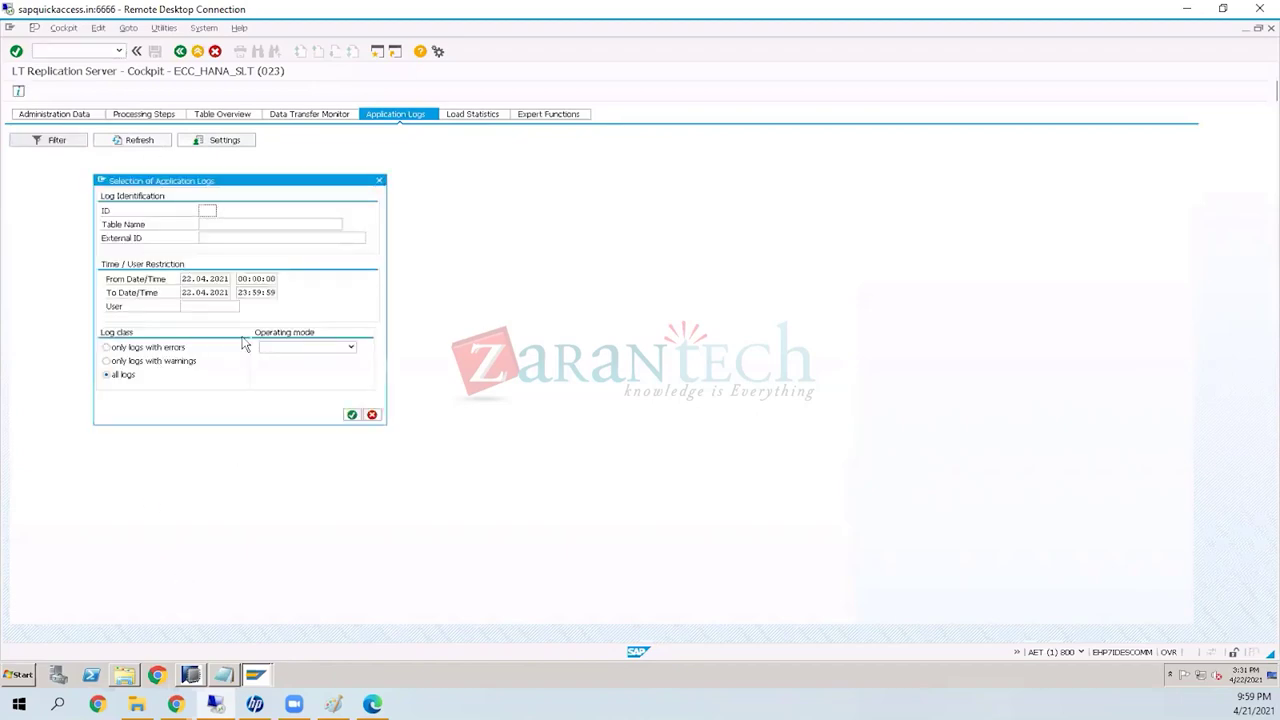
left_click(209, 224)
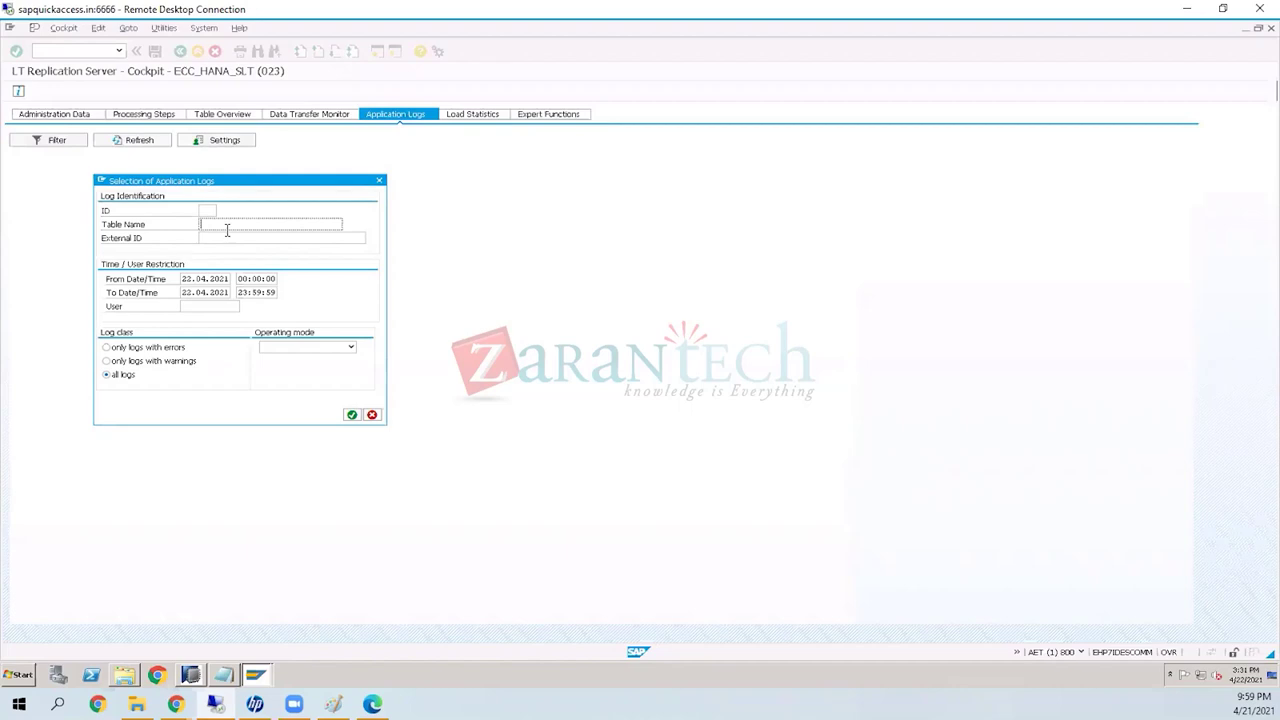
type("BSEG")
left_click(207, 210)
type("023")
left_click(352, 416)
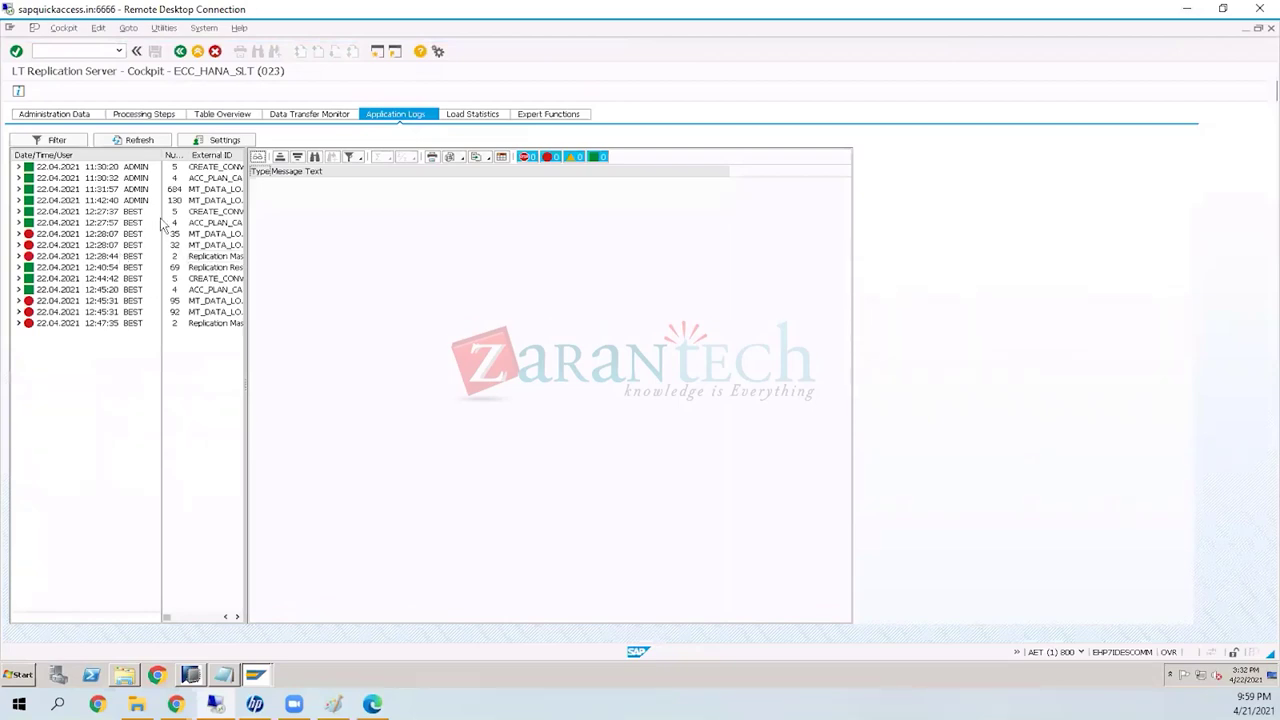
Step: Look through the listed application logs and display the important problem messages of the failed 12:47:35 log
left_click(130, 168)
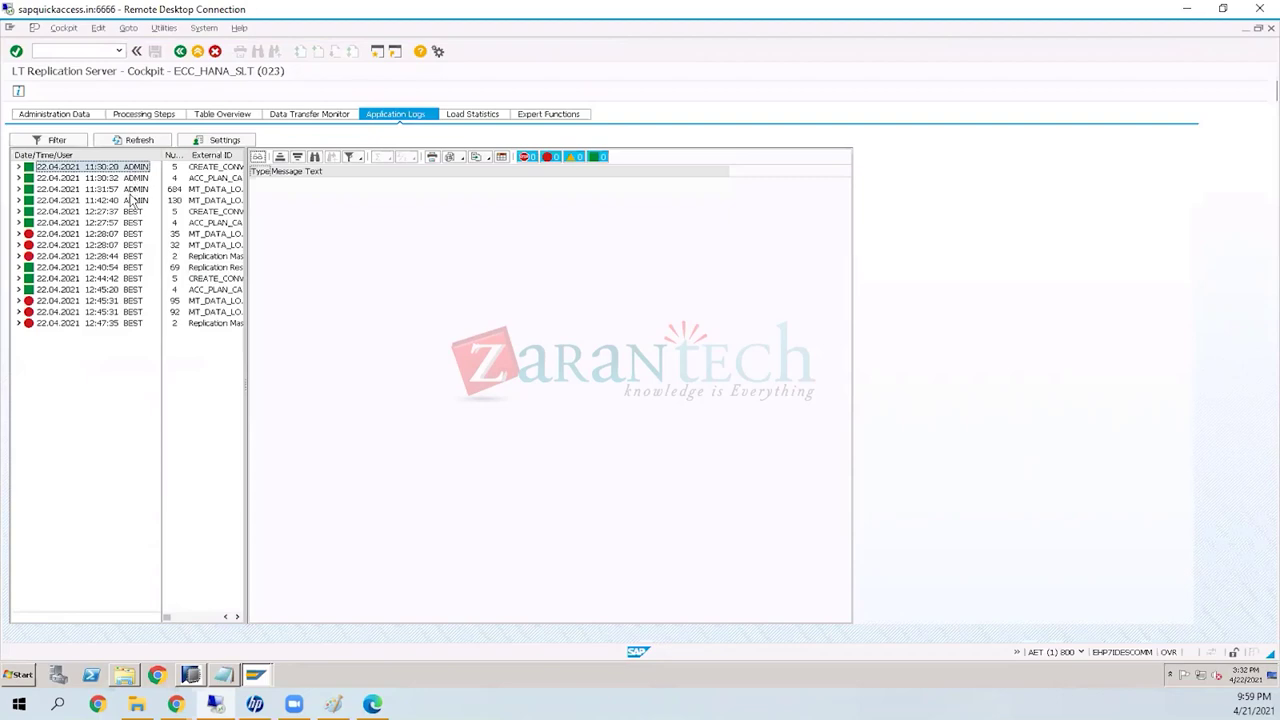
left_click(129, 202)
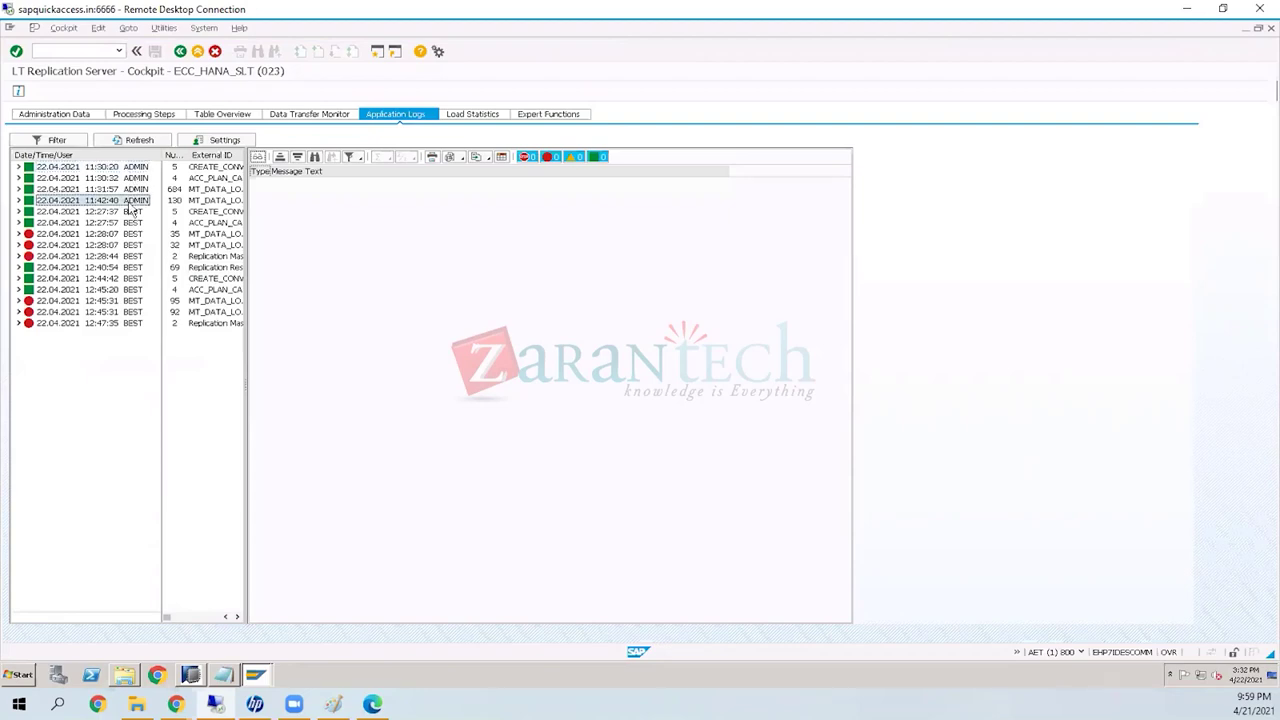
left_click(130, 223)
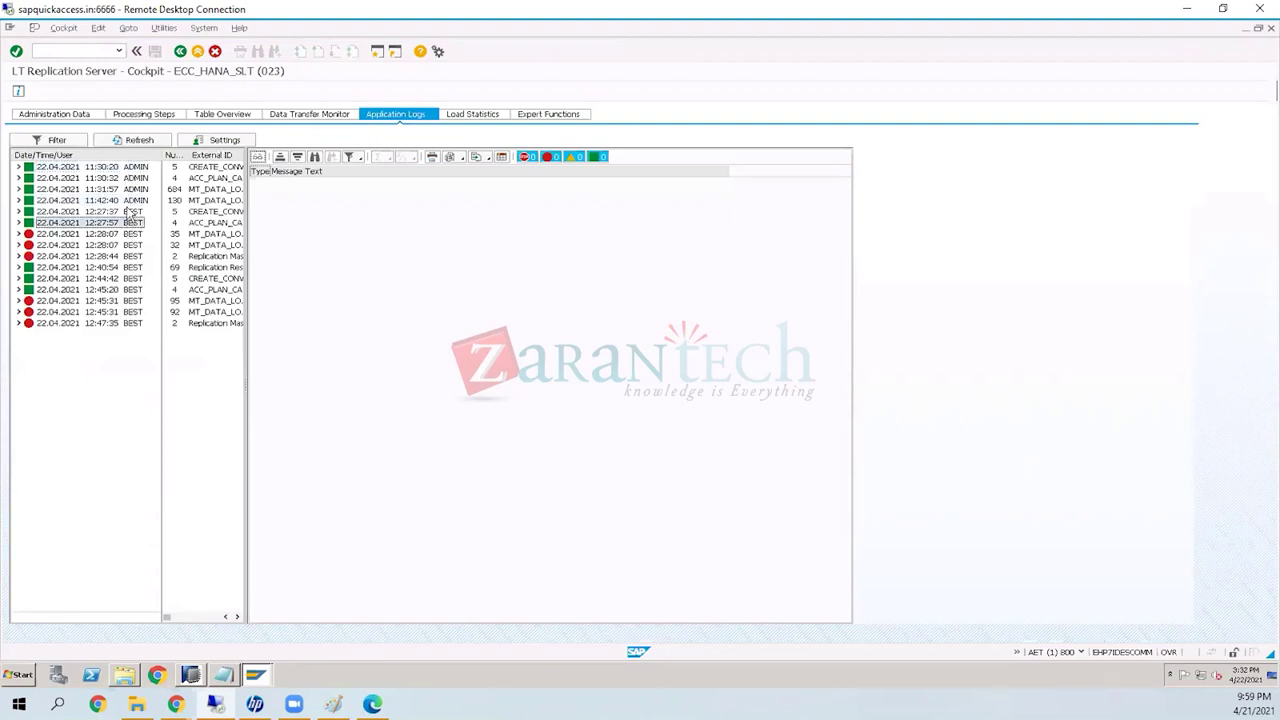
left_click(130, 212)
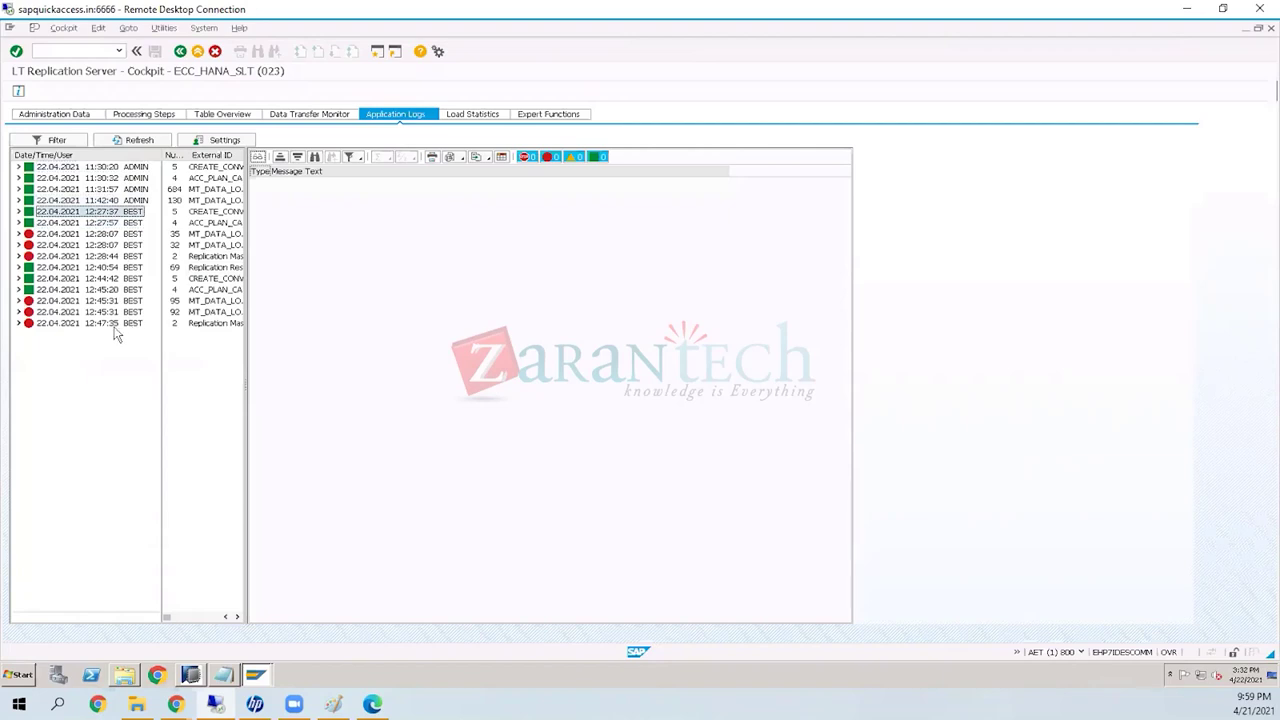
left_click(18, 323)
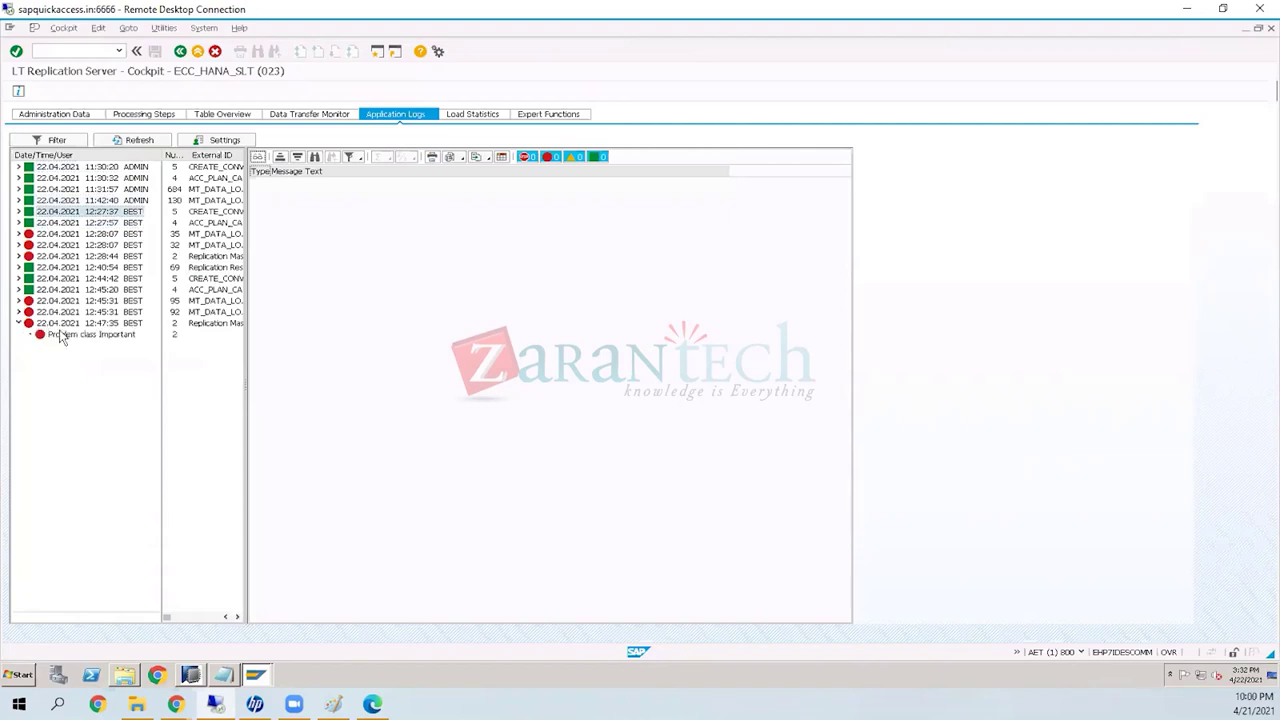
left_click(62, 336)
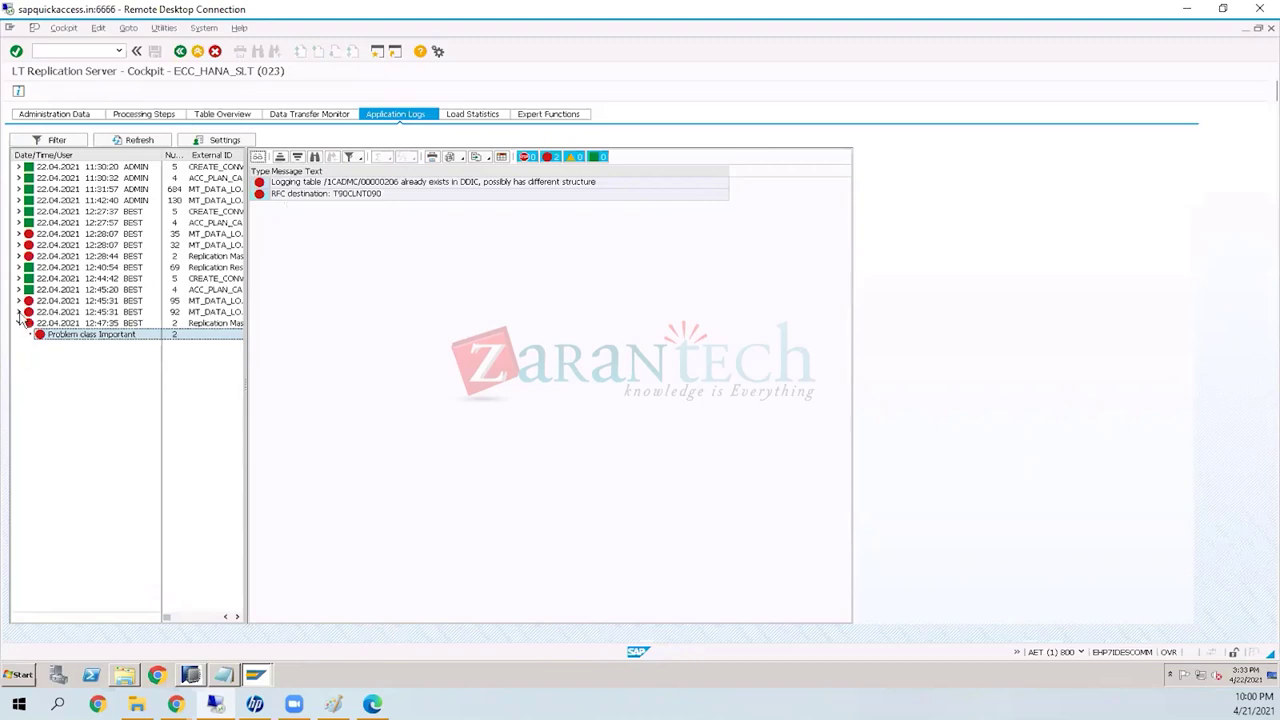
Step: Display the additional information messages of the 12:45:31 log directly above it and read the first runs' start and finish times
left_click(18, 312)
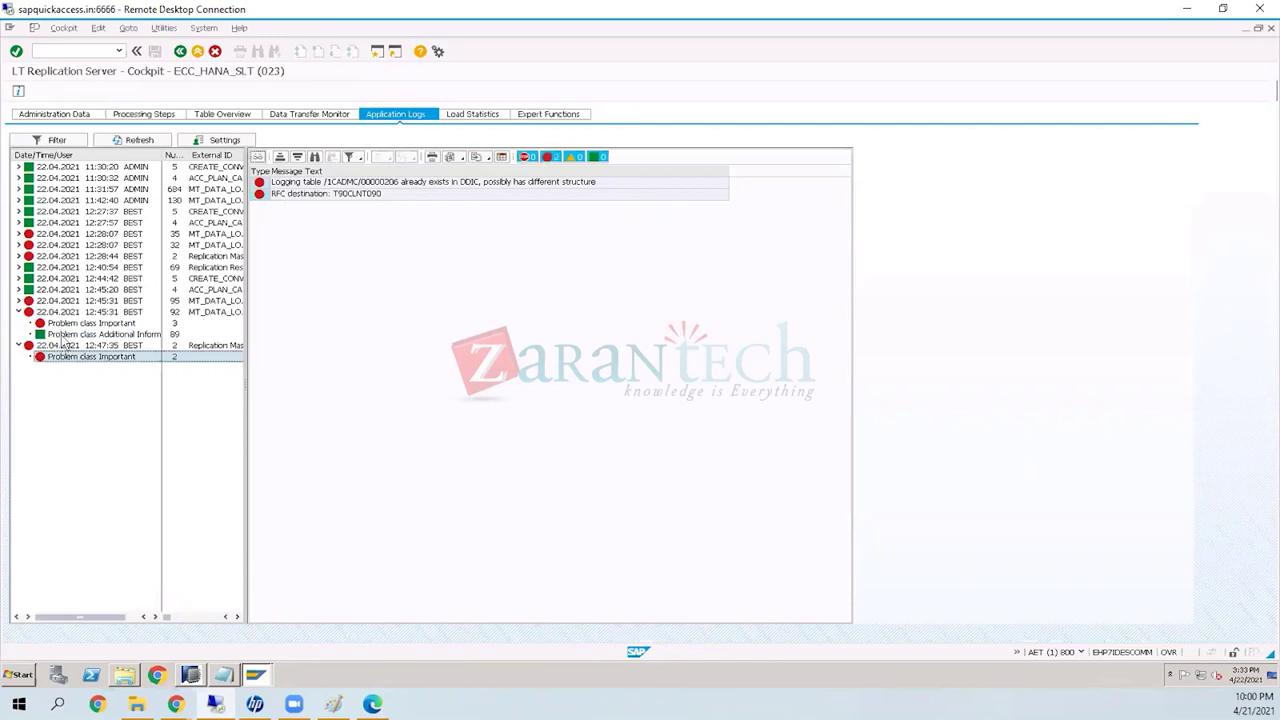
left_click(61, 336)
double_click(61, 336)
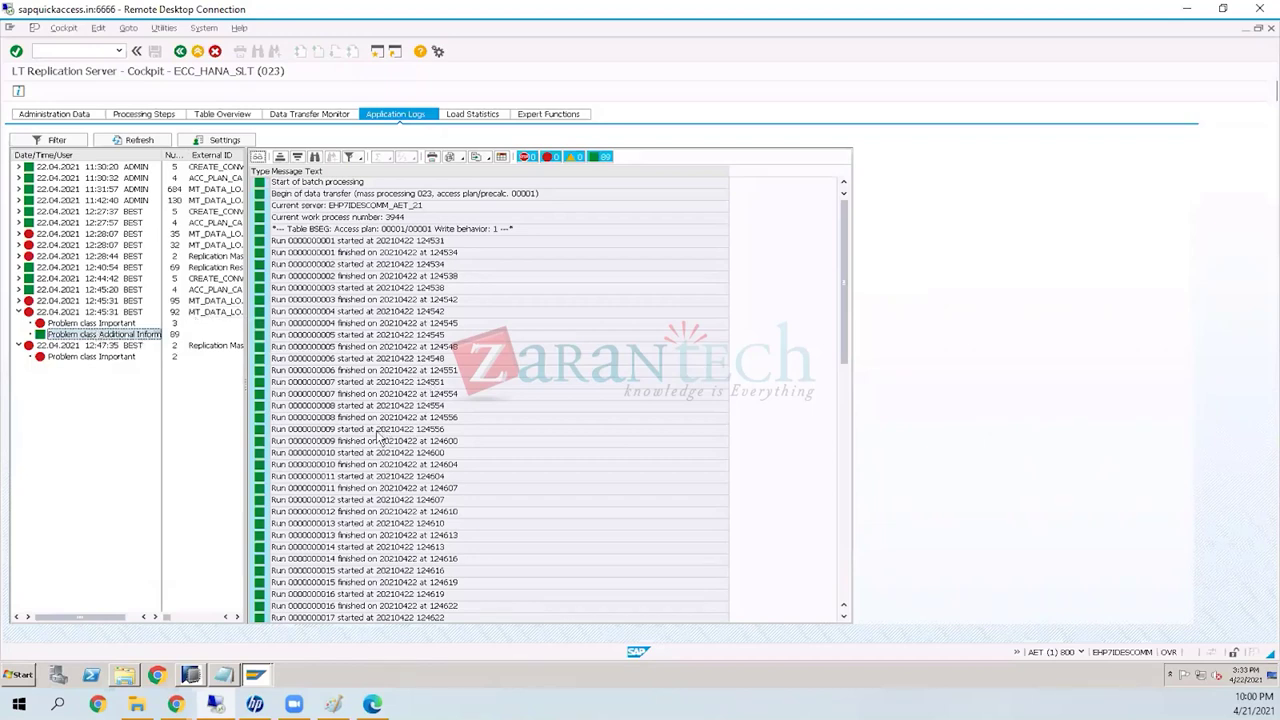
left_click(326, 428)
key("Up")
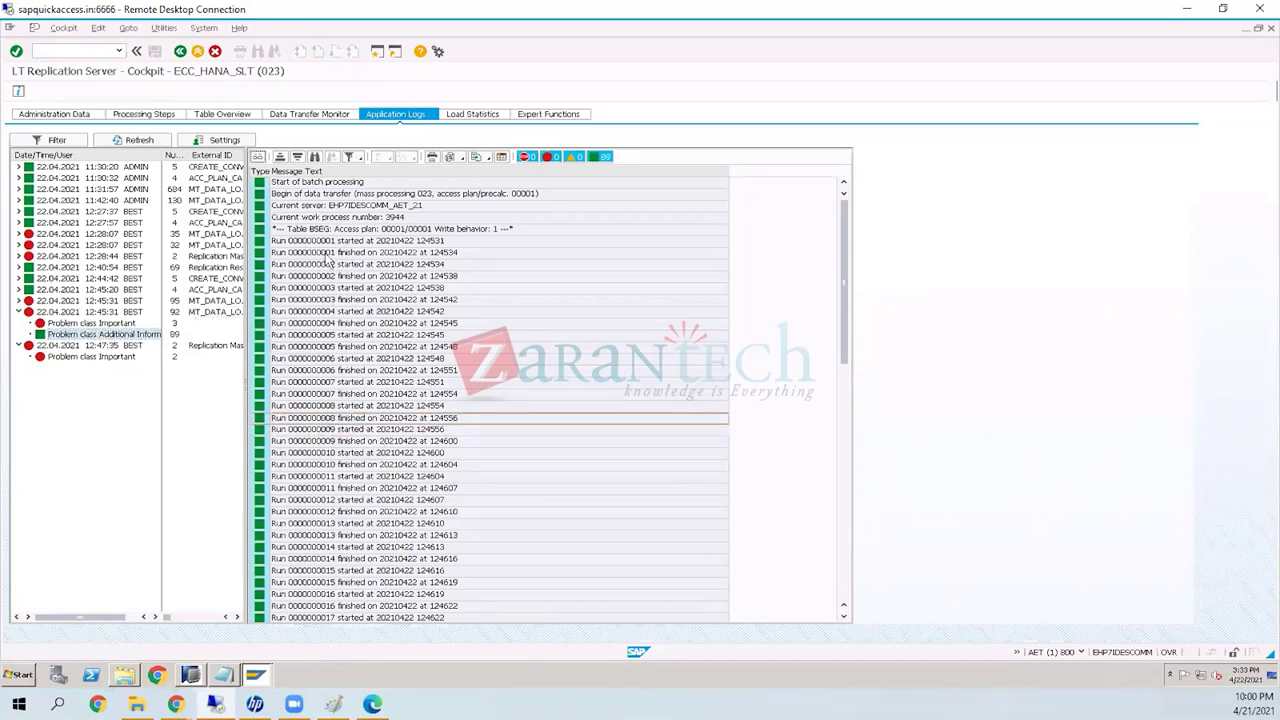
left_click(387, 245)
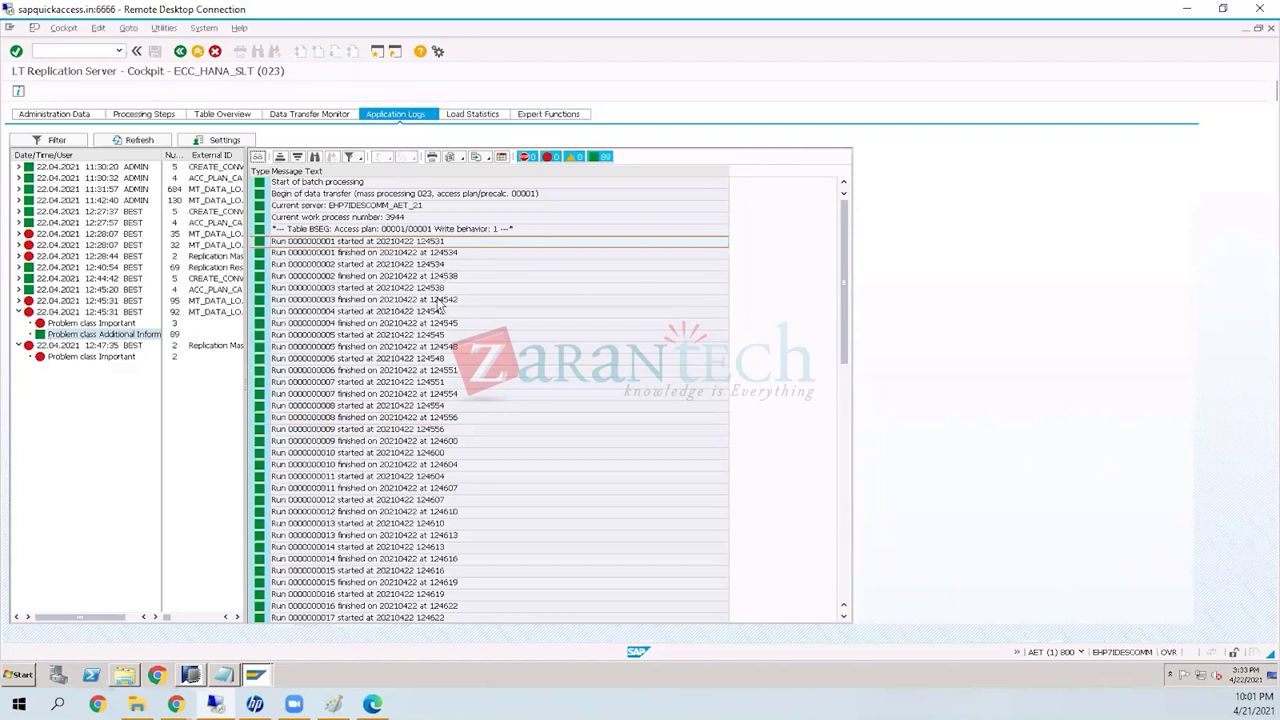
left_click(437, 397)
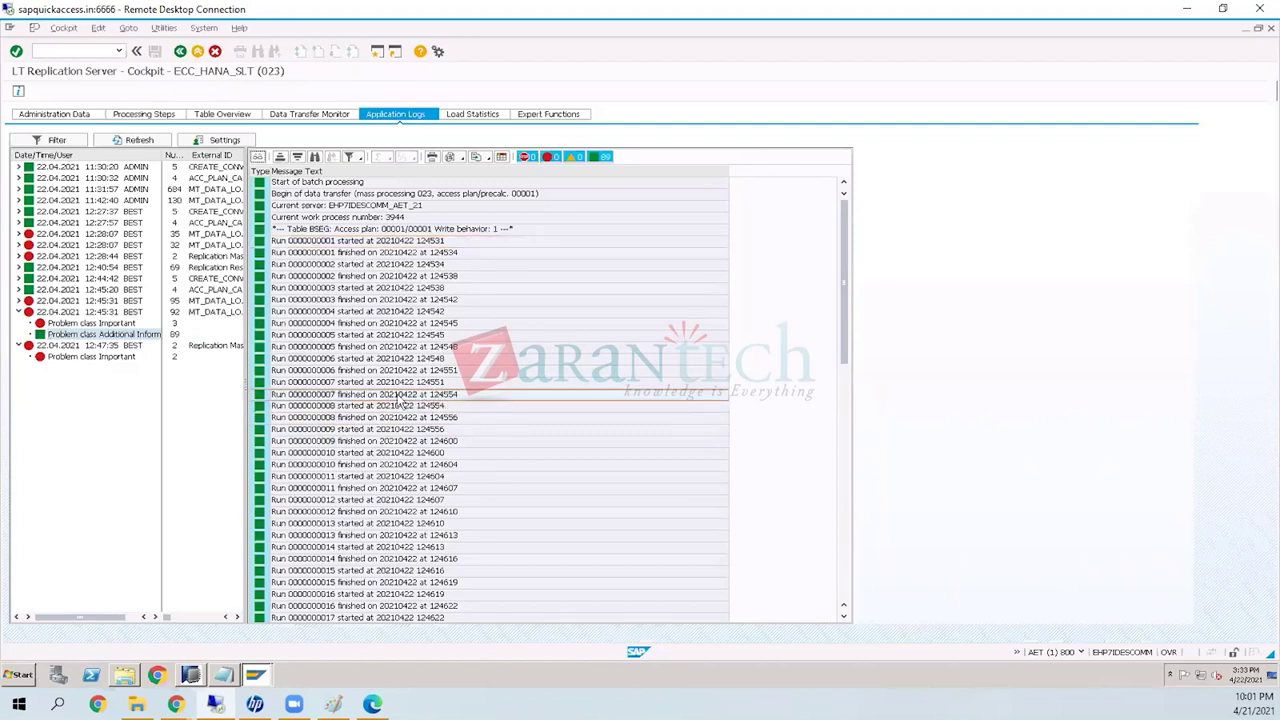
Step: Examine the remaining BSEG data transfer runs in the log up to the end of batch processing
left_click(845, 408)
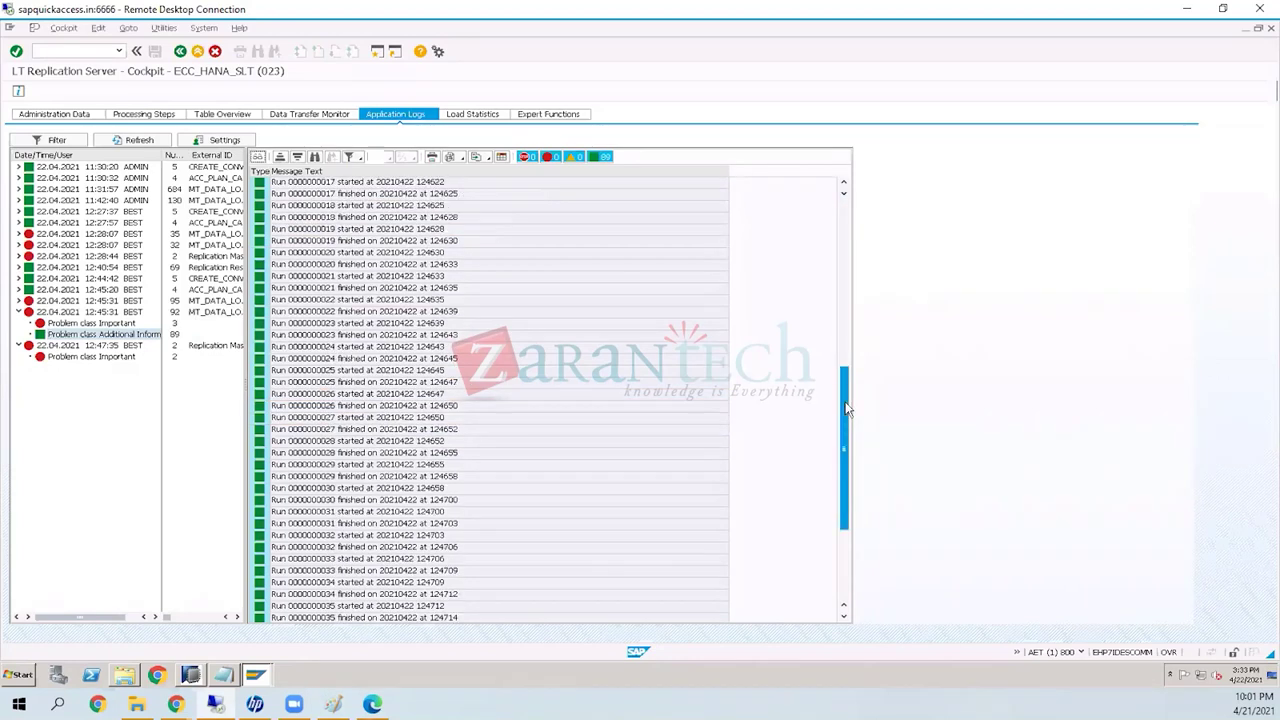
left_click_drag(845, 408, 845, 478)
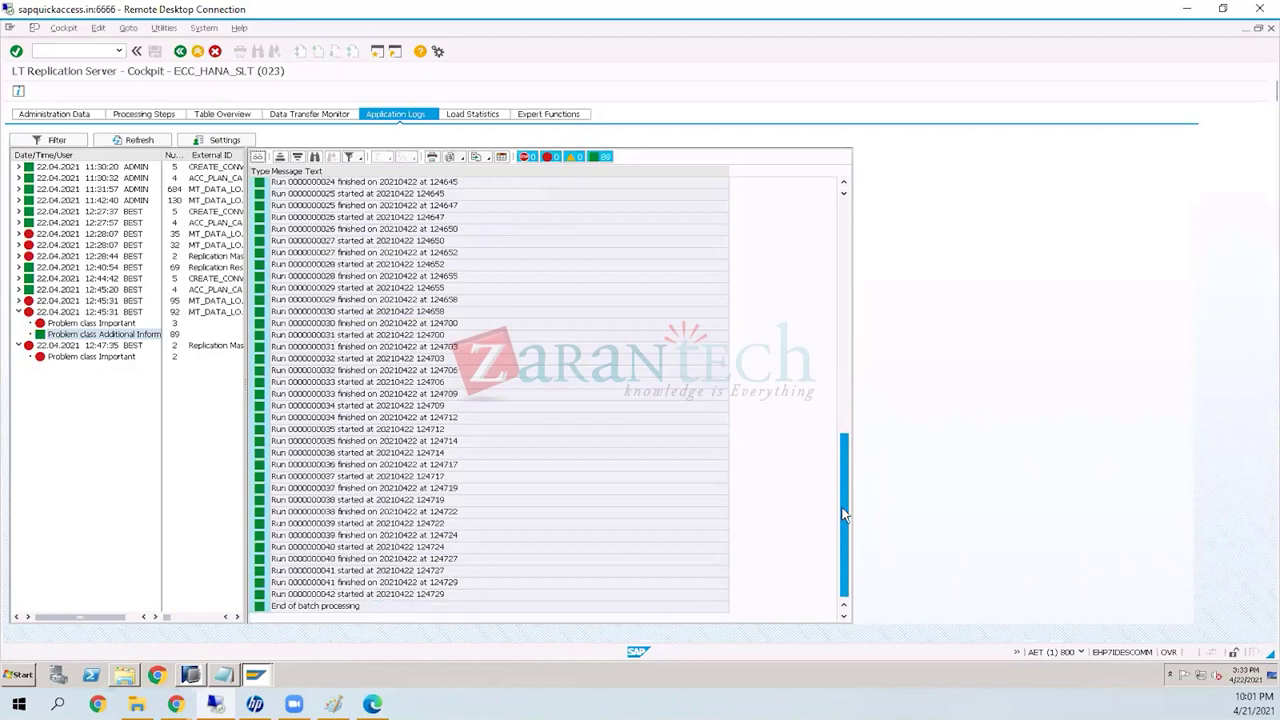
left_click(393, 597)
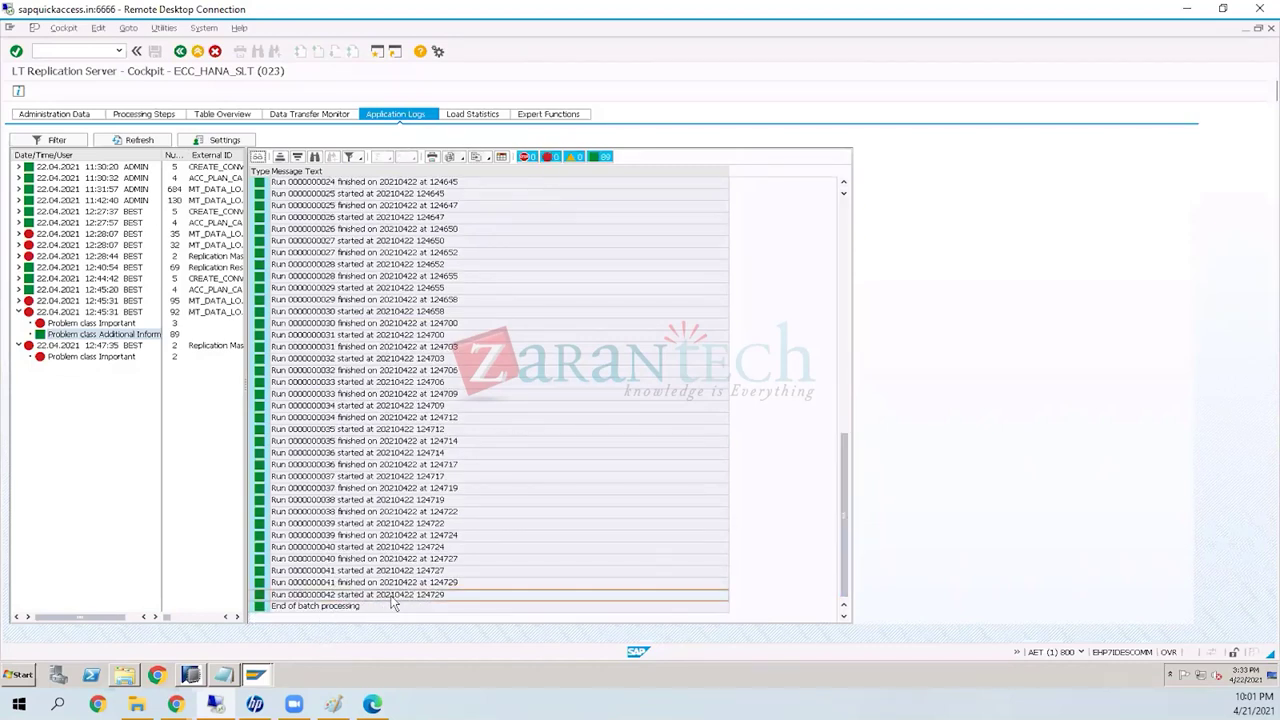
left_click(313, 607)
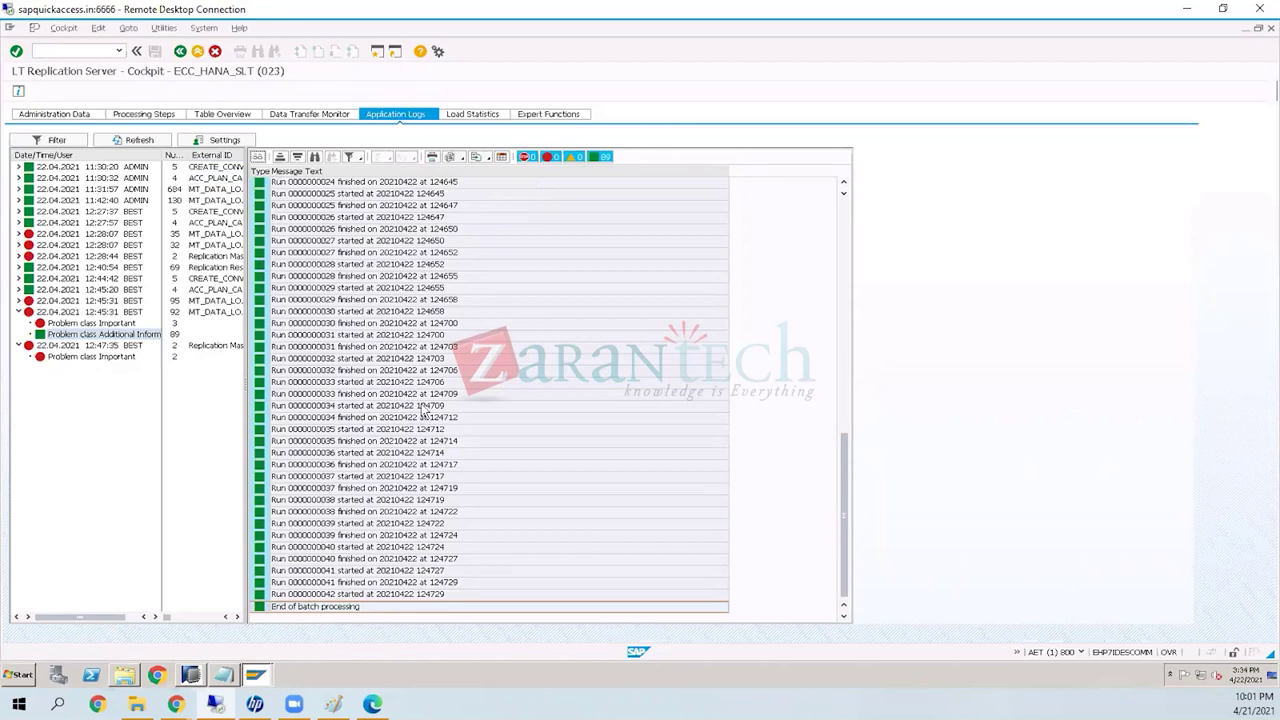
left_click(414, 596)
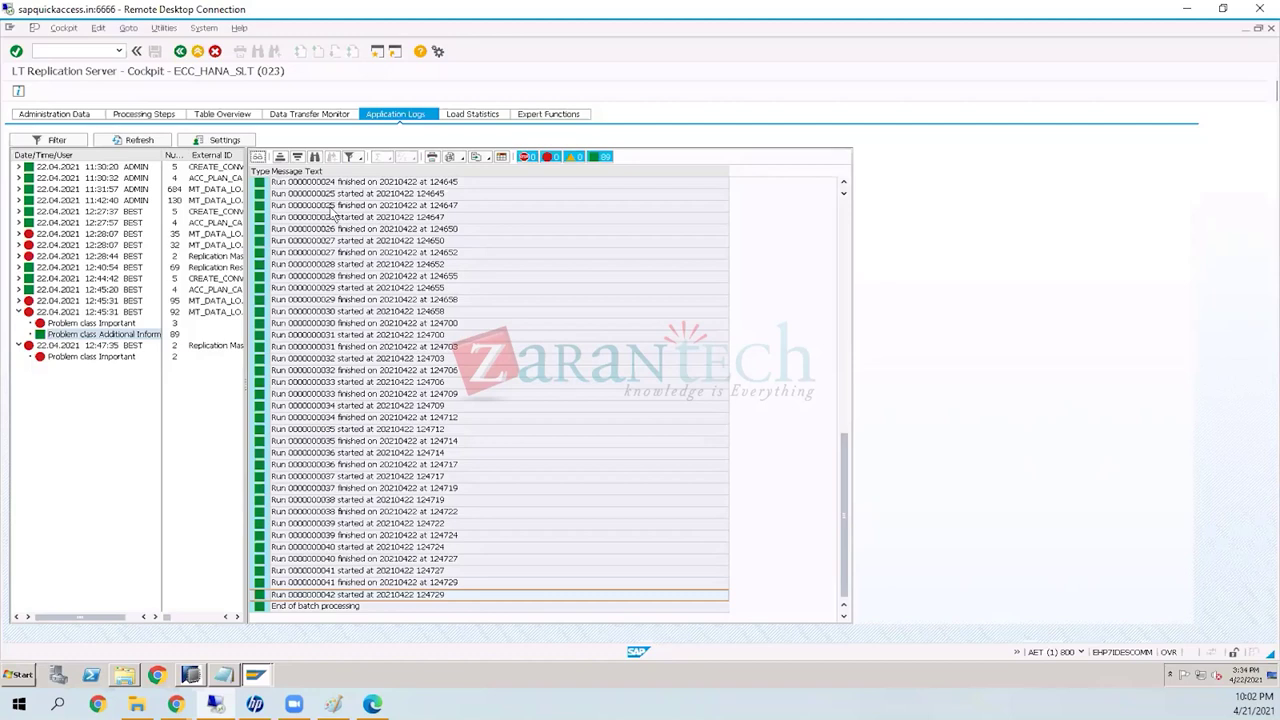
left_click(334, 207)
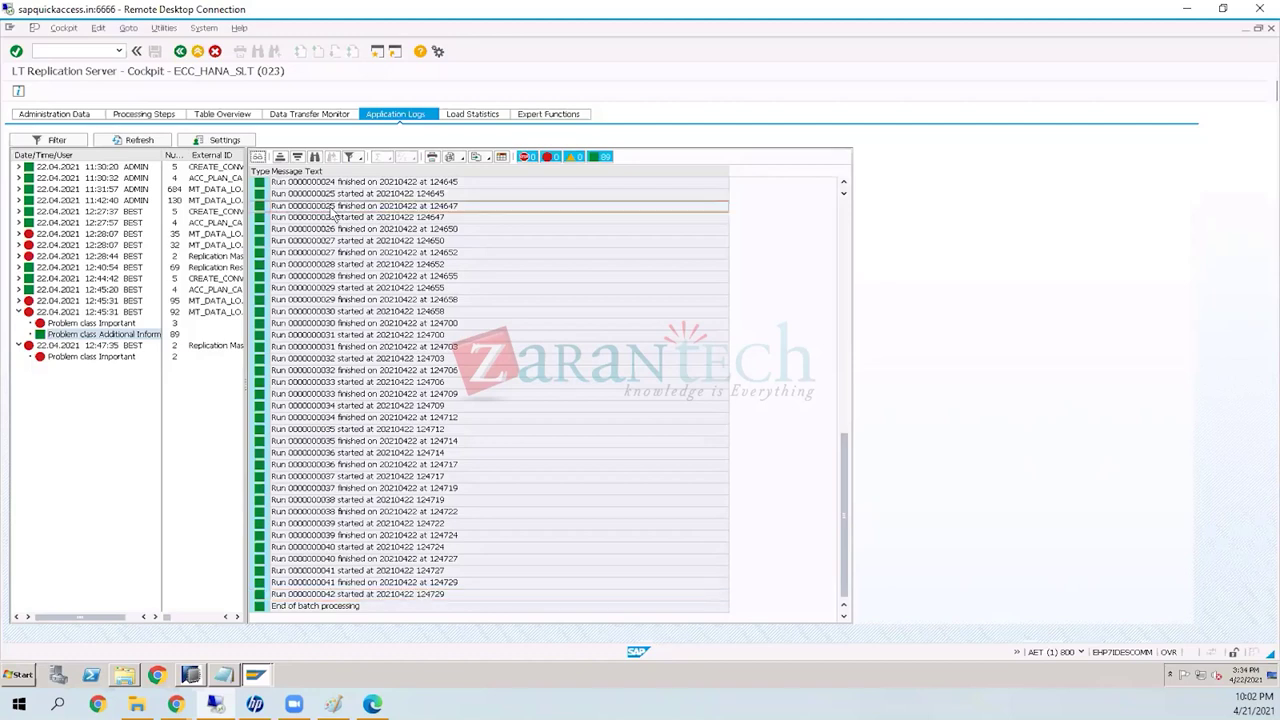
left_click(340, 278)
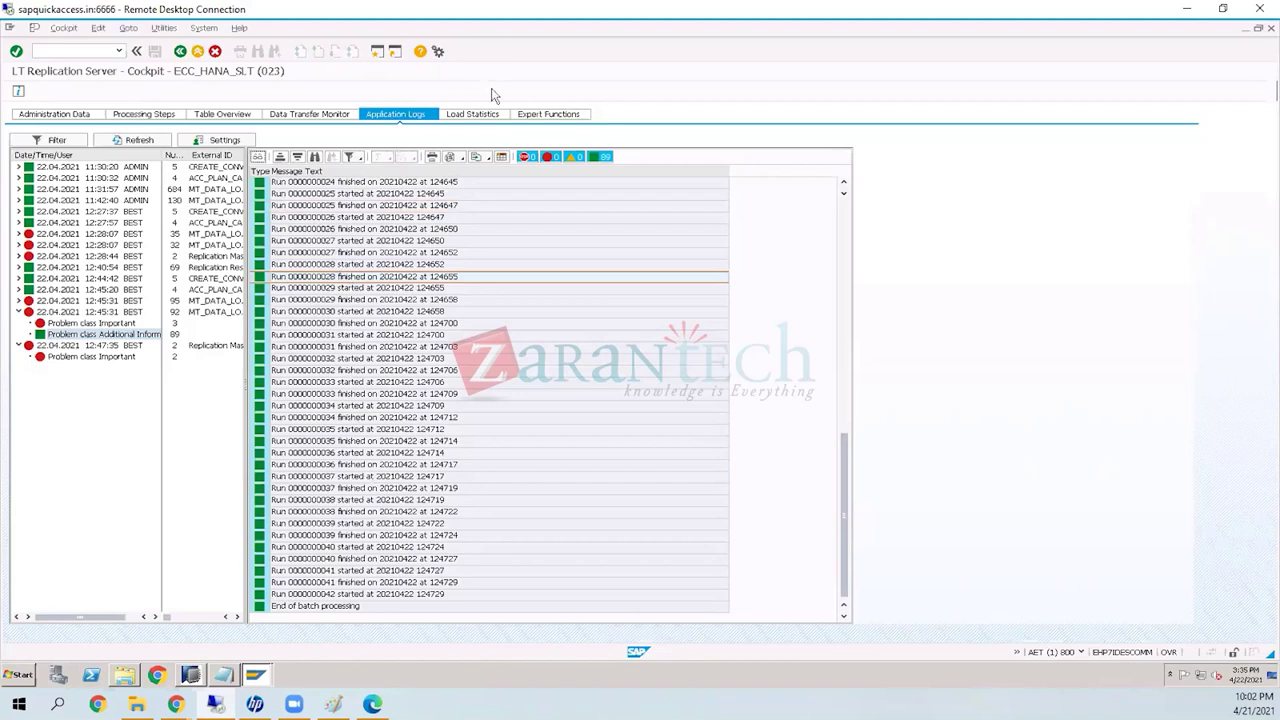
Step: Open the Load Statistics and compare the calculated, read and inserted records of tables DD02L and T000
left_click(473, 115)
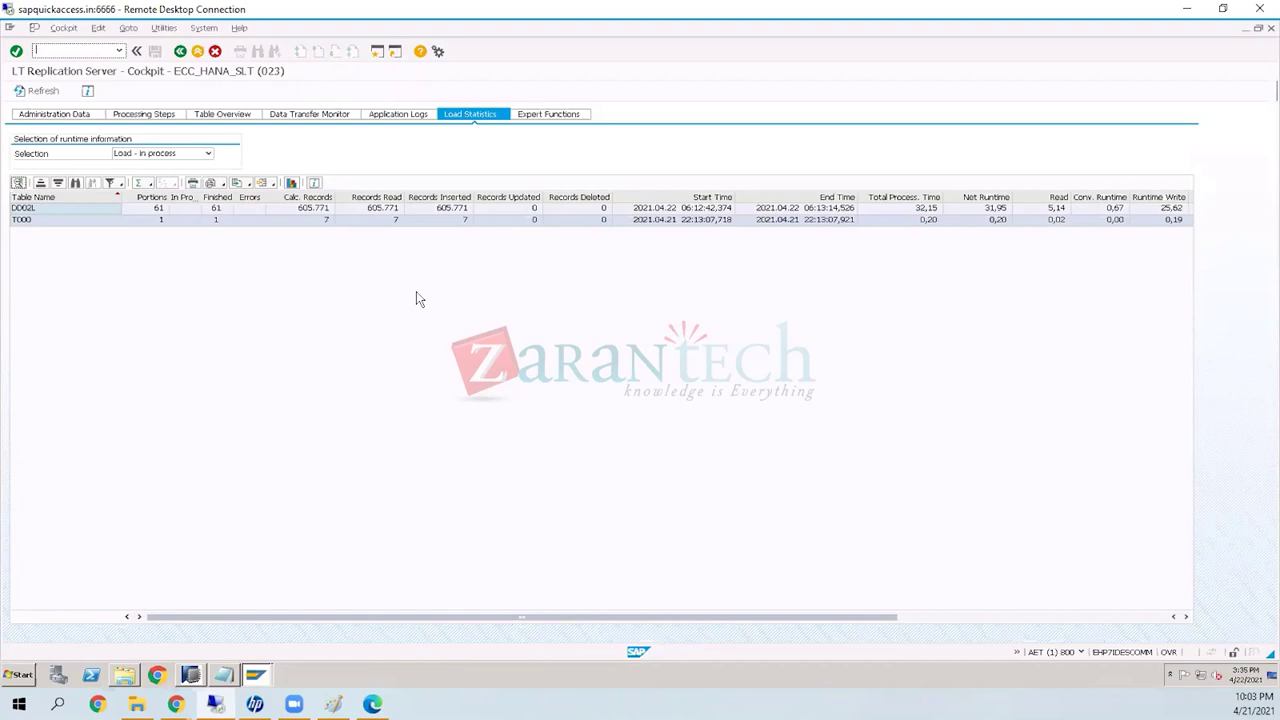
left_click(312, 208)
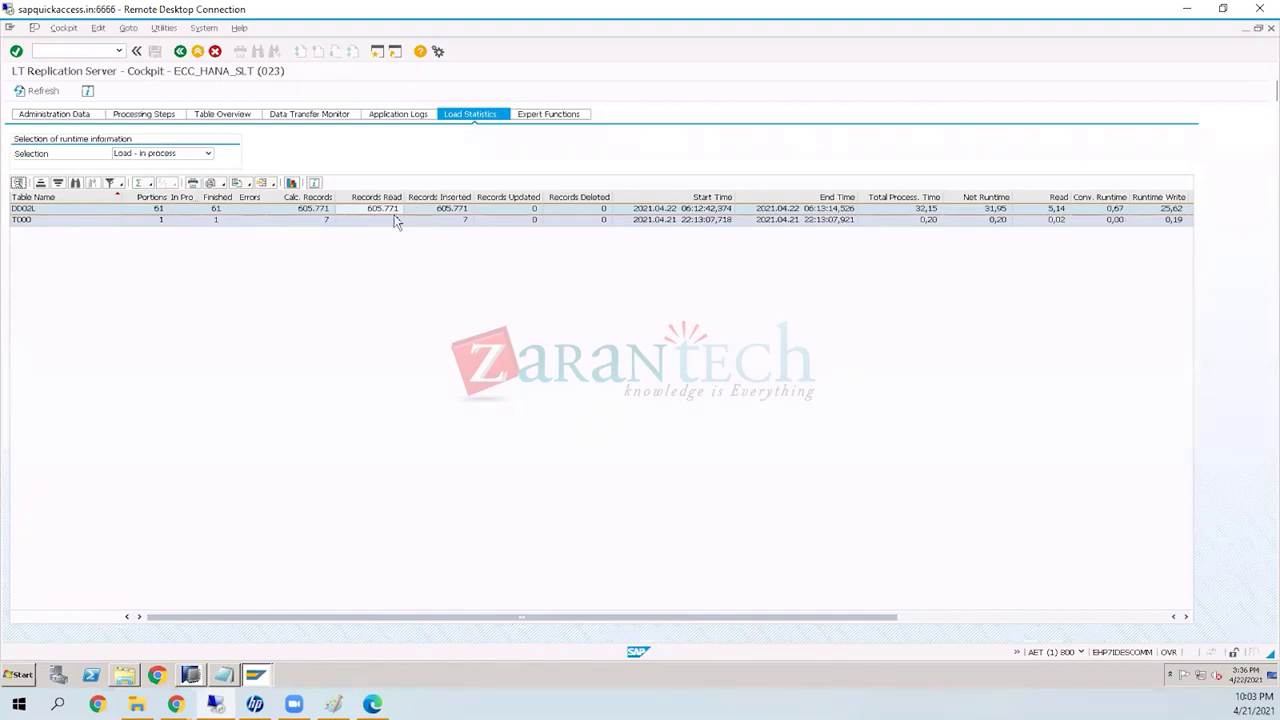
left_click(320, 220)
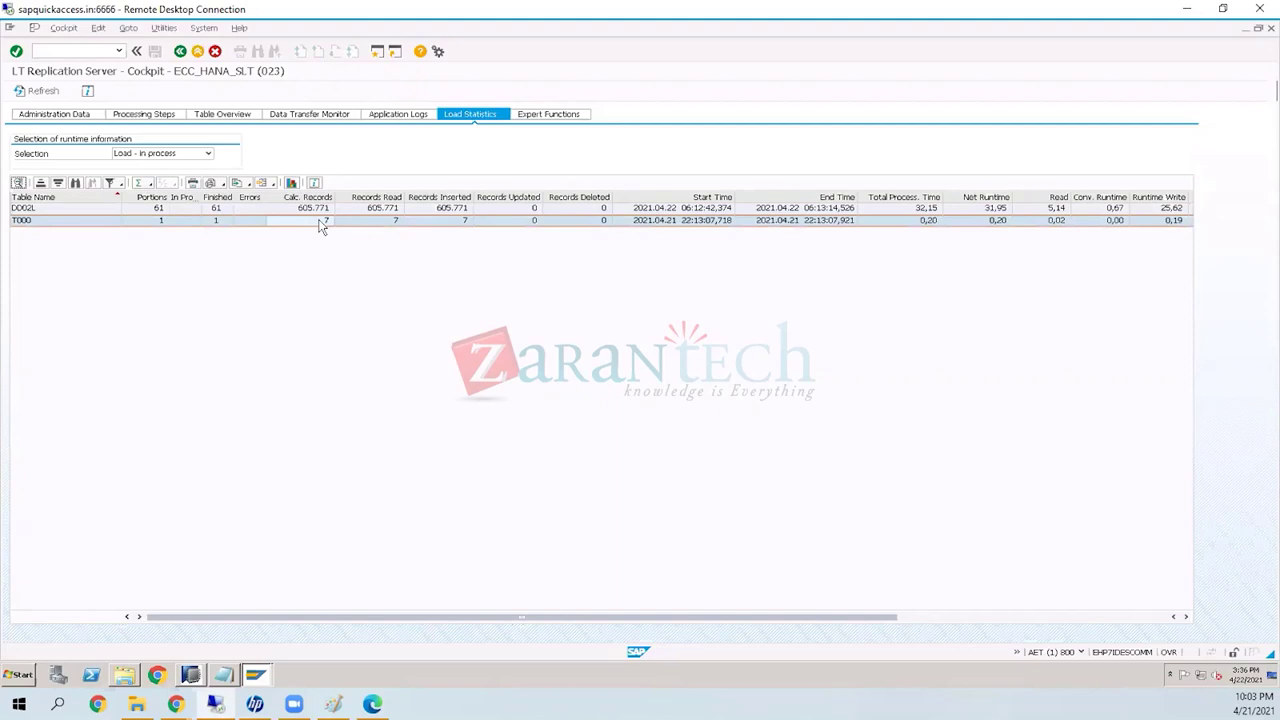
left_click(368, 222)
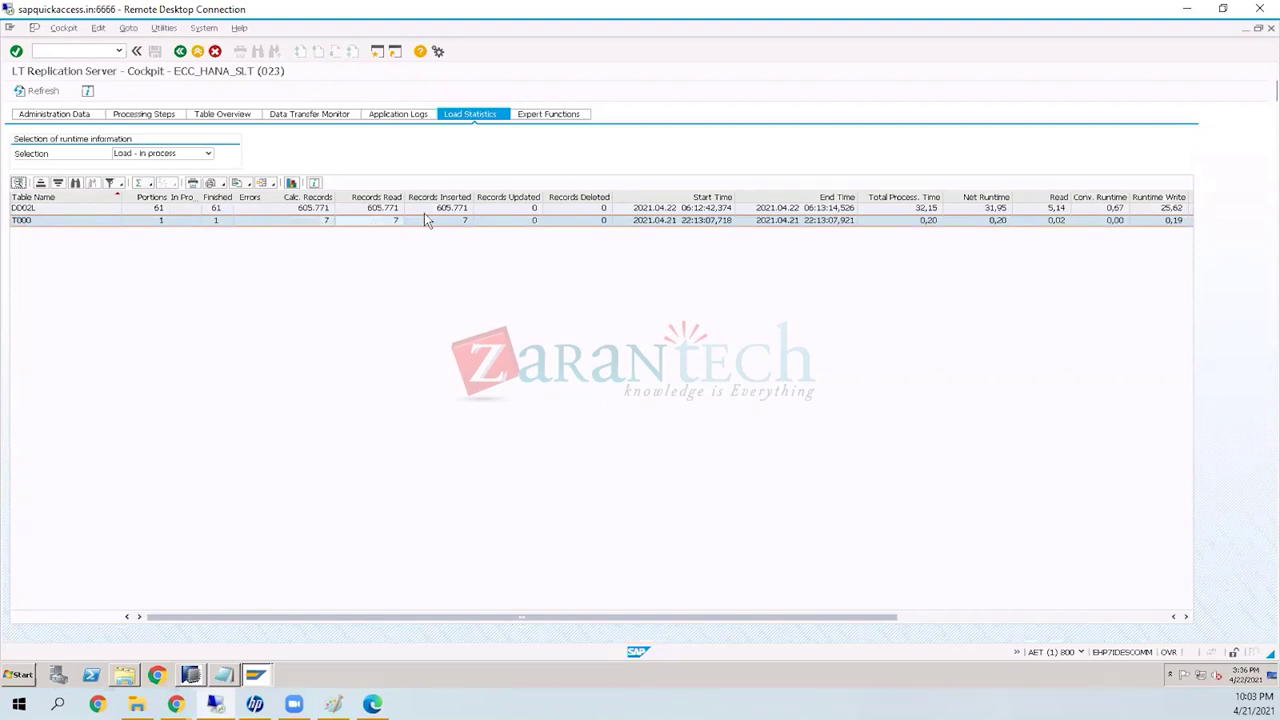
key("Up")
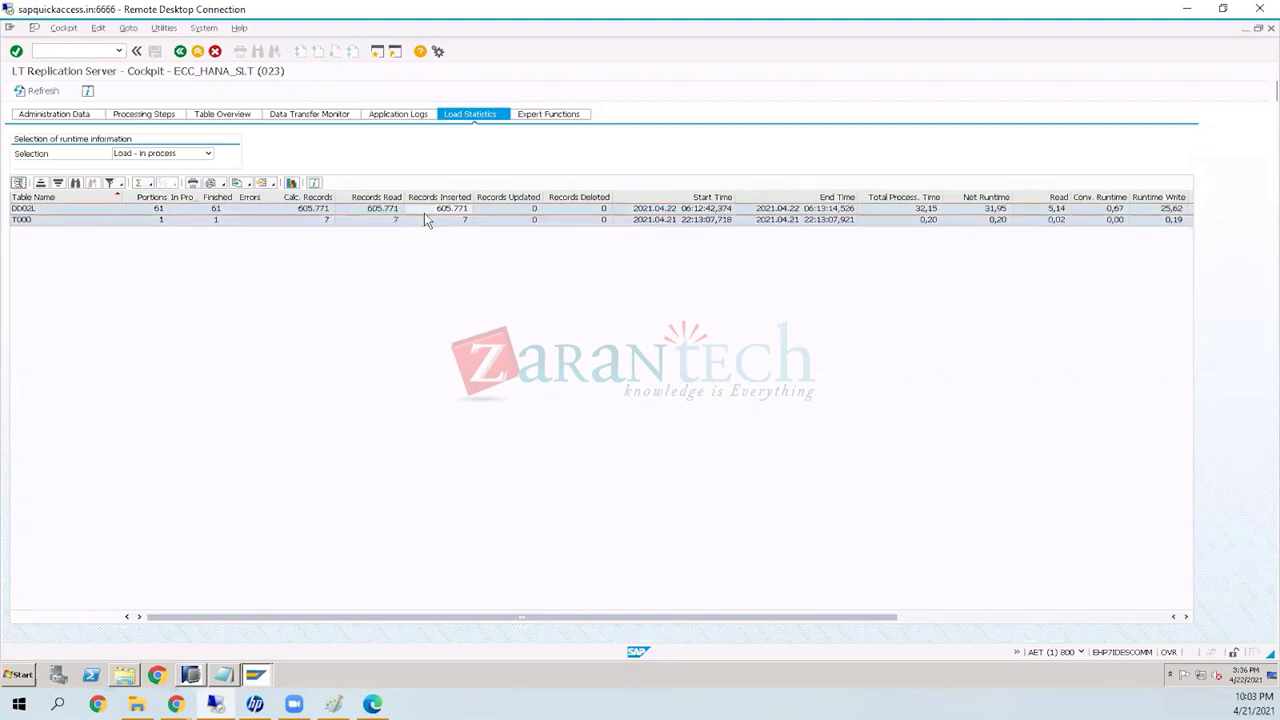
left_click(520, 207)
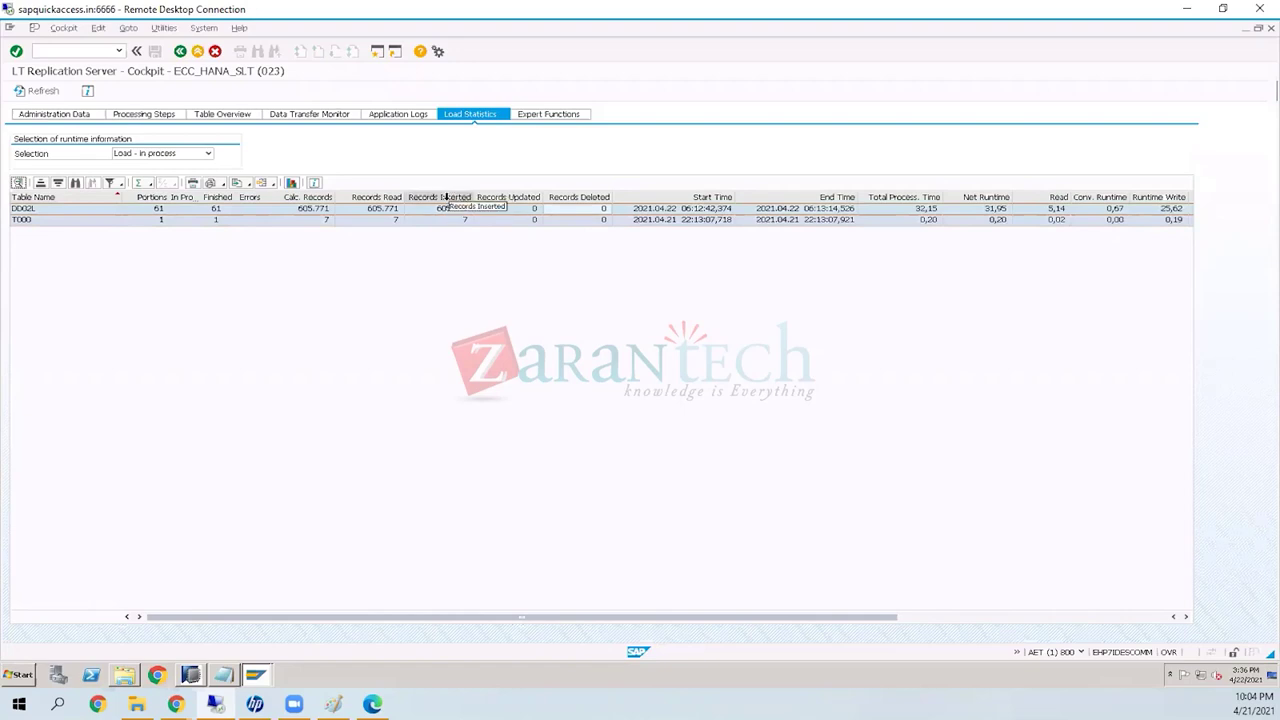
Step: Review the inserted, updated and deleted record columns in the load statistics, and return to the Table Overview
left_click(446, 196)
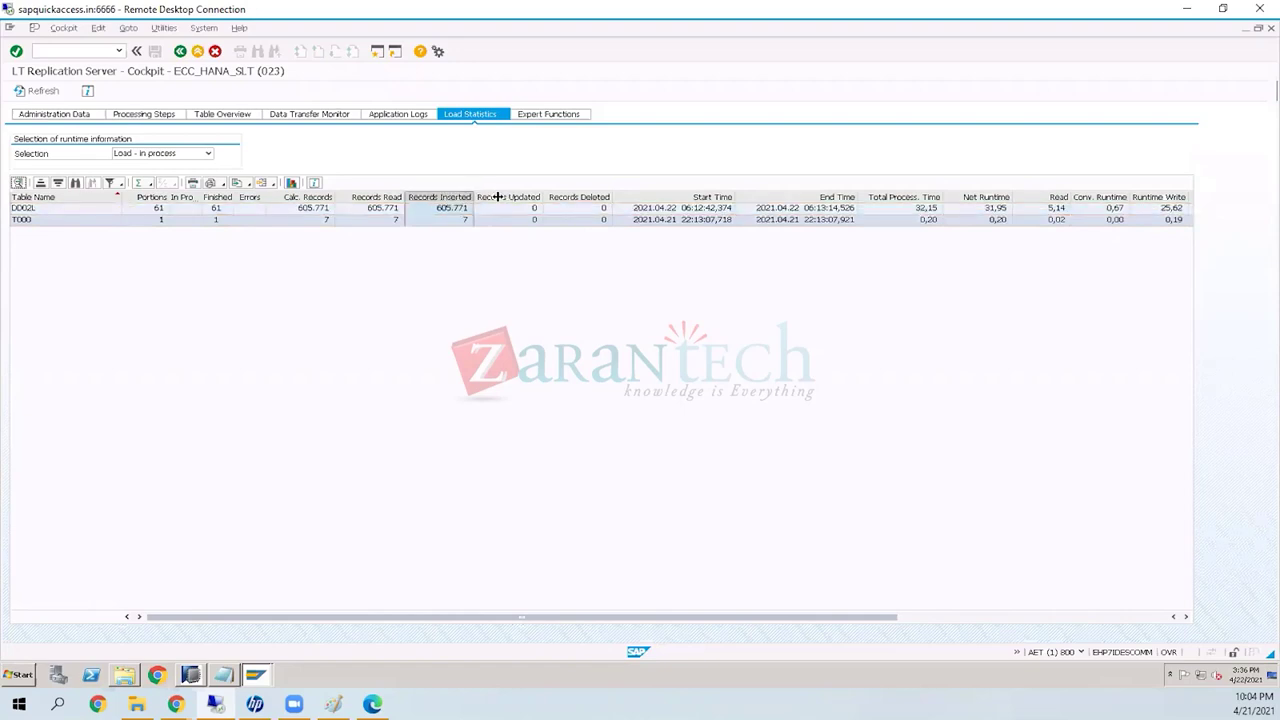
left_click(505, 196)
left_click(577, 197)
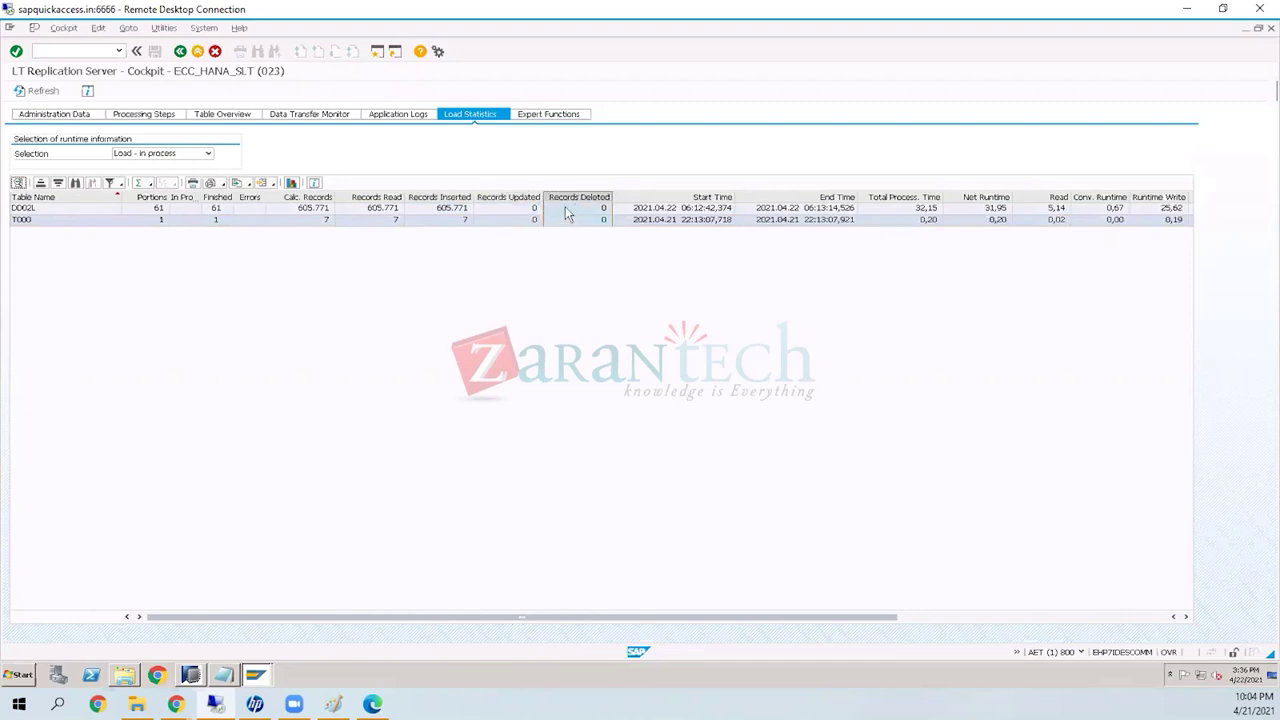
left_click(565, 208)
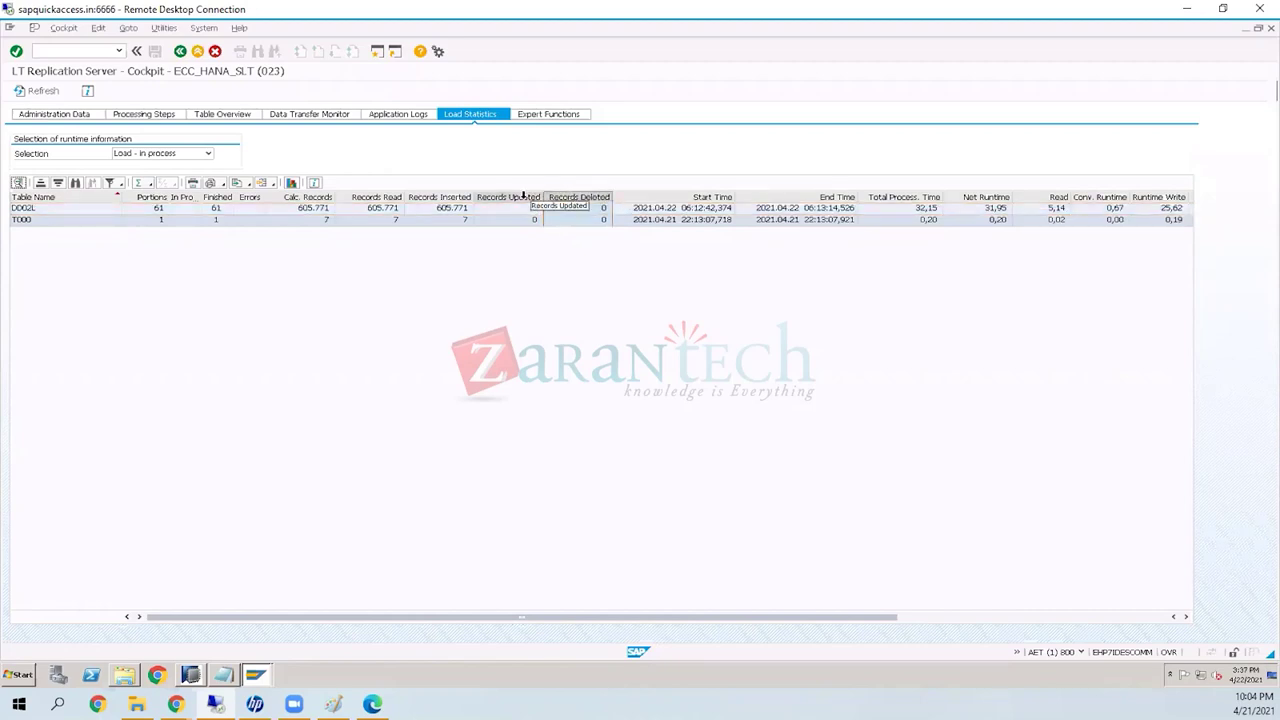
left_click(527, 198)
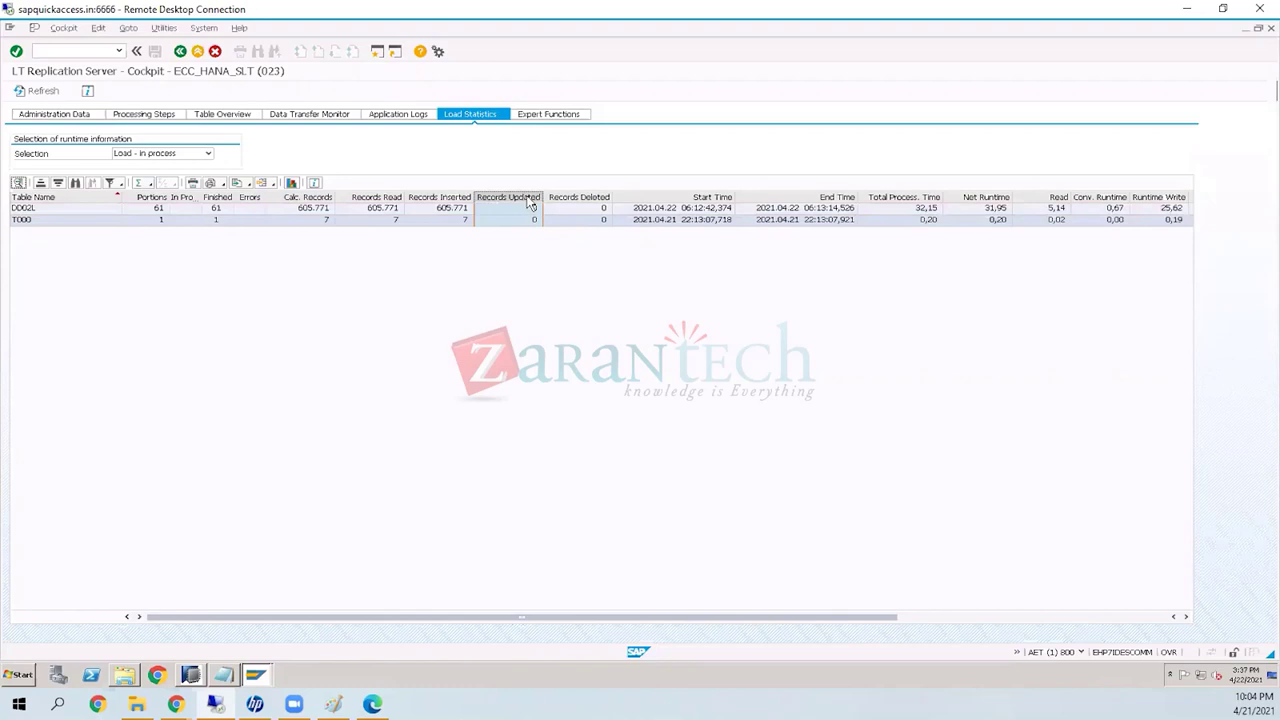
left_click_drag(525, 198, 457, 200)
left_click(212, 118)
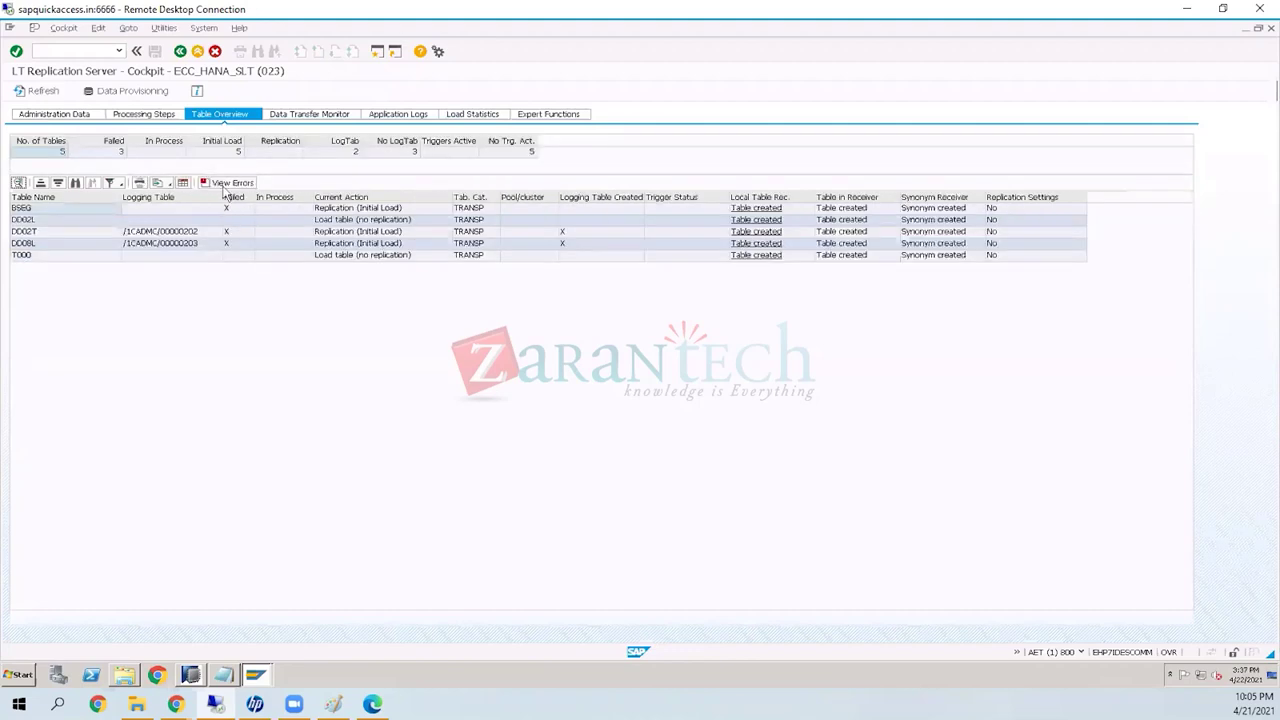
Step: Display the error messages for the failed BSEG table, read the logging table error, and close the message list
left_click(232, 209)
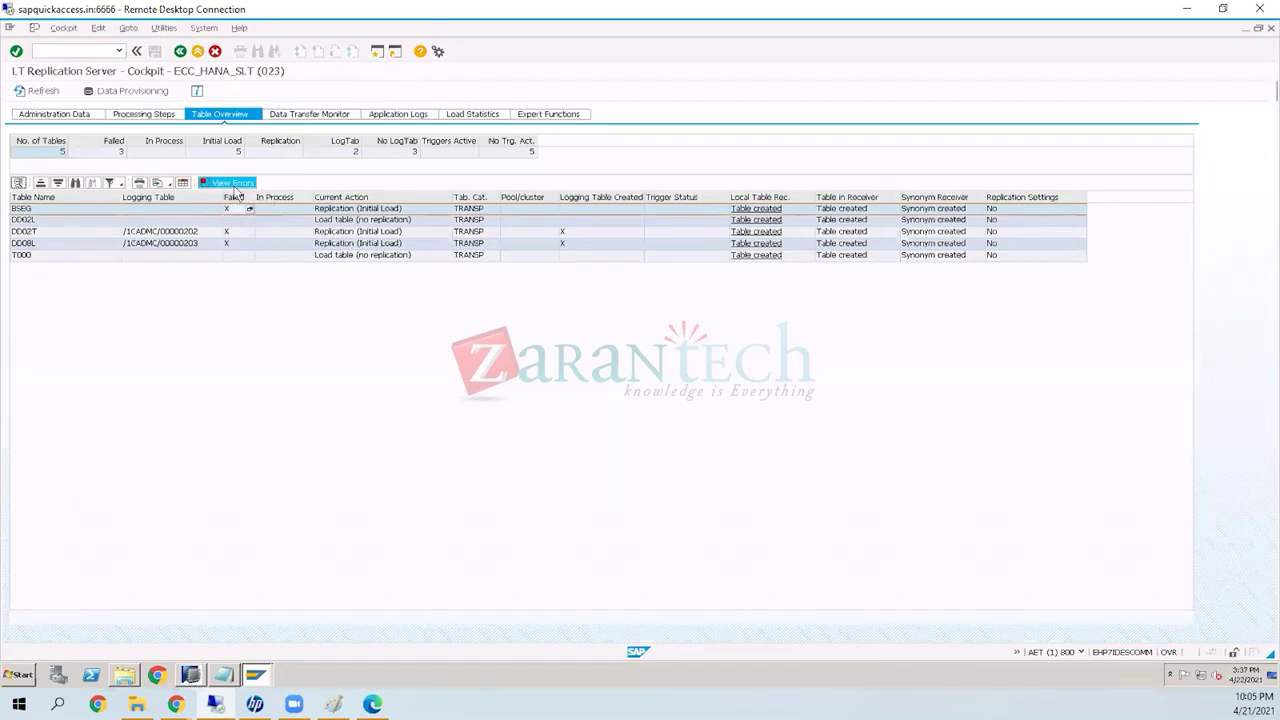
left_click(232, 183)
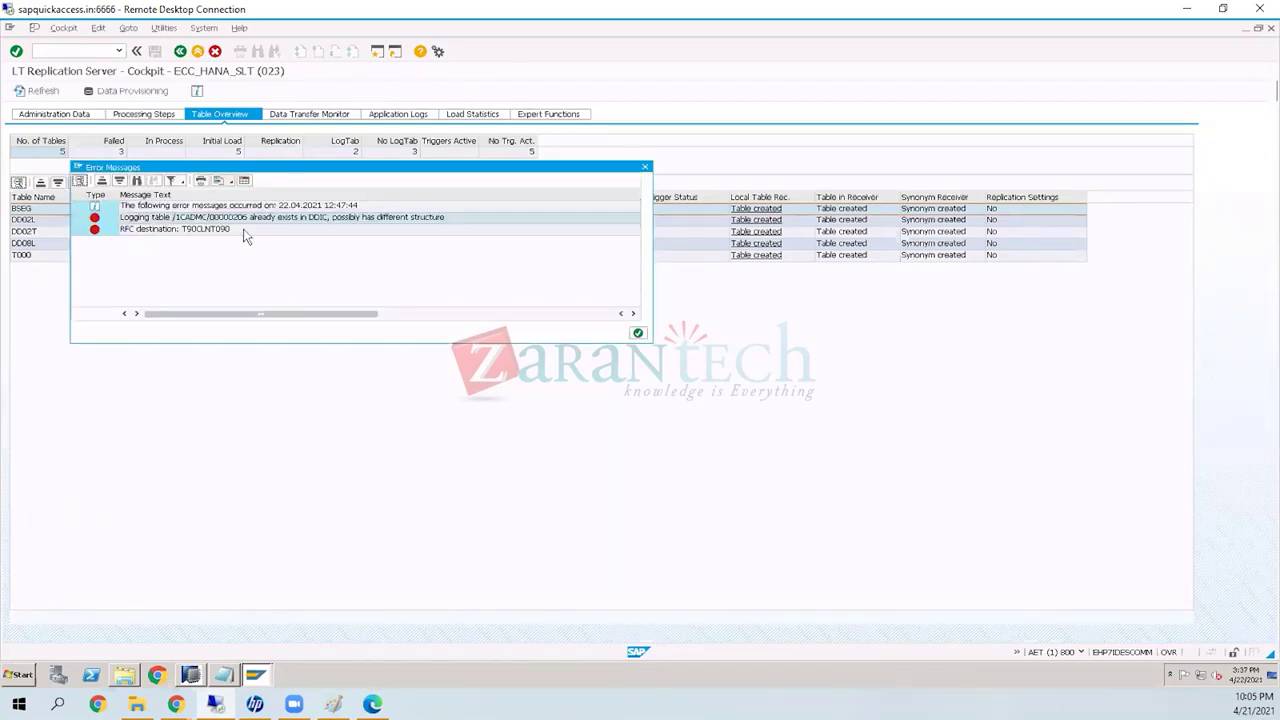
double_click(242, 224)
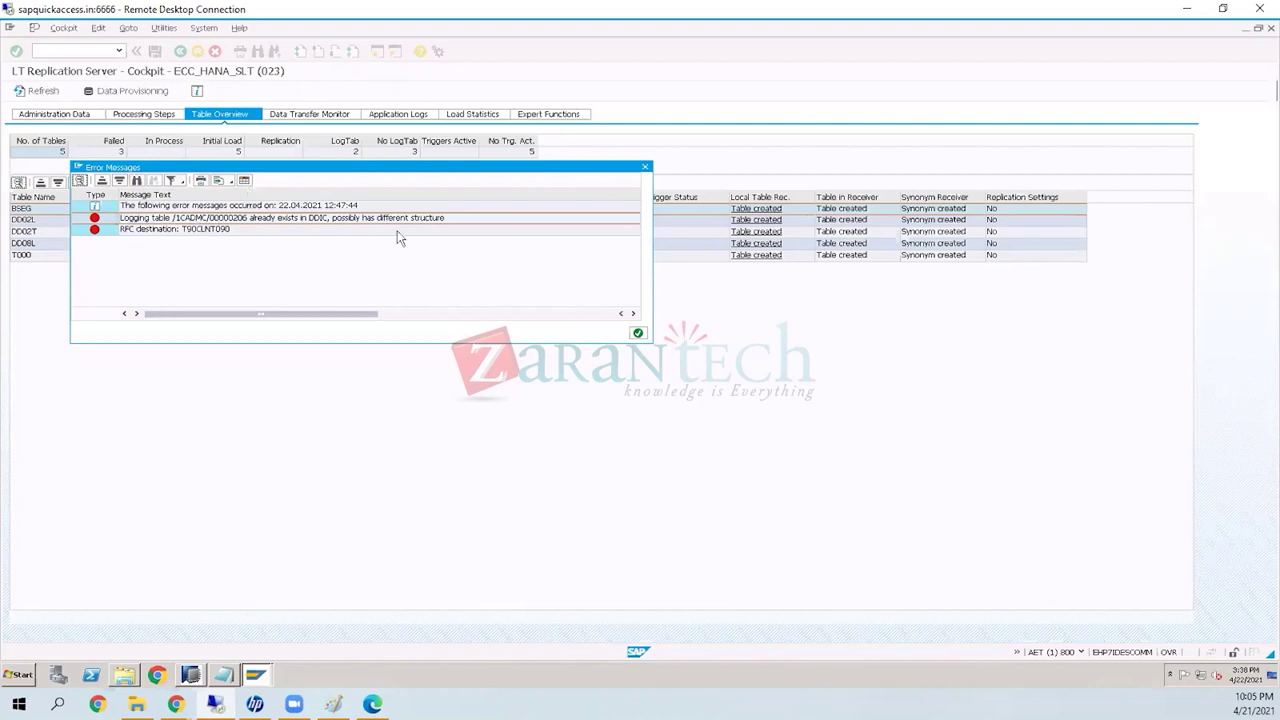
left_click(638, 334)
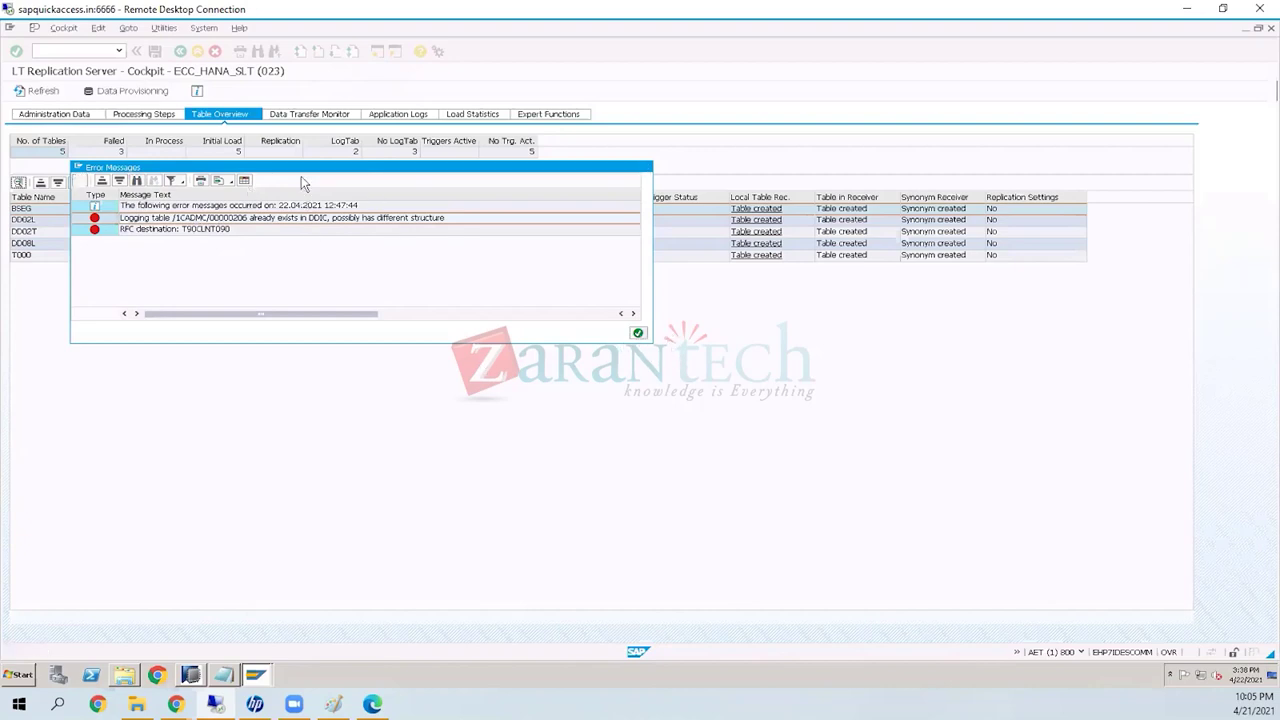
Step: Start an initial load for table EDI40 through Data Provisioning and refresh the table overview
left_click(148, 92)
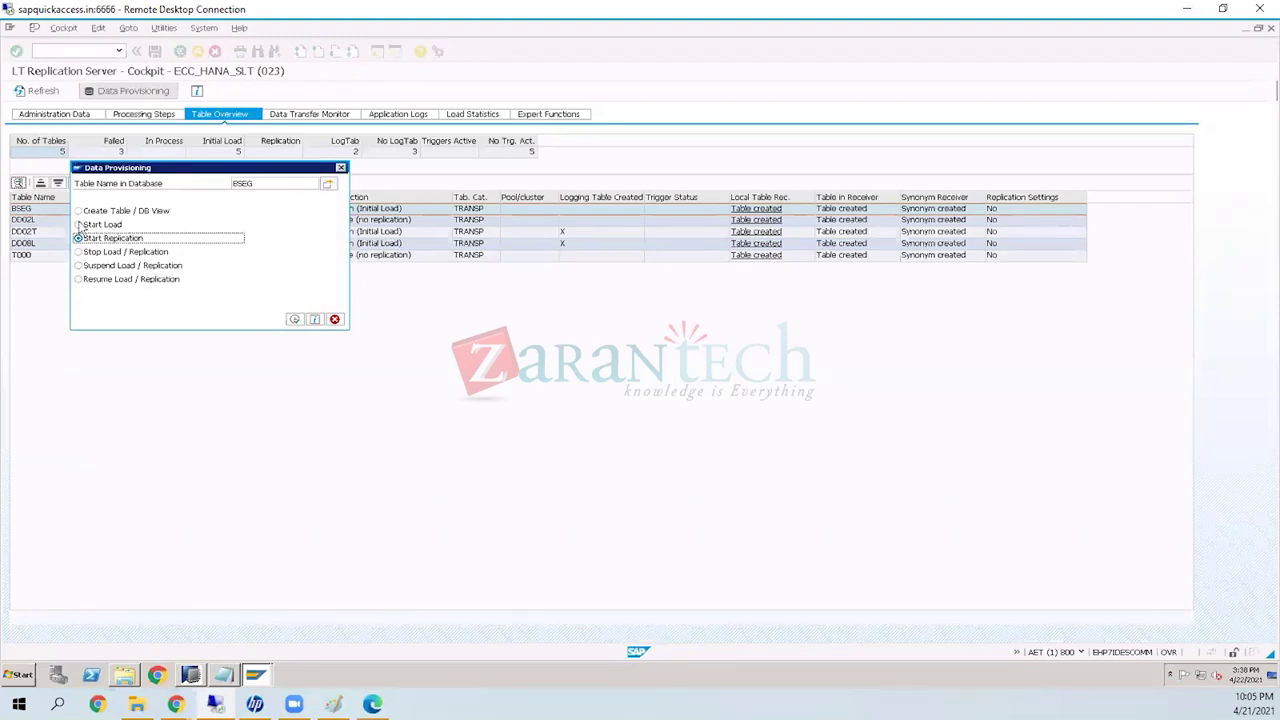
left_click(79, 225)
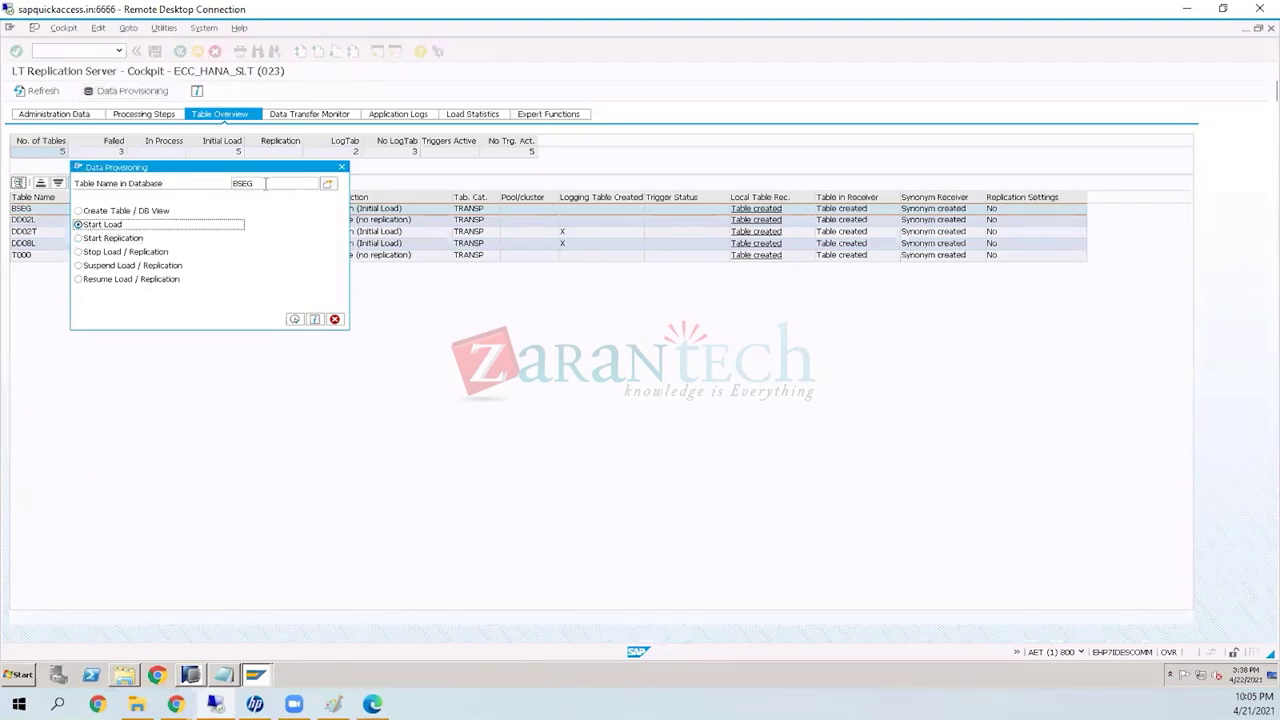
left_click(266, 184)
key("BackSpace")
key("BackSpace")
key("BackSpace")
key("BackSpace")
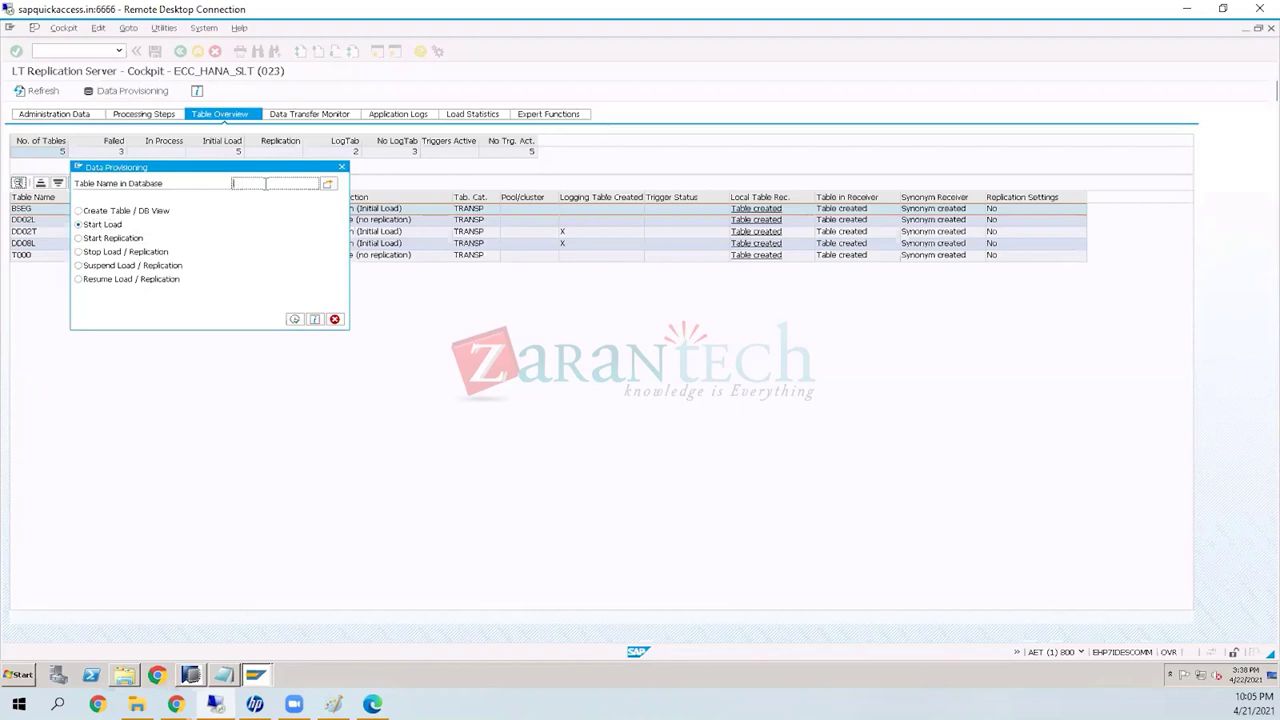
type("EDI40")
left_click(295, 320)
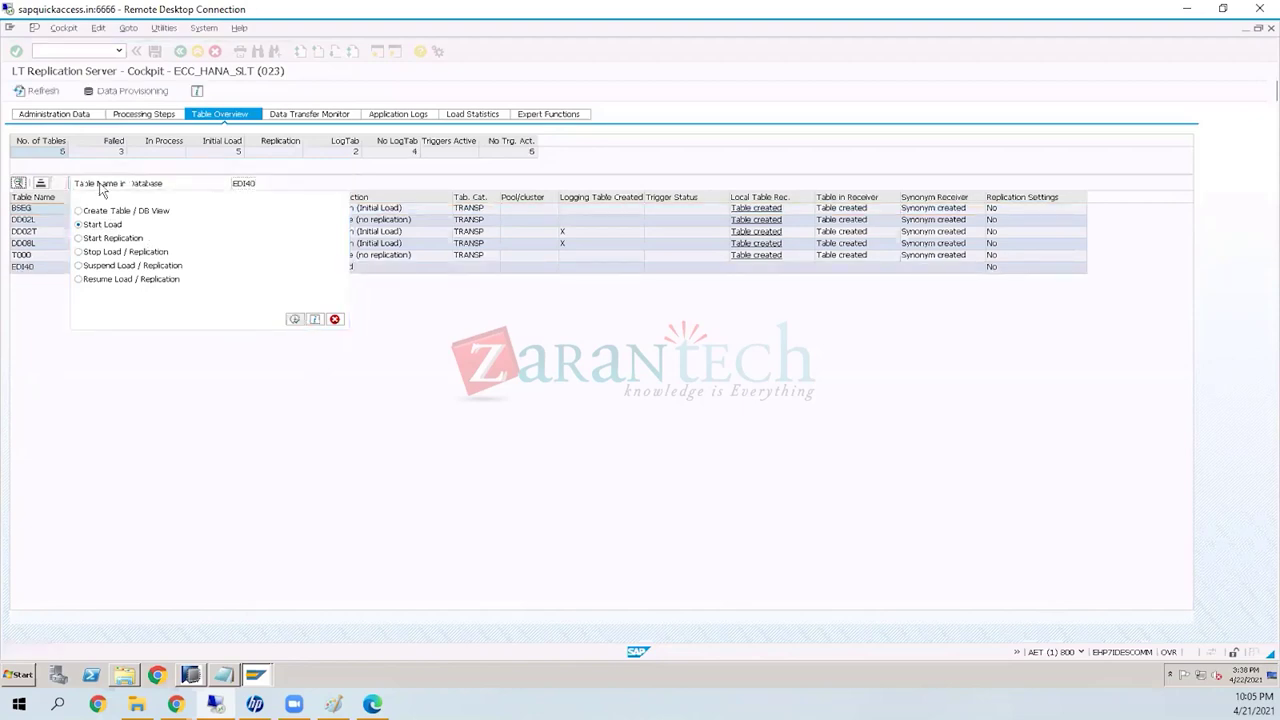
left_click(40, 92)
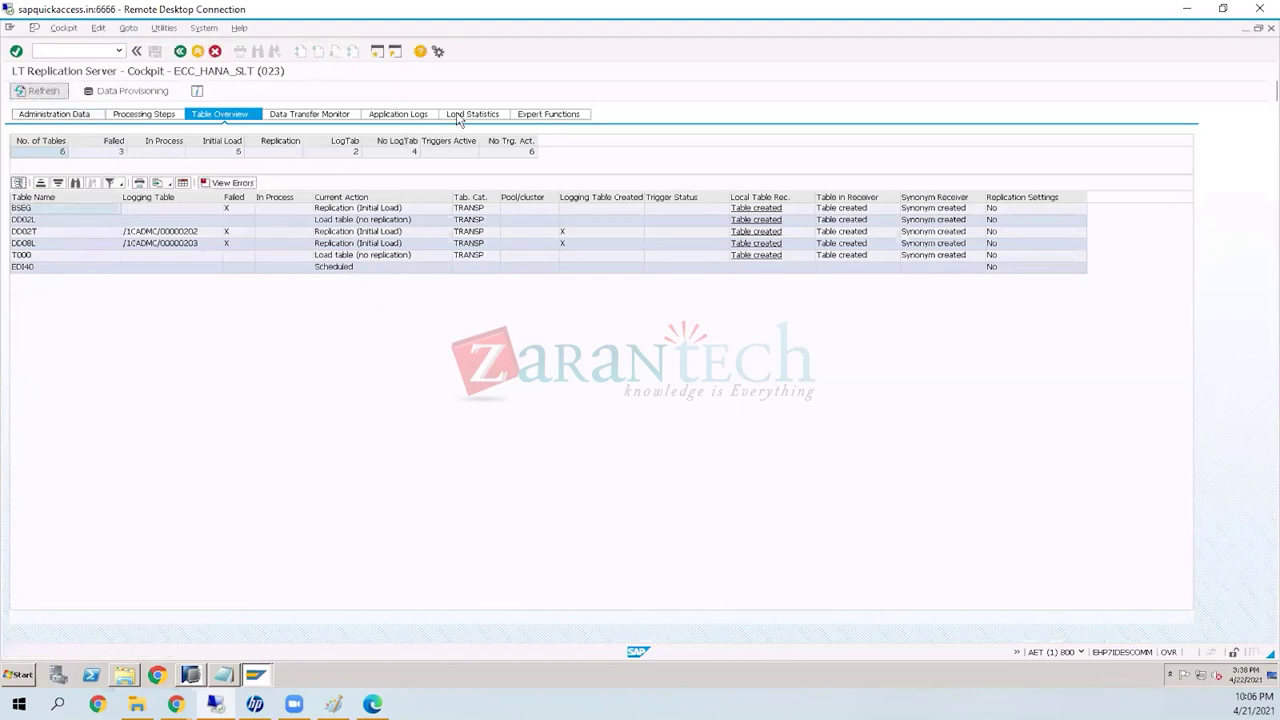
key("Return")
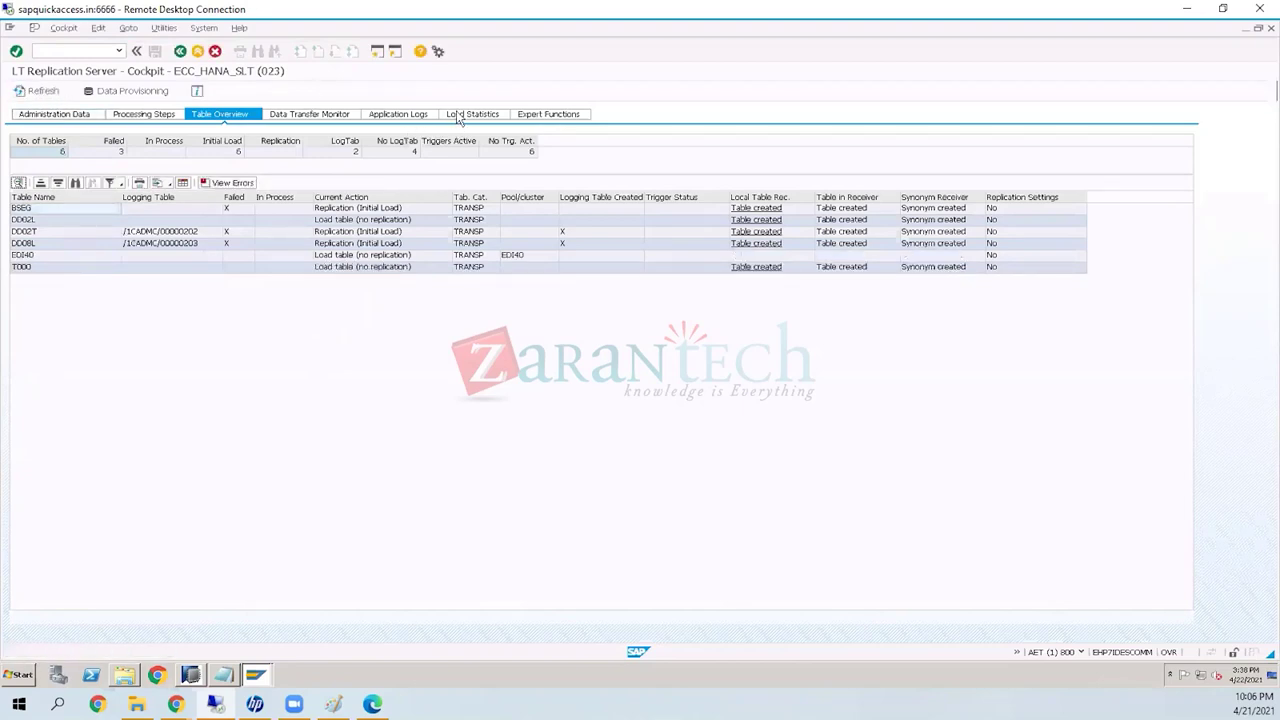
Step: Open the Load Statistics and check the start and end times of the DD02L load
left_click(470, 114)
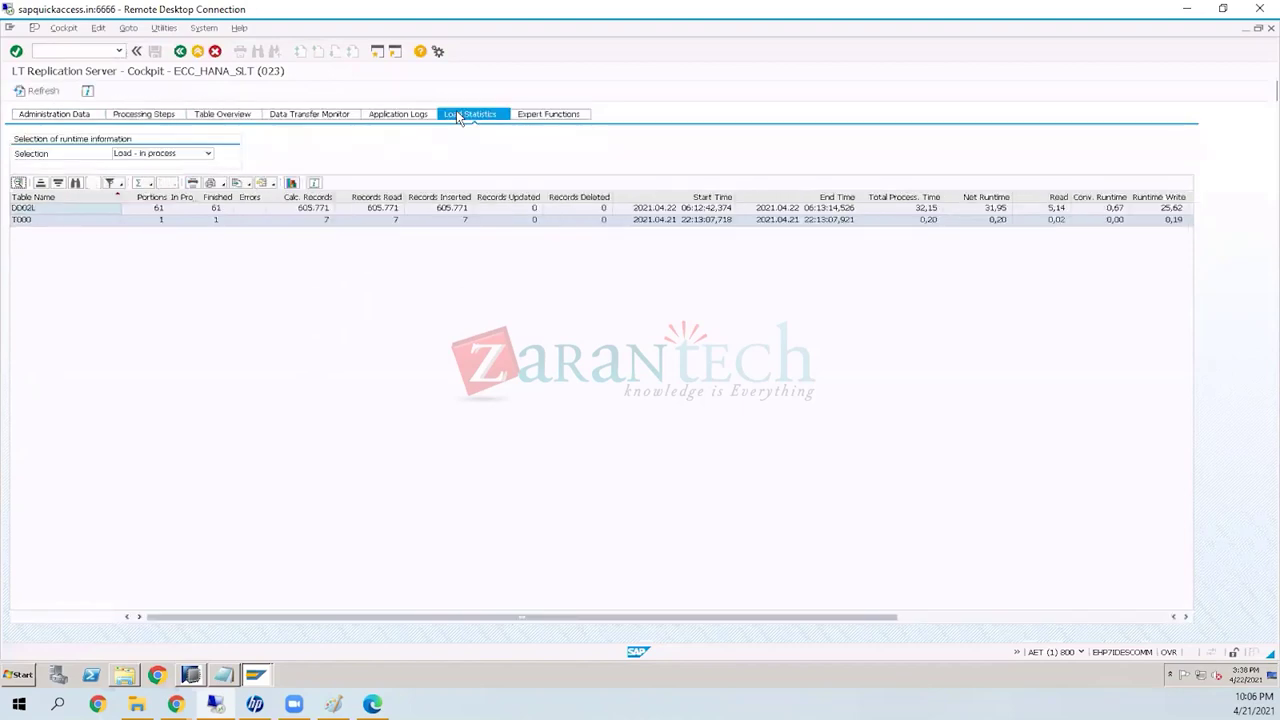
left_click(708, 196)
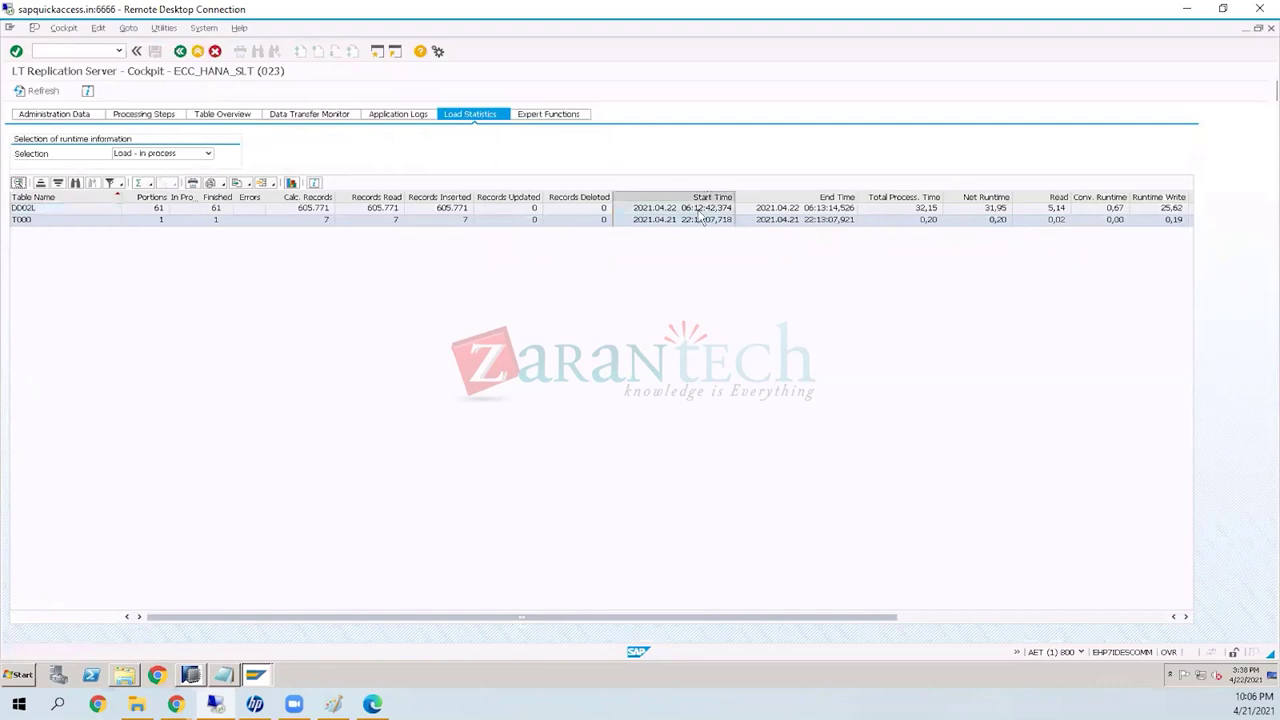
left_click(700, 217)
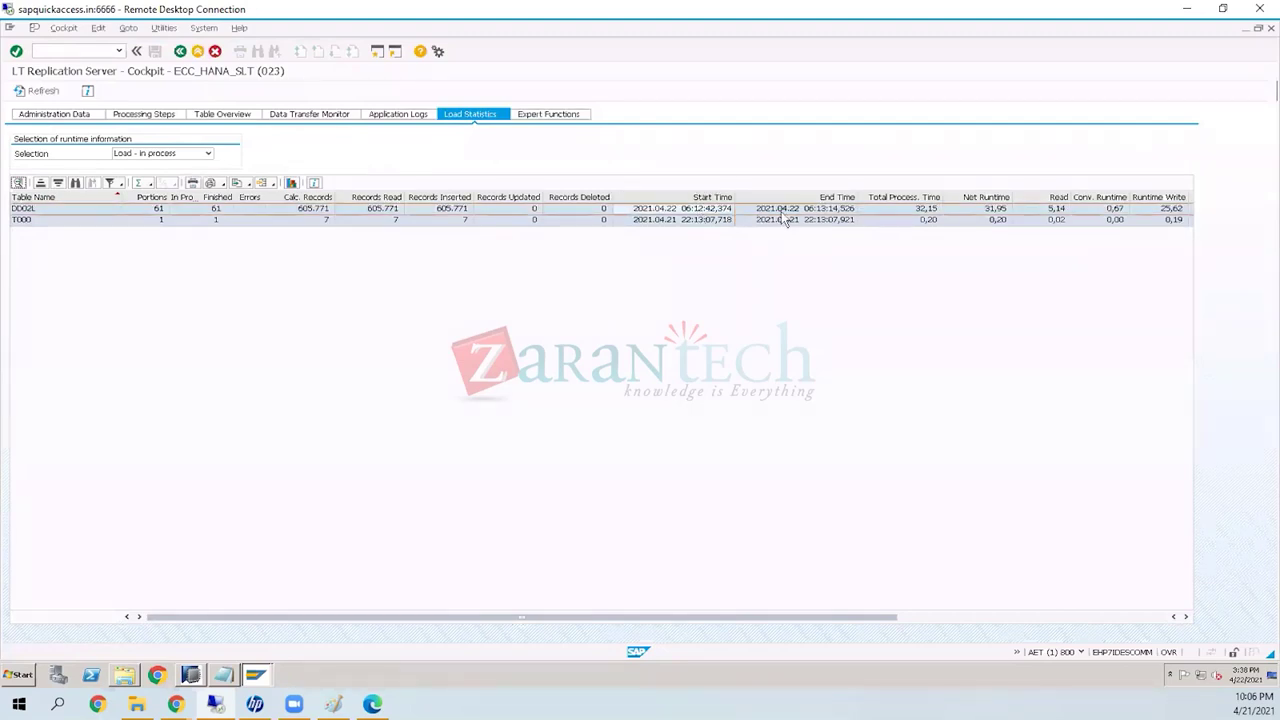
left_click(785, 212)
Step: Examine the total processing time, net runtime and read time of table DD02L in the load statistics
left_click(904, 197)
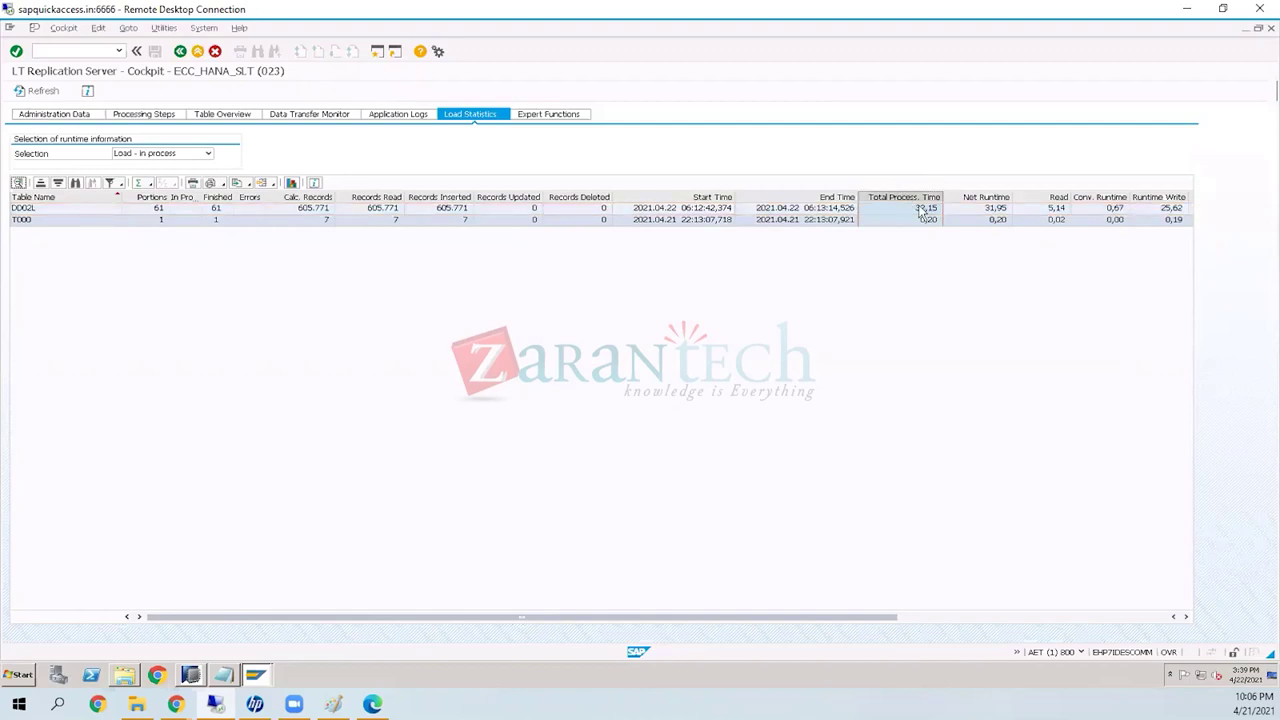
left_click(922, 211)
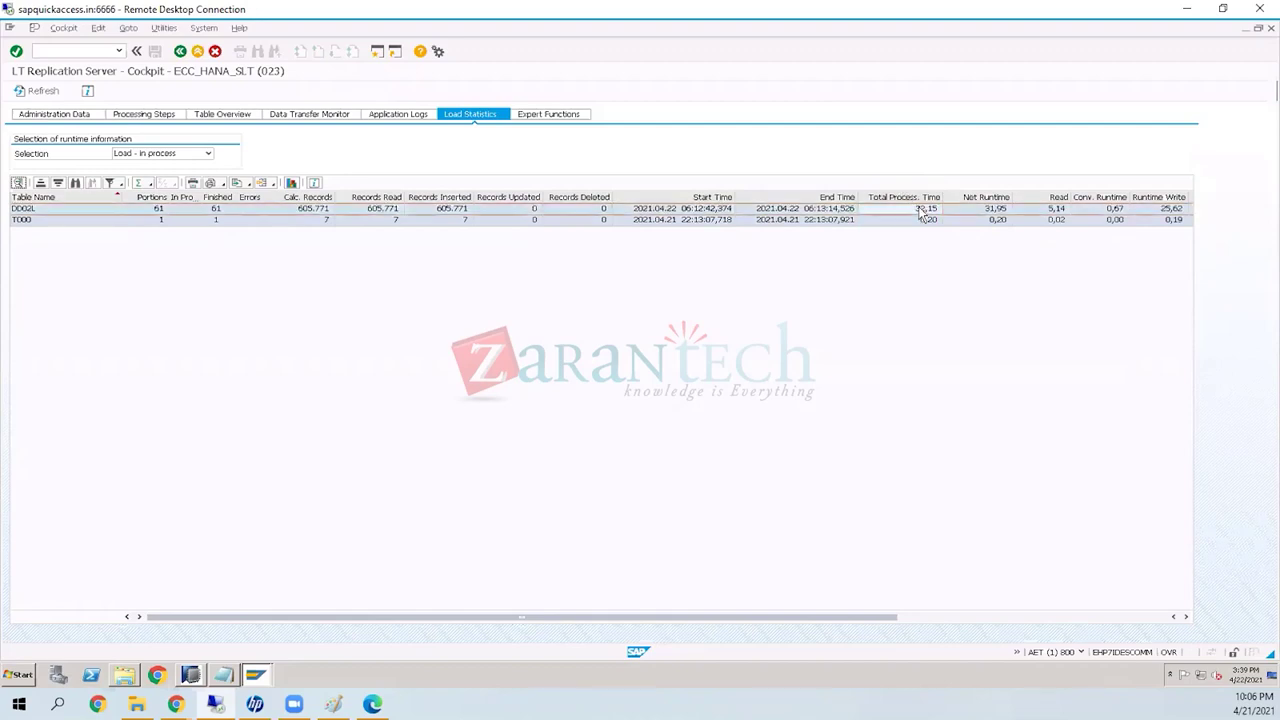
left_click(979, 197)
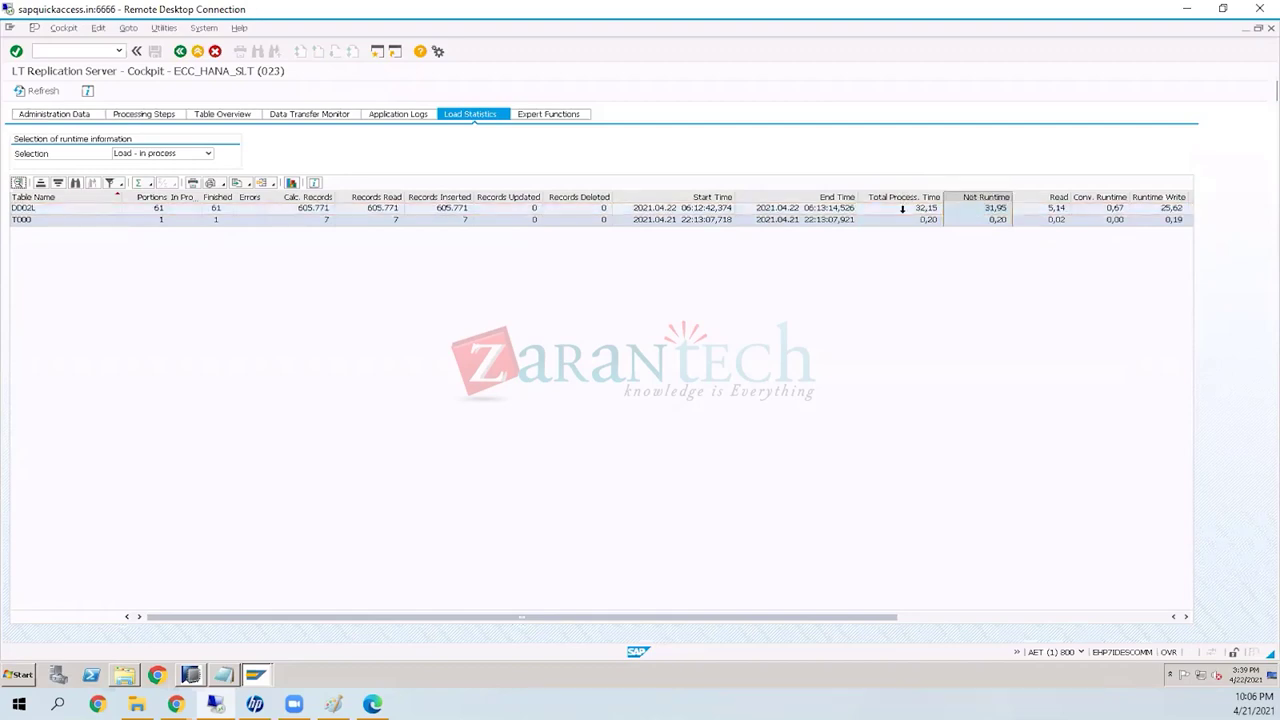
left_click(904, 210)
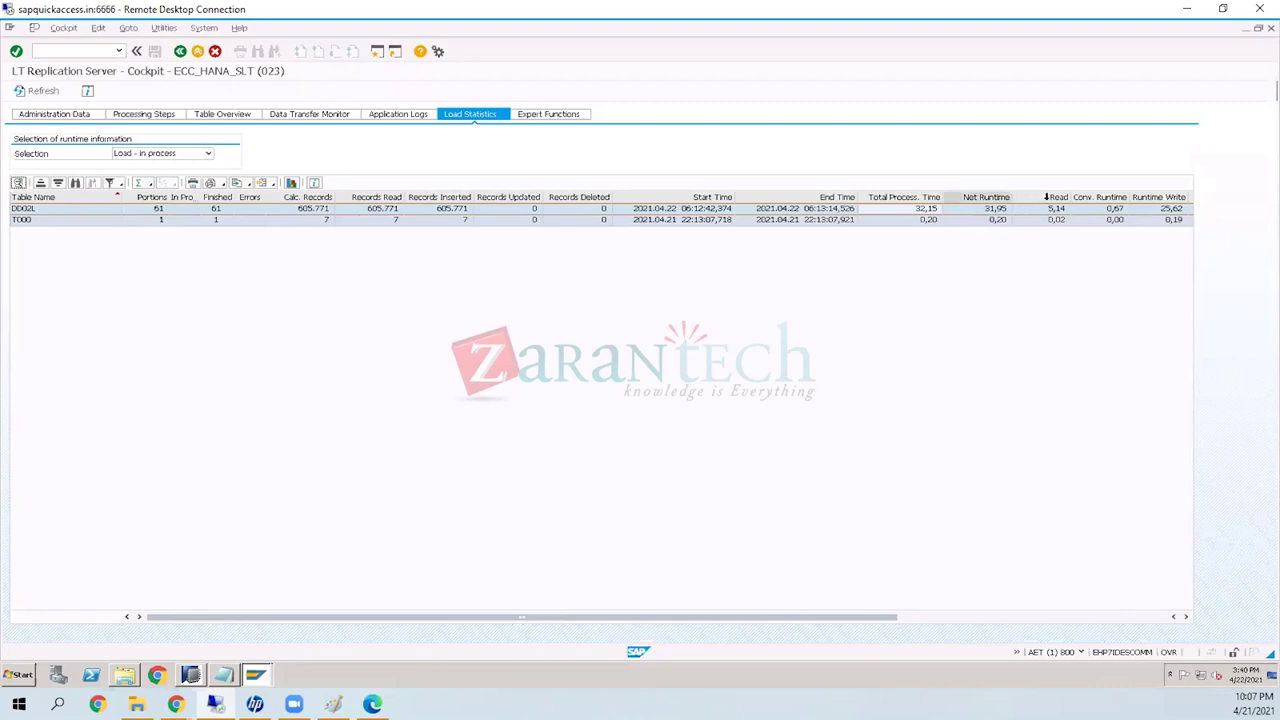
left_click(1050, 197)
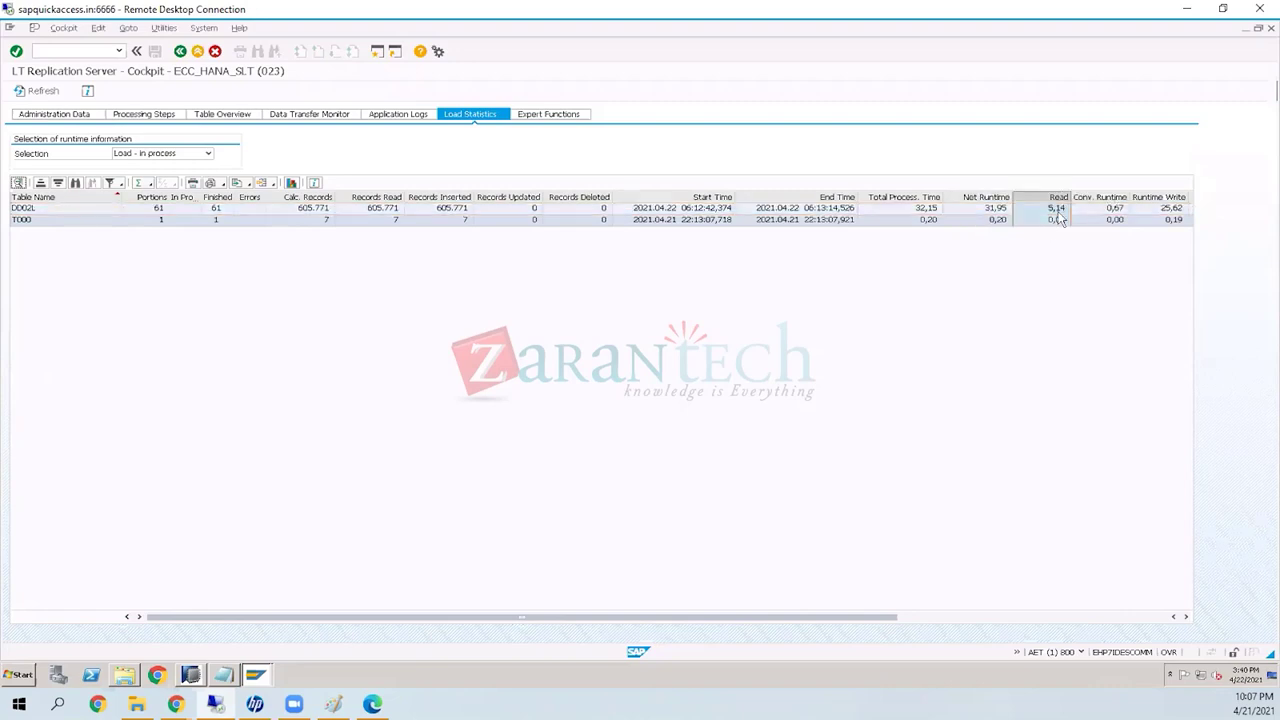
left_click(1058, 219)
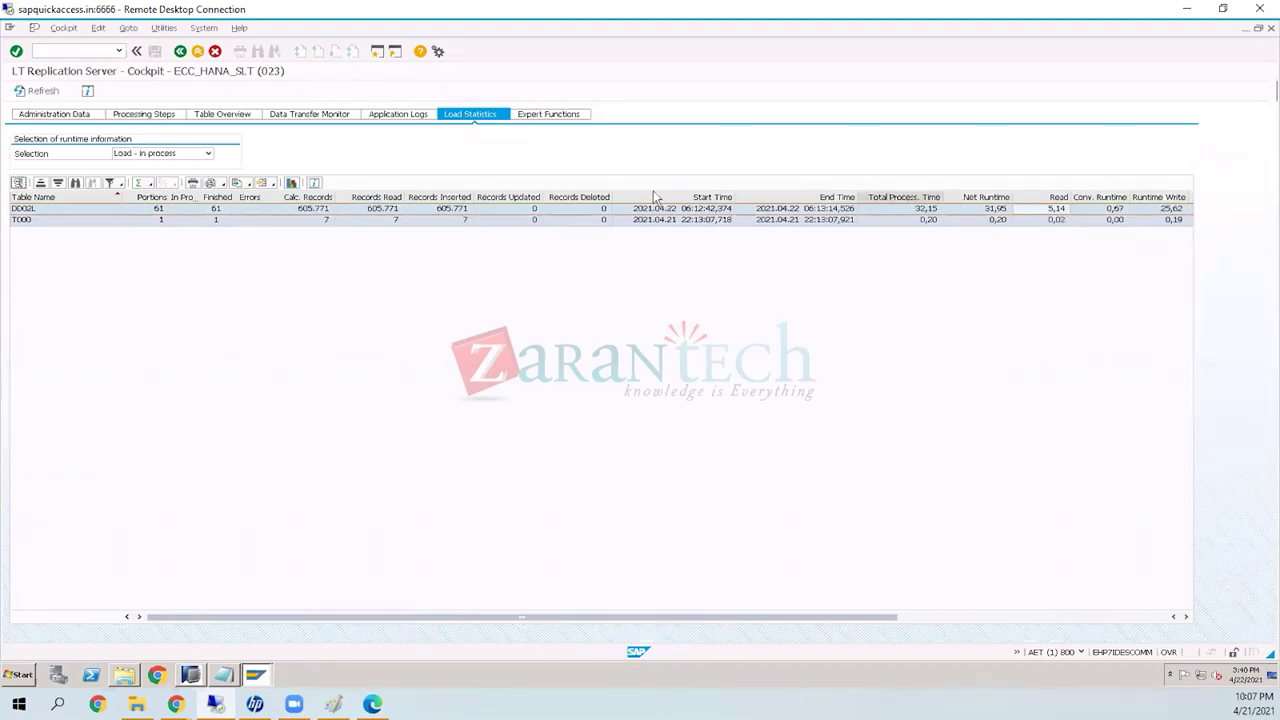
Step: Compare the statistics of finished loads with those of loads in process, including table EDI40, ending on Load - in process
left_click(176, 155)
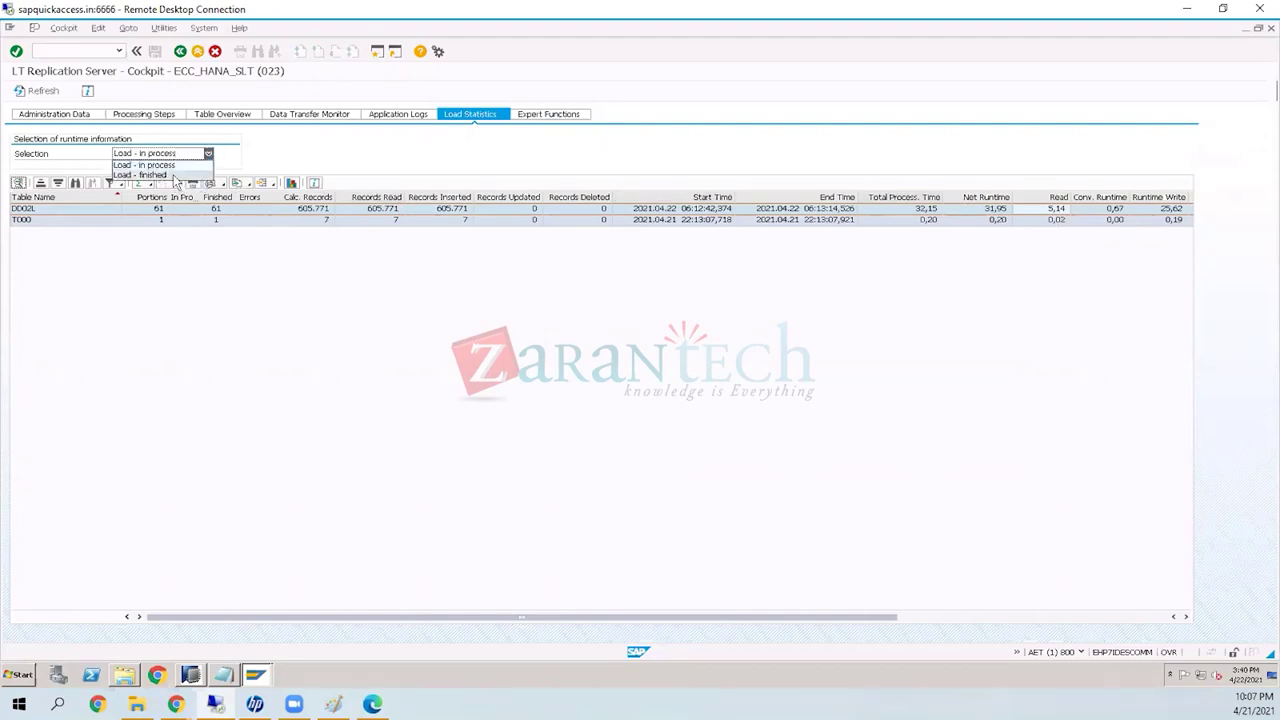
left_click(174, 177)
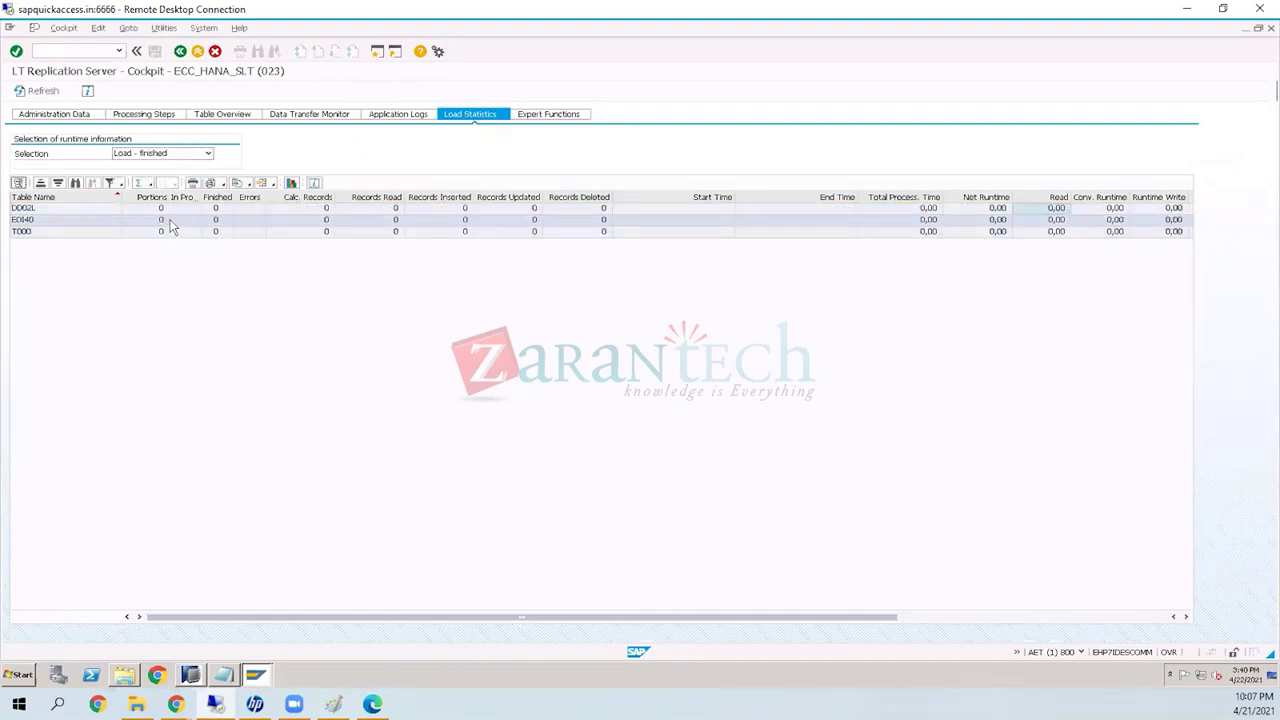
left_click(172, 220)
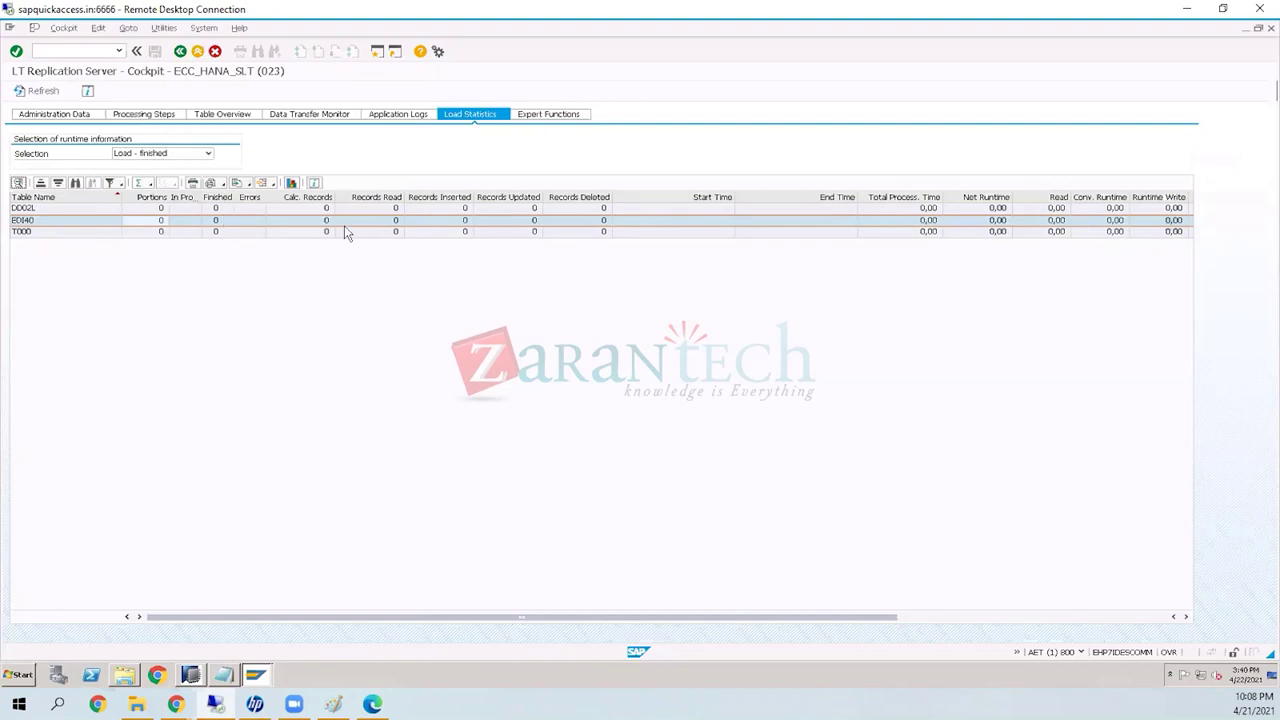
left_click(195, 155)
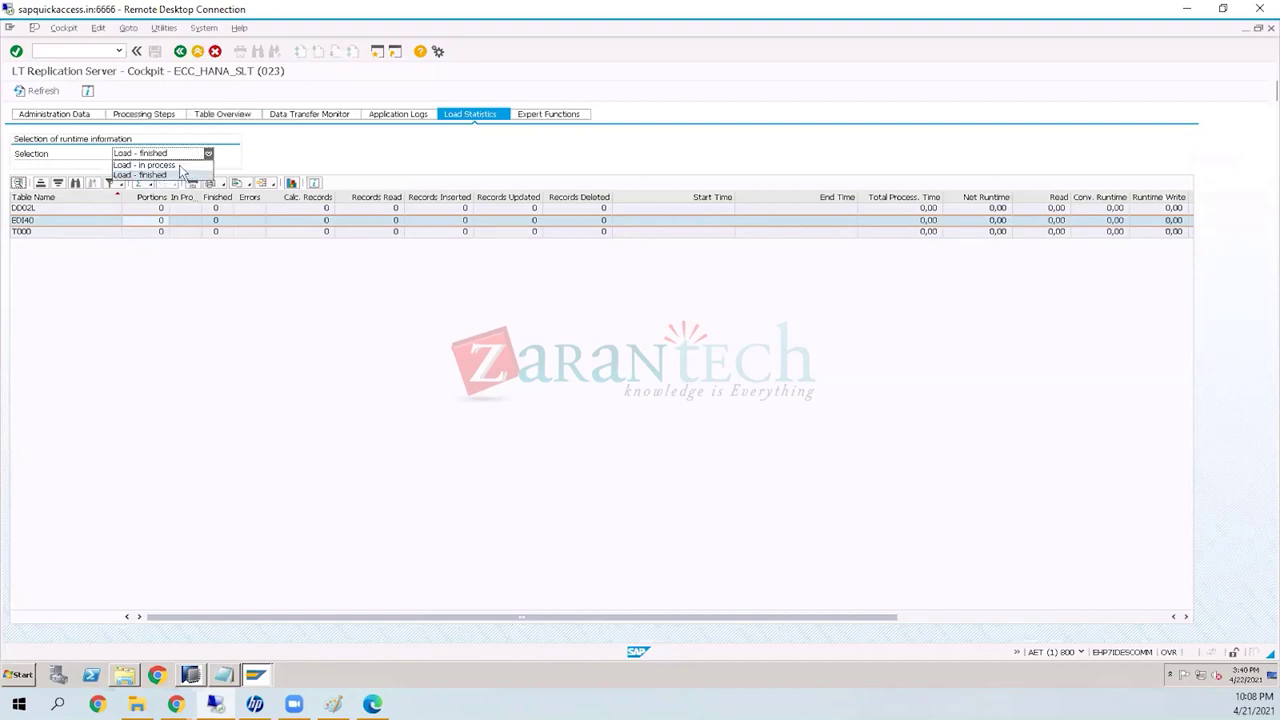
left_click(182, 166)
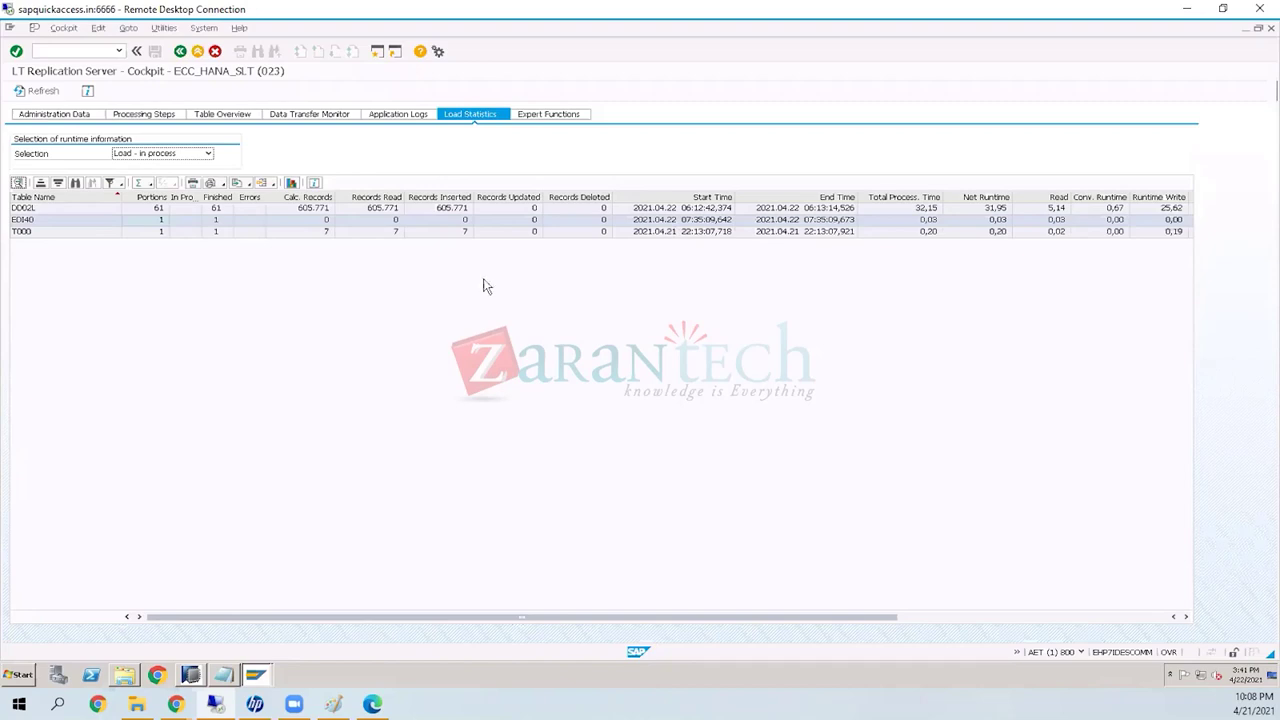
left_click(439, 210)
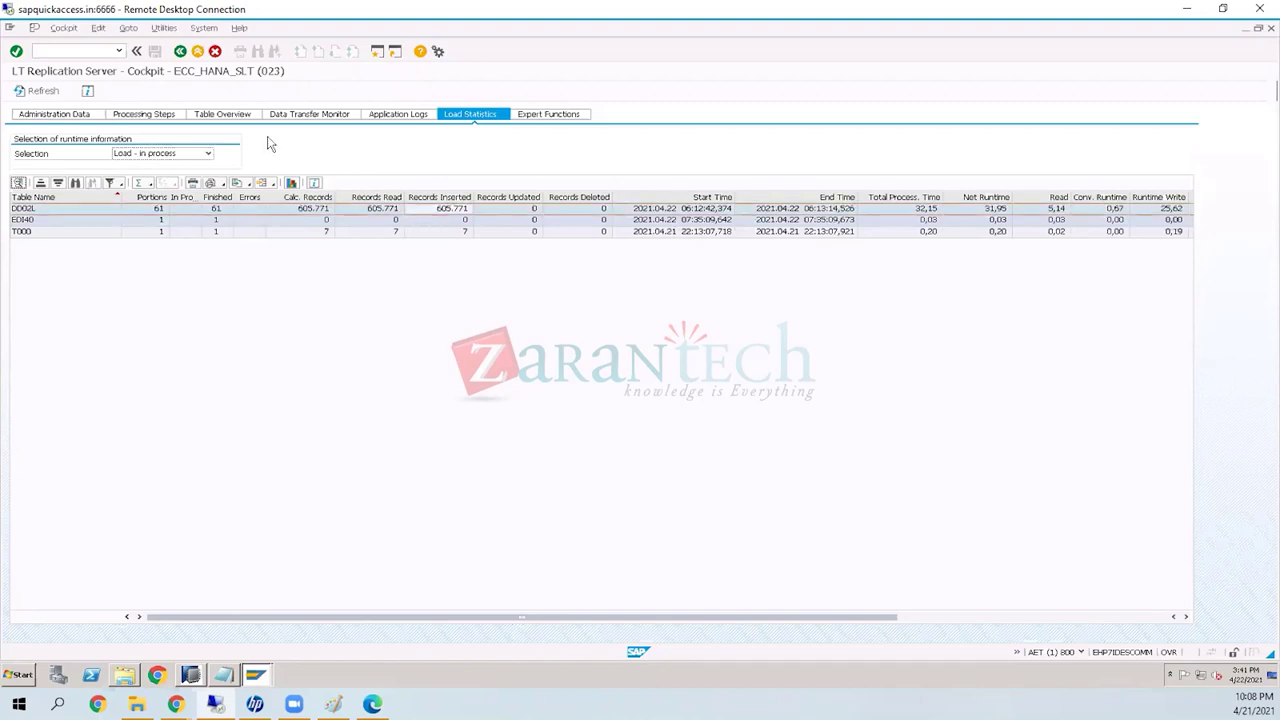
left_click(207, 155)
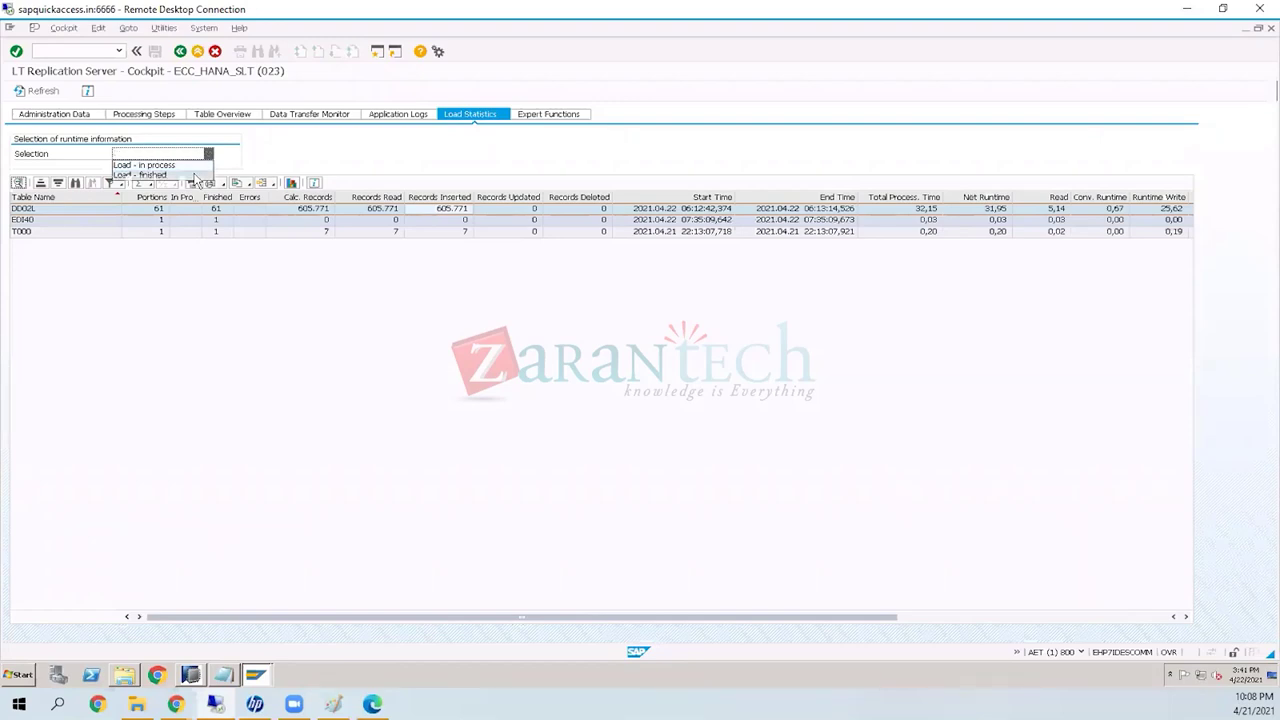
left_click(197, 176)
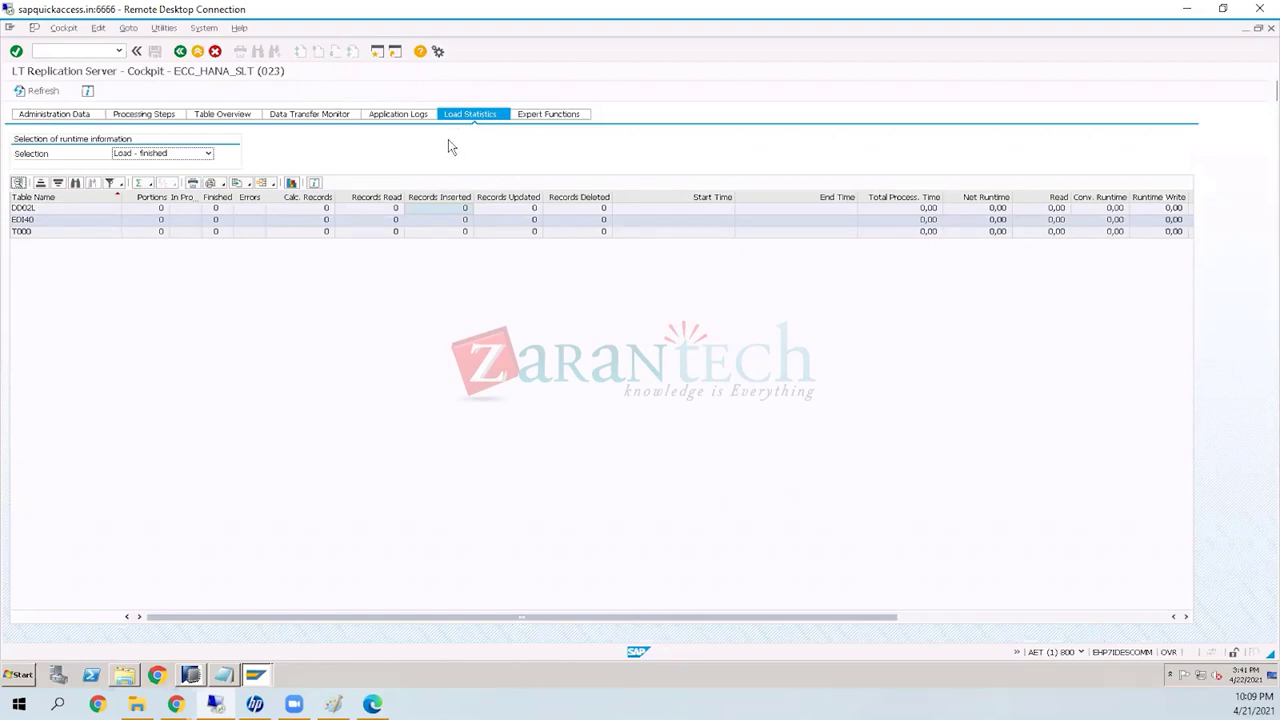
left_click(175, 156)
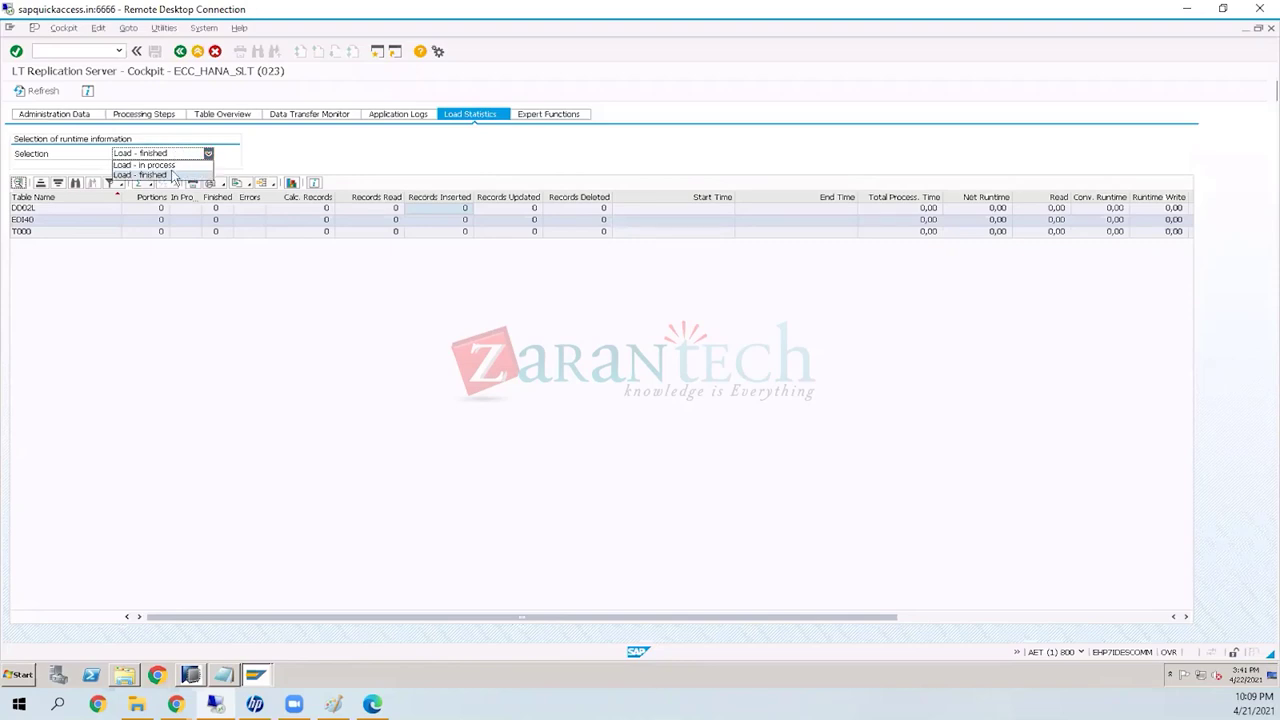
left_click(173, 165)
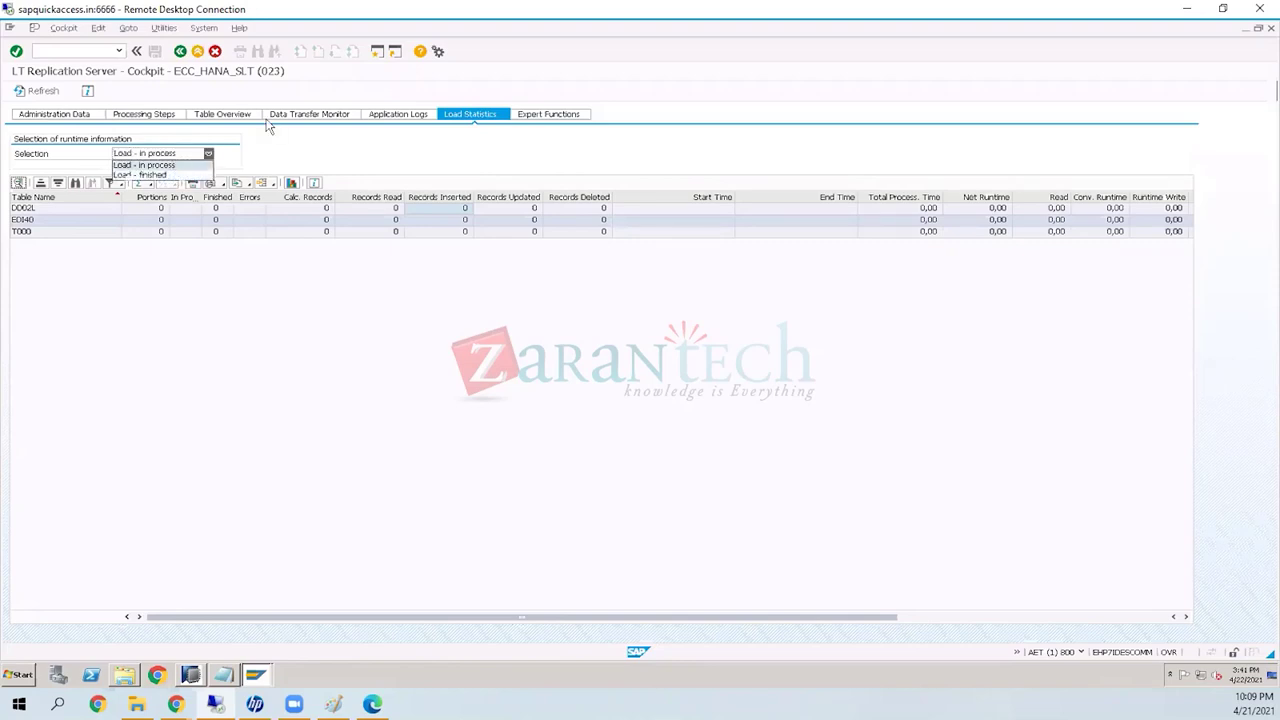
Step: Review the conversion and write runtimes, plus the reading, conversion and writing percentages of each table
left_click(1100, 197)
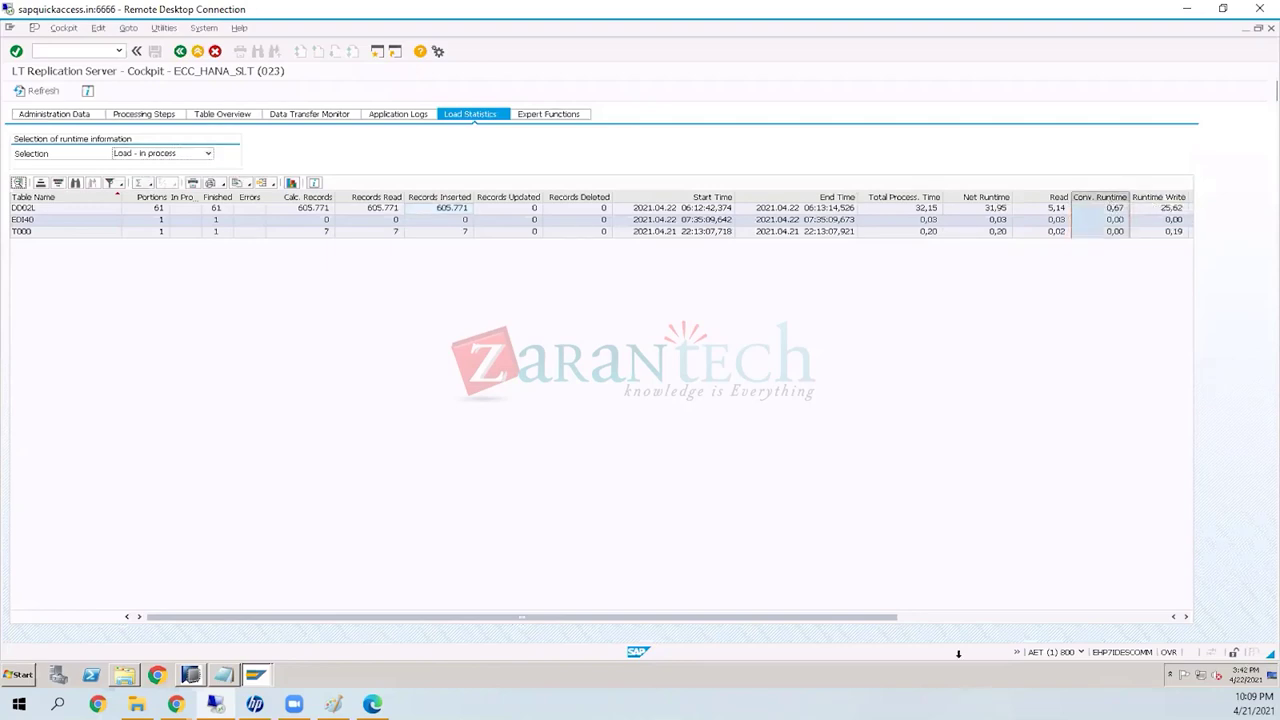
left_click(1160, 197)
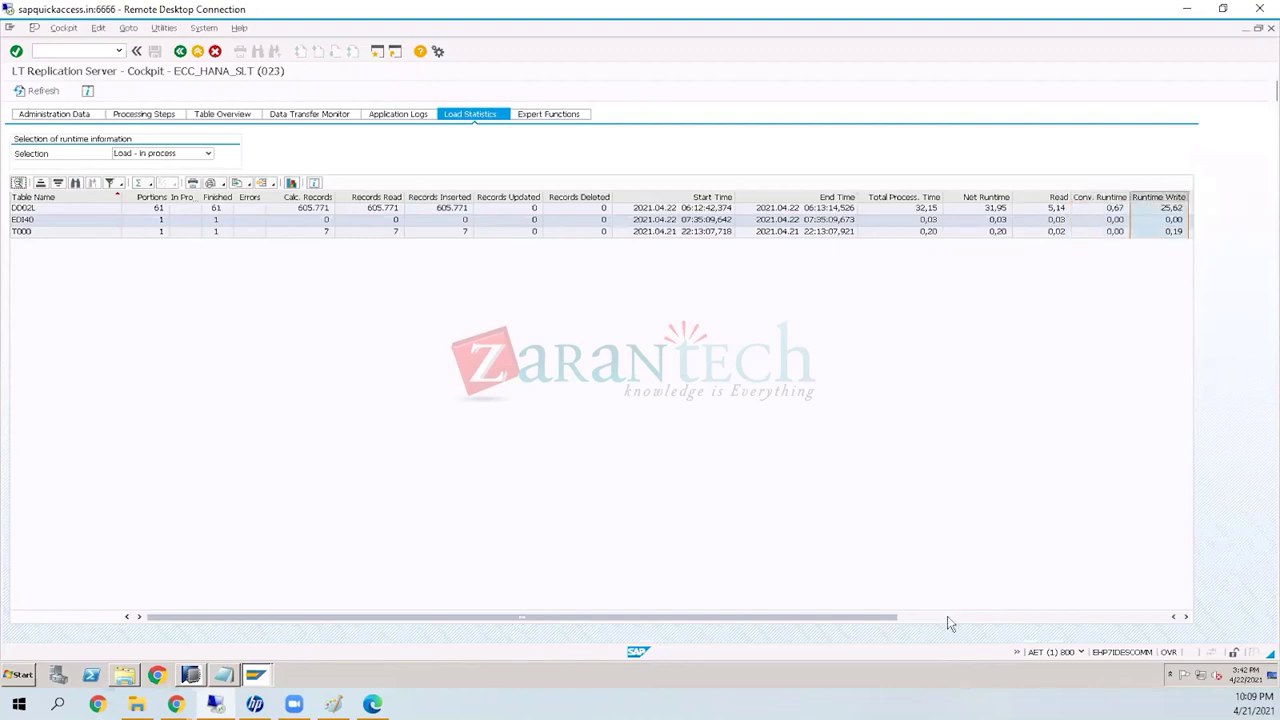
left_click(936, 619)
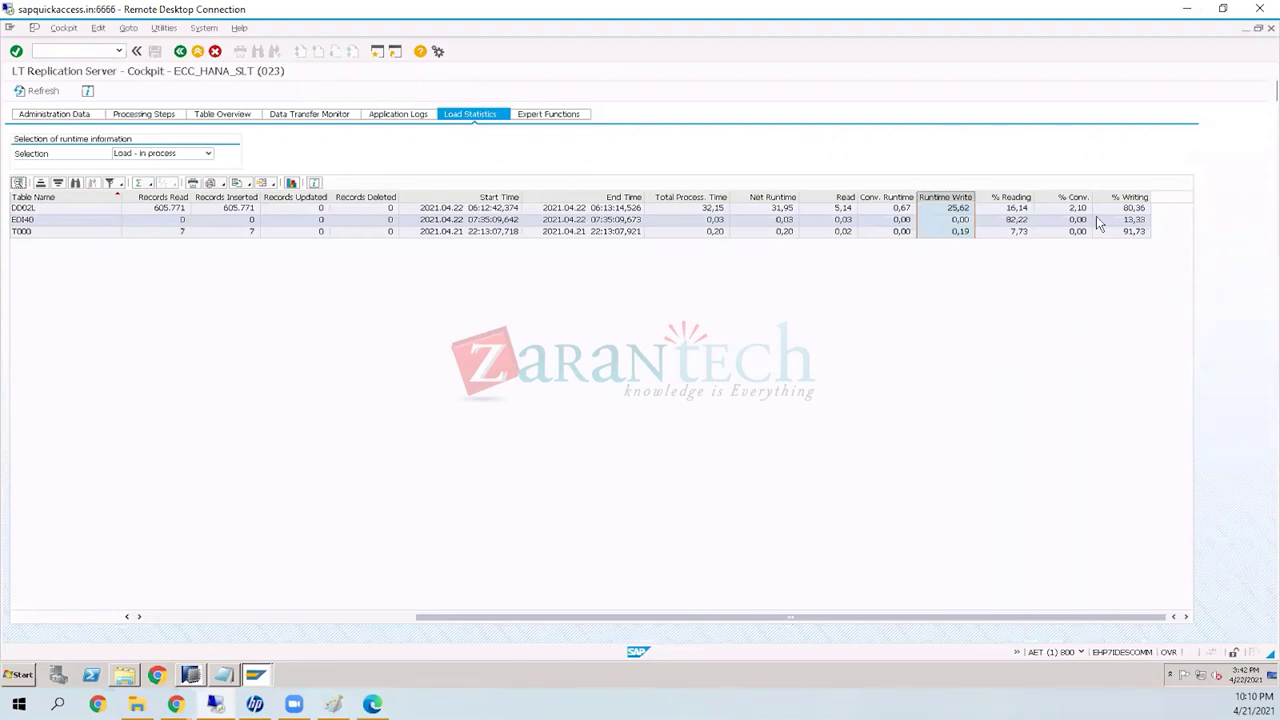
Step: Open the Expert Functions and locate the Table Health Check and 1:N Replication Health Check under Status and Notification
left_click(549, 116)
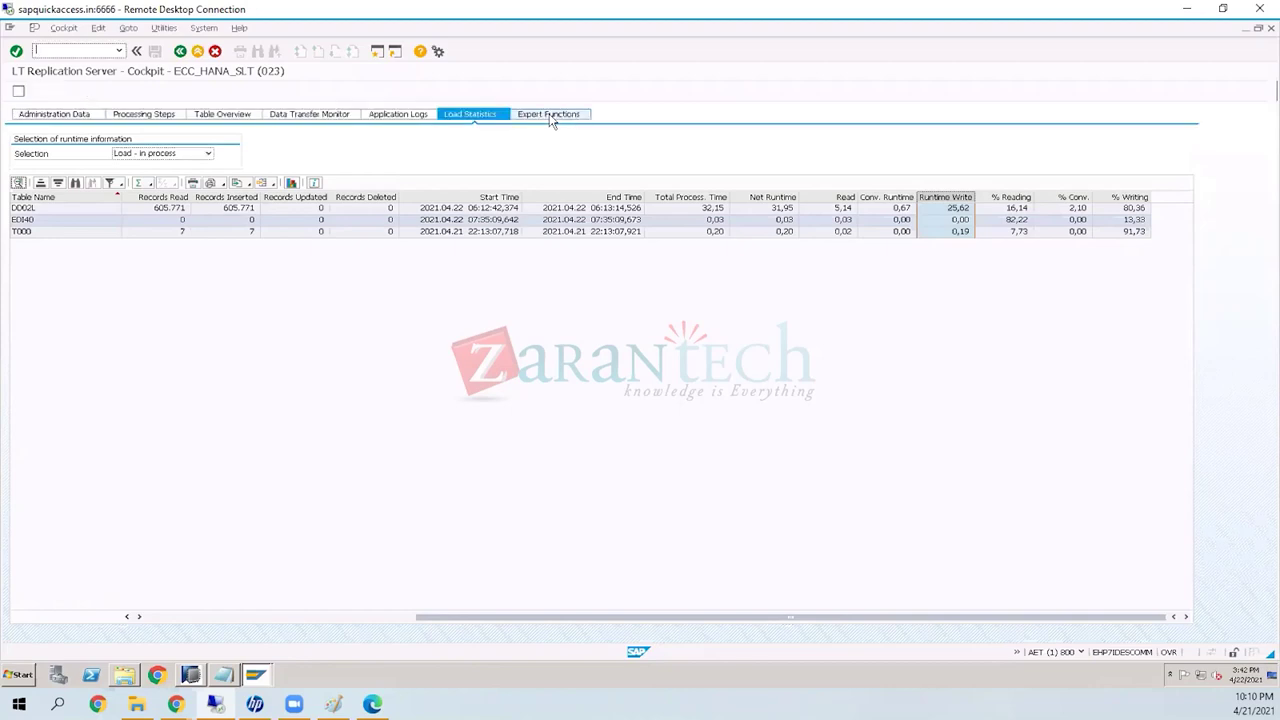
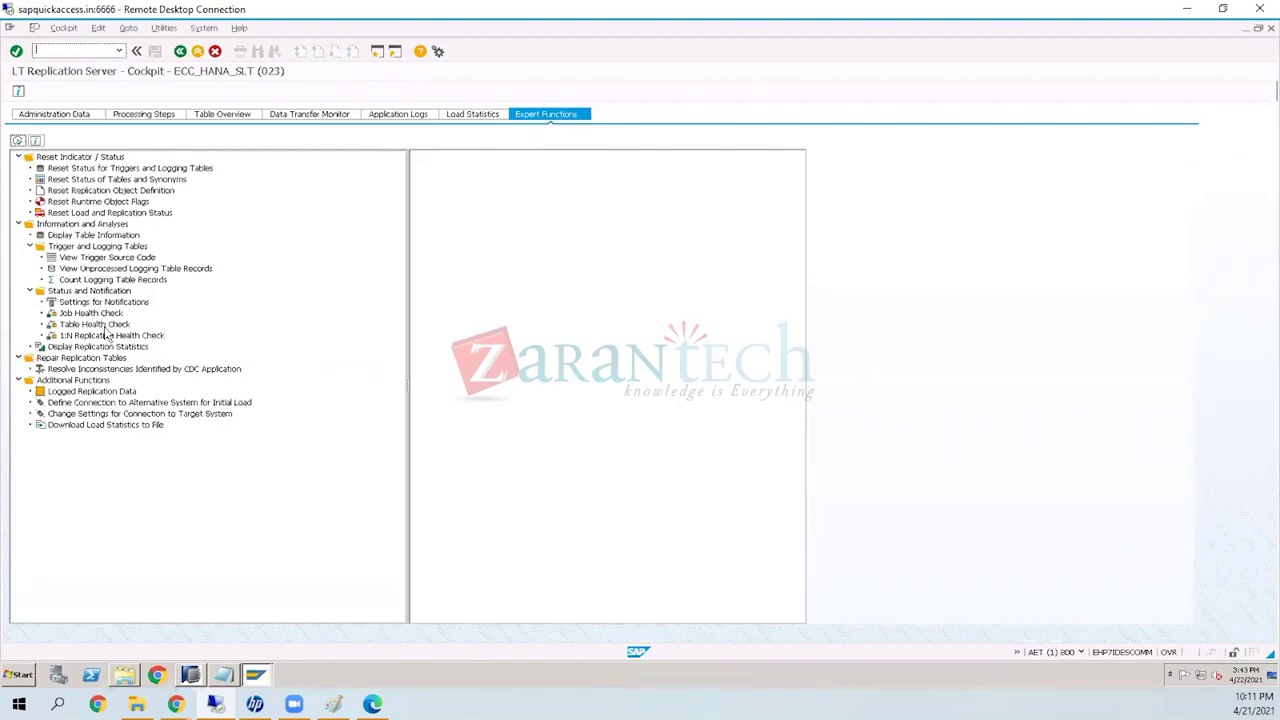
left_click(100, 325)
left_click(107, 337)
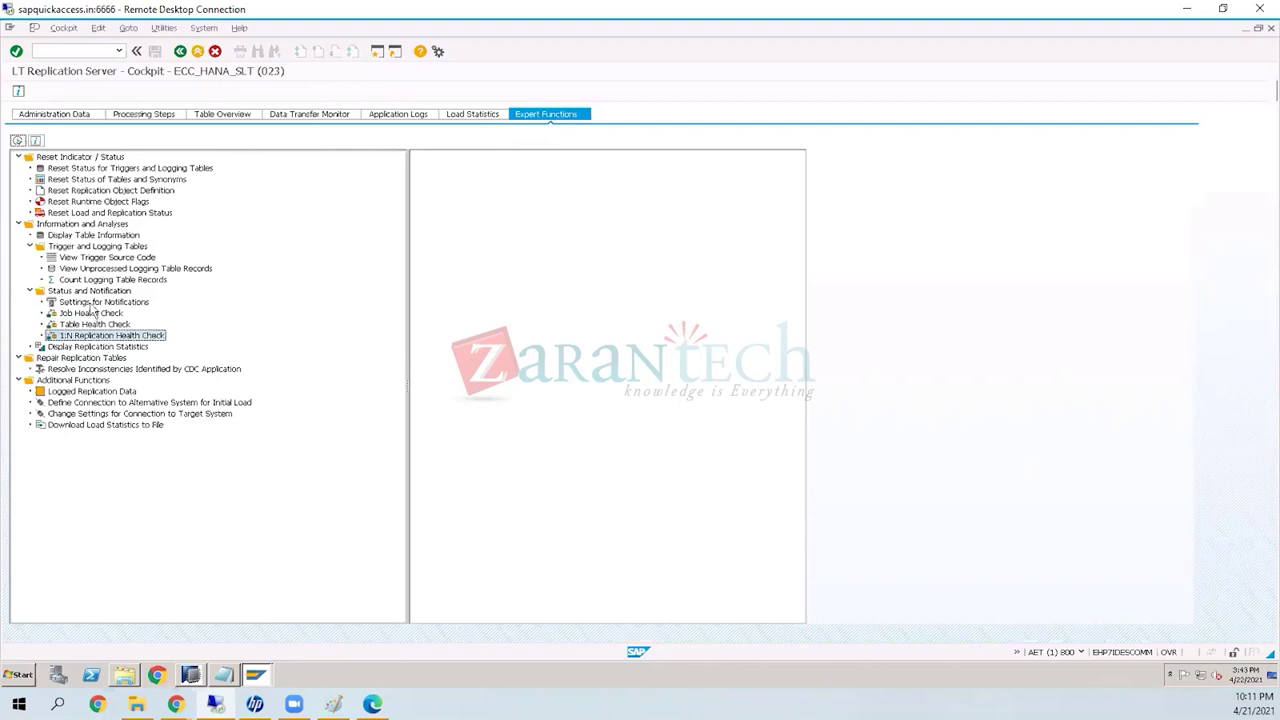
Step: Open the Settings for Notifications and review the e-mail recipients with their notification types and the latency thresholds
double_click(92, 304)
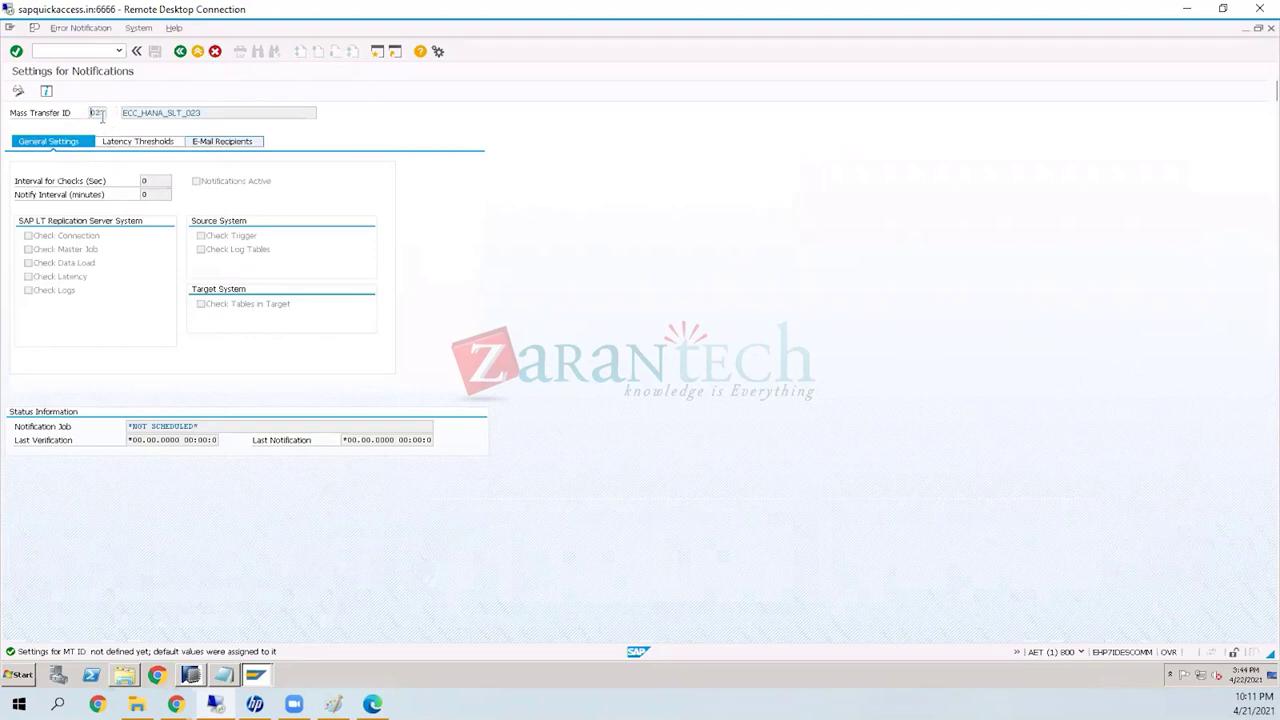
left_click(222, 141)
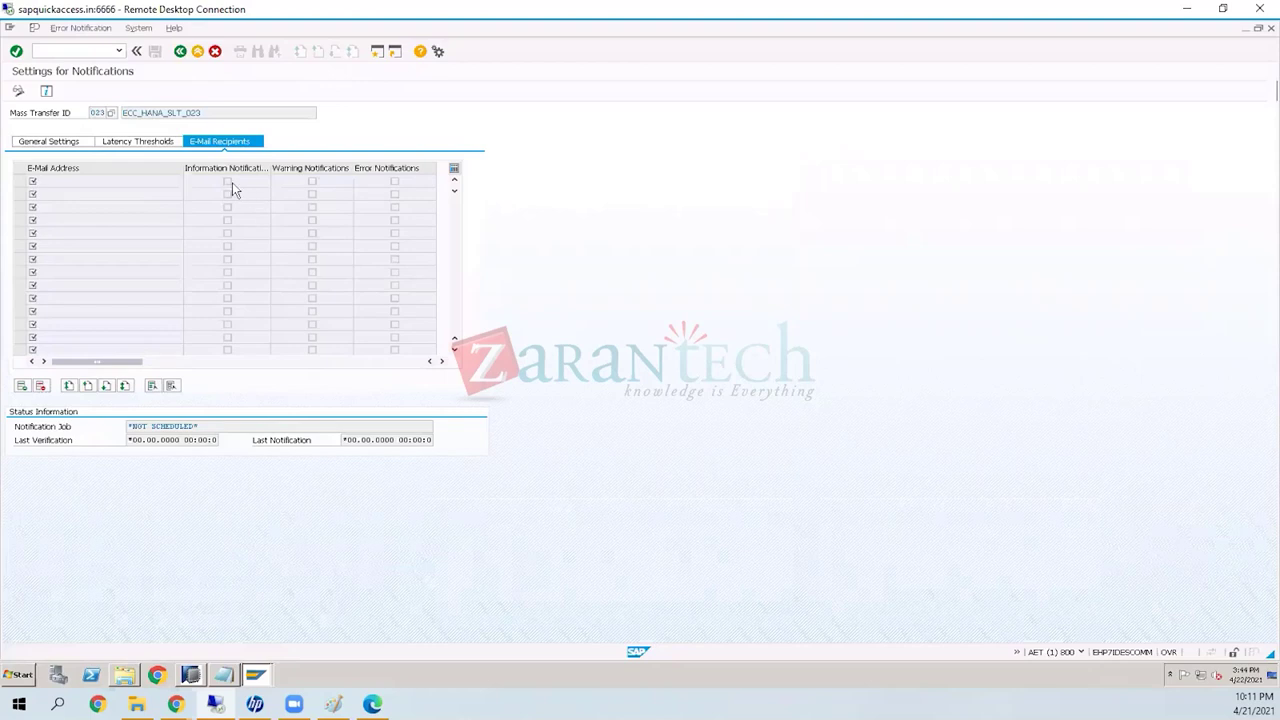
left_click(395, 182)
left_click(46, 181)
left_click(117, 147)
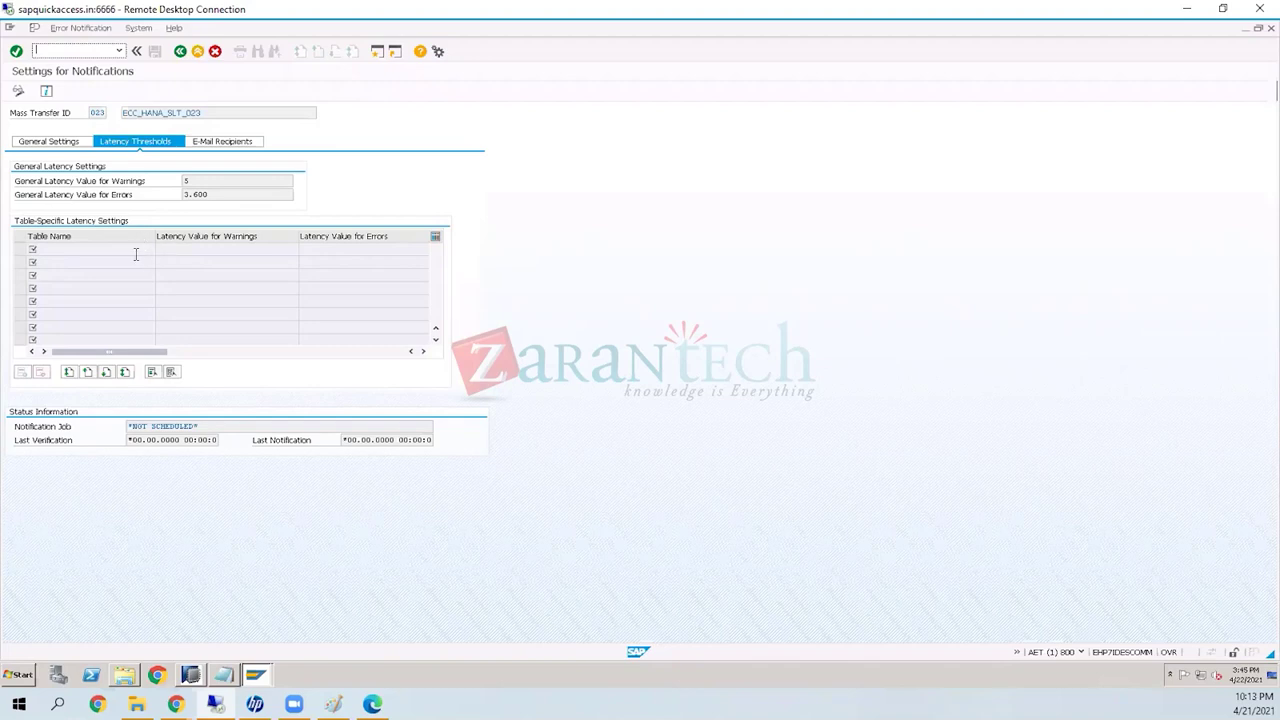
Step: Review the general notification settings, including the server, source and target checks and the notification job, and return to the Expert Functions
left_click(63, 146)
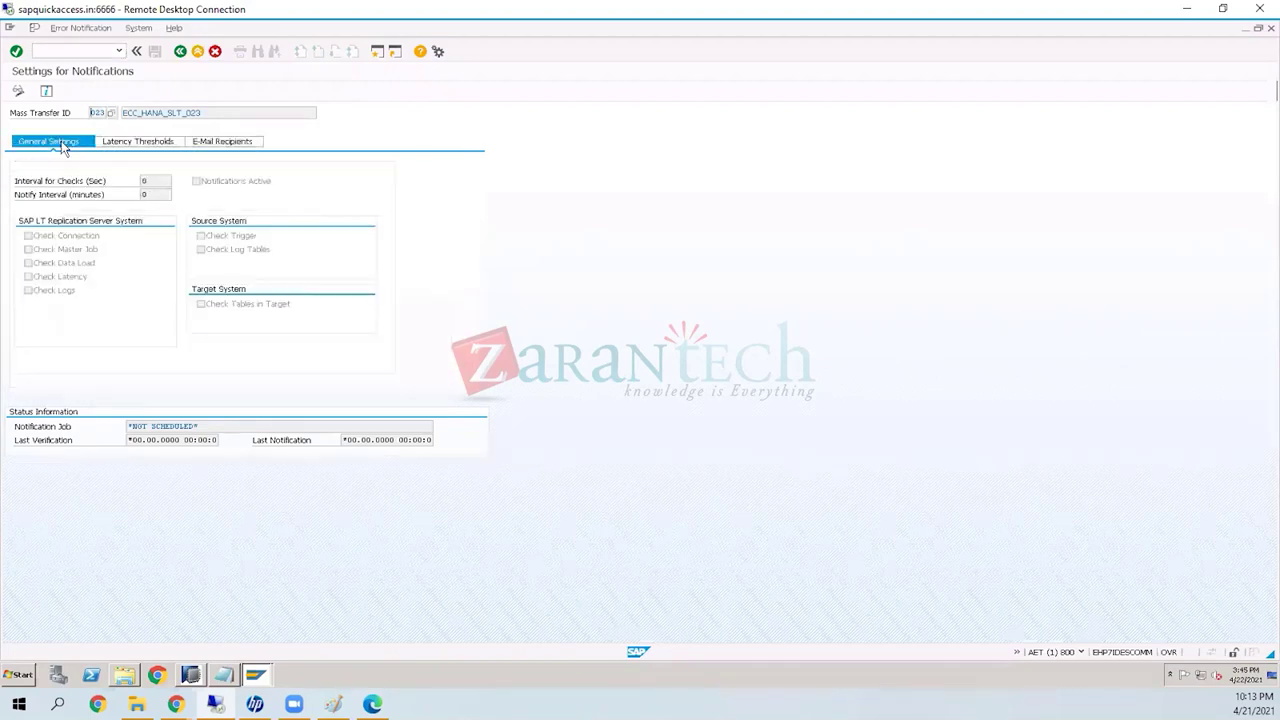
left_click(56, 237)
left_click(60, 252)
left_click(57, 266)
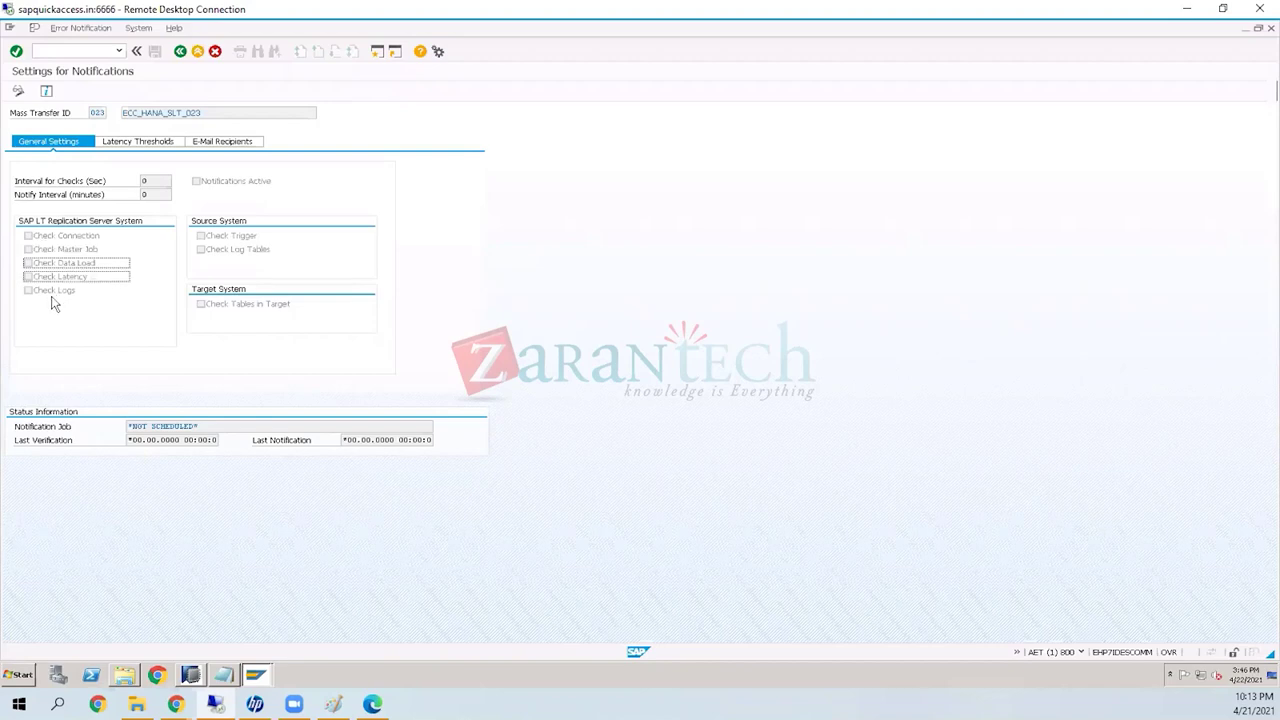
left_click(42, 275)
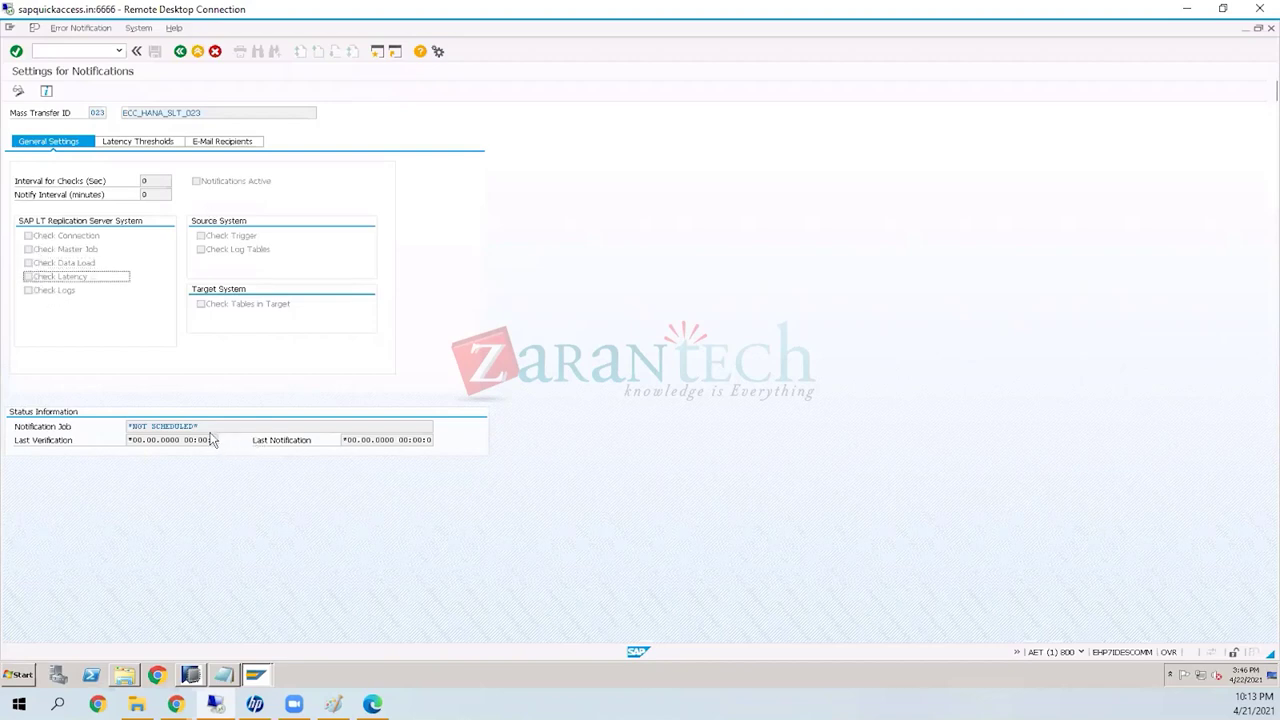
left_click(160, 427)
double_click(167, 427)
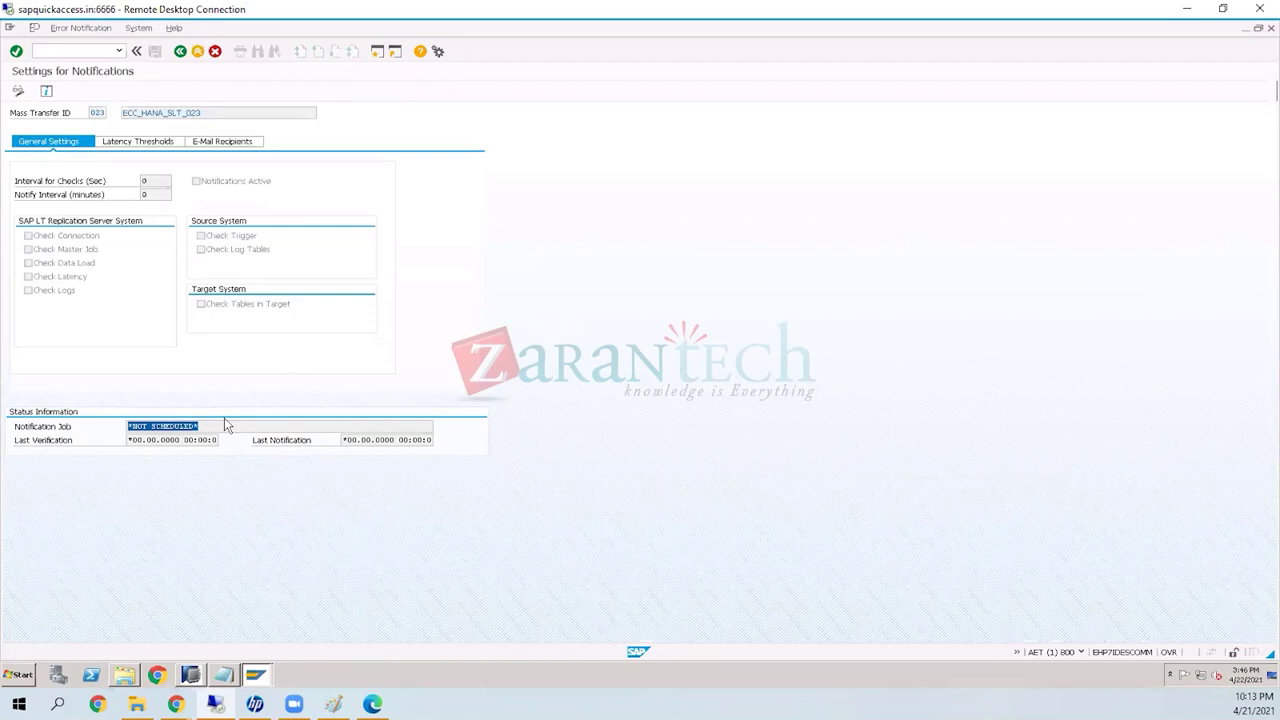
left_click(203, 305)
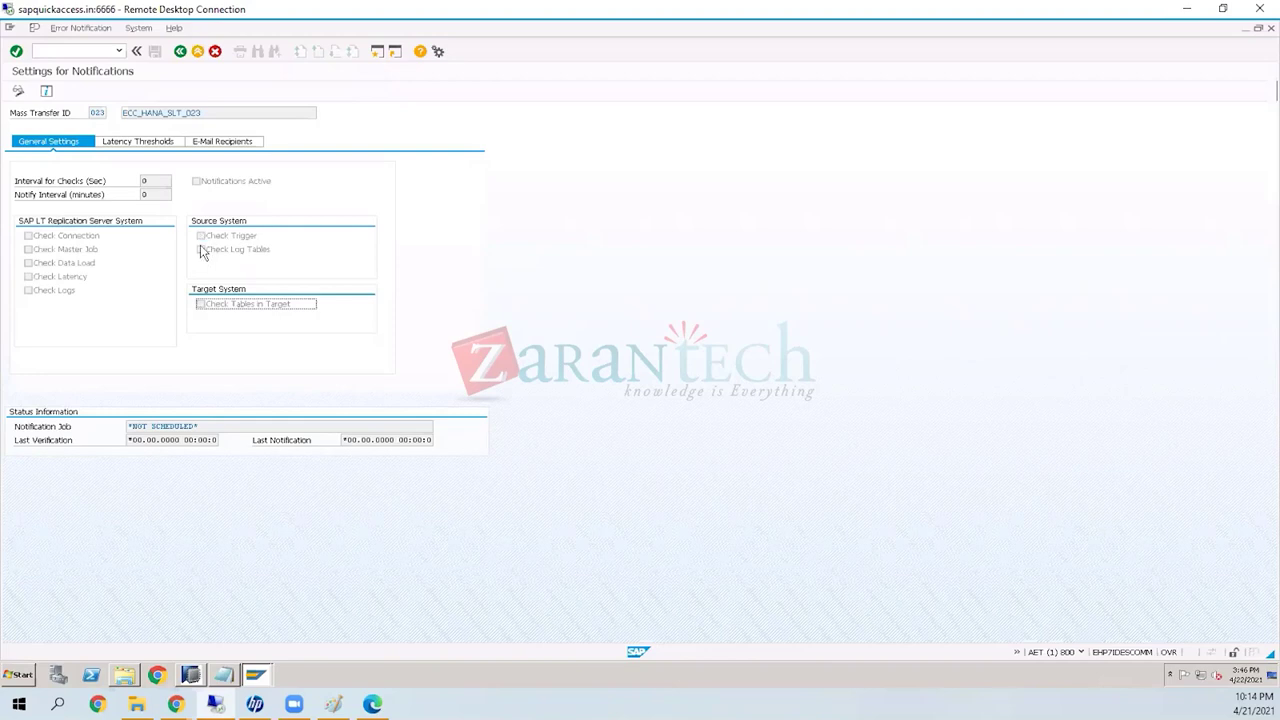
left_click(197, 184)
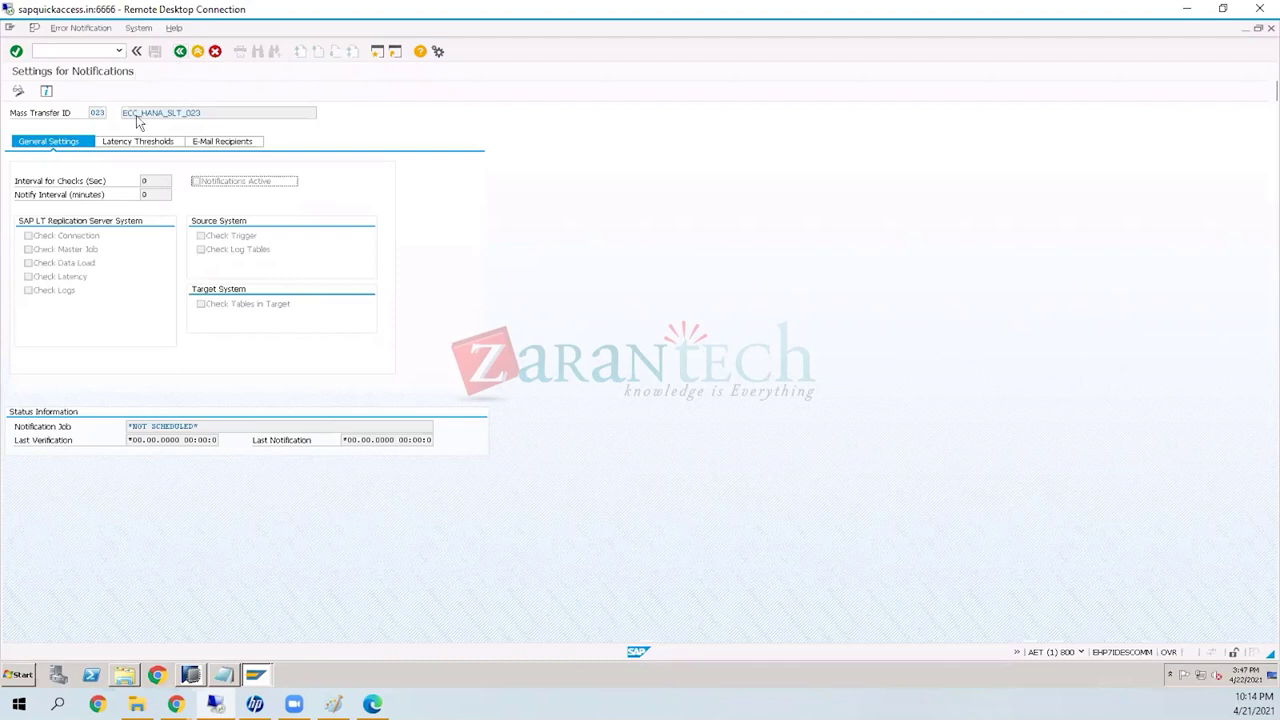
left_click(180, 51)
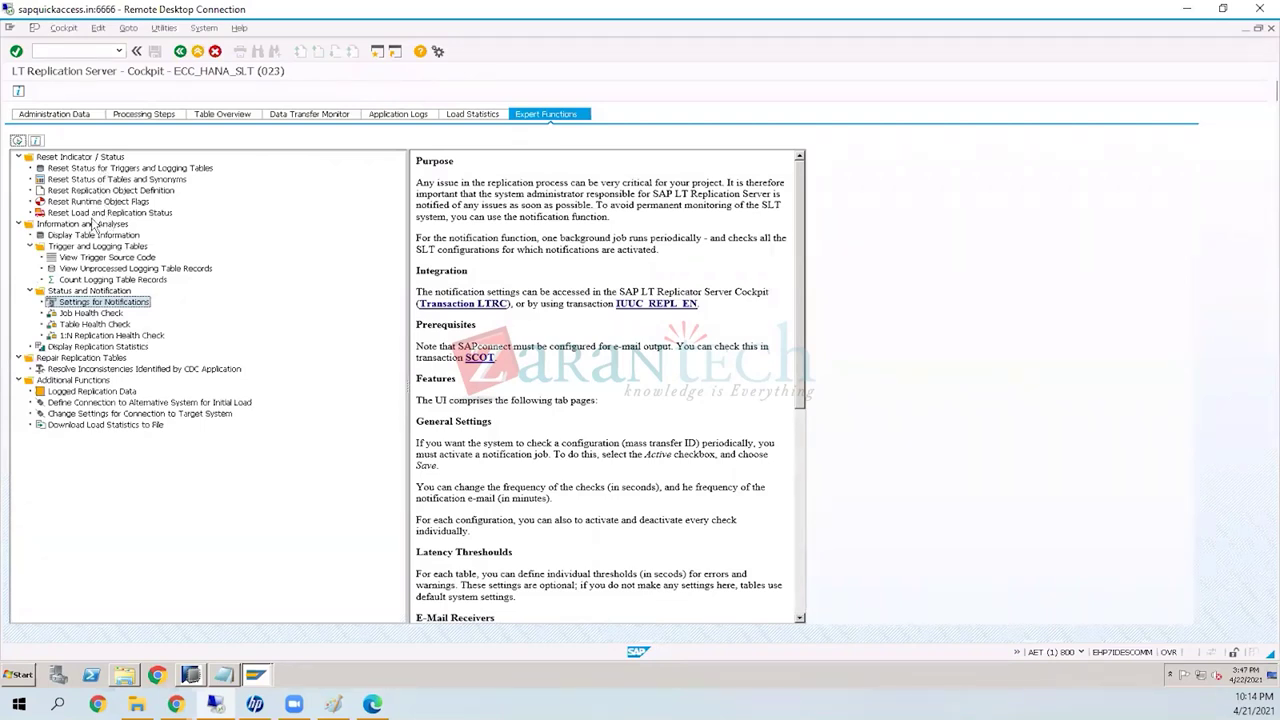
Step: Collapse the Status and Notification folder and open Display Replication Statistics
left_click(30, 291)
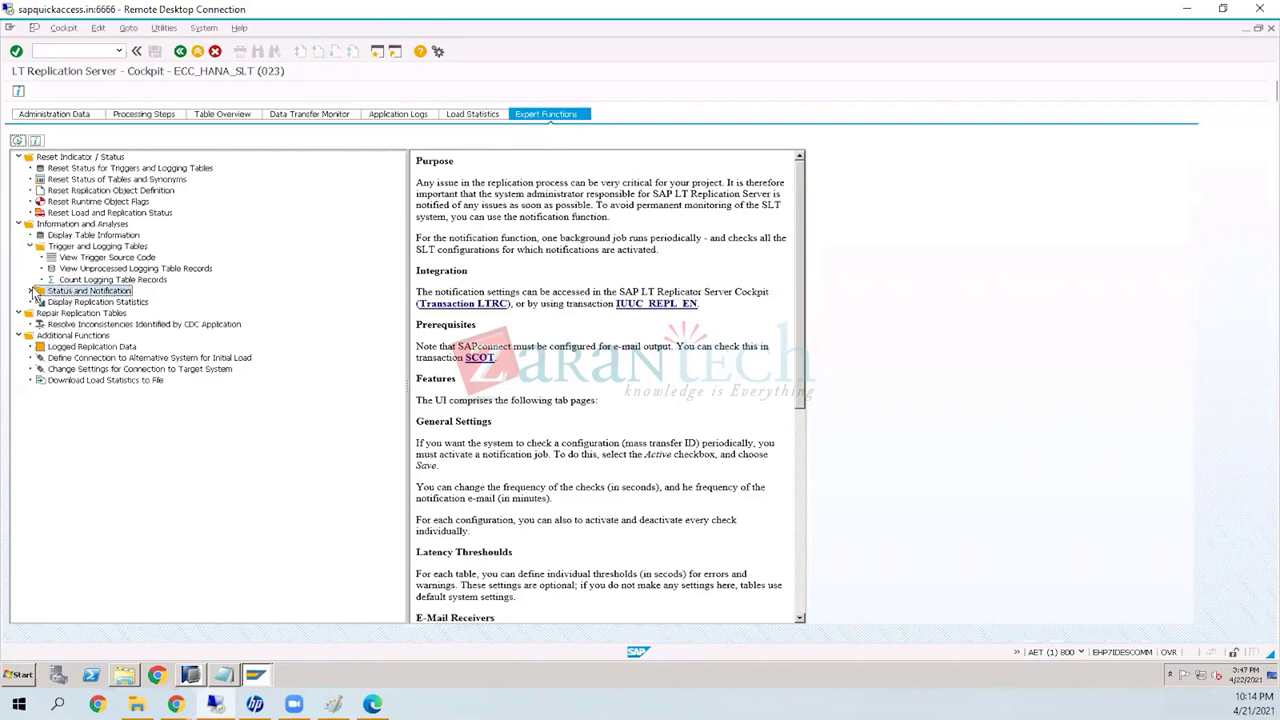
double_click(63, 303)
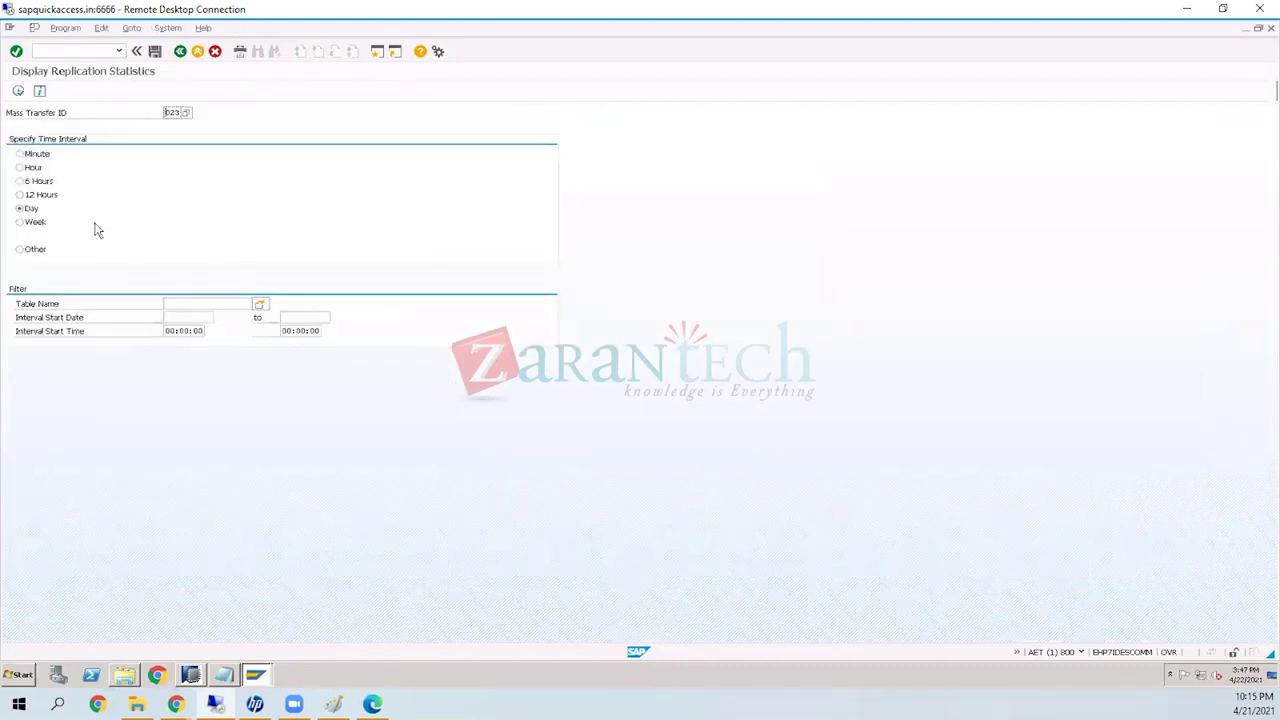
left_click(190, 302)
left_click(190, 303)
double_click(190, 305)
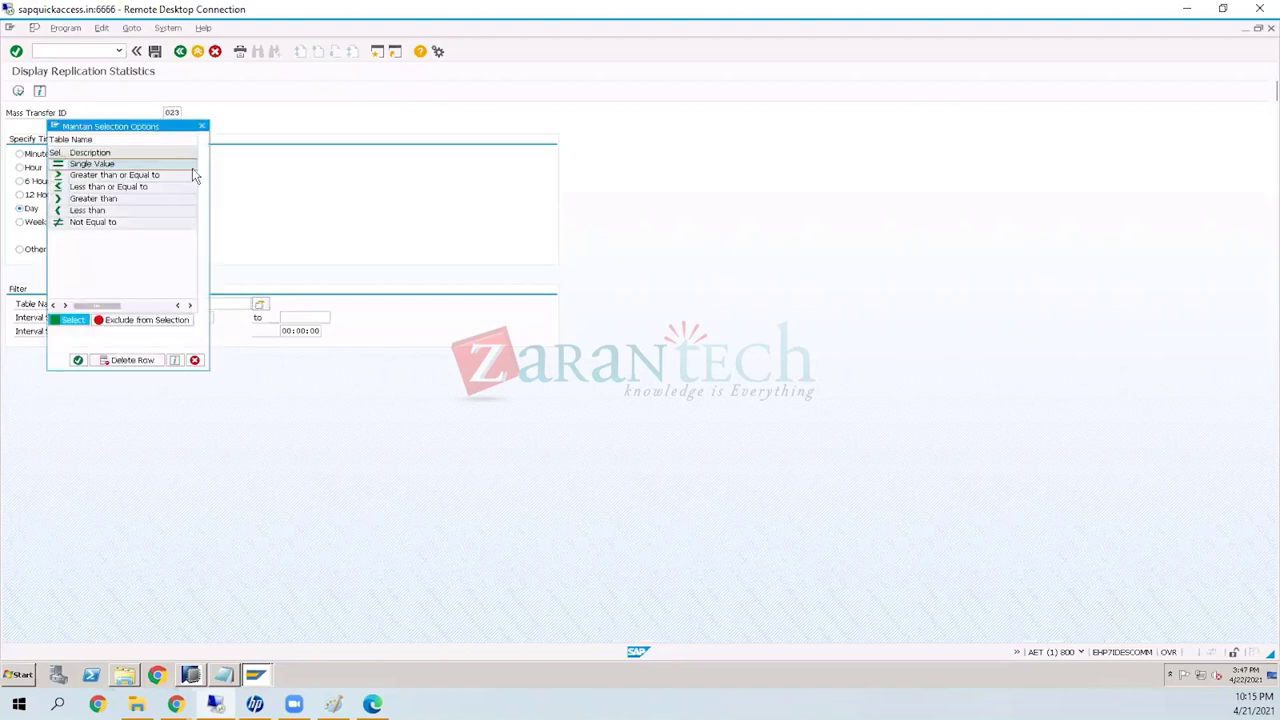
left_click(202, 128)
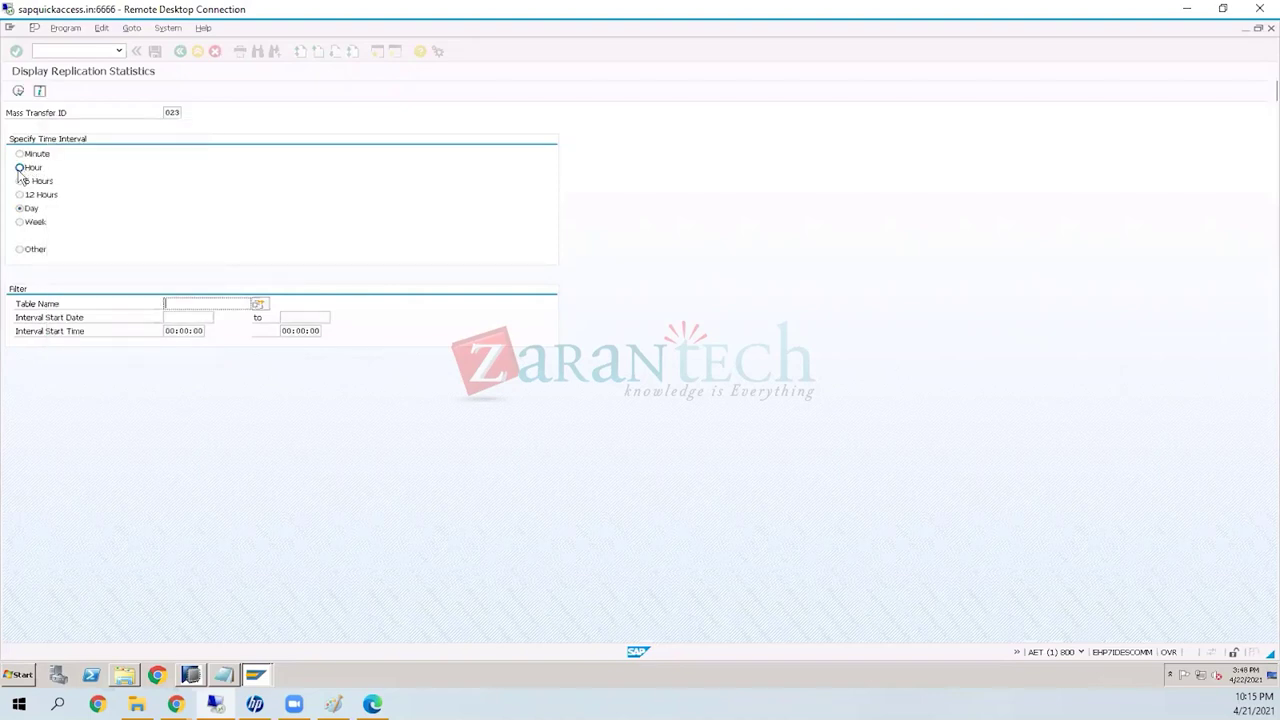
Step: Set the statistics time interval to Hour and filter the table names by the single values BSEG and T000
left_click(19, 173)
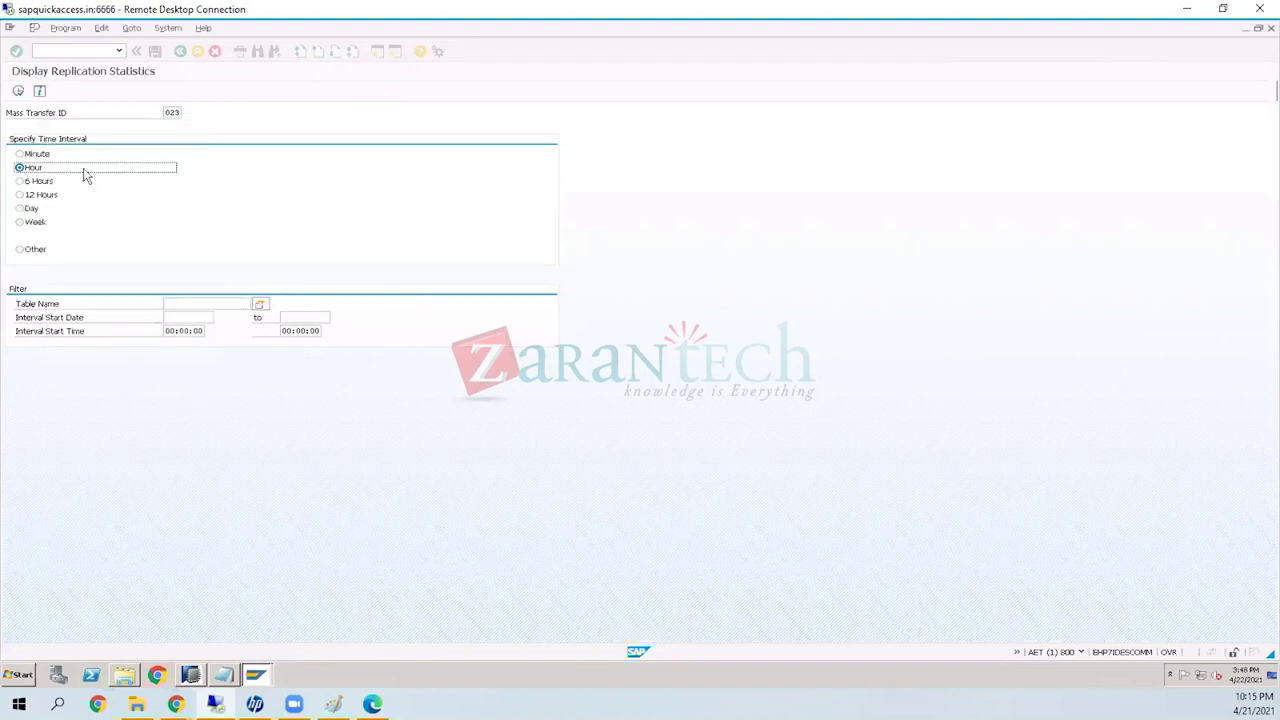
left_click(138, 298)
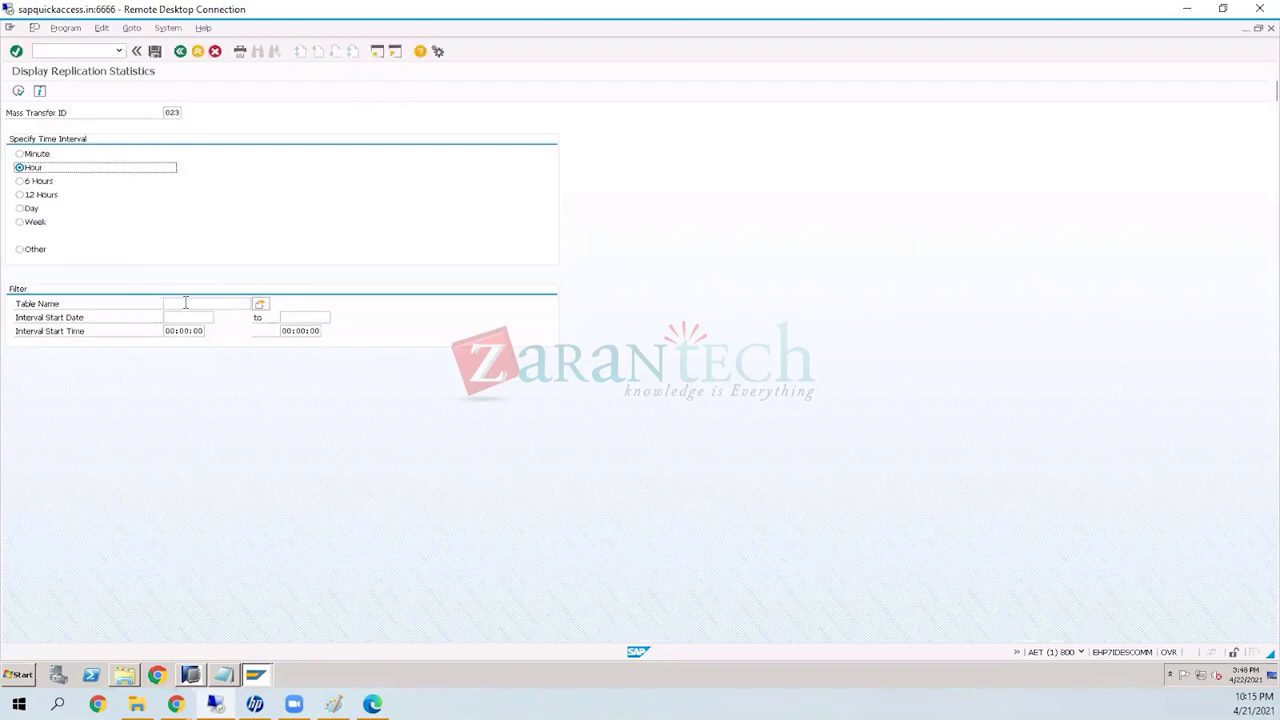
left_click(185, 302)
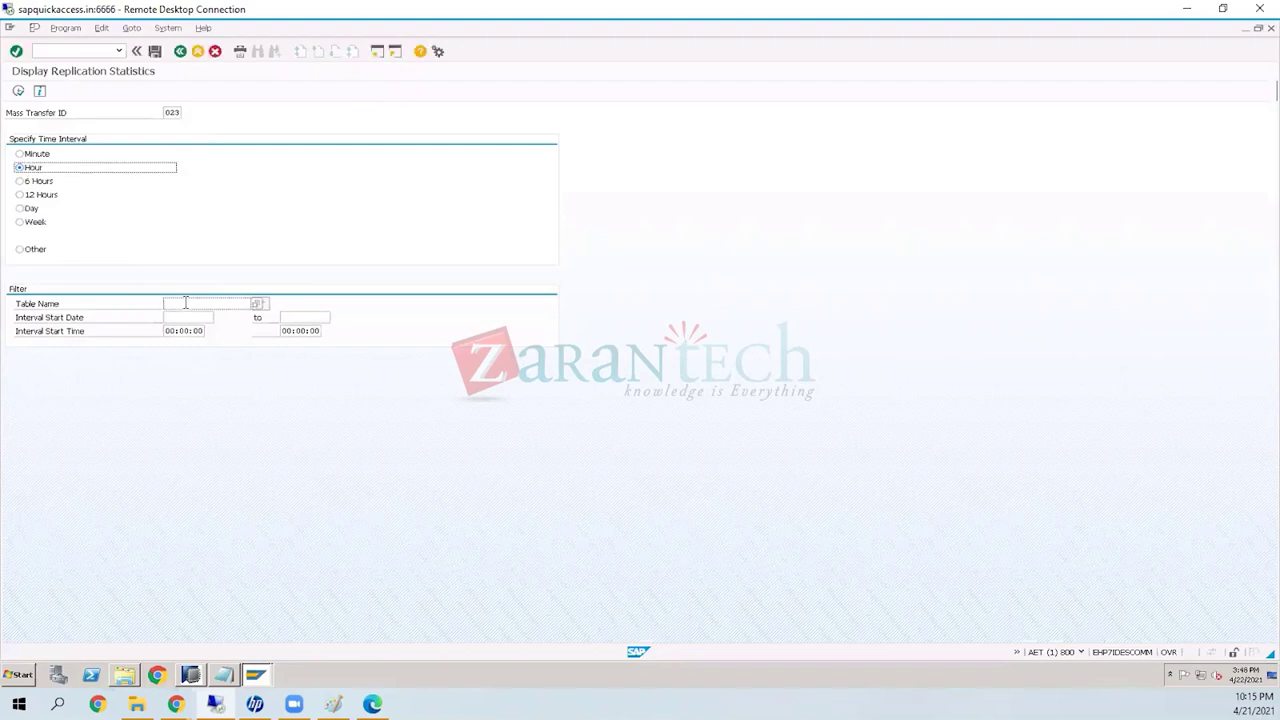
left_click(259, 304)
left_click(261, 306)
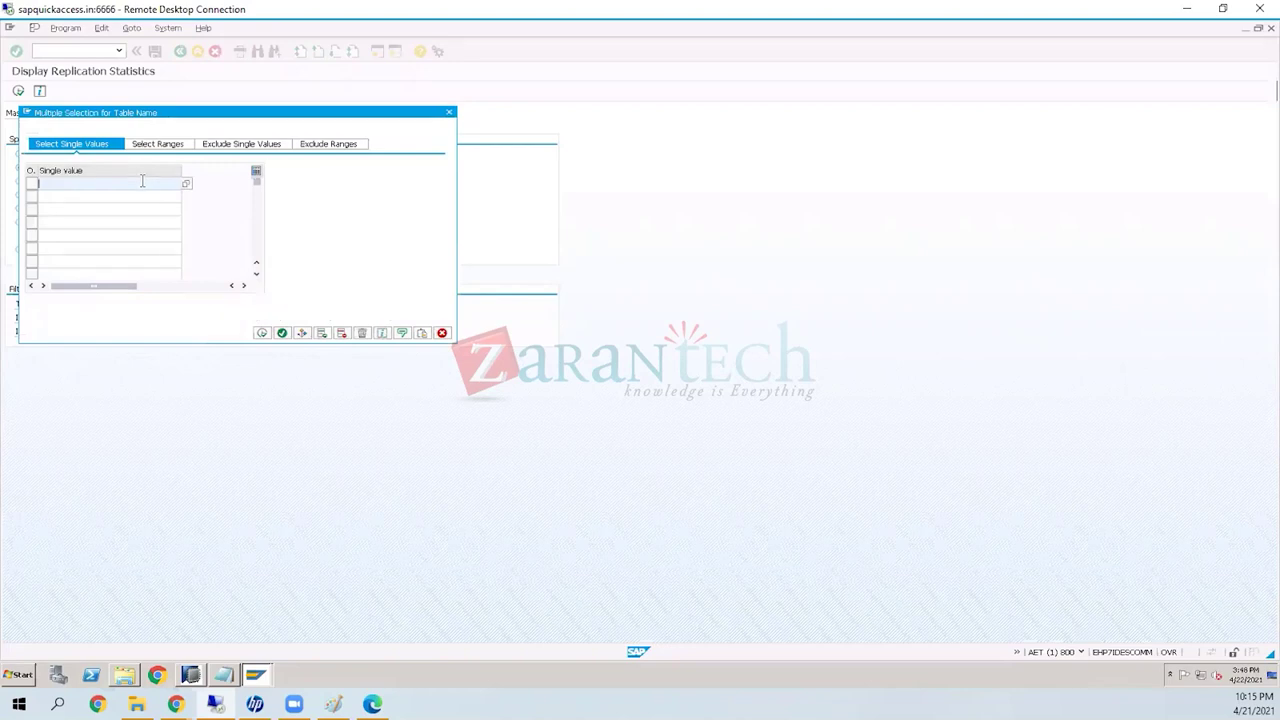
type("BSEG")
key("Return")
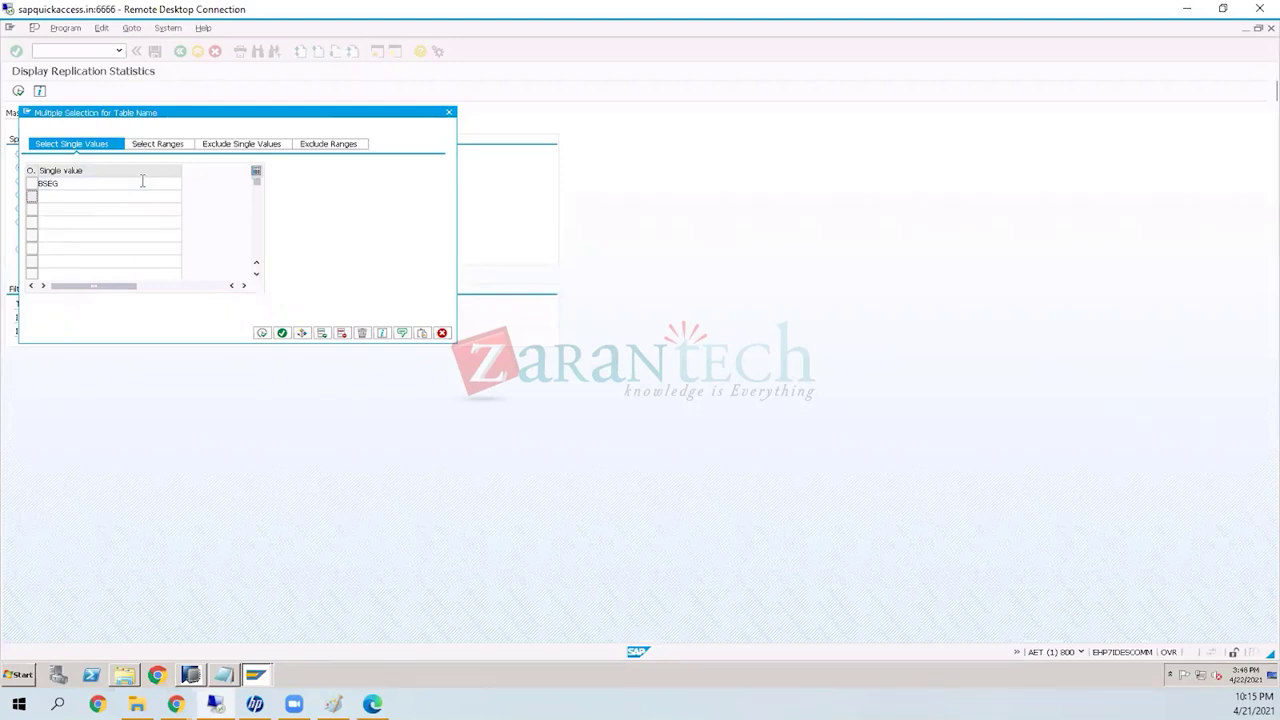
left_click(132, 198)
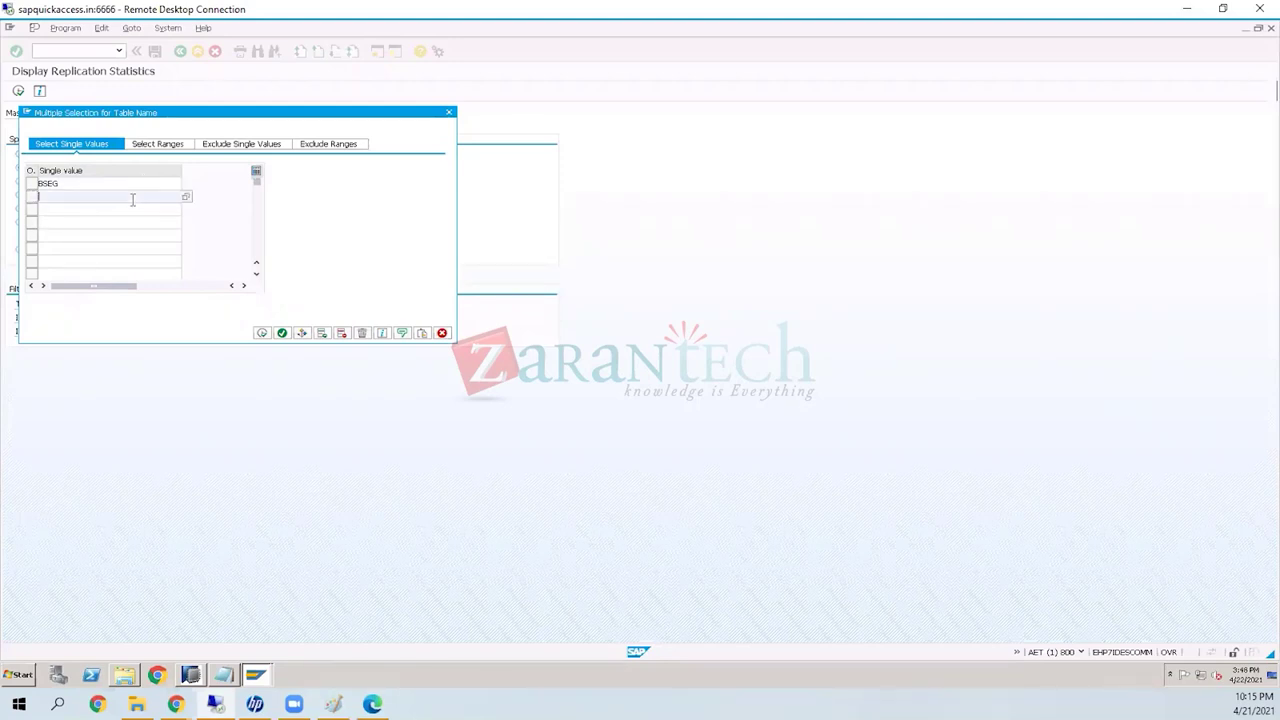
type("T")
type("000")
left_click(263, 334)
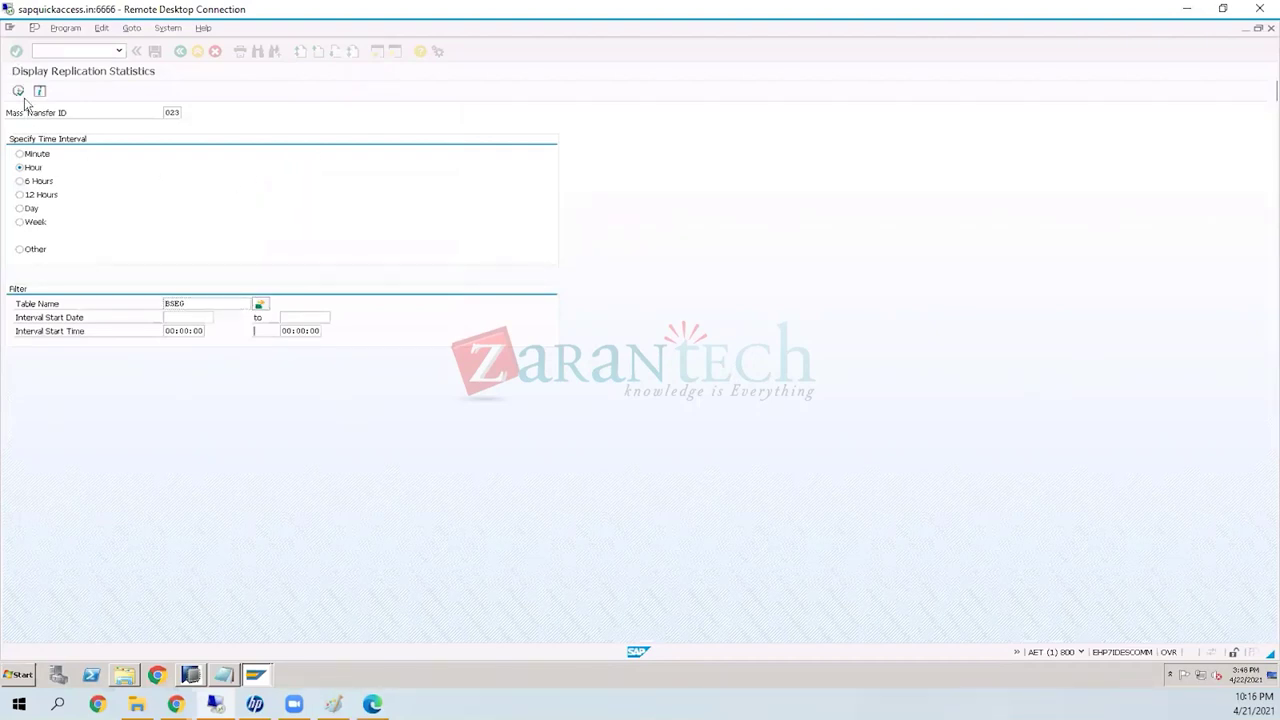
Step: Run the hourly replication statistics for the filtered tables, and return to the selection to recheck the table name filter
key("F8")
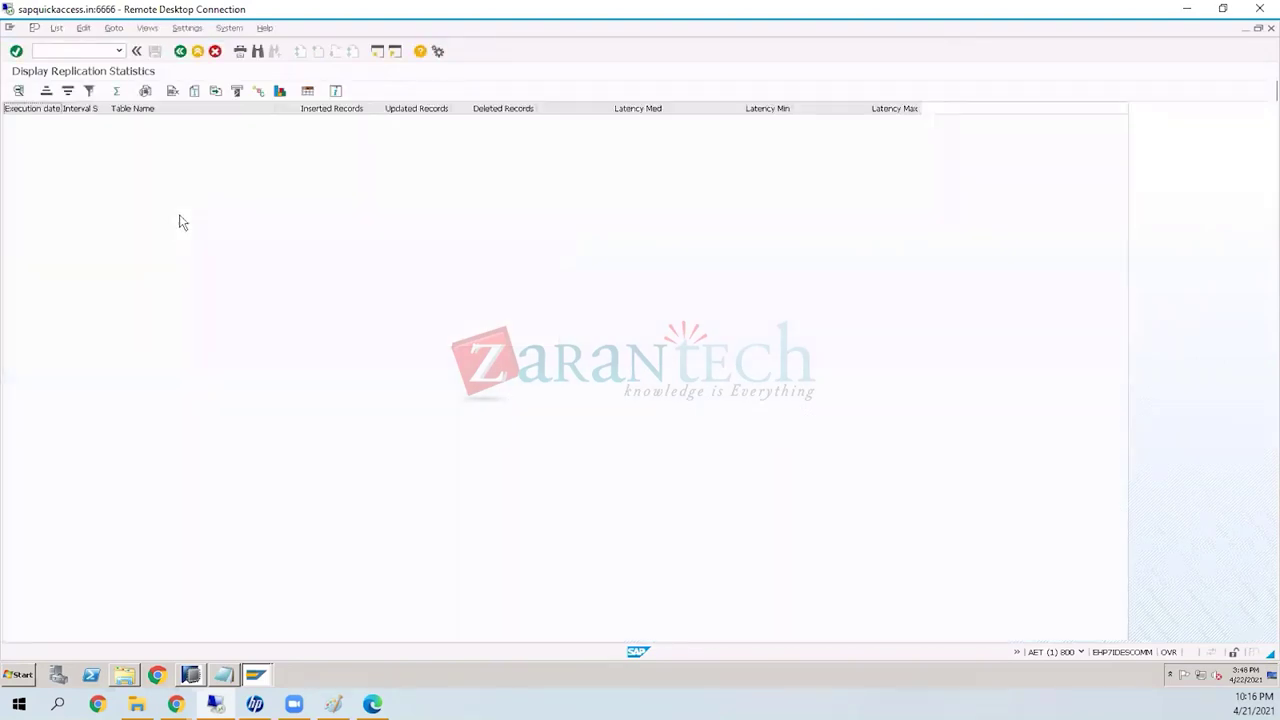
left_click(176, 55)
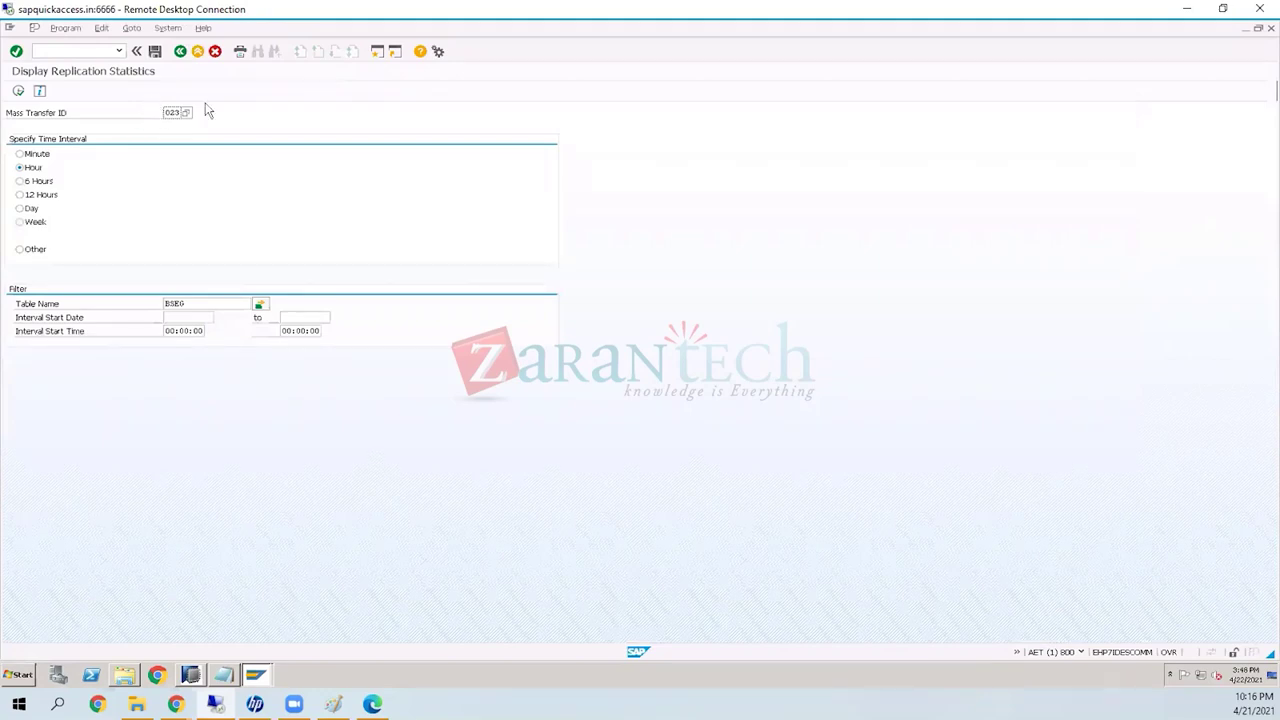
double_click(161, 305)
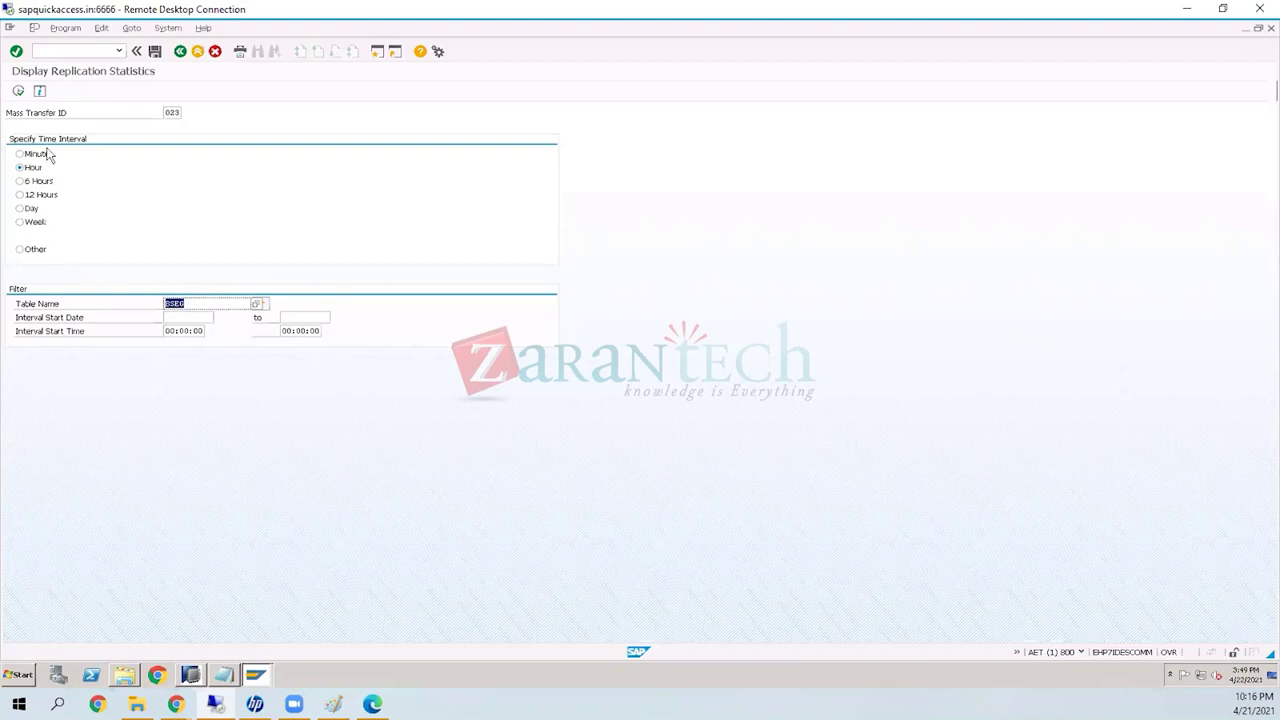
left_click(209, 303)
left_click_drag(209, 303, 160, 302)
left_click(200, 303)
double_click(165, 303)
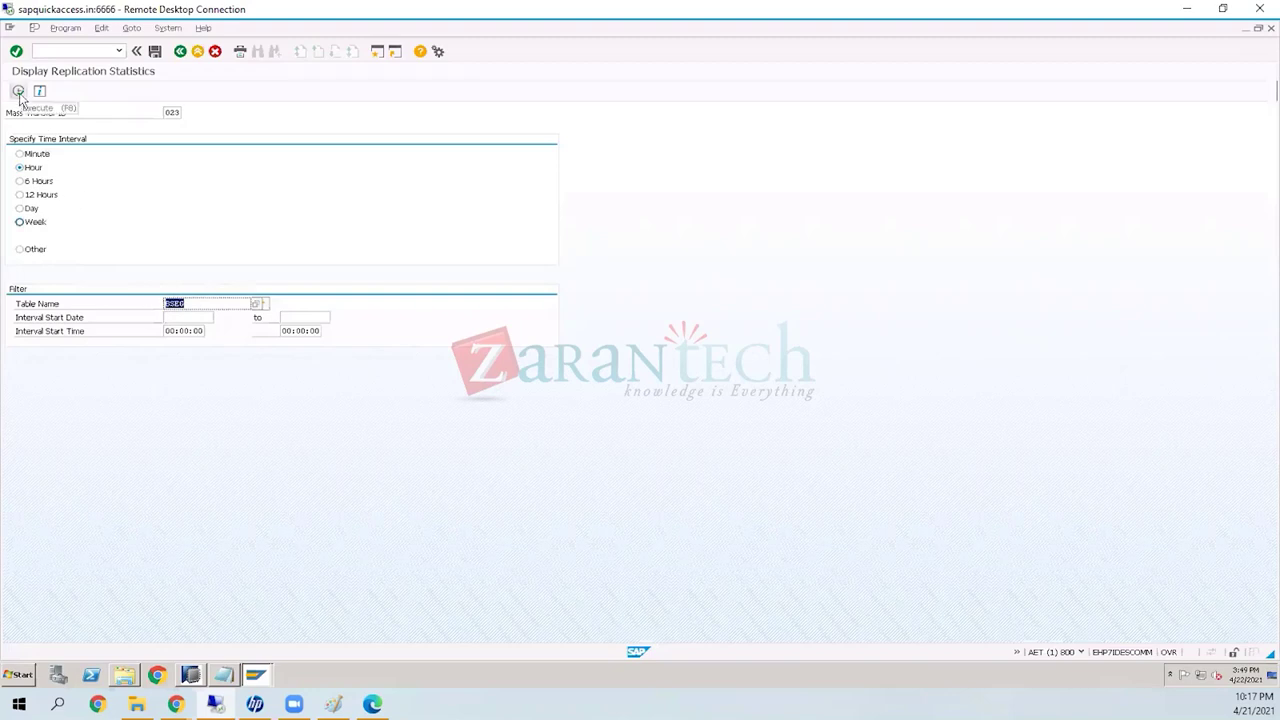
Step: Run the replication statistics again, examine the record and latency columns, and return to the Expert Functions
left_click(18, 92)
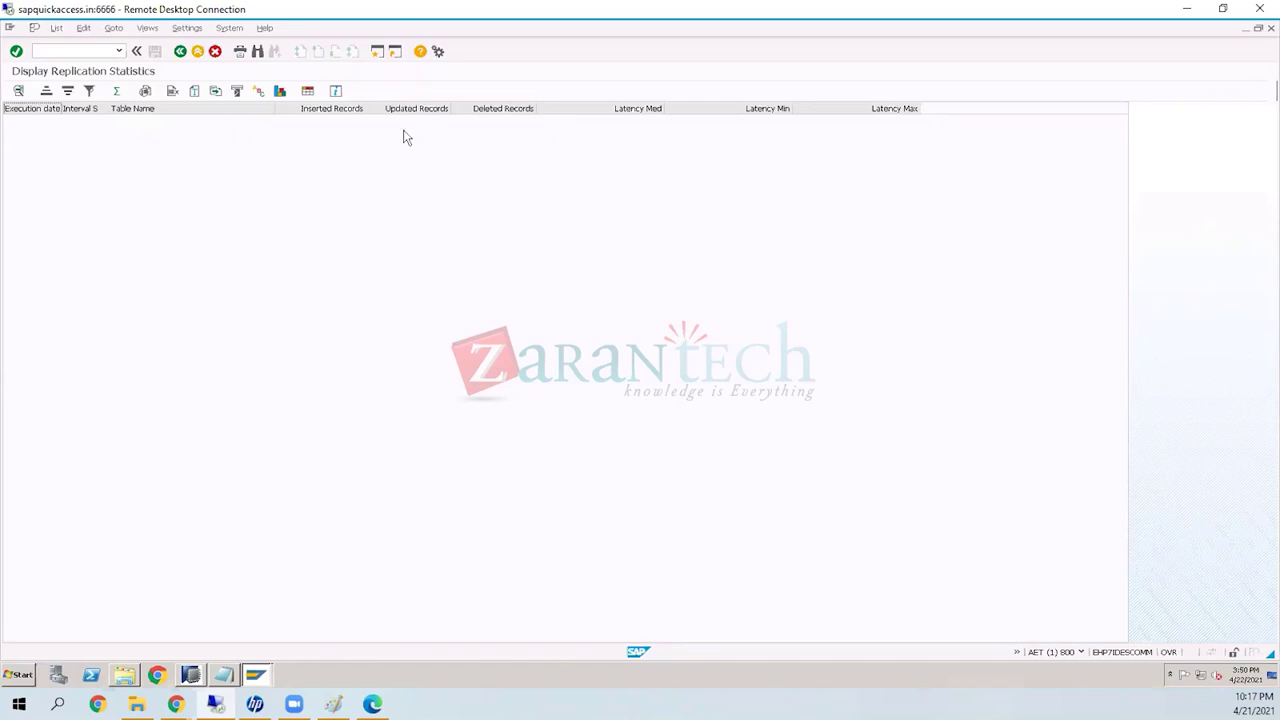
left_click(624, 112)
left_click(177, 56)
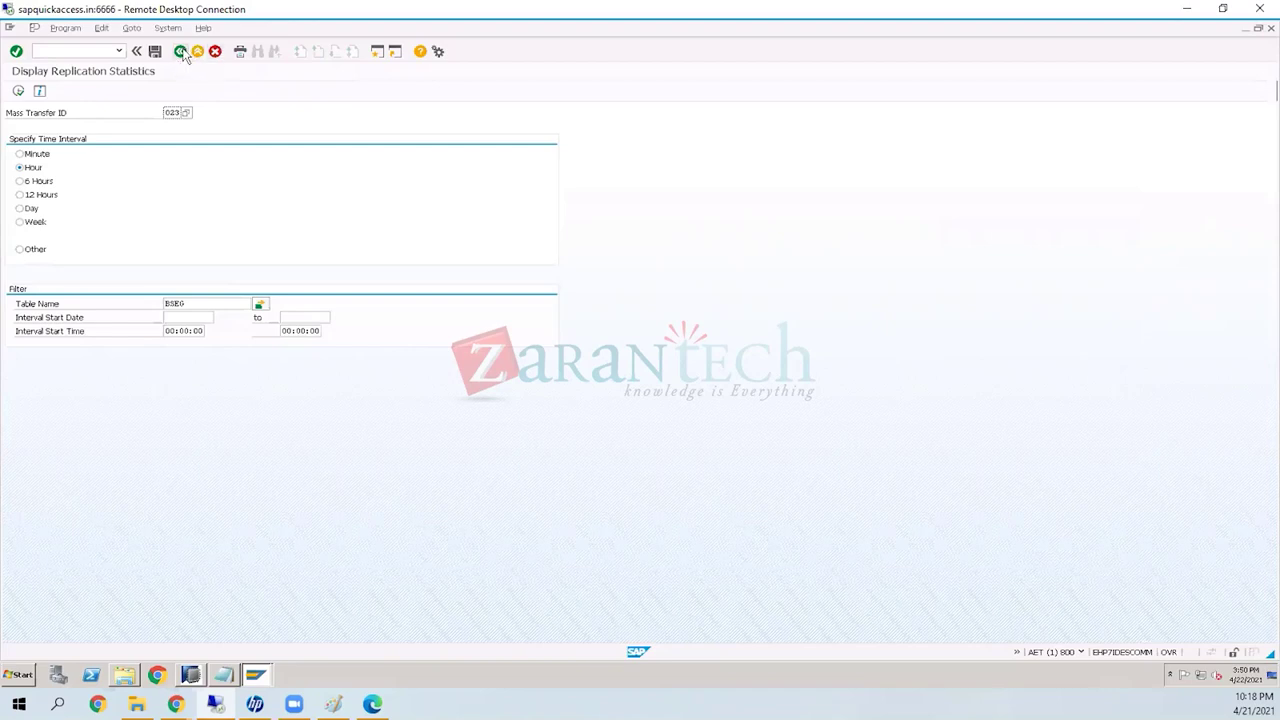
left_click(181, 52)
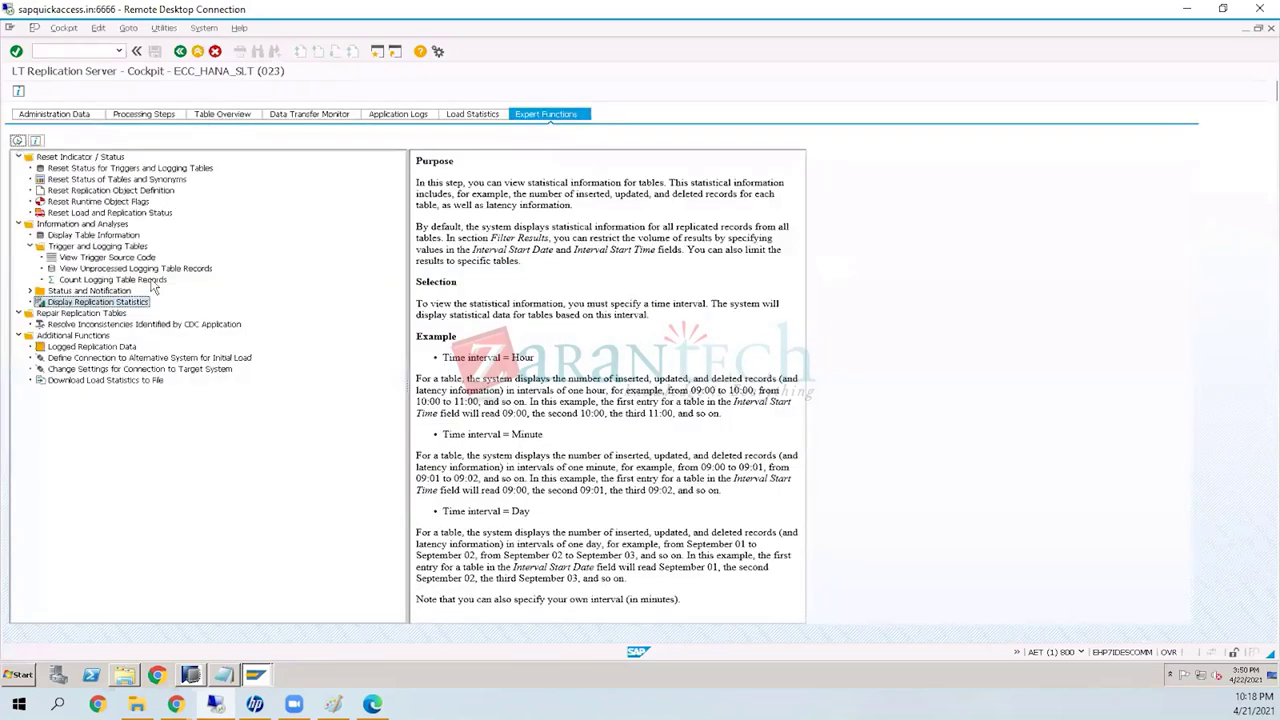
Step: Locate Resolve Inconsistencies Identified by CDC Application under Repair Replication Tables
double_click(100, 303)
left_click(88, 326)
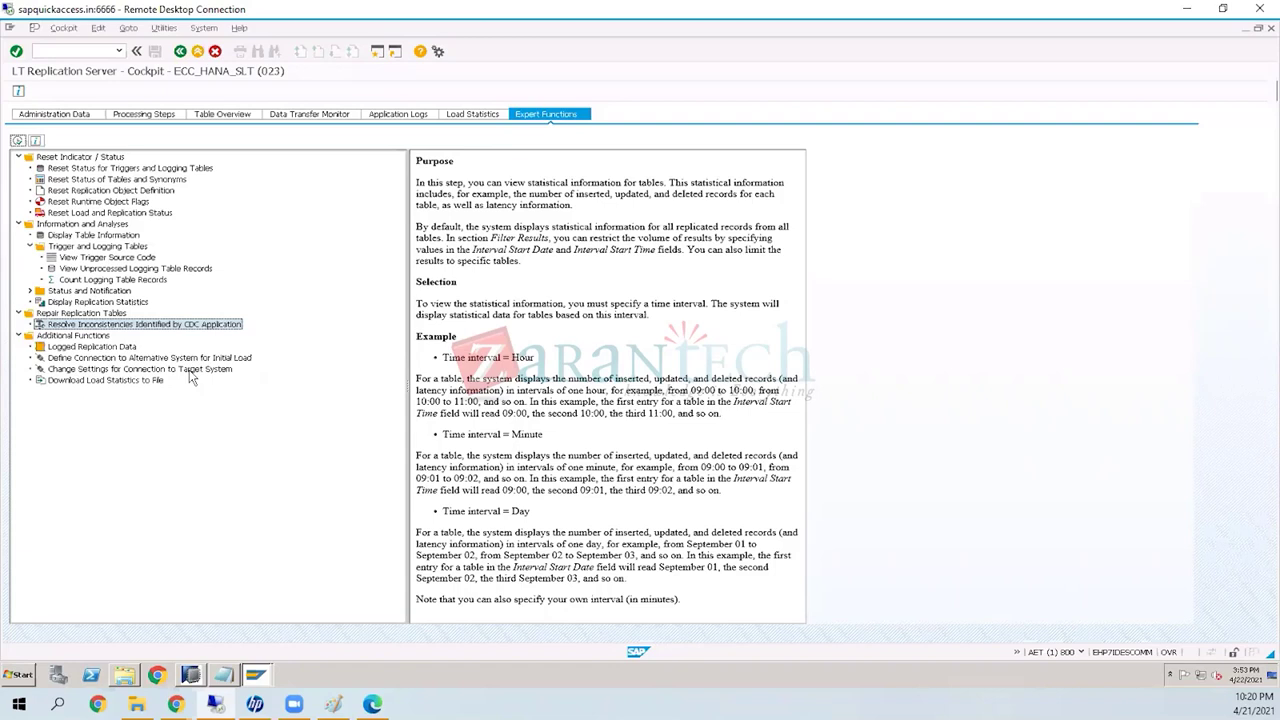
Step: View the error messages of the failed table BSEG in the Table Overview, and return to the Expert Functions
left_click(221, 117)
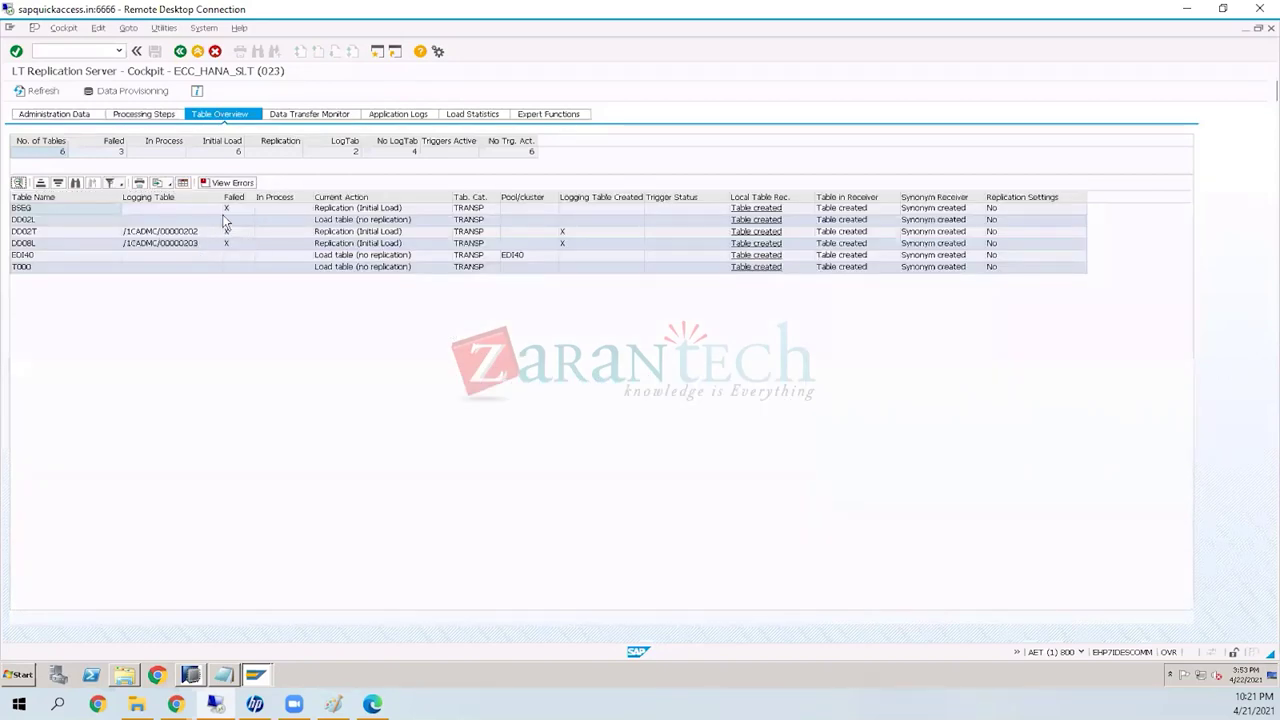
left_click(226, 209)
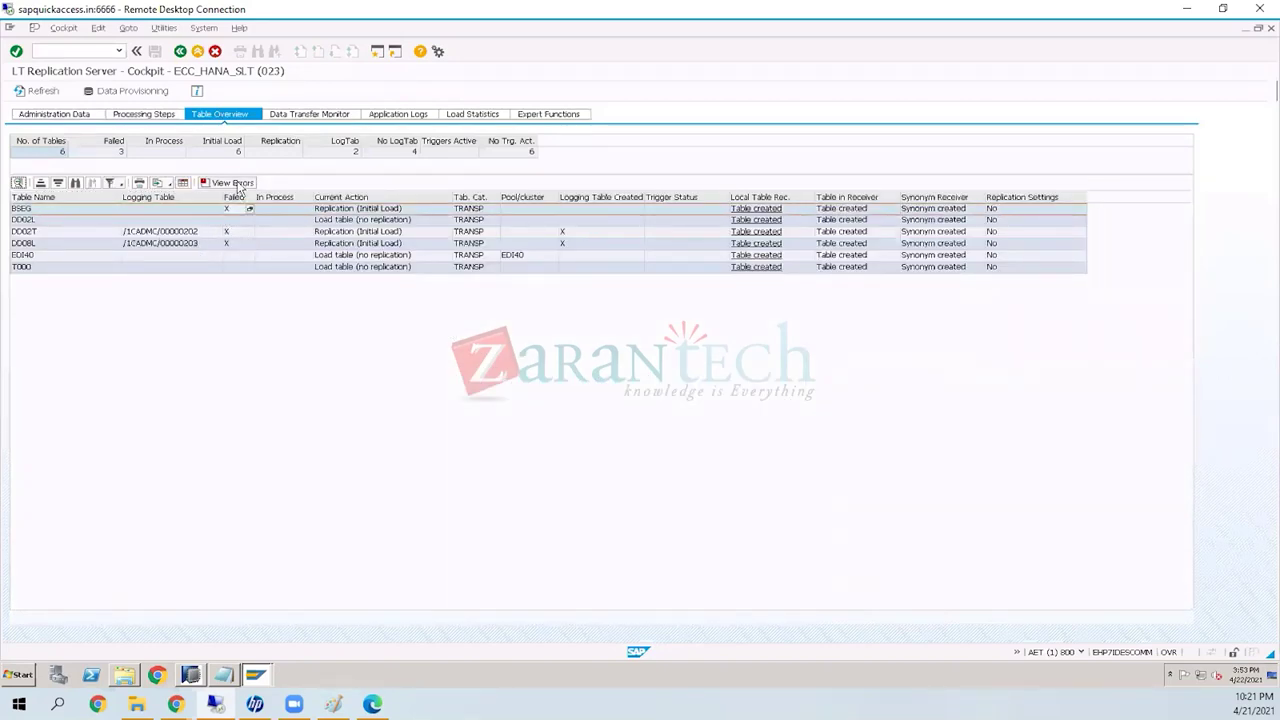
left_click(240, 186)
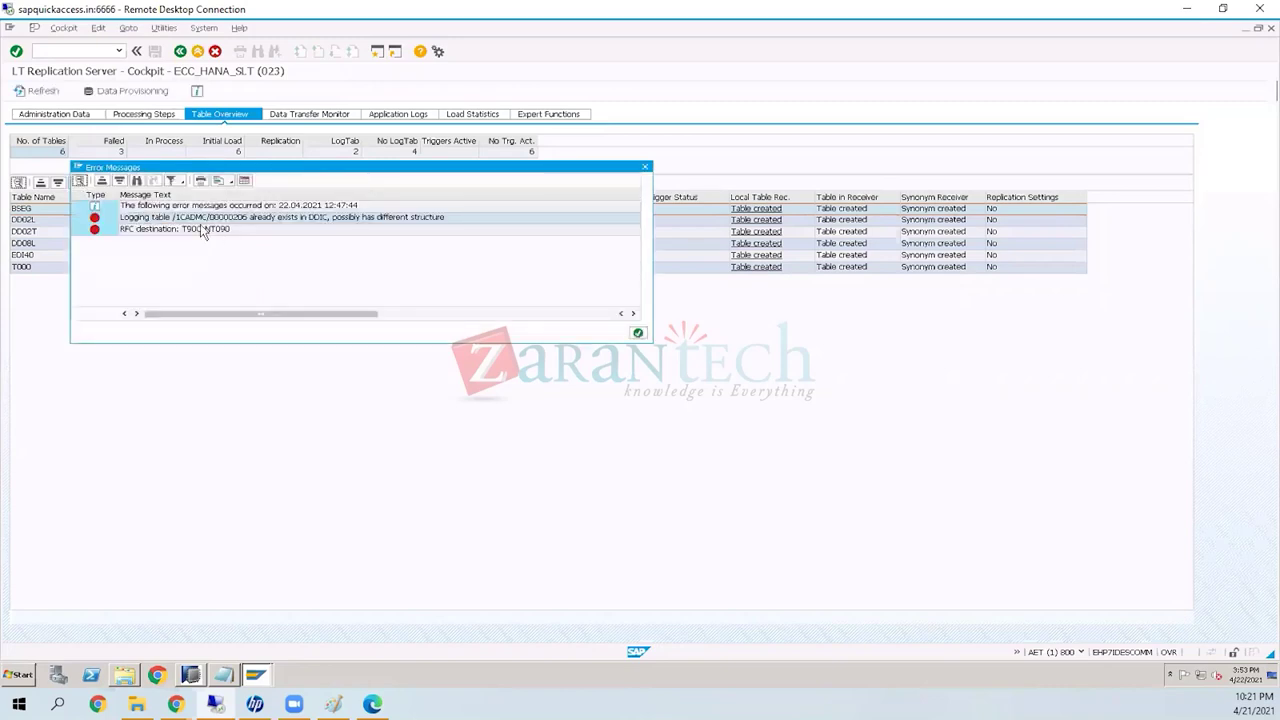
left_click(187, 220)
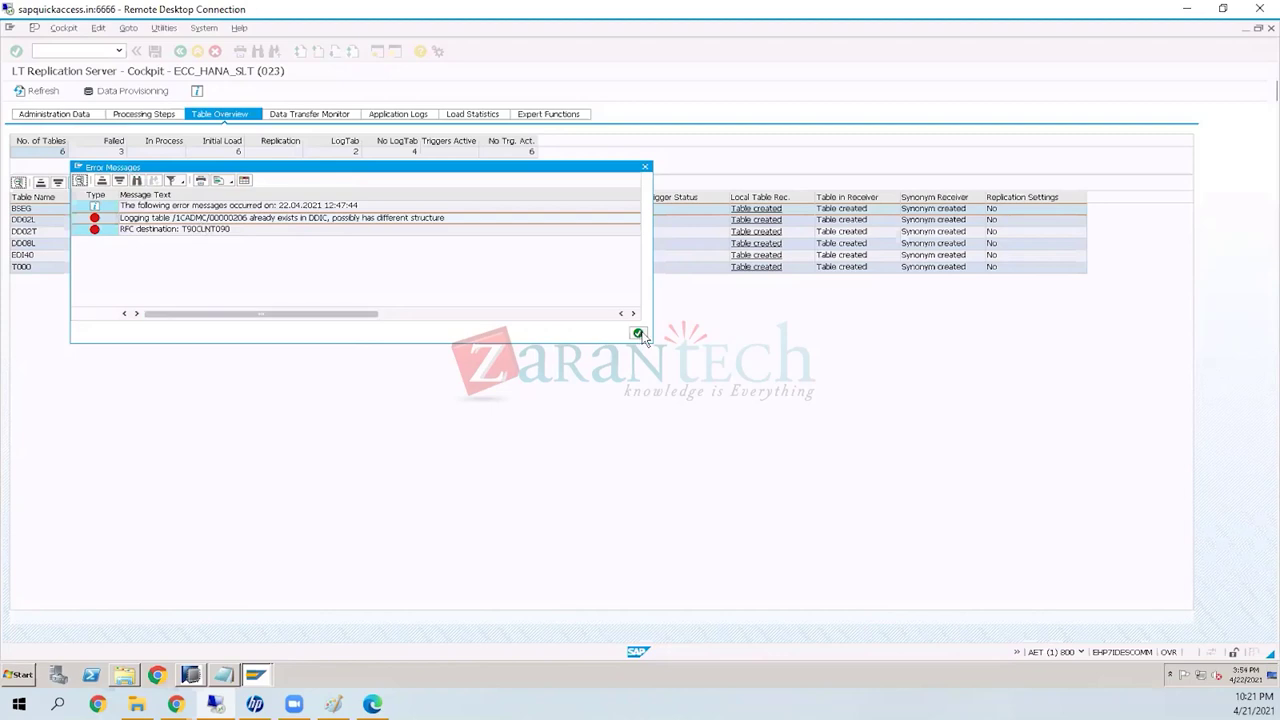
key("Return")
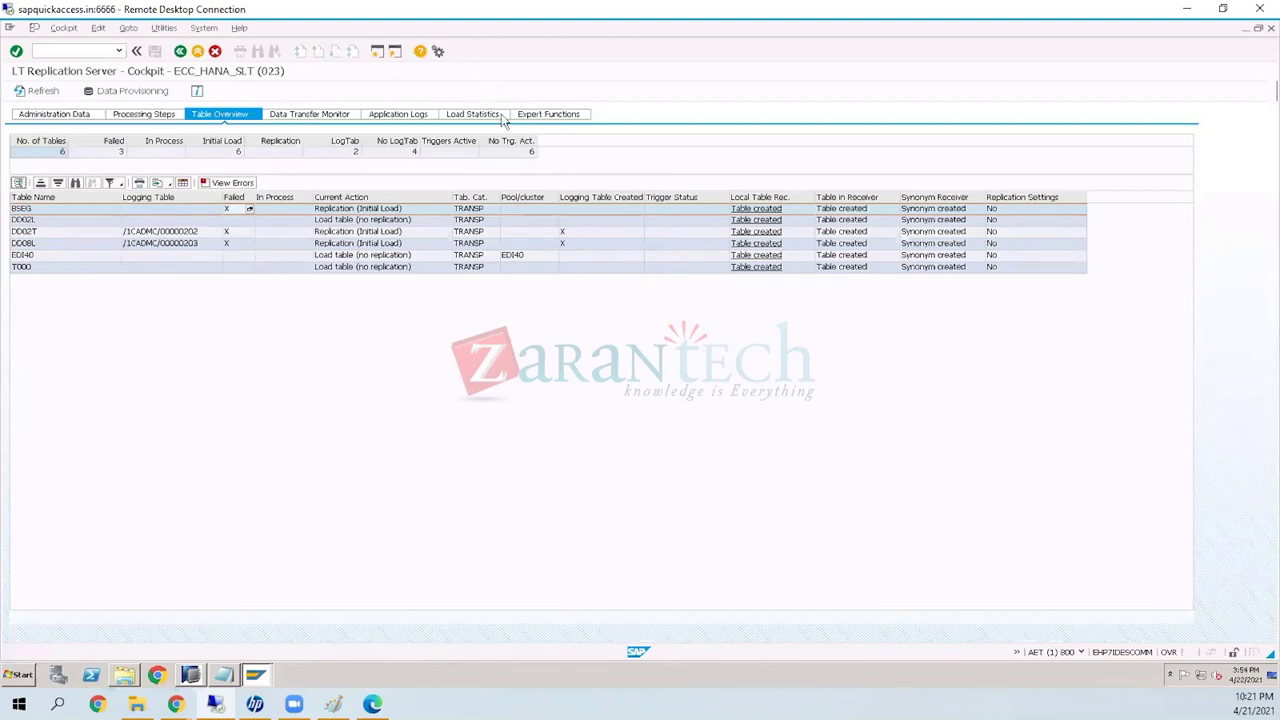
left_click(548, 114)
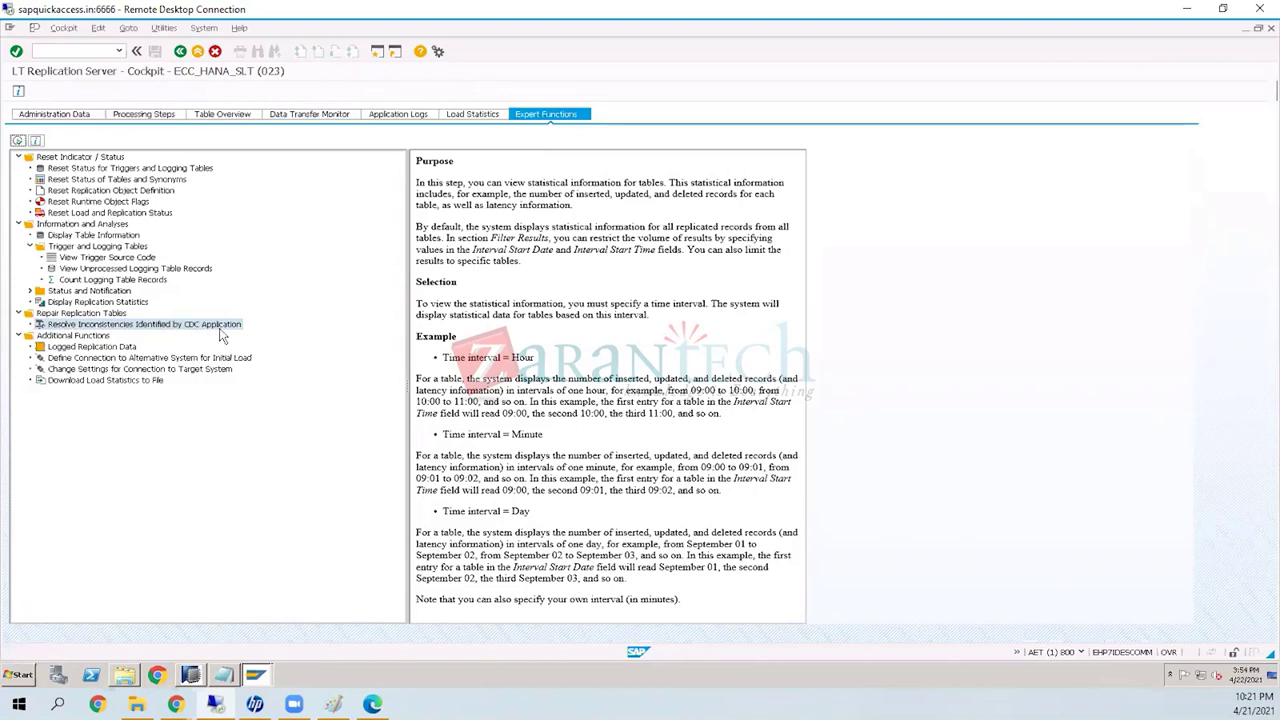
Step: Open Resolve Inconsistencies Identified by CDC Application, view the available RFC destinations and selection fields, and return to the Expert Functions
left_click(92, 326)
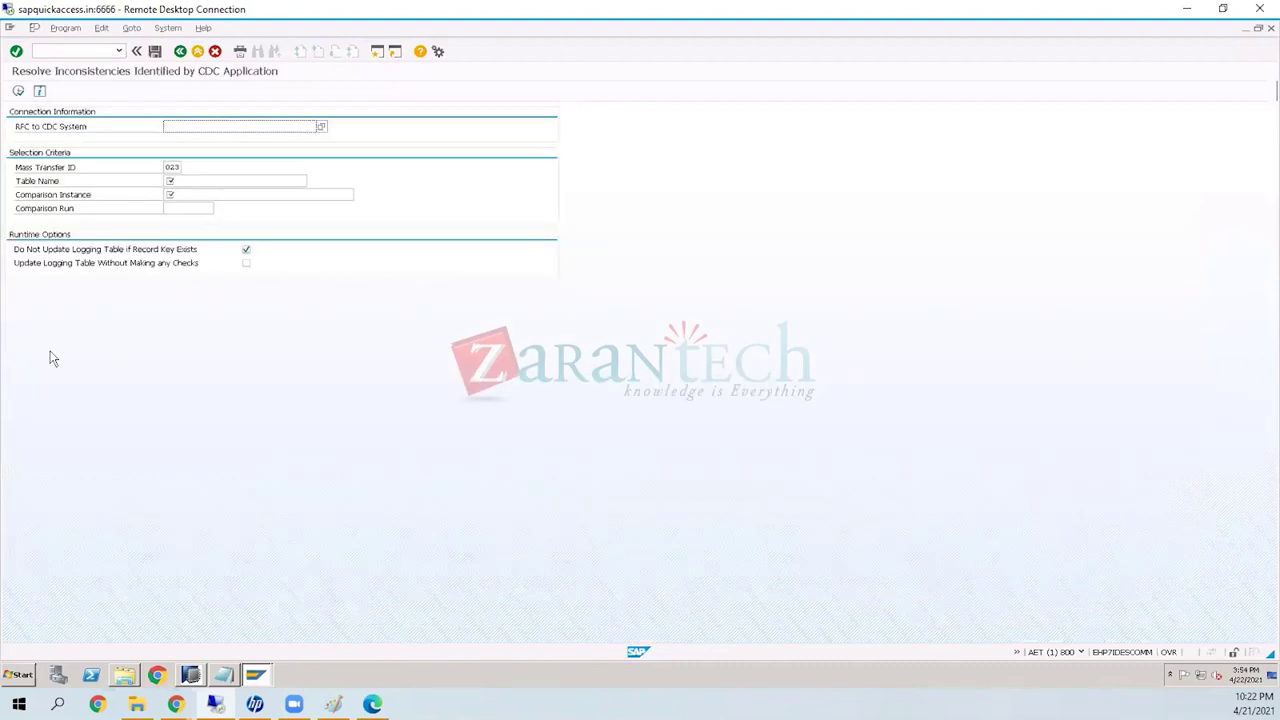
left_click(321, 129)
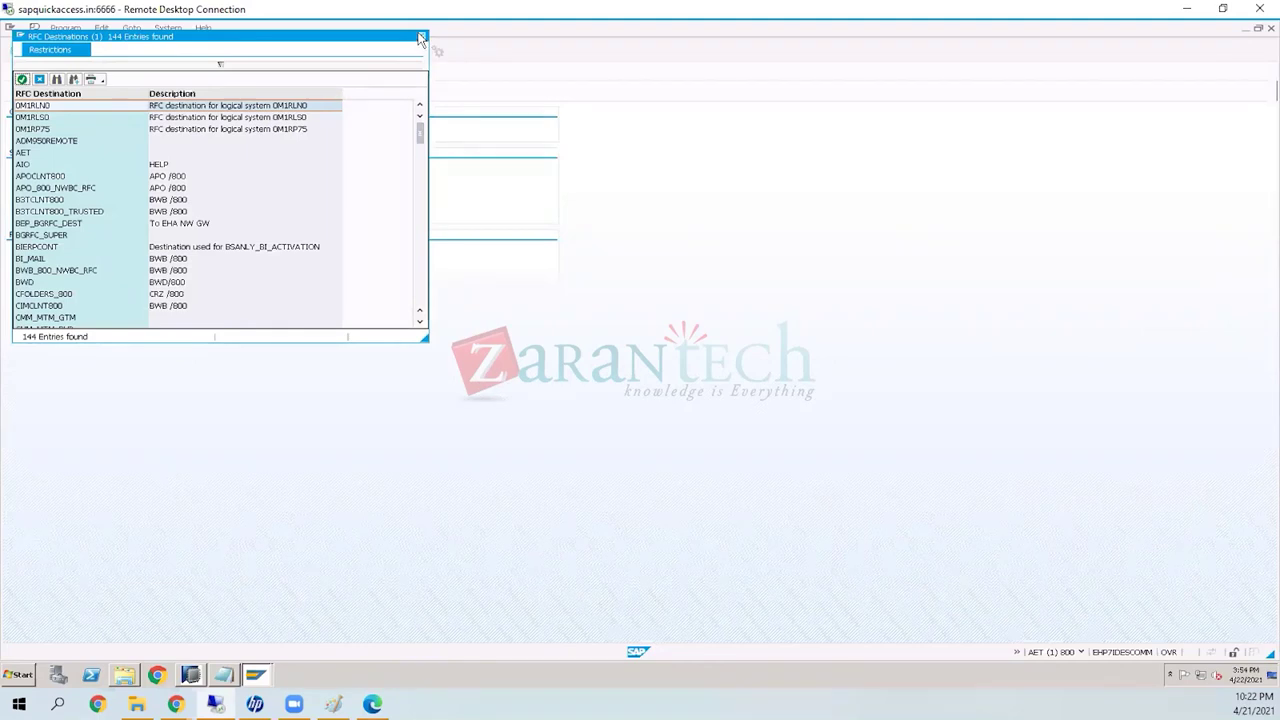
left_click(421, 36)
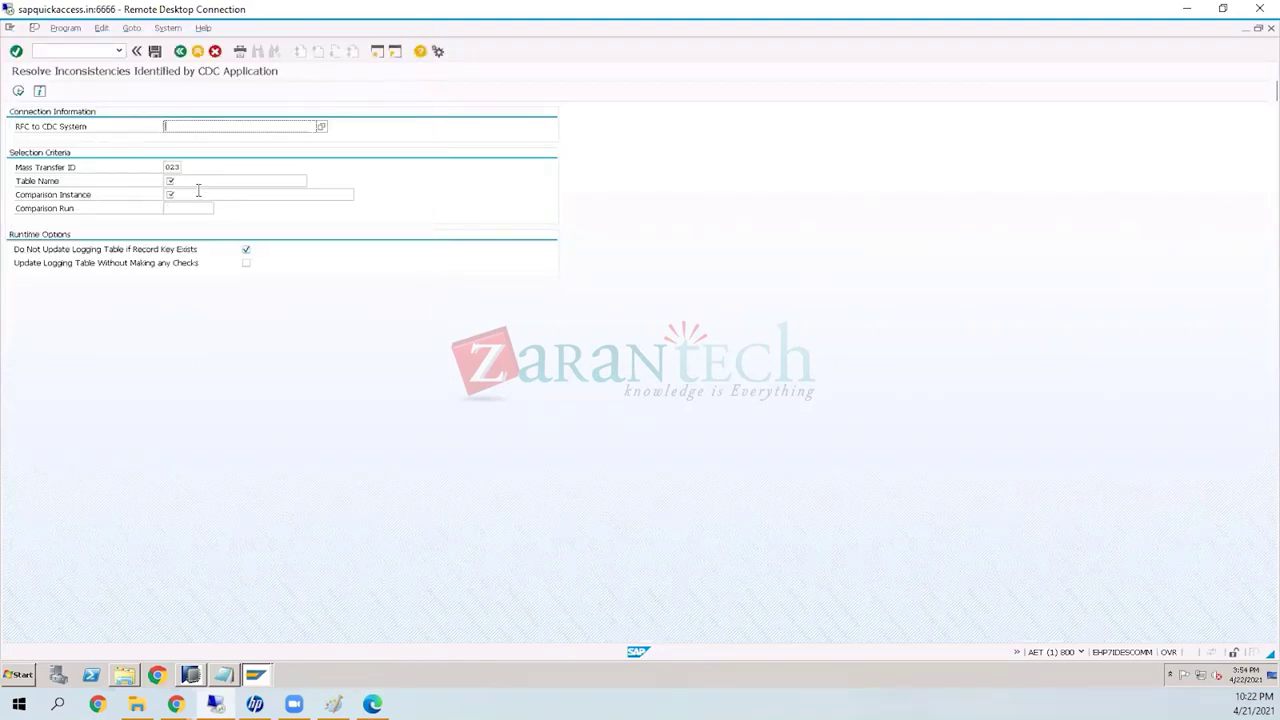
key("Tab")
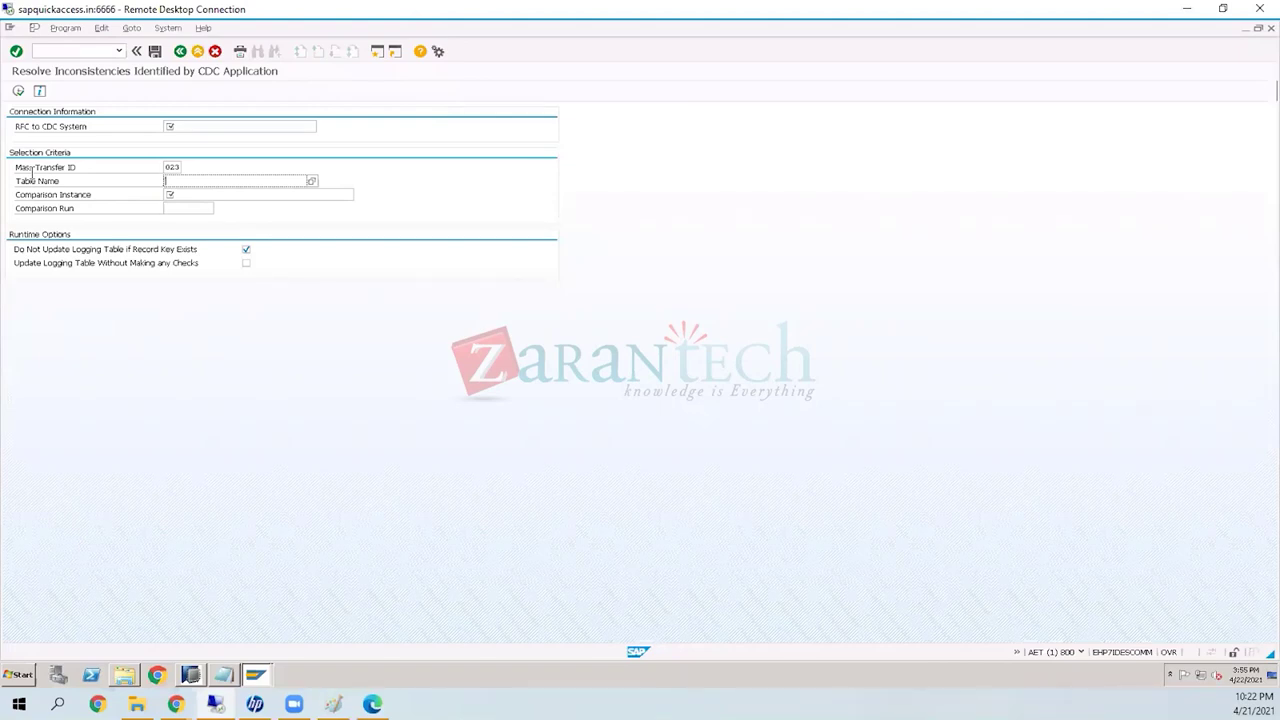
left_click(181, 52)
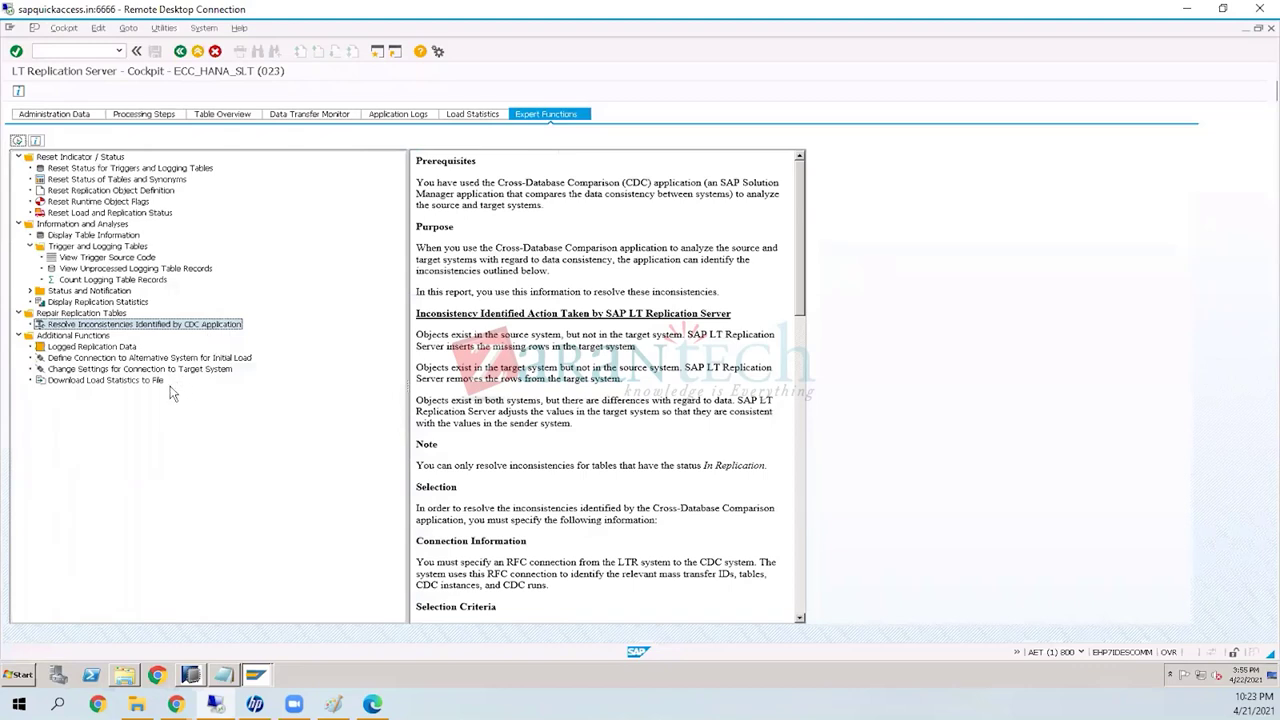
Step: Open Logged Replication Data under Additional Functions, and return to the Expert Functions
left_click(103, 349)
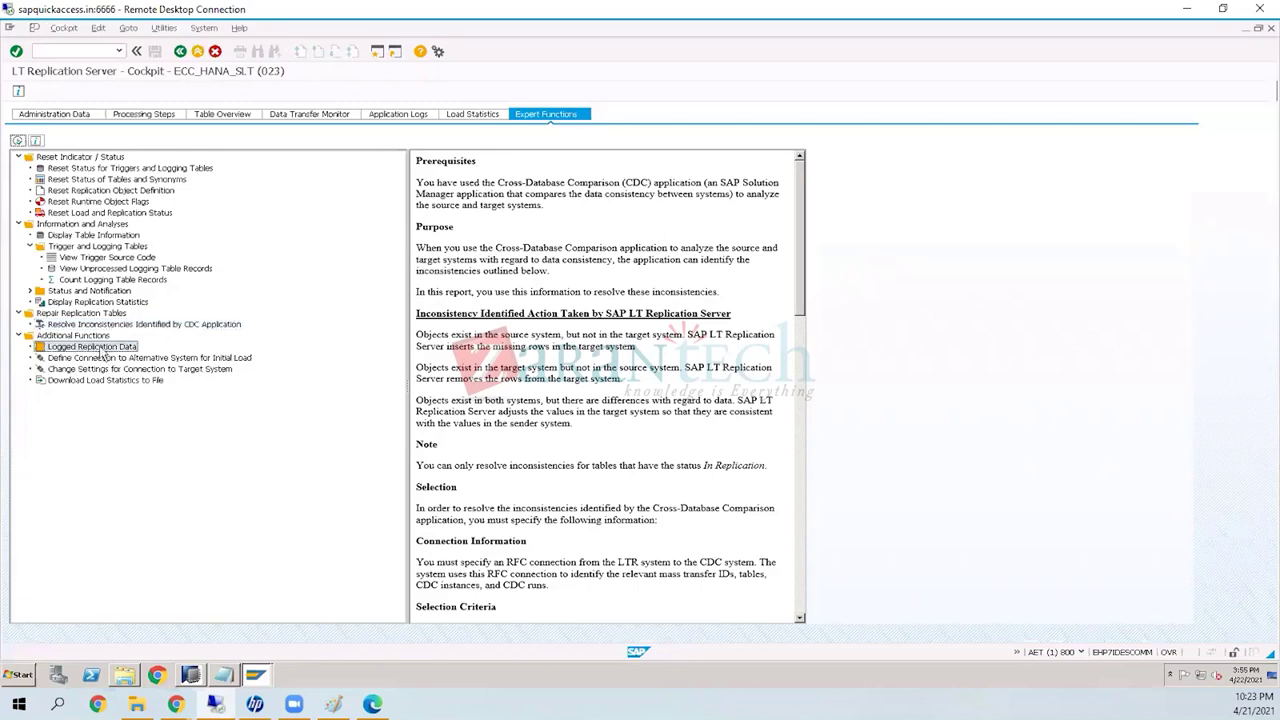
double_click(103, 350)
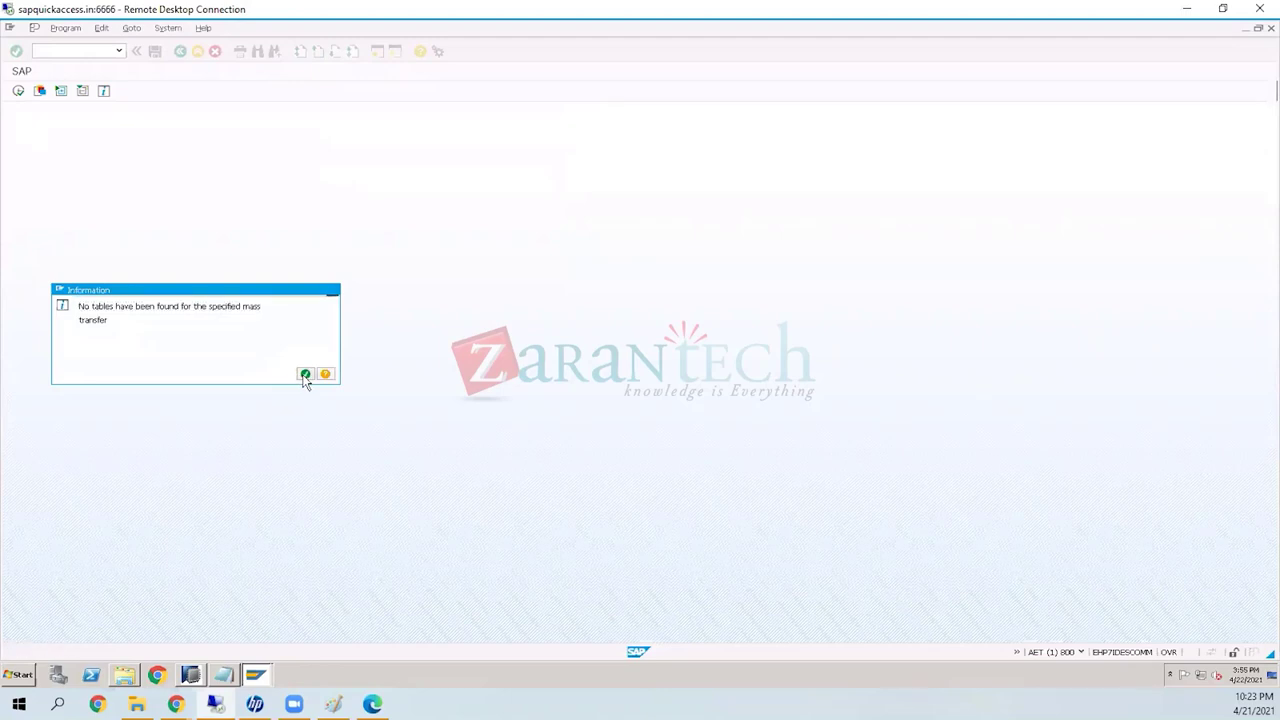
left_click(305, 376)
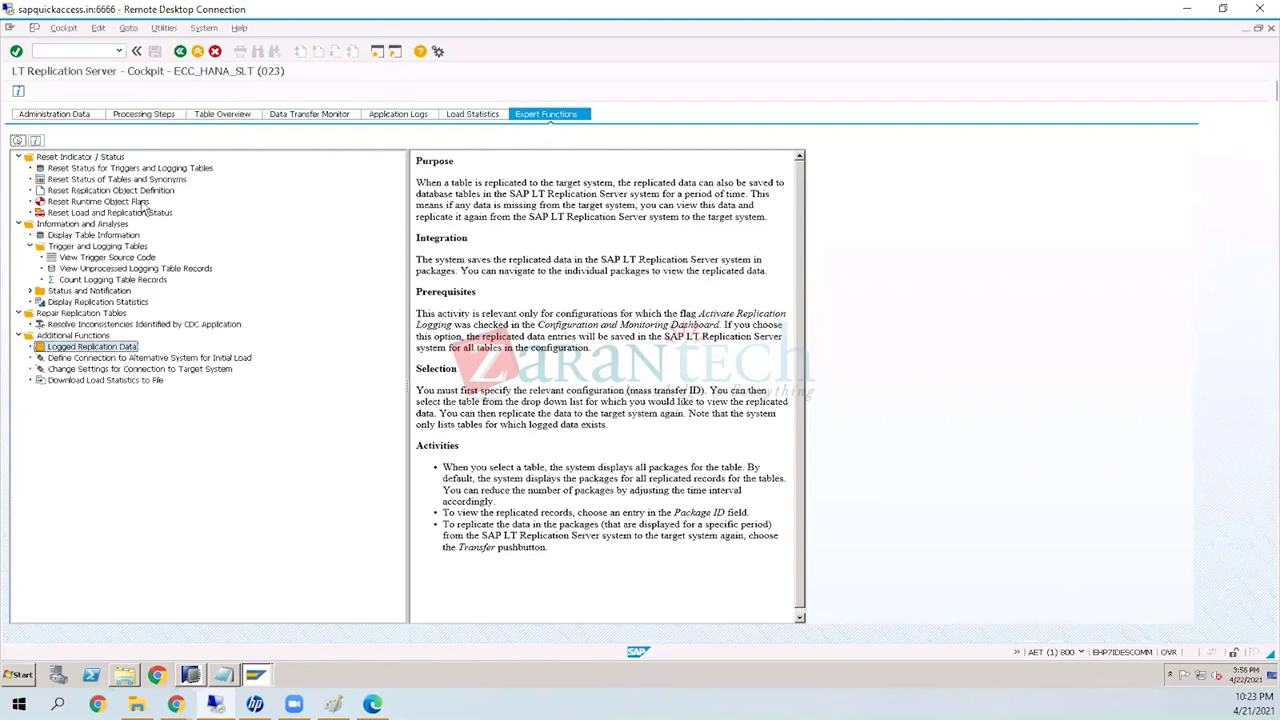
Step: Examine the RFC and DB connection options in Define Connection to Alternative System for Initial Load, and return without saving
left_click(108, 360)
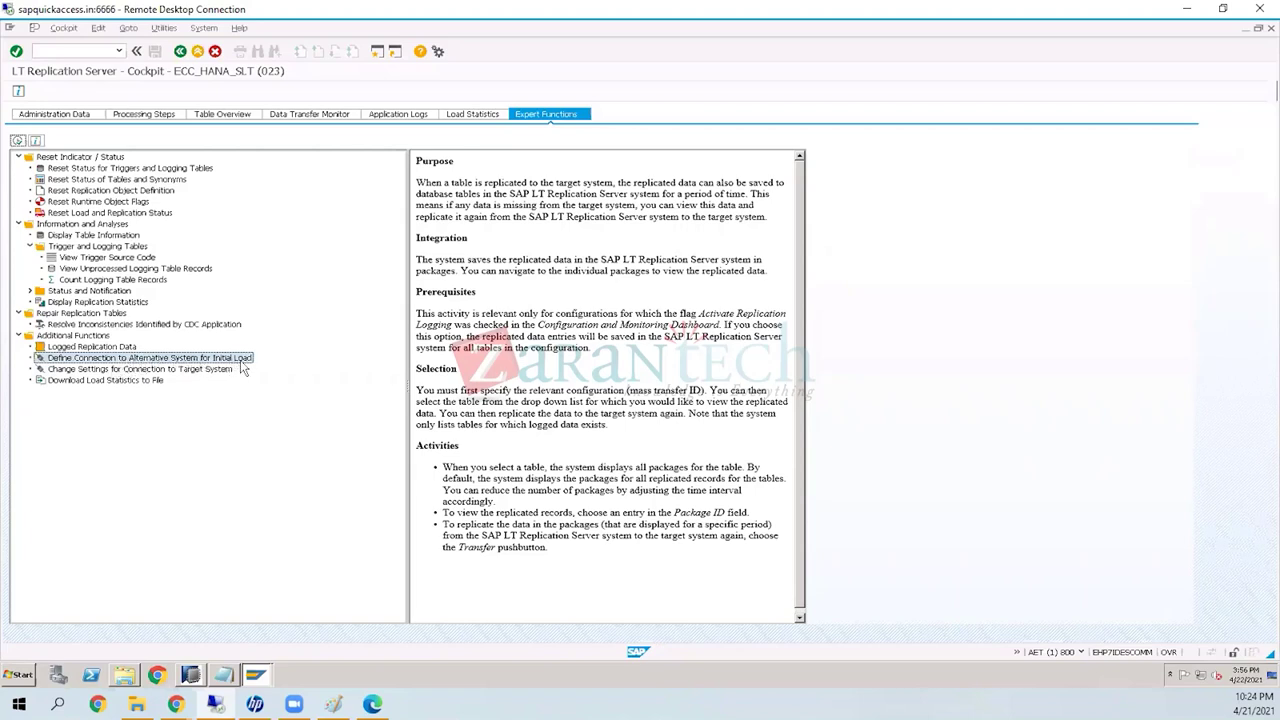
double_click(122, 360)
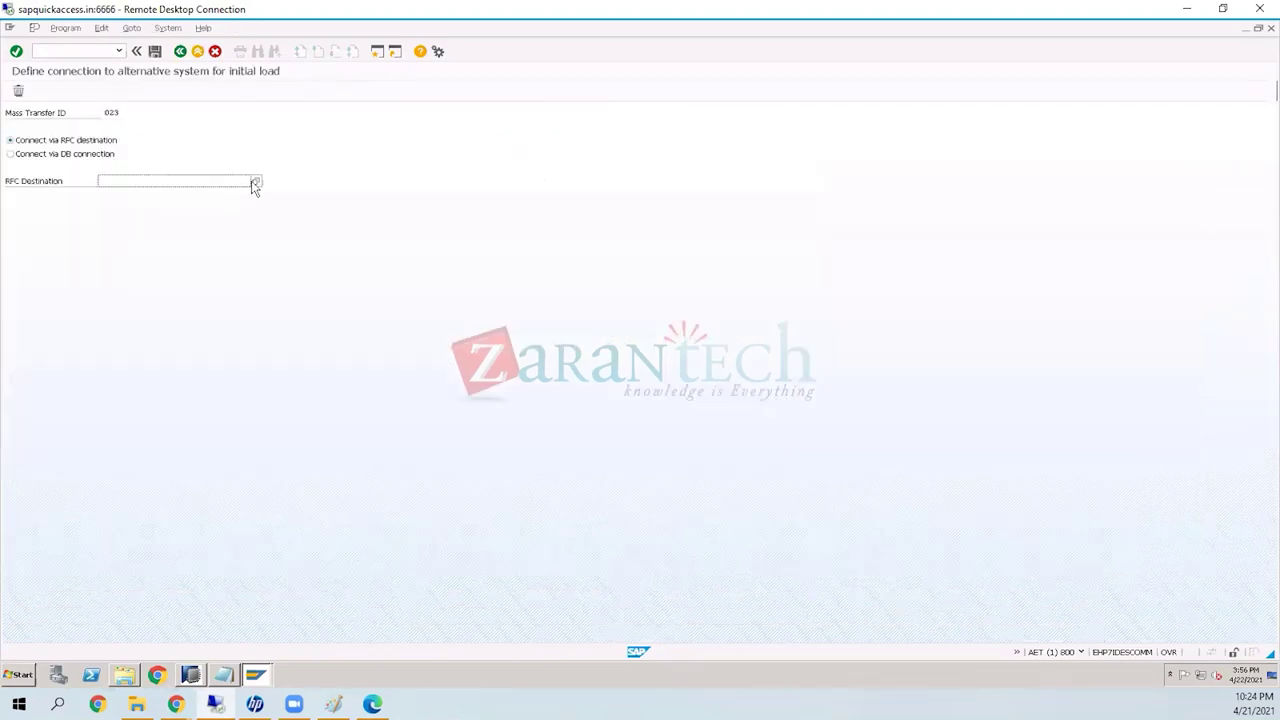
left_click(77, 158)
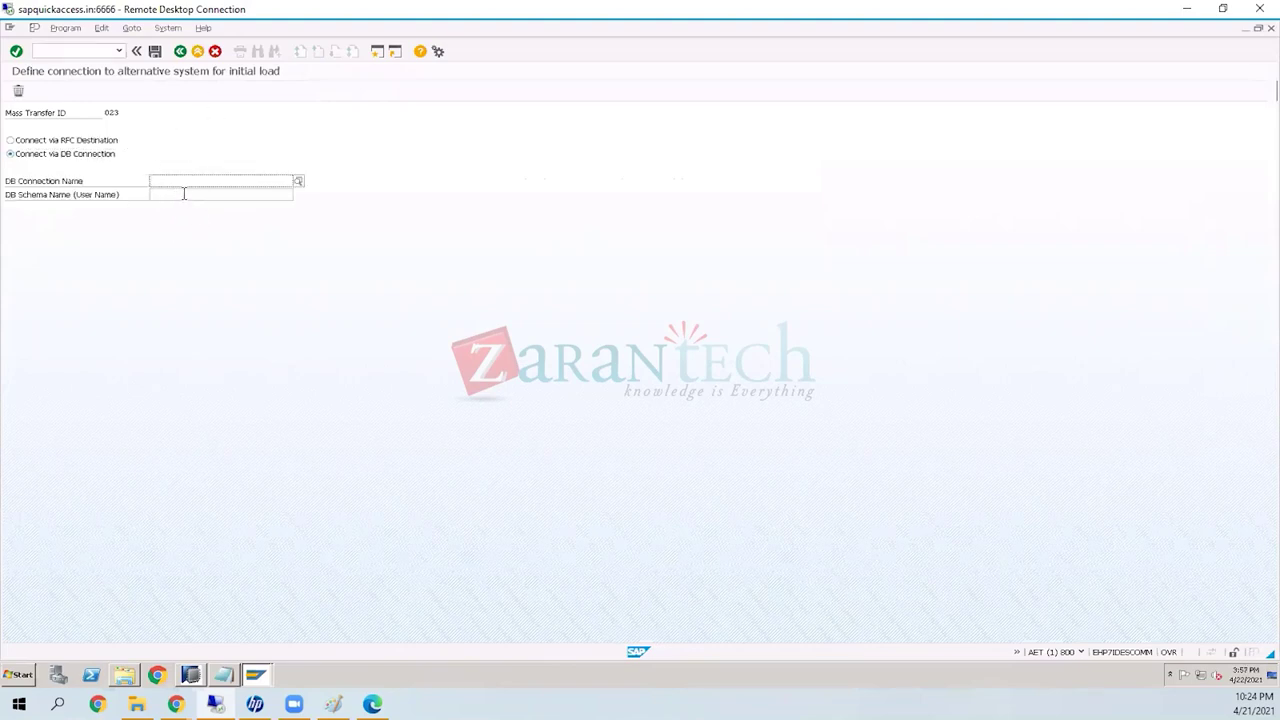
key("Tab")
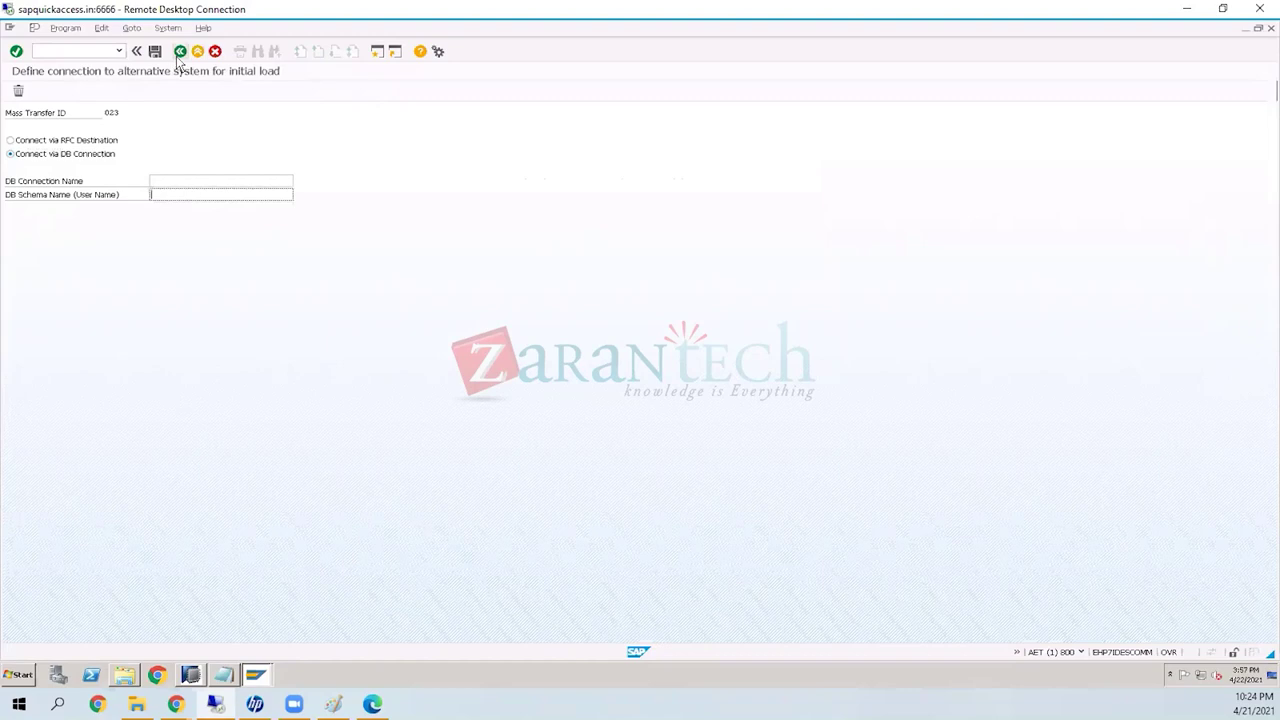
left_click(177, 57)
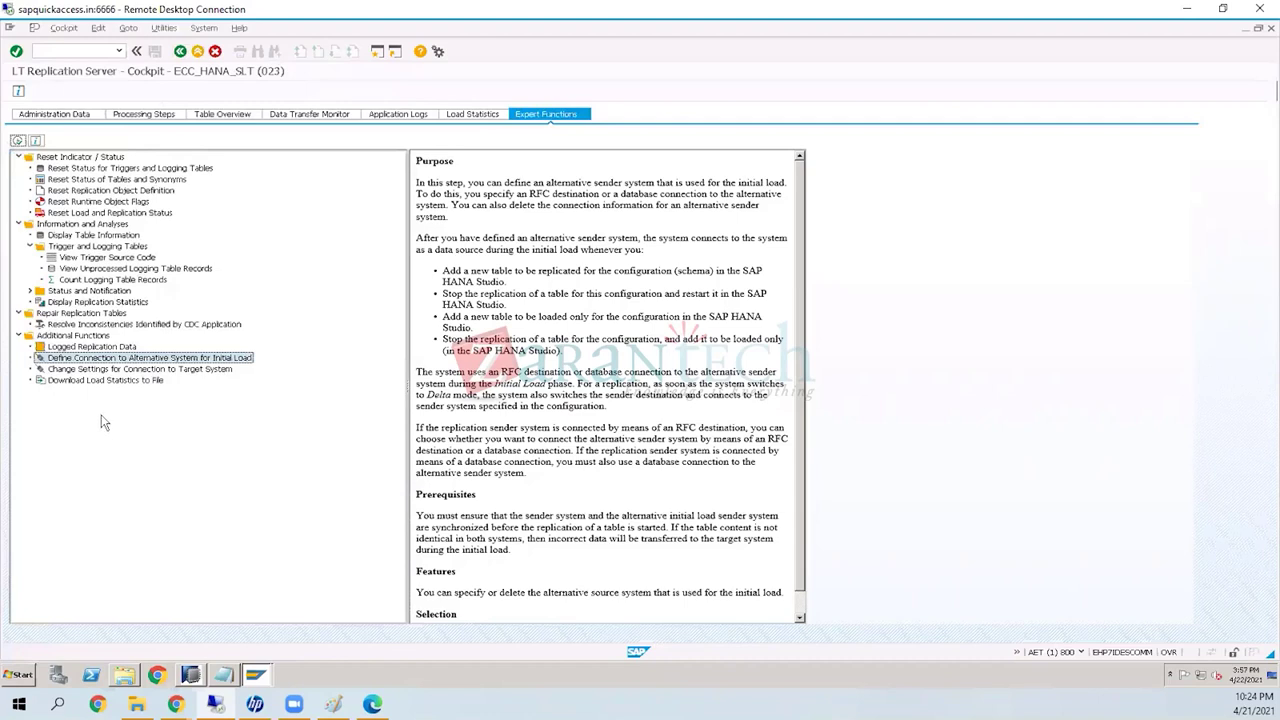
Step: Check the target system's DB connection in the Administration Data, and return to the Expert Functions
left_click(105, 371)
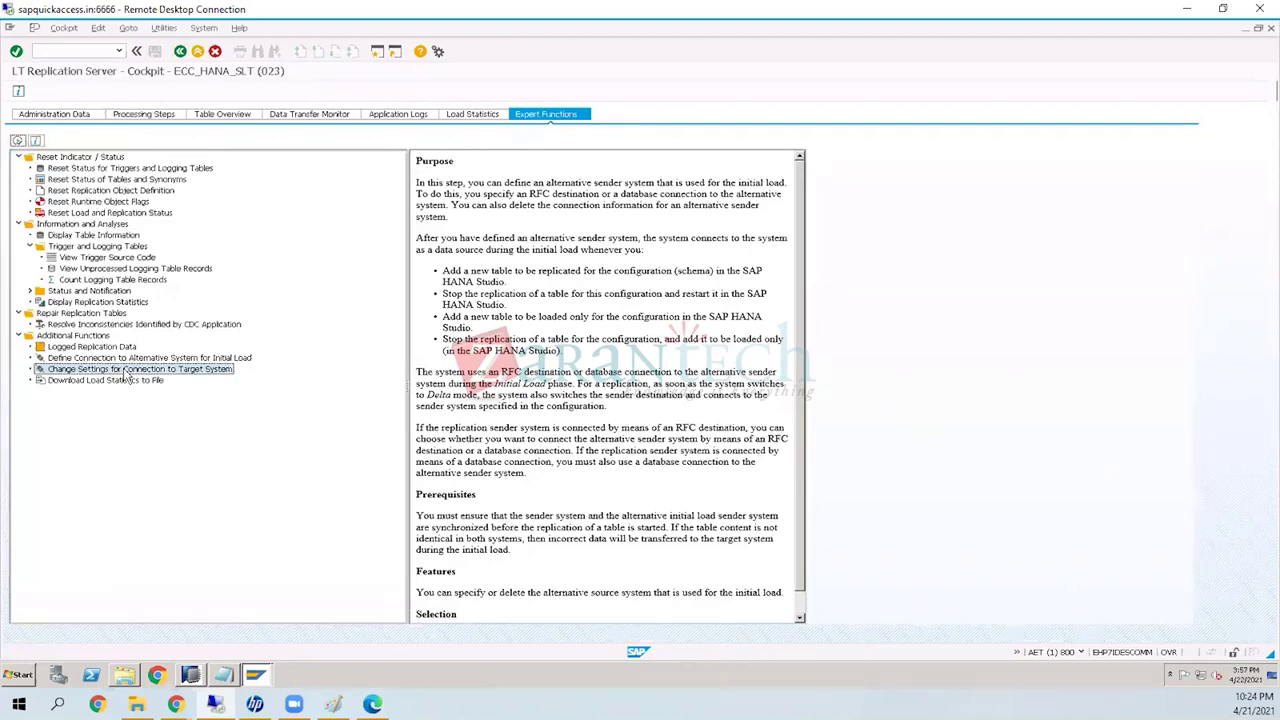
left_click(75, 114)
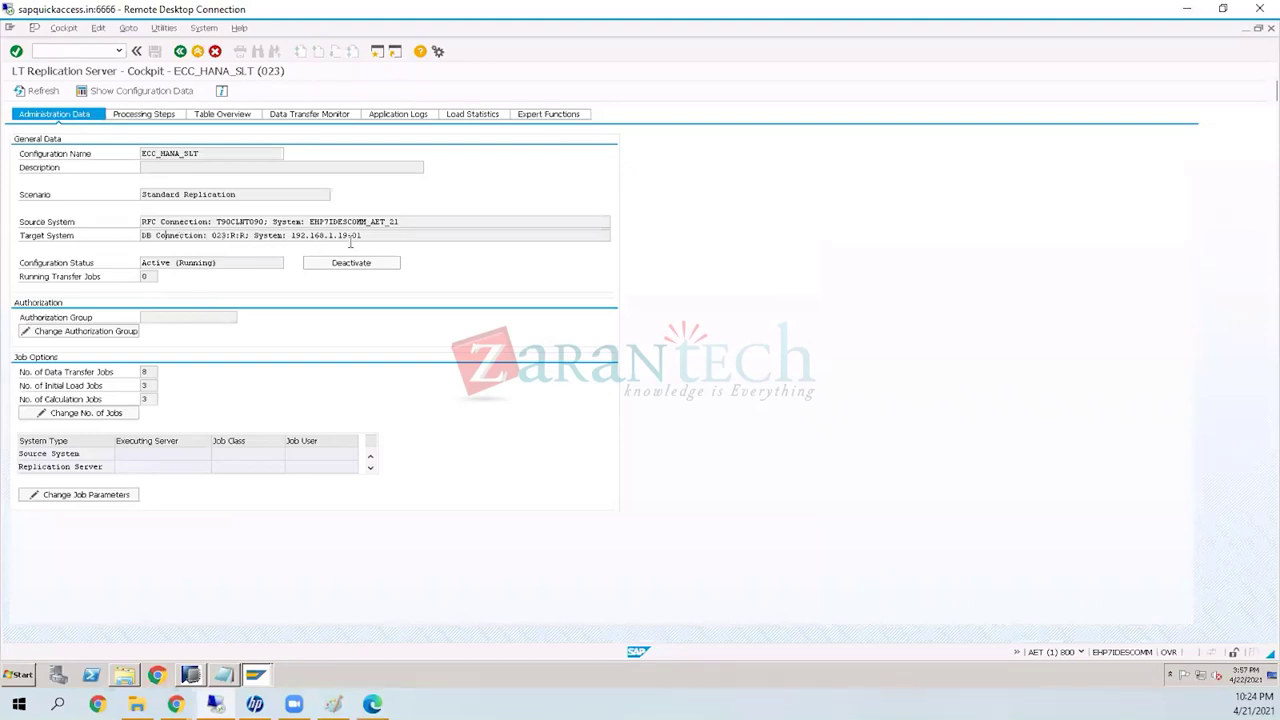
left_click_drag(366, 241, 164, 236)
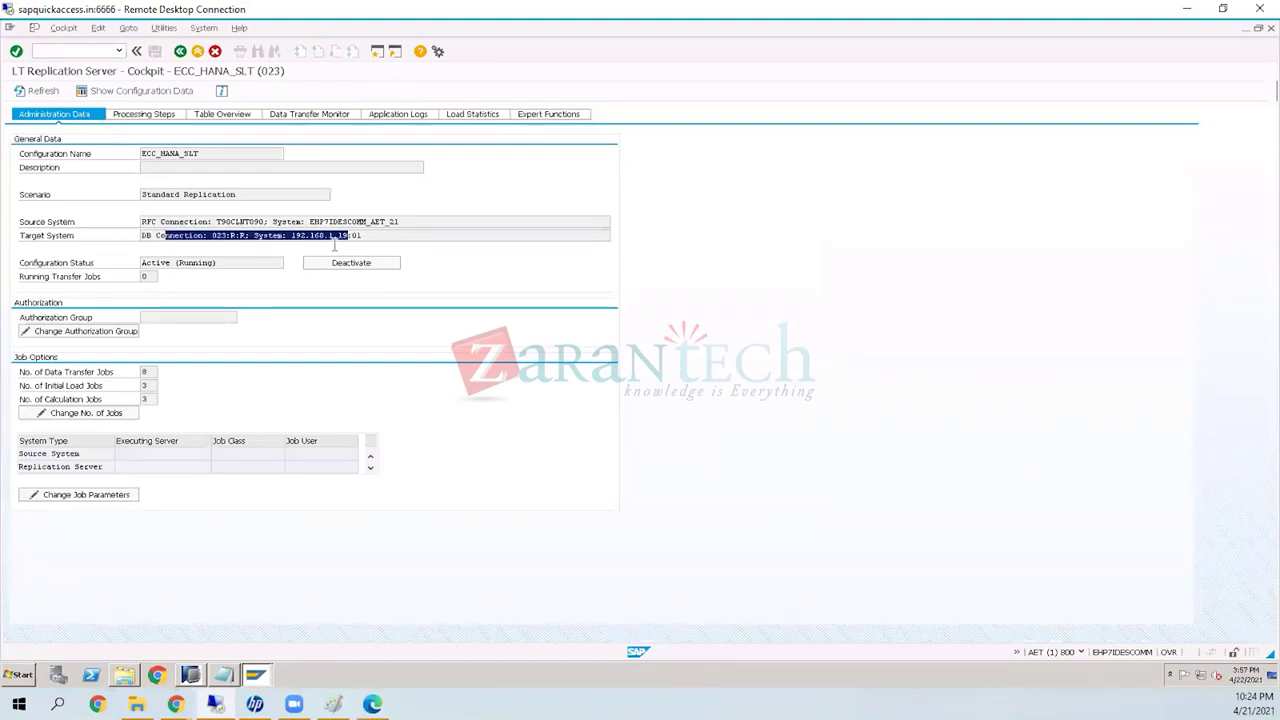
left_click(541, 116)
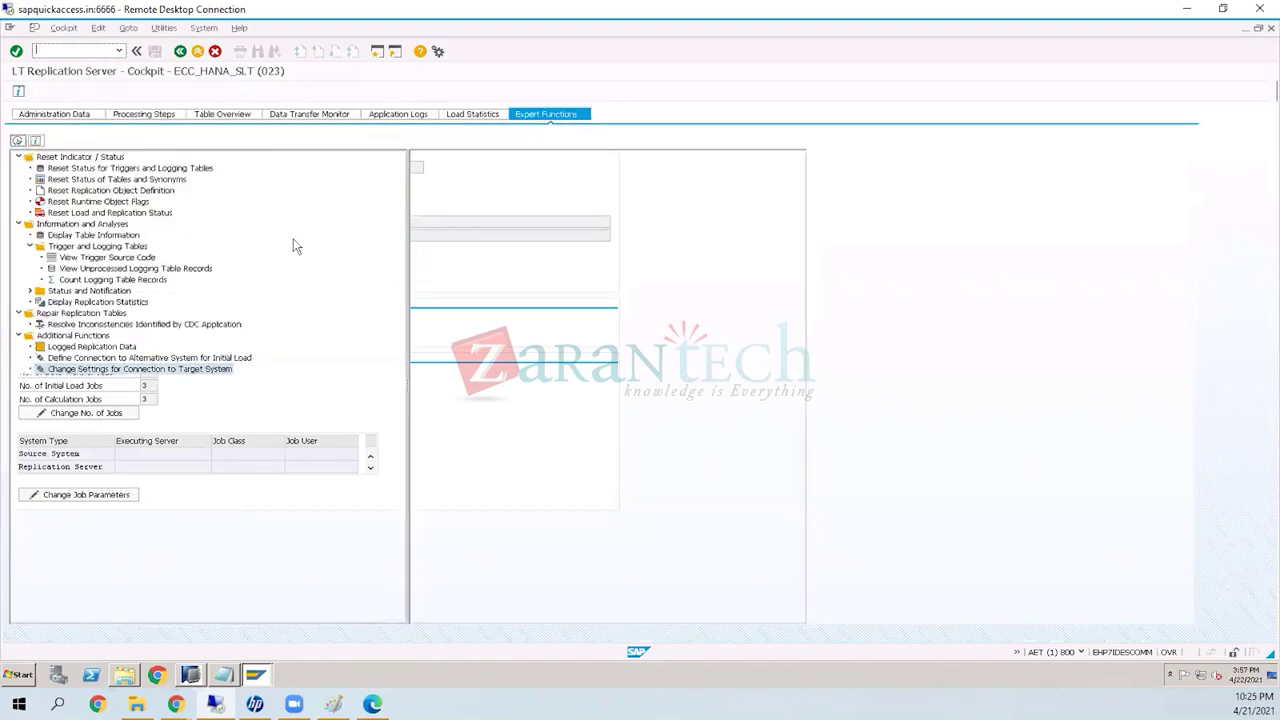
Step: Examine the receiver and data replication connections in Change Settings for Connection to Target System, and return to the Expert Functions
double_click(117, 370)
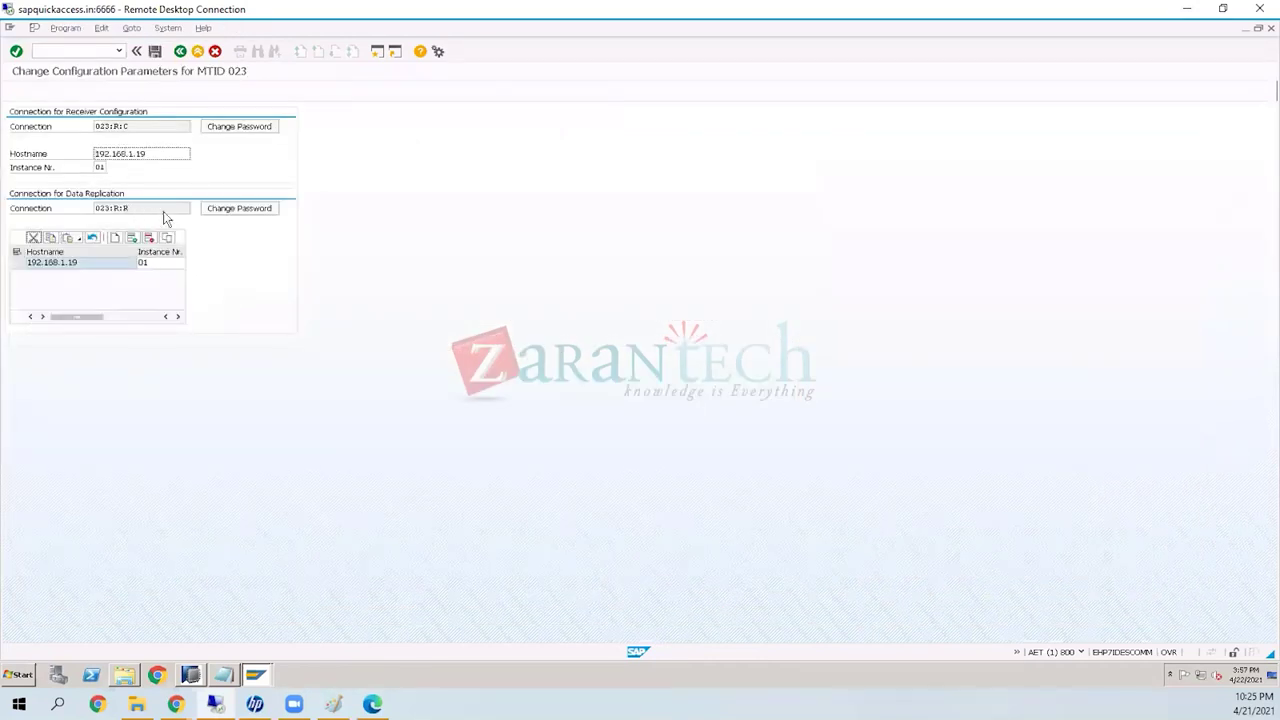
left_click(141, 127)
left_click_drag(90, 127, 149, 211)
left_click_drag(97, 207, 130, 208)
left_click(244, 216)
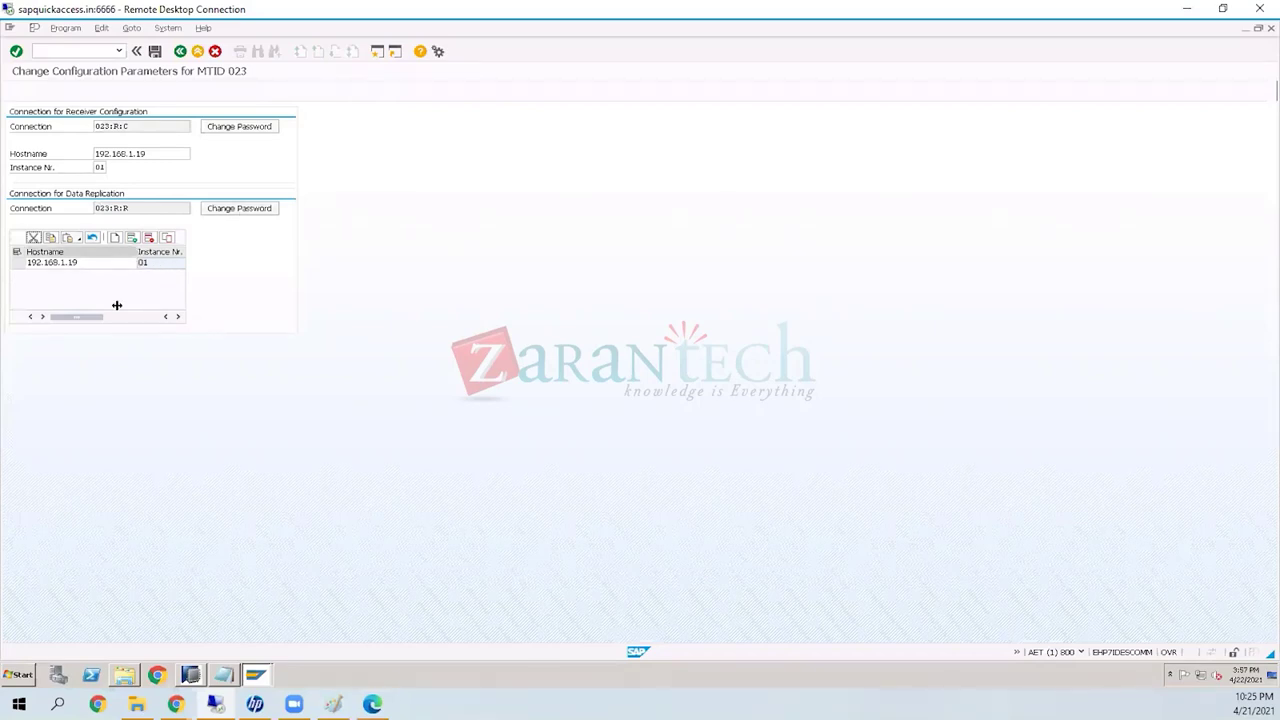
mouse_move(190, 682)
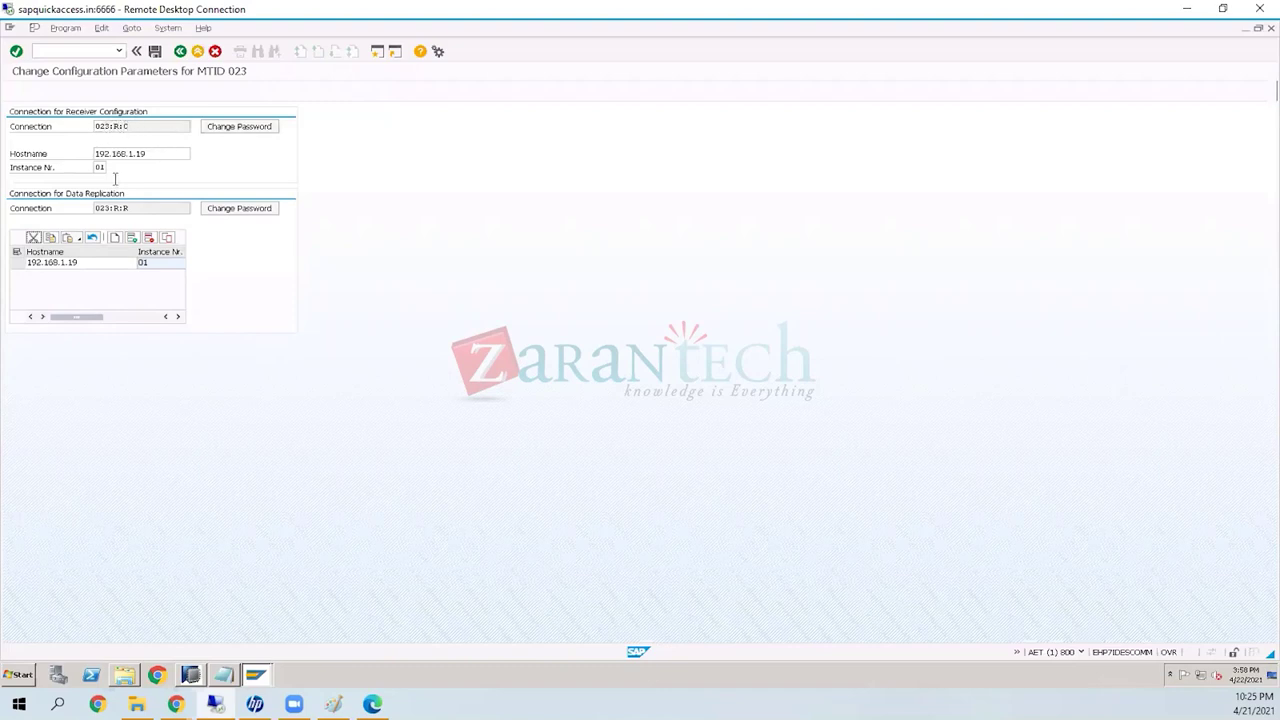
key("shift+End")
key("shift+Left")
key("shift+Left")
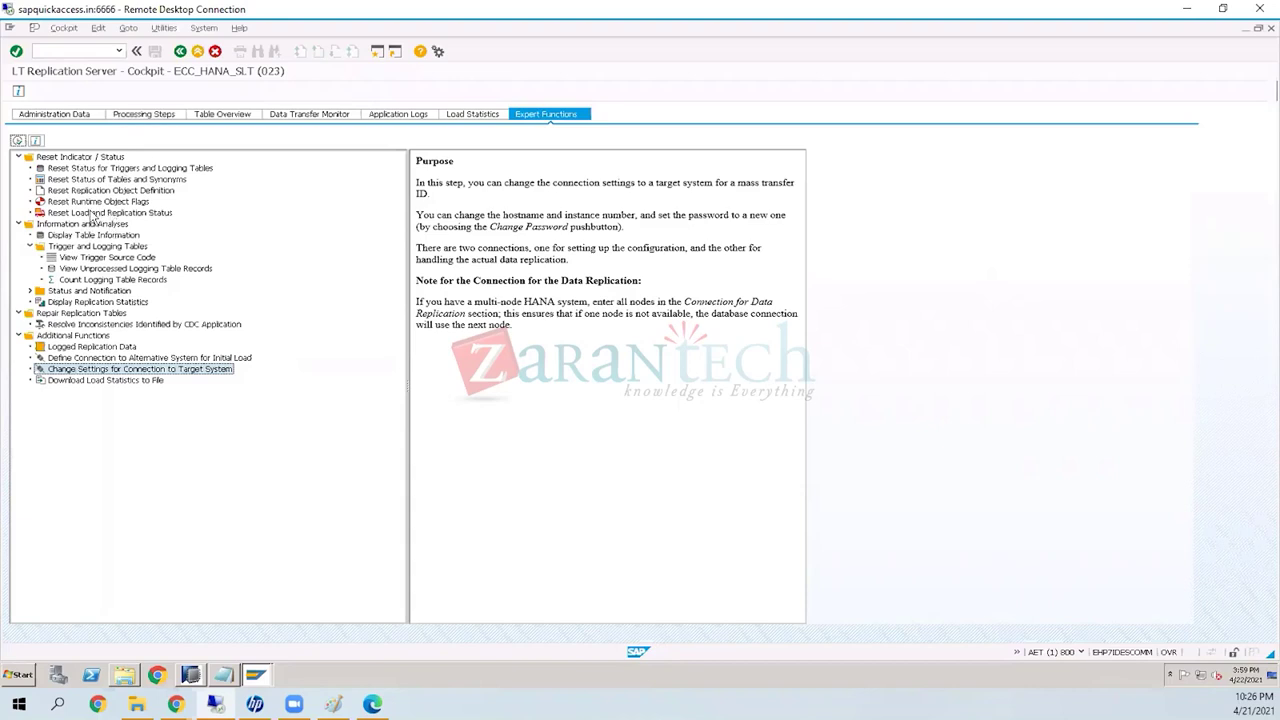
Step: Open Reset Status for Triggers and Logging Tables and enter BSEG as the table name
left_click(145, 170)
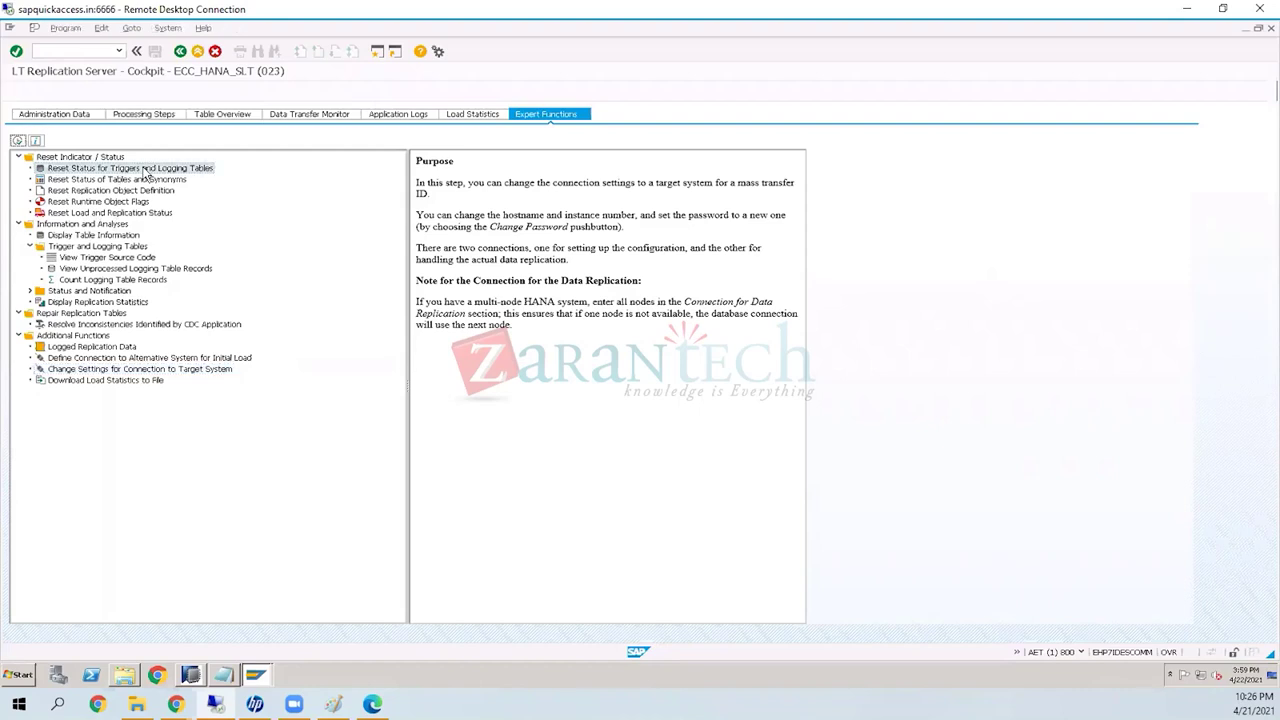
double_click(145, 171)
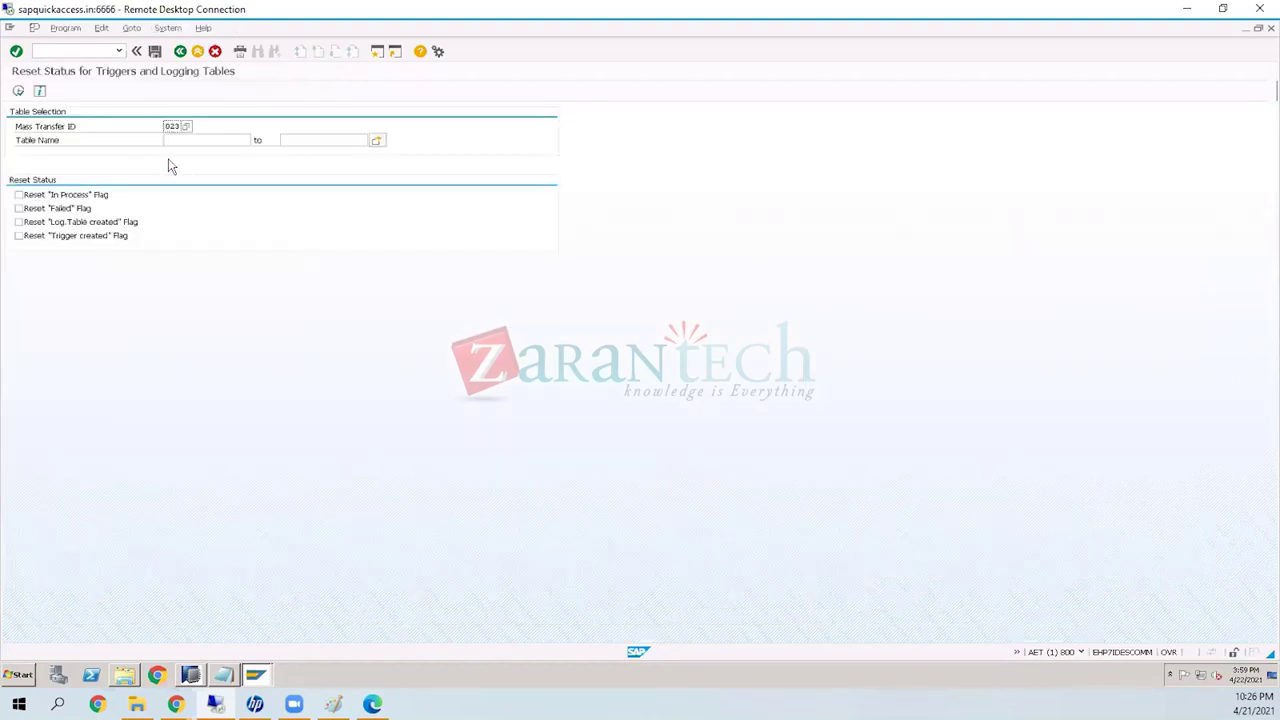
left_click(224, 140)
type("BSEG")
key("Tab")
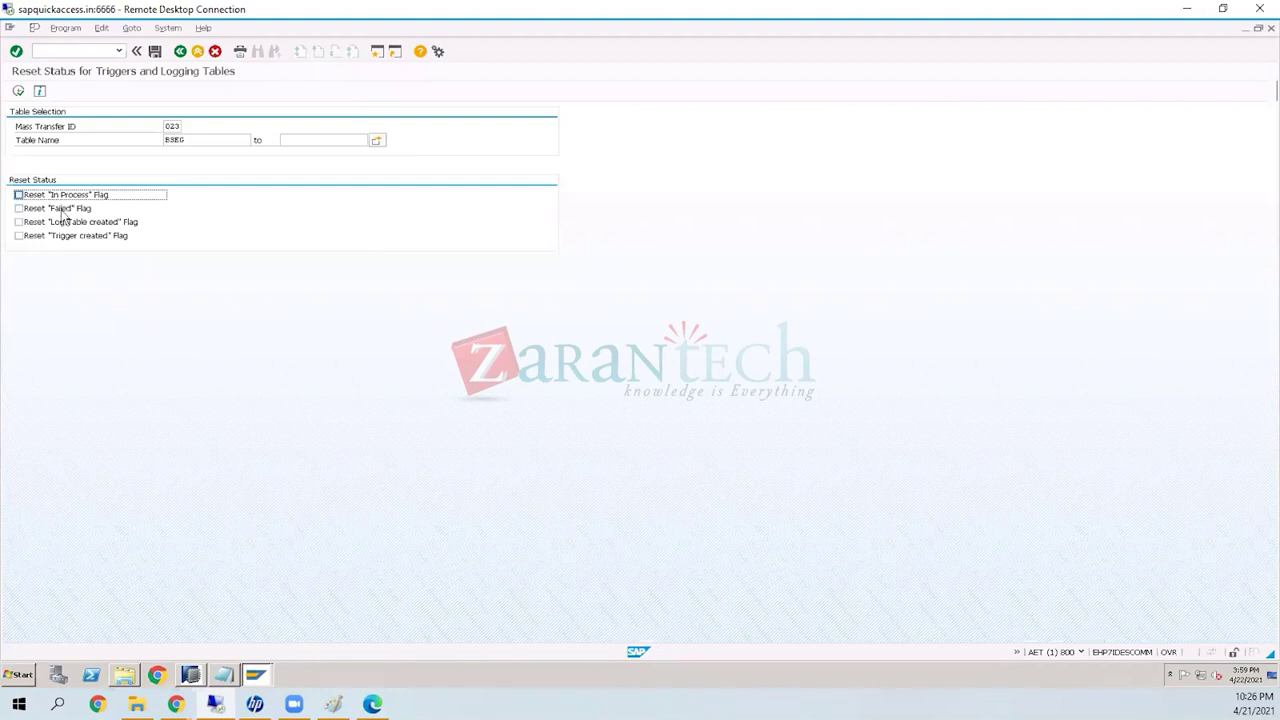
Step: Execute the reset with the In Process, Failed, Log.Table created and Trigger created flags selected
key("space")
key("Tab")
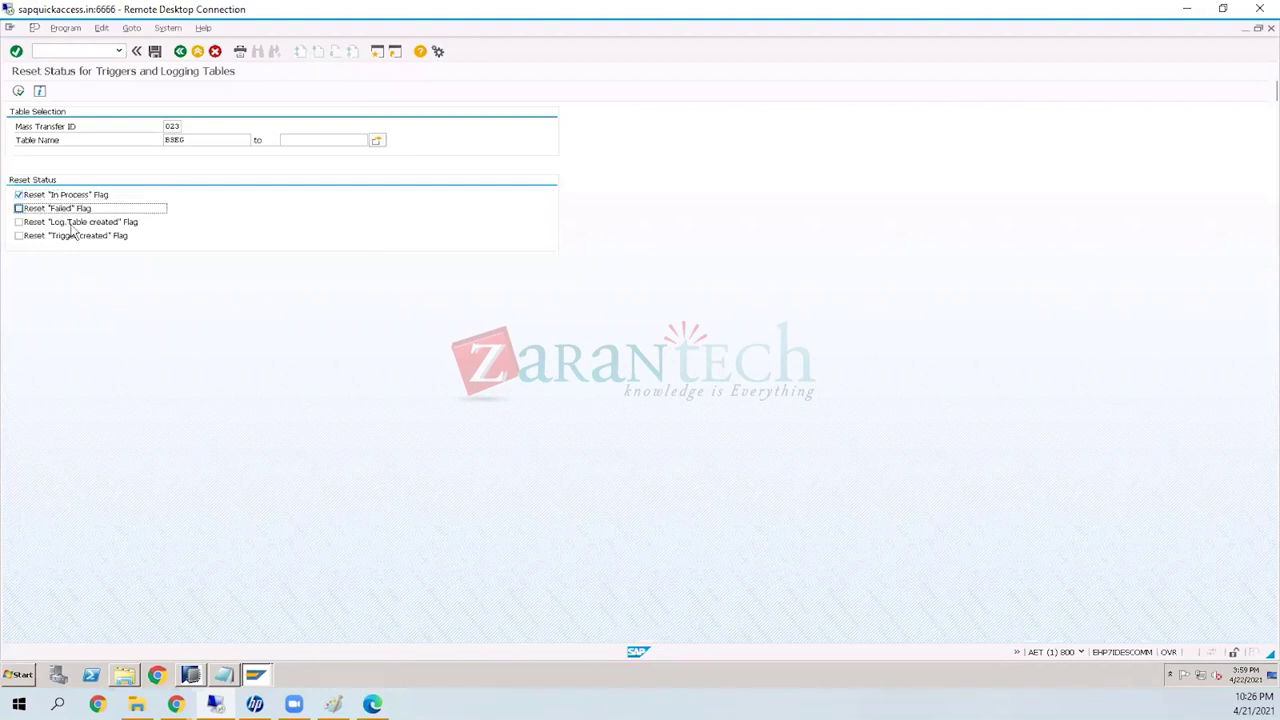
key("space")
key("Tab")
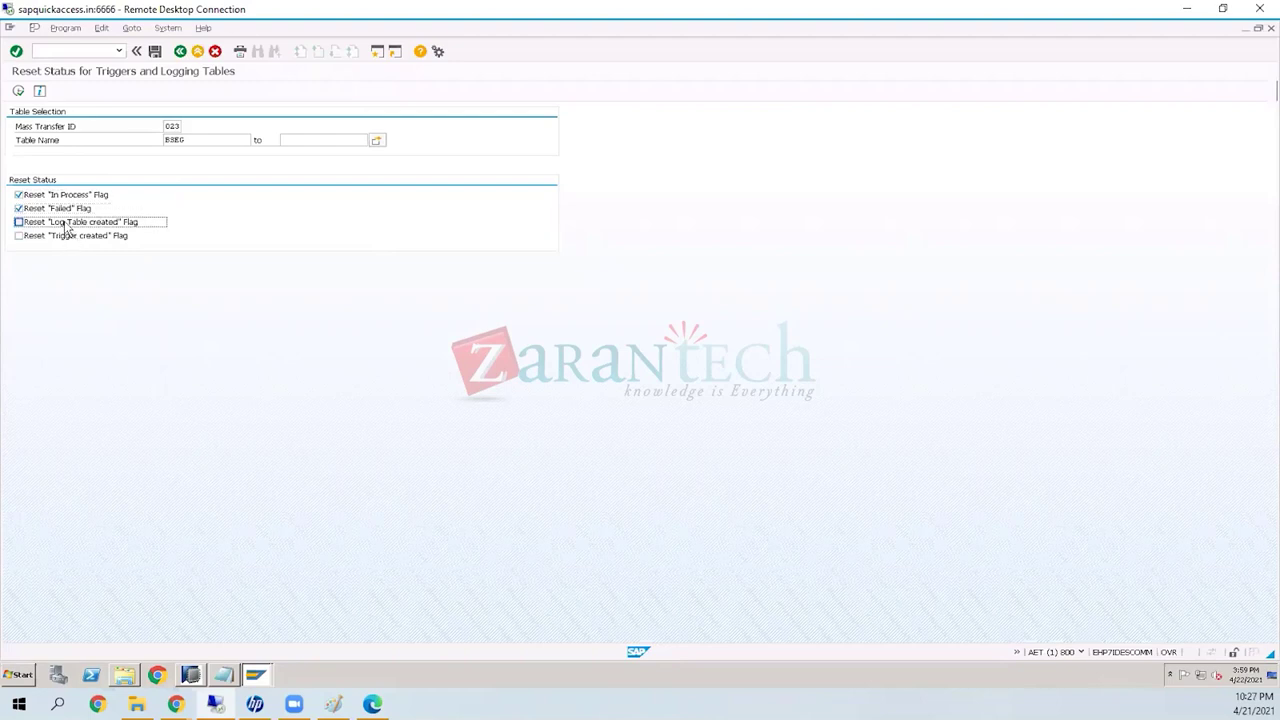
left_click(18, 222)
left_click(75, 238)
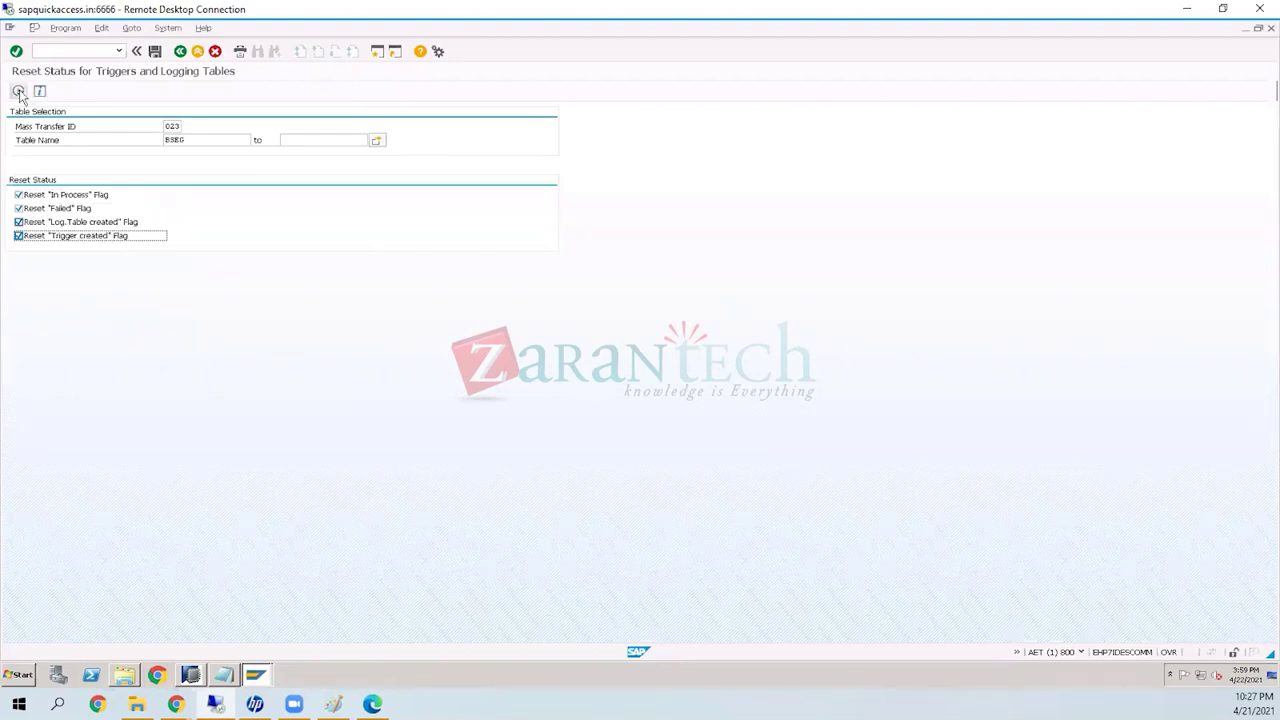
left_click(170, 124)
key("F8")
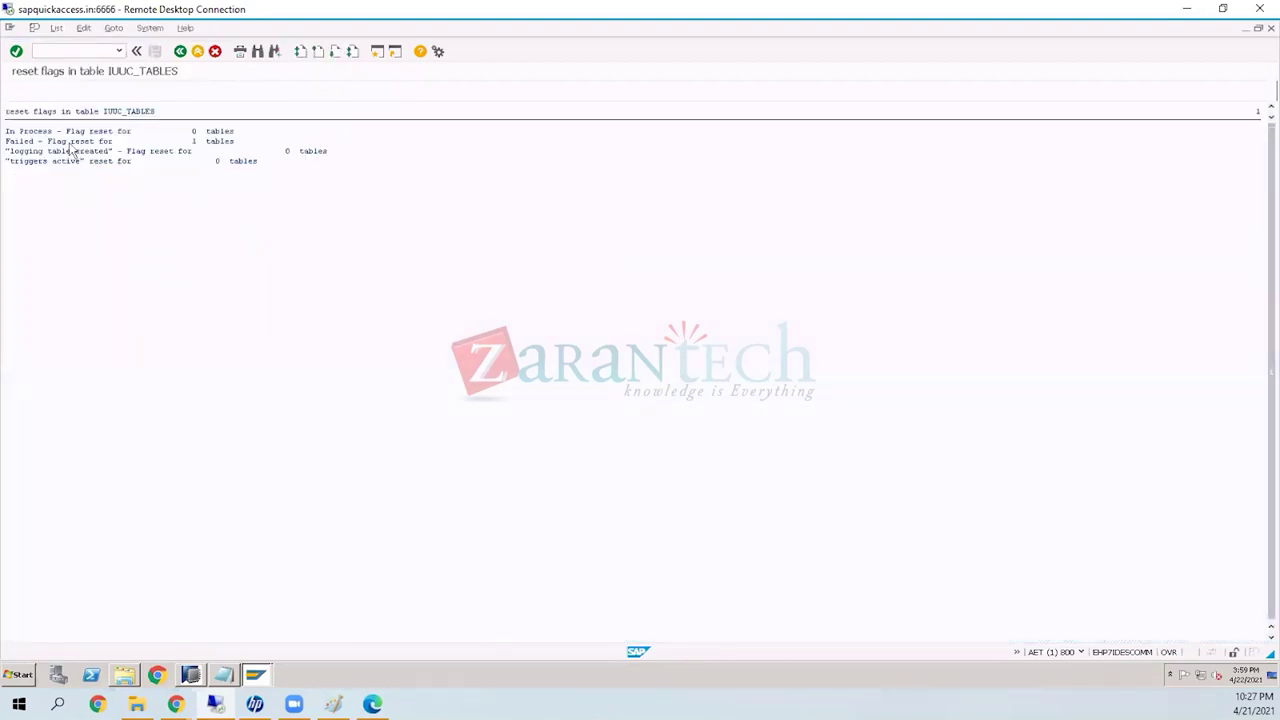
Step: Examine how many tables had each flag reset, and return to the Expert Functions
left_click(31, 142)
left_click(157, 142)
left_click(69, 144)
left_click(180, 52)
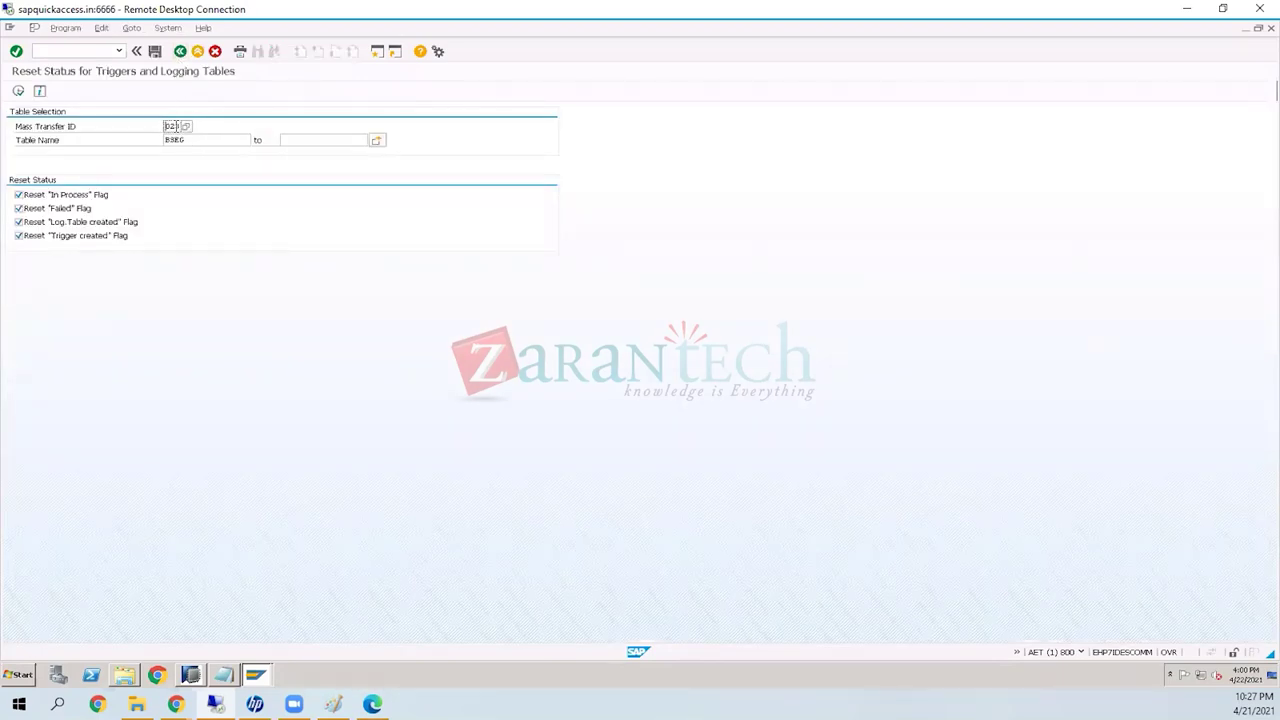
left_click(181, 52)
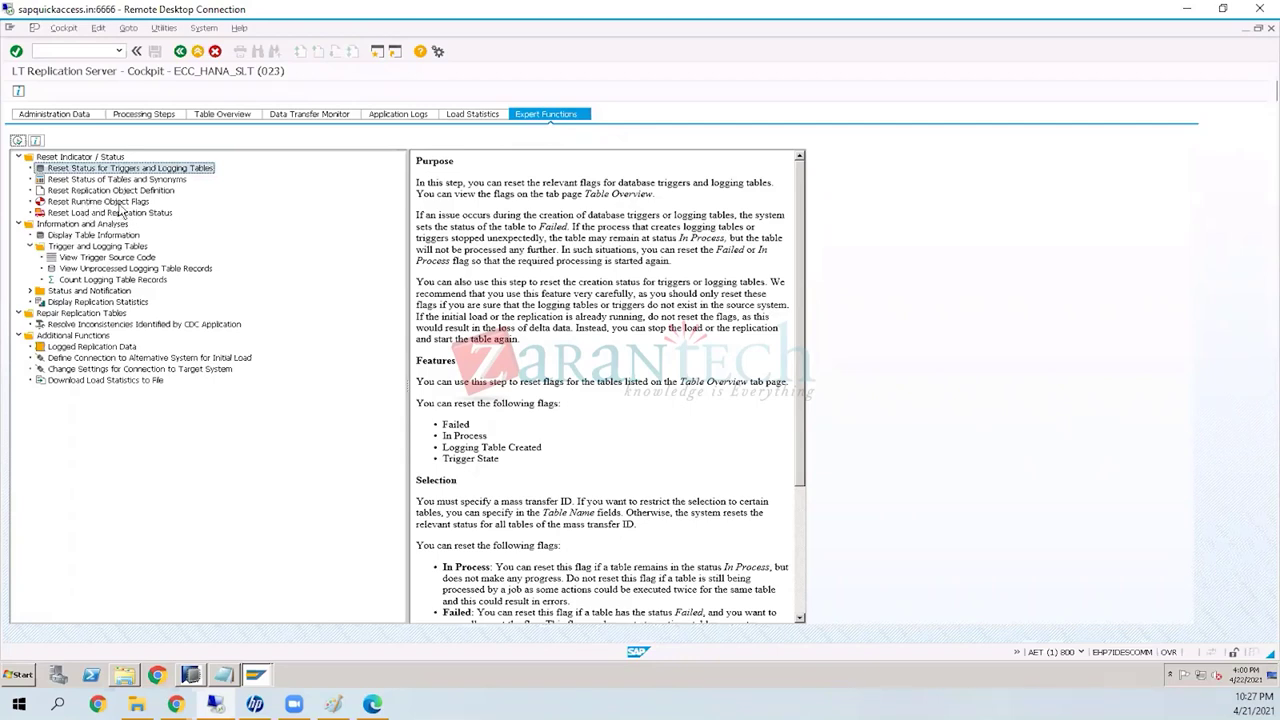
Step: Compare the functions listed under Processing Steps and Expert Functions, and return to the Administration Data
left_click(158, 118)
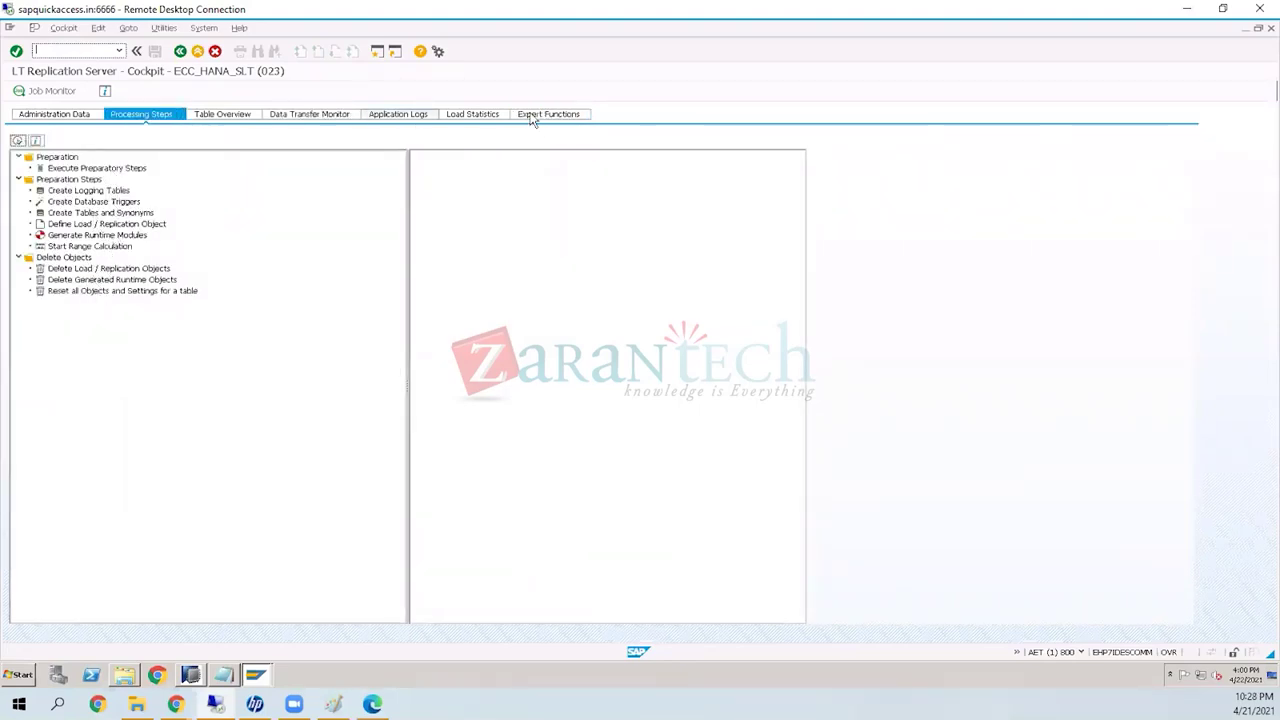
left_click(398, 114)
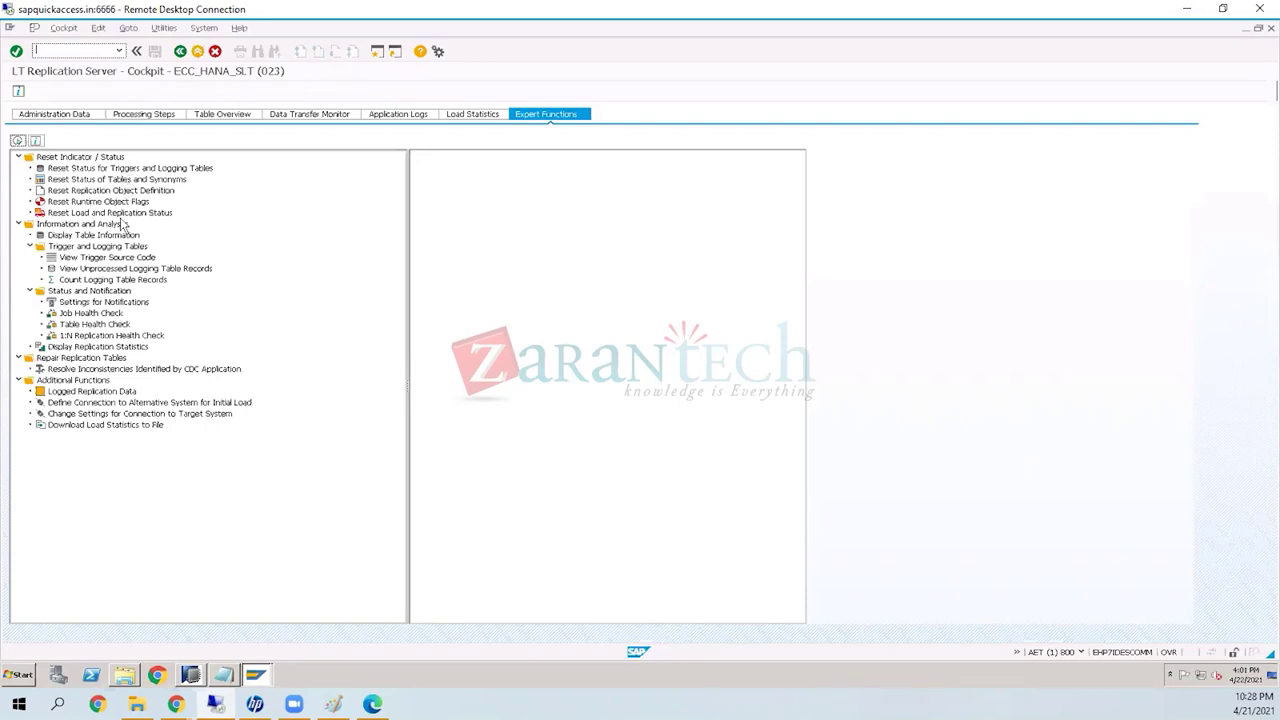
left_click(148, 116)
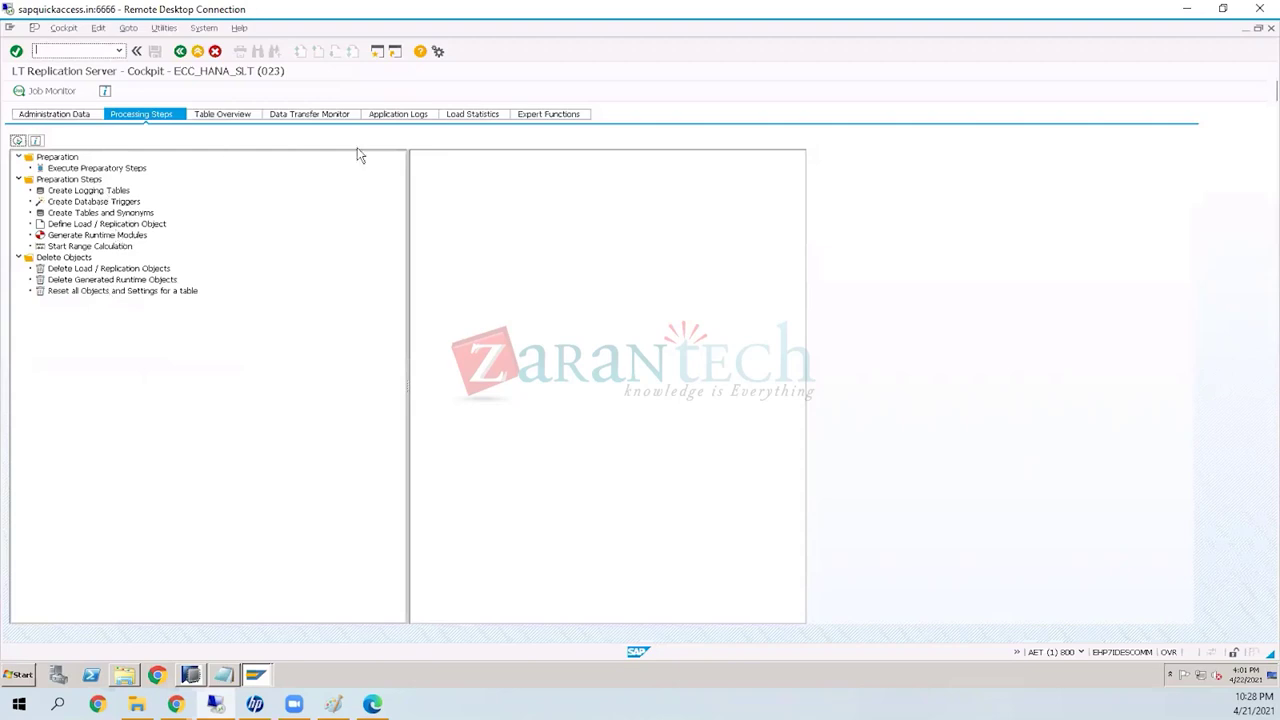
left_click(536, 115)
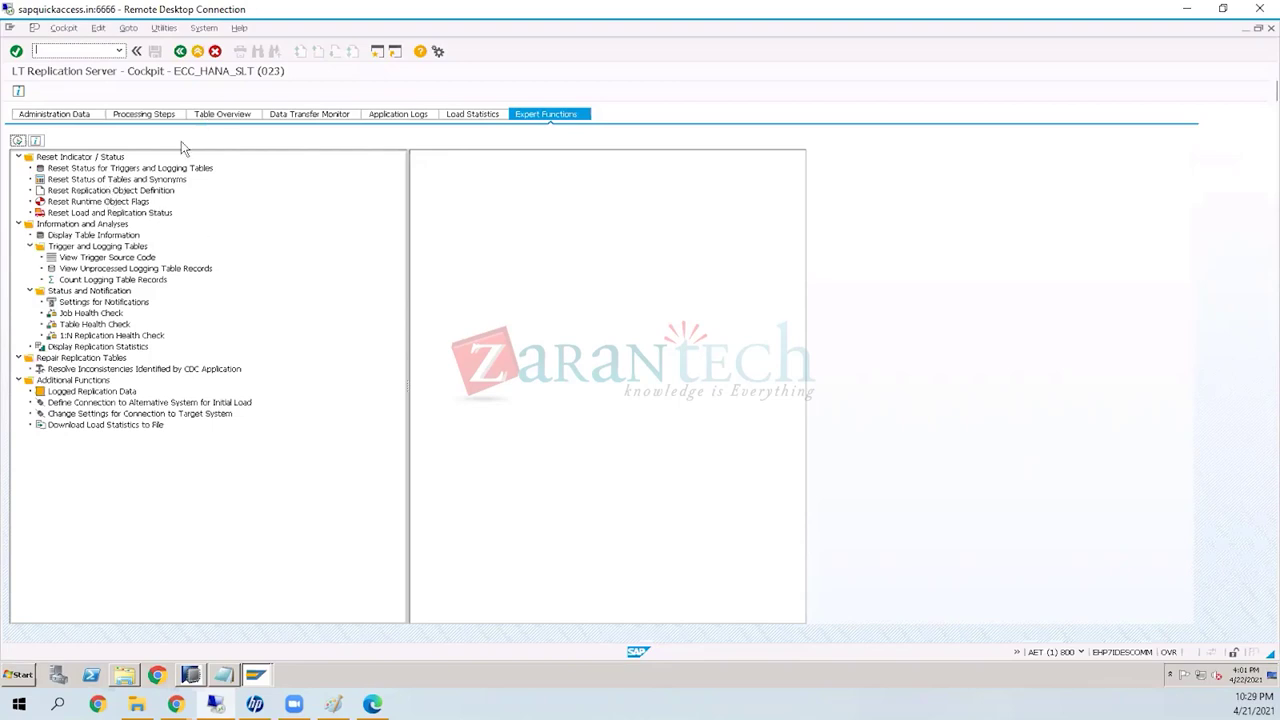
left_click(54, 115)
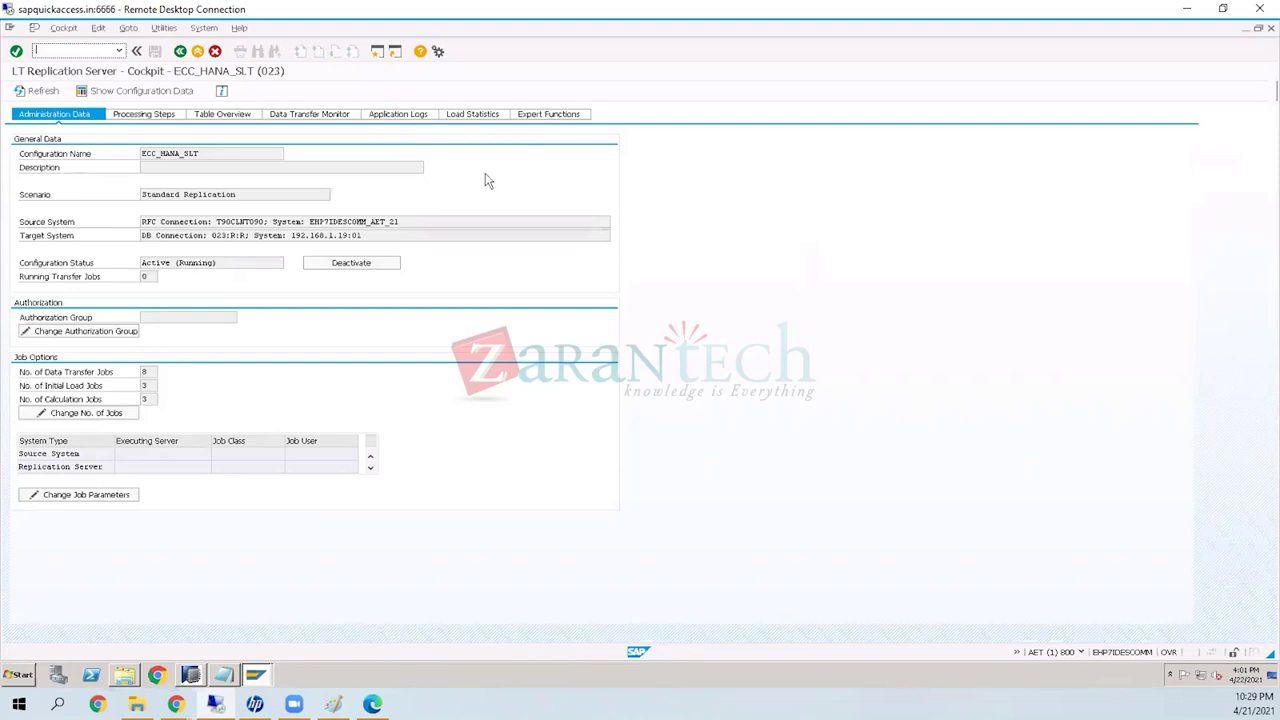
Step: Open the Reset Status of Tables and Synonyms expert function and enter BSEG as the table name
left_click(533, 117)
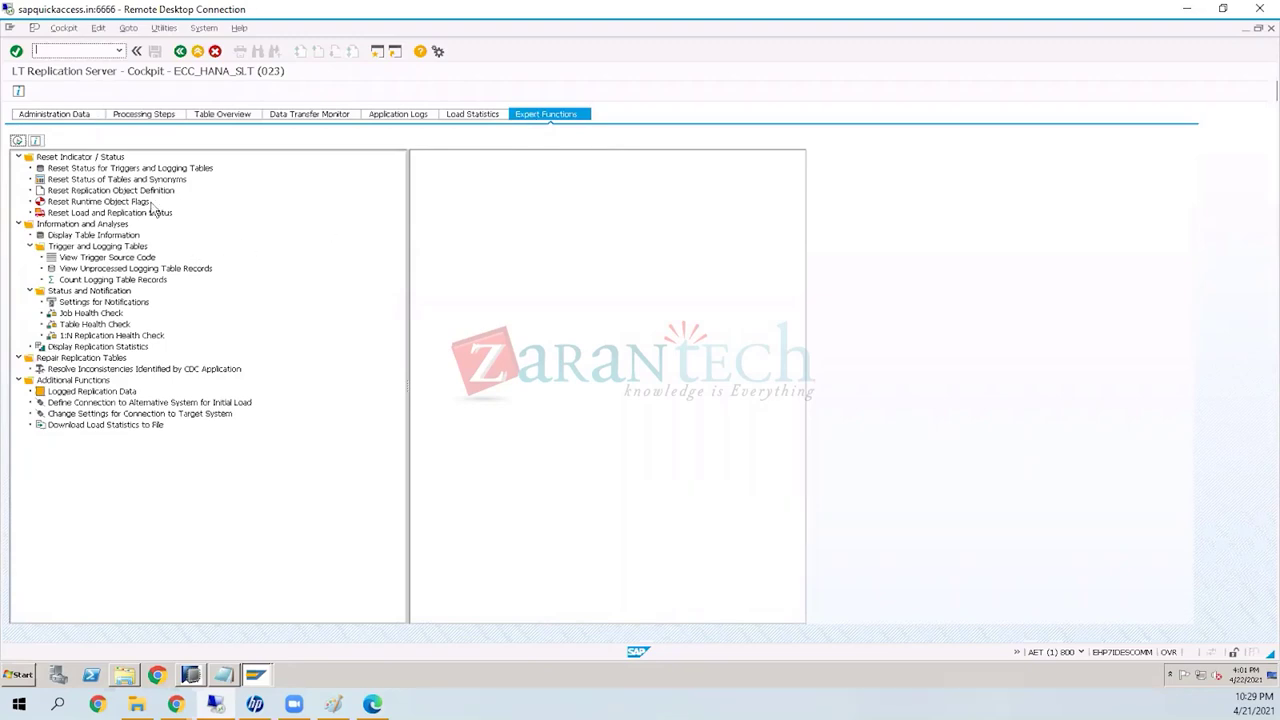
double_click(153, 180)
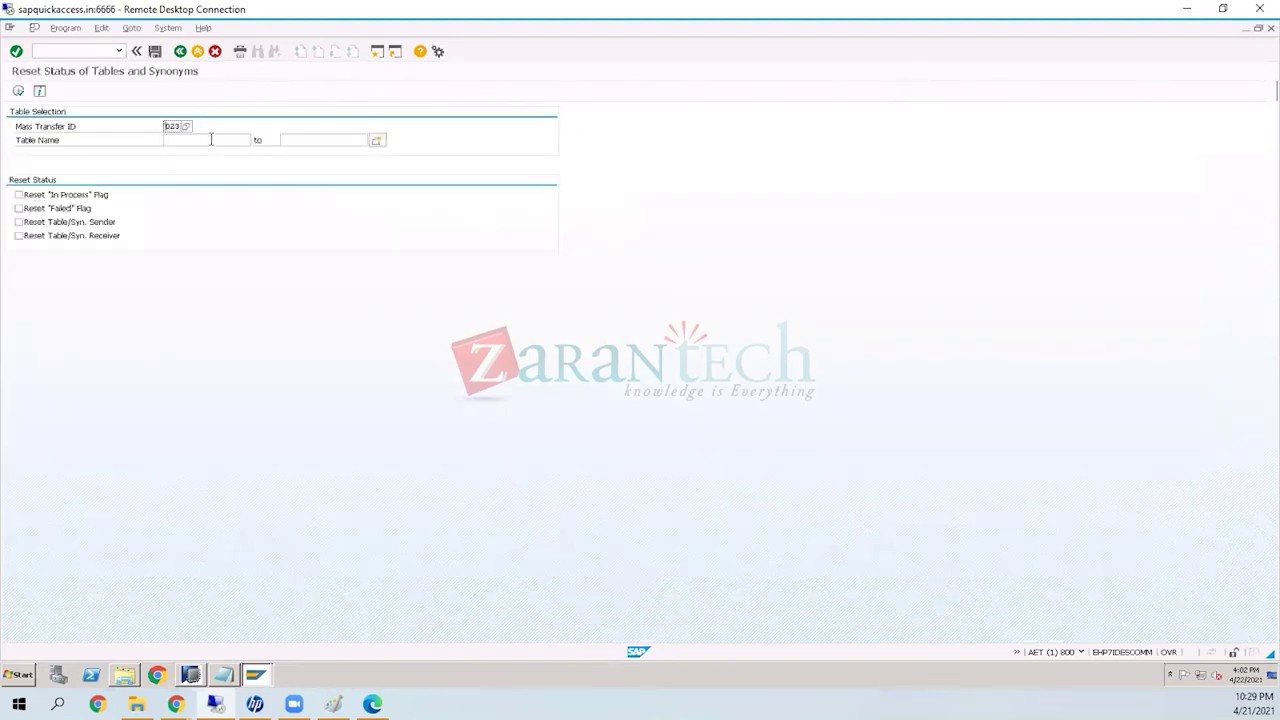
left_click(211, 139)
type("BSEG")
Step: Execute the reset with the In Process, Failed, Table/Syn. Sender and Table/Syn. Receiver options selected
left_click(55, 195)
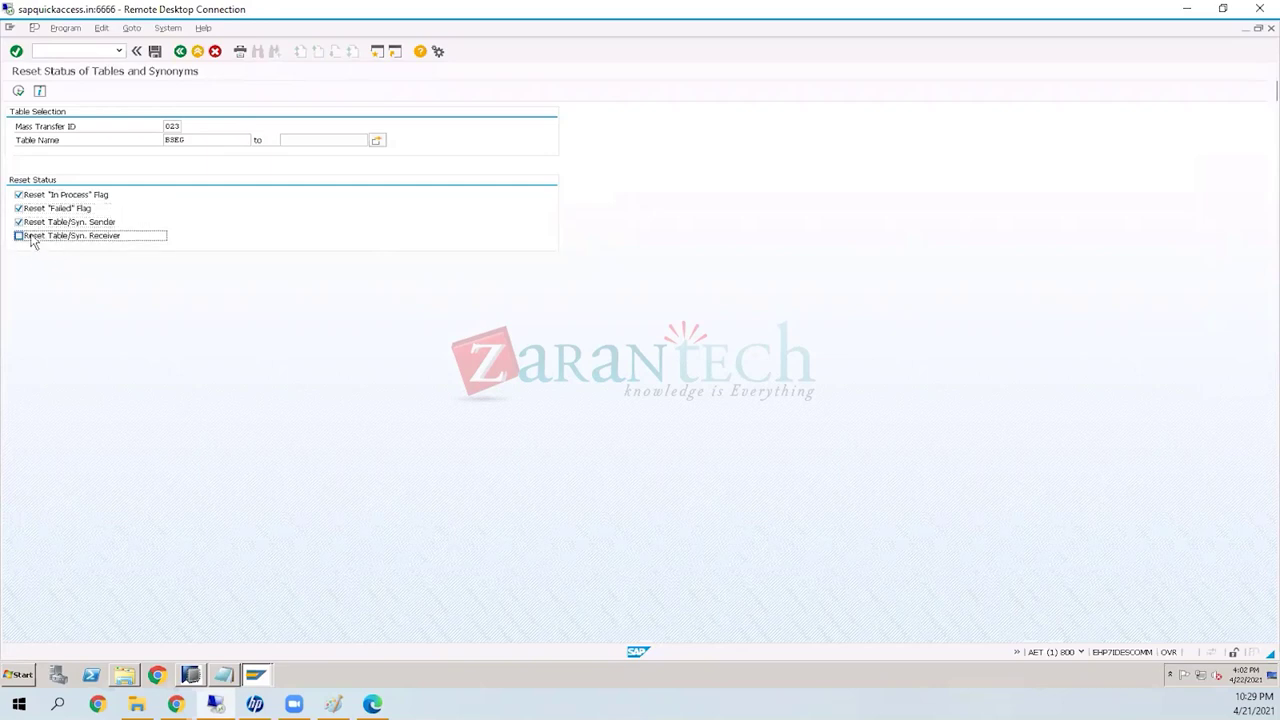
left_click(30, 237)
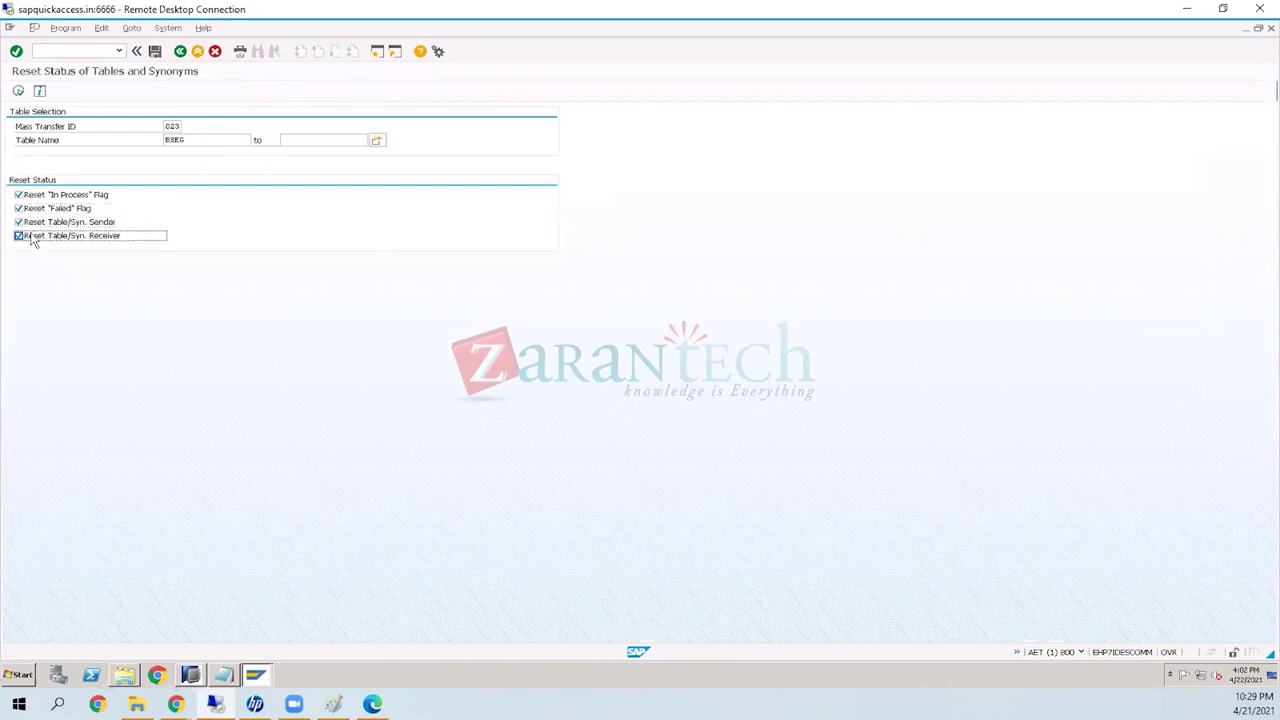
left_click(18, 92)
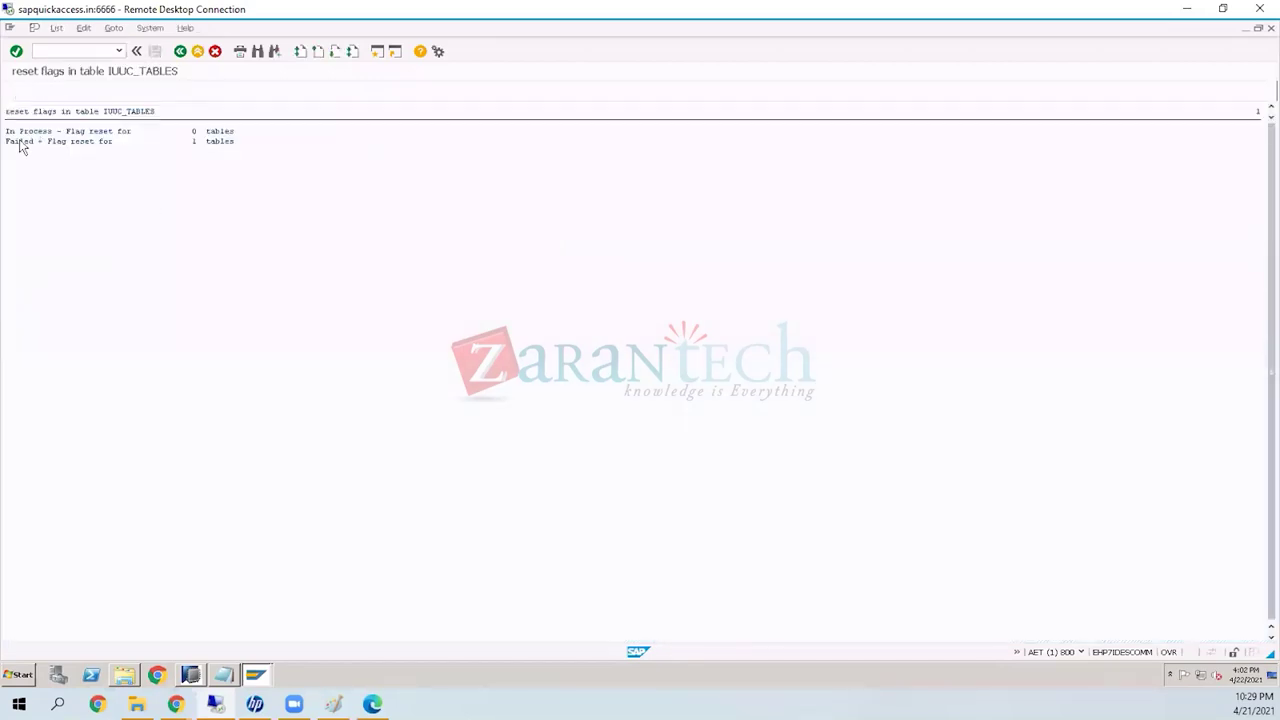
Step: Examine how many tables had their flags and table/synonym status reset, and return to the Expert Functions
left_click(16, 142)
left_click(92, 131)
left_click(186, 55)
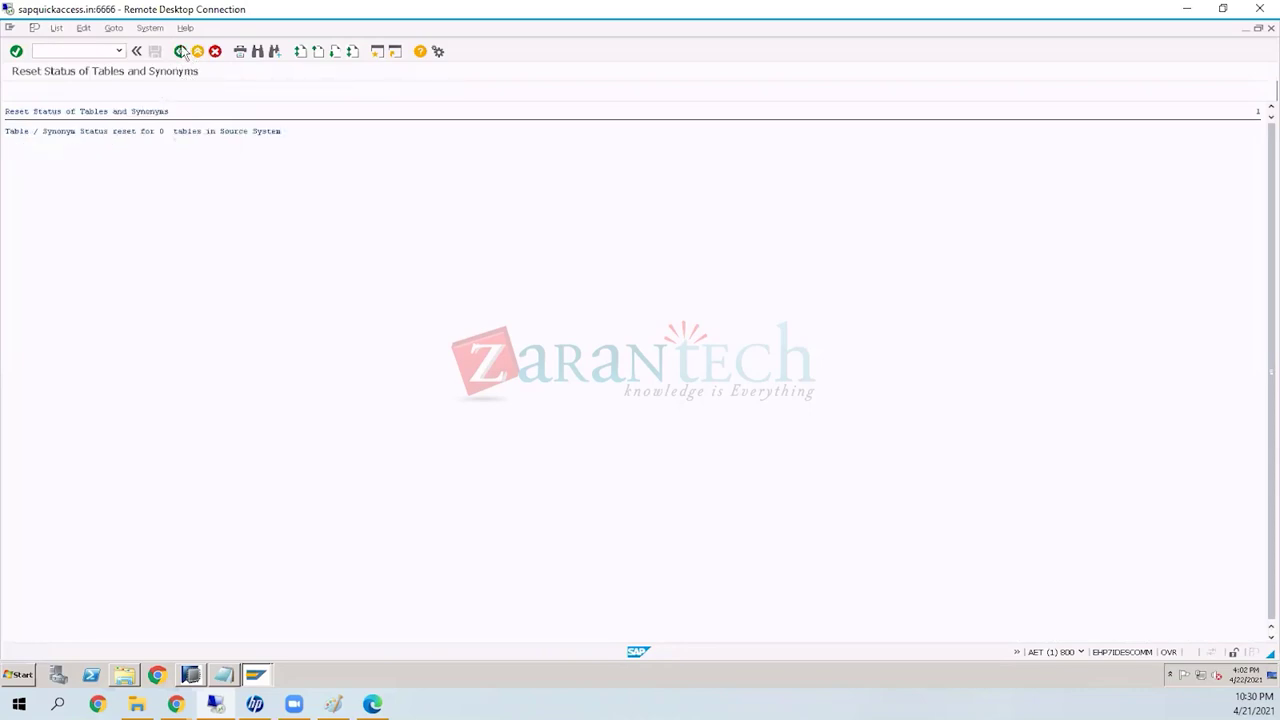
left_click(181, 52)
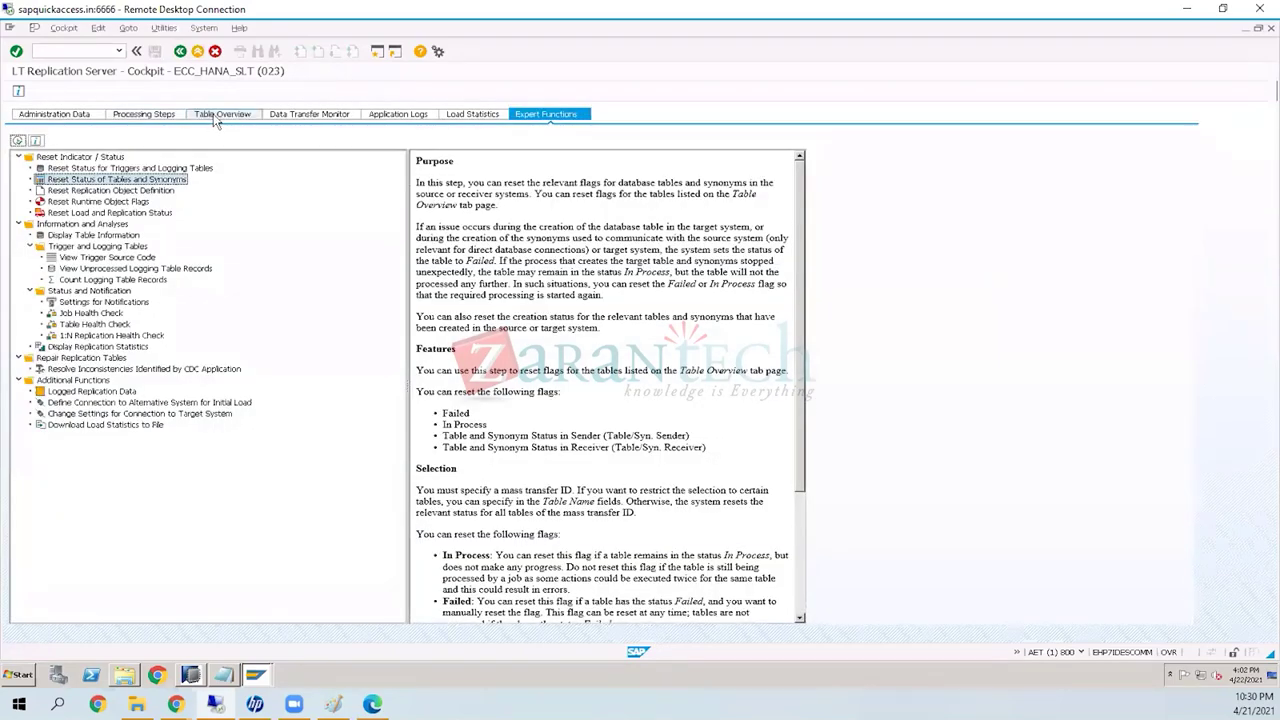
Step: Check the BSEG row's status in the Table Overview, read its error messages, and close them
left_click(215, 115)
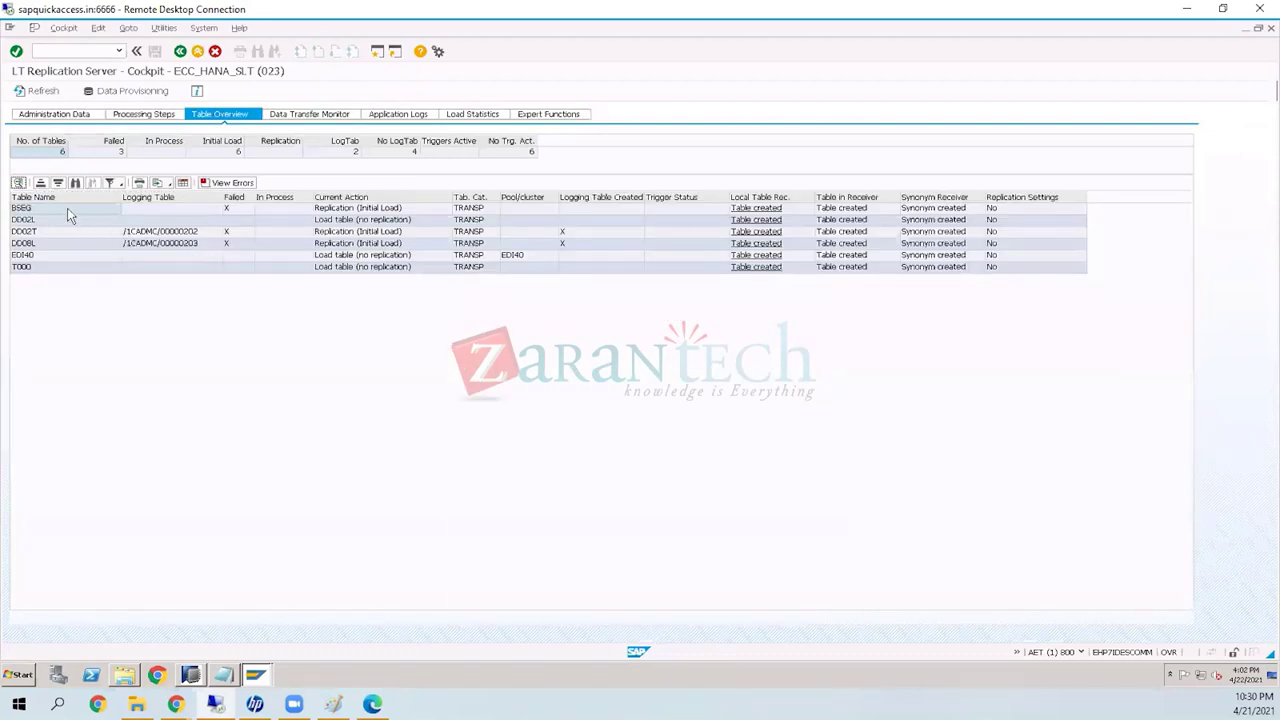
left_click(68, 210)
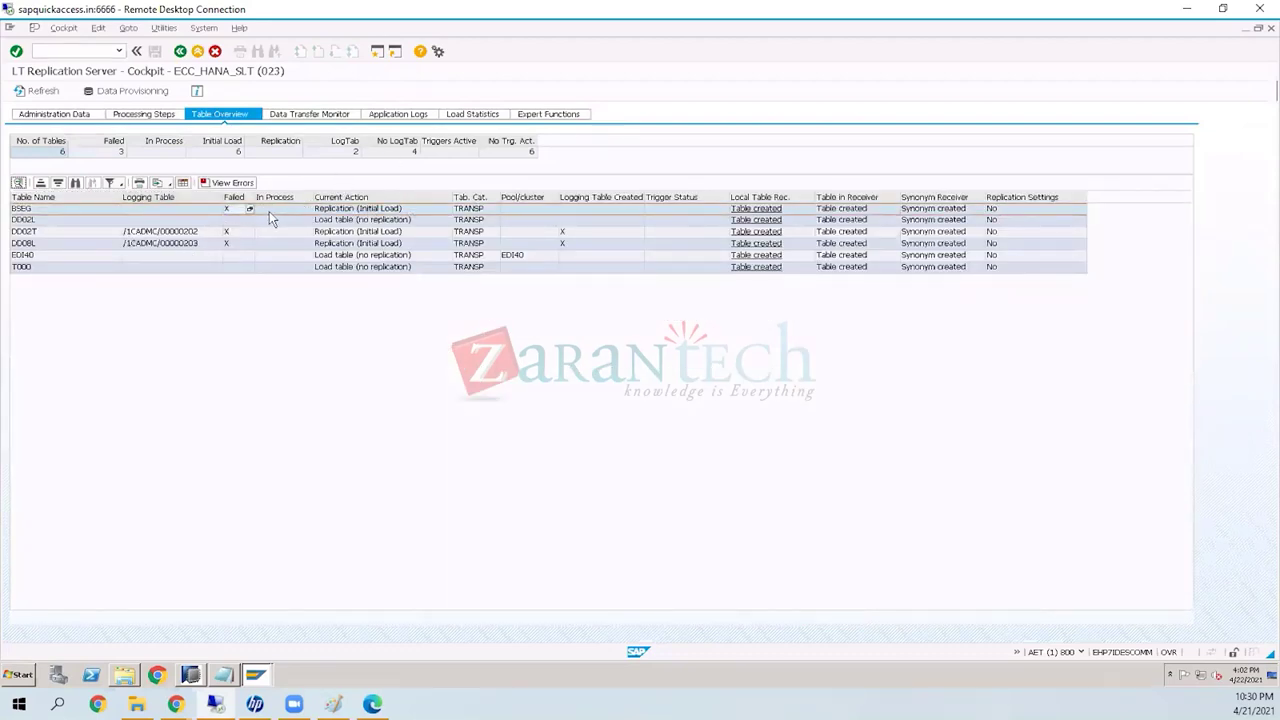
left_click(280, 208)
left_click(232, 209)
left_click(229, 184)
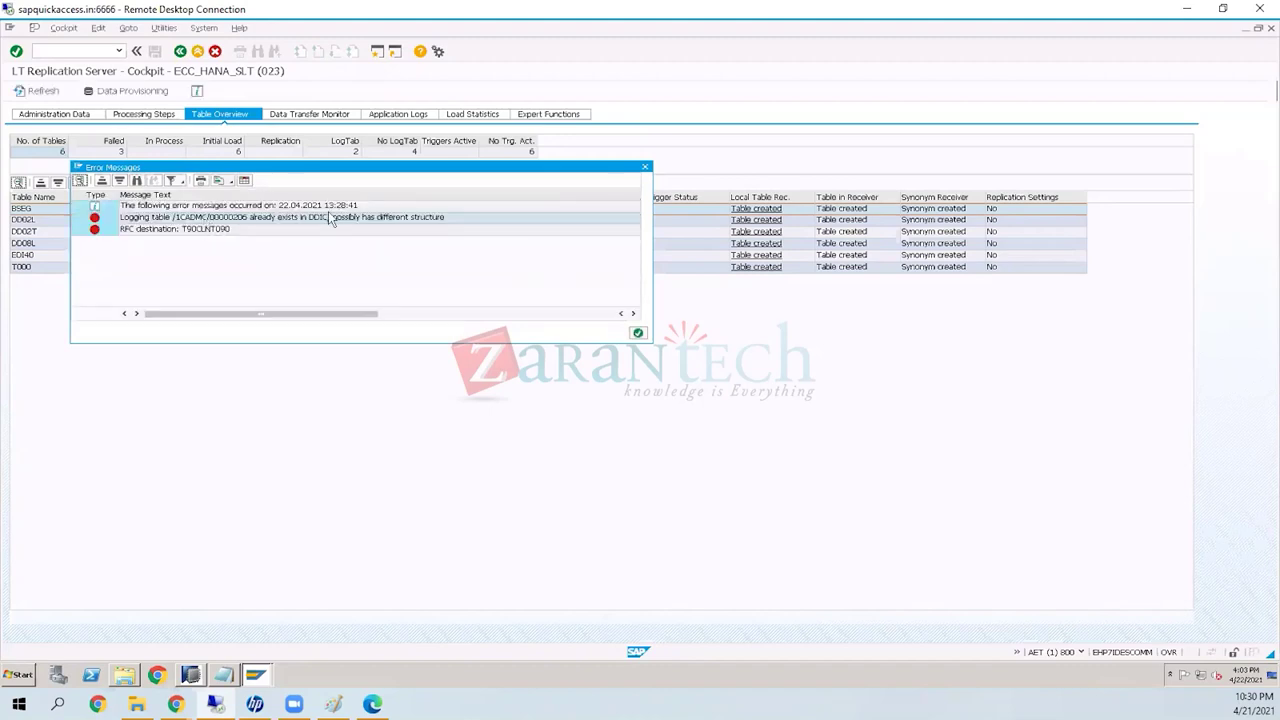
left_click(331, 220)
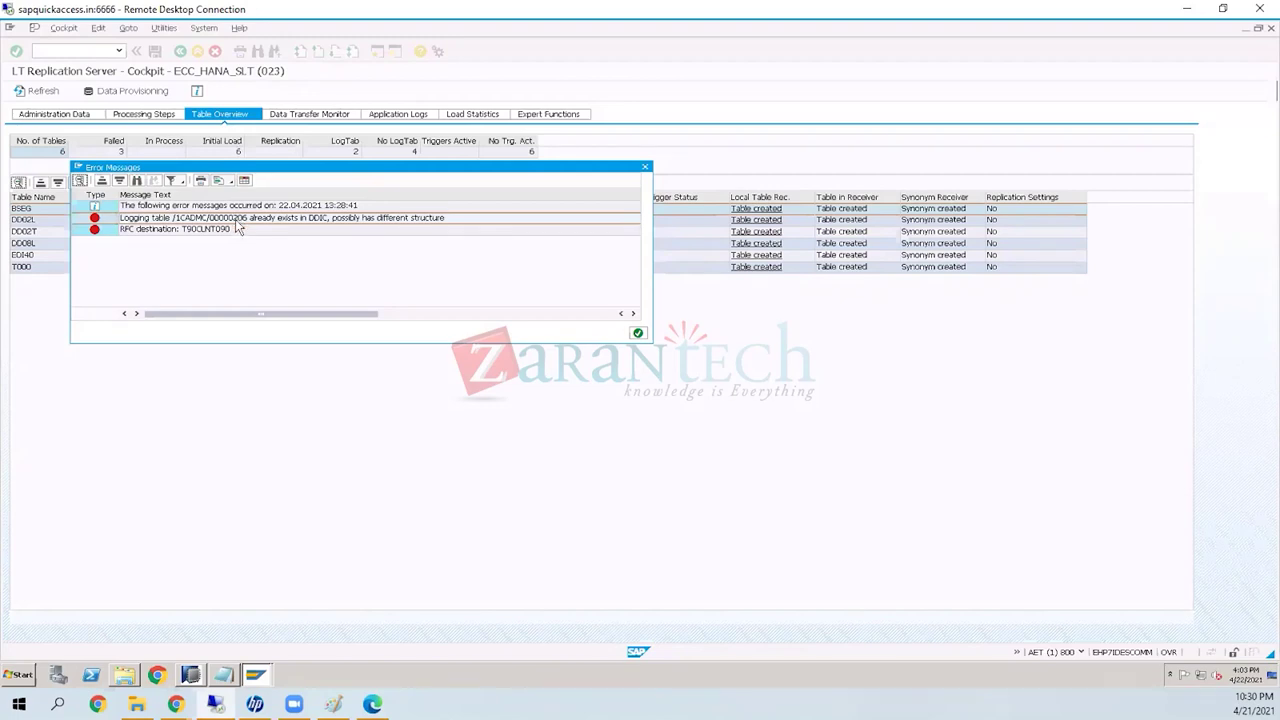
left_click(637, 334)
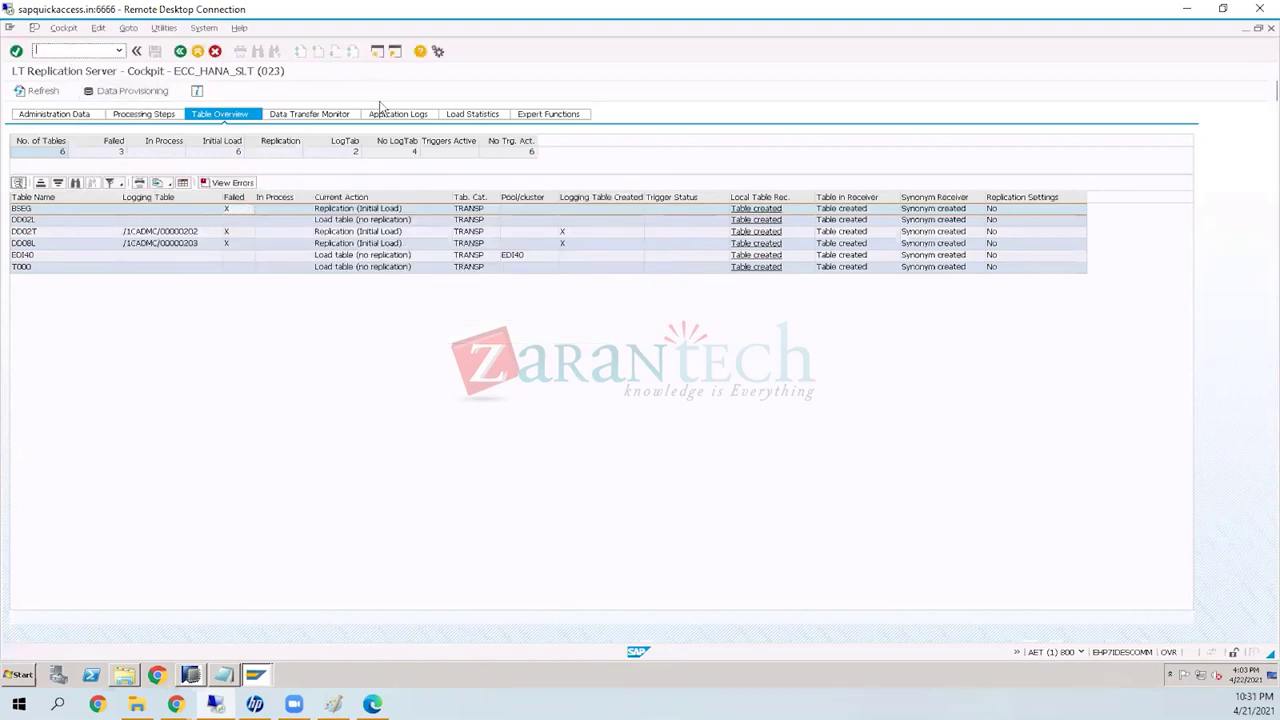
Step: Try to run the program IUUC_LIST_TRIGGERS from transaction SE38, and leave the result
type("/nse38")
key("Return")
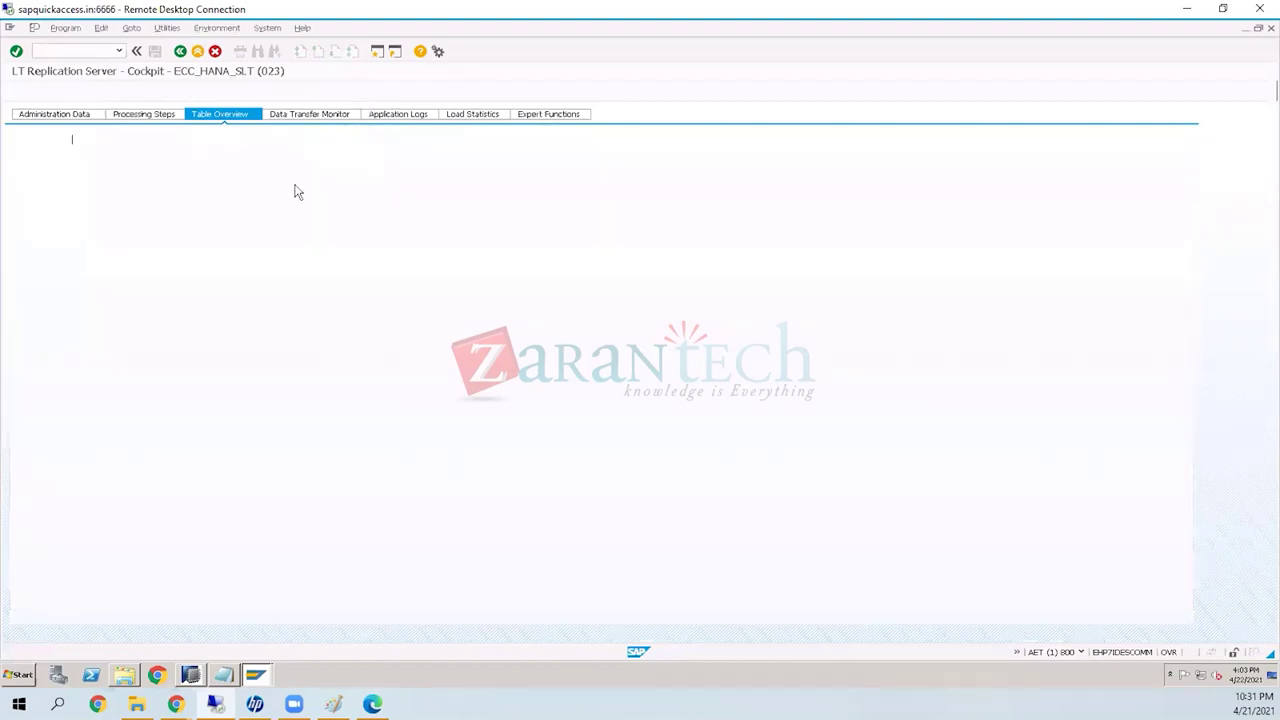
type("ZUU")
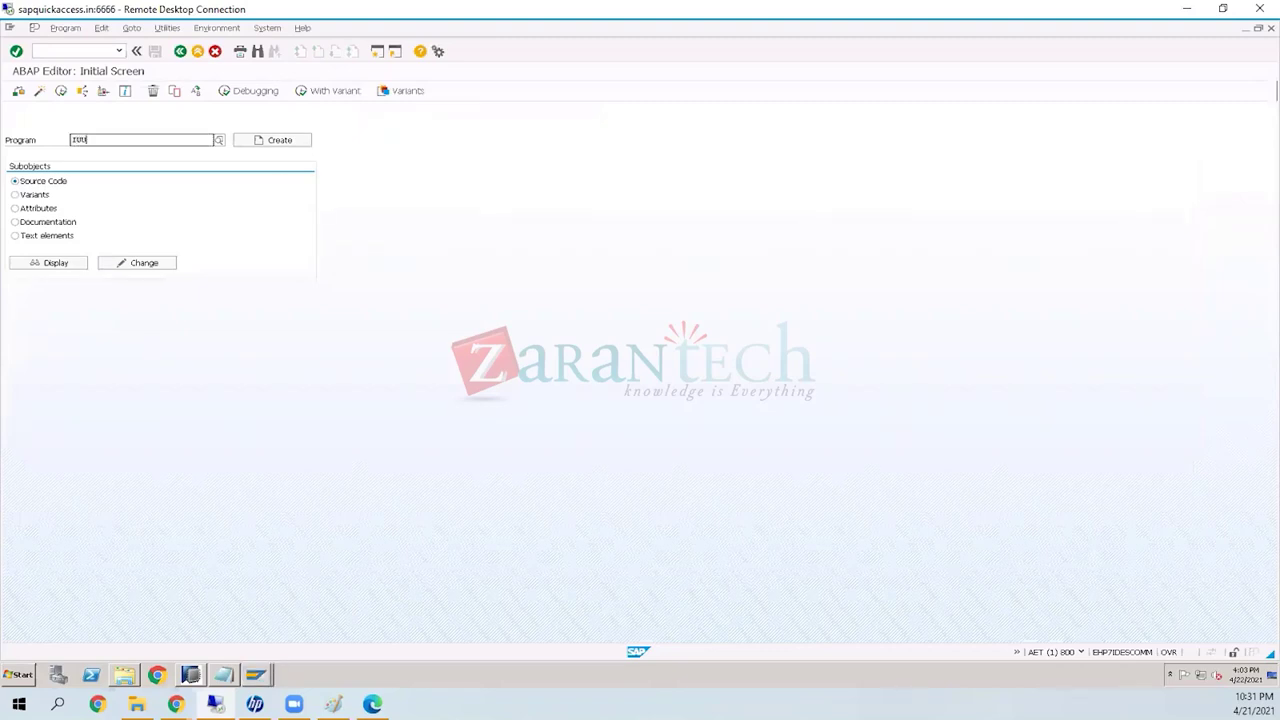
type("C_LIST")
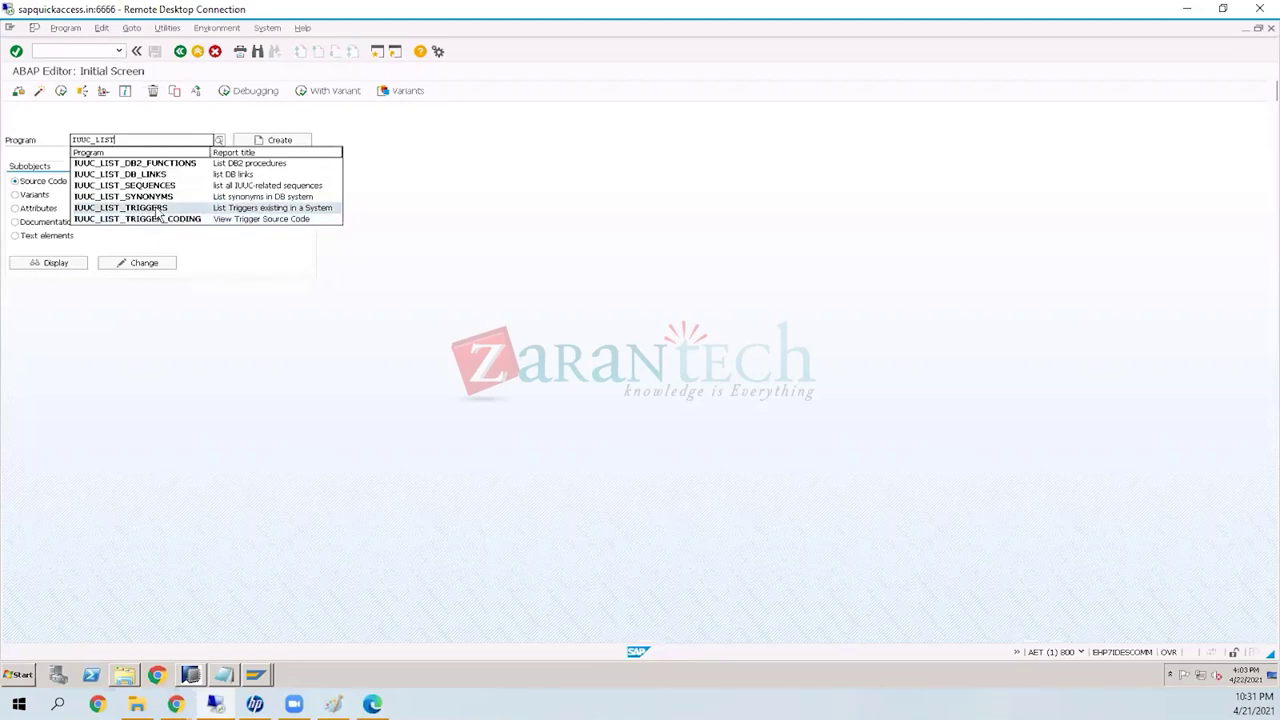
left_click(158, 213)
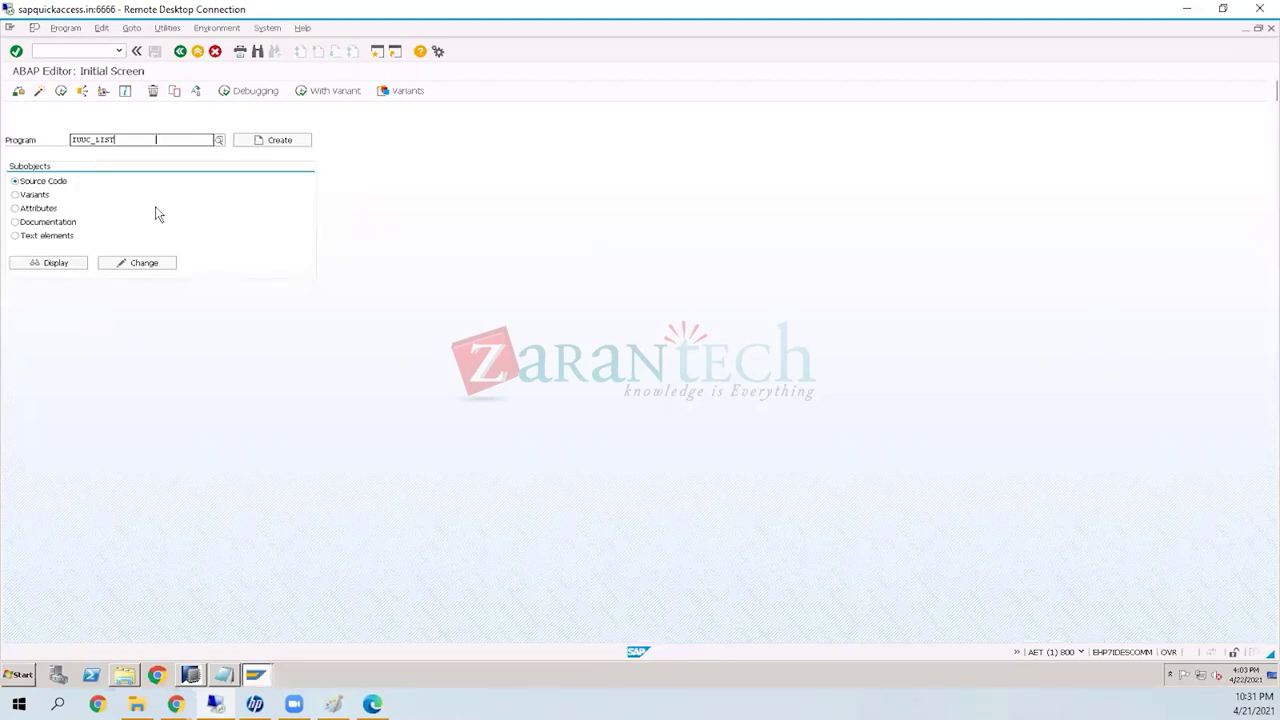
left_click(60, 93)
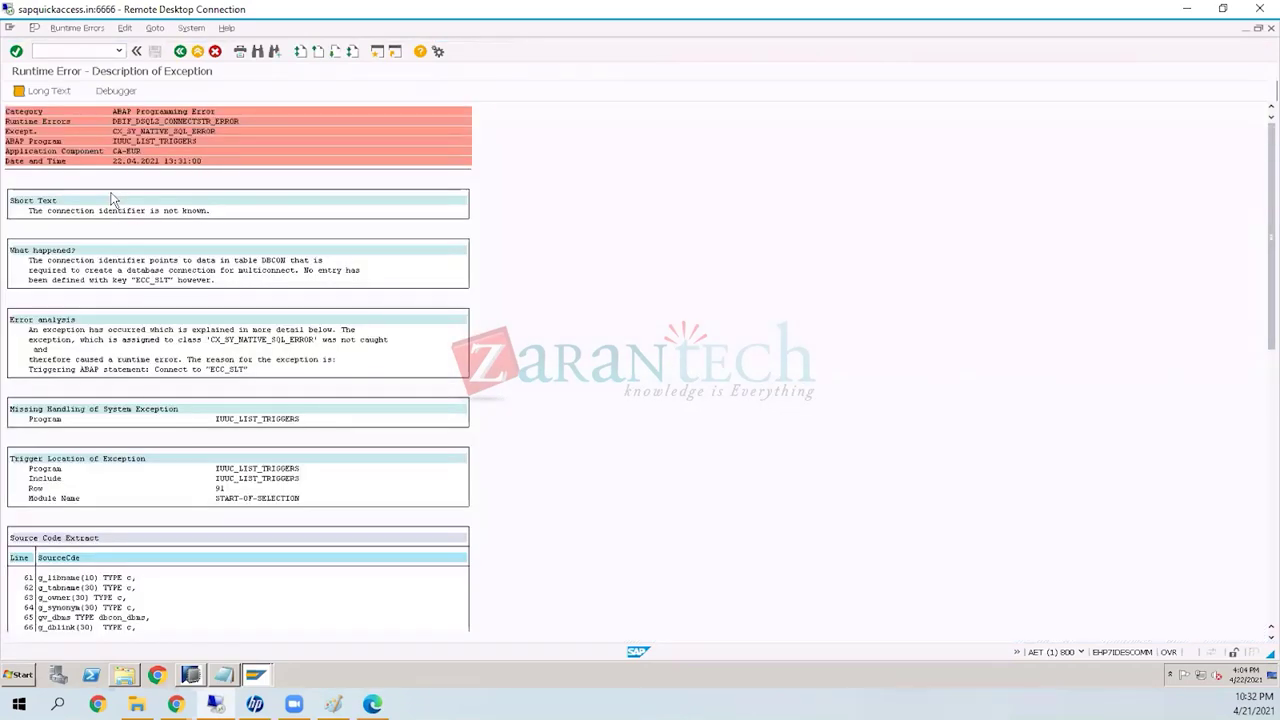
left_click(180, 51)
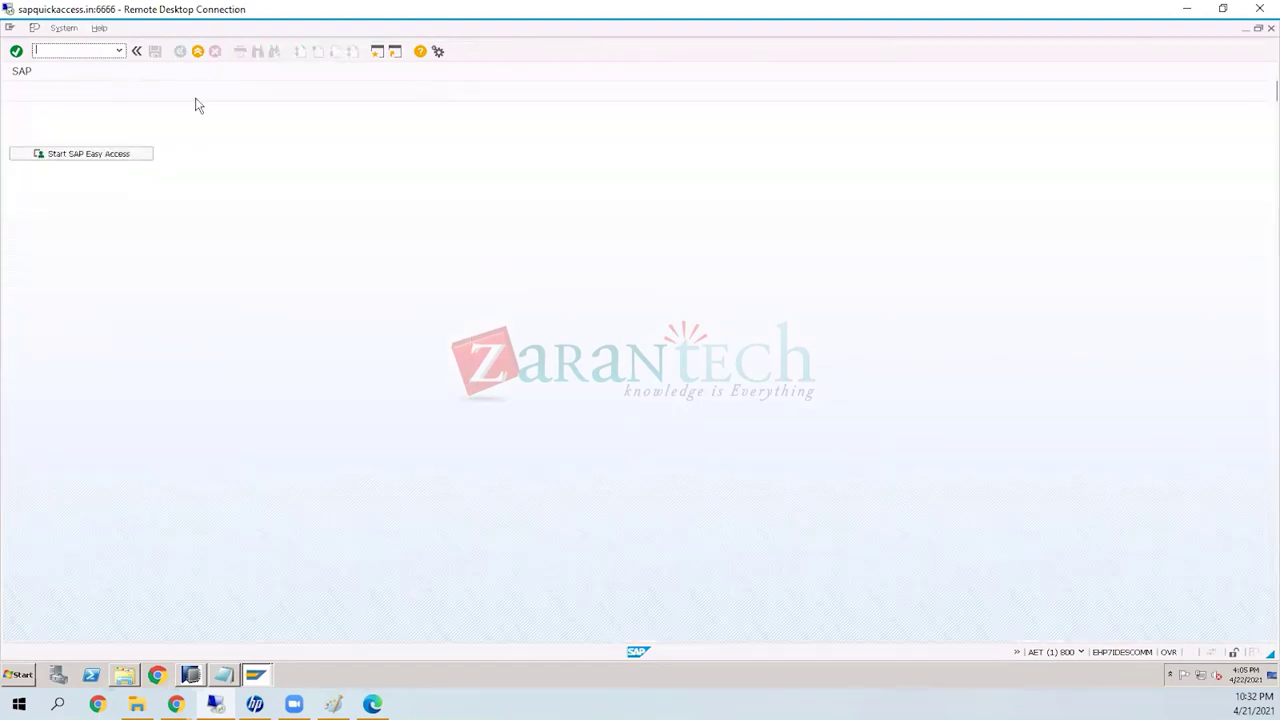
Step: Reopen the ABAP Editor and shorten the program name to IUUC_ to list the matching programs
type("/n")
key("Return")
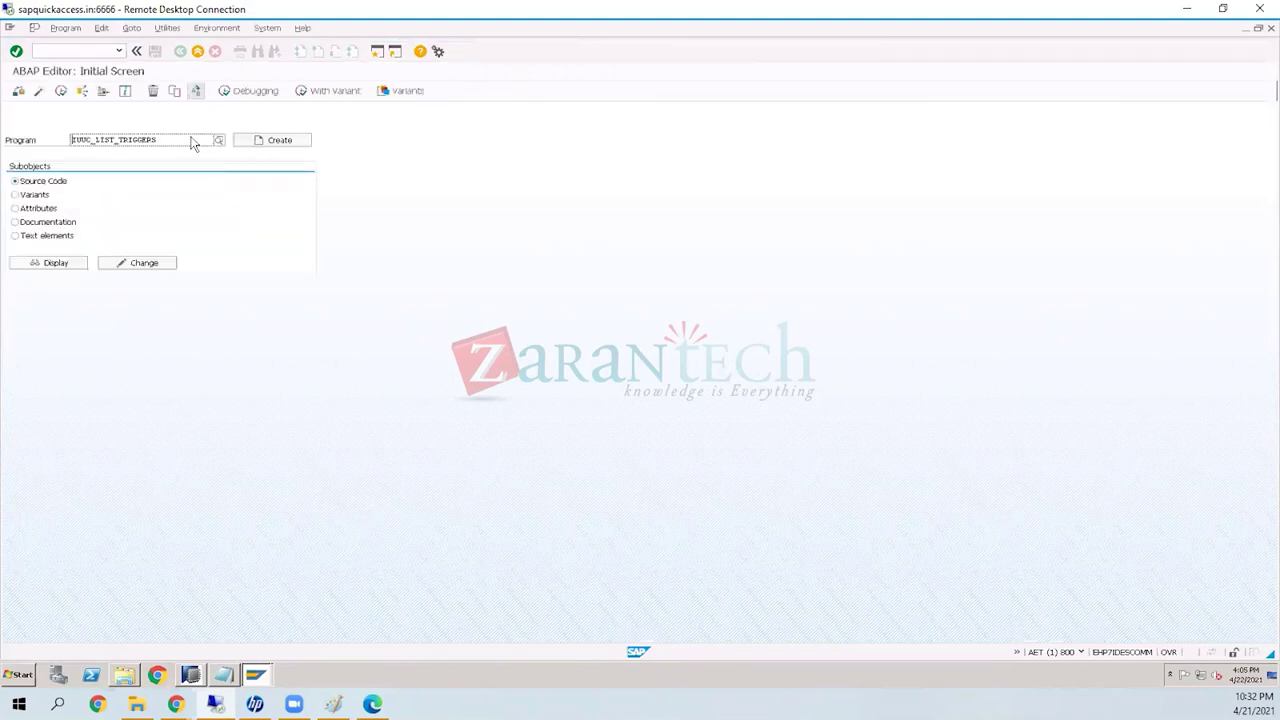
key("BackSpace")
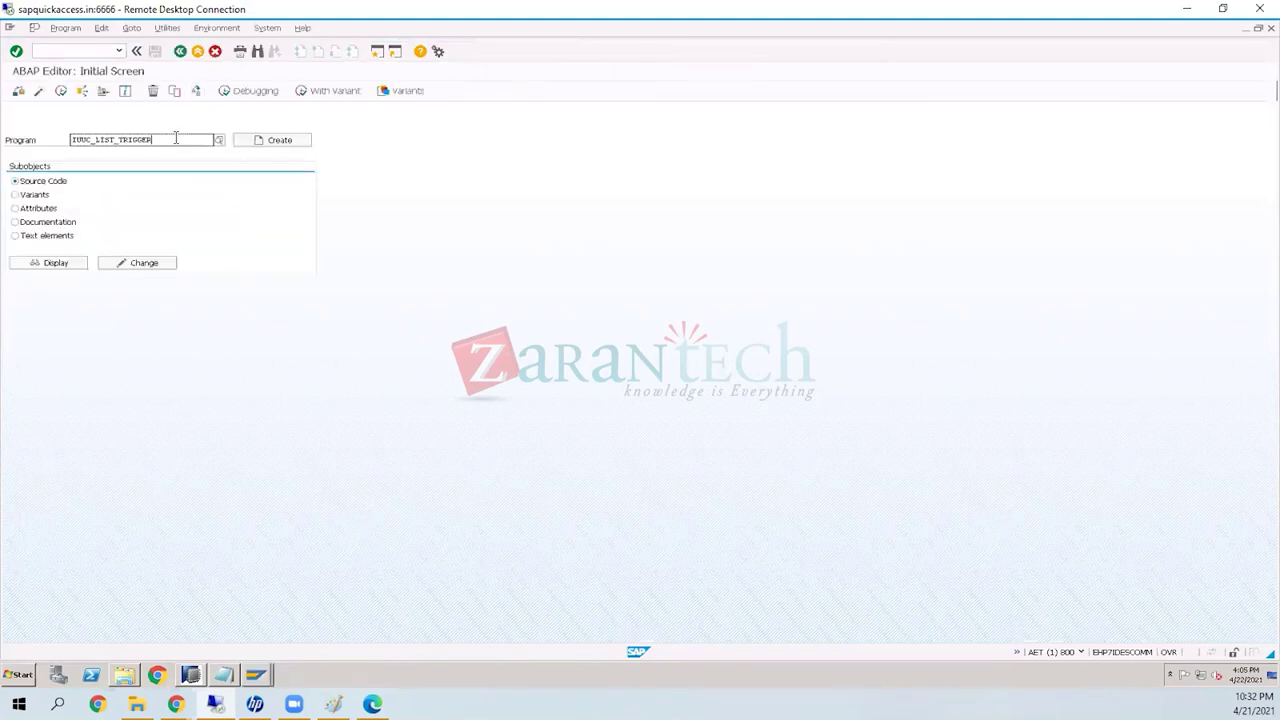
key("BackSpace")
key("BackSpace")
key("BackSpace")
key("BackSpace")
key("BackSpace")
key("BackSpace")
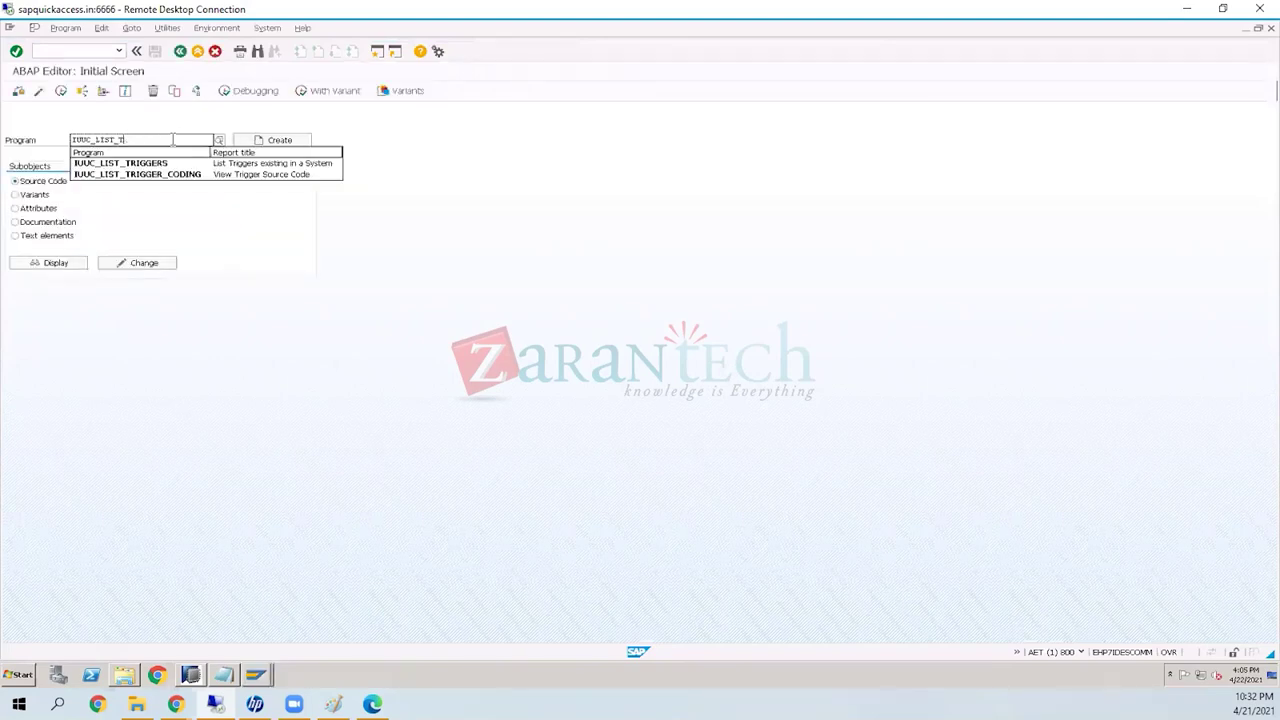
key("BackSpace")
key("BackSpace")
key("BackSpace")
key("BackSpace")
key("BackSpace")
key("BackSpace")
key("BackSpace")
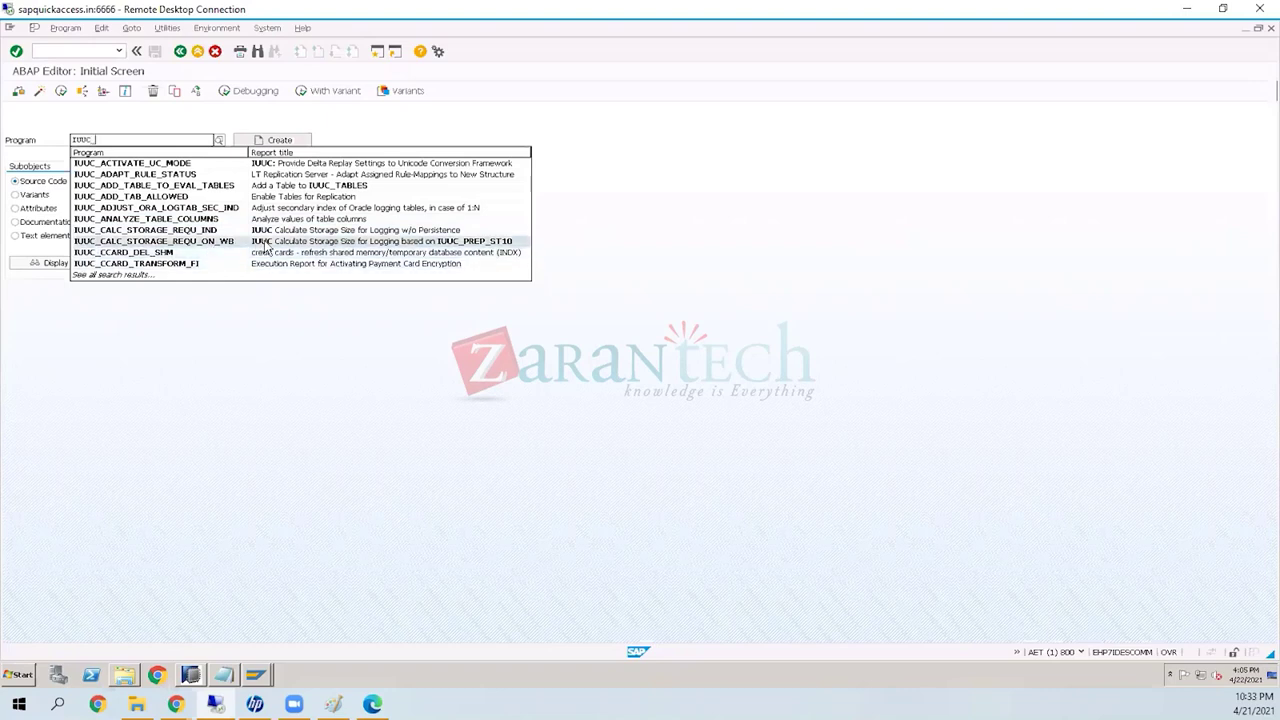
Step: Find programs starting with IUUC_log, execute IUUC_LOGTAB_PREPROC_CONTROLLER to view its selection screen, and return to the editor
type("log")
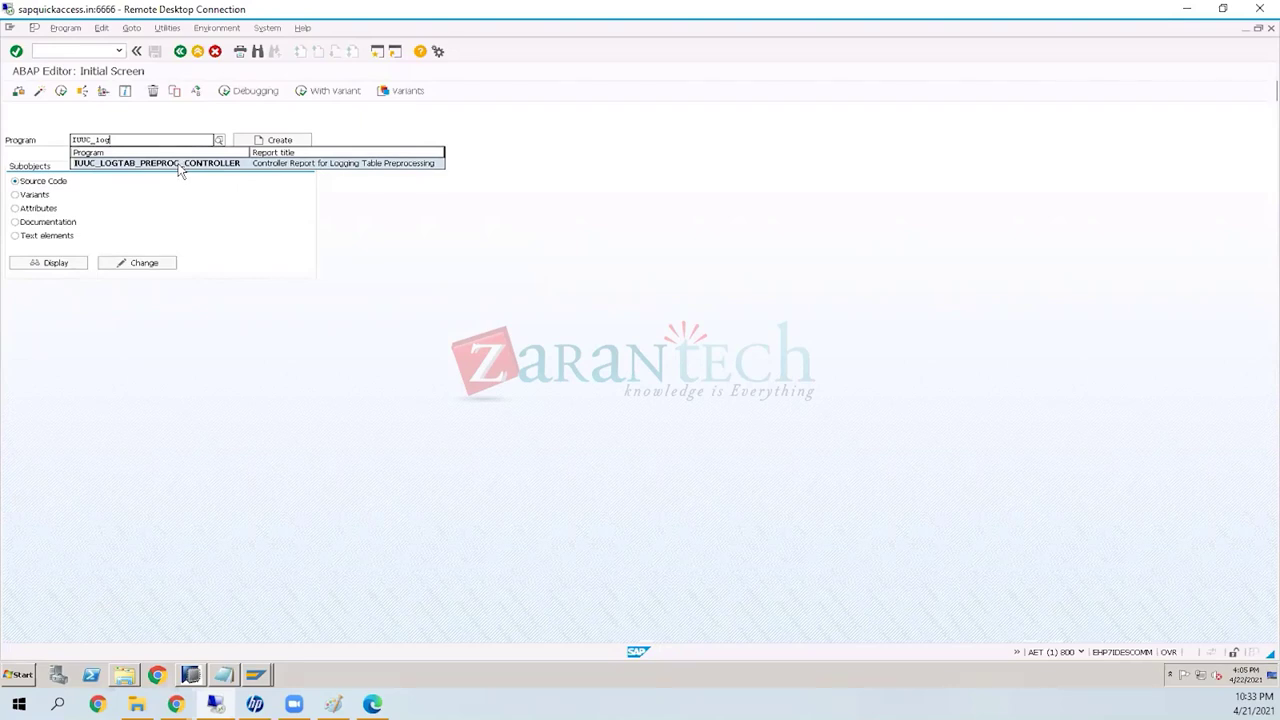
left_click(180, 168)
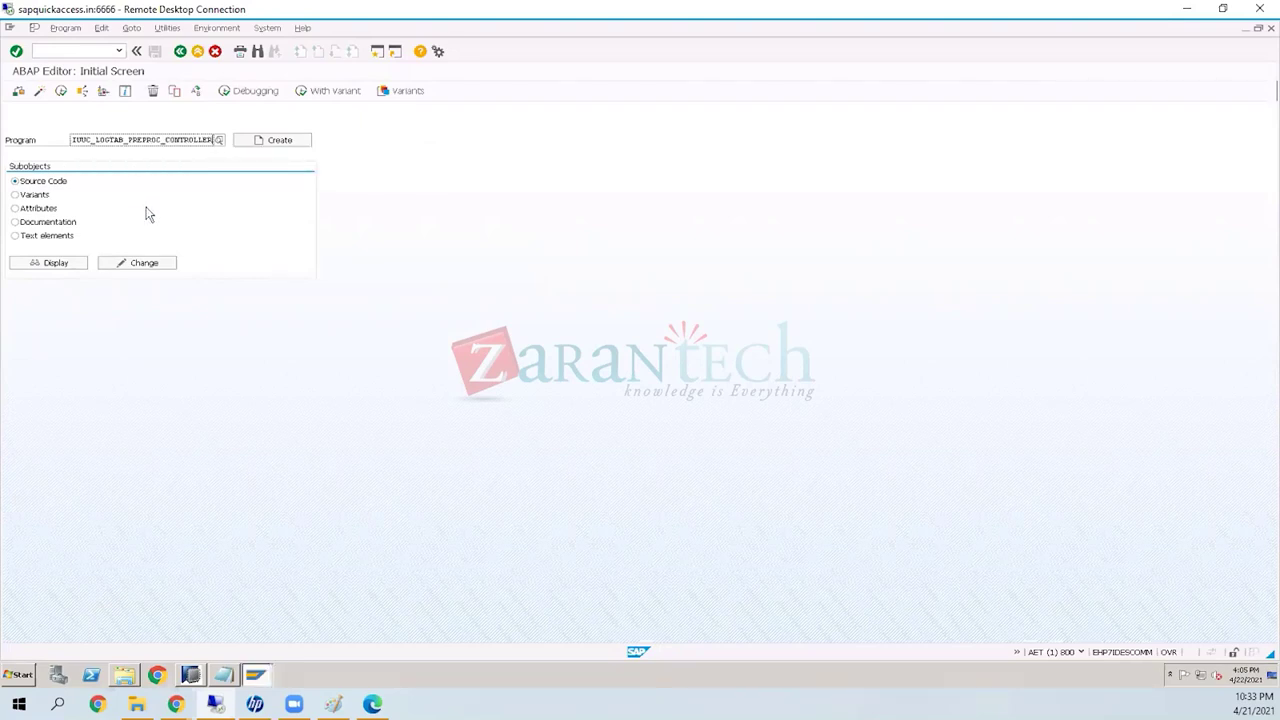
left_click(61, 91)
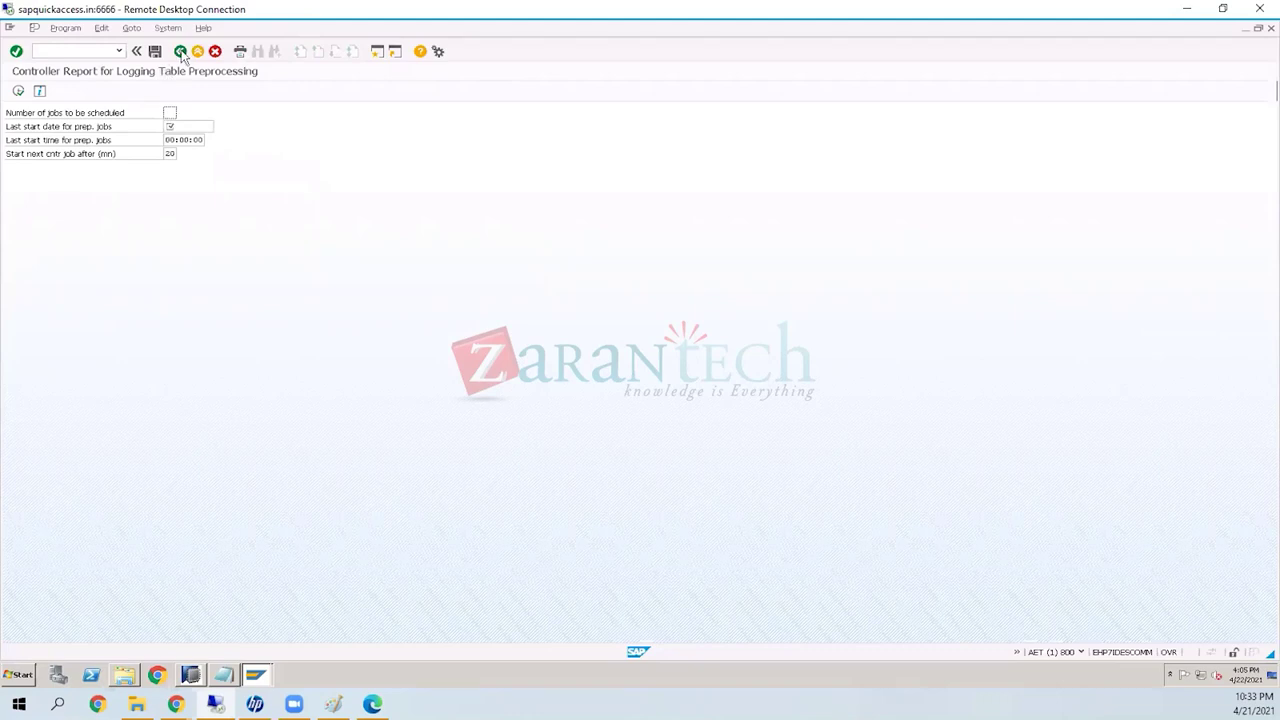
left_click(181, 52)
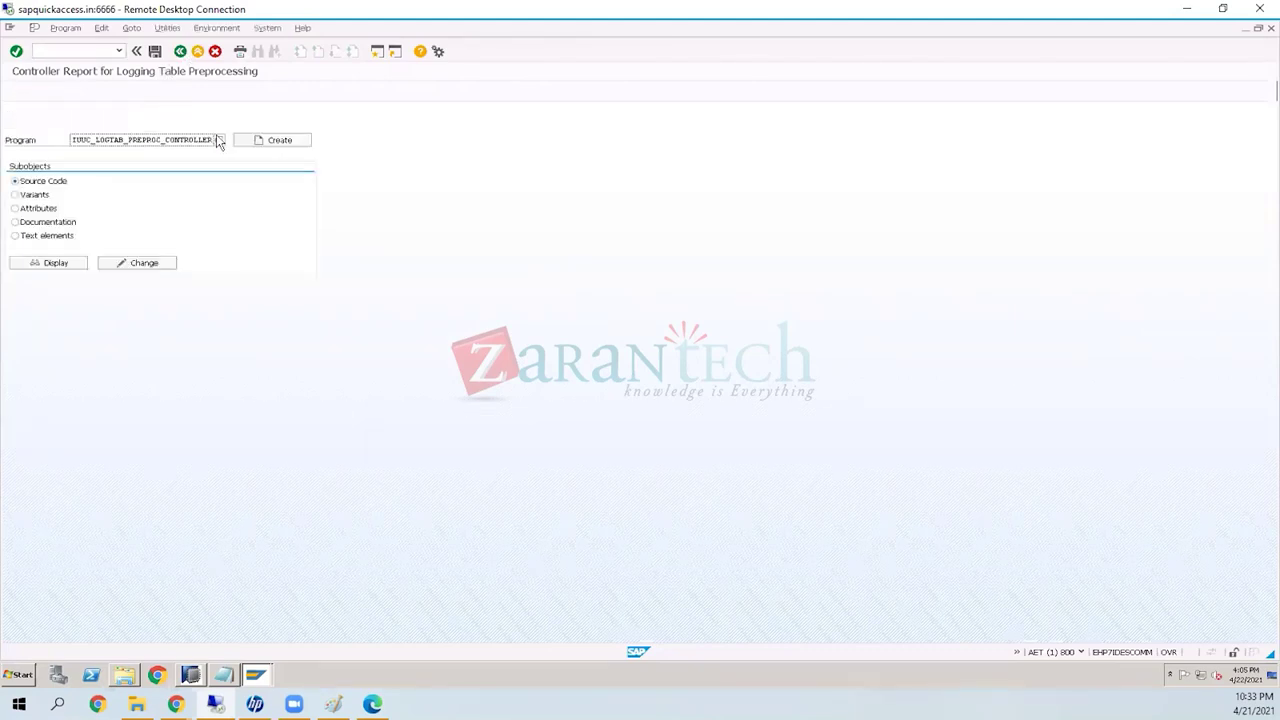
Step: Switch to SAP HANA Studio to view the BSEG data in the ECC_HANA_SLT schema, and return to the ABAP Editor
left_click(192, 679)
left_click(190, 676)
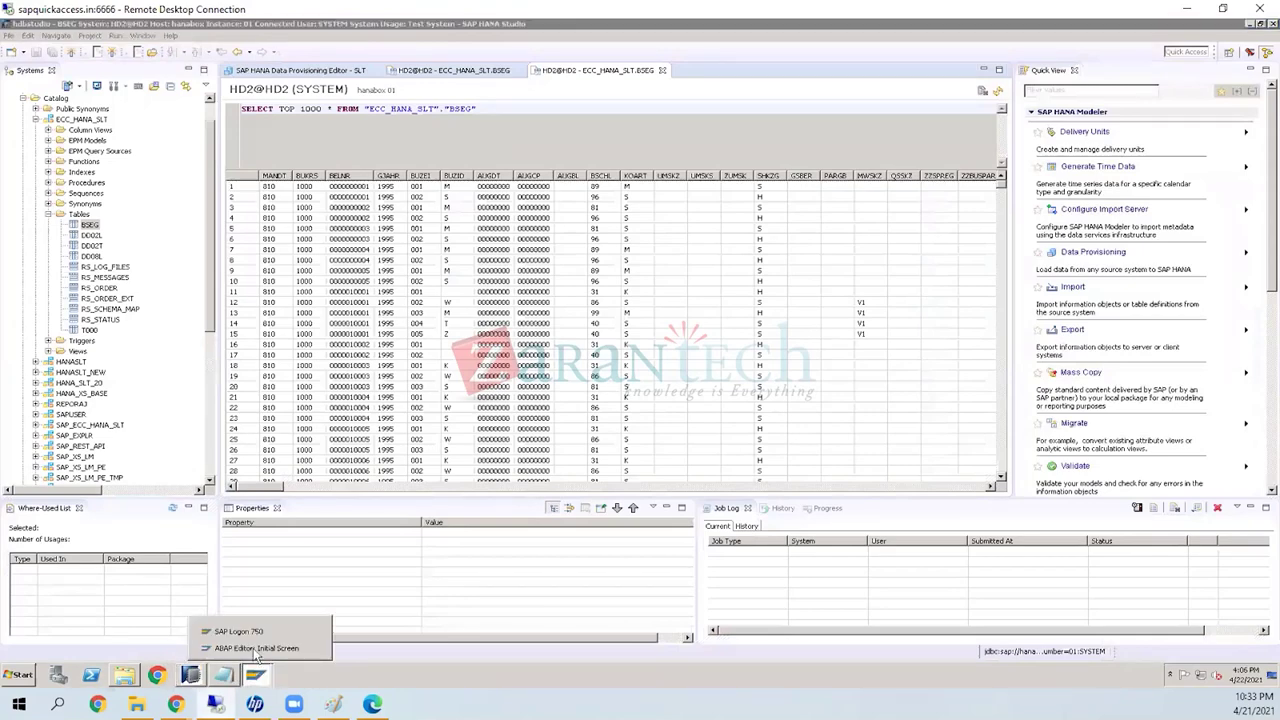
left_click(256, 658)
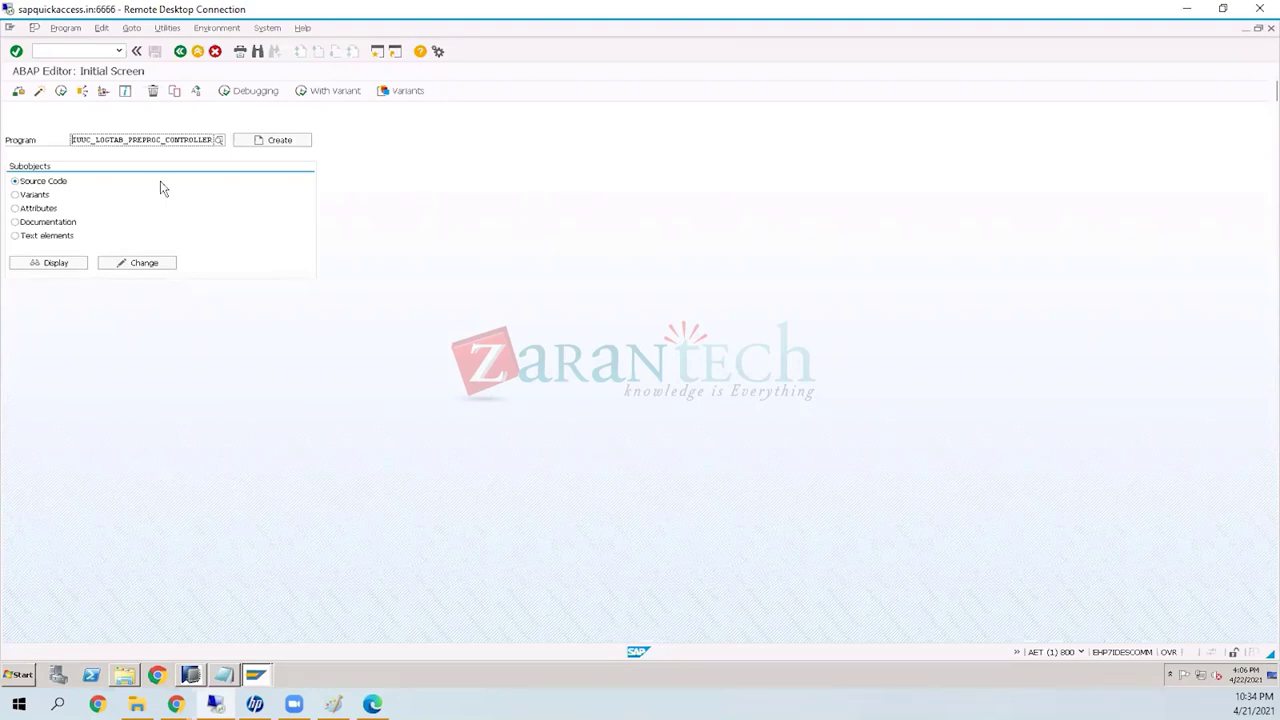
Step: Show the history of previously entered transaction codes
left_click(119, 50)
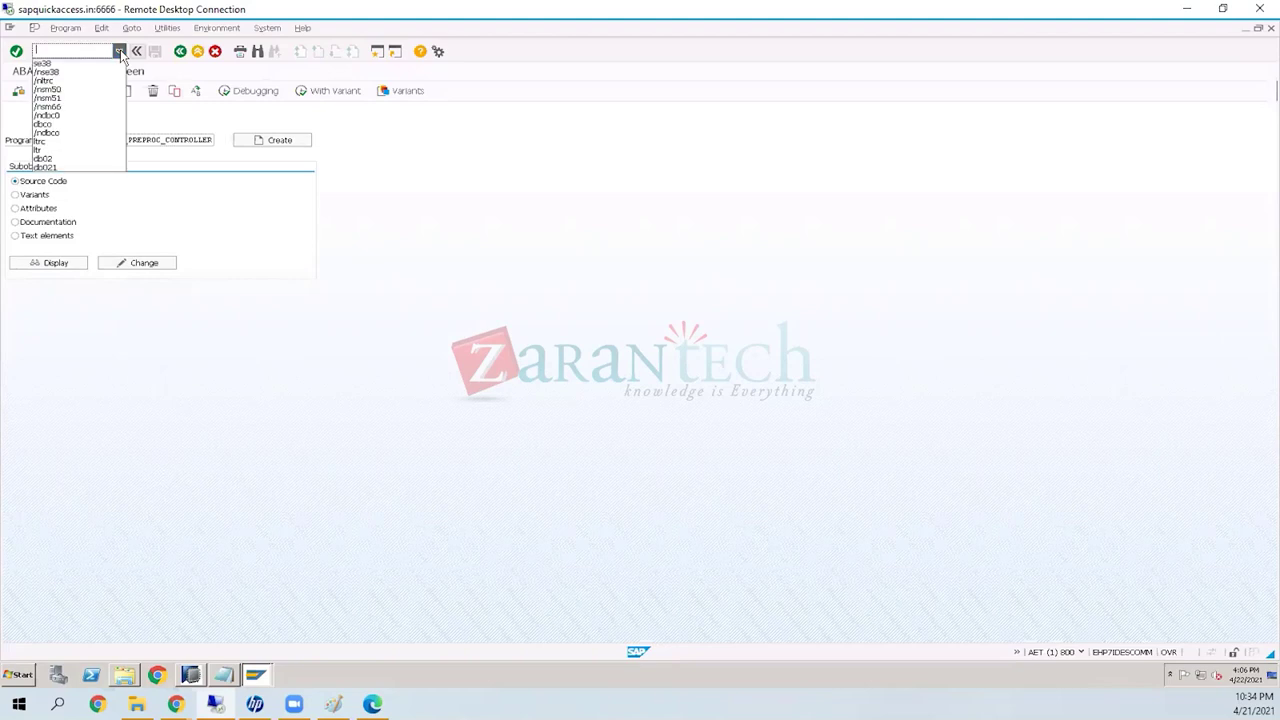